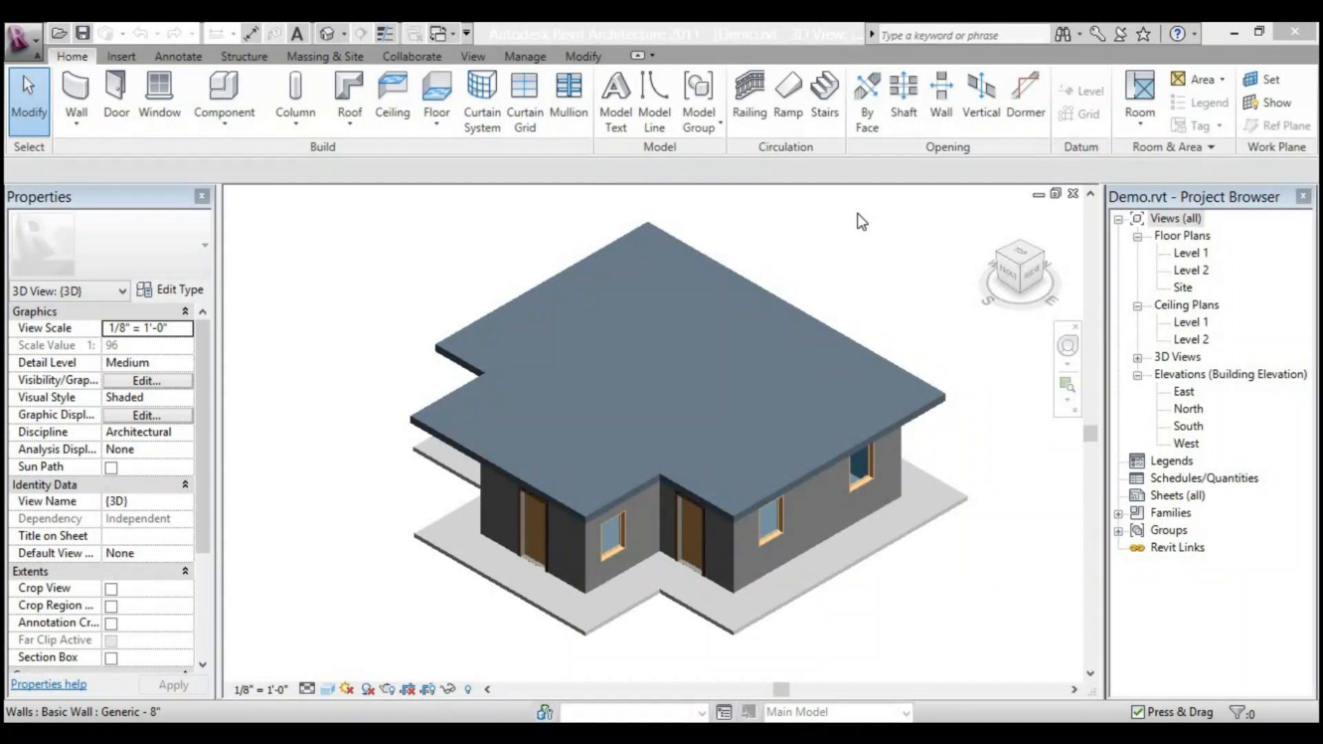
- Examine the house model's roof, walls, doors and floor slab in the 3D view
left_click(690, 470)
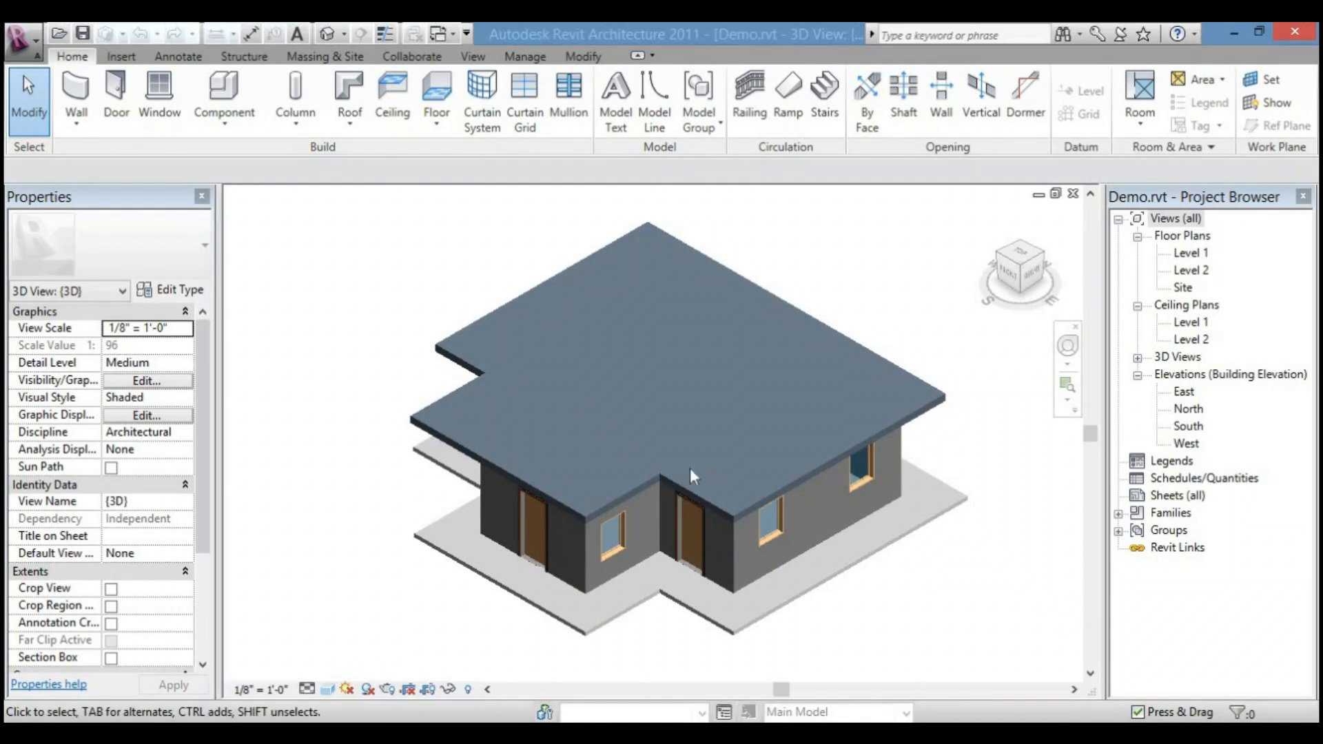
scroll(689, 469, "down", 4)
scroll(714, 590, "up", 4)
middle_click_drag(566, 490, 563, 485)
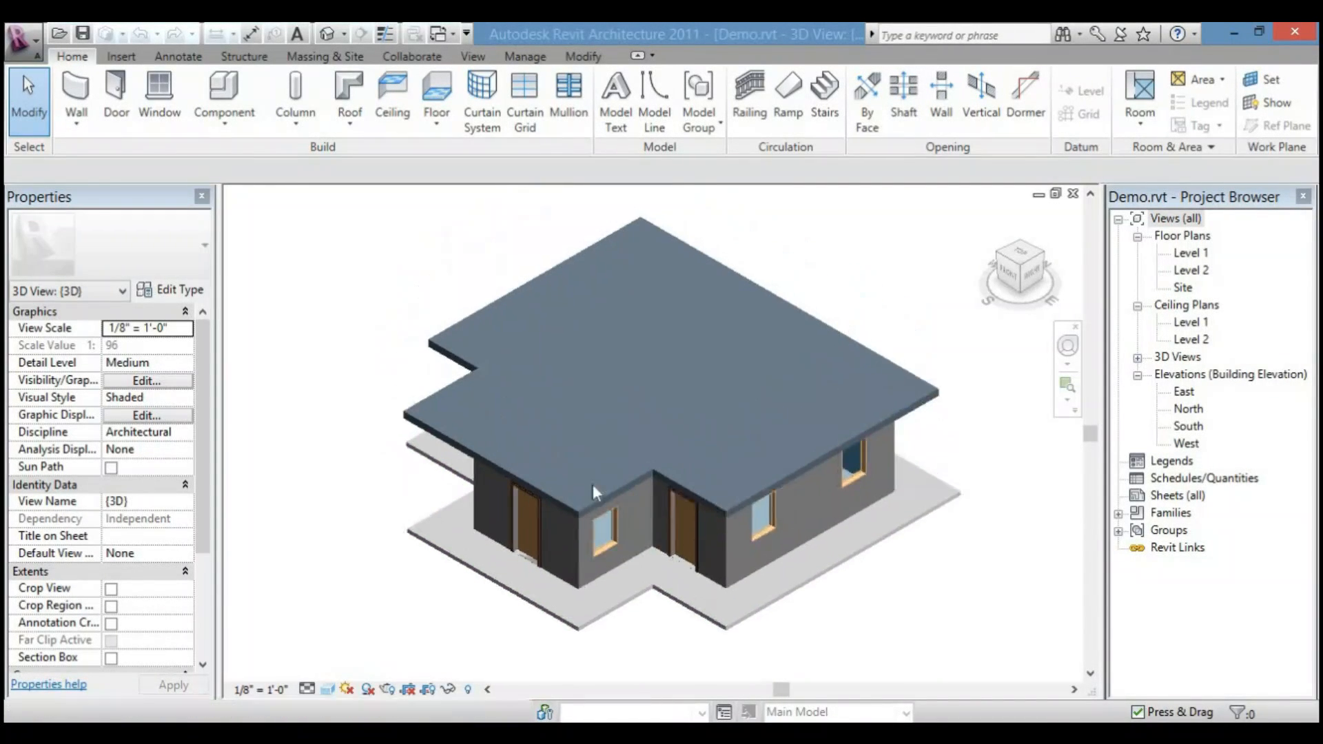
scroll(737, 444, "up", 2)
scroll(738, 445, "down", 2)
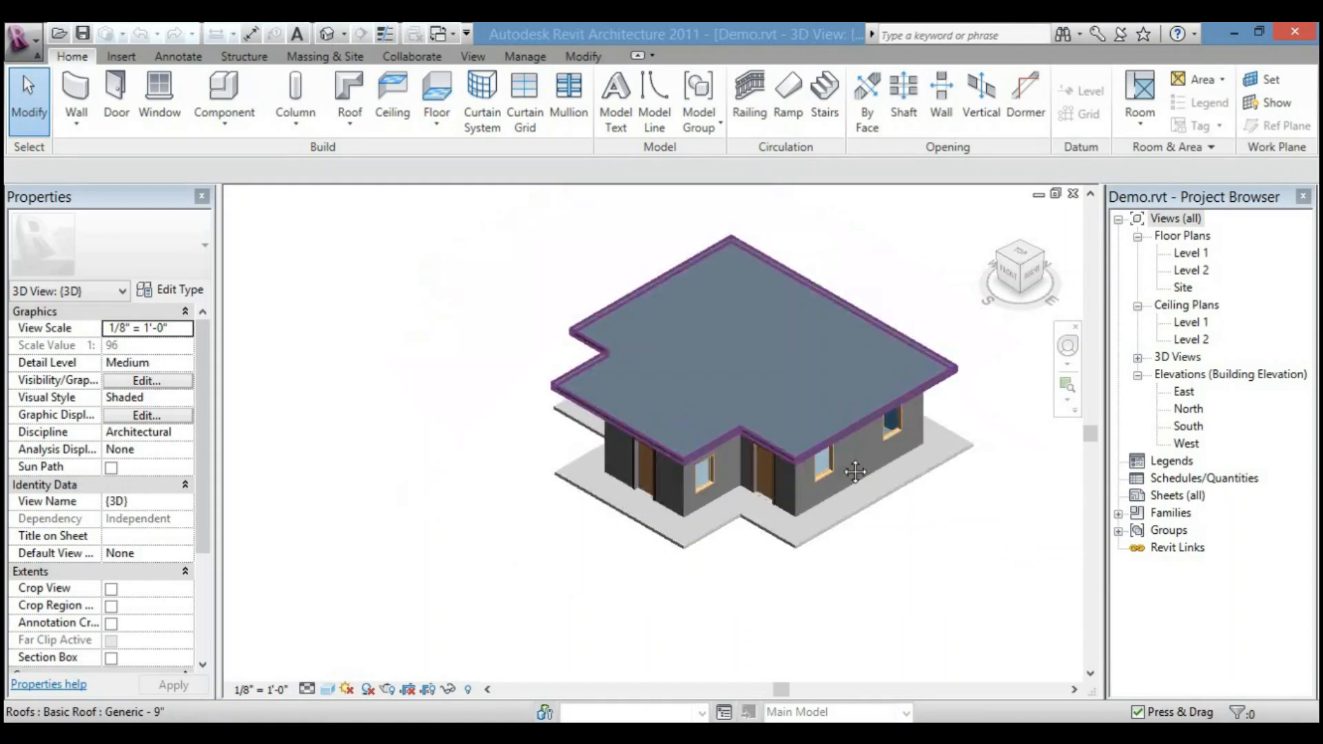
scroll(796, 500, "up", 2)
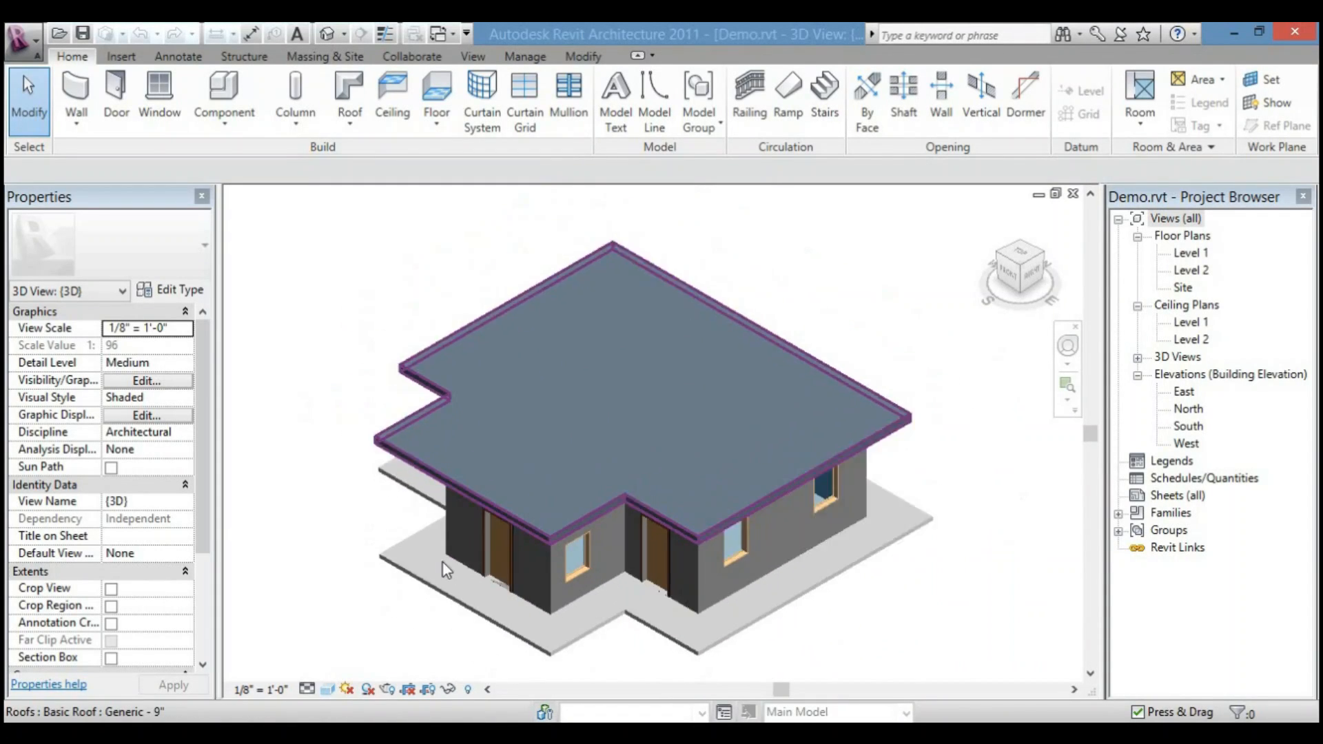
scroll(444, 564, "down", 2)
scroll(528, 609, "up", 3)
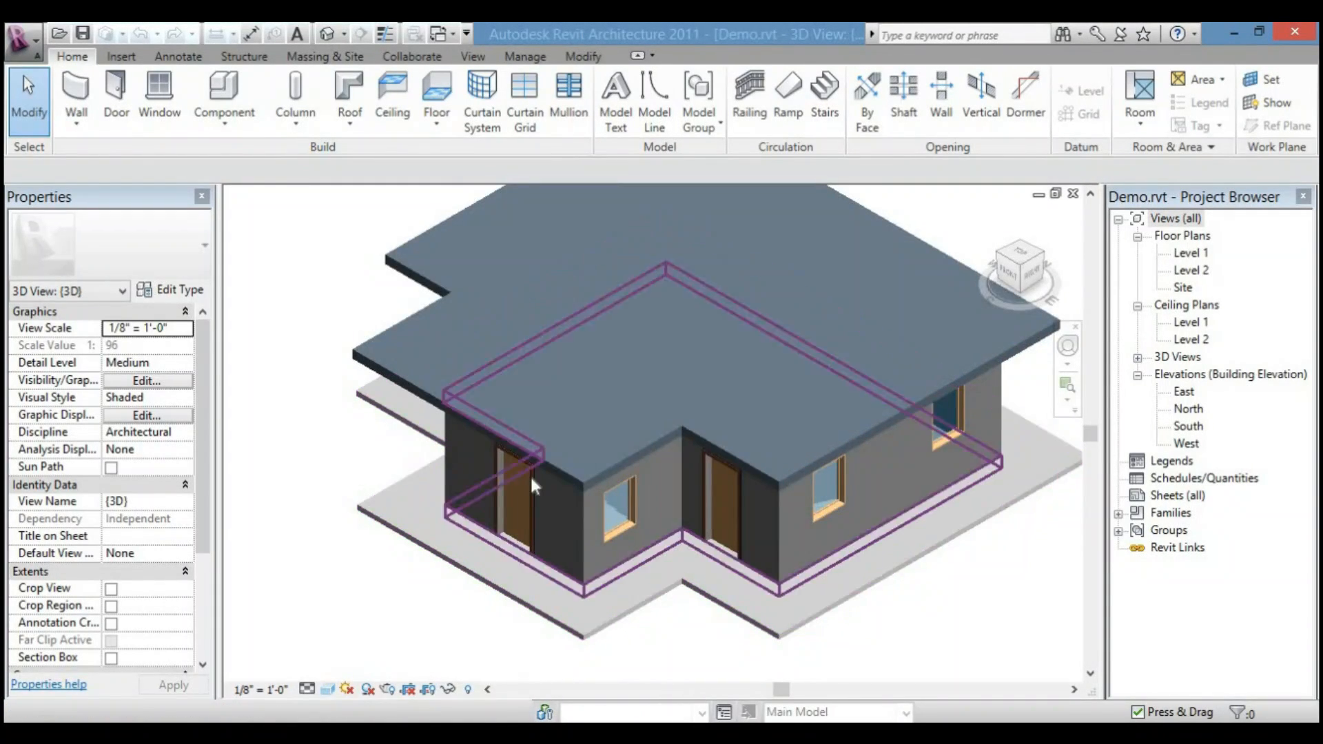
scroll(573, 586, "down", 1)
scroll(683, 571, "down", 2)
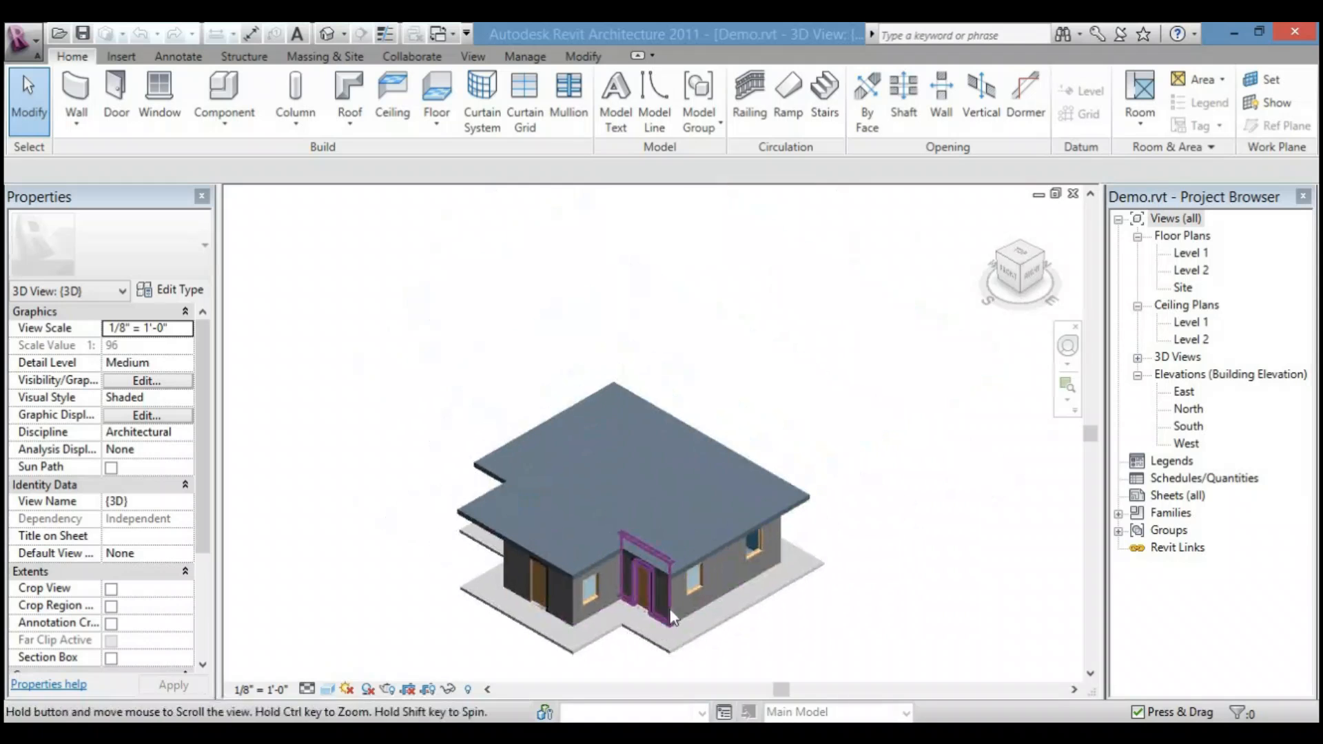
scroll(670, 607, "up", 1)
scroll(682, 613, "up", 1)
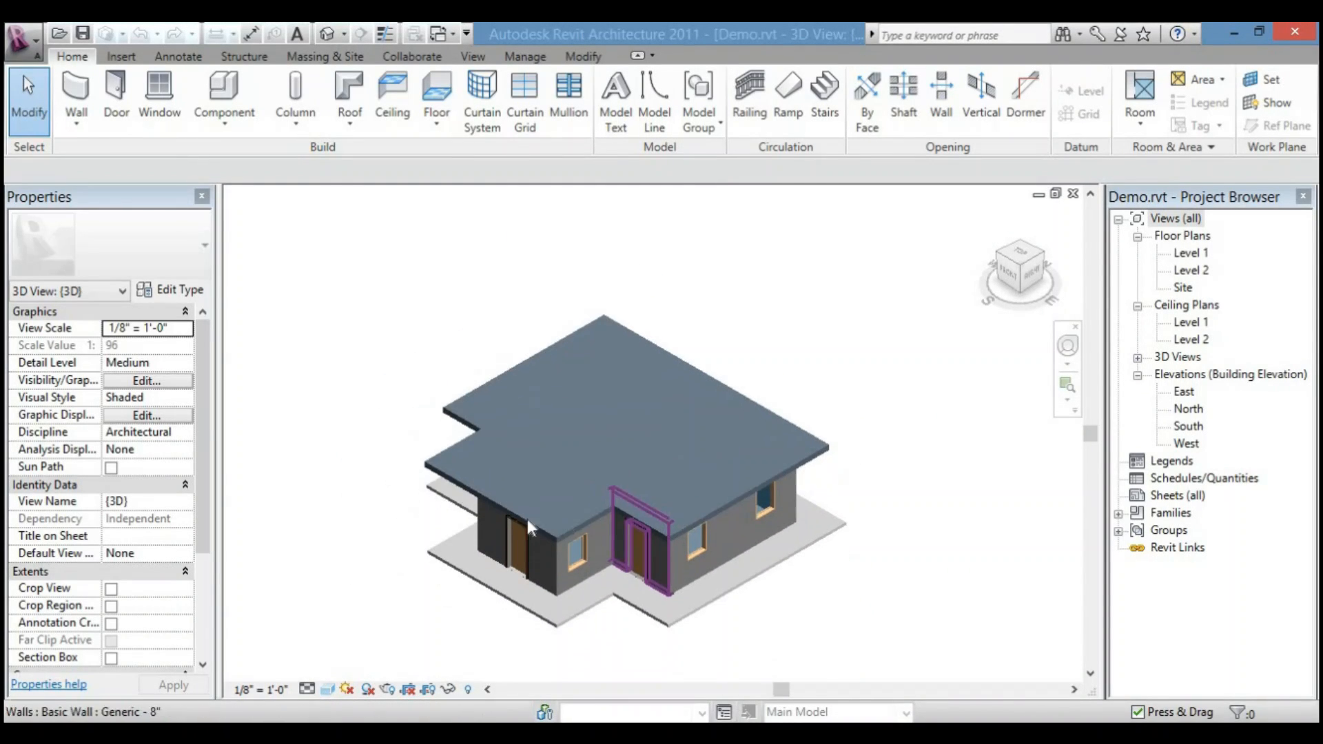
scroll(549, 506, "up", 1)
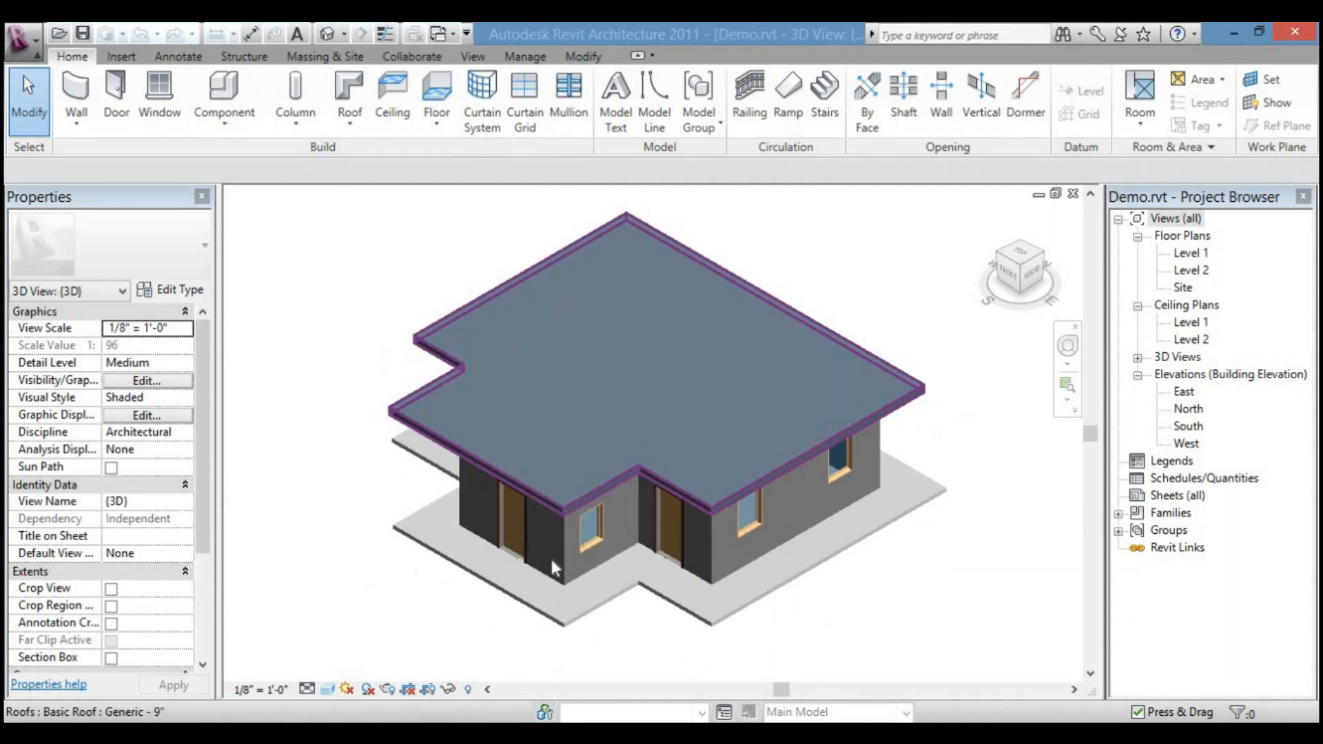
scroll(548, 638, "up", 1)
scroll(570, 477, "down", 1)
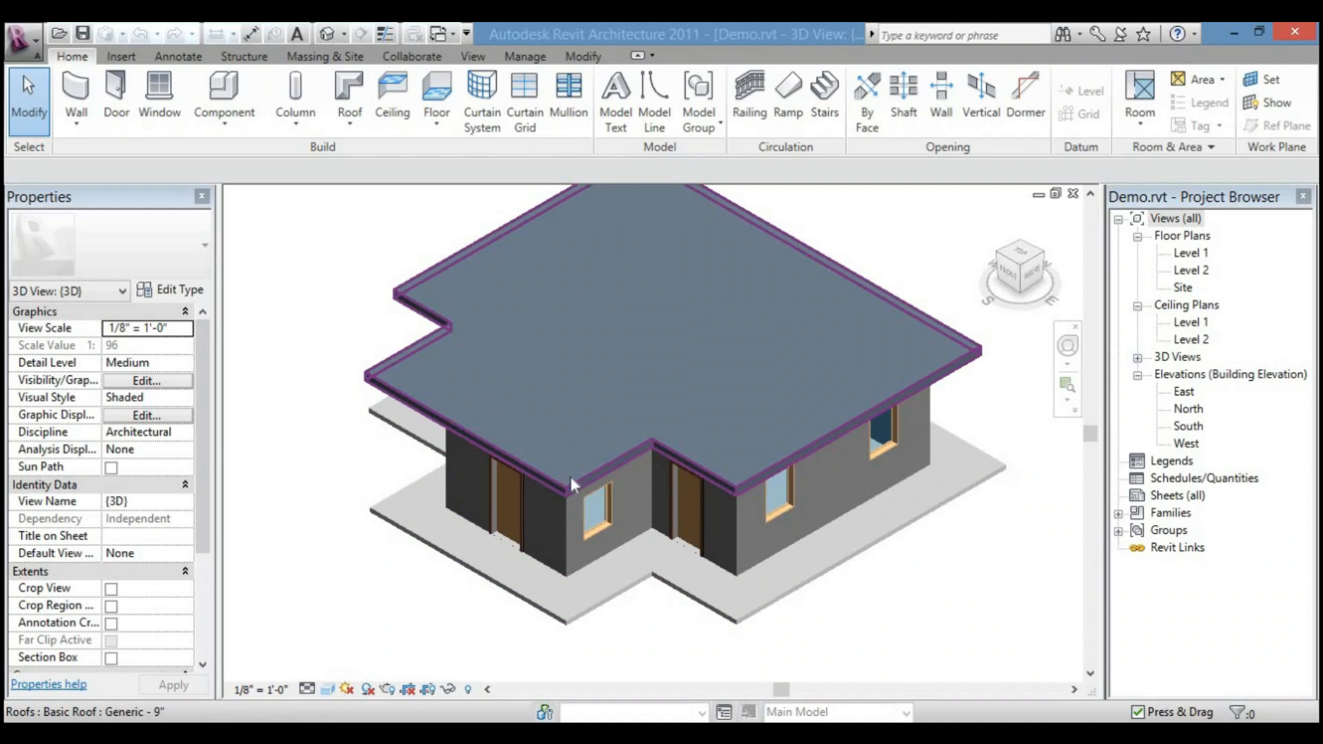
scroll(409, 441, "down", 1)
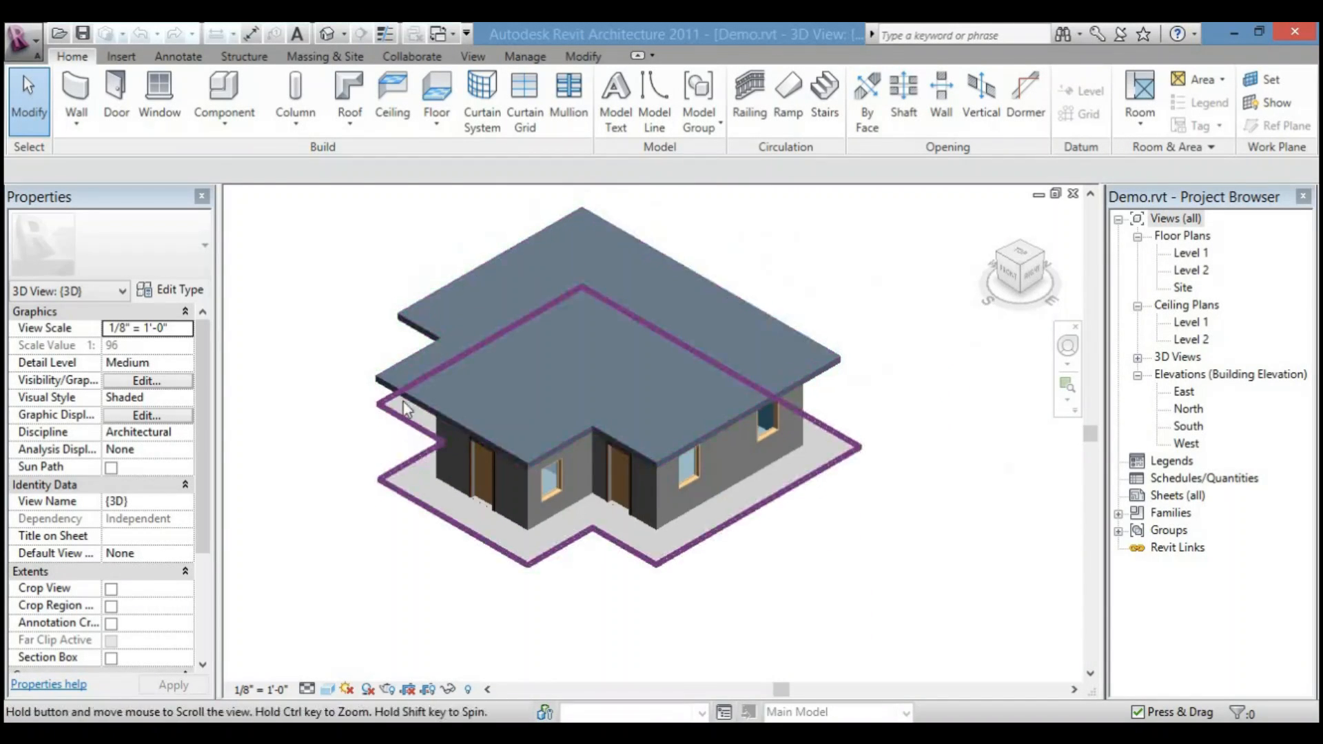
middle_click_drag(403, 402, 403, 394)
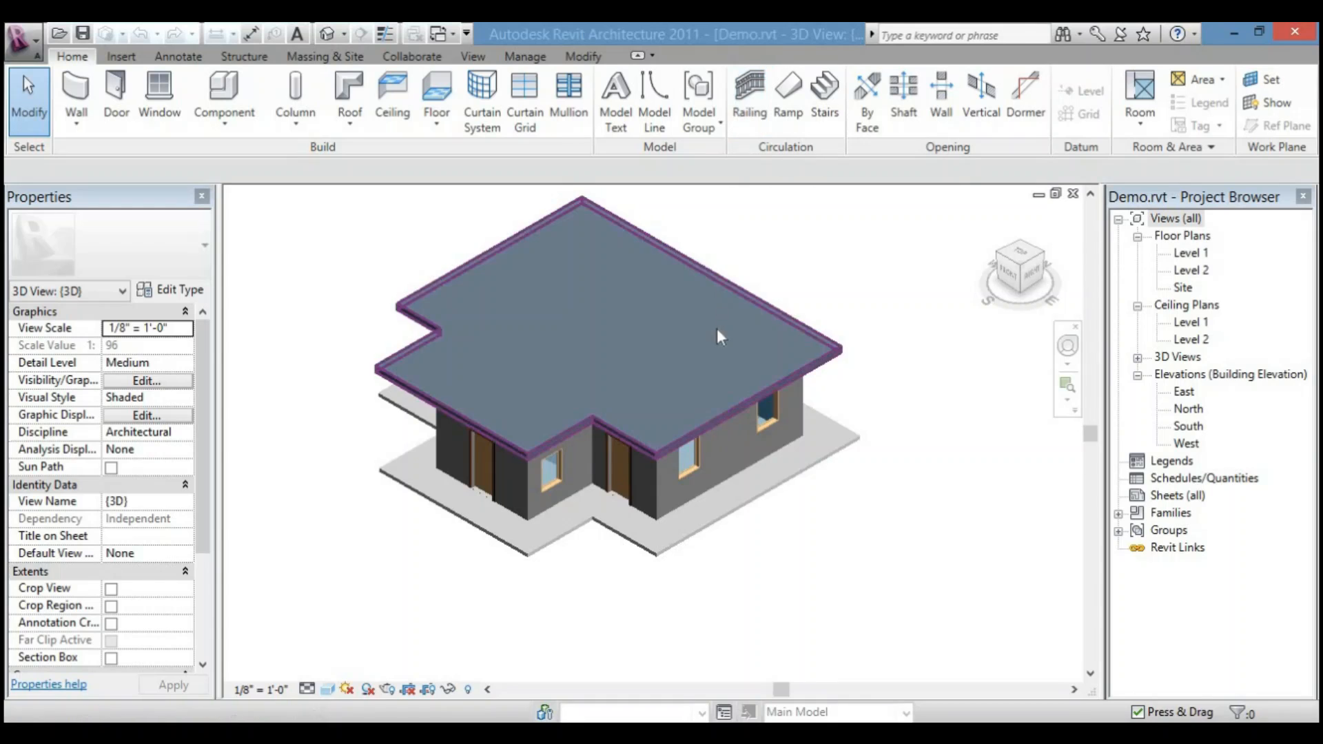
middle_click_drag(717, 328, 759, 365)
double_click(1195, 256)
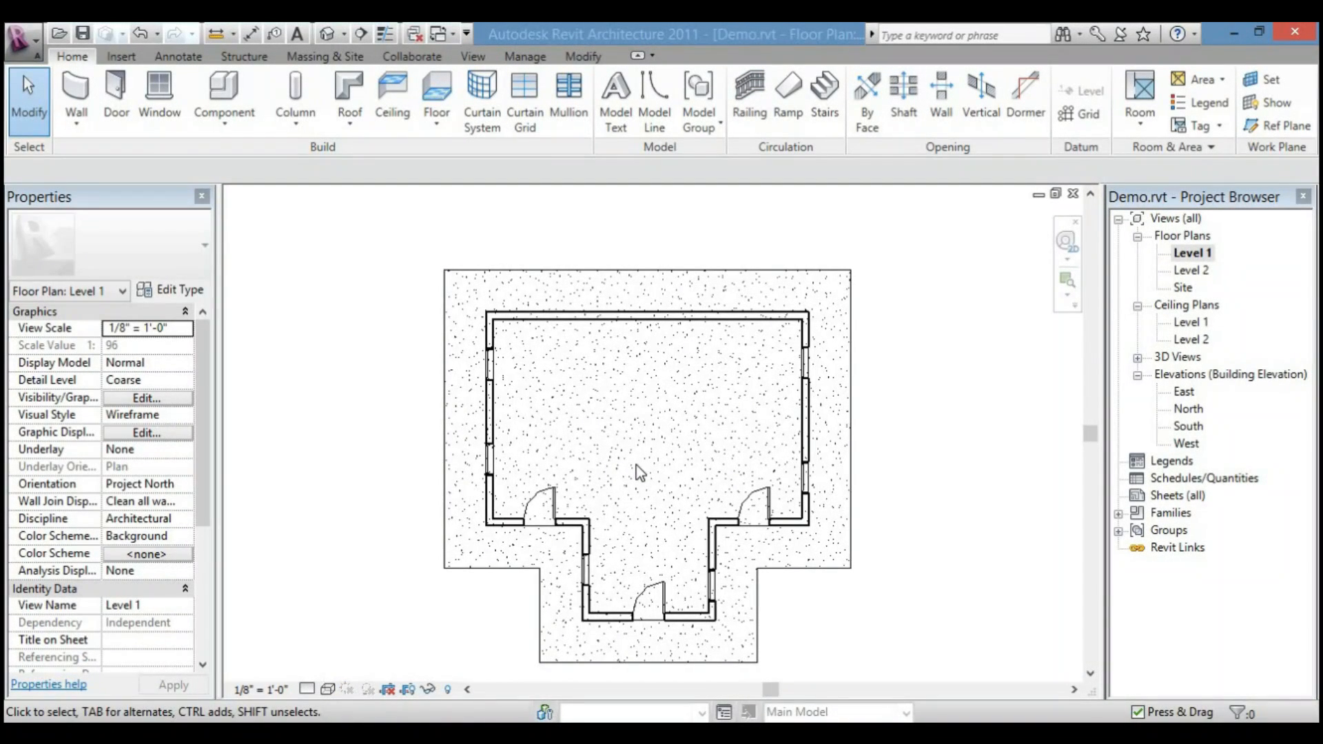
scroll(654, 475, "up", 2)
left_click(754, 127)
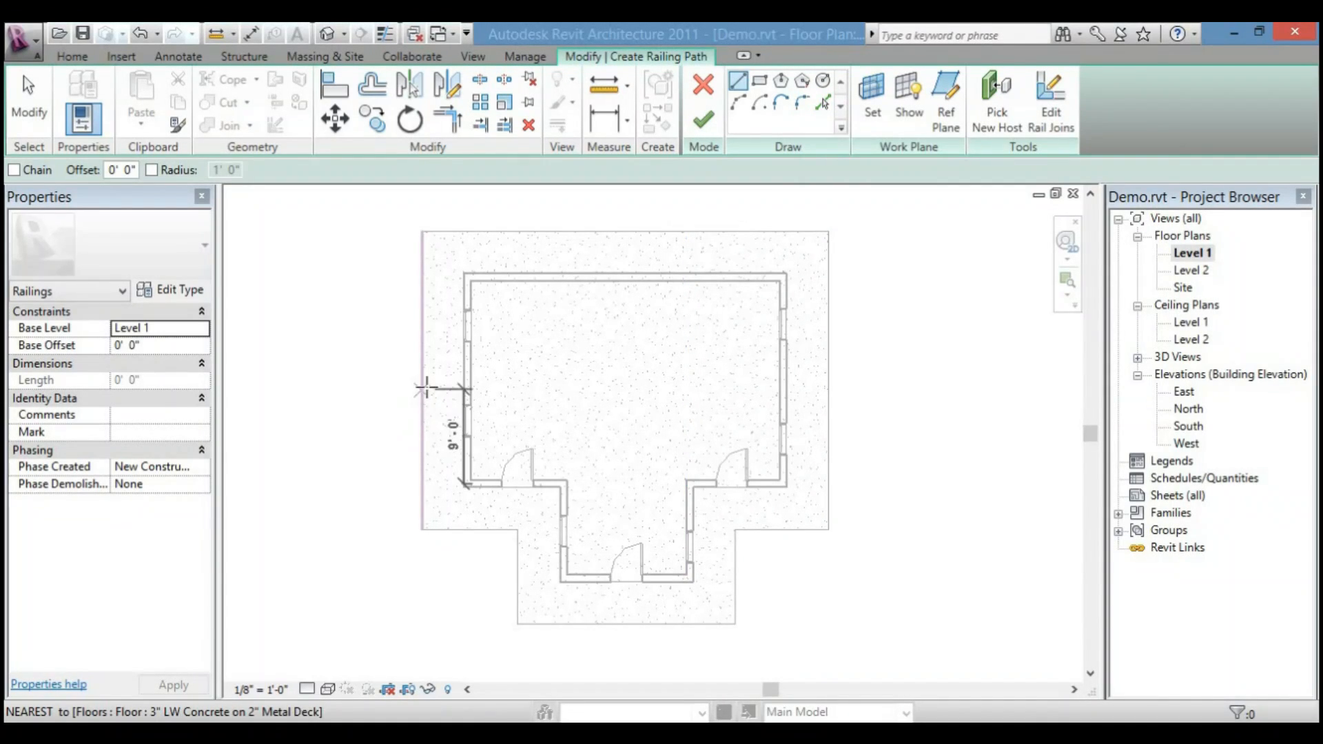
middle_click_drag(457, 416, 443, 412)
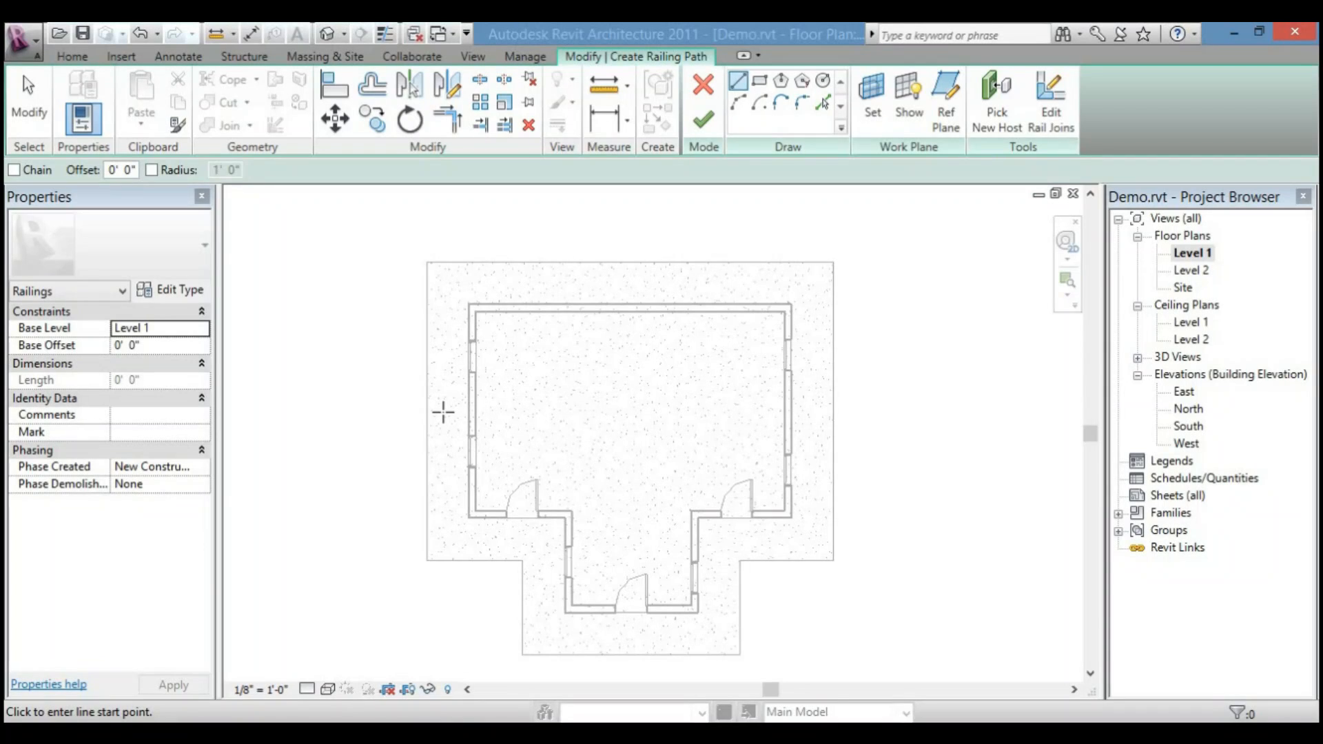
scroll(443, 408, "down", 3)
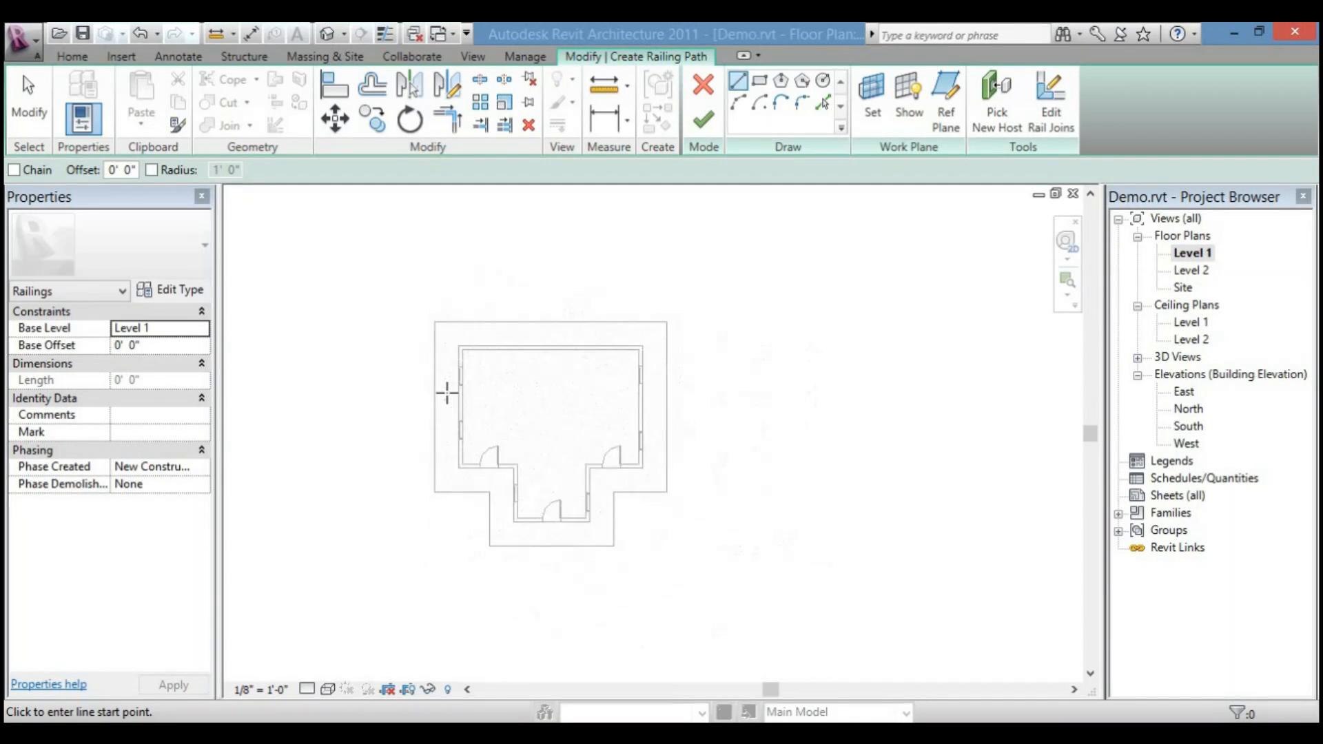
scroll(447, 392, "up", 1)
scroll(446, 392, "up", 6)
scroll(447, 392, "down", 7)
middle_click_drag(447, 392, 452, 354)
scroll(452, 355, "up", 2)
left_click(429, 232)
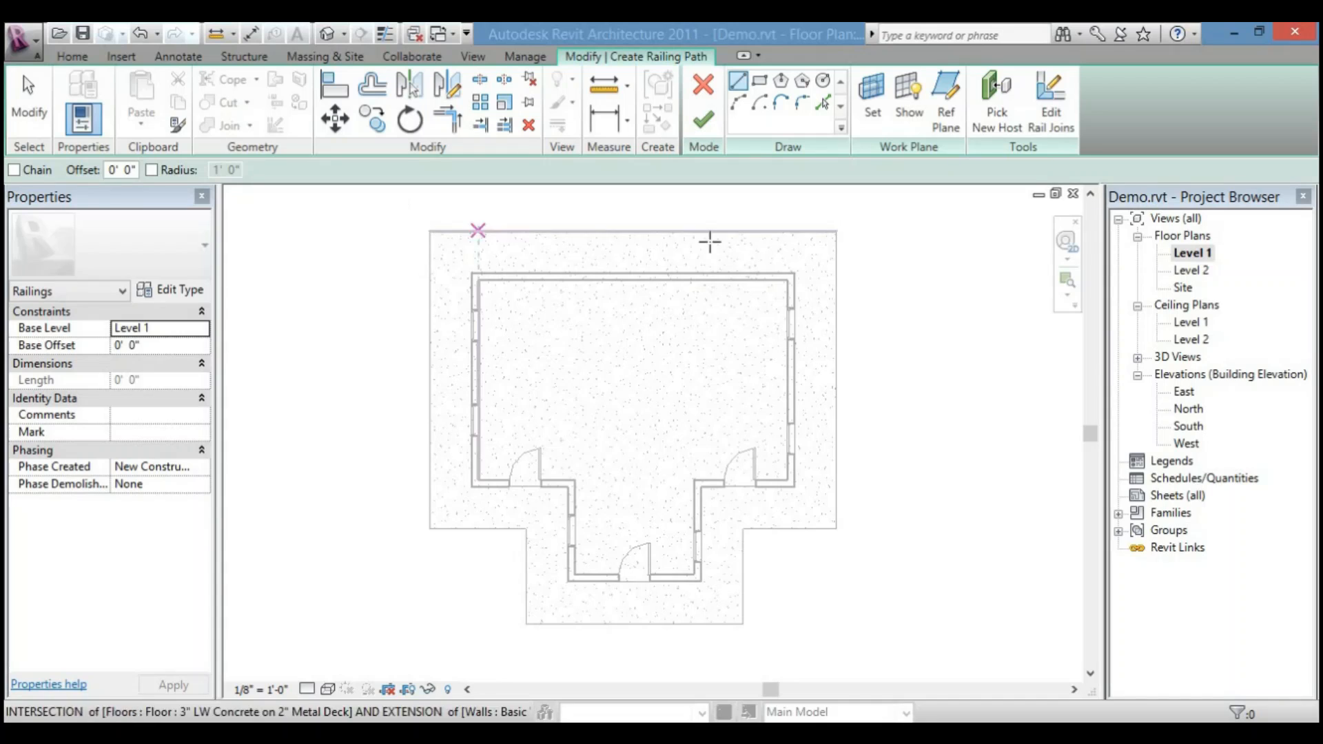
left_click(834, 336)
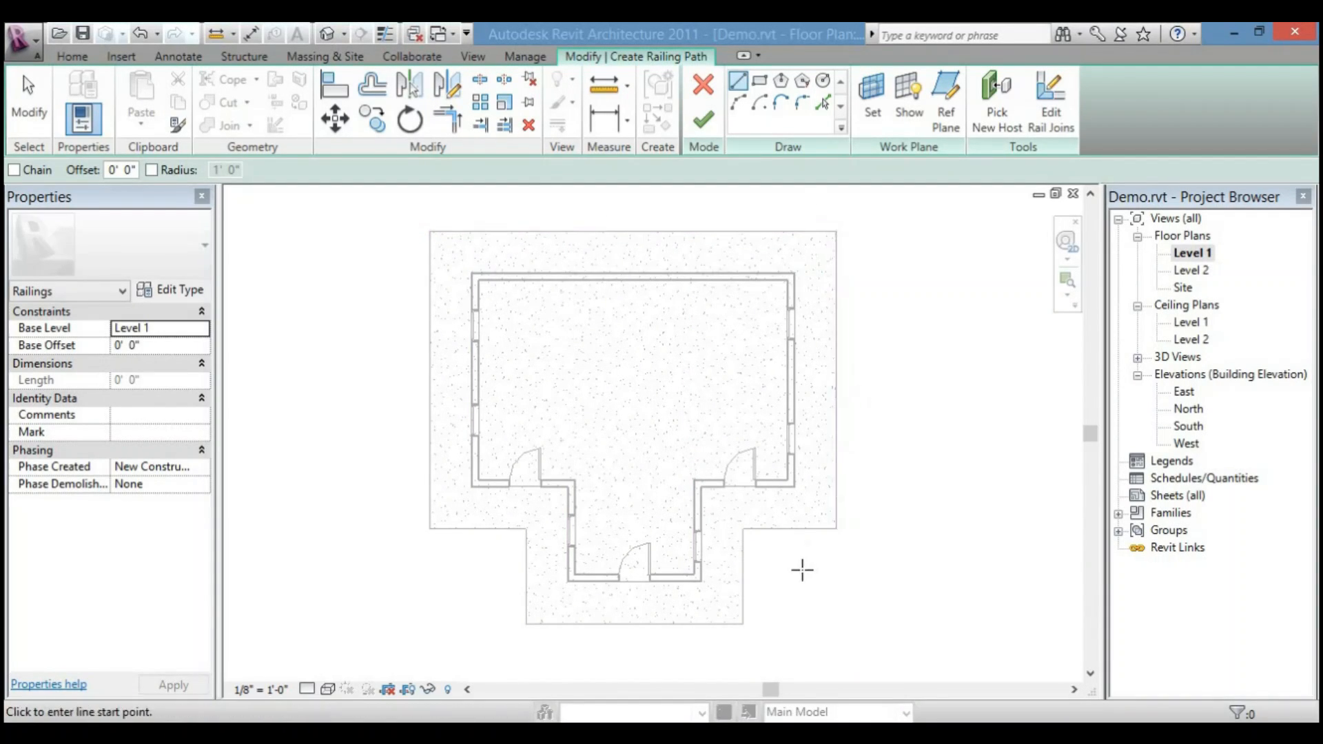
double_click(1190, 272)
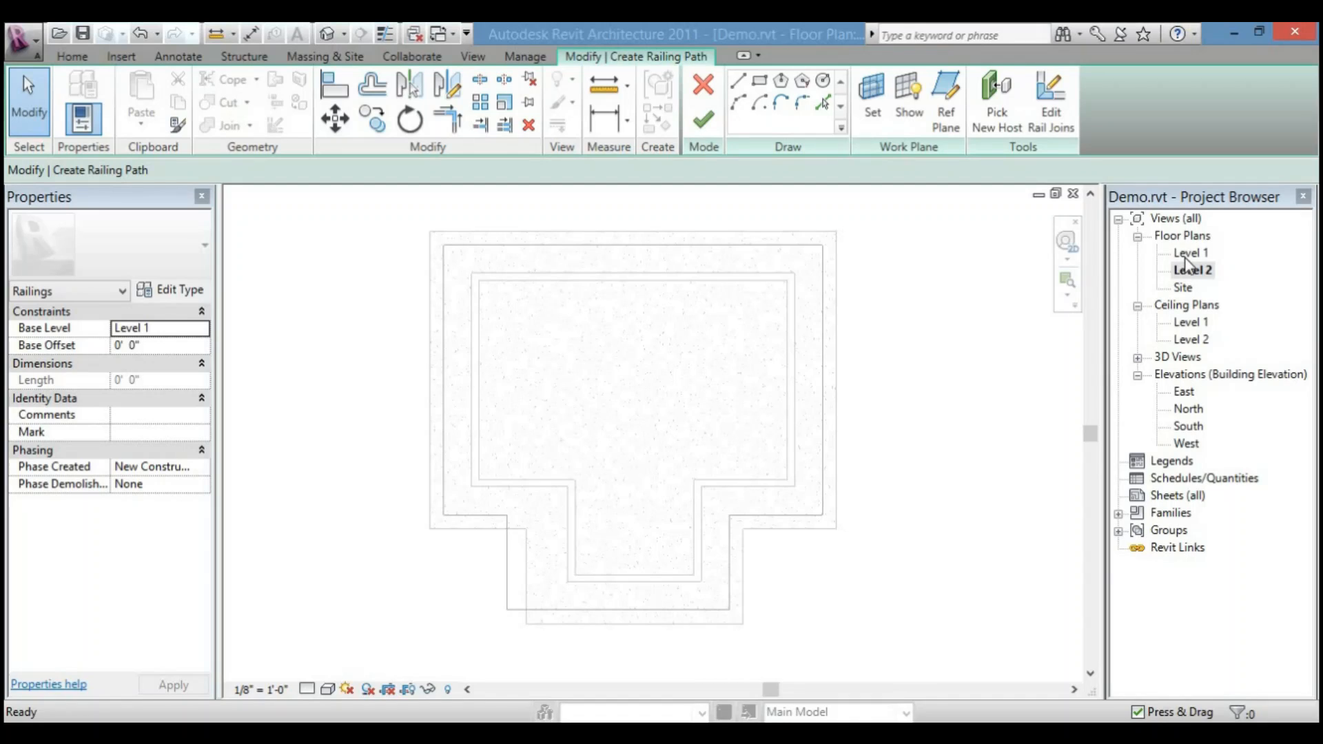
double_click(1188, 253)
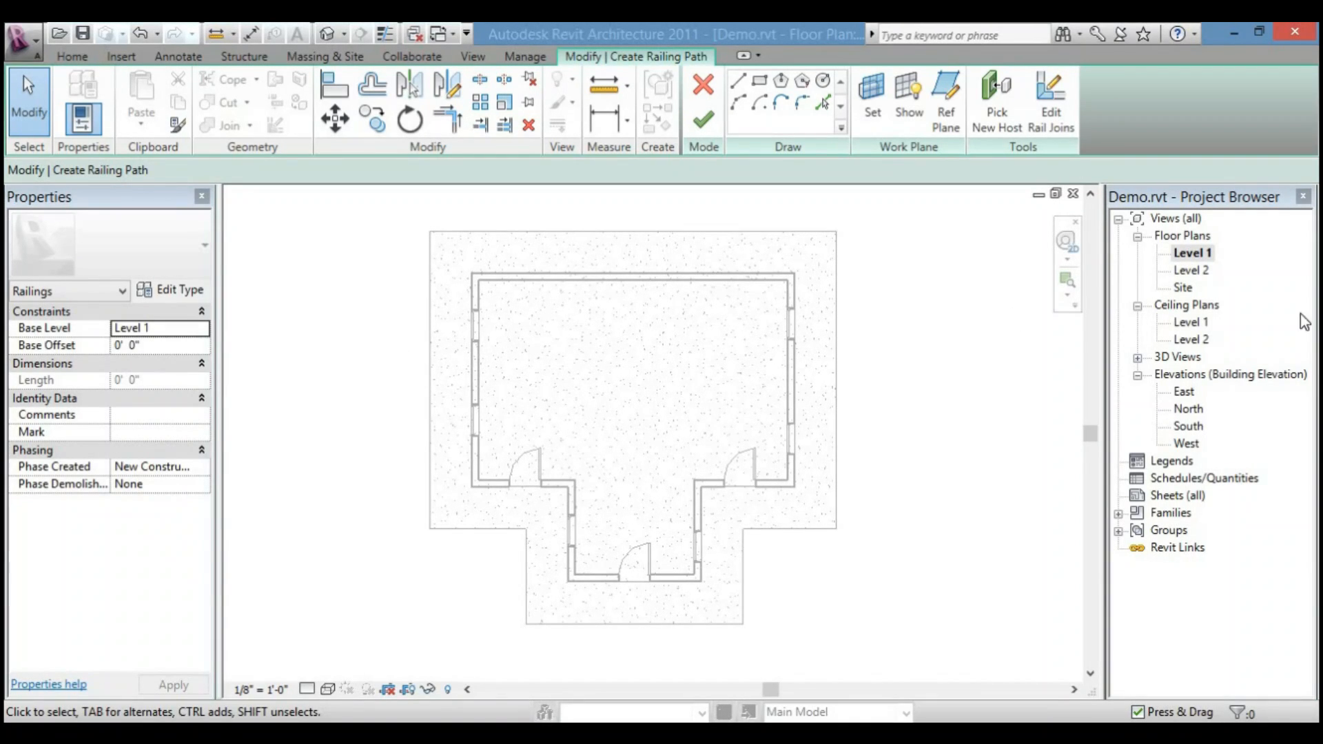
- On the Level 2 floor plan, create a railing by sketching a closed chain of lines along the whole roof outline
double_click(1191, 270)
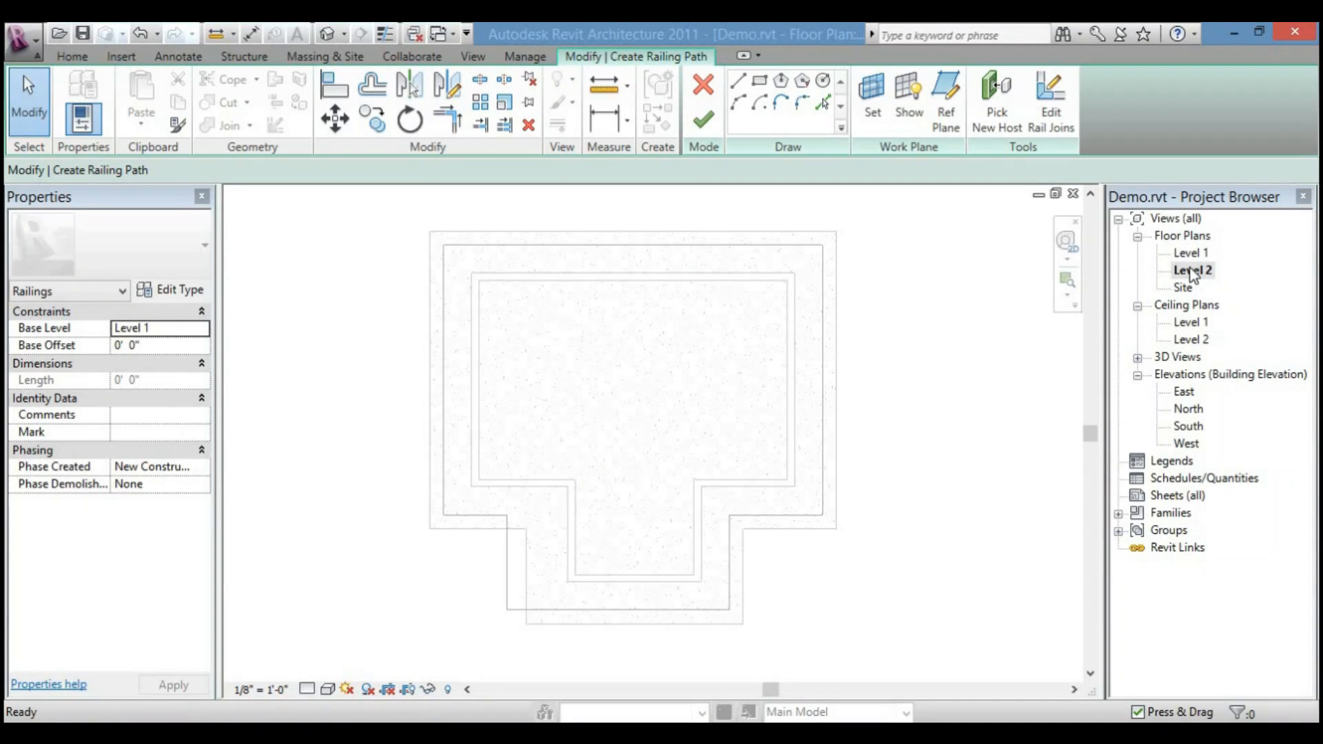
key("Escape")
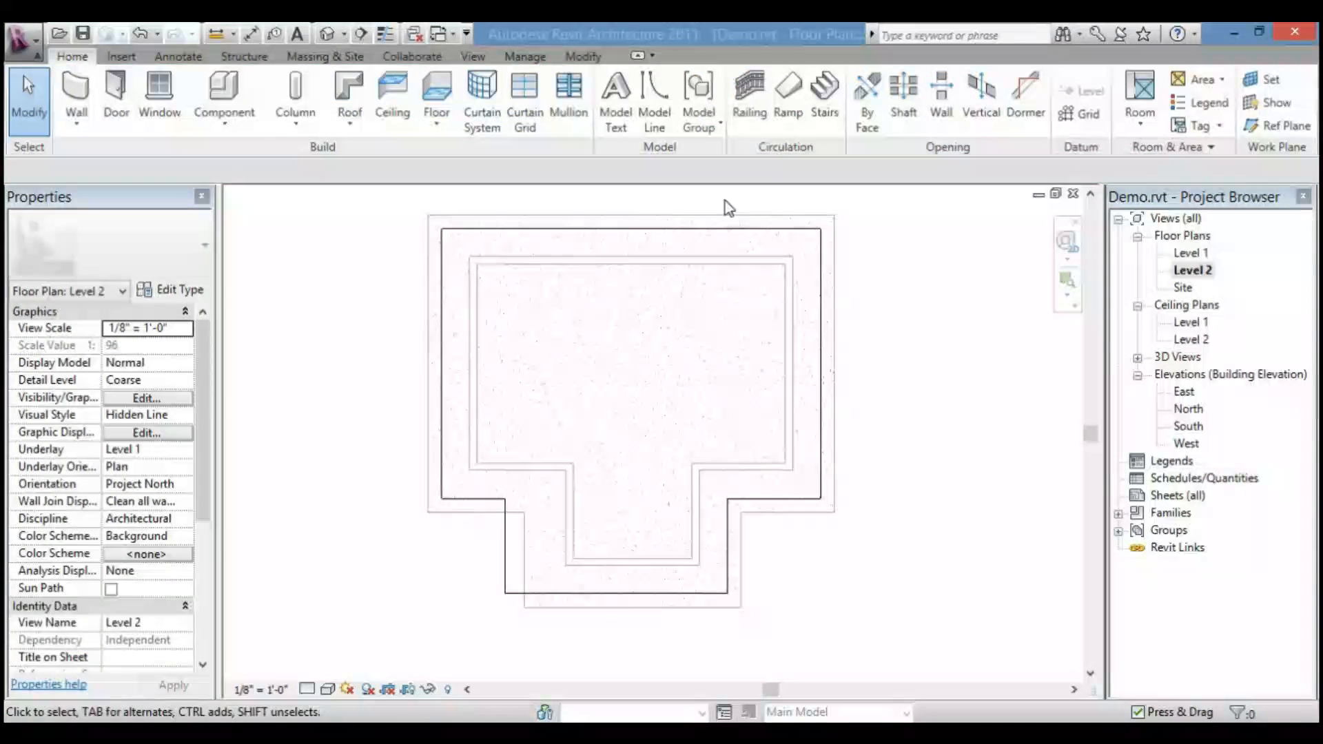
left_click(754, 125)
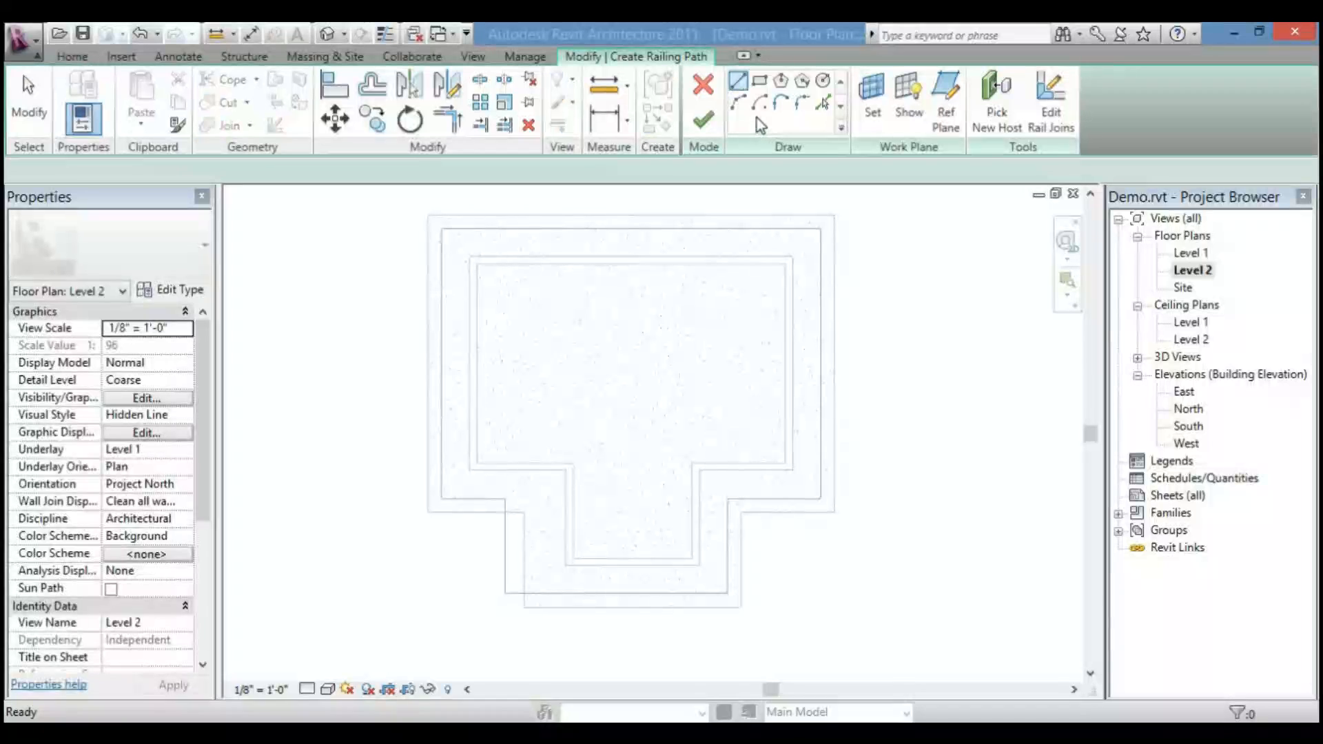
left_click(441, 228)
left_click(819, 228)
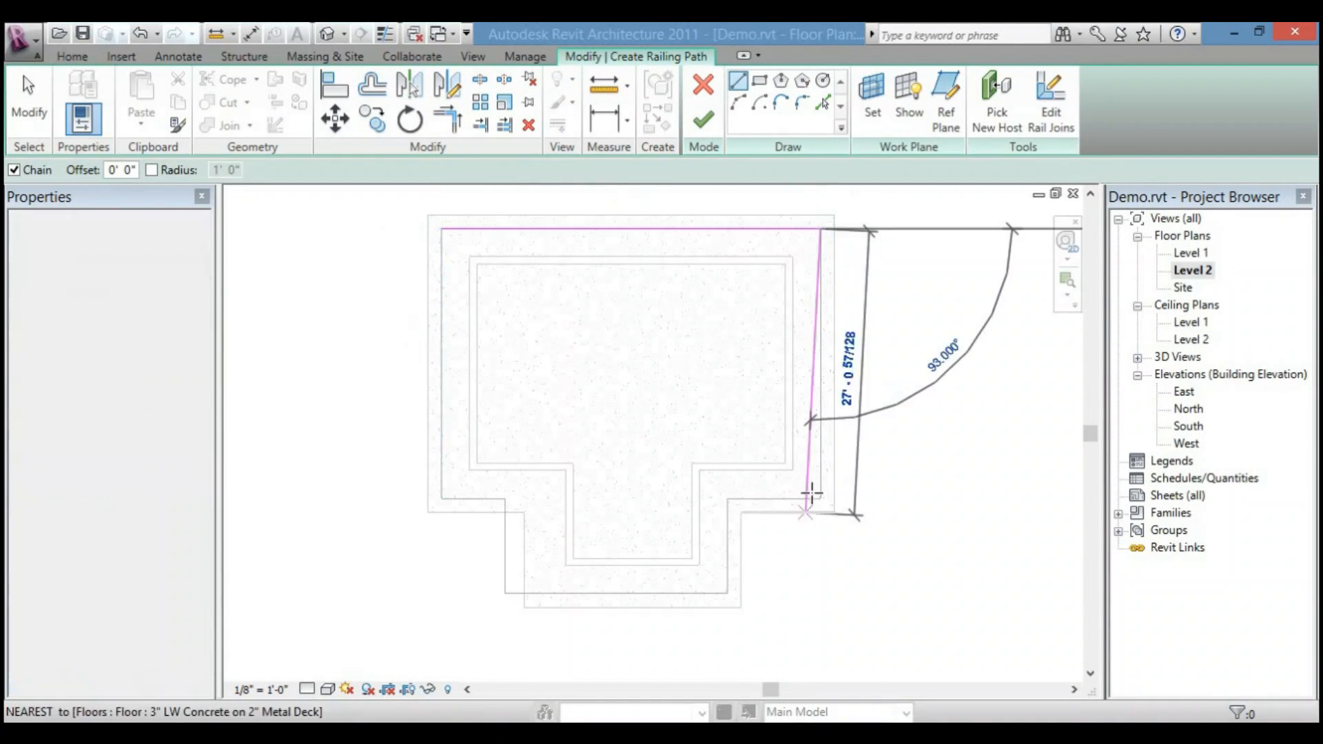
left_click(821, 498)
left_click(726, 498)
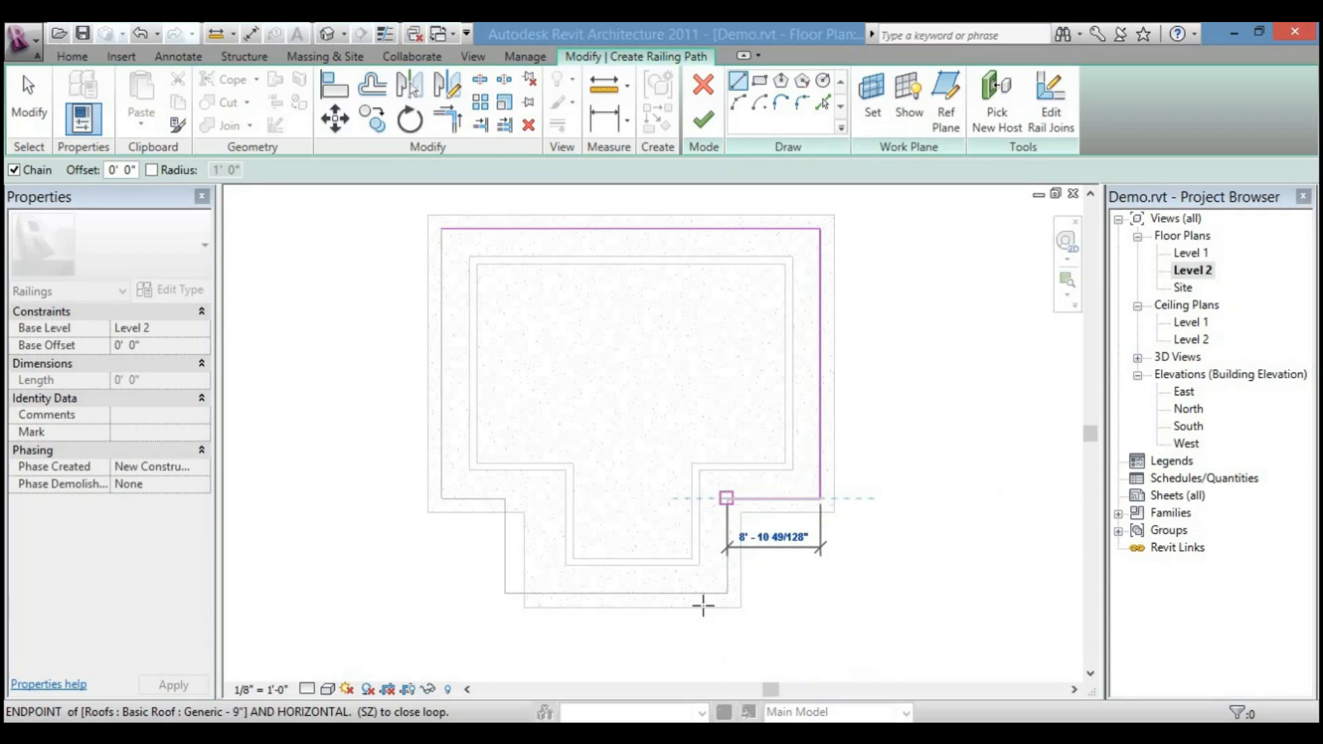
left_click(726, 591)
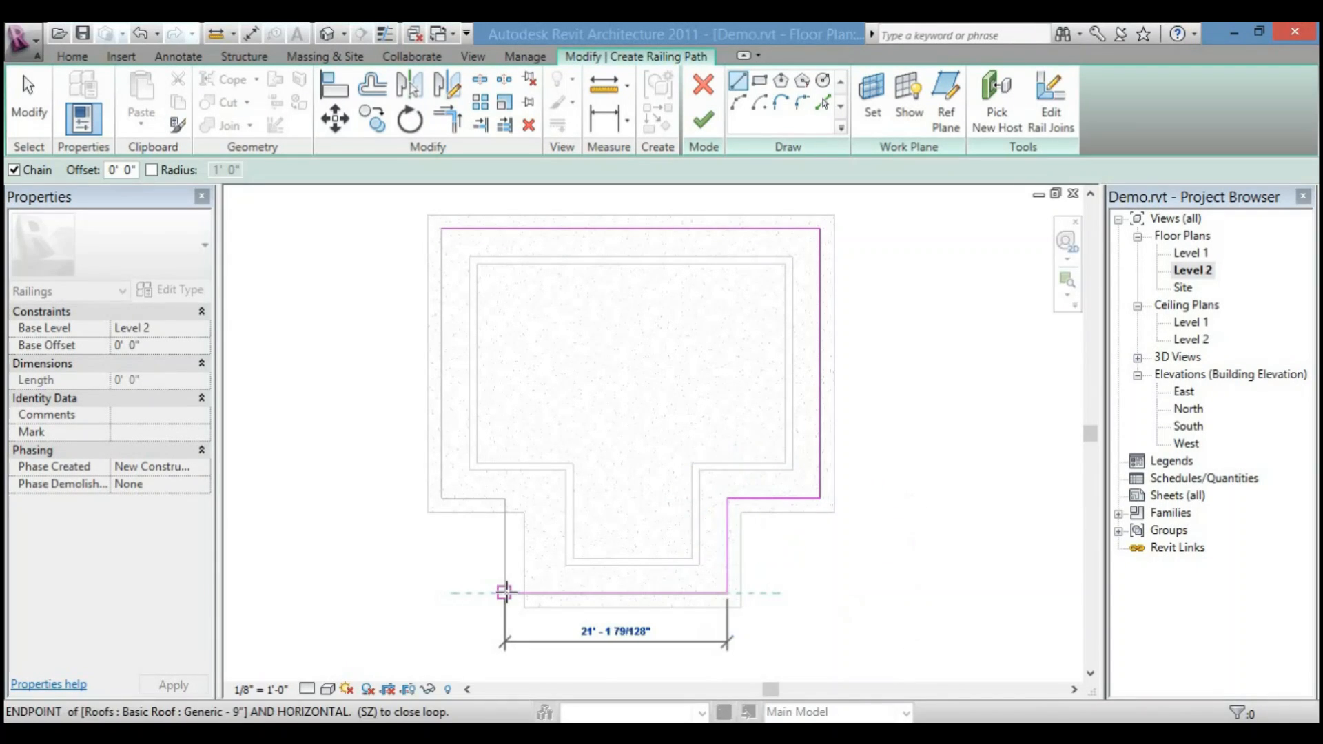
left_click(494, 505)
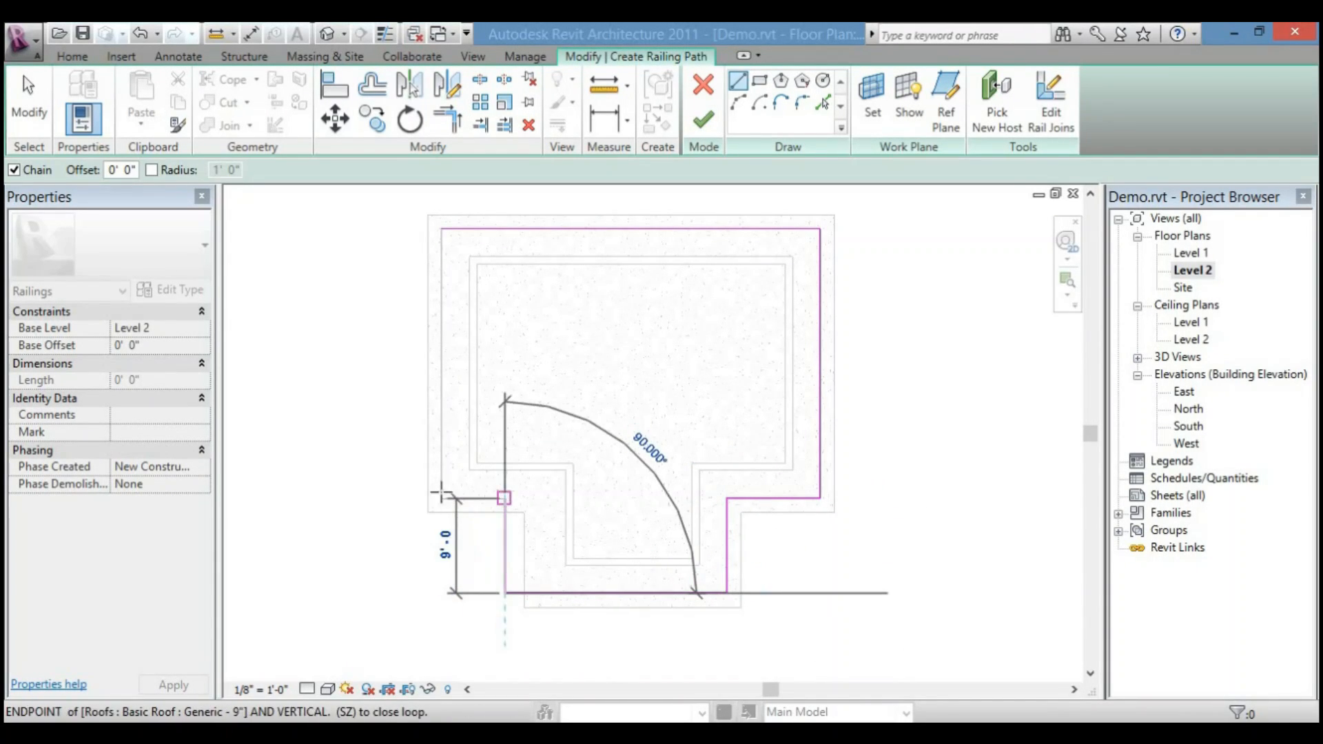
left_click(502, 498)
left_click(441, 497)
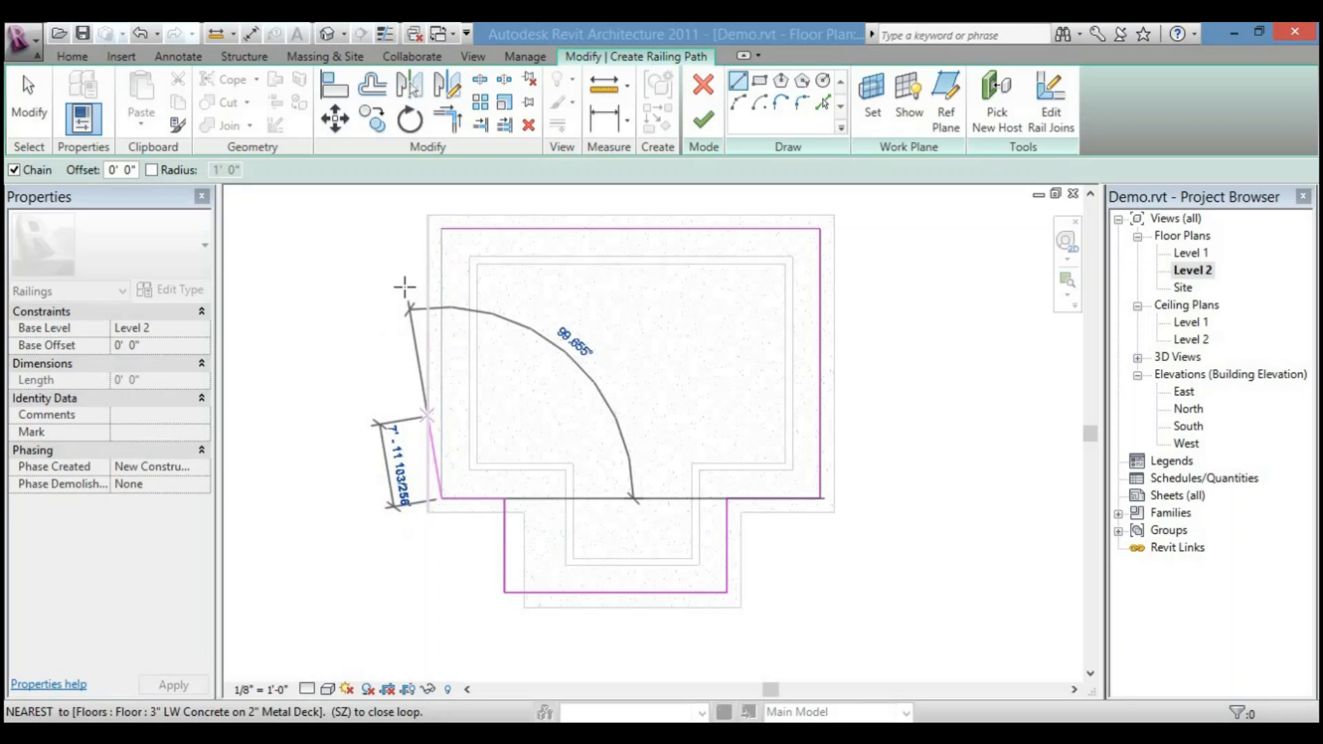
left_click(441, 228)
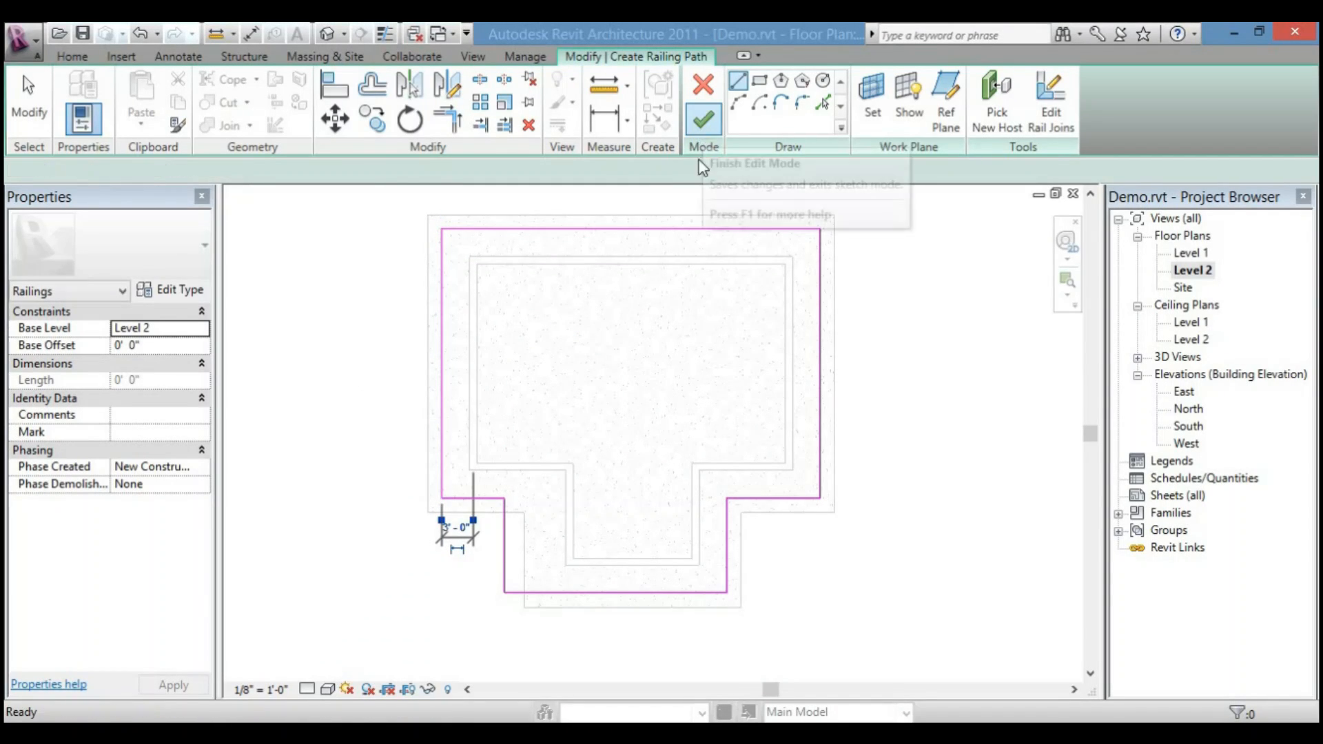
left_click(702, 124)
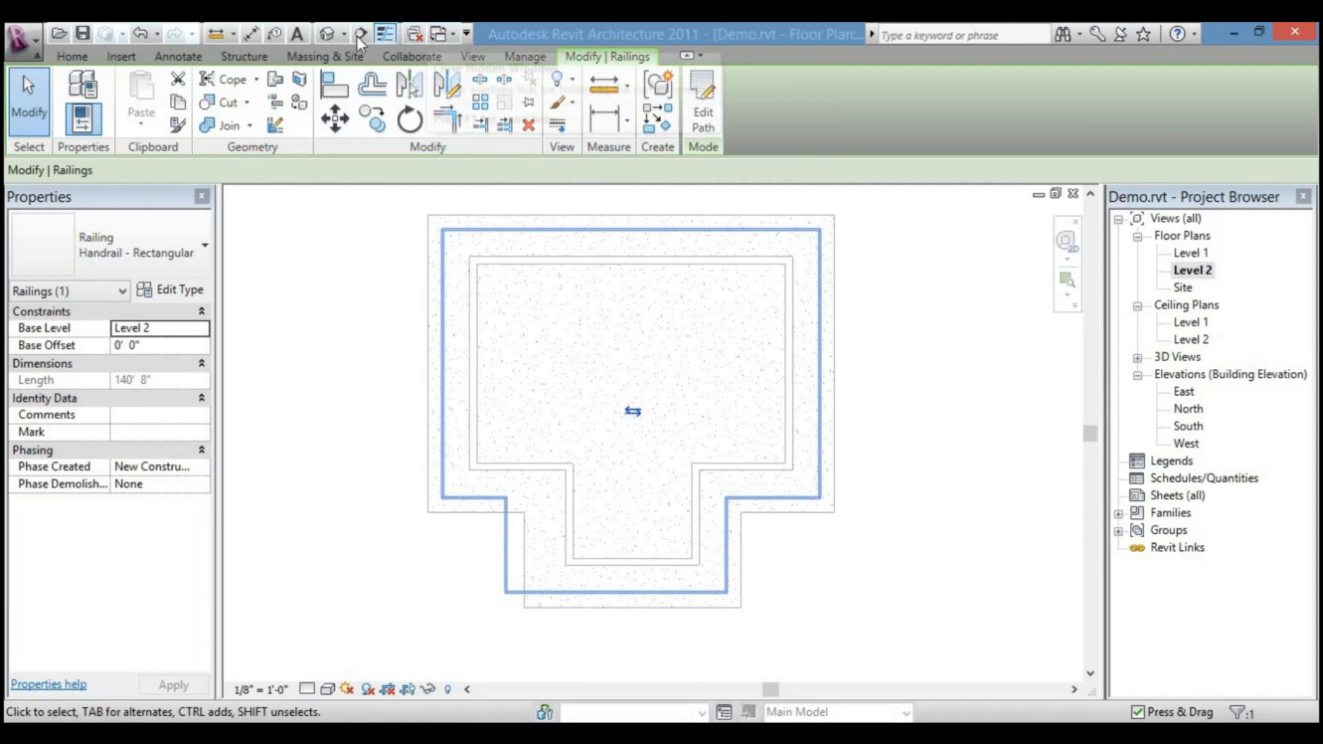
- Examine the railing around the roof edge in the 3D view, including the corners above the doors and windows
left_click(324, 34)
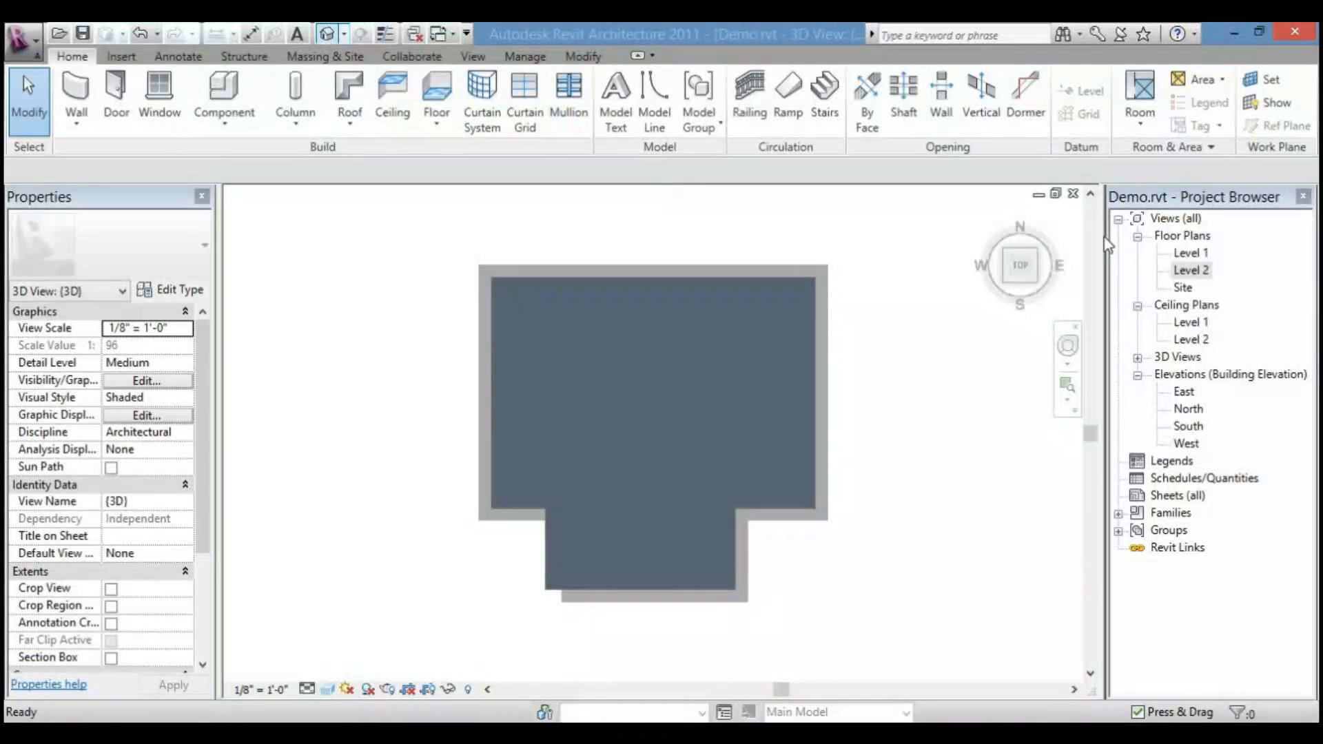
left_click(1035, 282)
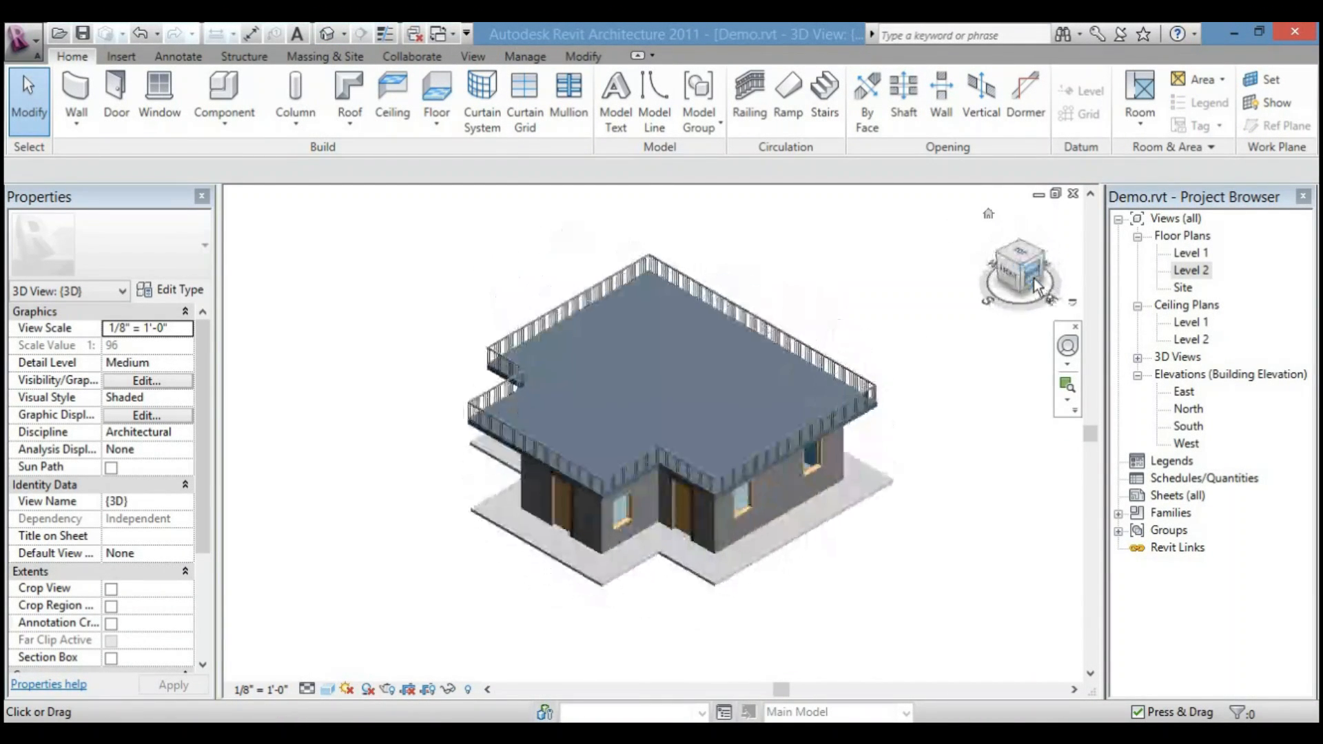
scroll(522, 421, "up", 2)
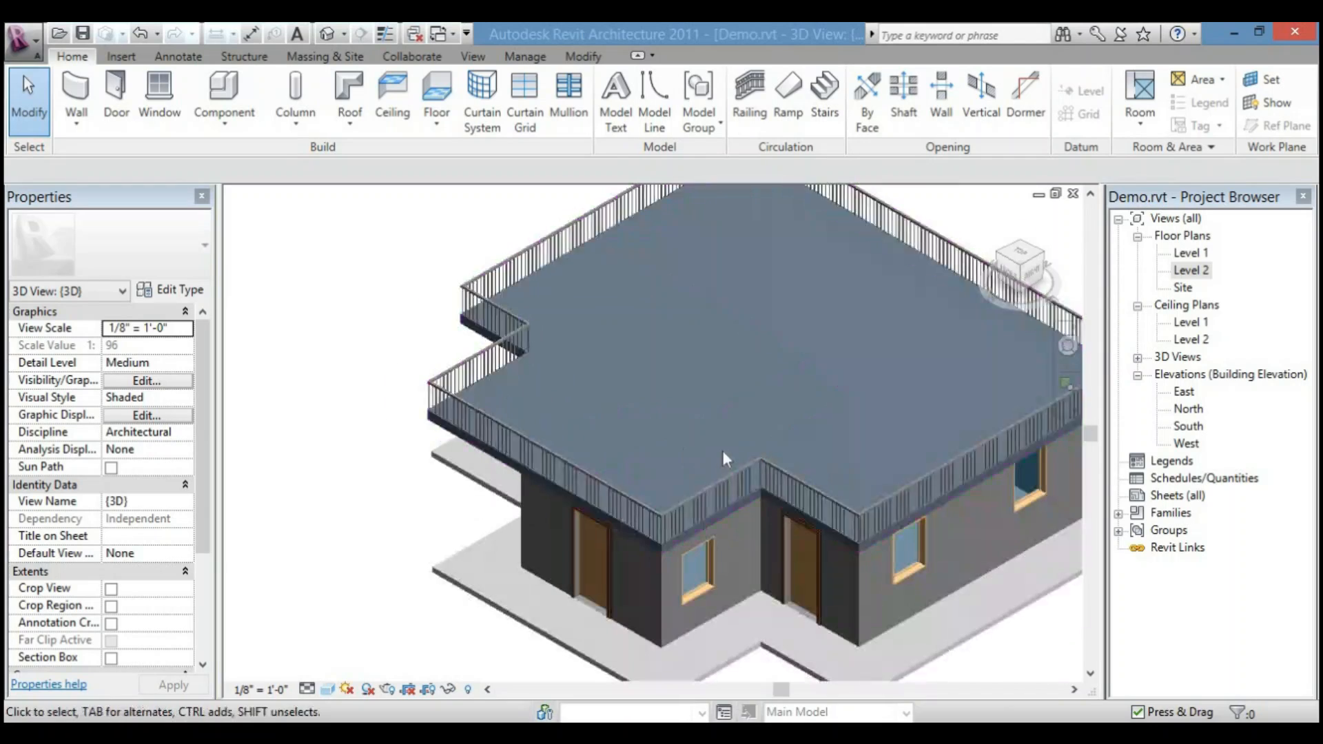
middle_click_drag(689, 431, 512, 353)
scroll(742, 415, "up", 3)
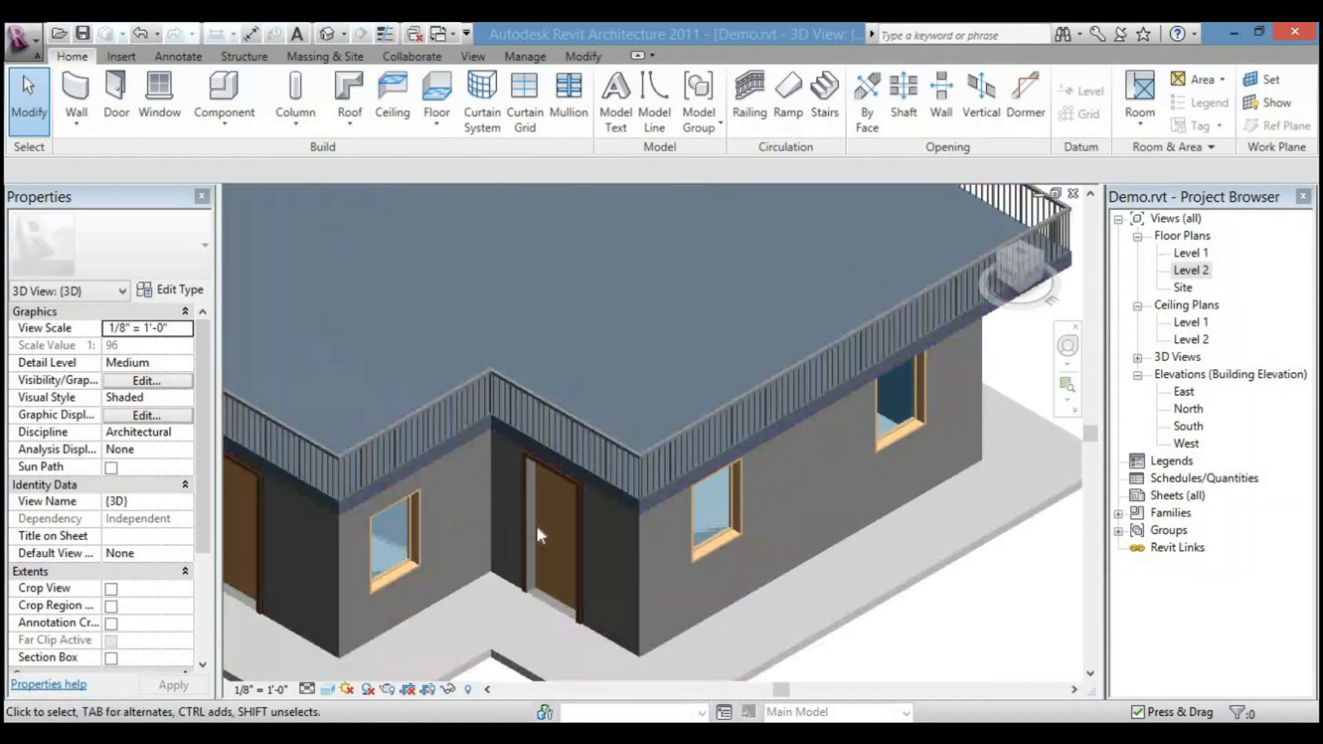
scroll(659, 521, "up", 1)
scroll(659, 510, "down", 5)
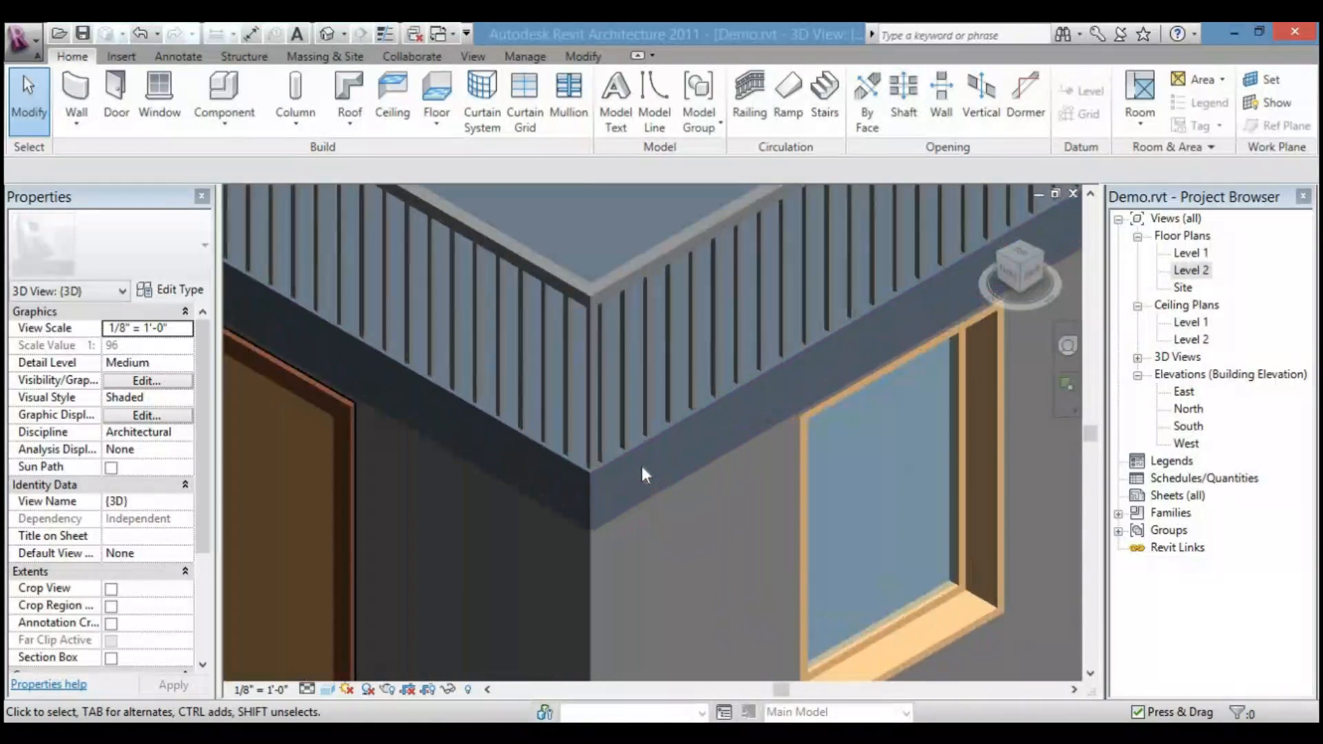
scroll(622, 441, "down", 4)
scroll(482, 483, "up", 6)
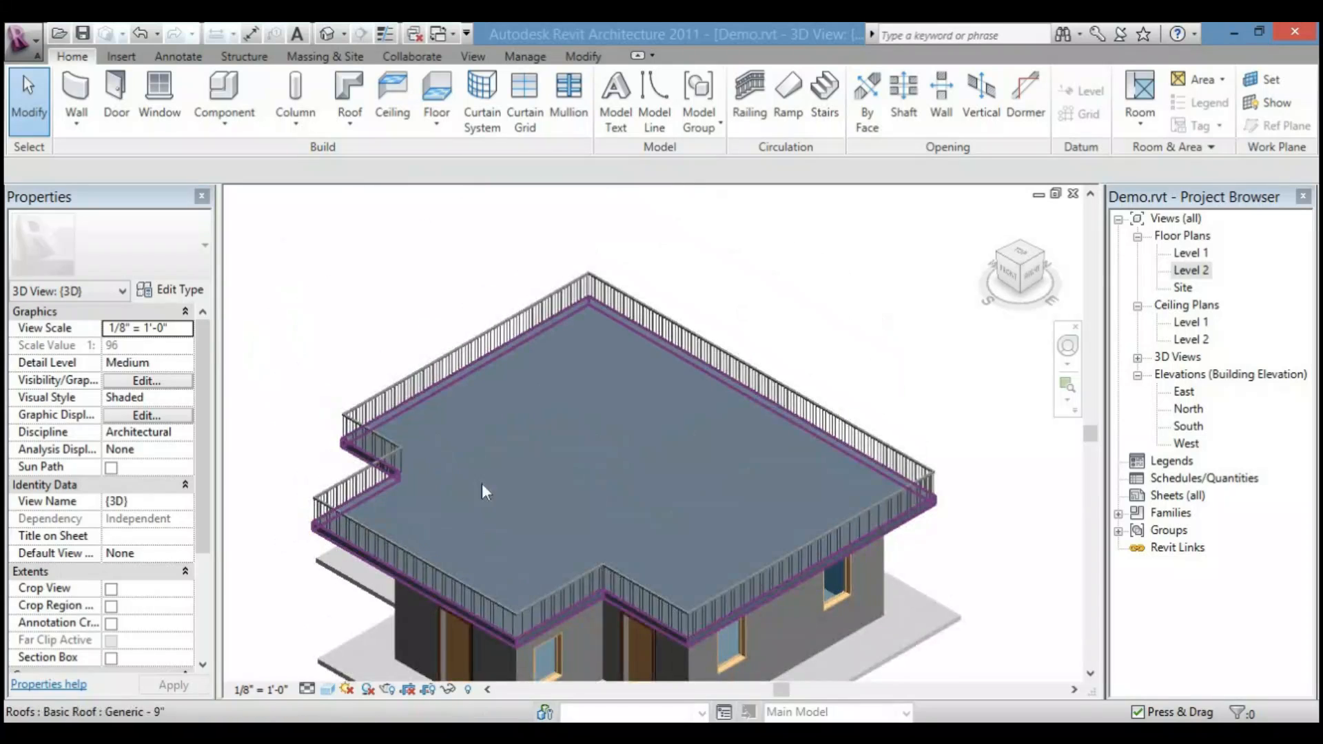
- Inspect the roof railing in 3D, from the whole roof down to its handrail and balusters above the door
scroll(585, 372, "down", 6)
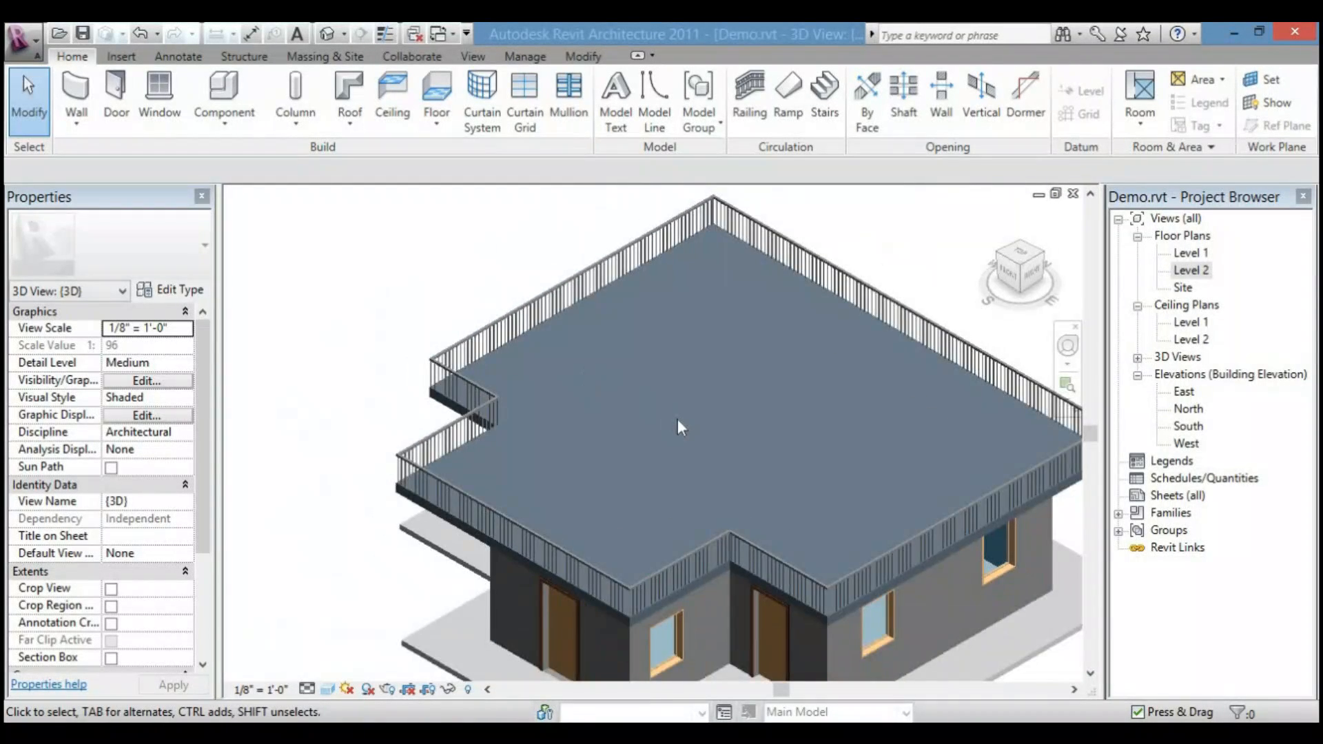
scroll(686, 400, "up", 3)
scroll(455, 469, "down", 3)
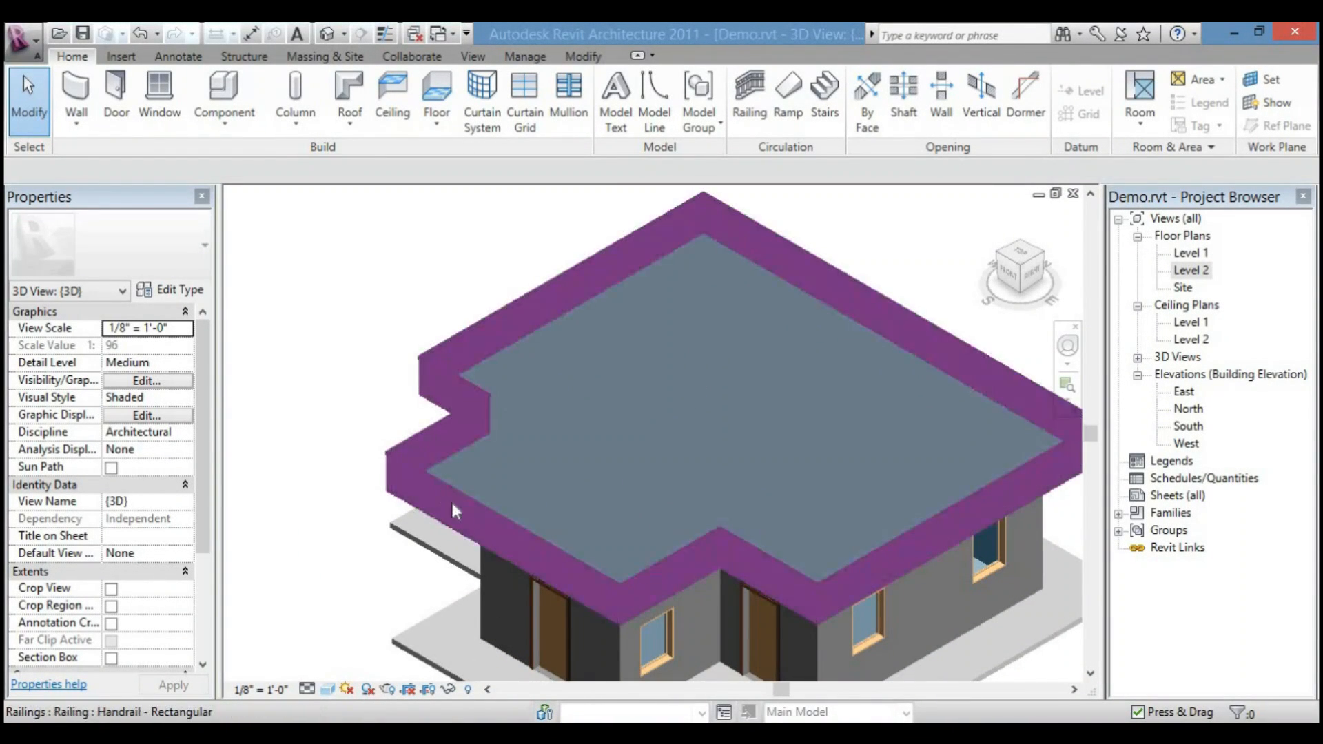
scroll(473, 452, "up", 6)
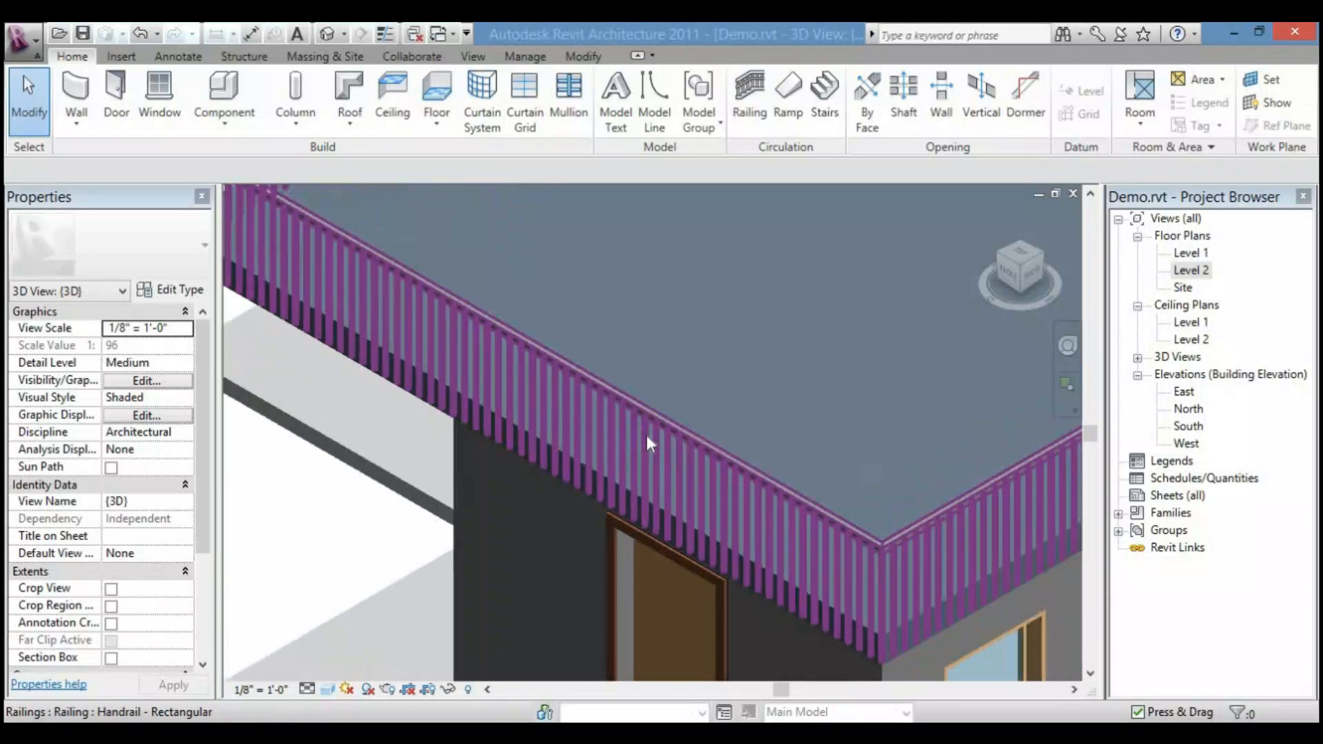
scroll(775, 510, "down", 3)
scroll(773, 501, "up", 4)
scroll(773, 501, "down", 4)
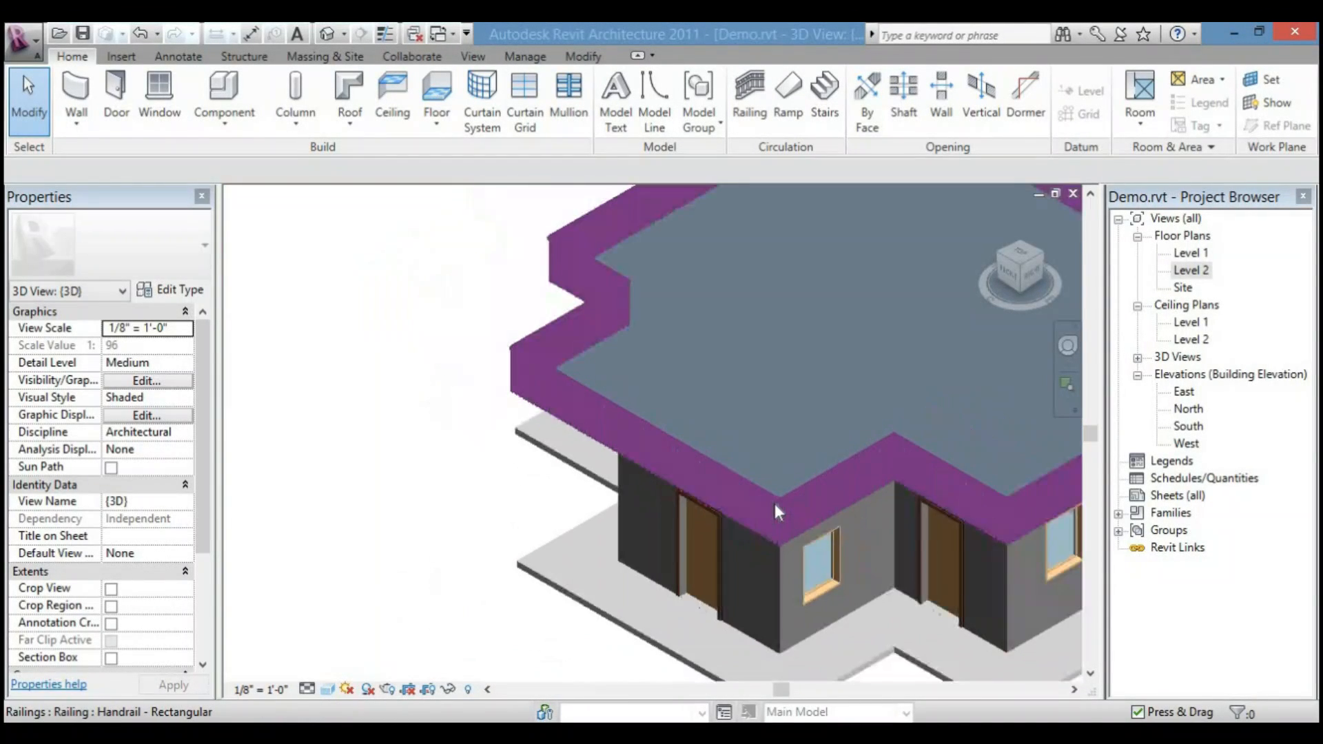
middle_click_drag(773, 499, 651, 565, "shift")
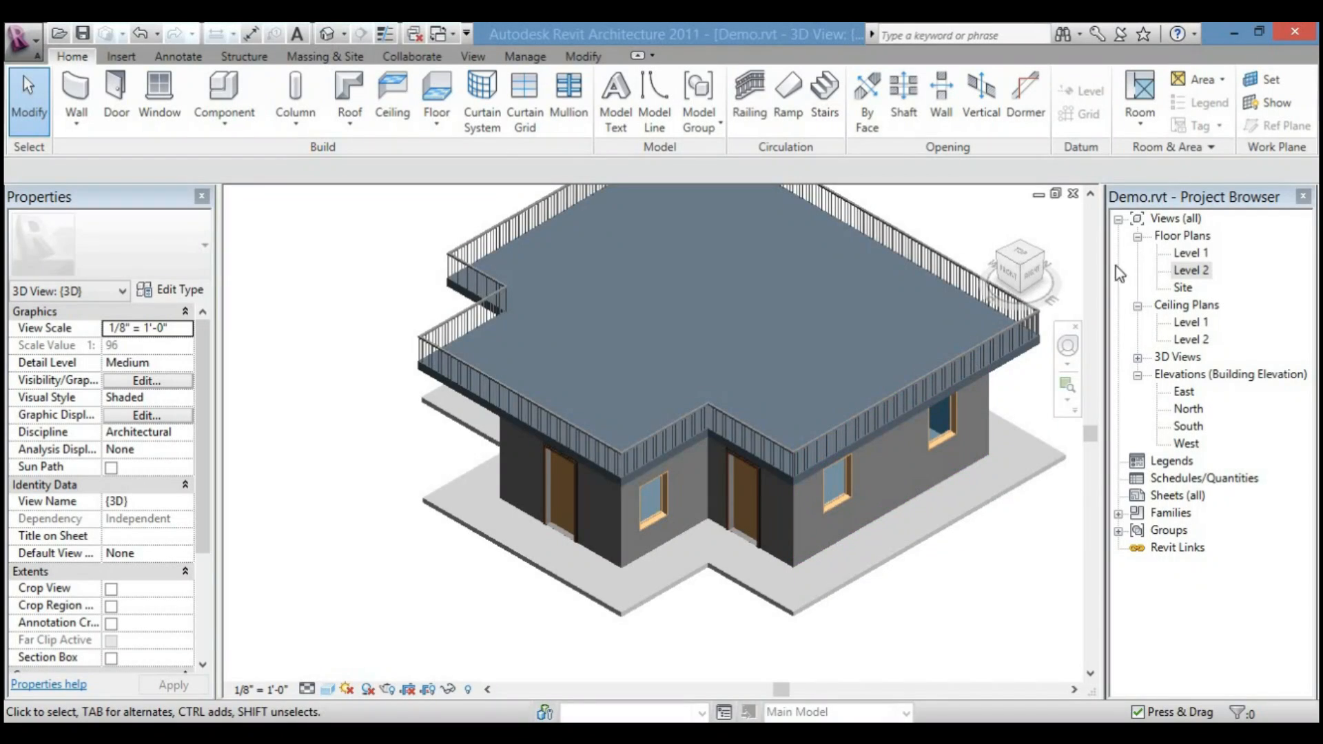
- Open the Level 1 floor plan
double_click(1183, 254)
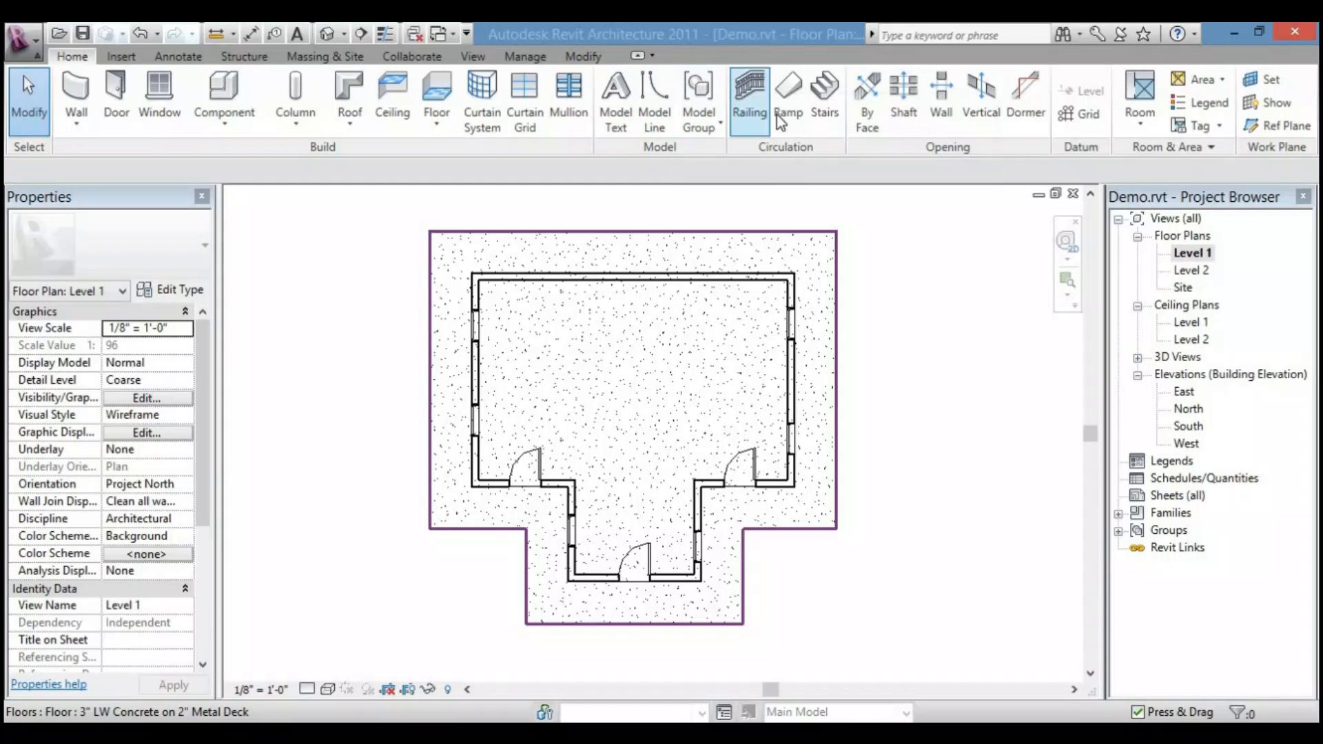
left_click(750, 104)
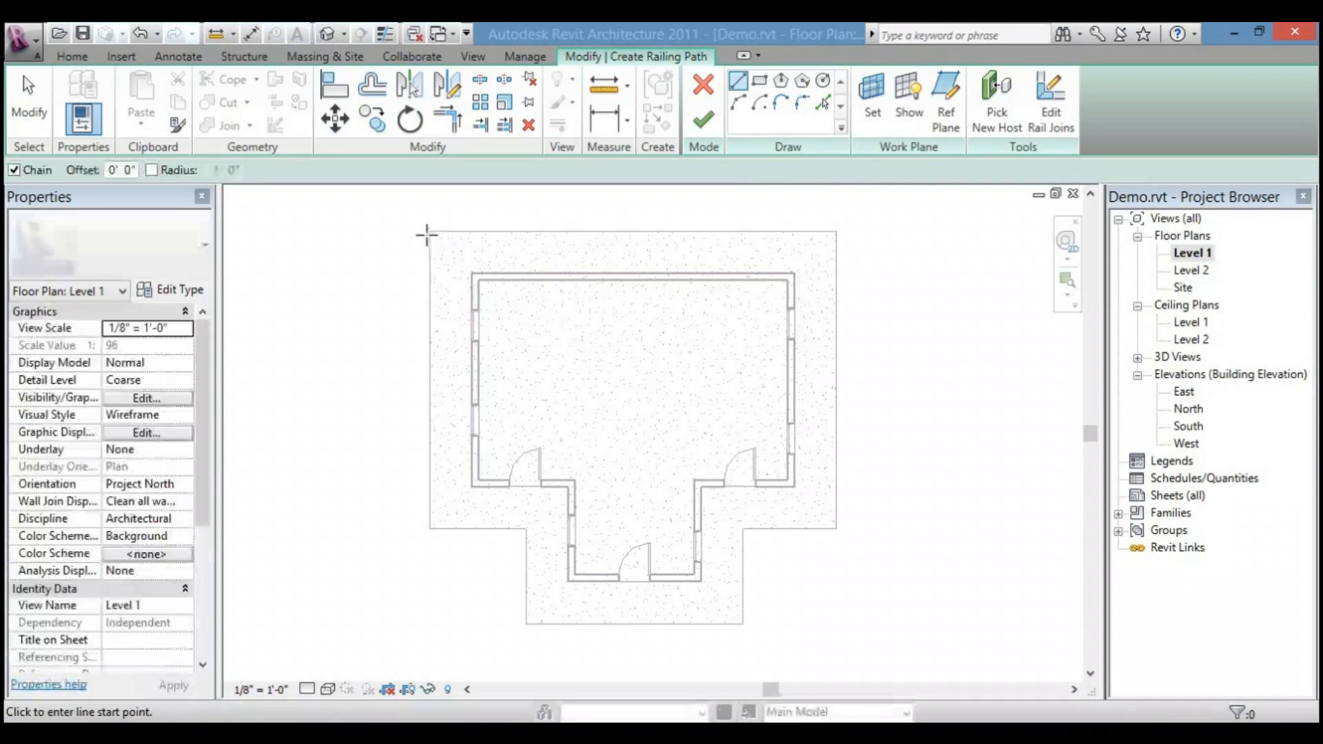
left_click(761, 82)
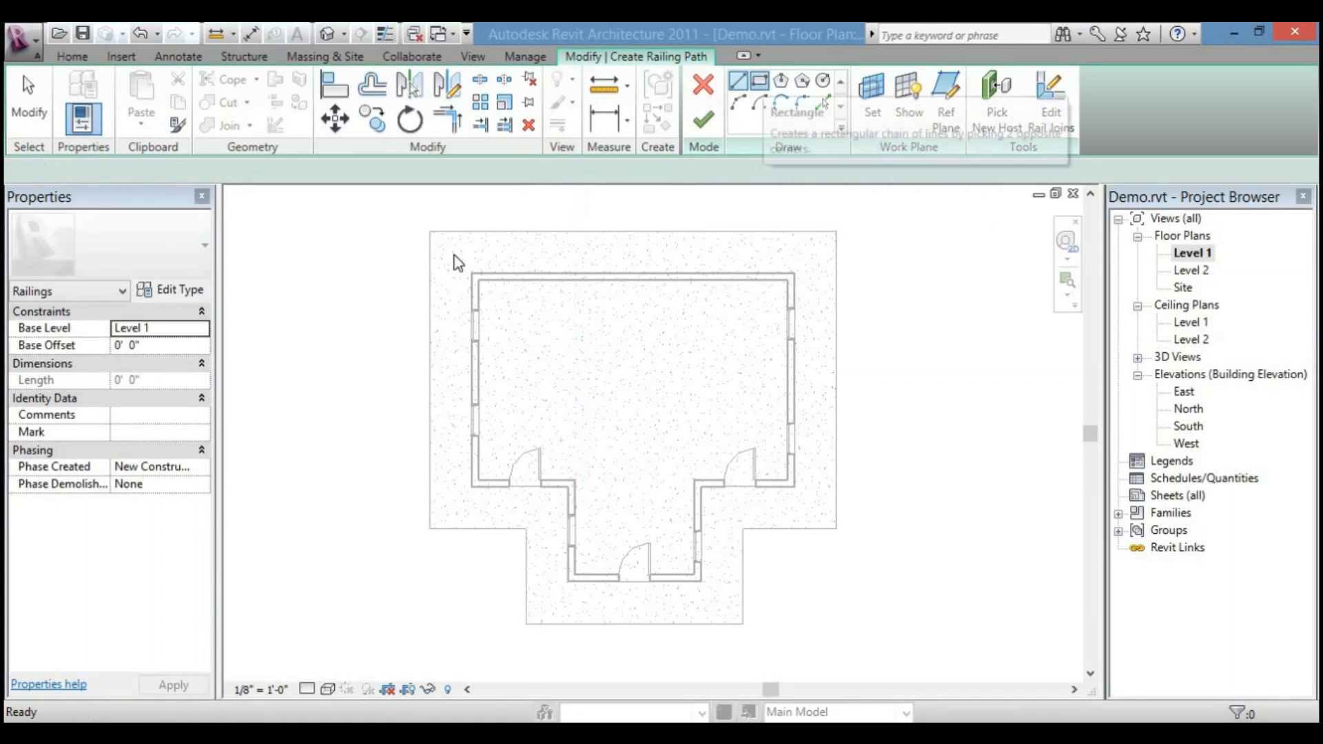
left_click(429, 230)
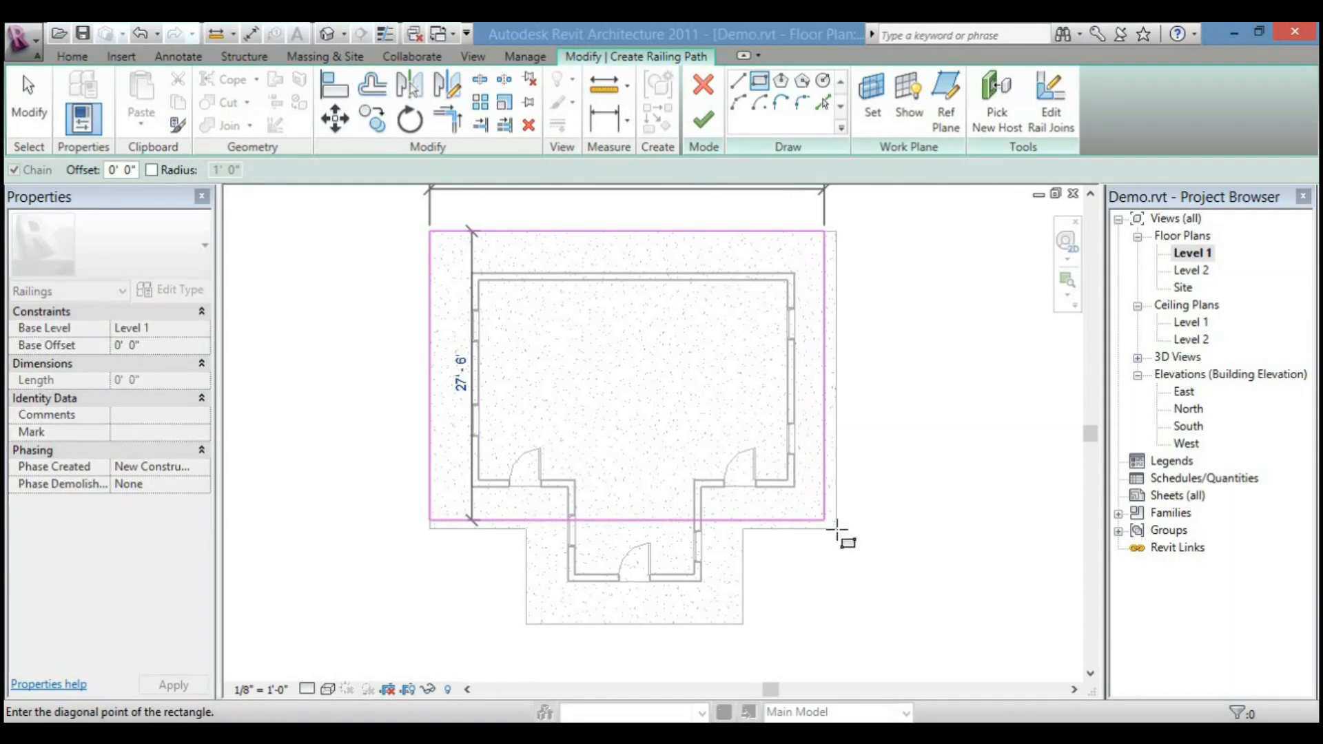
left_click(836, 528)
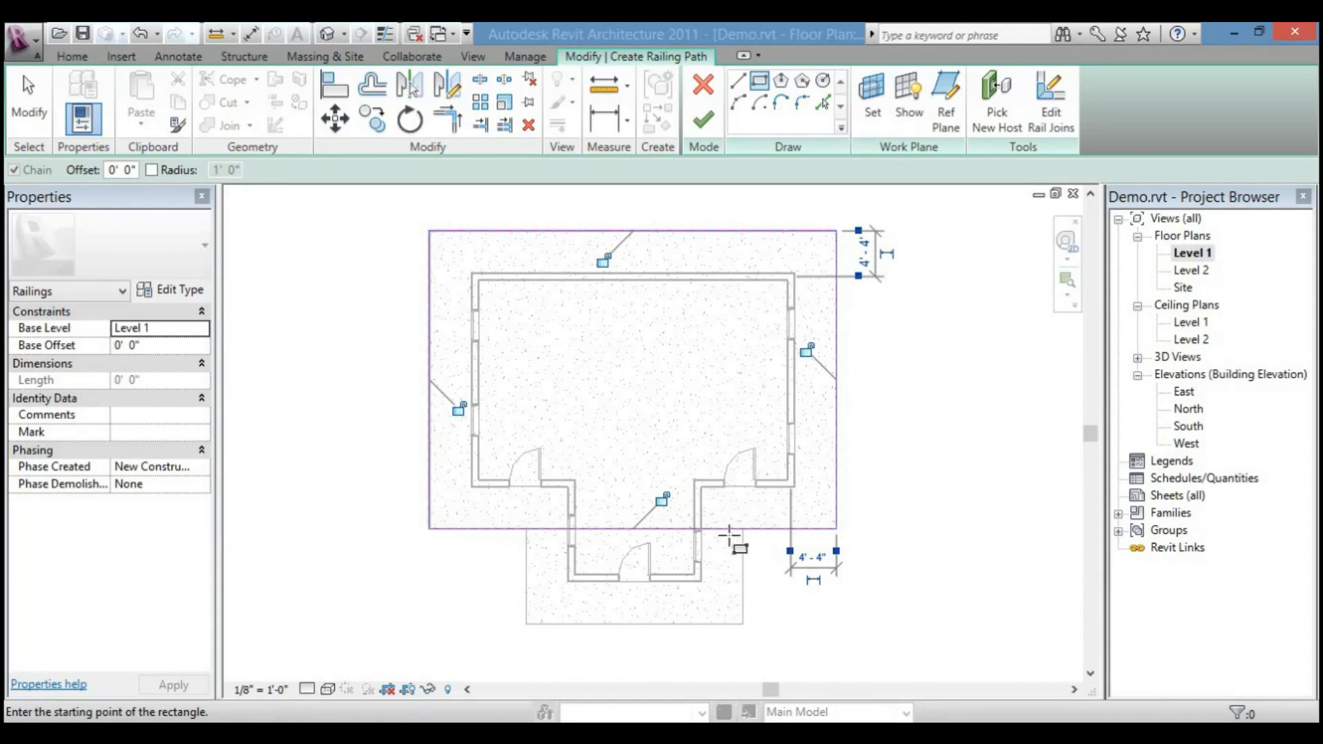
key("ctrl+z")
key("ctrl+z")
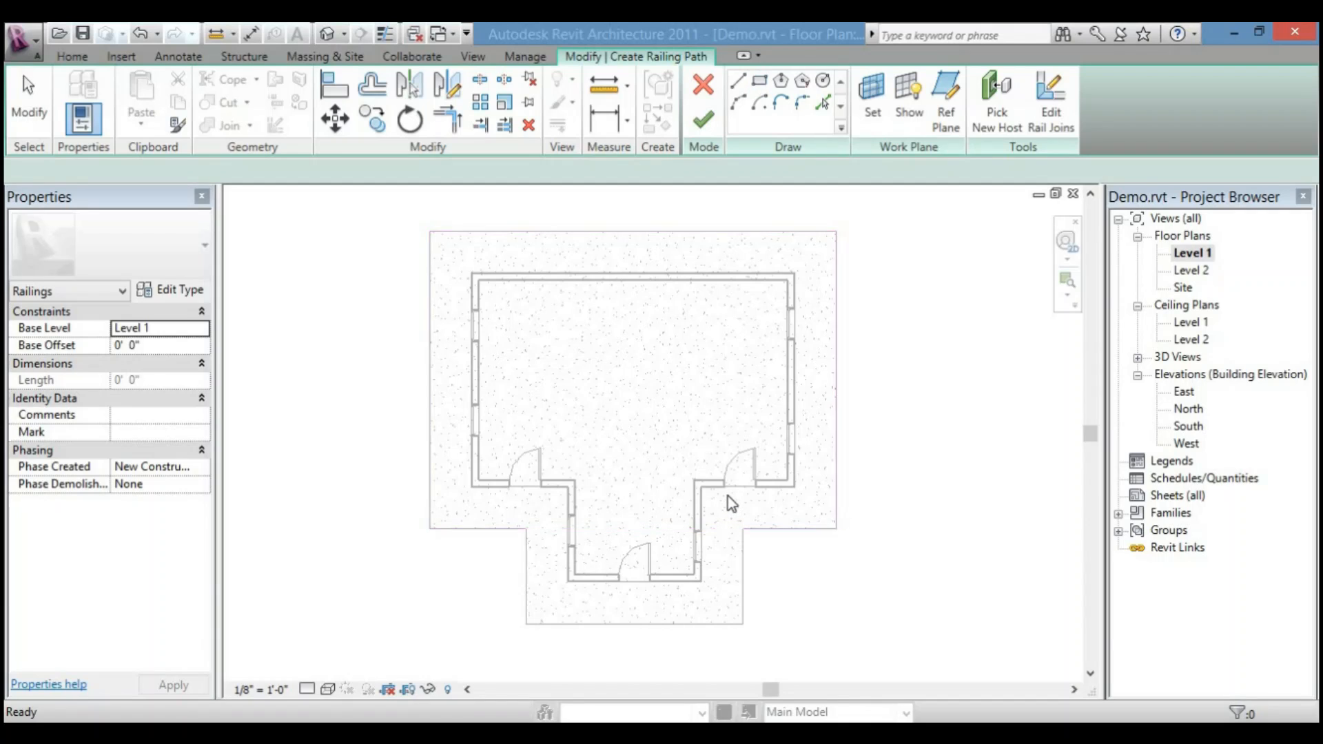
key("l")
key("i")
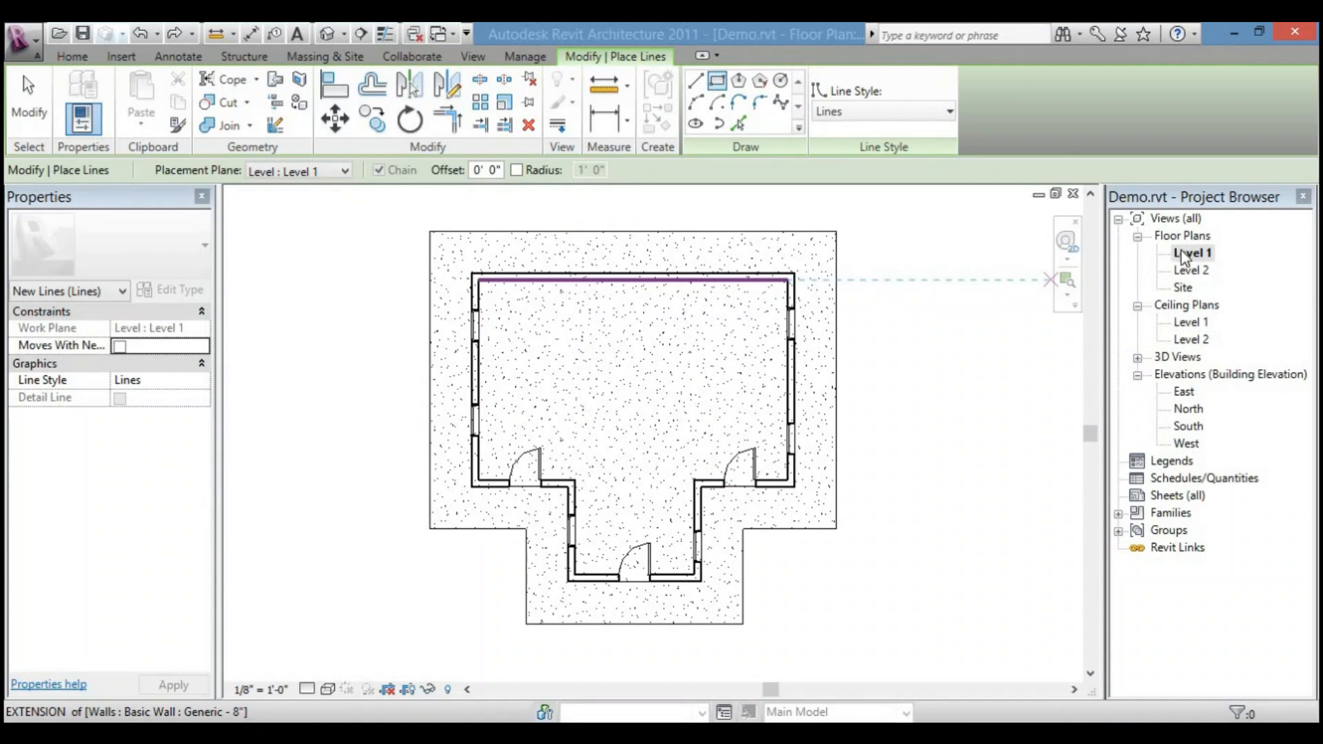
key("Escape")
key("Escape")
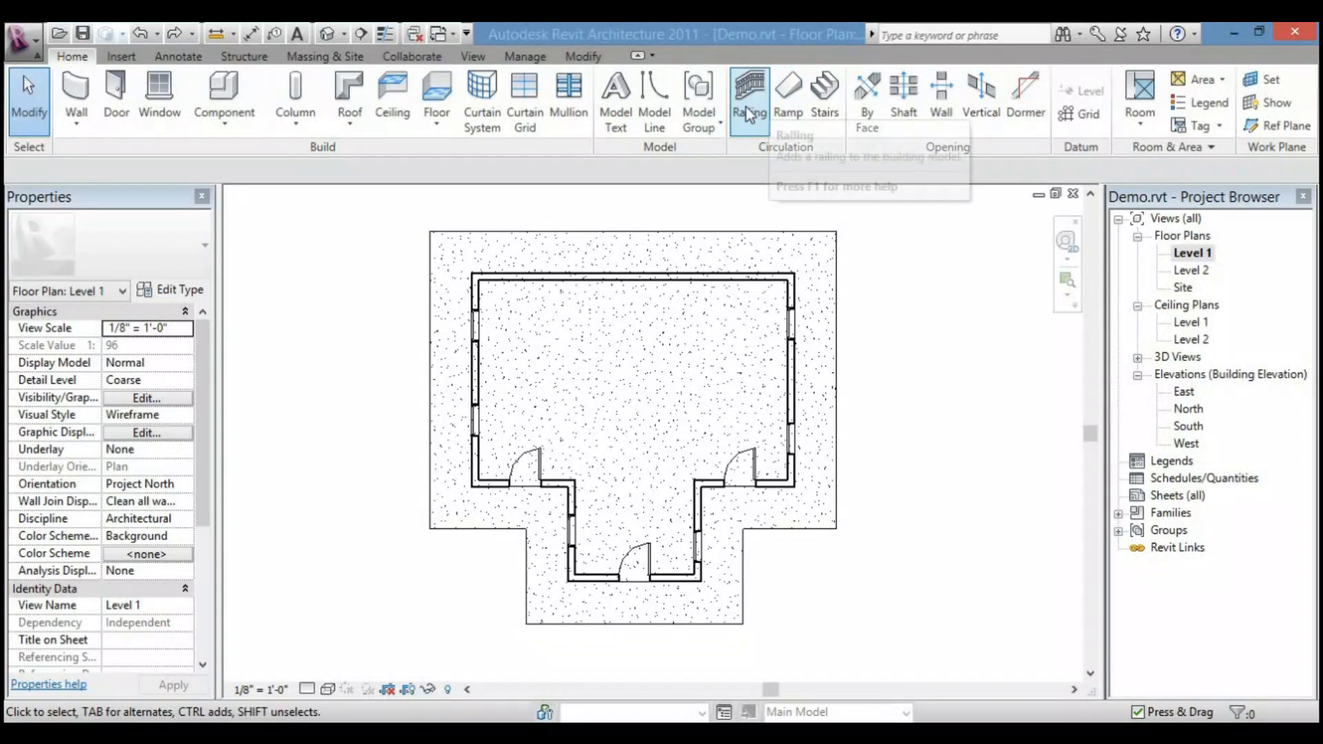
- Create a railing on Level 1 with Pick Lines, using all outer edges of the floor slab as its path
left_click(746, 107)
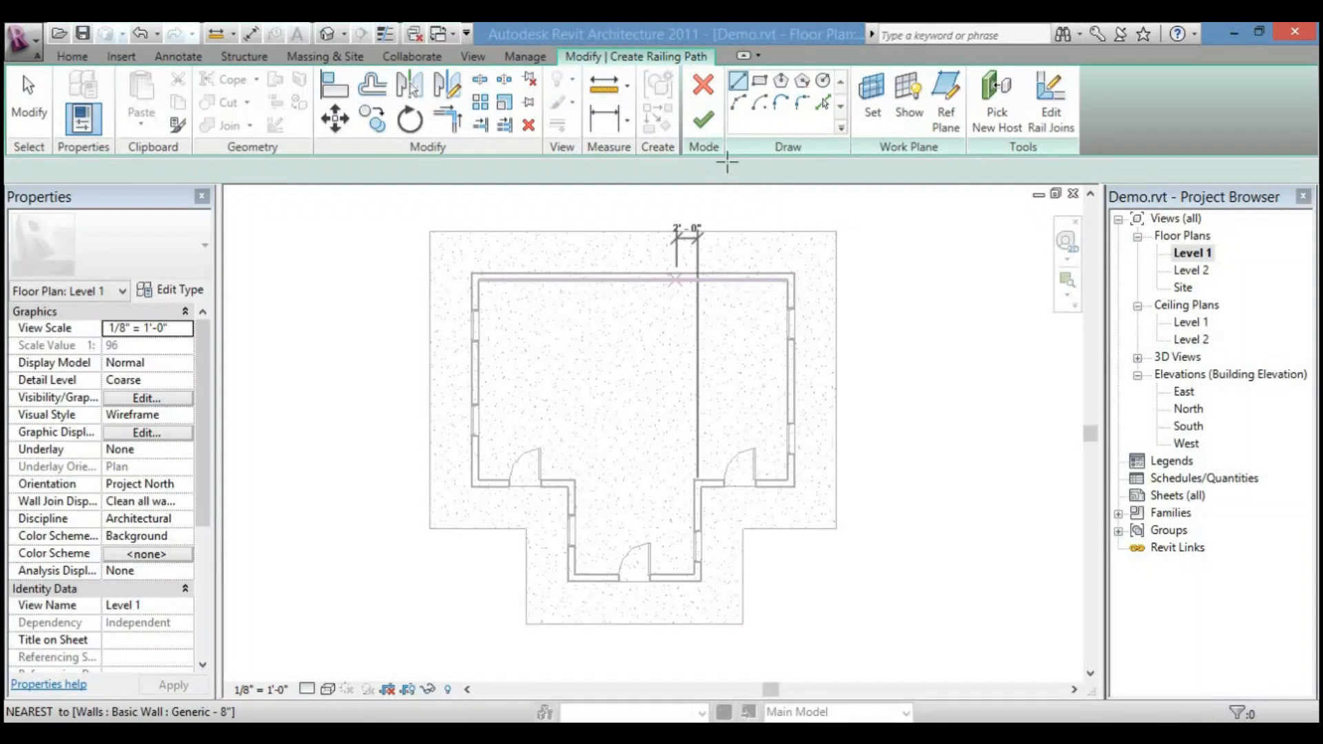
left_click(825, 103)
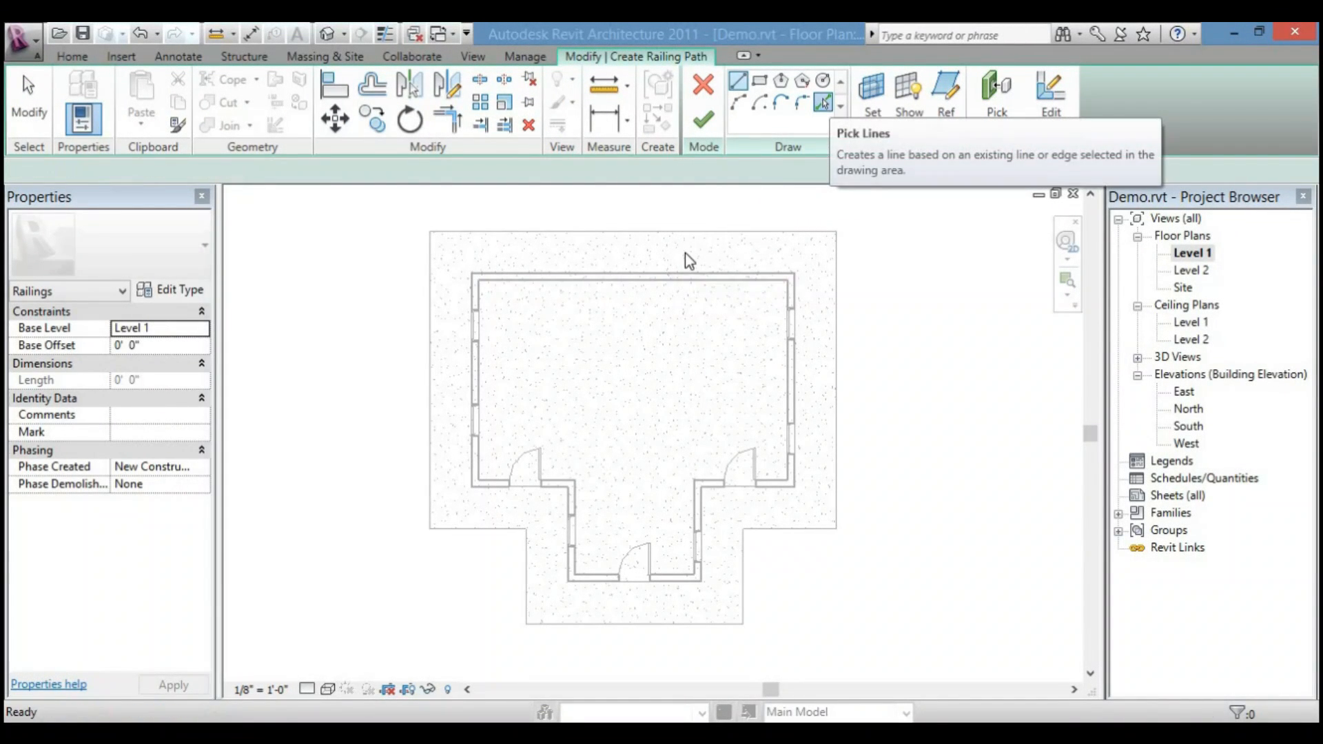
left_click(660, 232)
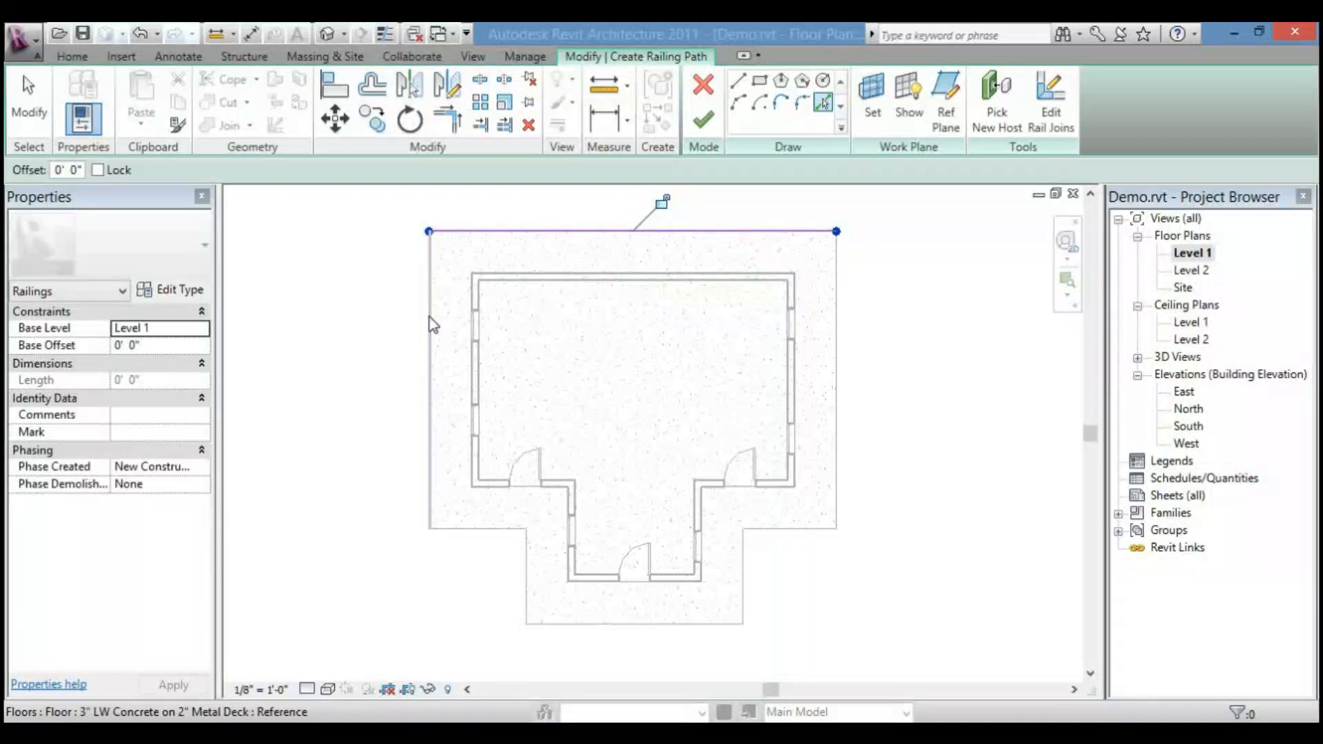
left_click(430, 324)
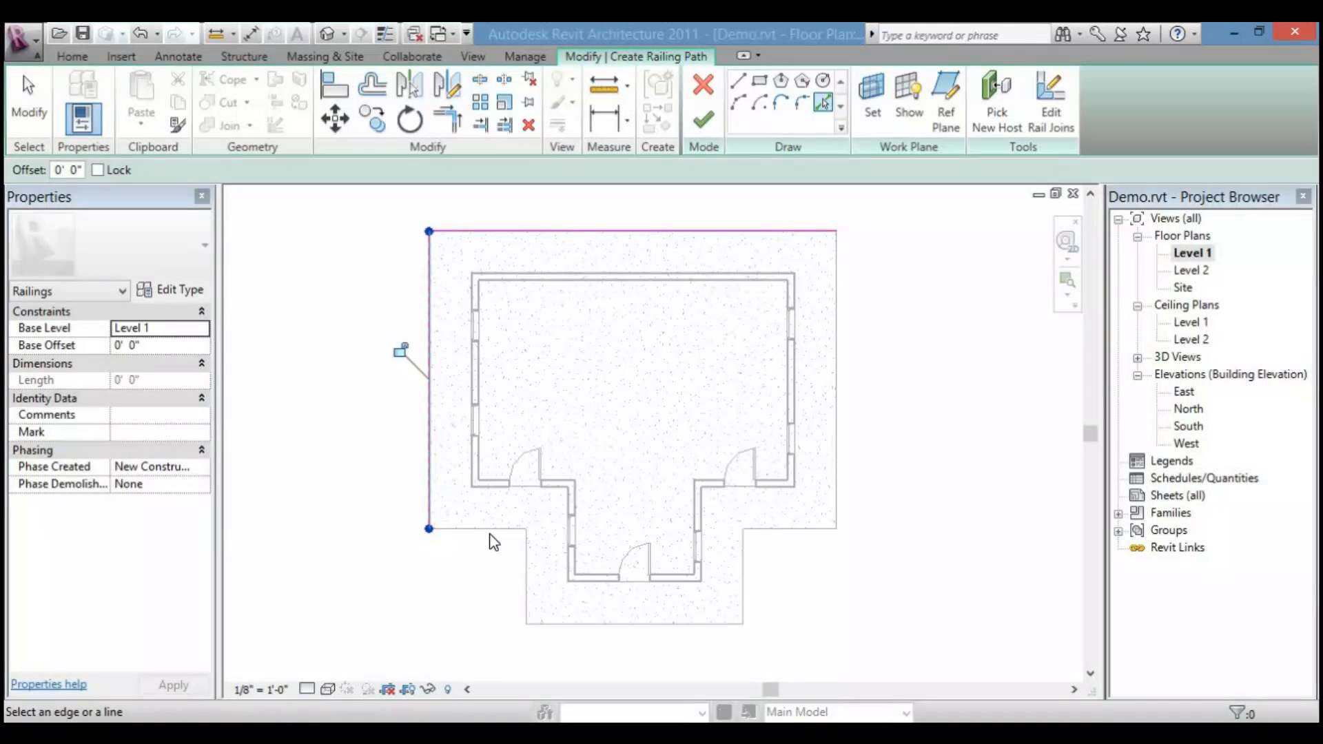
left_click(523, 569)
left_click(589, 625)
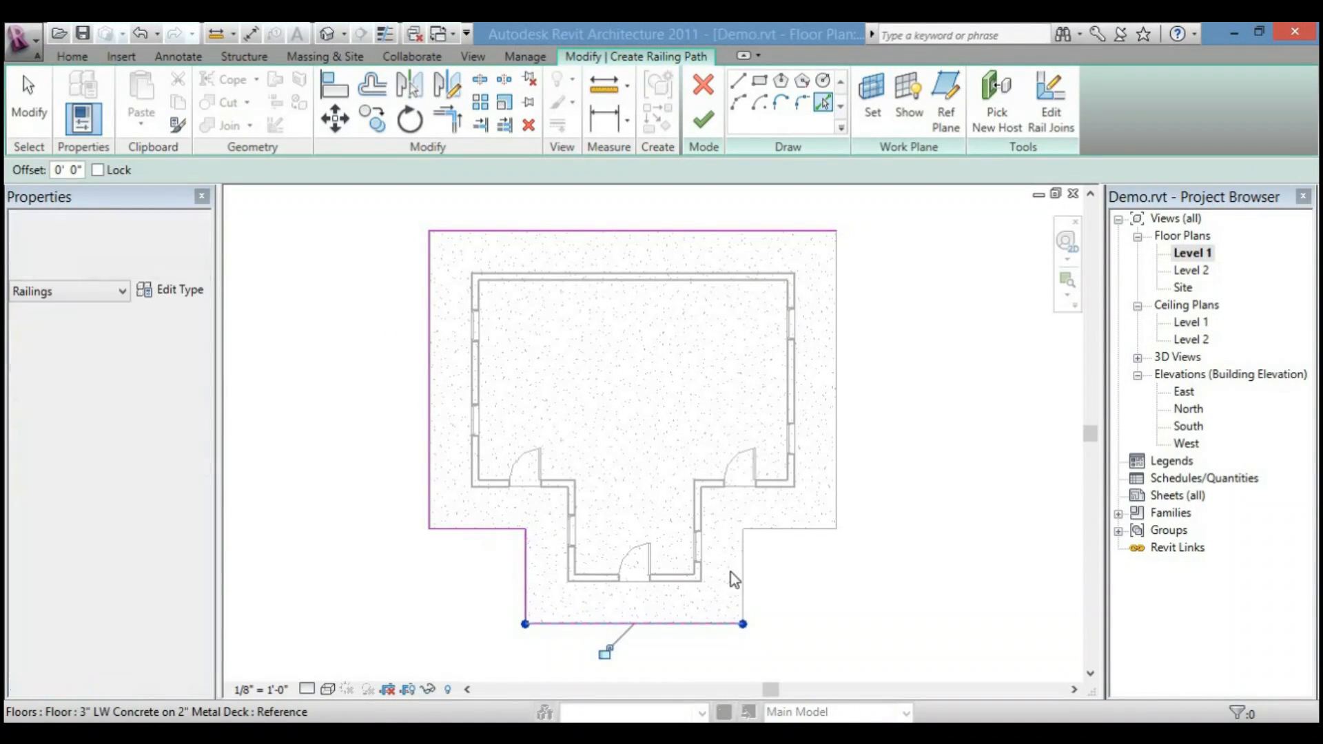
left_click(742, 562)
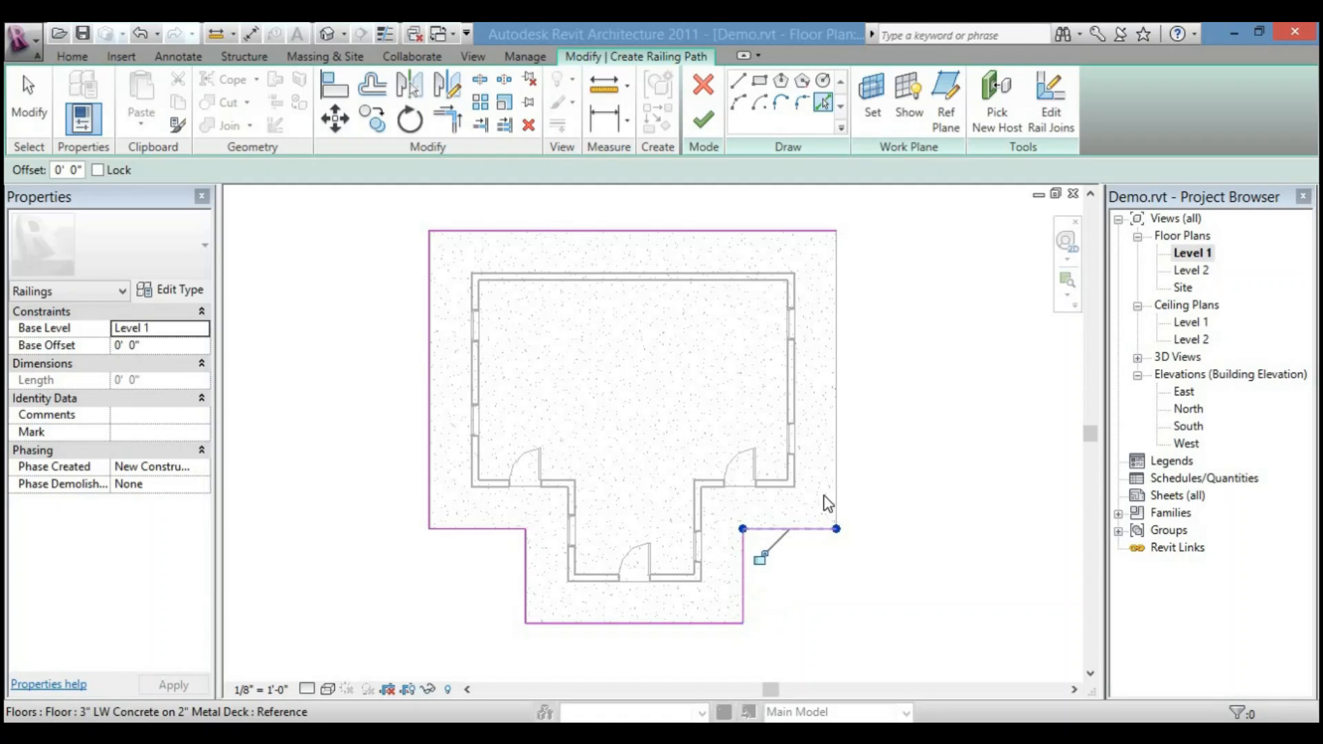
left_click(835, 477)
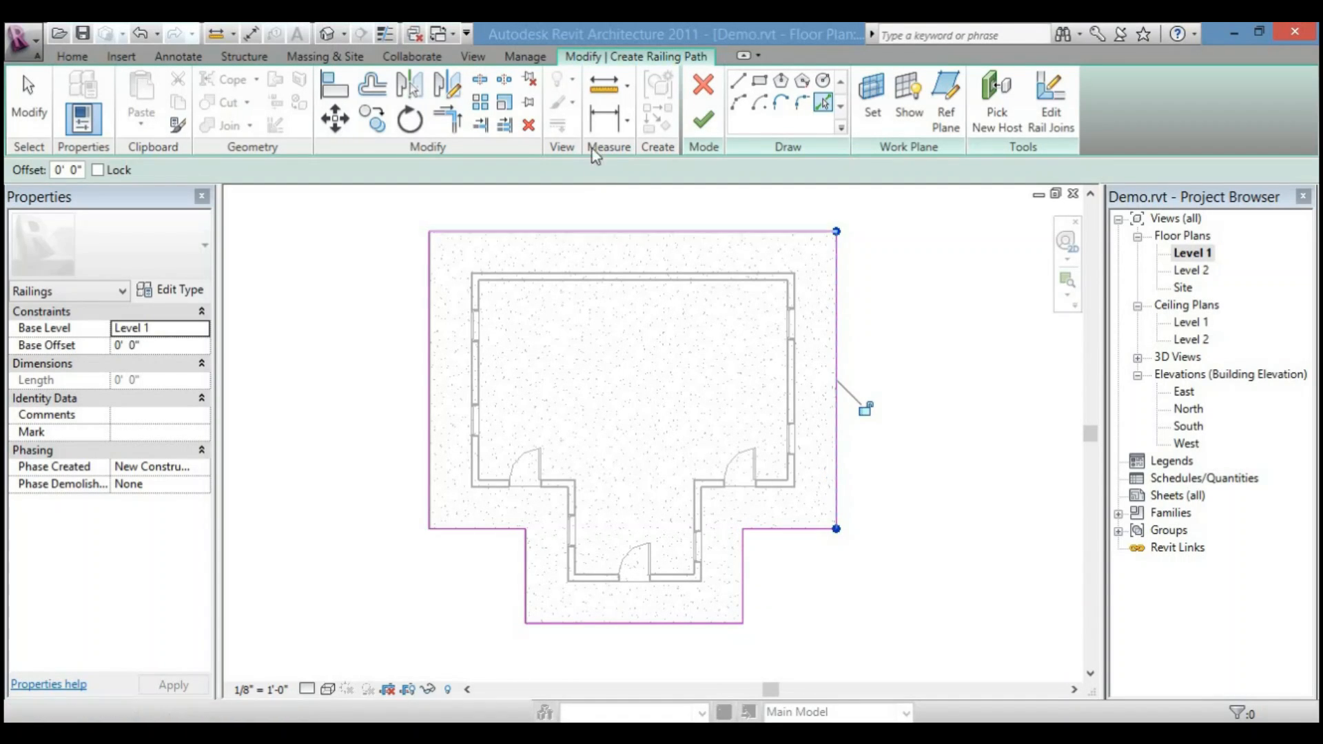
left_click(710, 123)
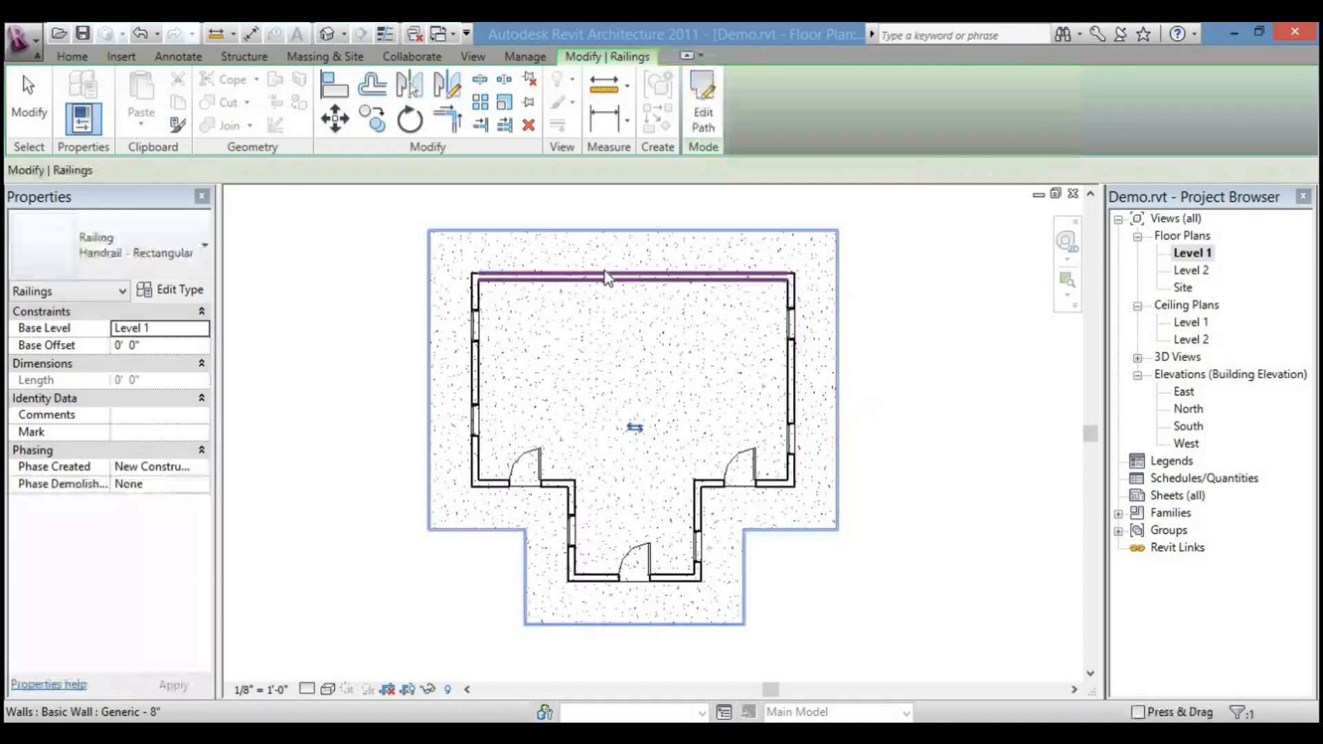
- Open the 3D view and examine the whole house with the railings around the floor slab and the roof
left_click(326, 32)
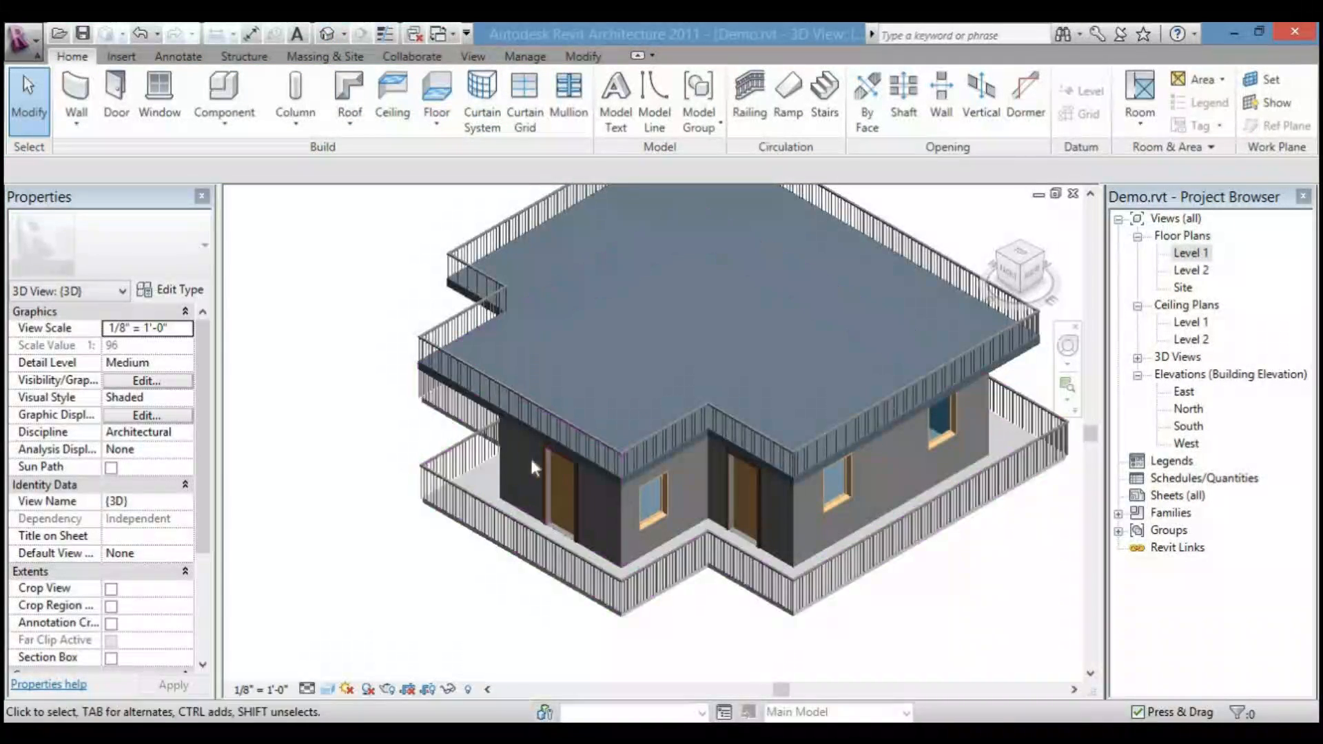
scroll(528, 469, "down", 4)
middle_click_drag(697, 490, 709, 541)
scroll(702, 537, "up", 1)
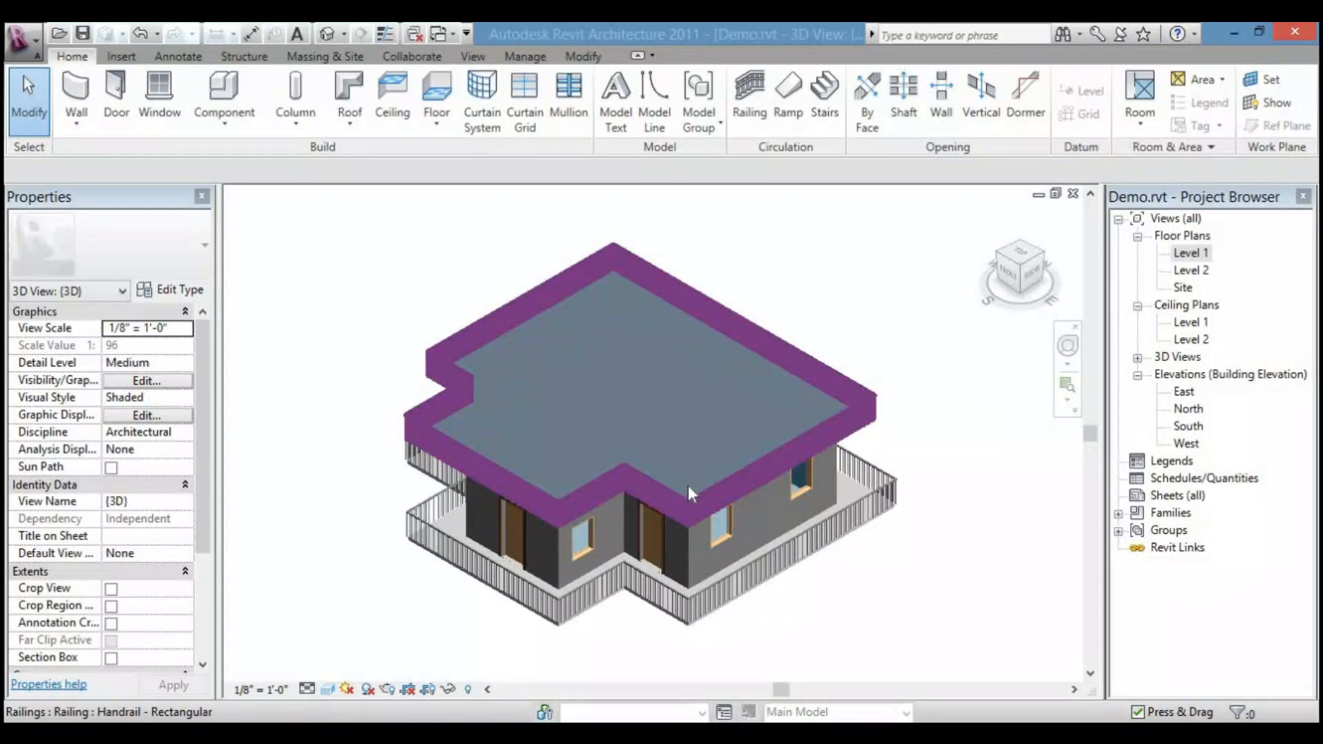
scroll(688, 485, "up", 3)
scroll(683, 466, "down", 2)
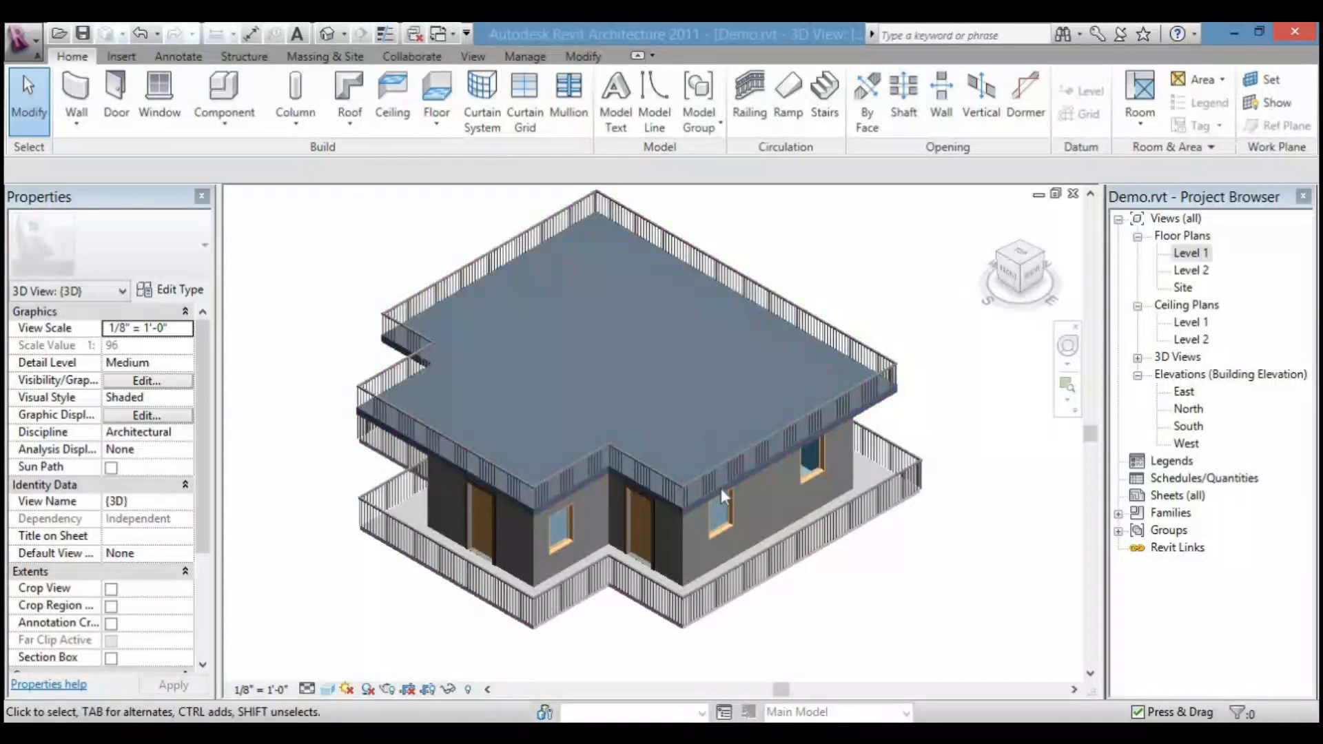
- Examine the roof railing's handrail and balusters up close above the windows and at the roof corner
scroll(736, 440, "up", 4)
scroll(817, 551, "up", 3)
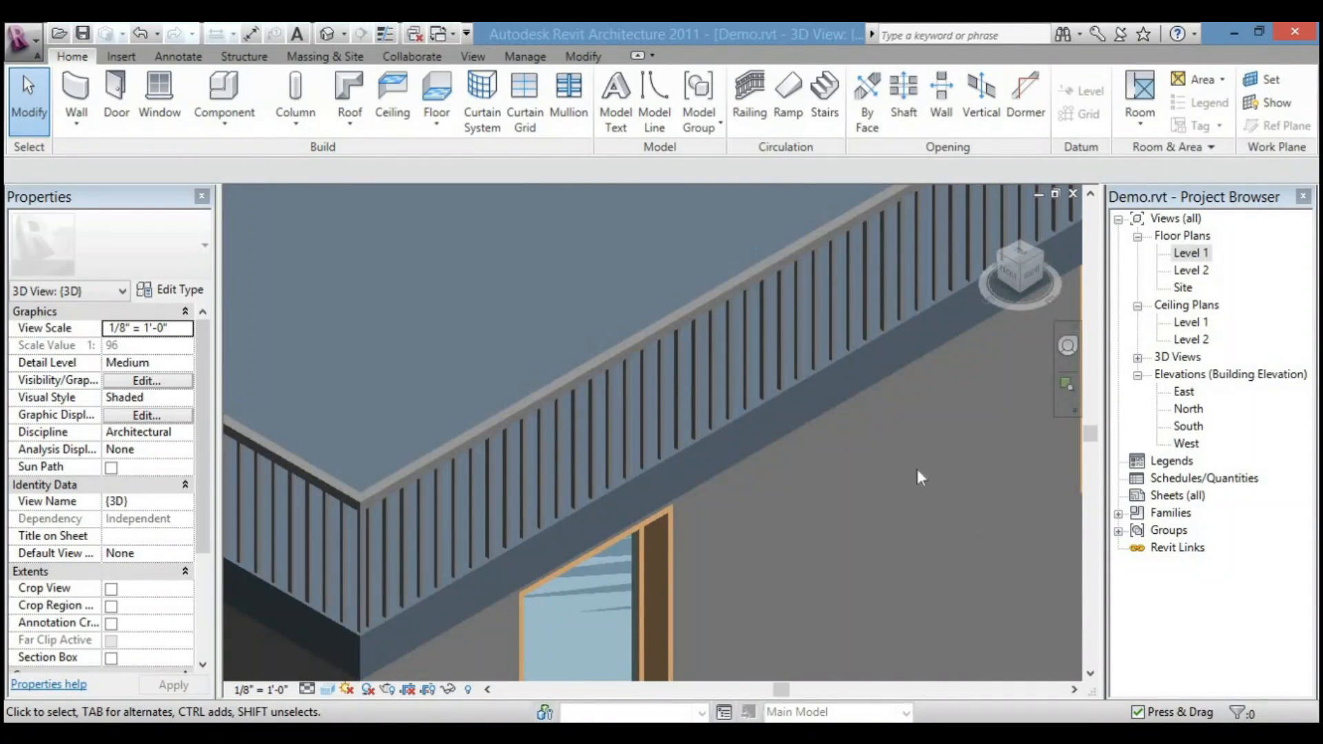
scroll(710, 435, "up", 2)
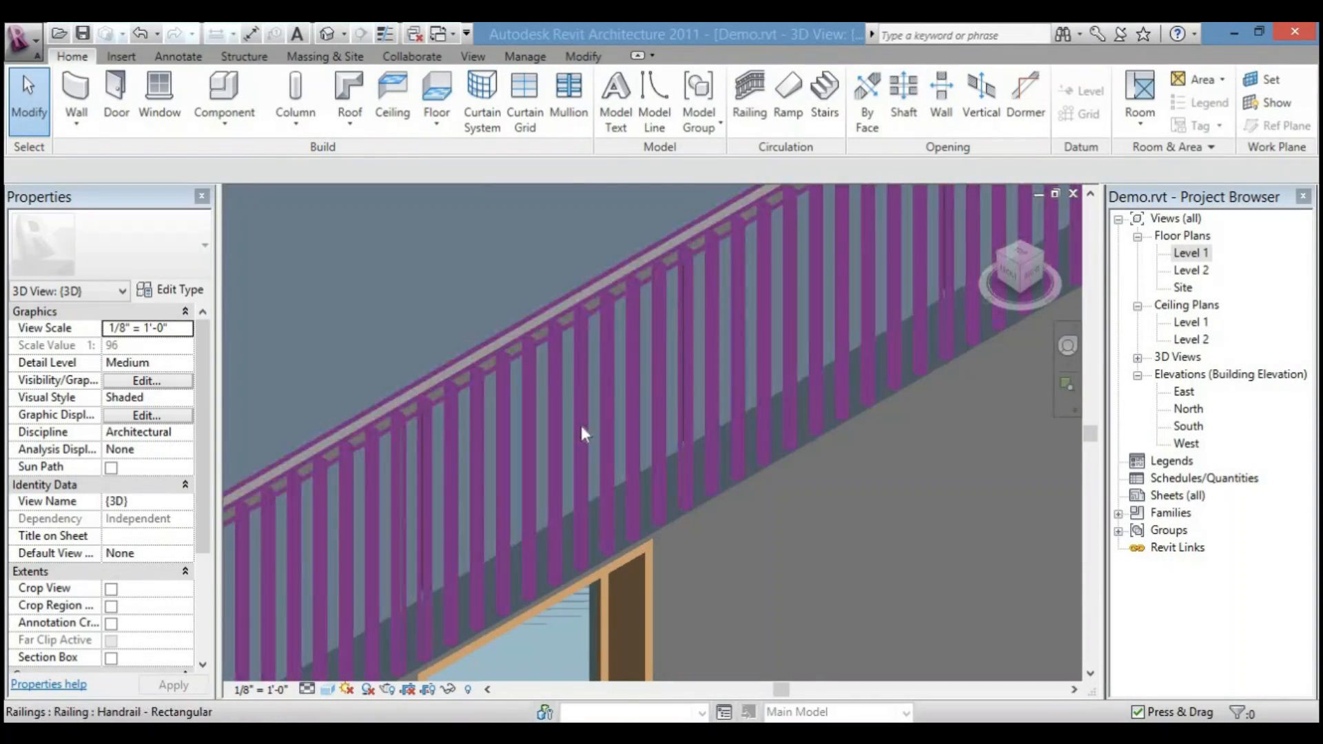
scroll(573, 486, "up", 4)
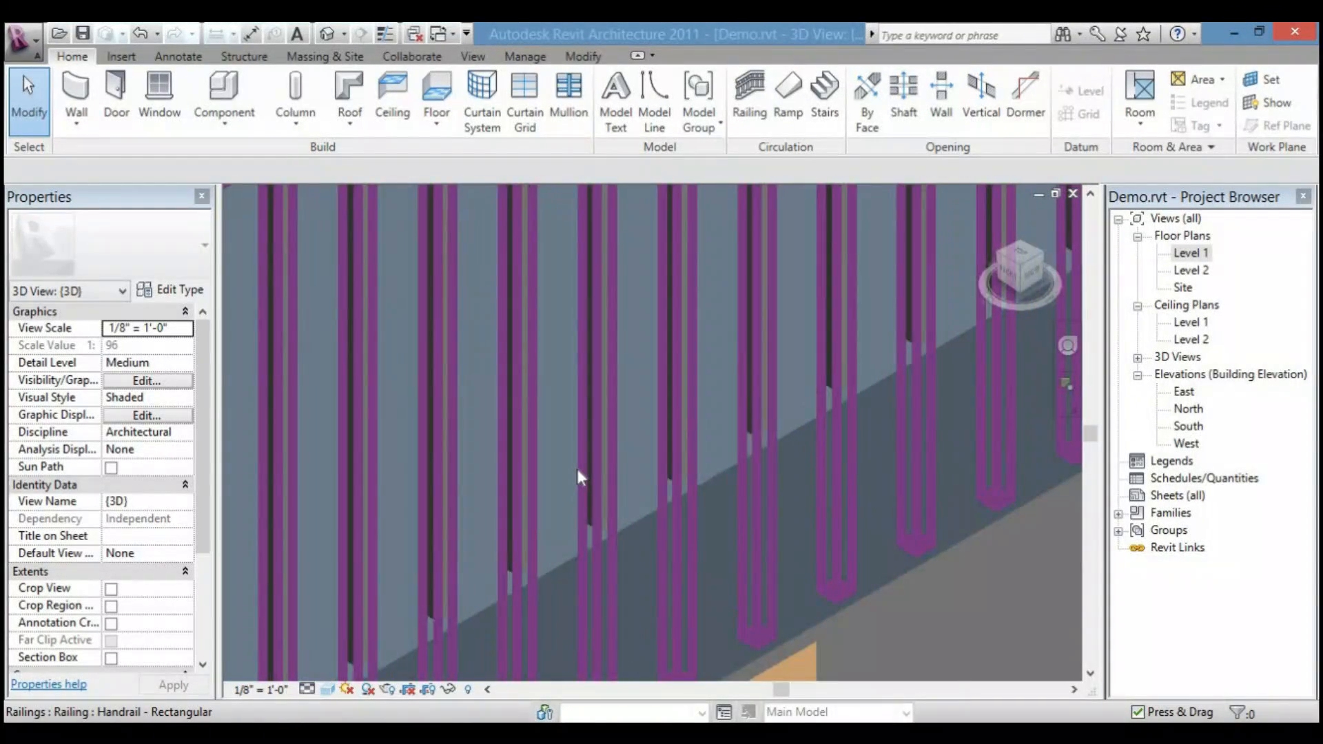
scroll(577, 469, "down", 5)
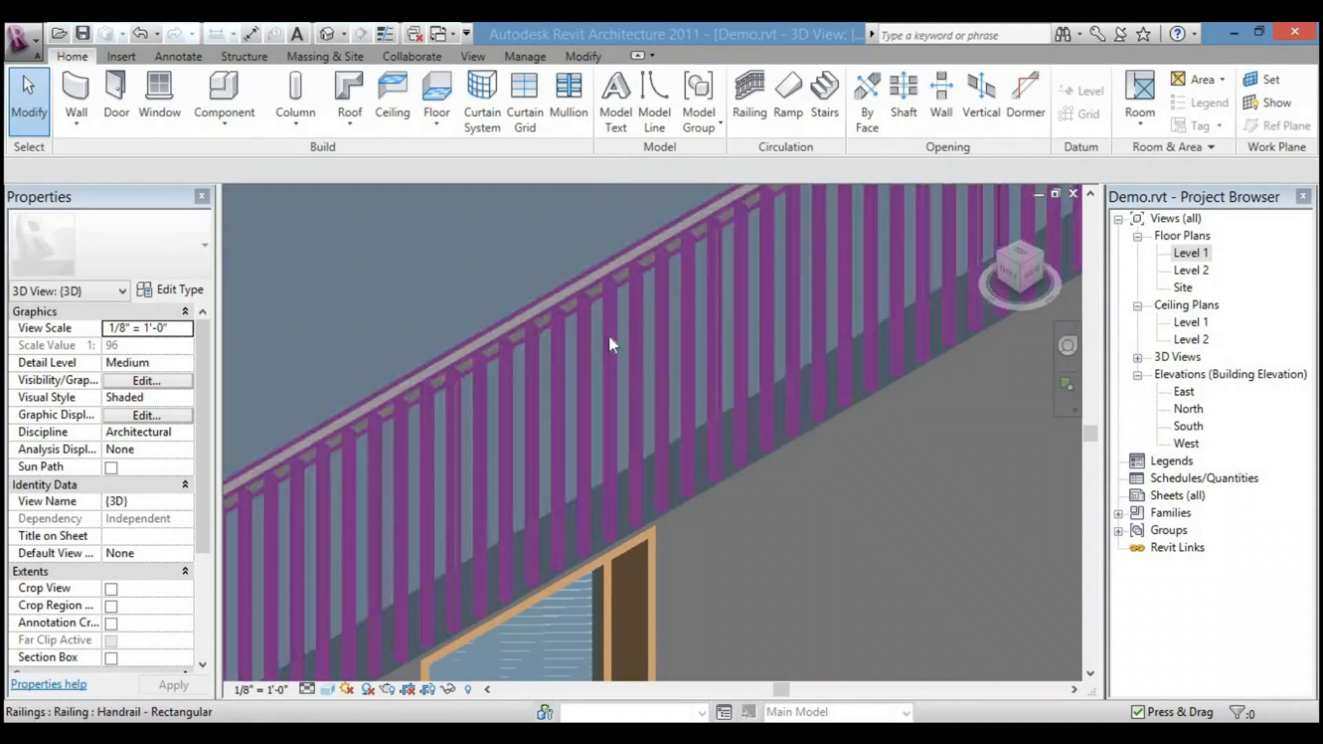
scroll(609, 336, "down", 4)
scroll(614, 336, "down", 2)
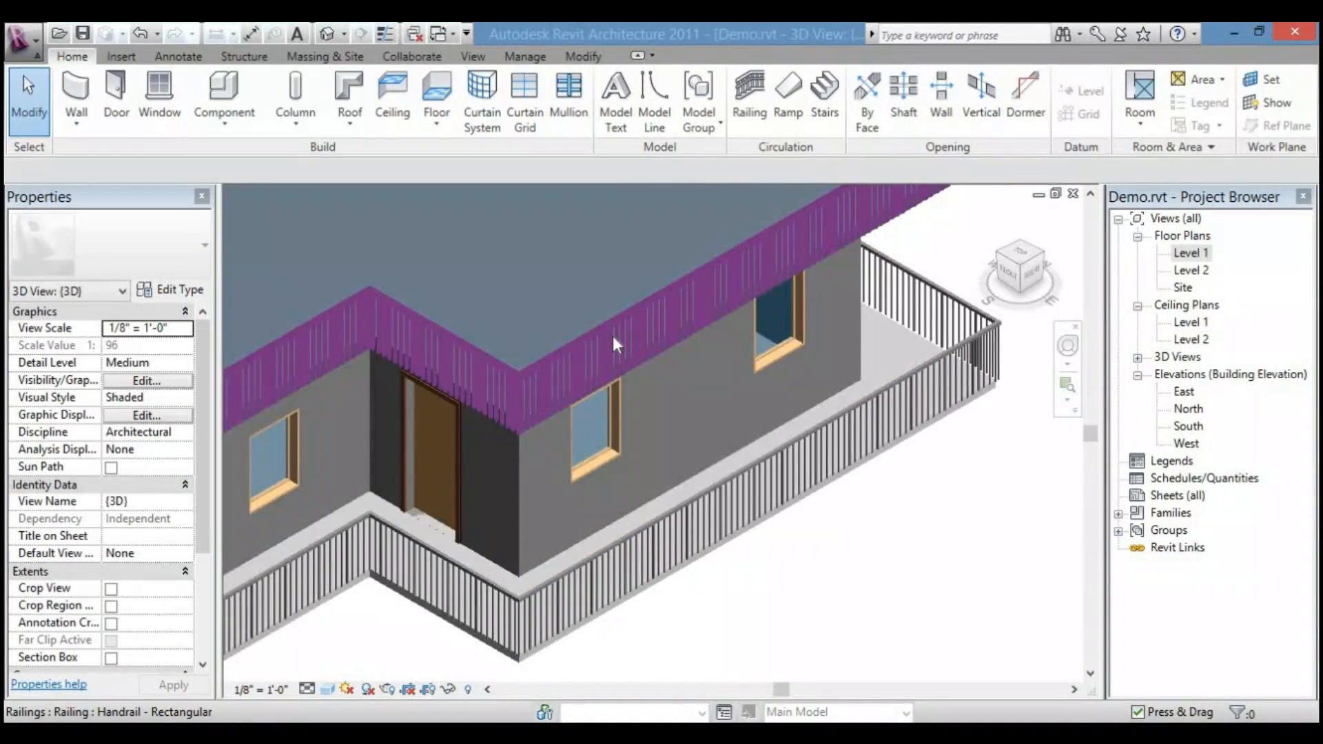
scroll(614, 337, "down", 2)
scroll(656, 333, "up", 2)
scroll(727, 321, "up", 3)
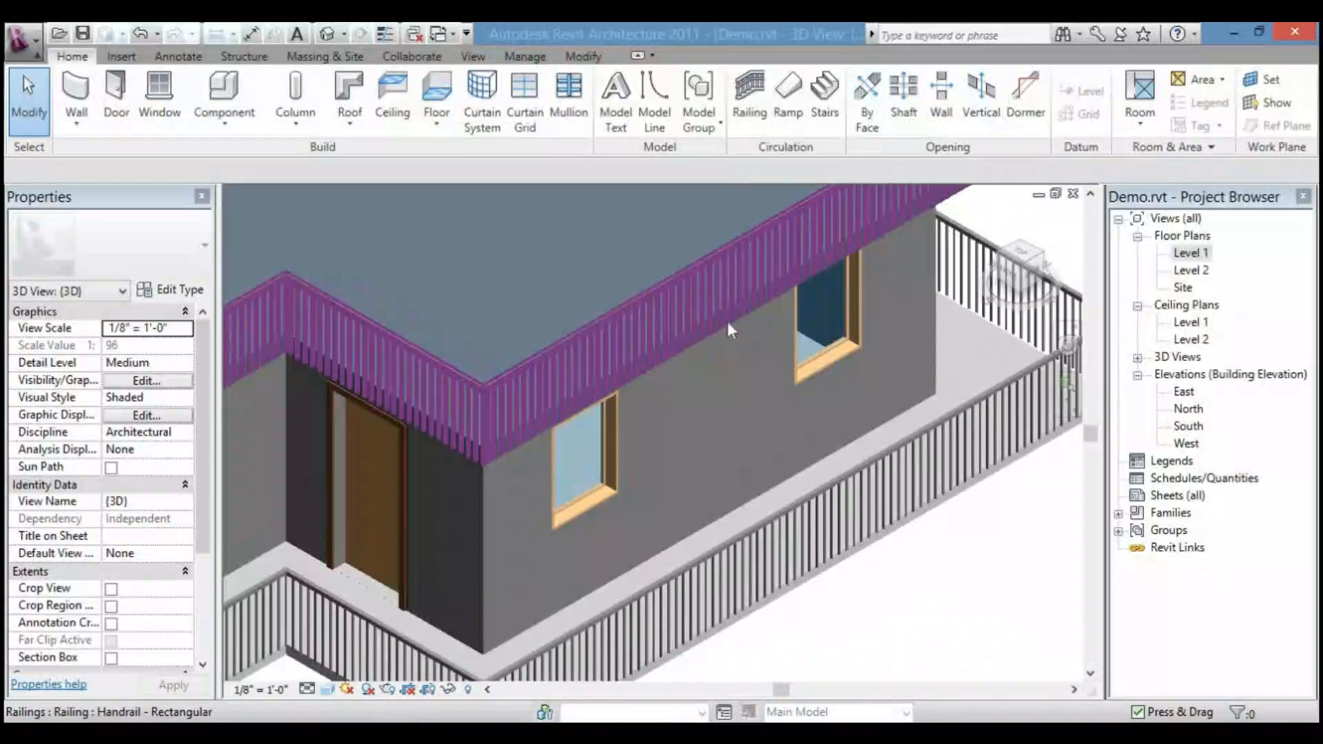
scroll(726, 317, "down", 3)
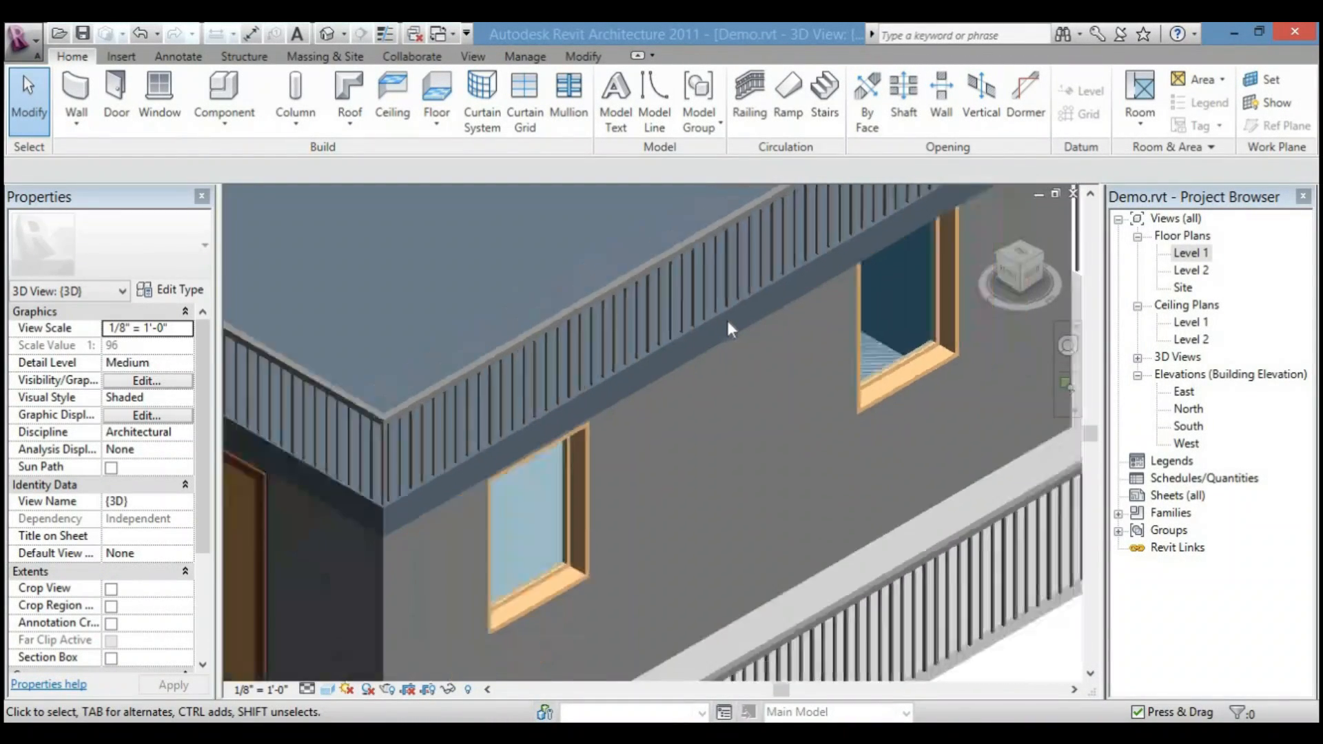
- Examine the railing along the floor slab's edge in the 3D view, including its corners in front of the doors
scroll(746, 469, "down", 1)
middle_click_drag(746, 470, 809, 366)
scroll(576, 453, "up", 1)
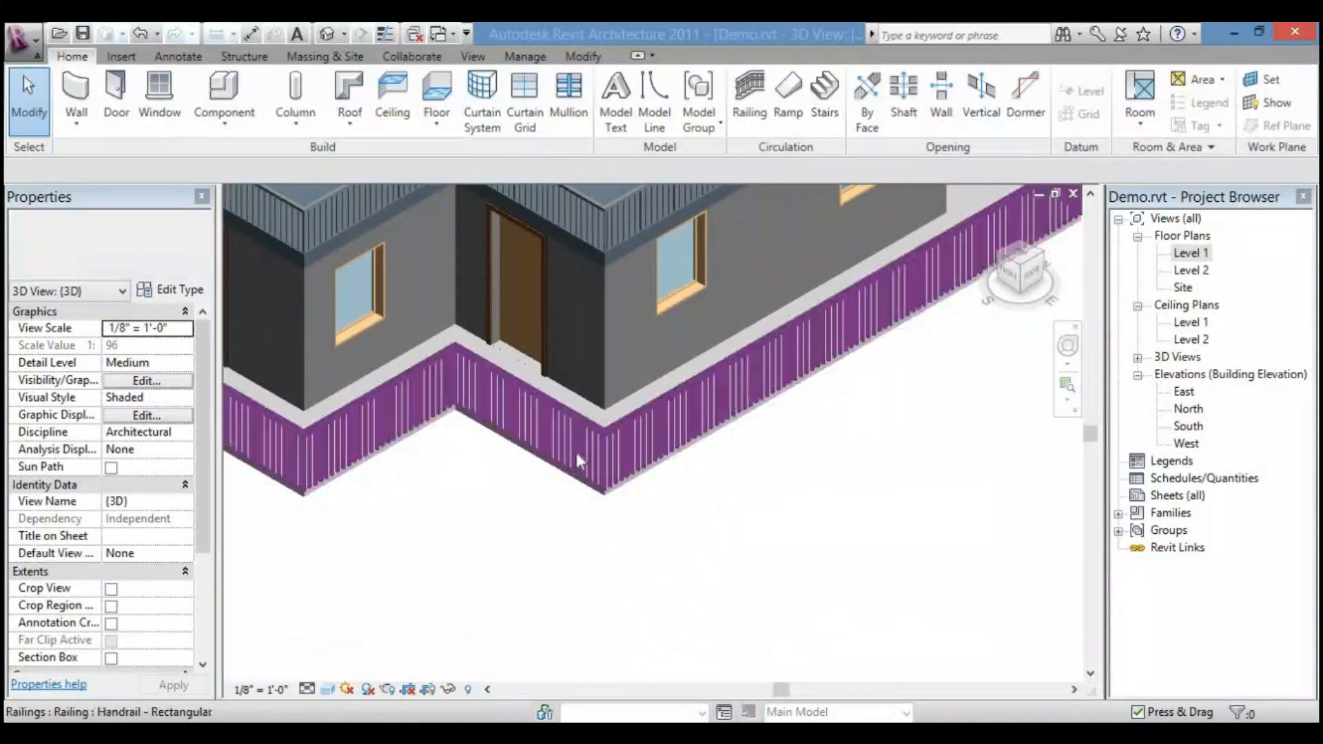
scroll(600, 422, "up", 3)
scroll(604, 419, "down", 2)
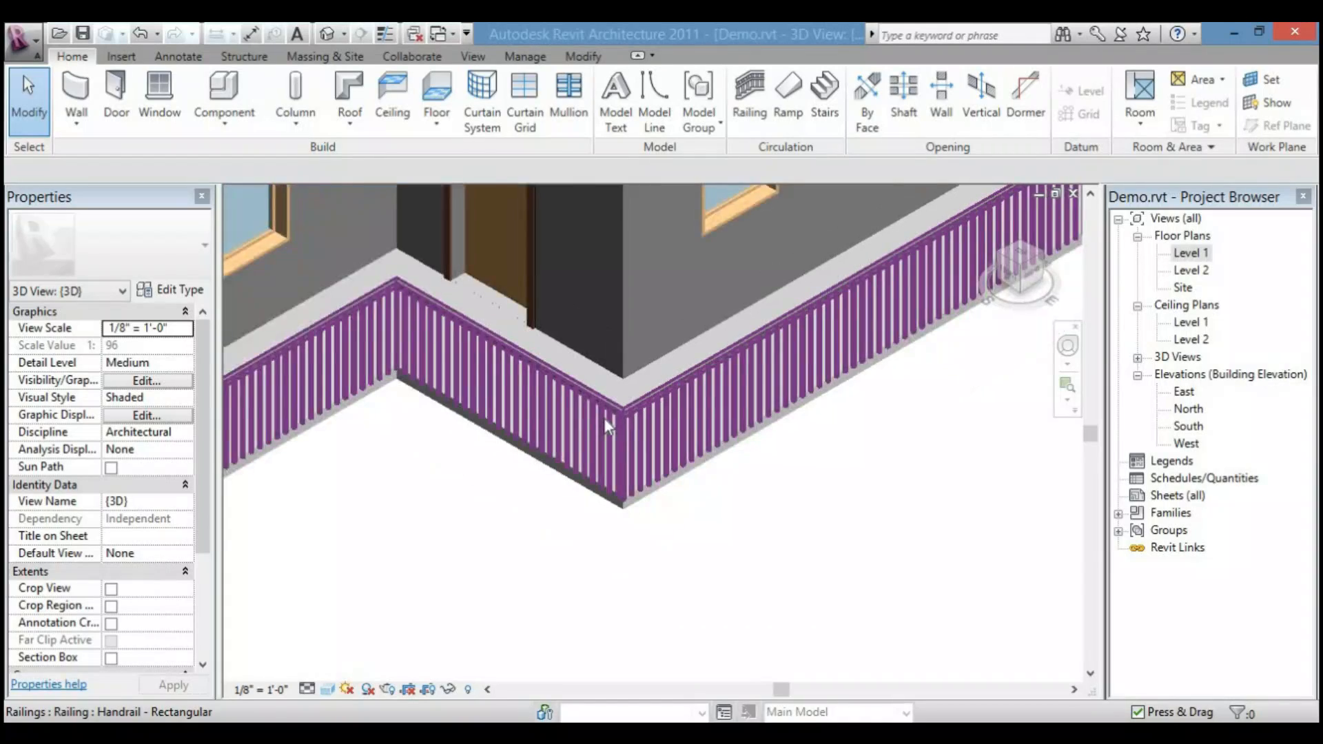
scroll(437, 508, "down", 2)
scroll(556, 437, "down", 1)
middle_click_drag(555, 437, 667, 531)
scroll(667, 530, "down", 2)
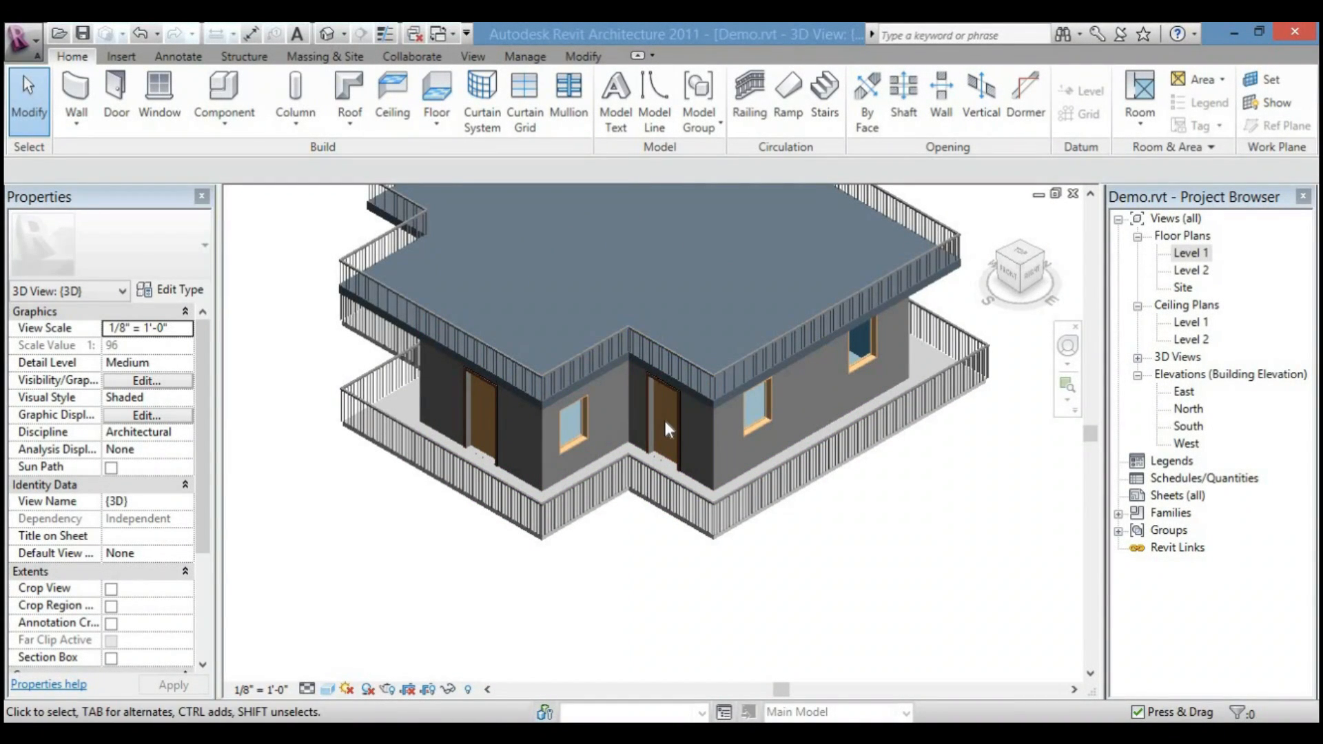
scroll(551, 476, "up", 5)
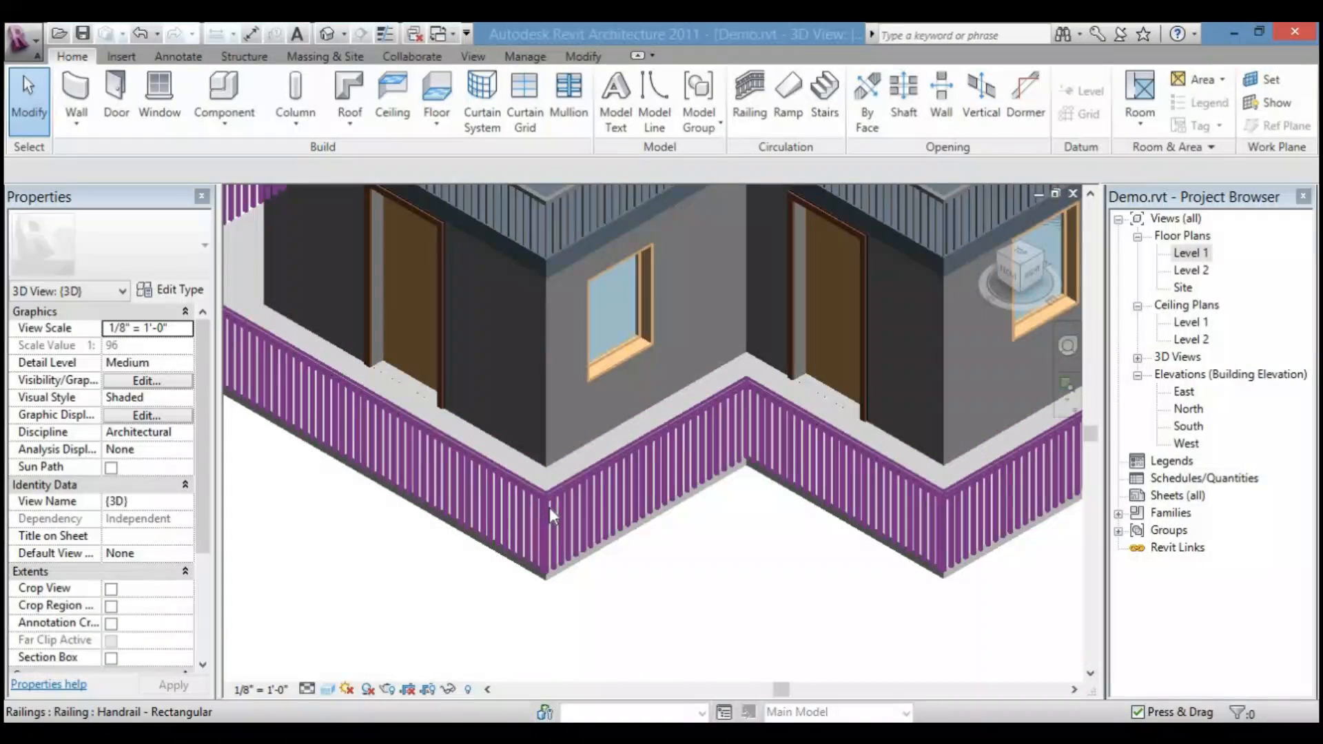
- Change the type of the railing around the Level 1 floor slab to Handrail - Pipe and examine it at the corner
left_click(598, 539)
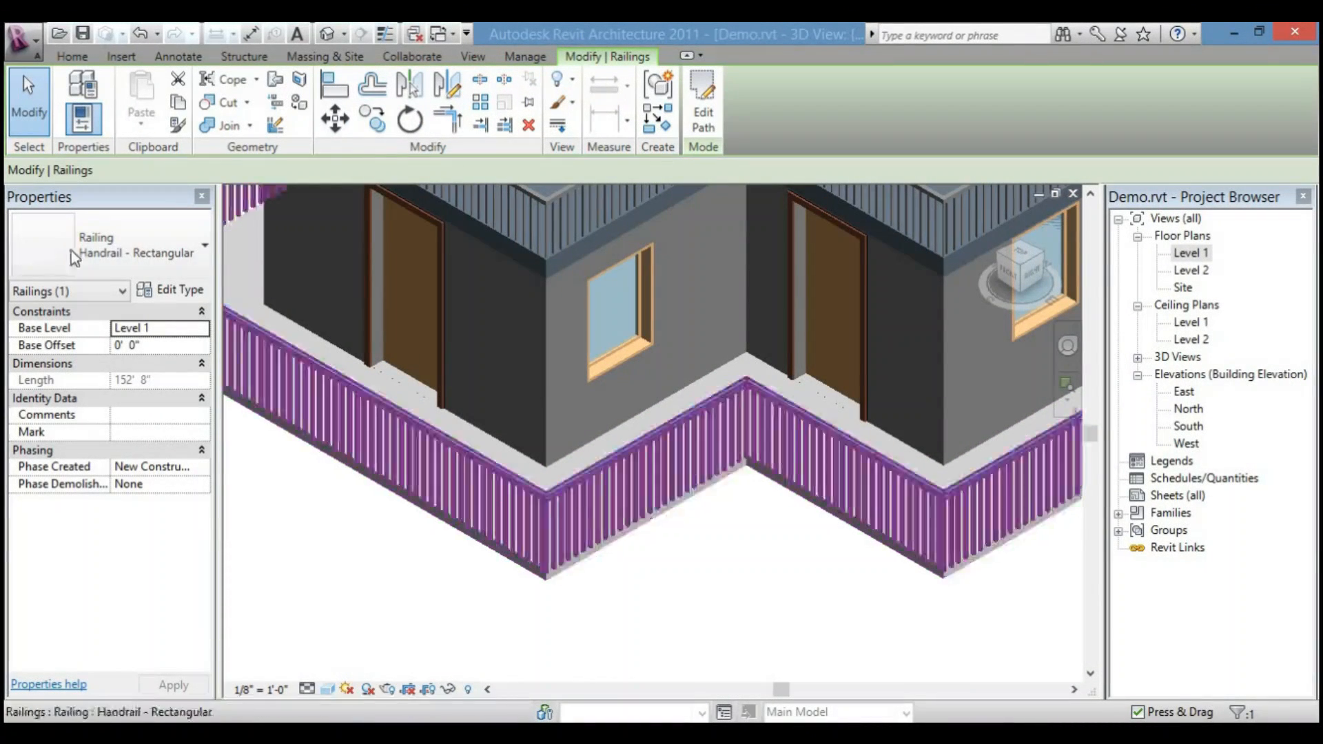
left_click(196, 236)
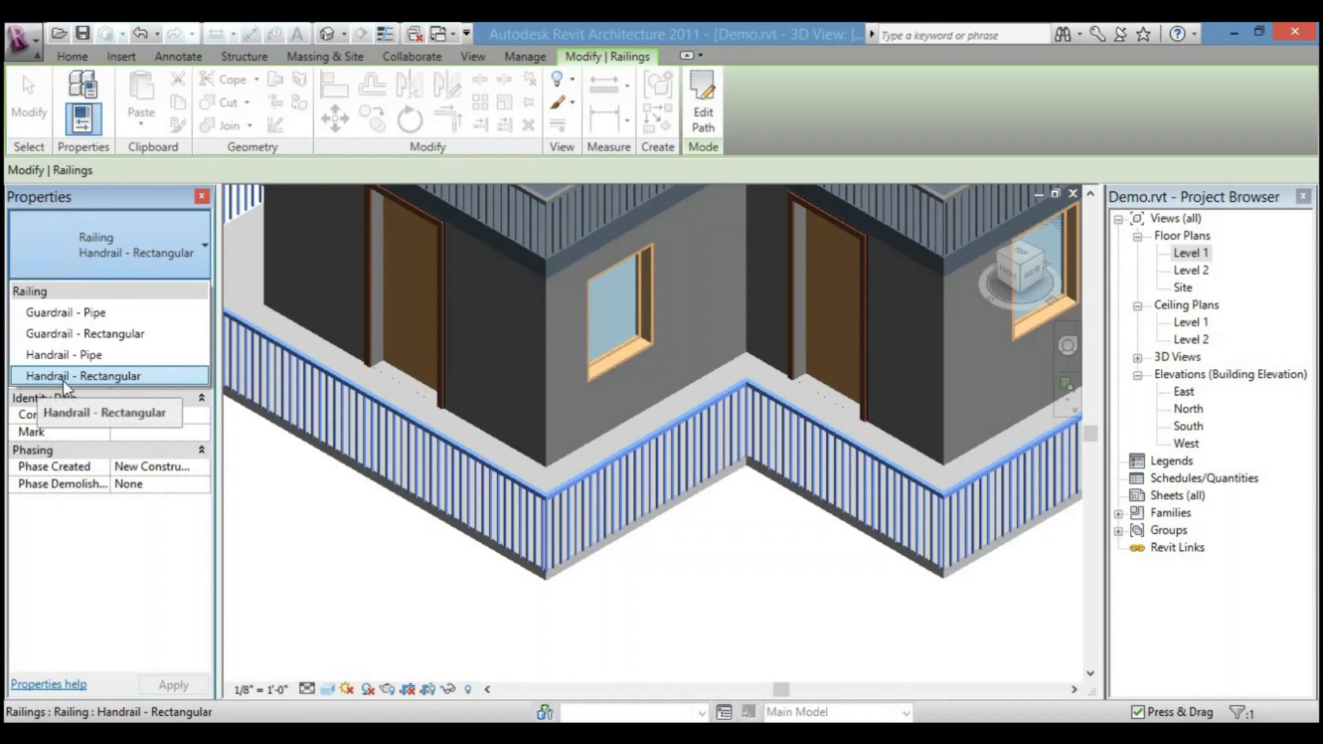
left_click(114, 357)
scroll(552, 502, "up", 5)
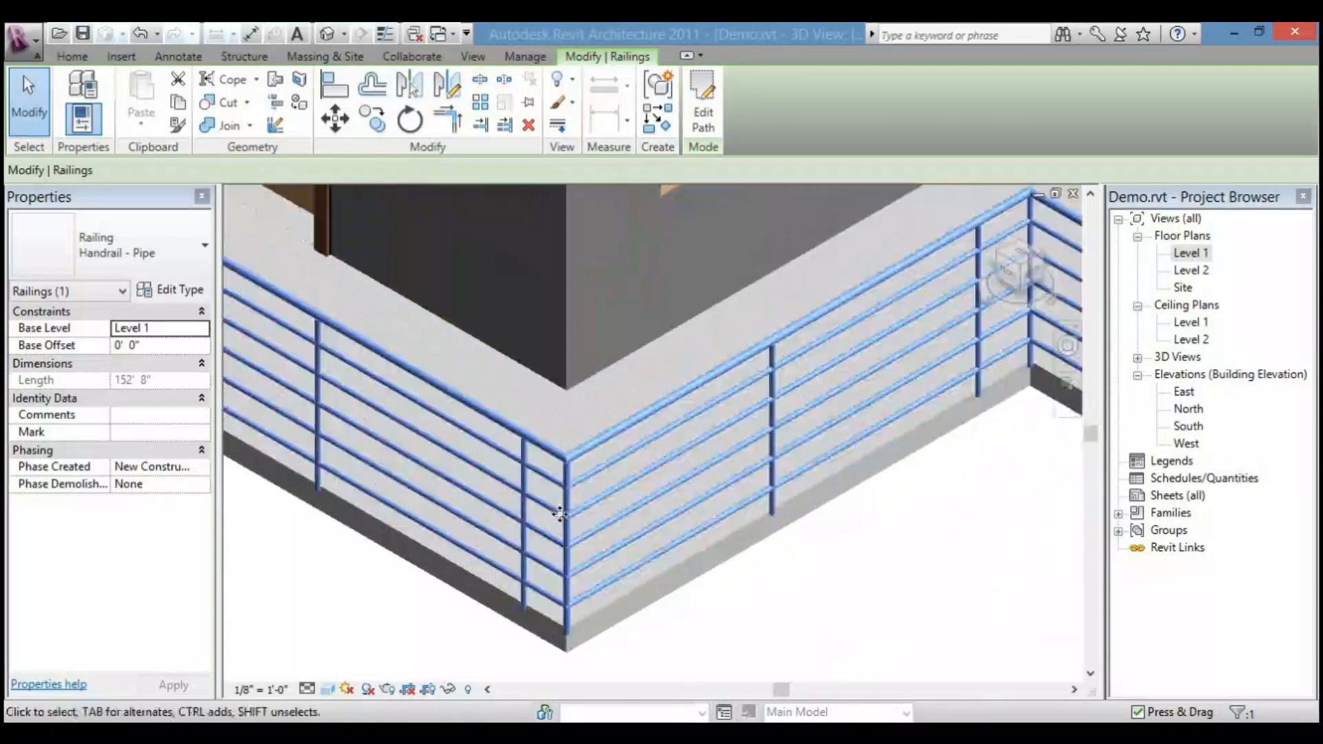
scroll(569, 474, "down", 5)
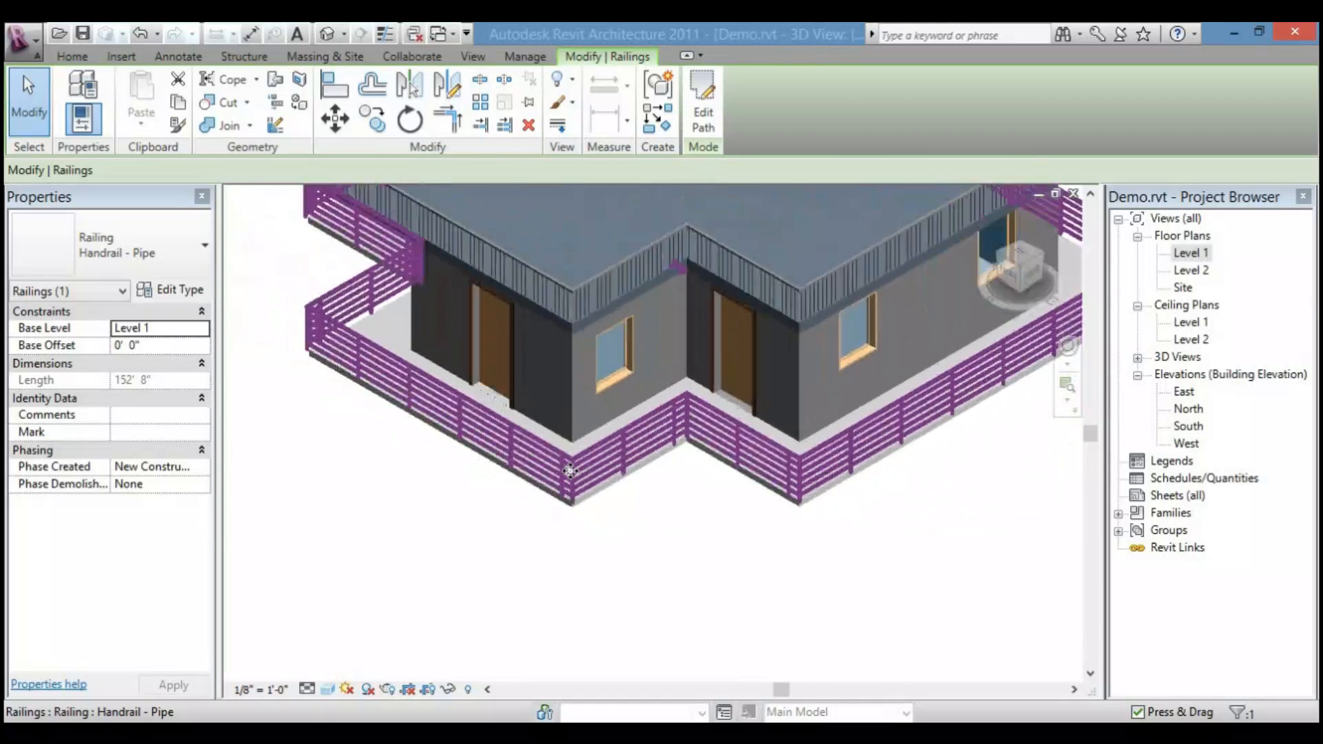
- Switch the floor slab railing to the Guardrail - Rectangular type and examine its balusters up close
left_click(194, 255)
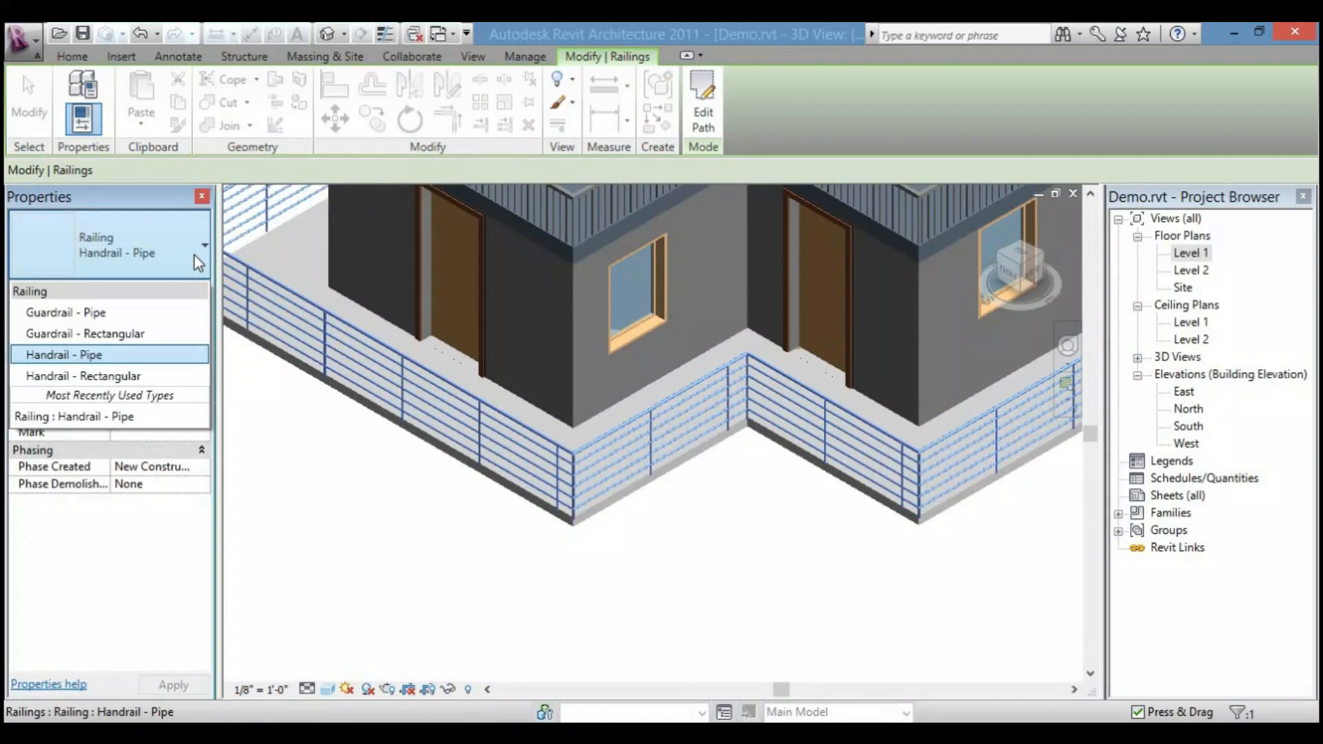
left_click(159, 330)
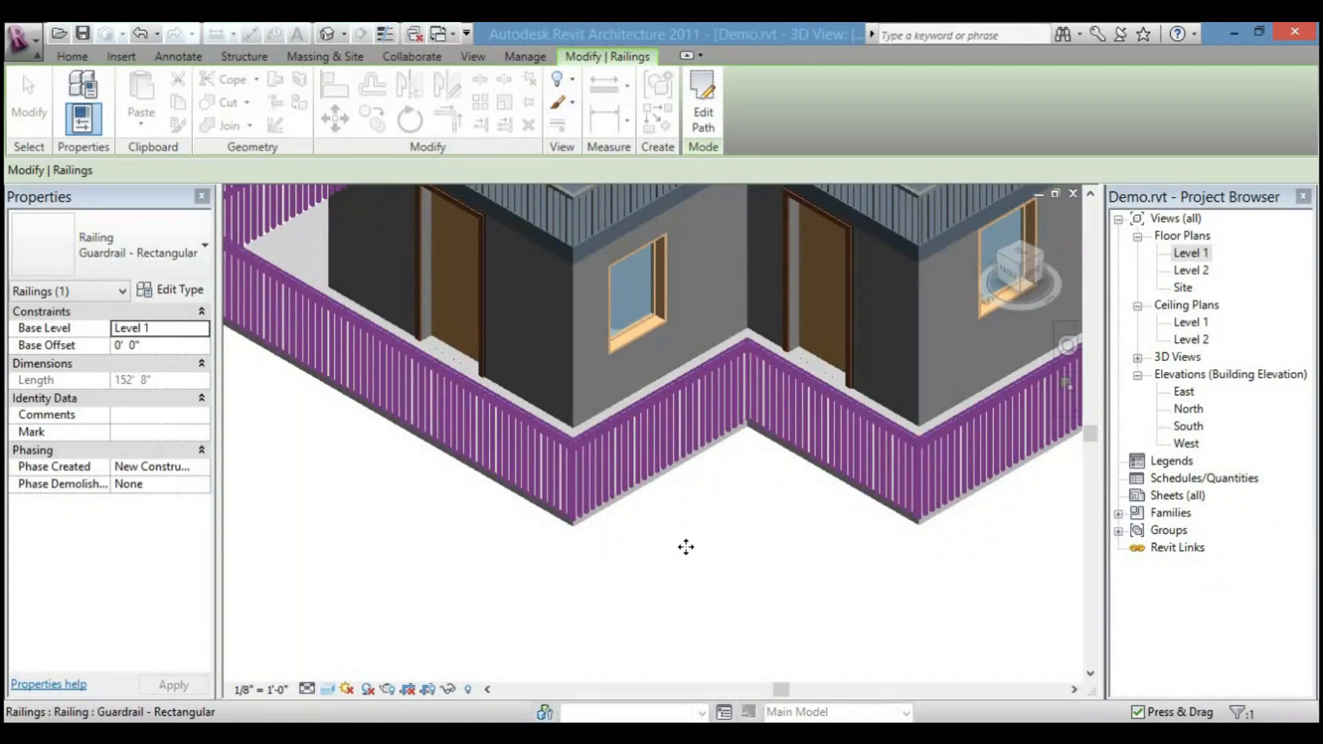
scroll(686, 547, "up", 5)
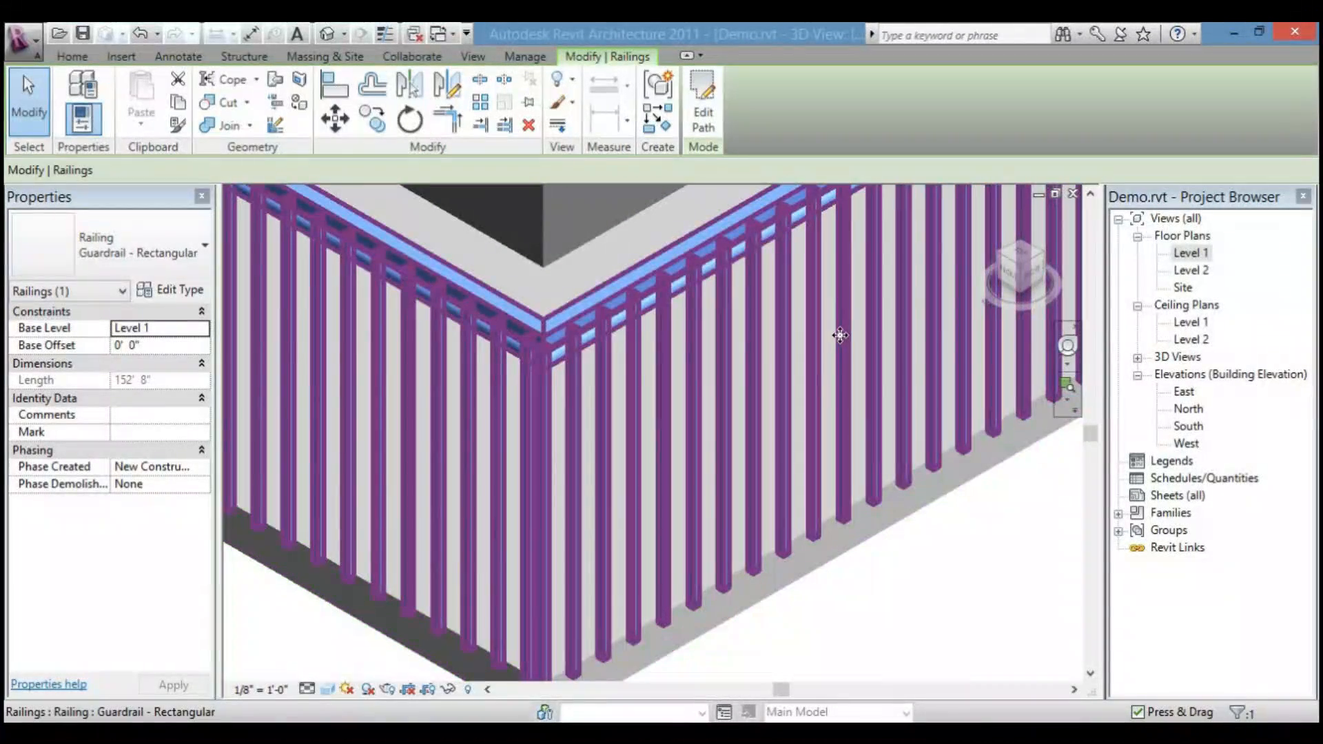
scroll(834, 346, "down", 3)
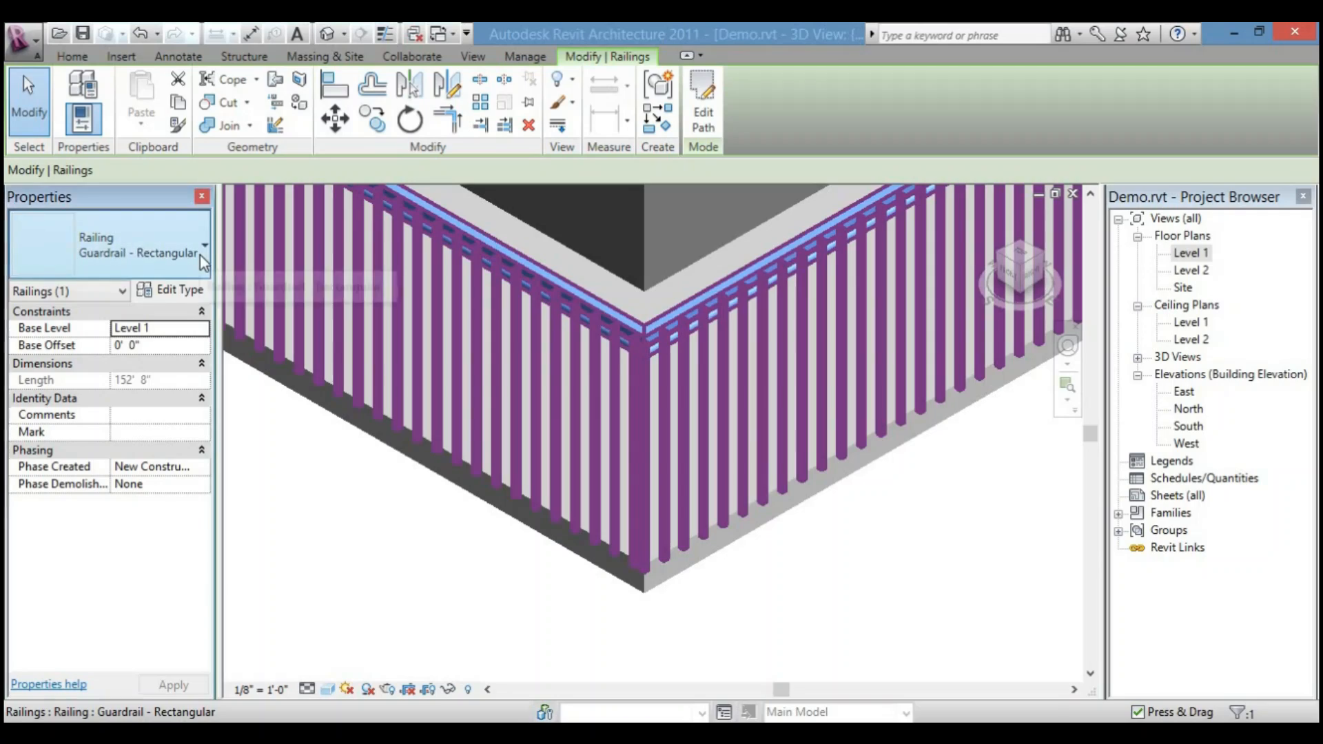
- Switch the floor slab railing to the Guardrail - Pipe type and examine its rails around the slab and at the corner
left_click(200, 256)
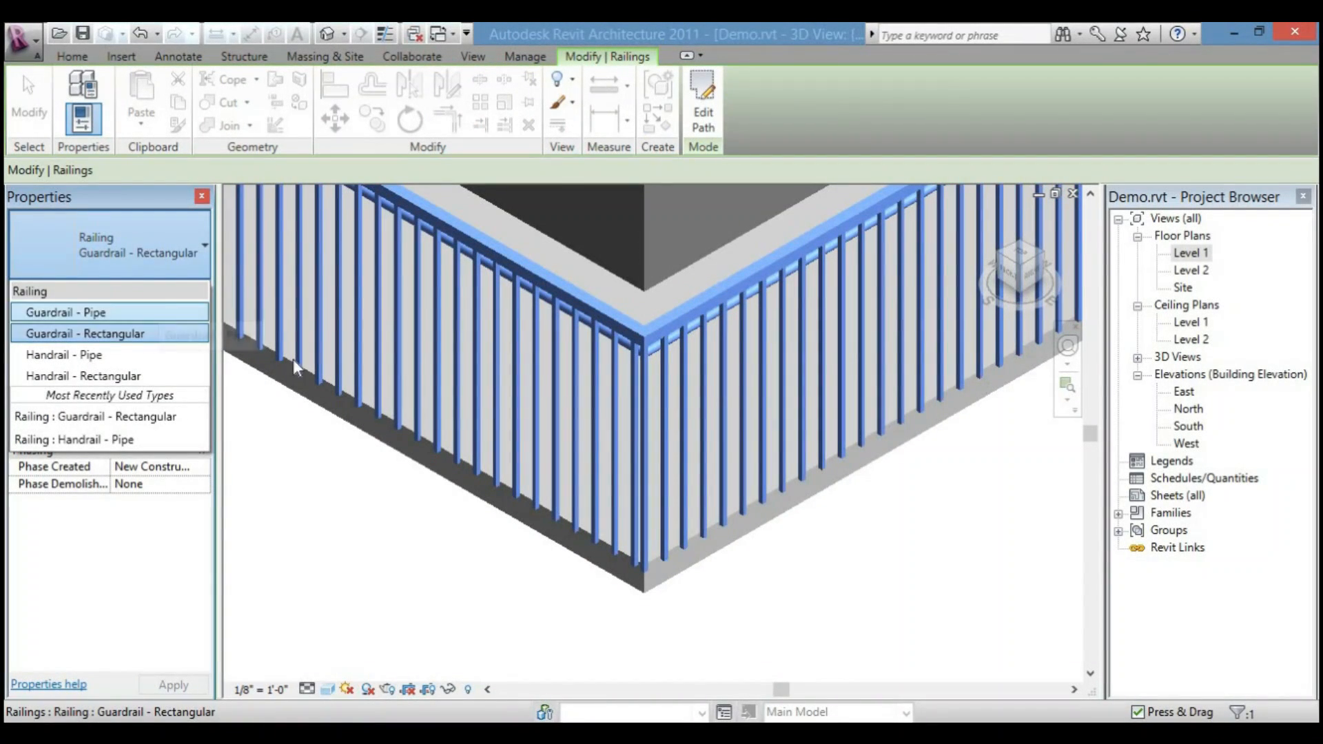
left_click(158, 314)
scroll(657, 488, "down", 3)
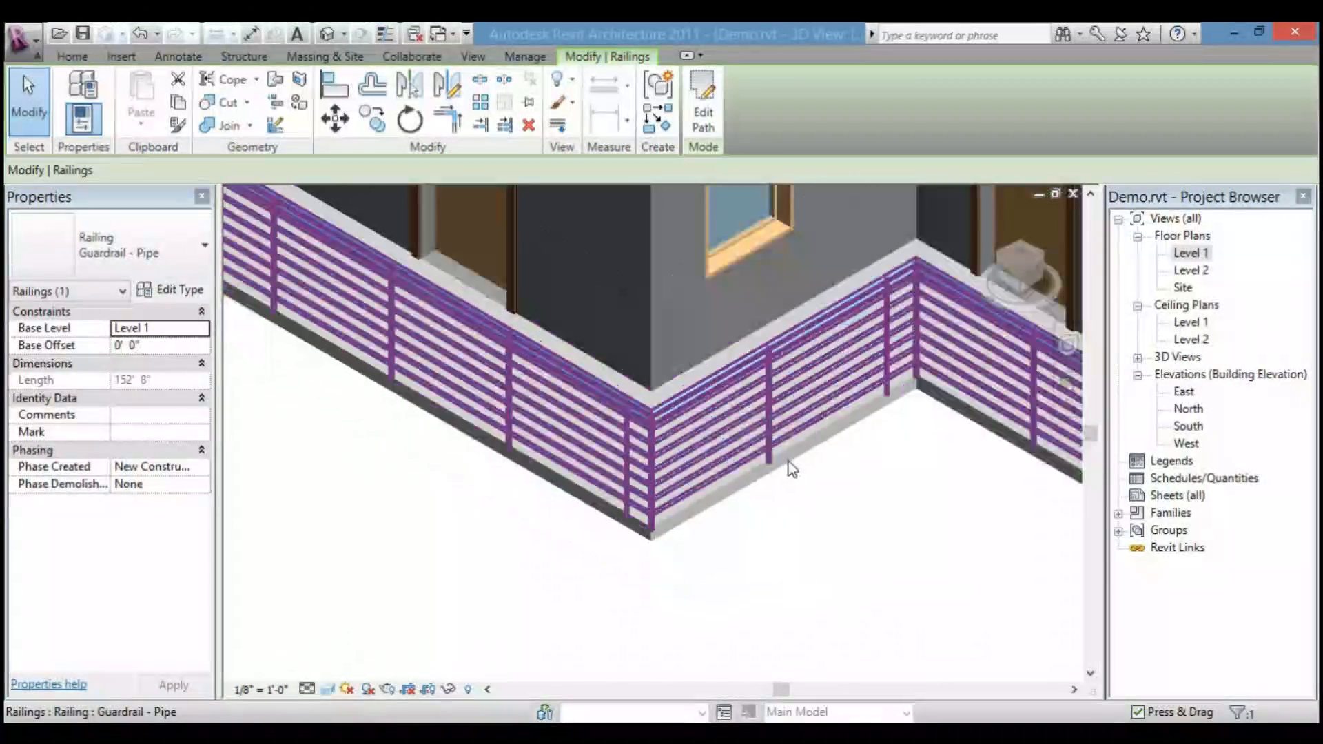
scroll(791, 469, "down", 5)
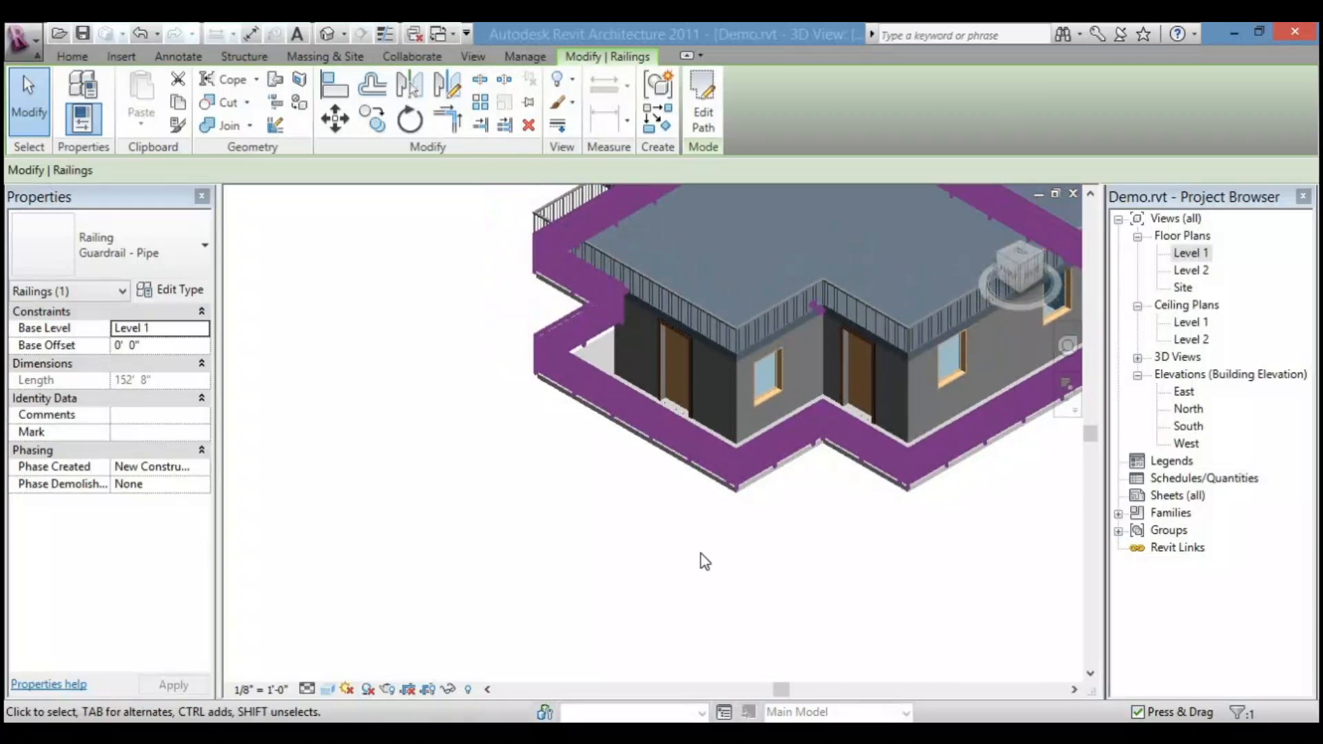
scroll(761, 427, "up", 8)
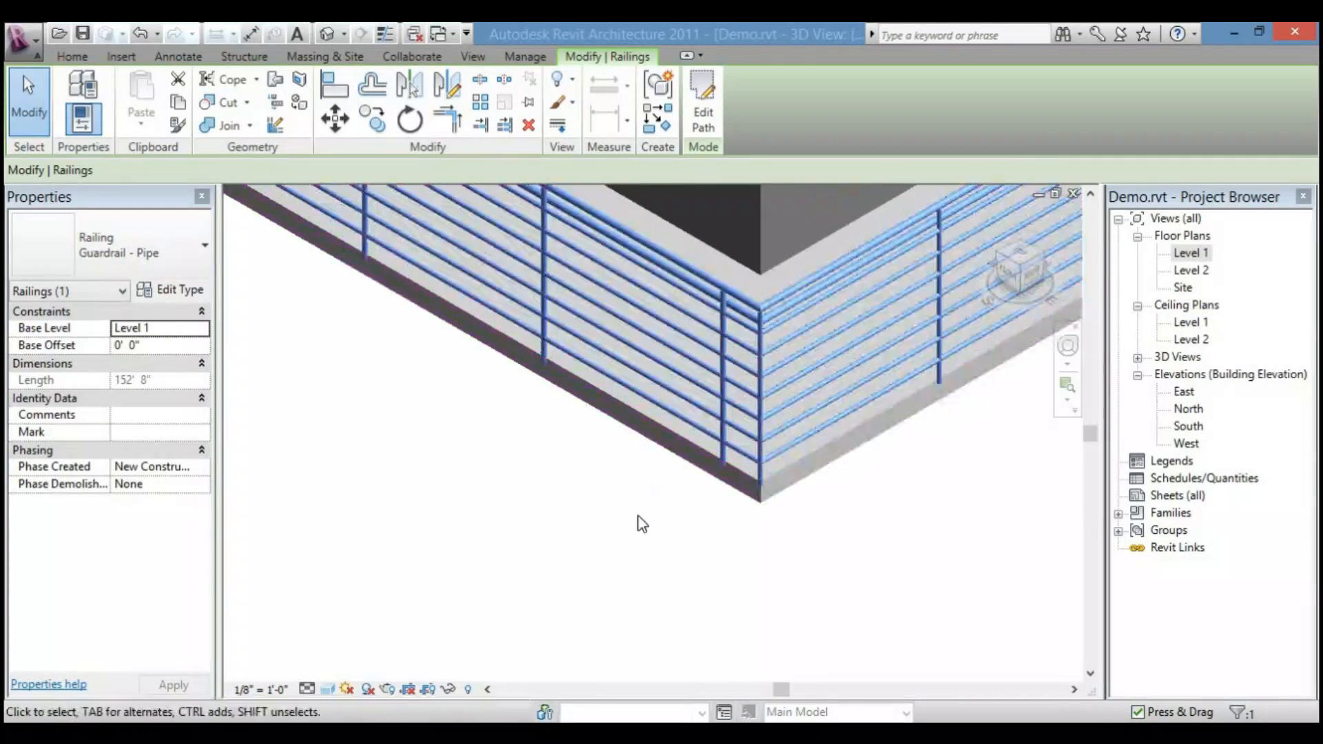
middle_click_drag(650, 528, 555, 607)
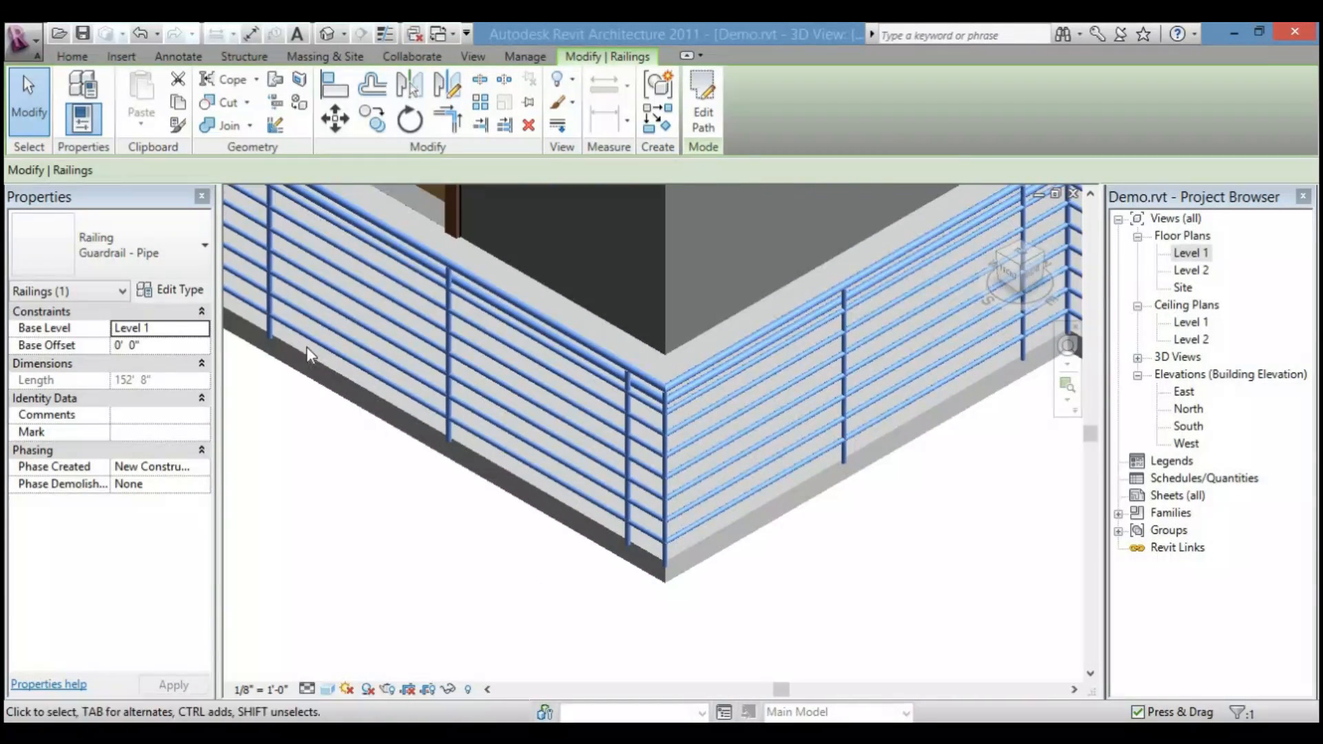
- Set the floor slab railing's type back to Handrail - Rectangular
left_click(193, 260)
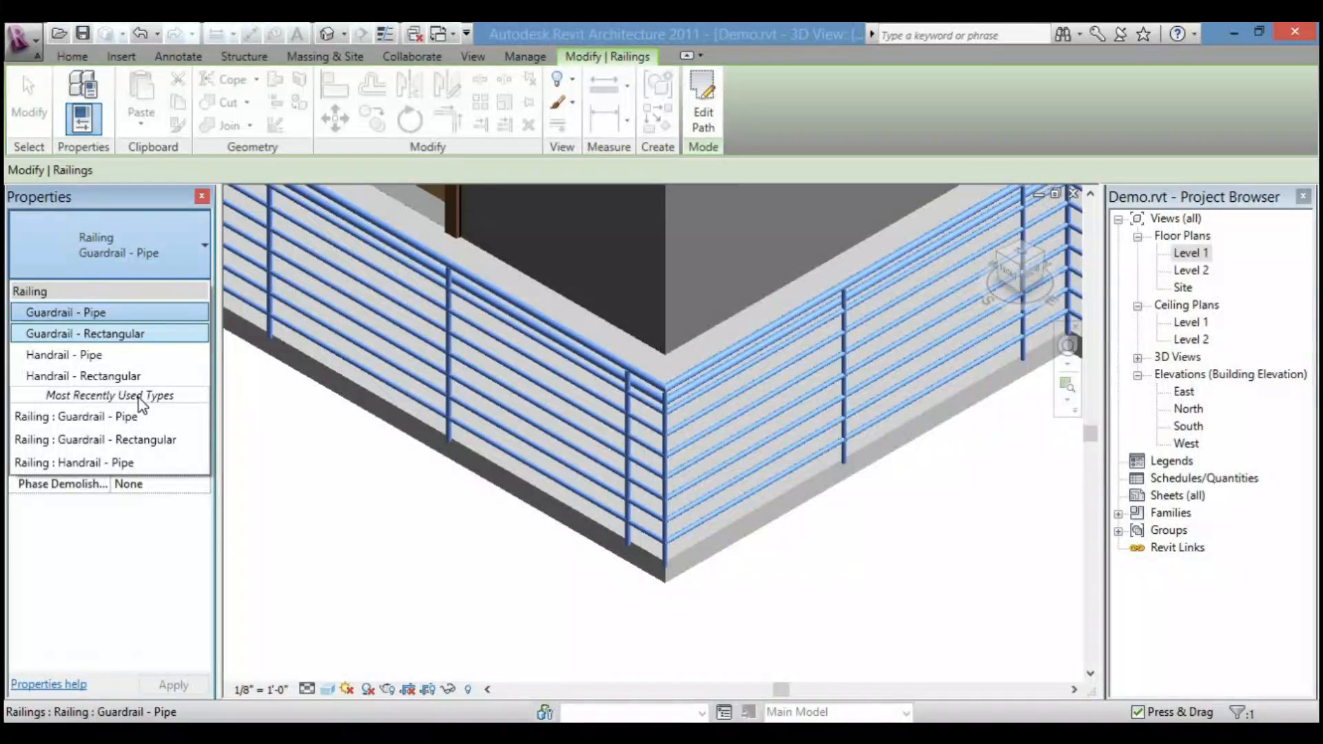
left_click(142, 377)
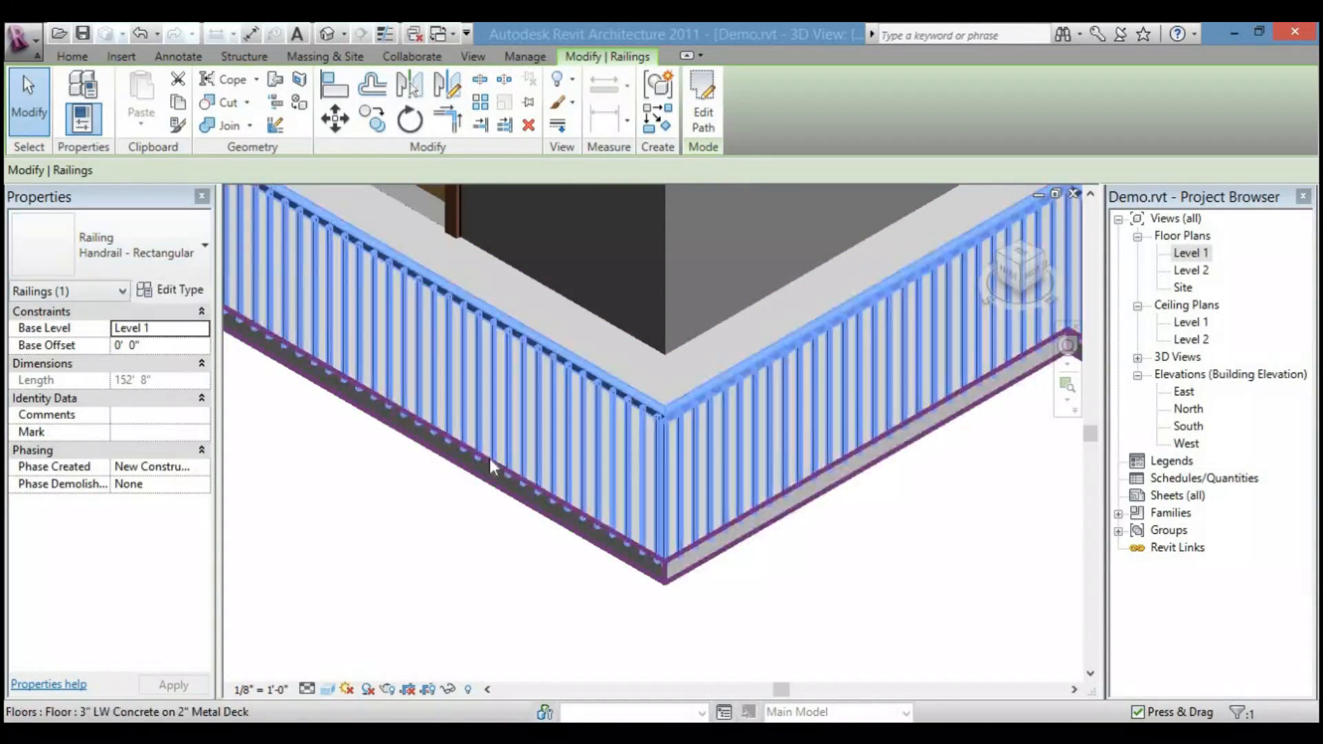
scroll(498, 444, "down", 2)
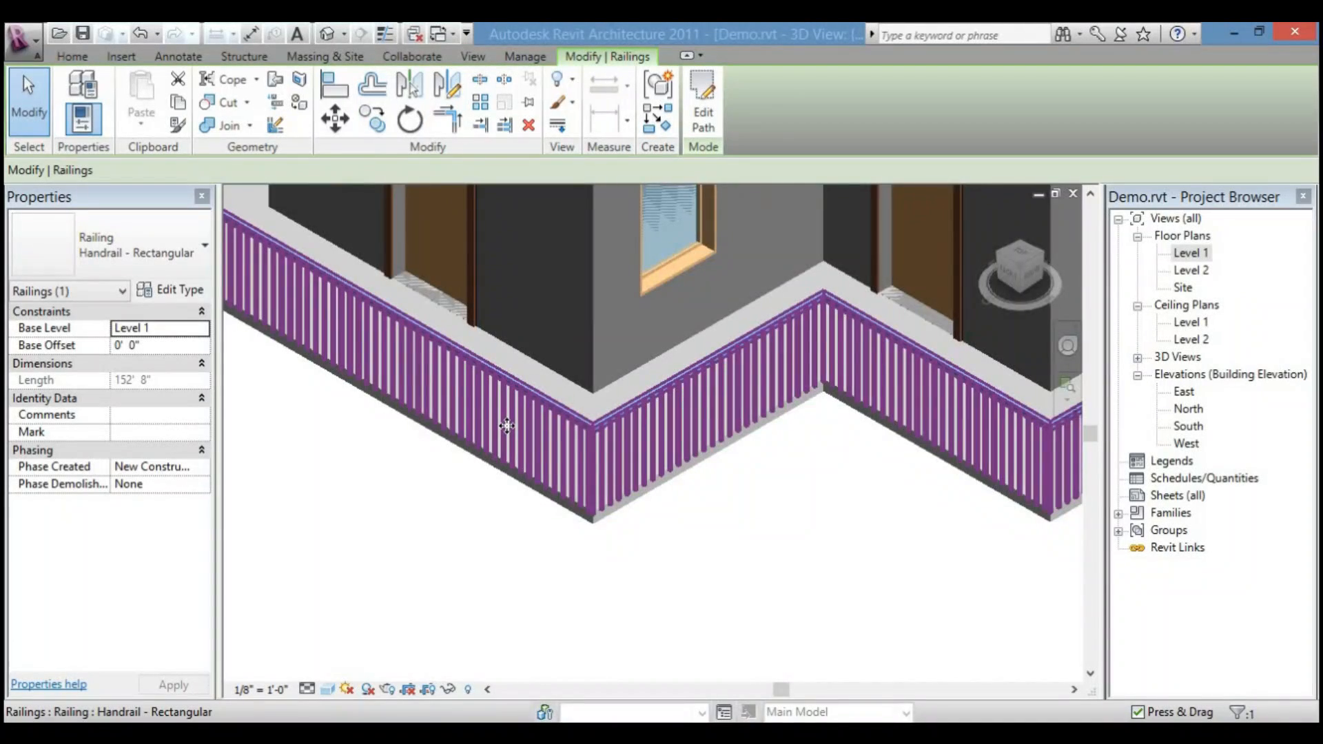
scroll(507, 425, "down", 1)
scroll(508, 490, "down", 2)
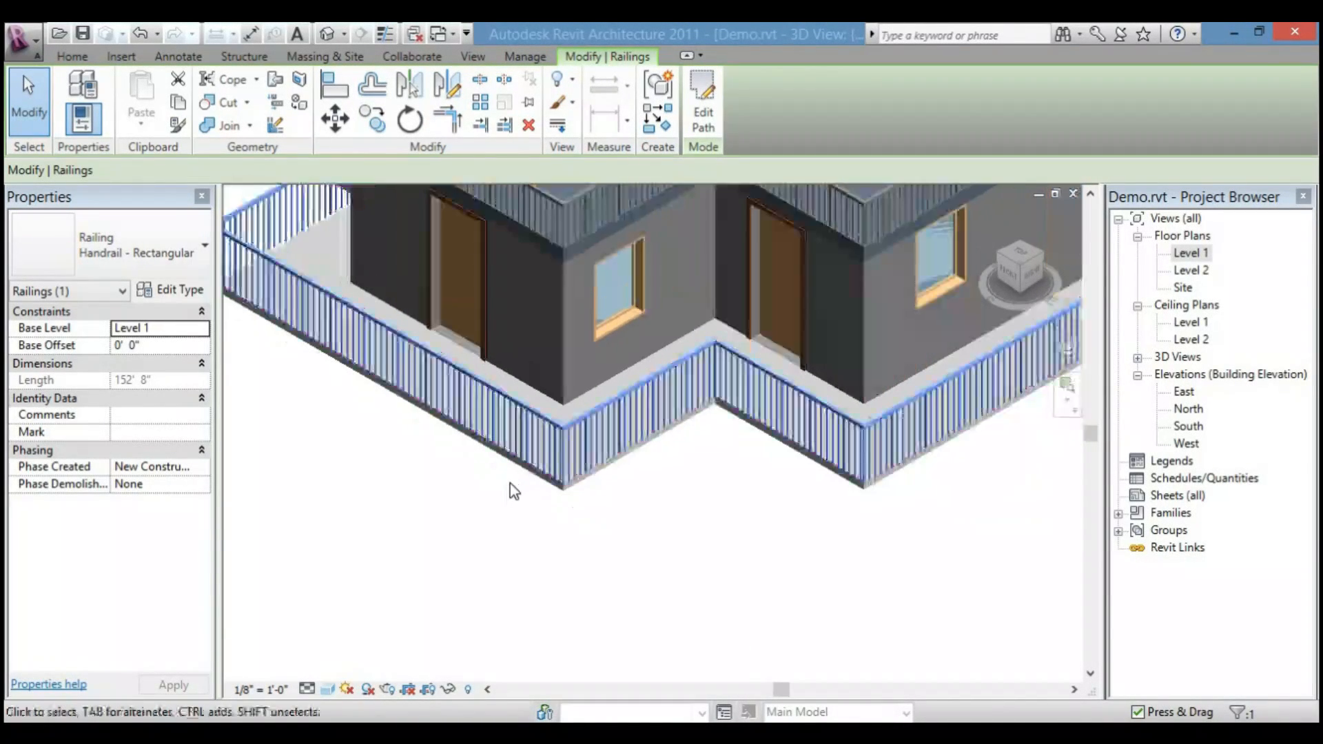
- Examine the rectangular handrail around the floor slab, deselect it, and view the slab edge in front of the doors
scroll(512, 482, "up", 4)
scroll(519, 462, "down", 4)
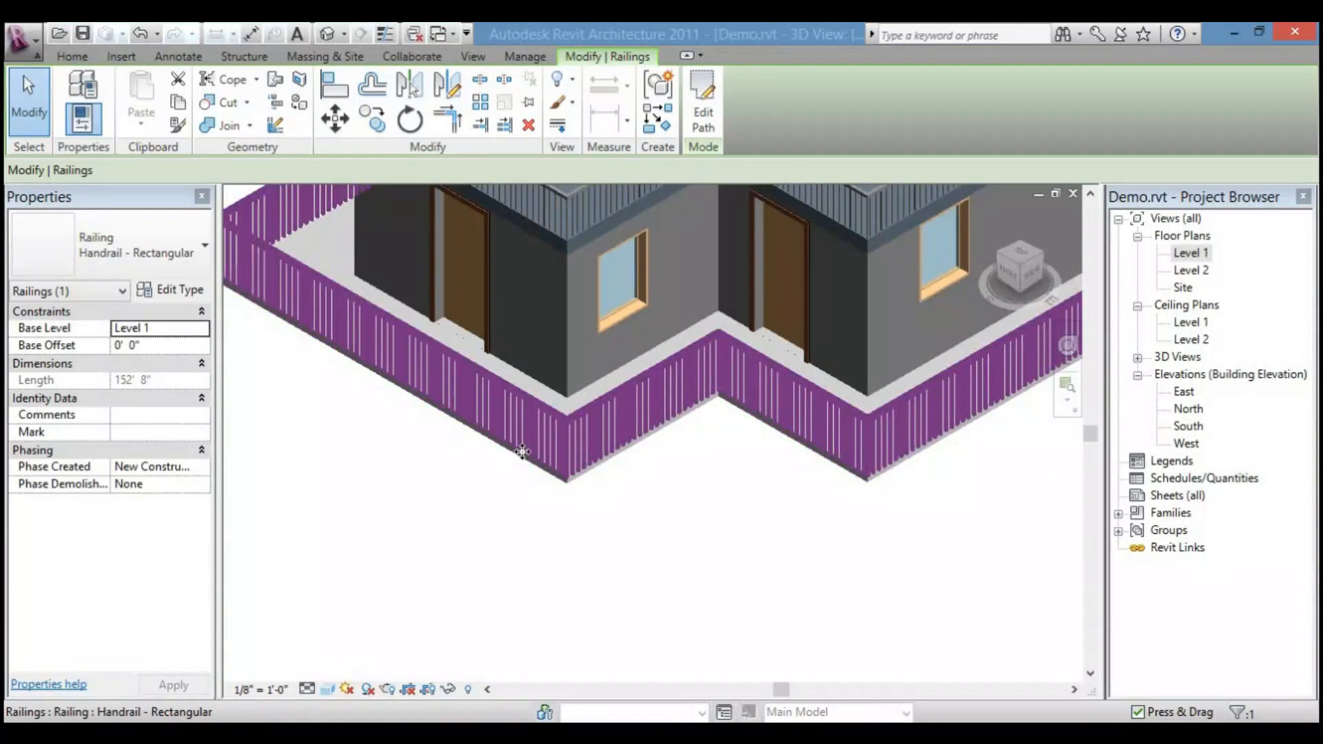
scroll(521, 456, "down", 5)
scroll(524, 448, "up", 3)
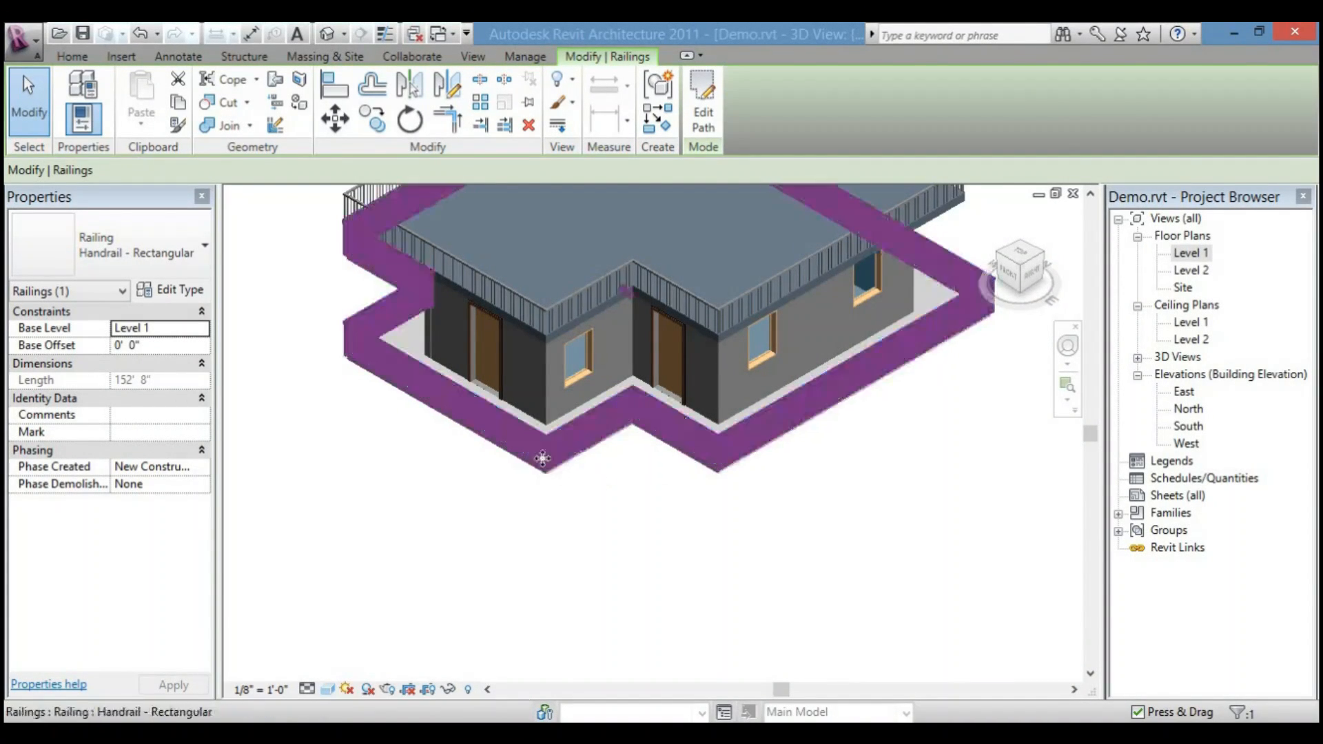
key("Escape")
scroll(423, 482, "up", 1)
middle_click_drag(423, 482, 540, 617)
scroll(536, 586, "up", 4)
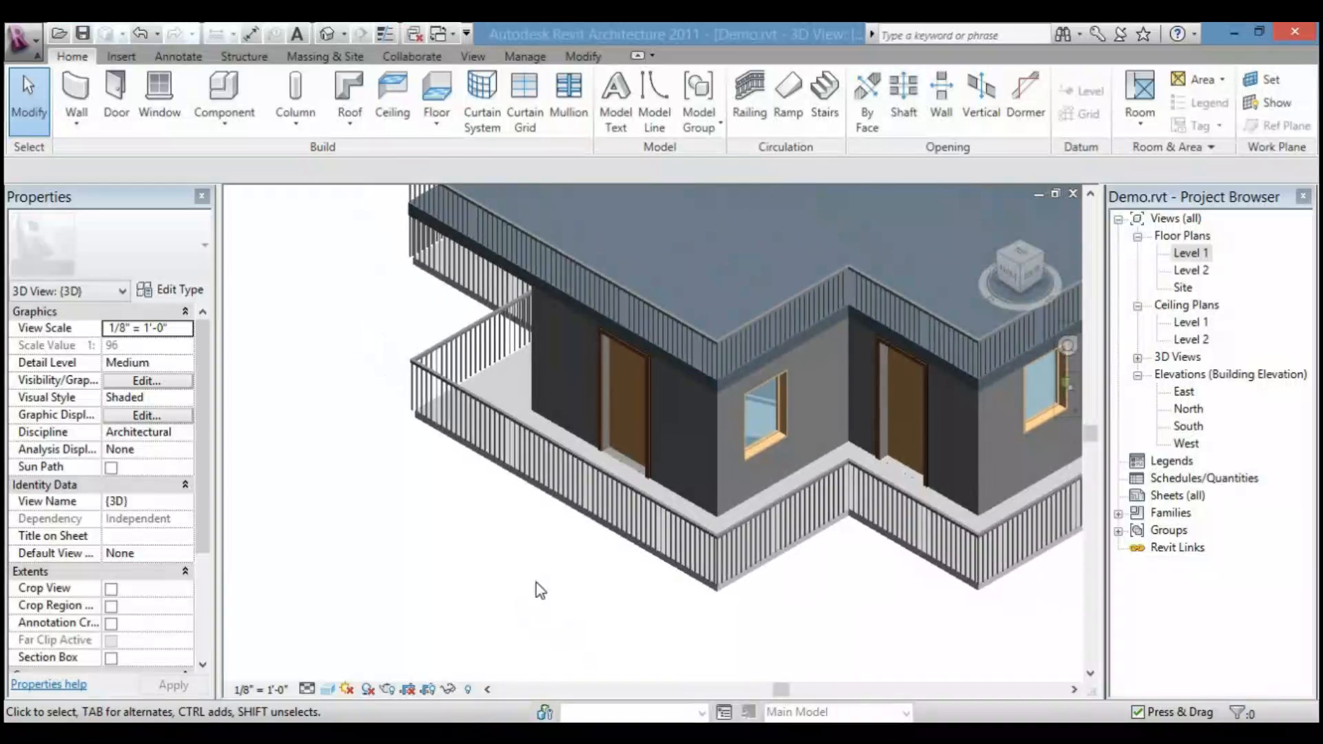
- Edit the Level 1 floor's boundary and delete the straight sketch line along the outer edge in front of the left door
left_click(581, 525)
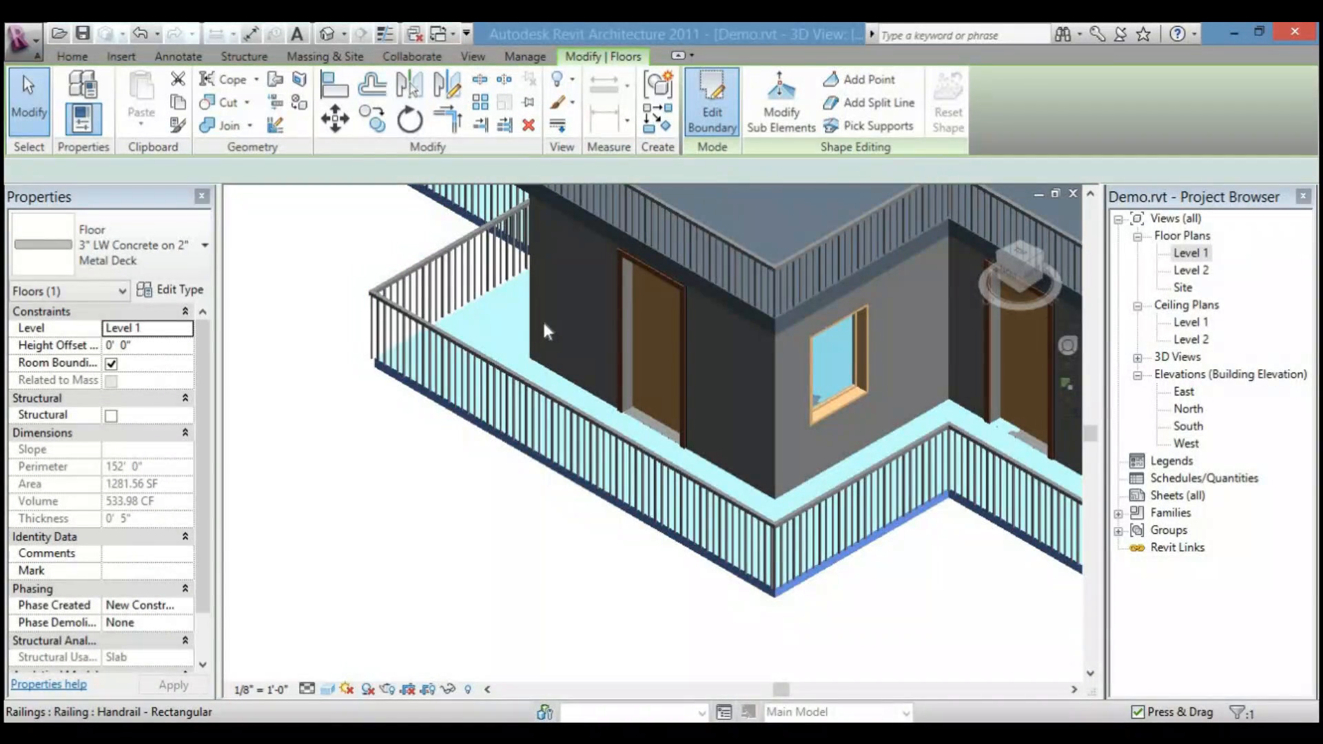
scroll(475, 448, "up", 2)
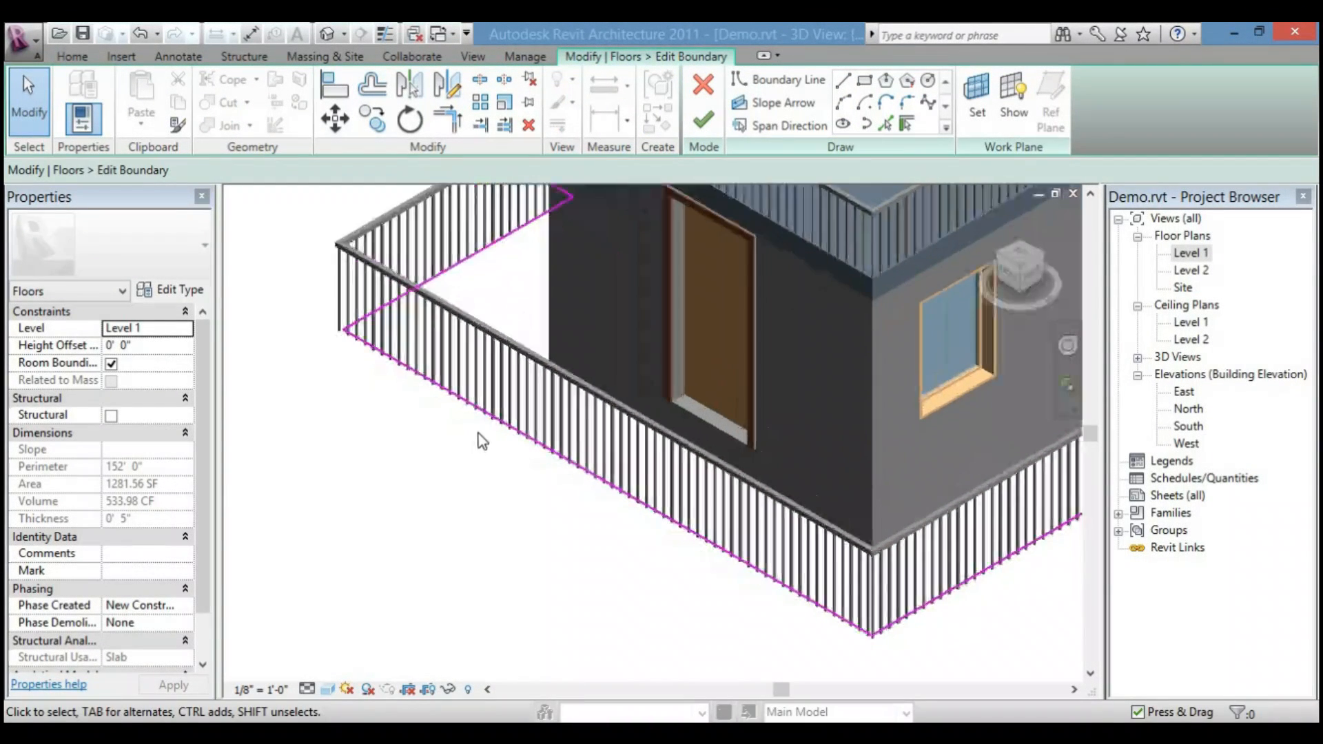
left_click(494, 421)
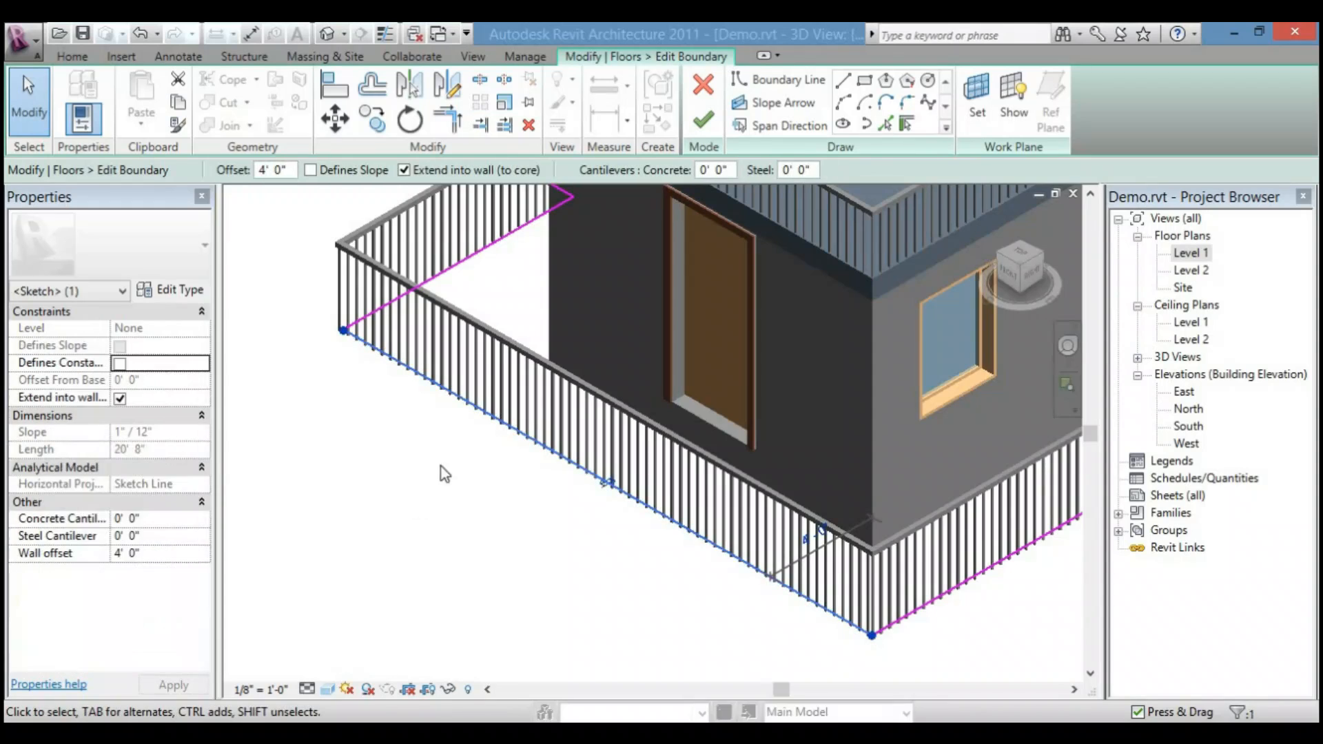
left_click(528, 126)
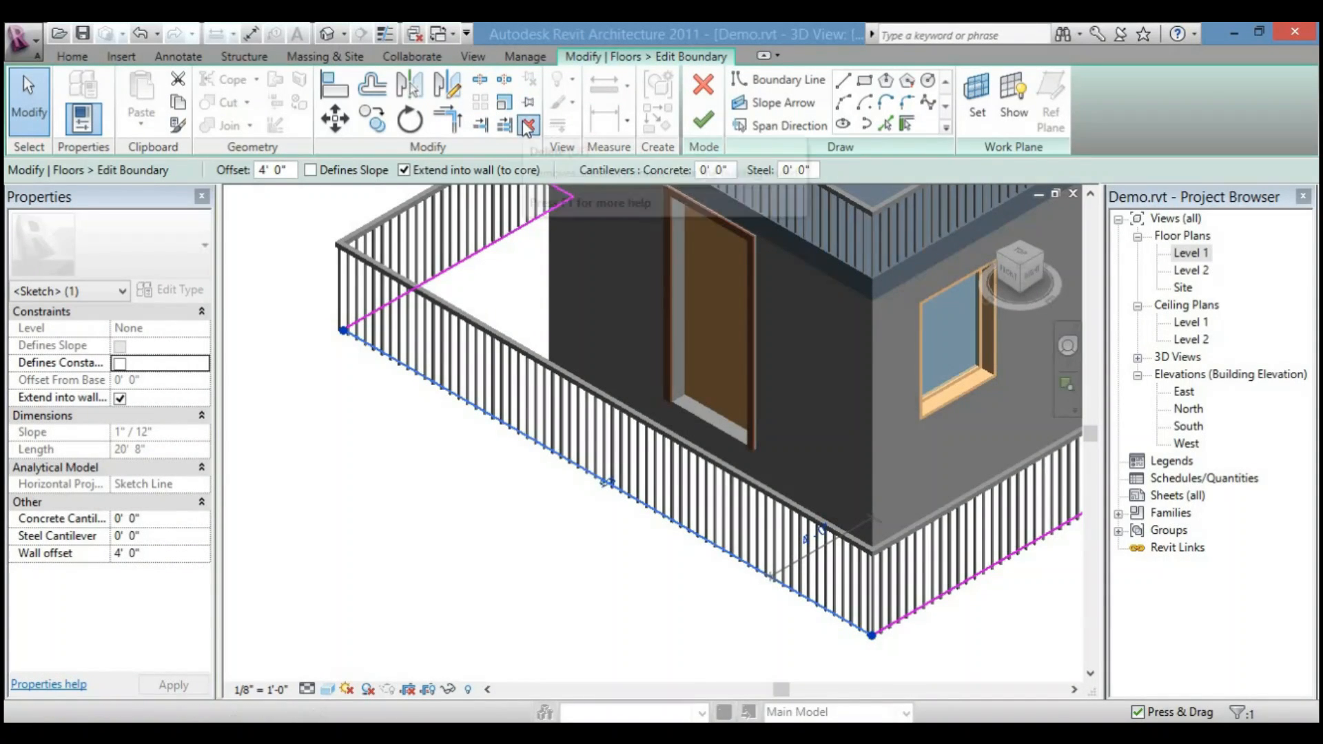
- Close the floor boundary with a start-end-radius arc of about 10' - 4" radius between the open corners, then finish the sketch and deselect the floor
mouse_move(510, 523)
middle_mouse_down()
mouse_move(529, 427)
mouse_move(580, 460)
middle_mouse_up()
scroll(521, 424, "down", 1)
scroll(553, 466, "down", 1)
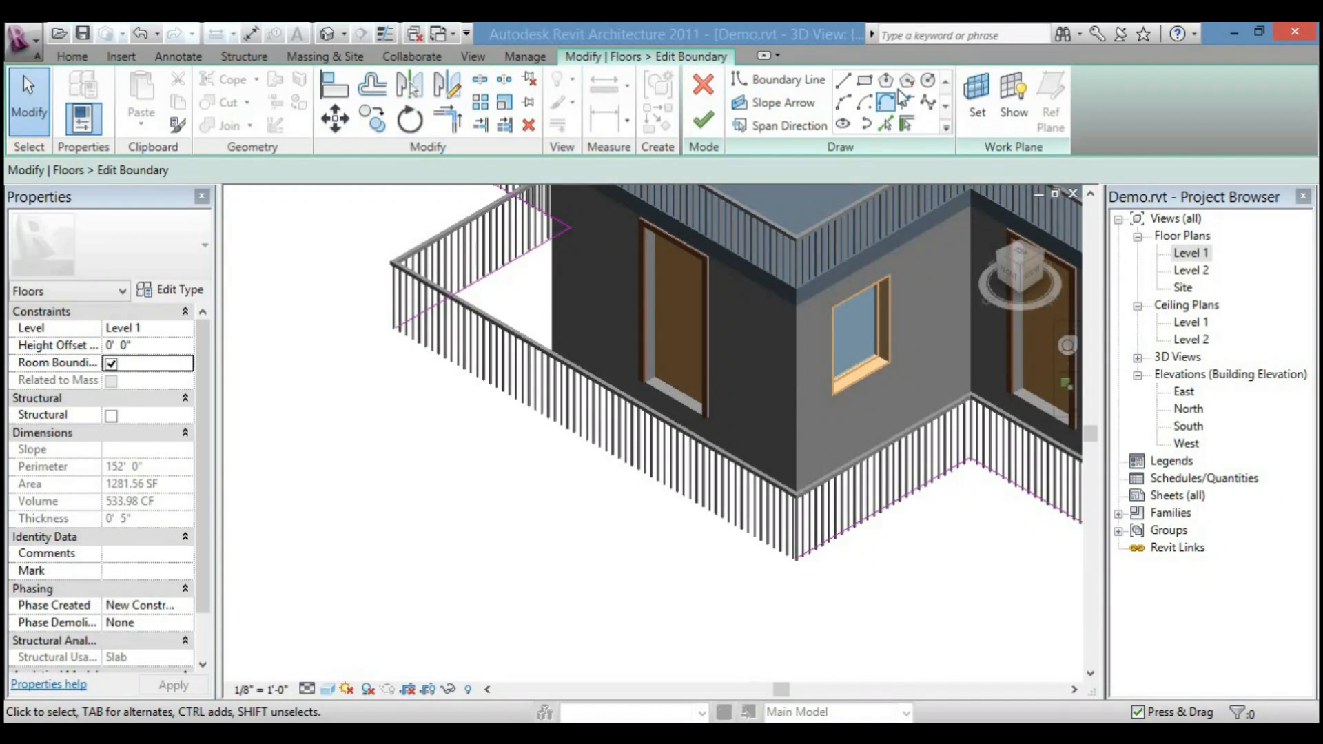
left_click(865, 104)
left_click(845, 105)
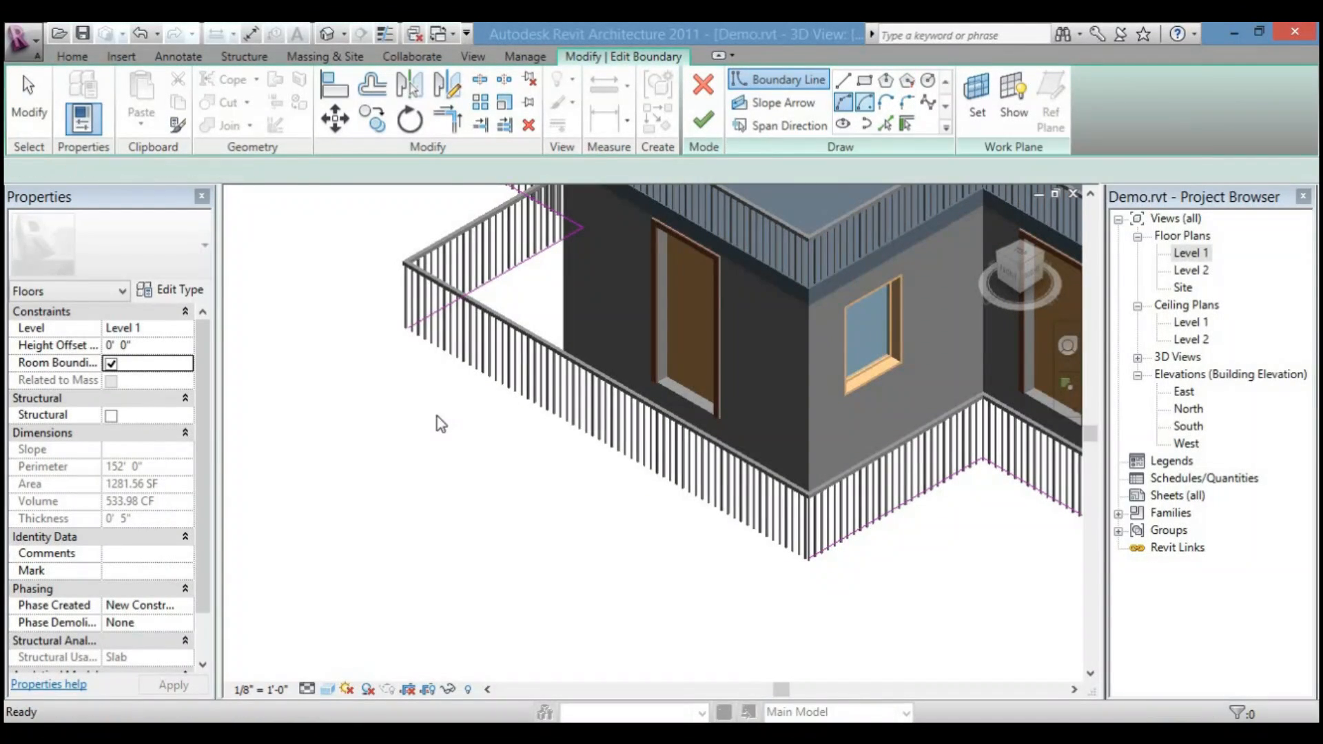
left_click(407, 326)
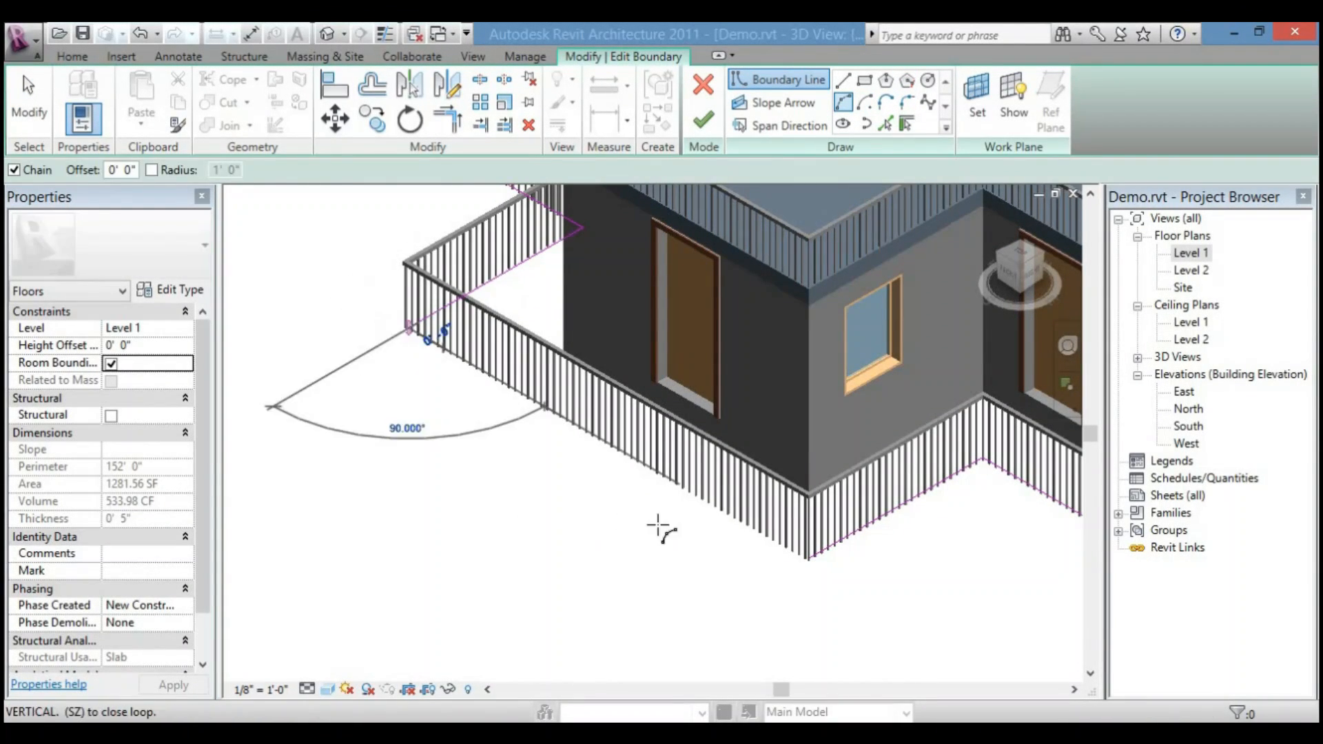
left_click(809, 559)
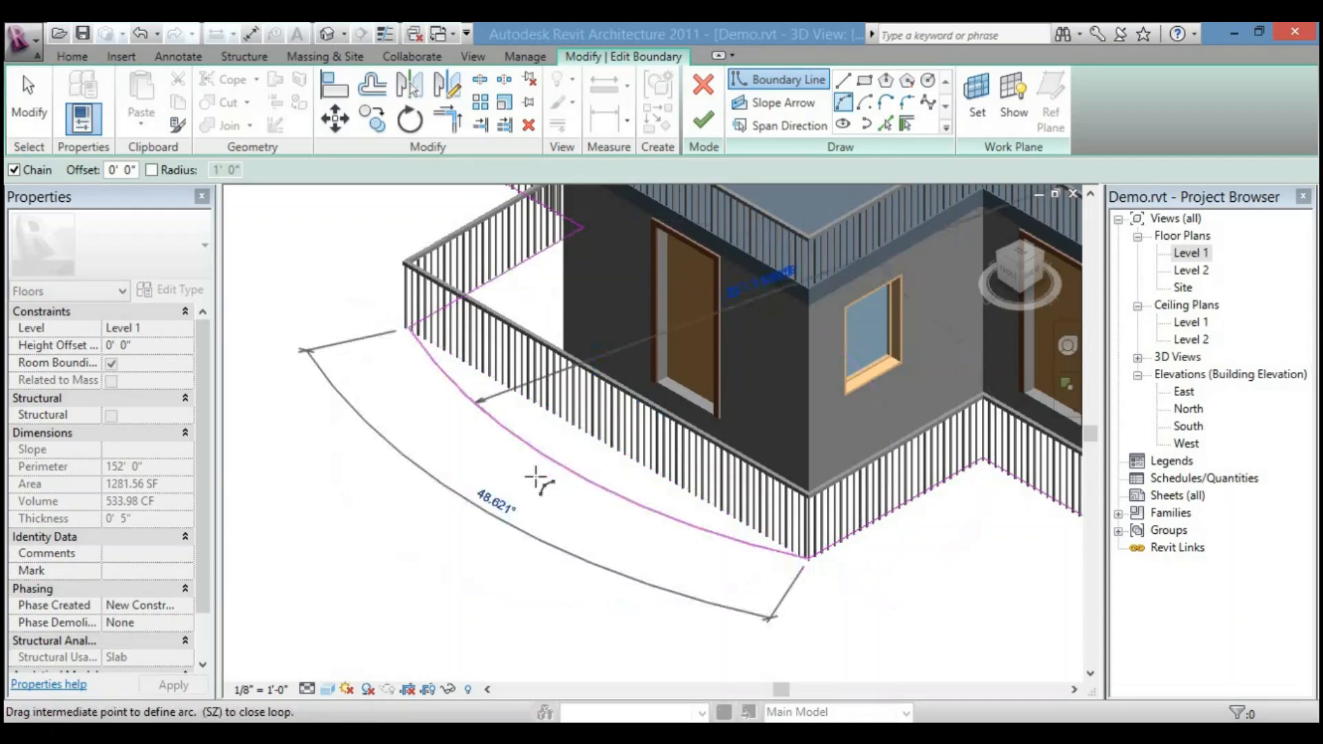
left_click(443, 481)
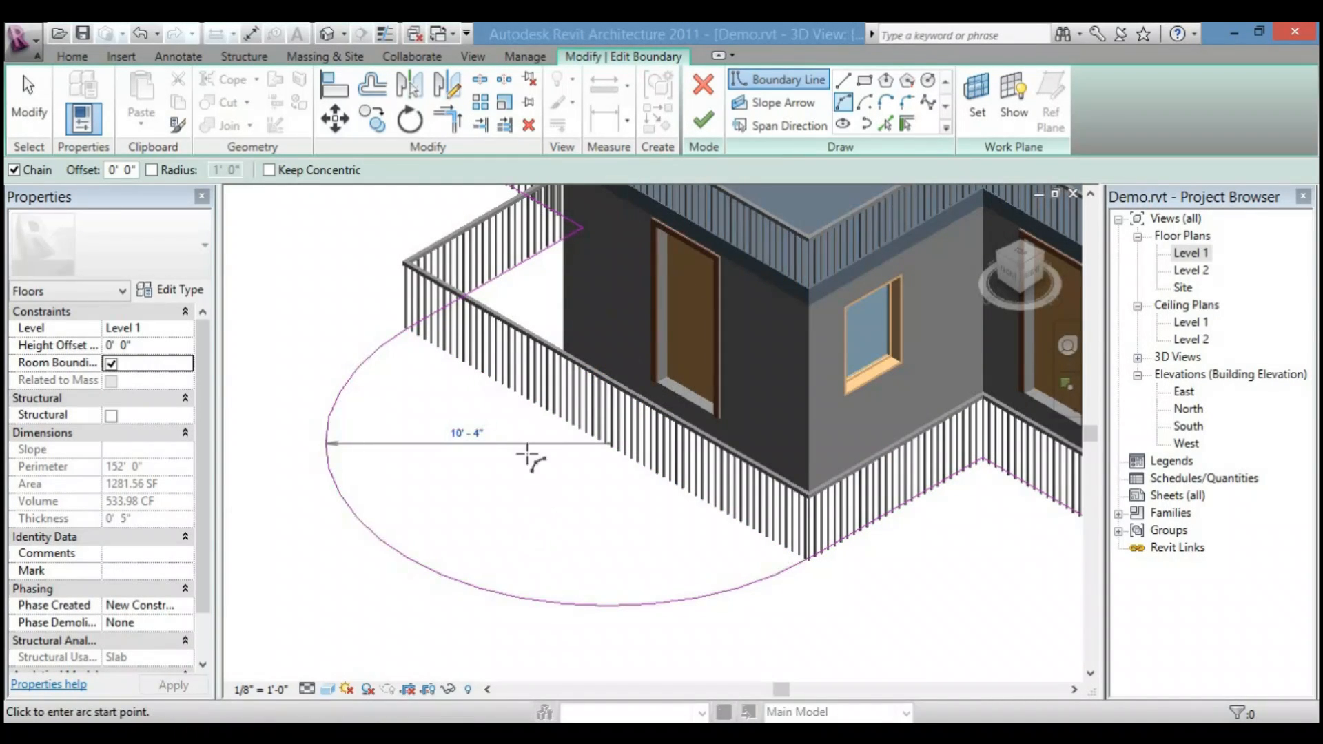
left_click(708, 126)
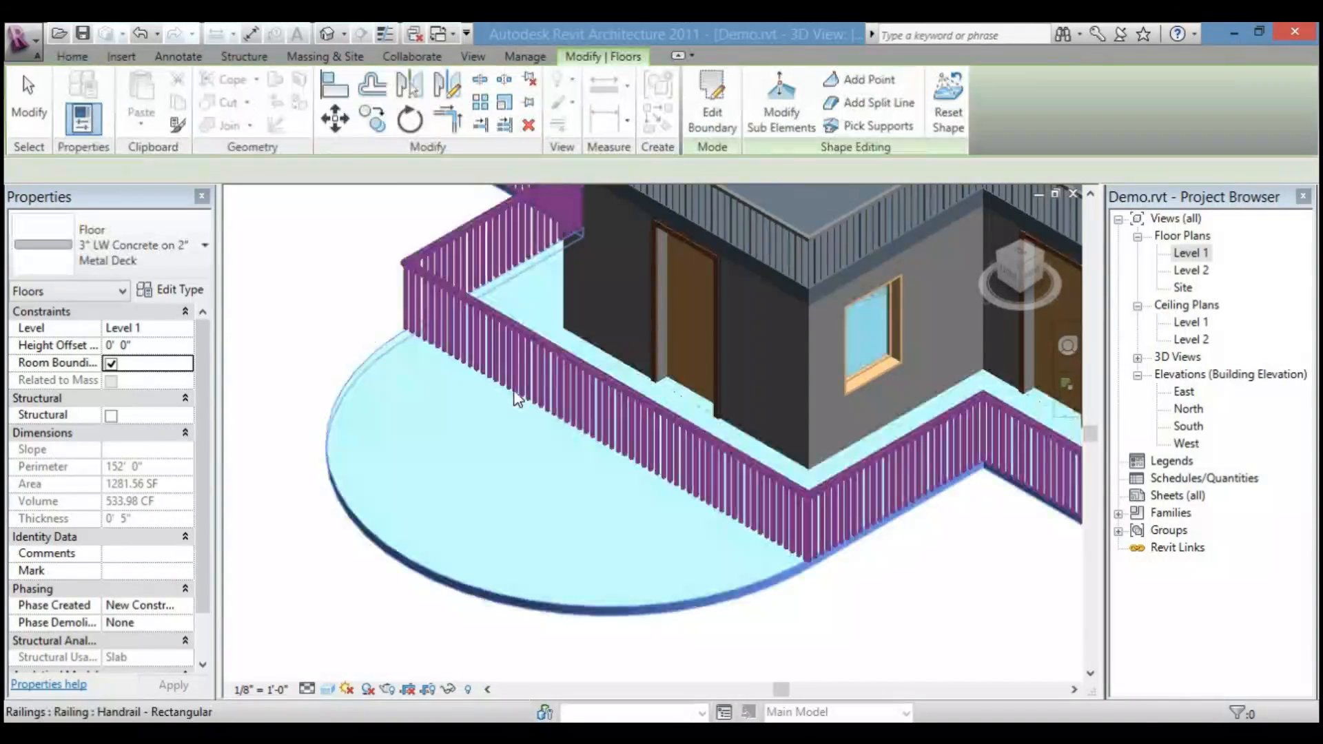
key("Escape")
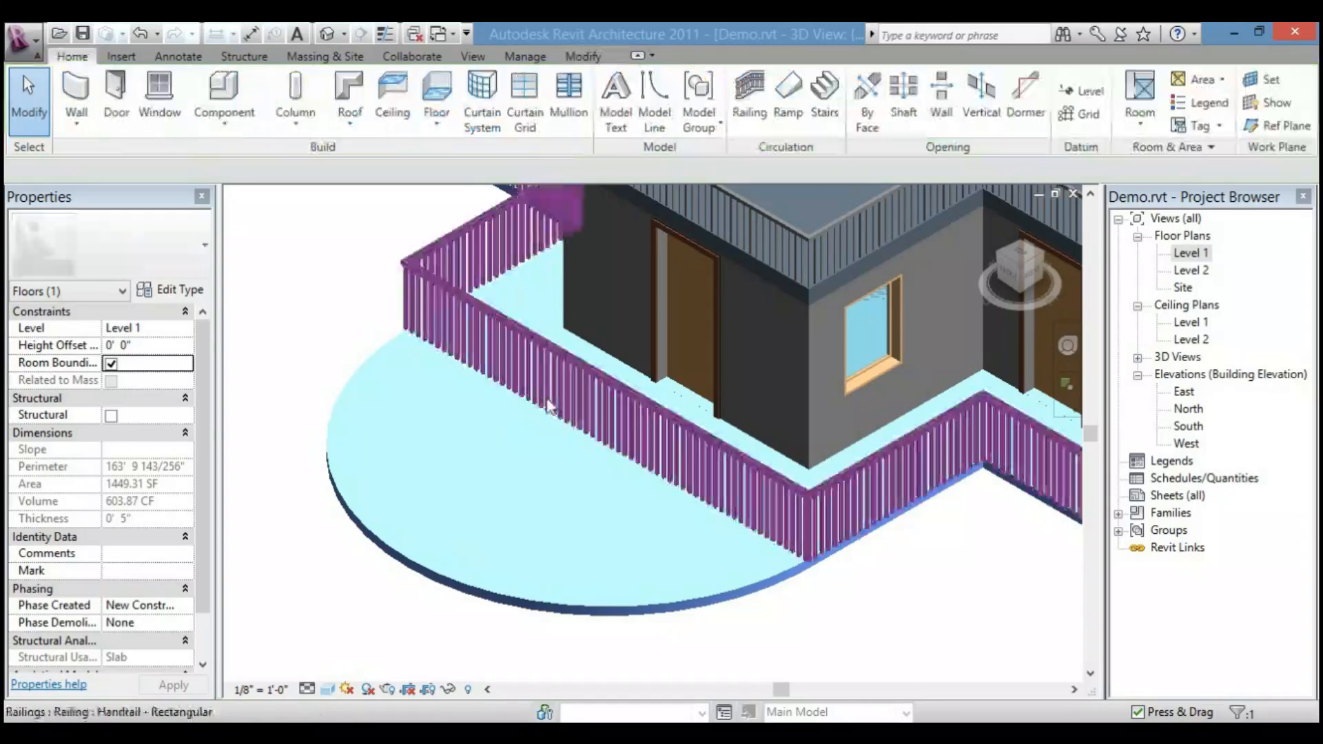
- Edit the floor slab railing's path and delete the straight path line that cuts across the curved floor extension
scroll(570, 457, "down", 4)
middle_click_drag(610, 469, 569, 411)
scroll(564, 430, "up", 3)
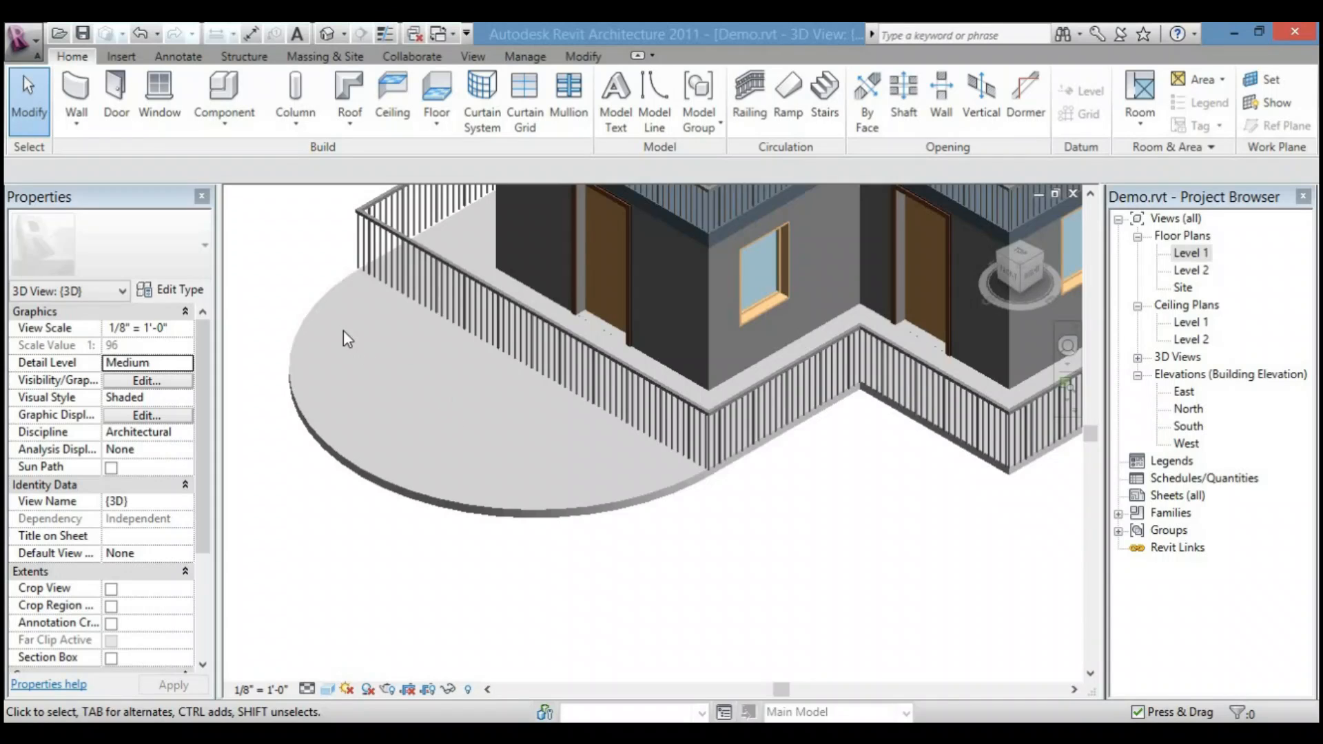
middle_click_drag(343, 331, 365, 383, "shift")
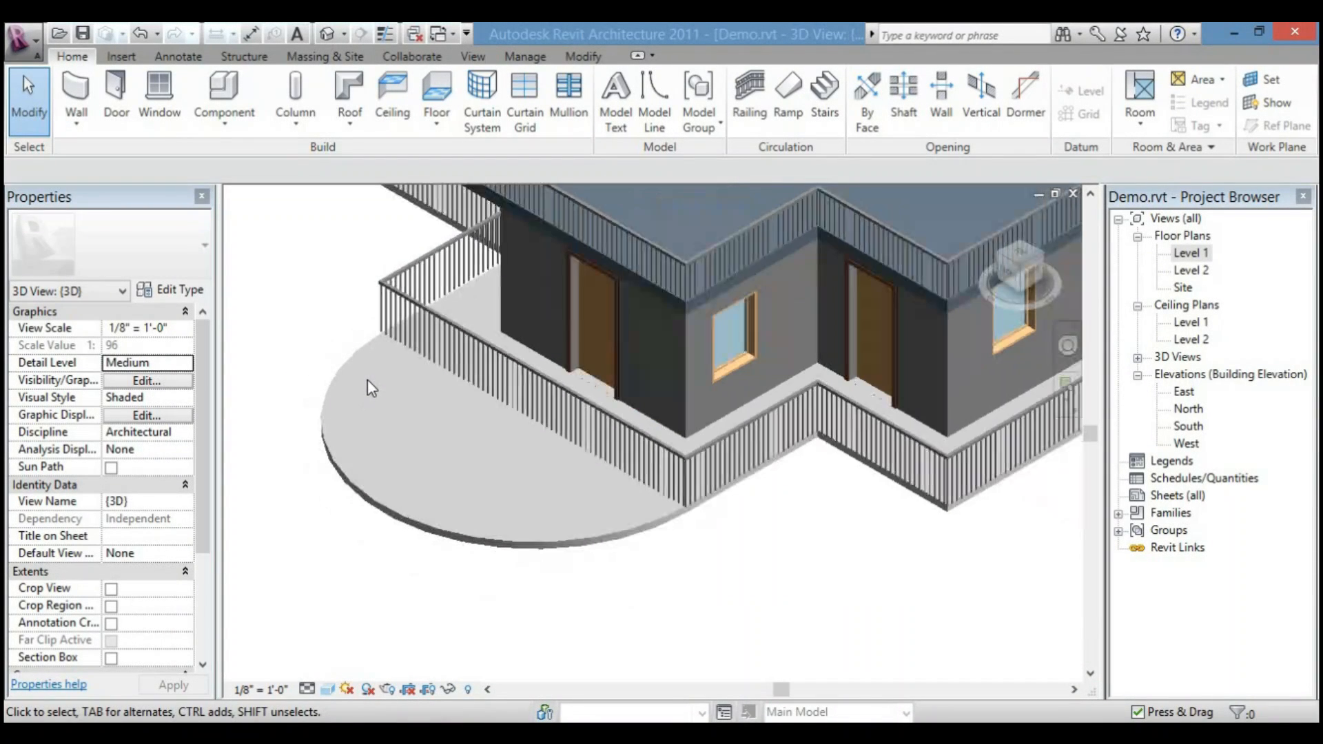
left_click(562, 402)
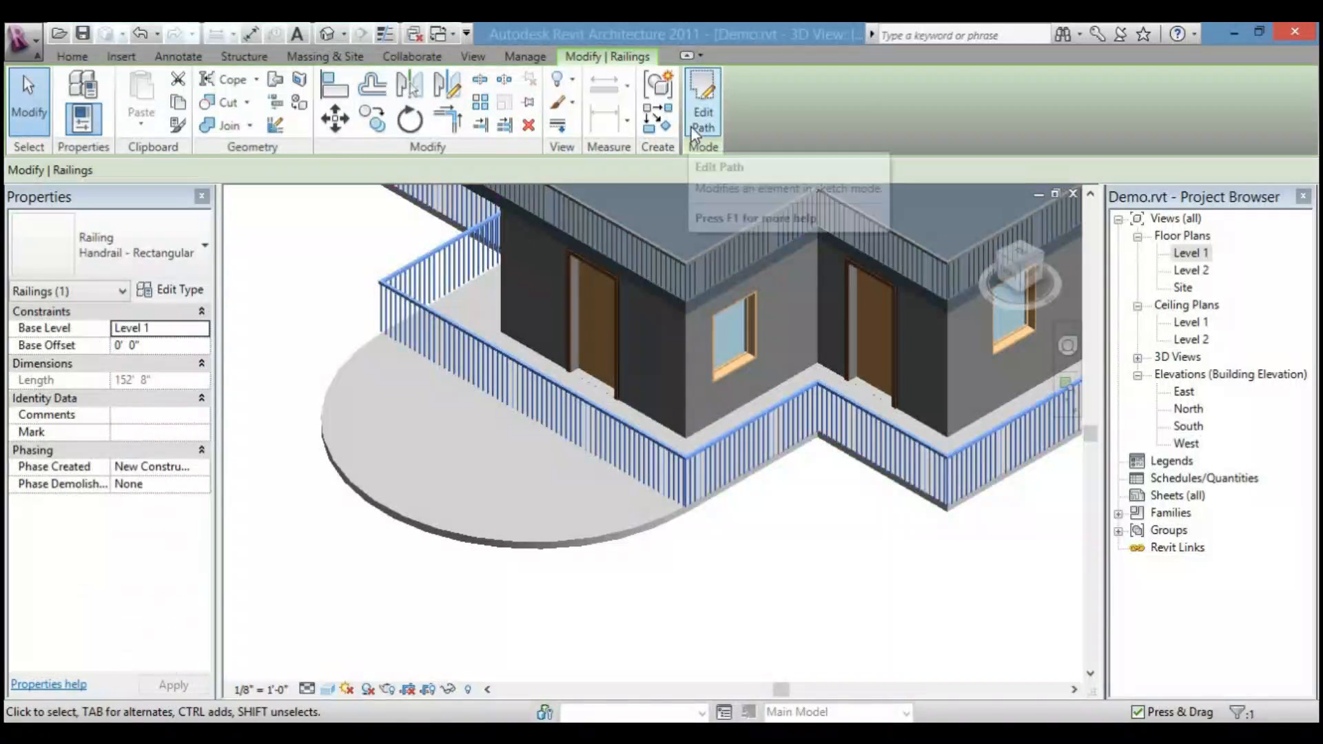
left_click(692, 126)
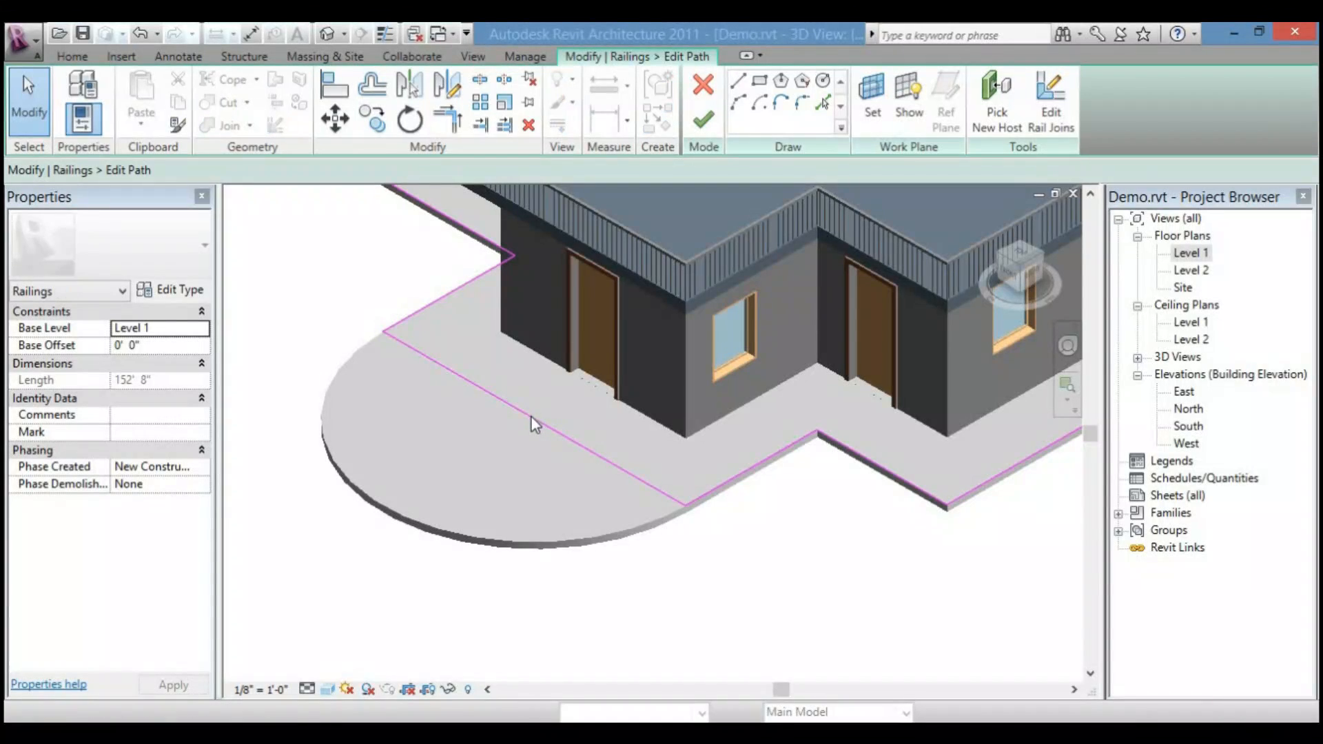
left_click(531, 416)
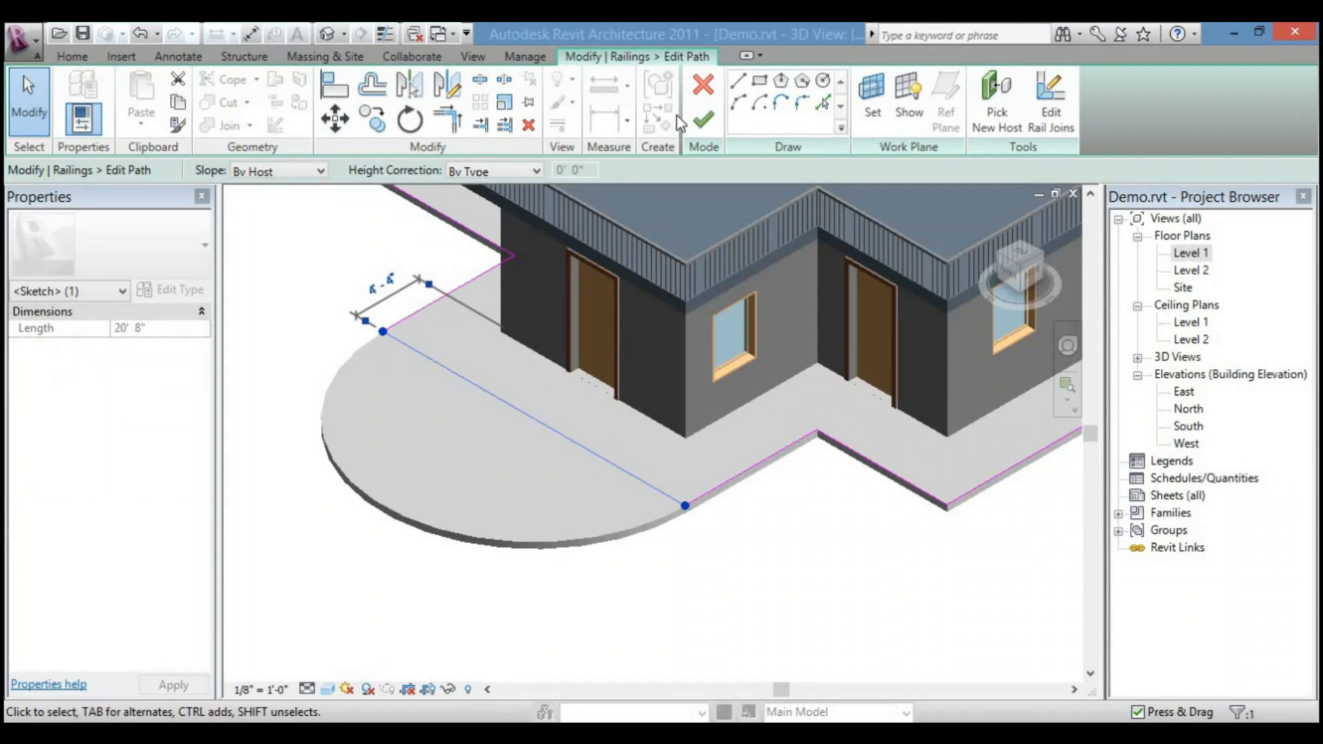
left_click(443, 417)
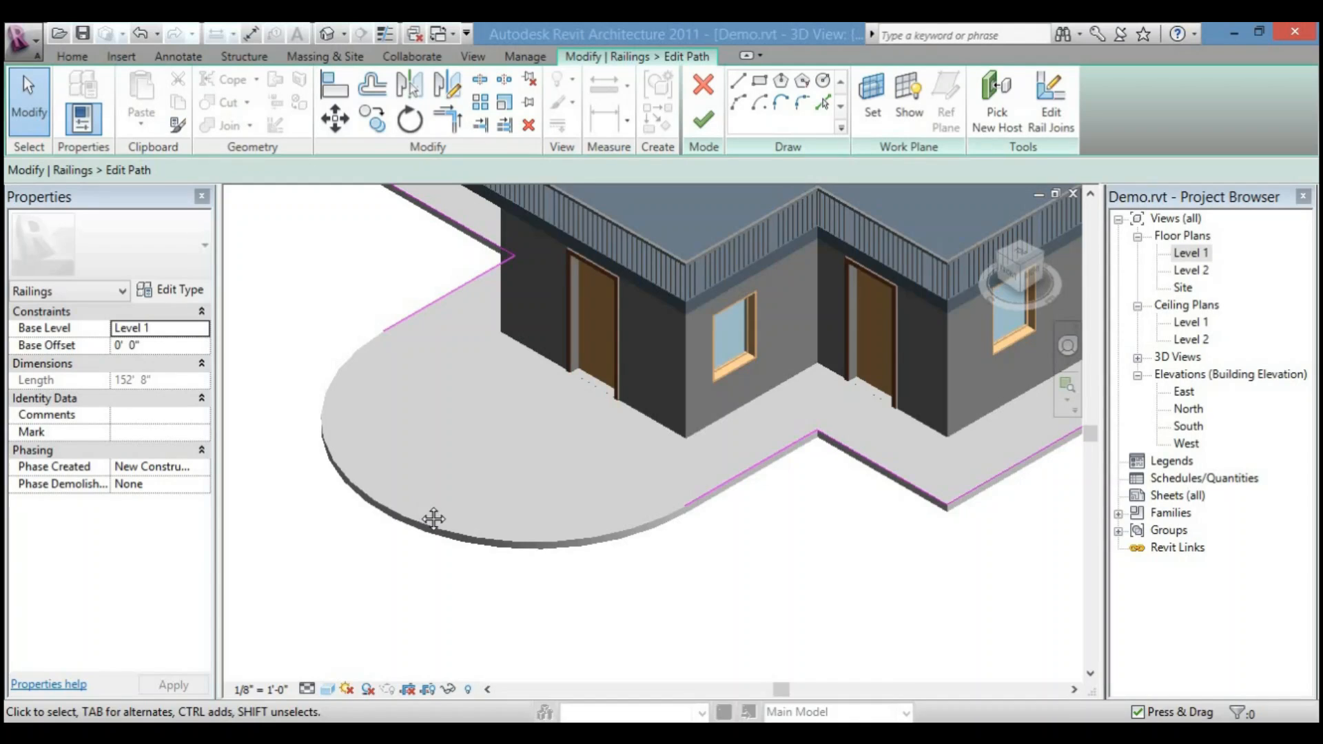
- Join the open railing path ends with a start-end-radius arc of 10' - 4" along the curved slab edge and finish the path
middle_click_drag(434, 515, 613, 328)
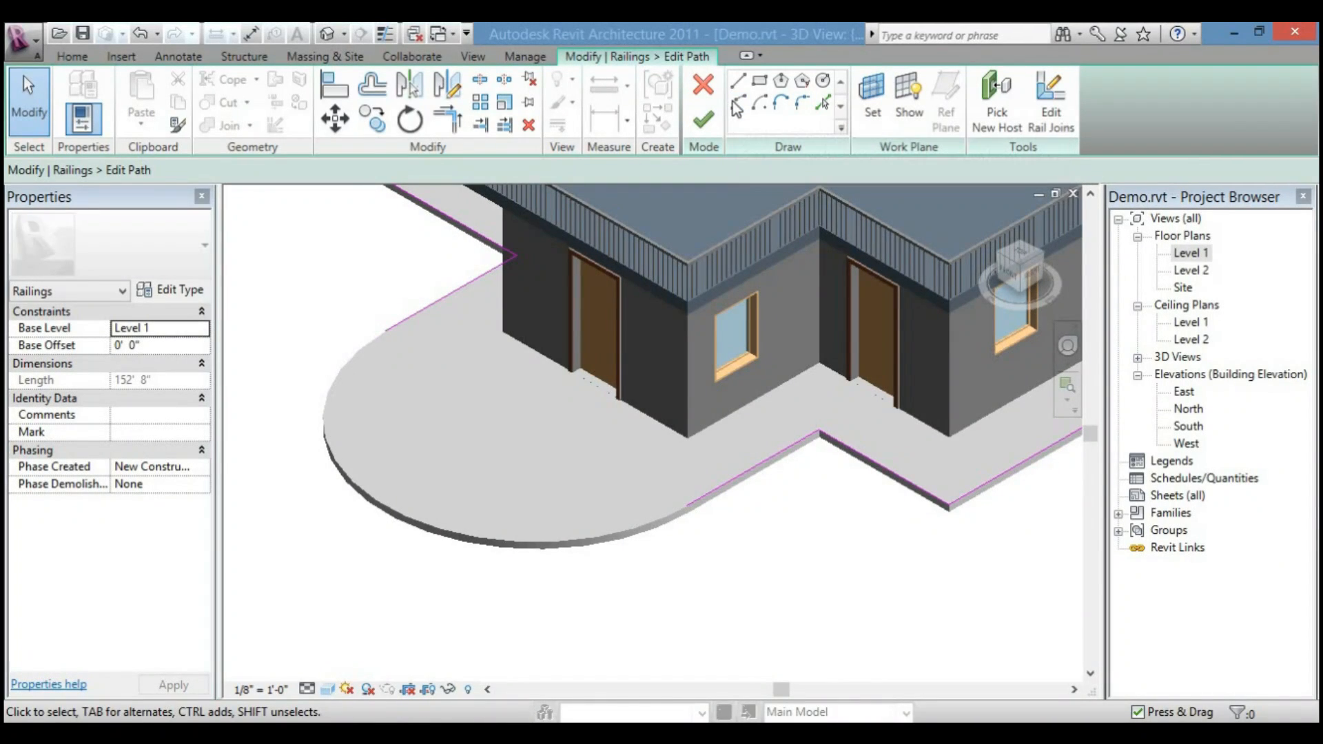
left_click(387, 331)
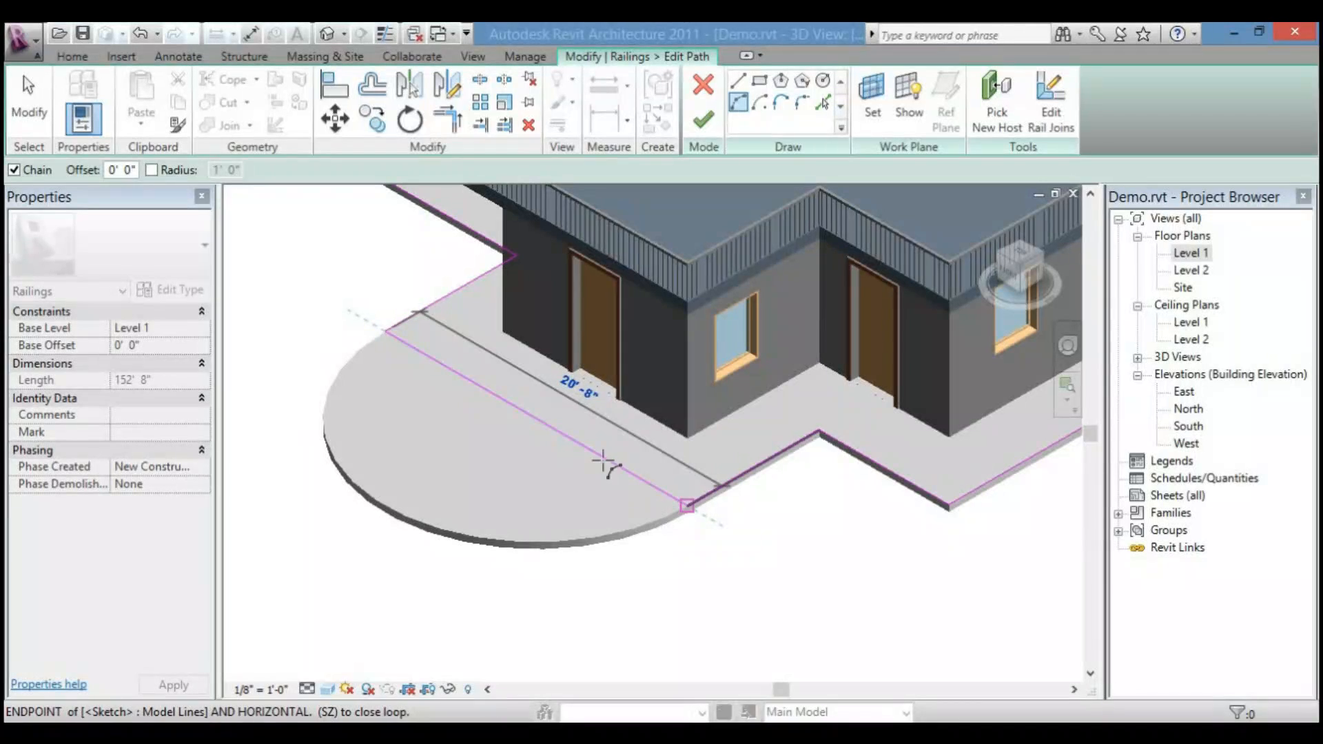
left_click(686, 506)
left_click(383, 493)
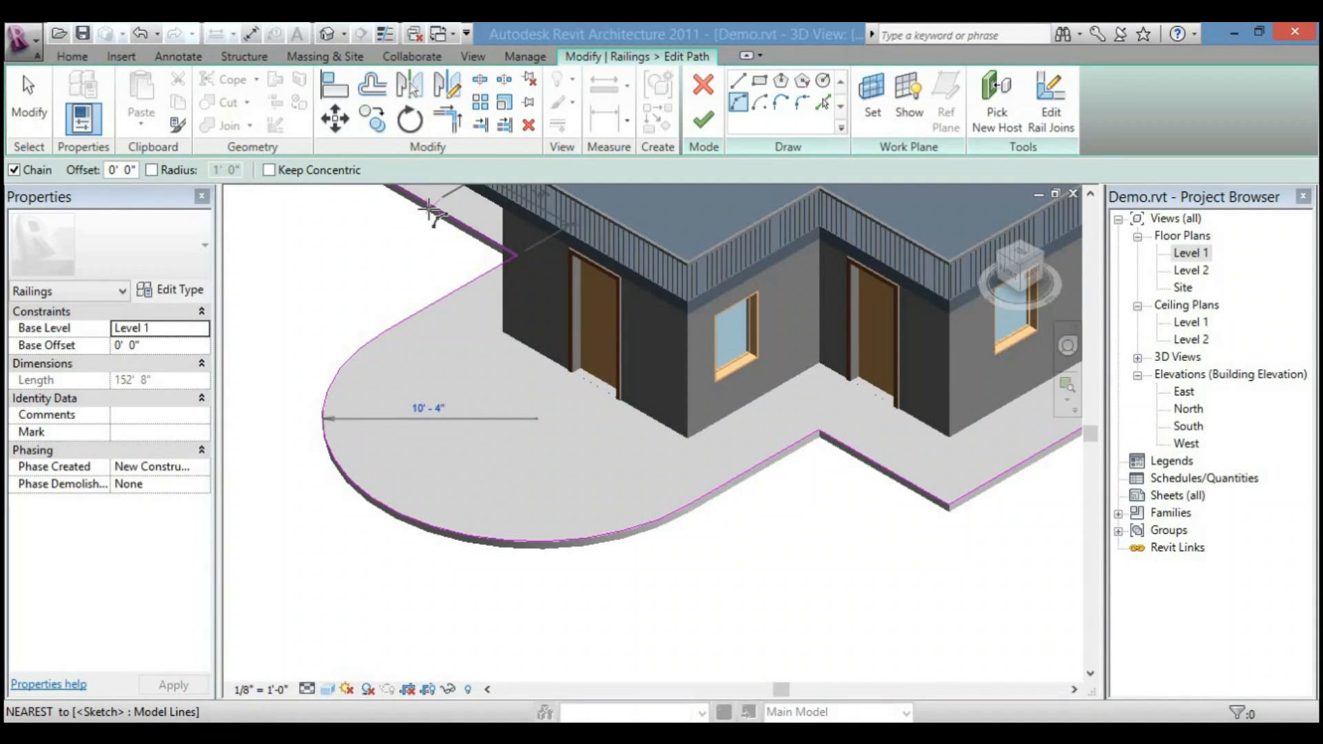
left_click(701, 124)
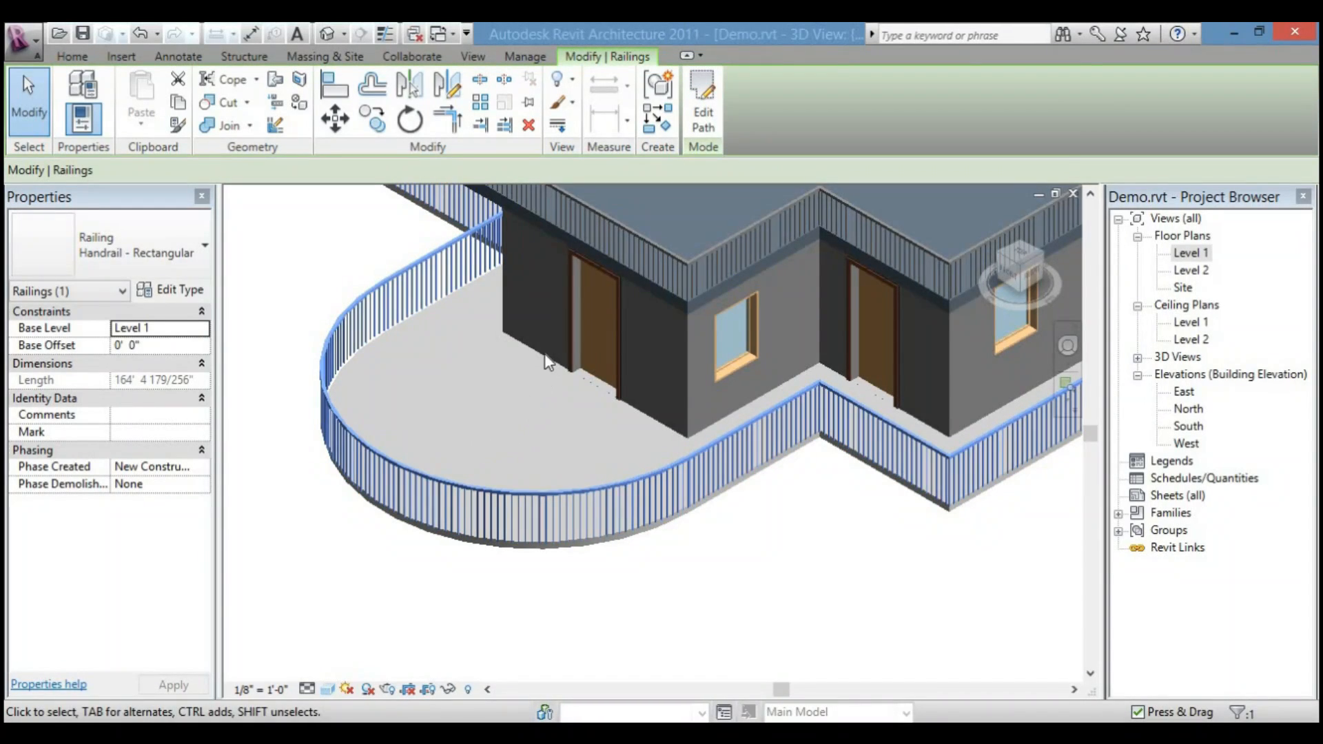
- Deselect the railing and examine it around the curved extension and in relation to the whole building
scroll(619, 415, "down", 2)
left_click(680, 579)
scroll(645, 458, "down", 2)
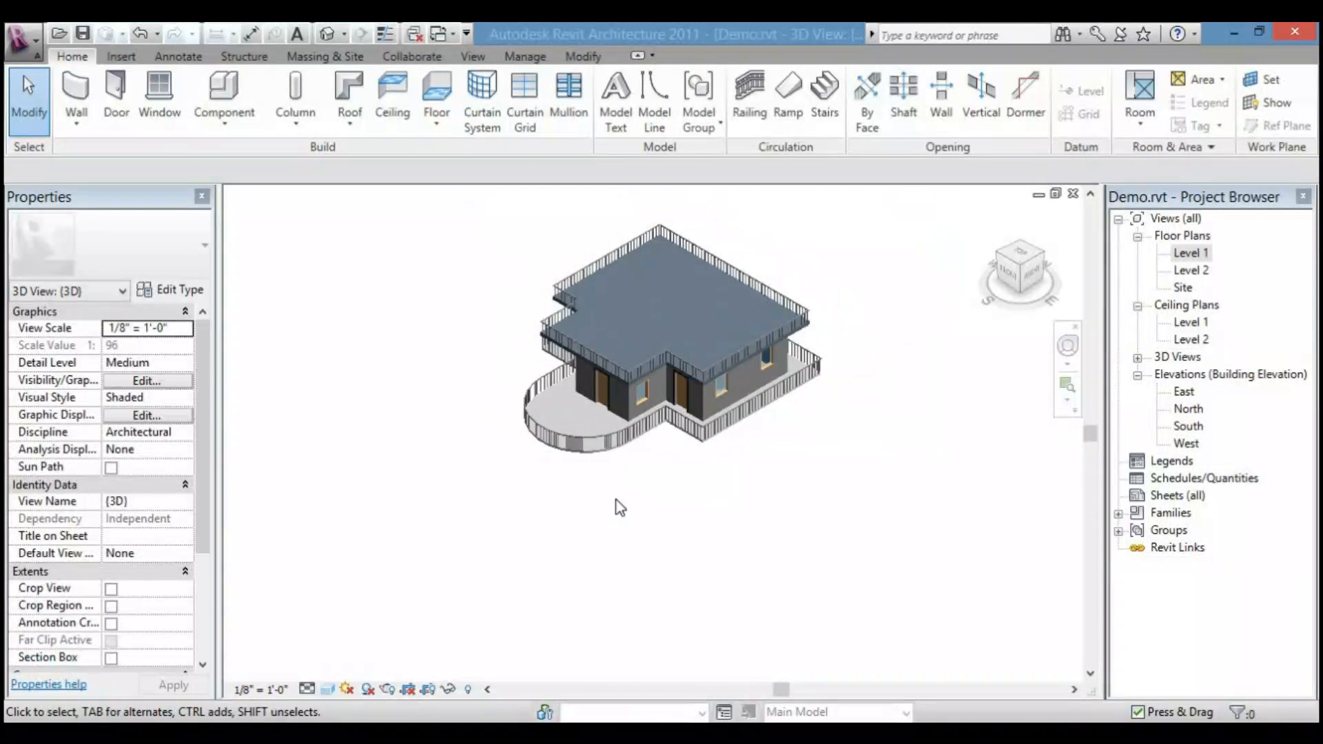
scroll(562, 419, "up", 5)
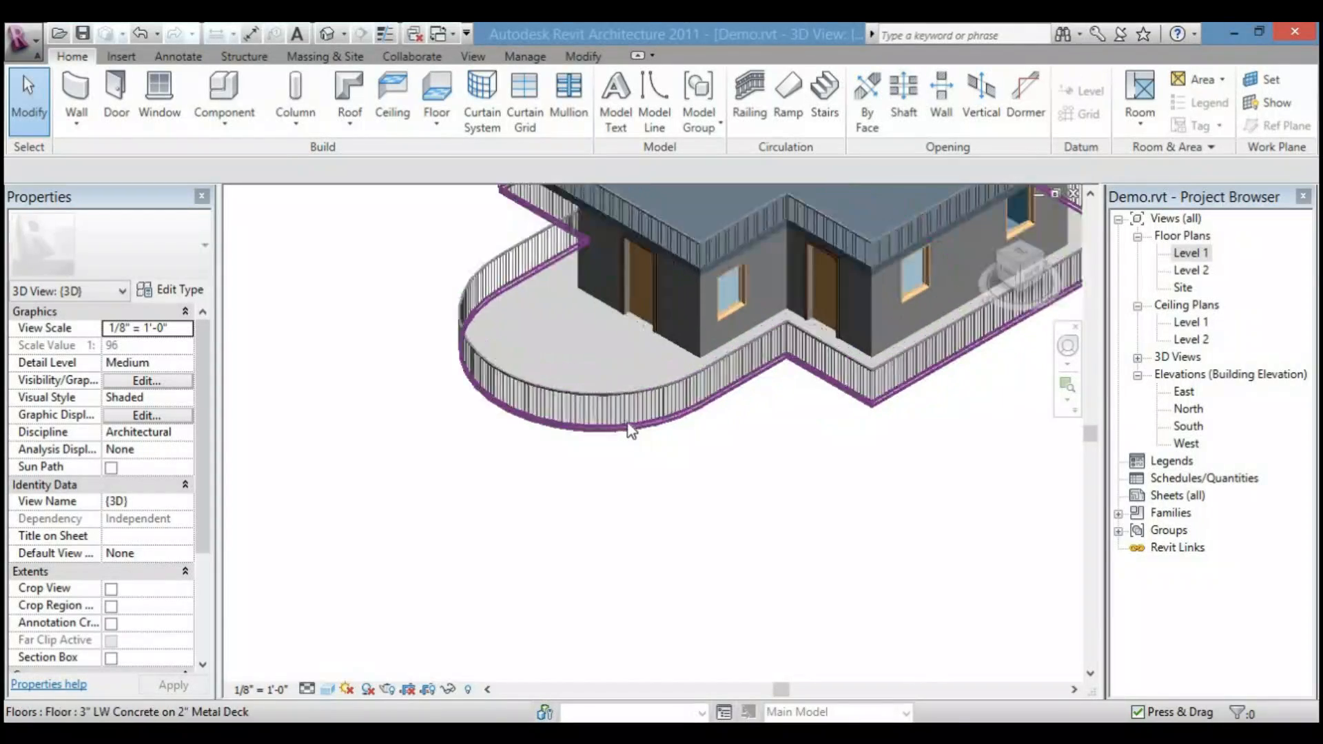
scroll(628, 404, "down", 5)
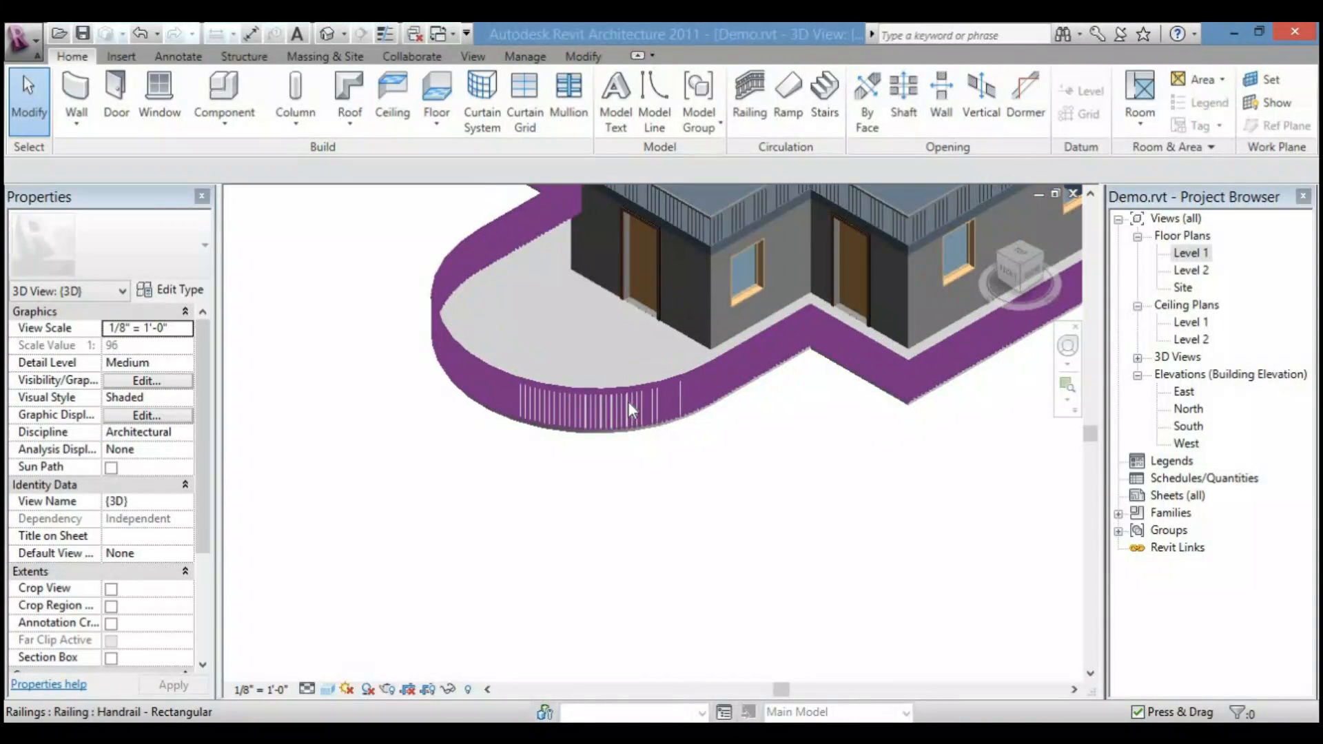
middle_click_drag(627, 401, 615, 582)
scroll(592, 455, "up", 8)
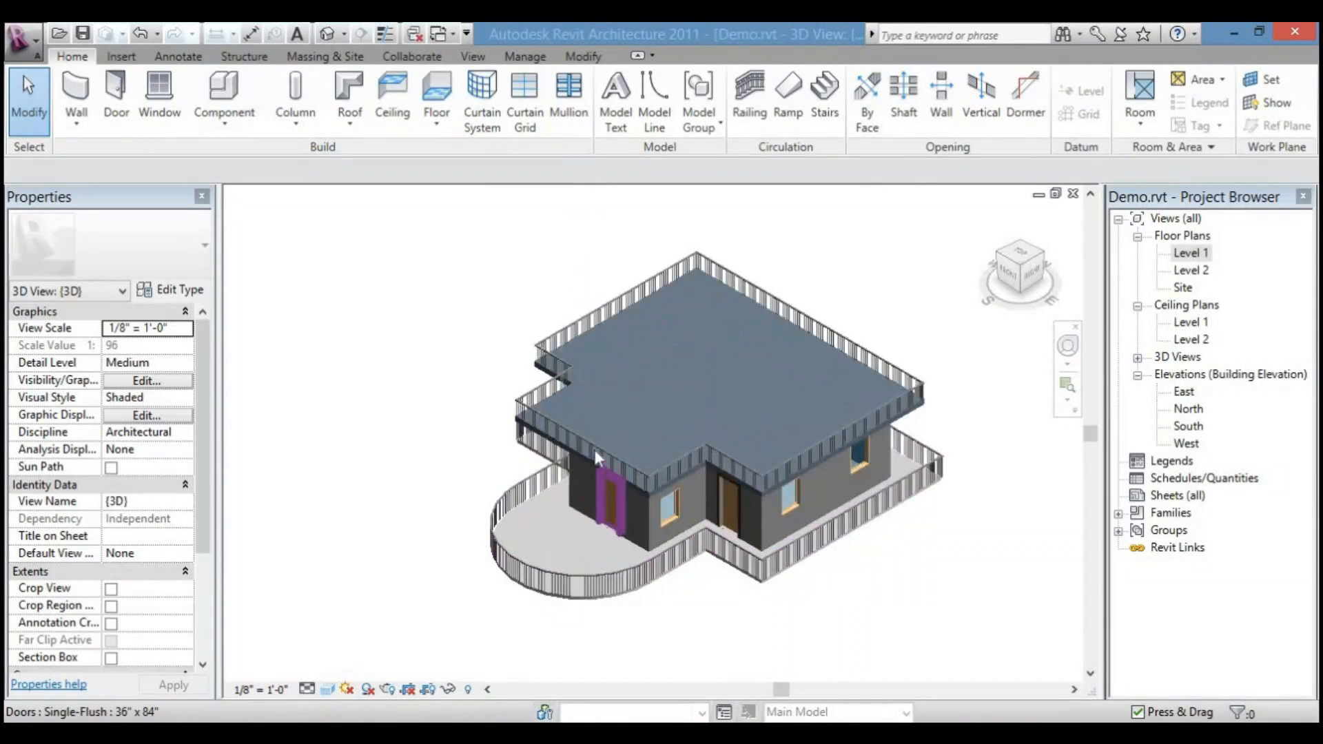
scroll(606, 428, "up", 1)
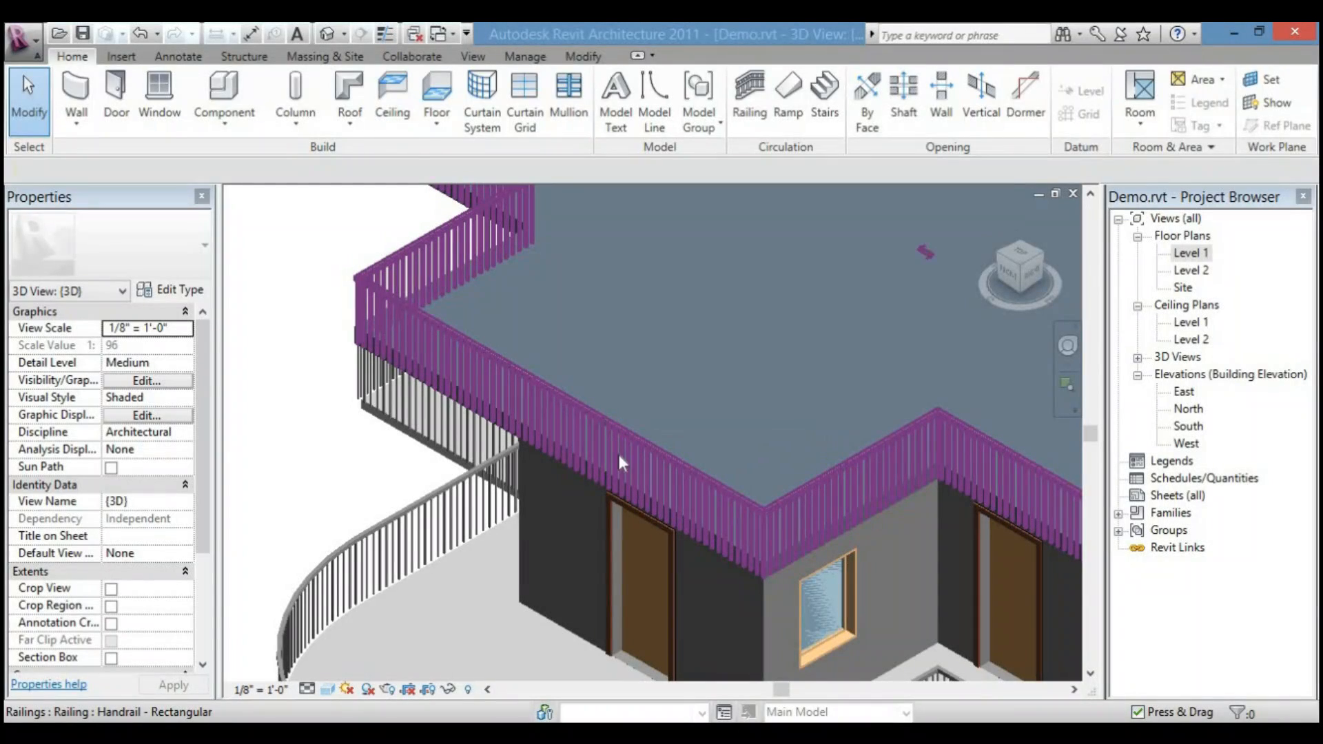
- Select the roof railing, review its base level and base offset, and deselect it
left_click(619, 449)
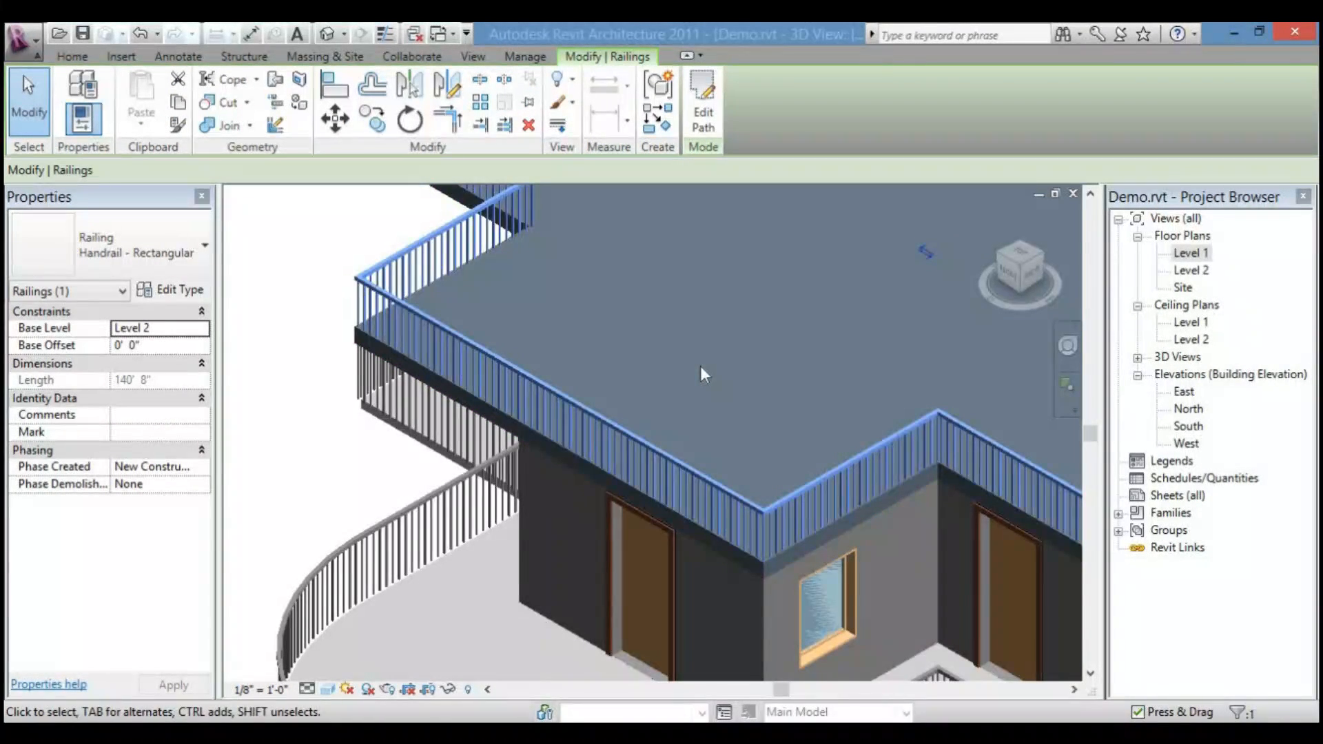
scroll(700, 366, "up", 1)
middle_click_drag(700, 367, 618, 423)
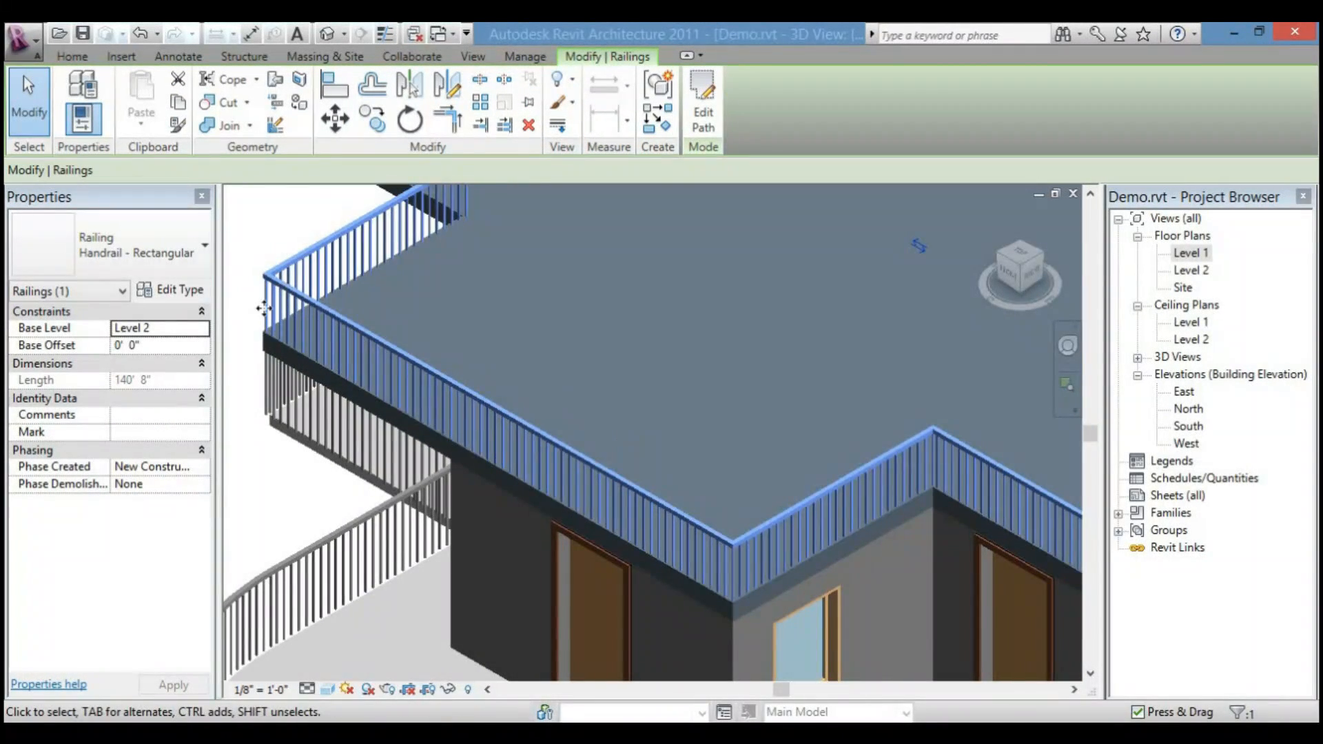
scroll(365, 340, "down", 1)
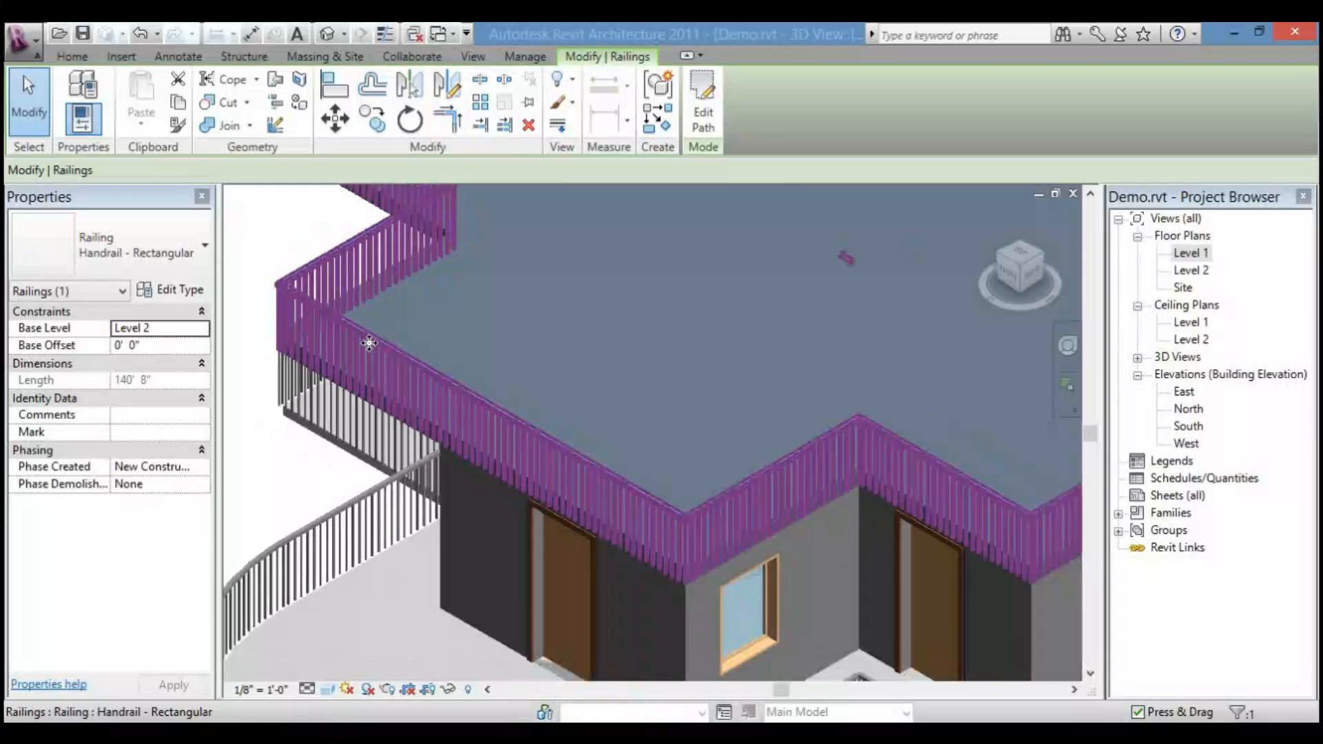
left_click(197, 328)
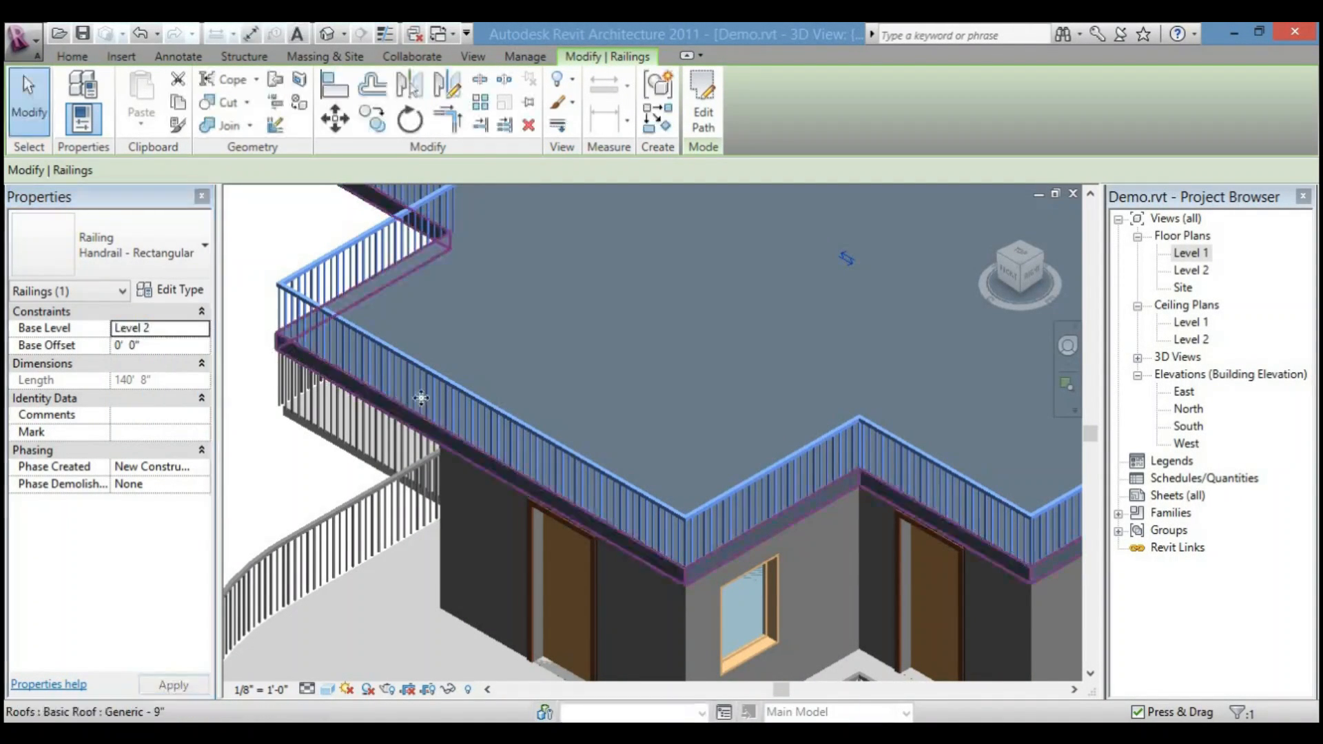
scroll(429, 365, "down", 2)
middle_click_drag(429, 366, 424, 319)
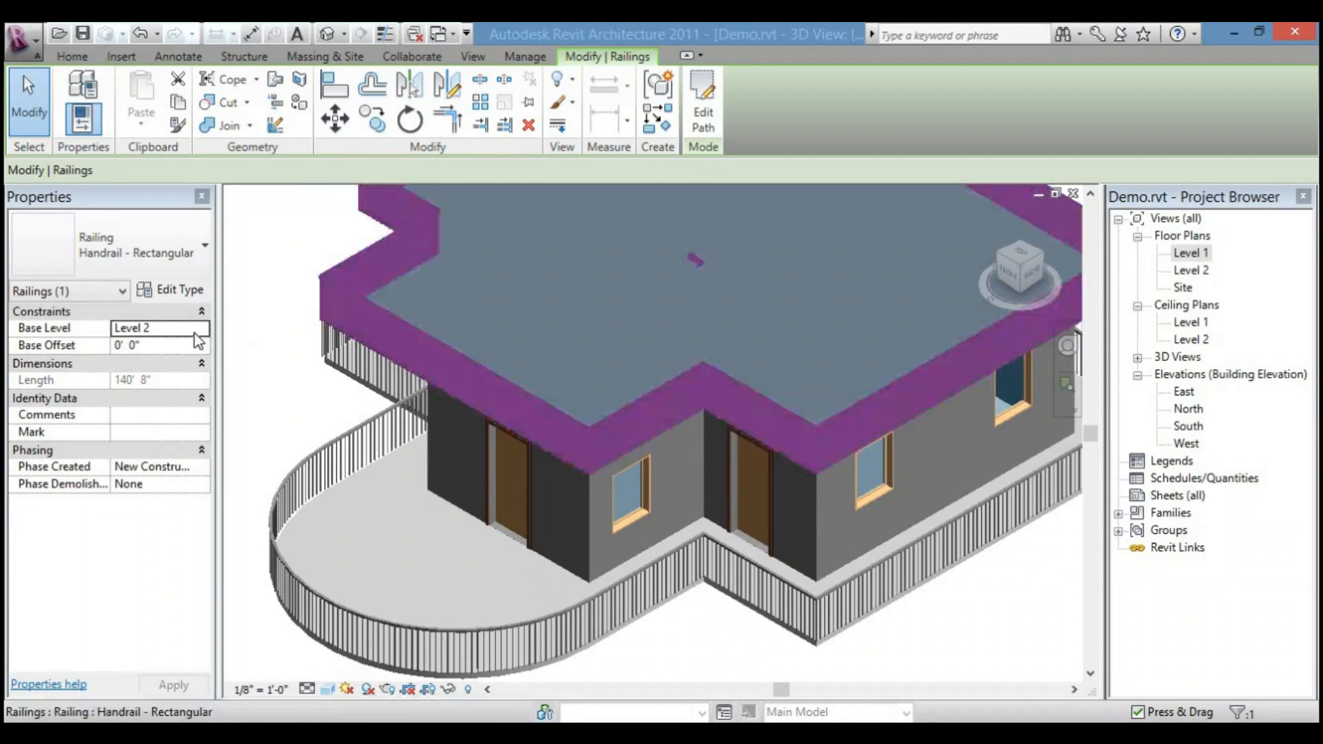
left_click(256, 386)
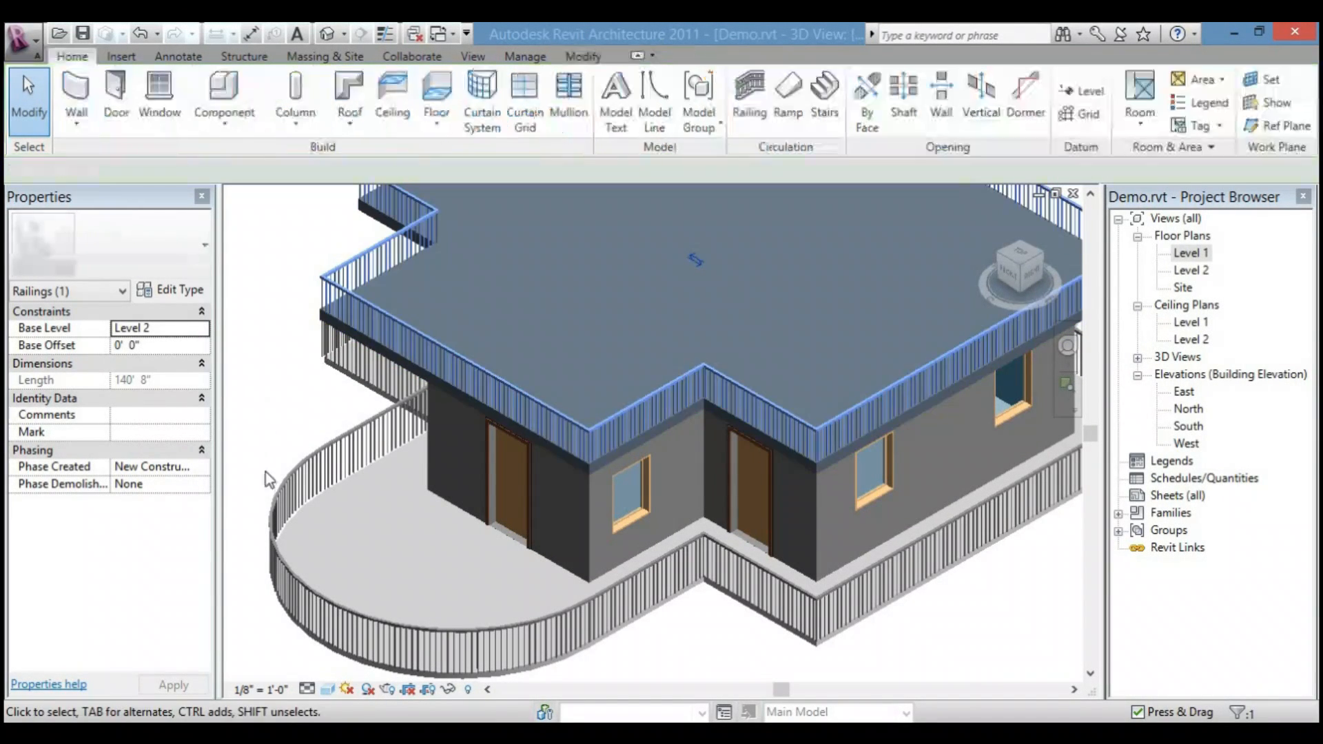
- Compare the base level settings of the floor slab railing and the roof railing by selecting each in turn
left_click(279, 507)
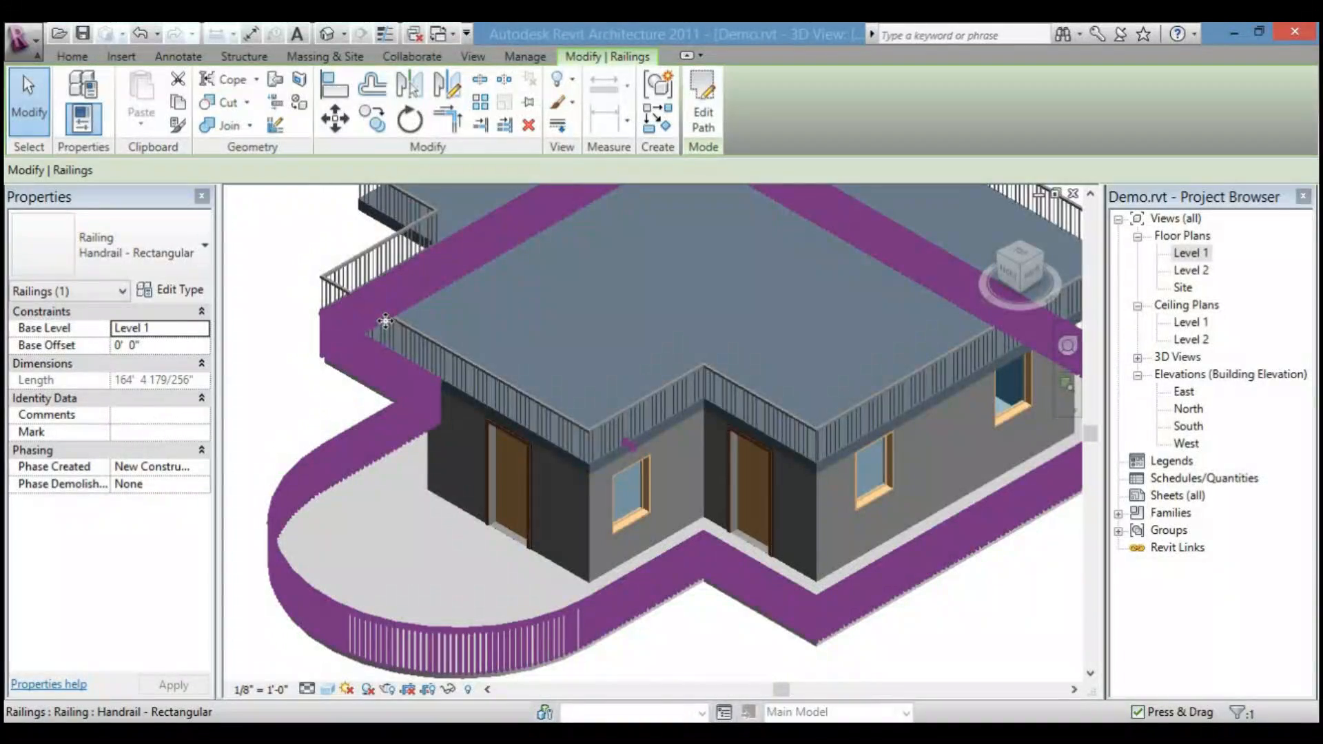
left_click(295, 231)
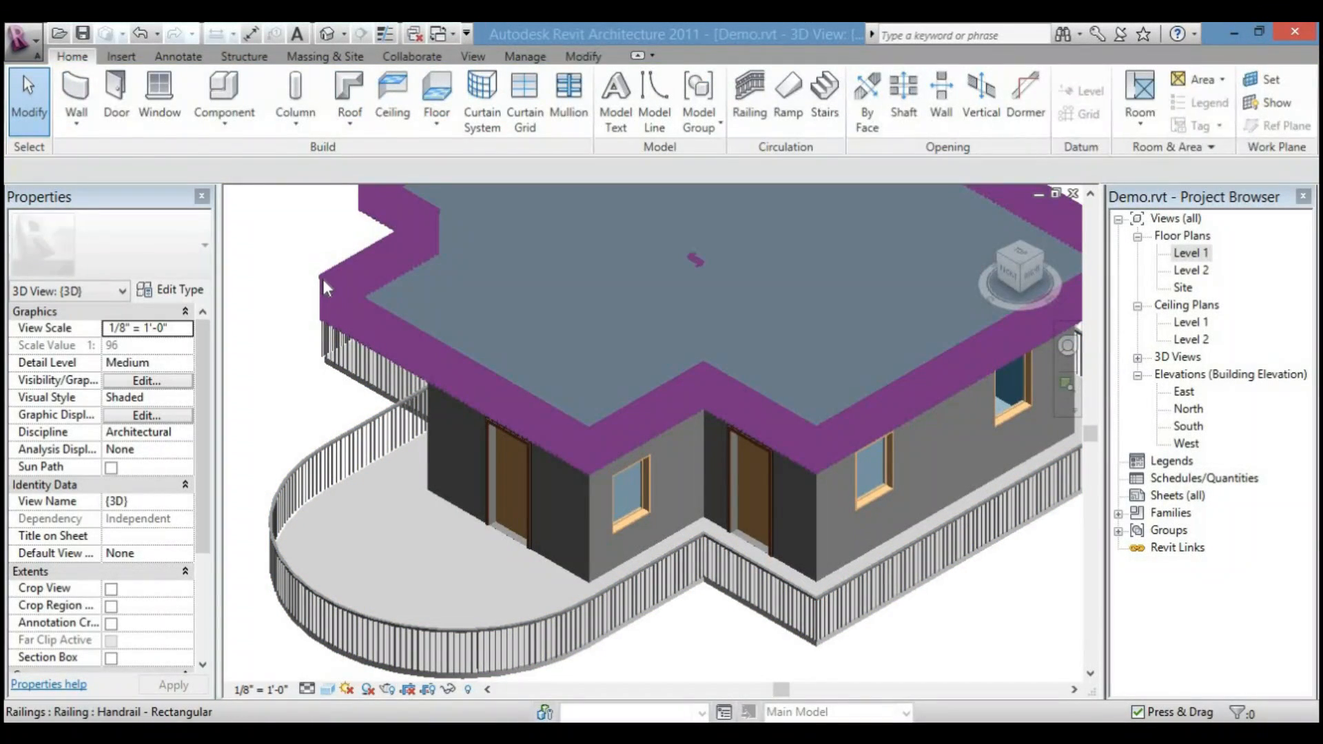
left_click(321, 275)
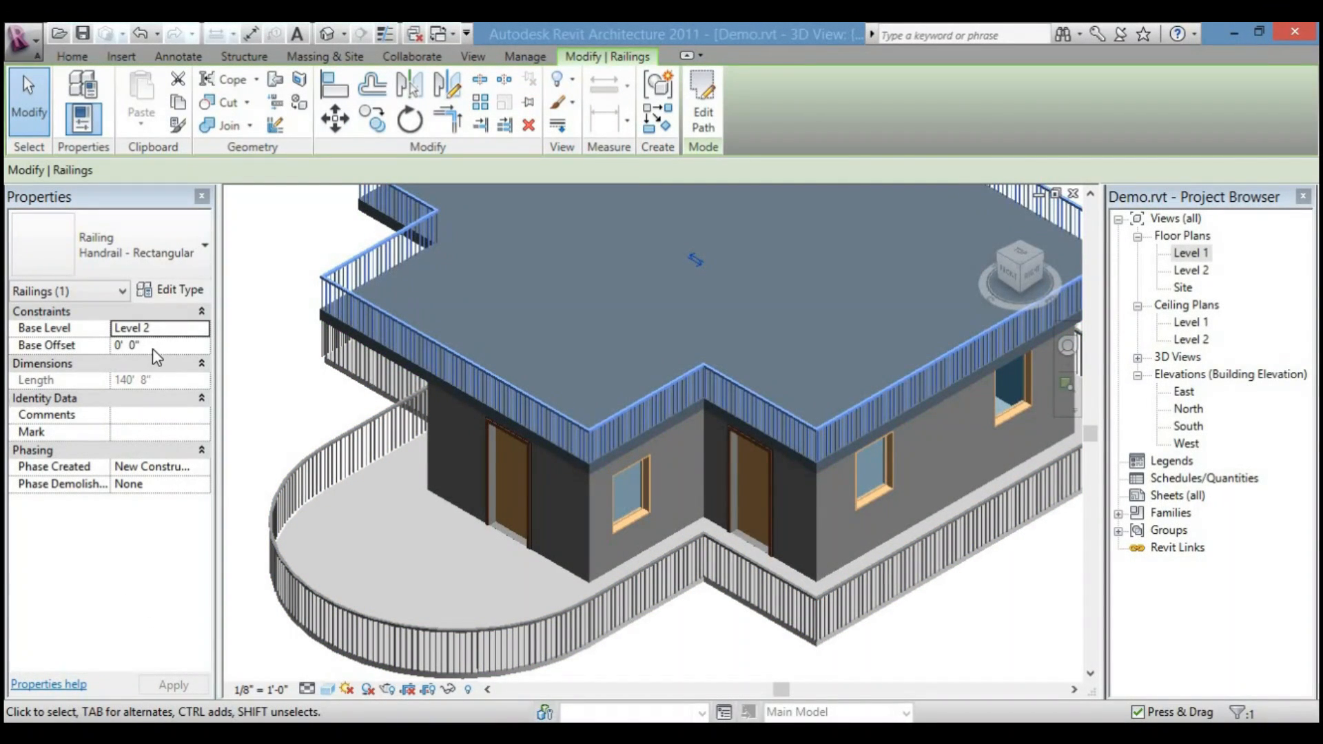
left_click(232, 319)
- Select the curved floor slab railing, review its type properties, and close them without making changes
left_click(274, 428)
middle_click_drag(297, 358, 327, 186)
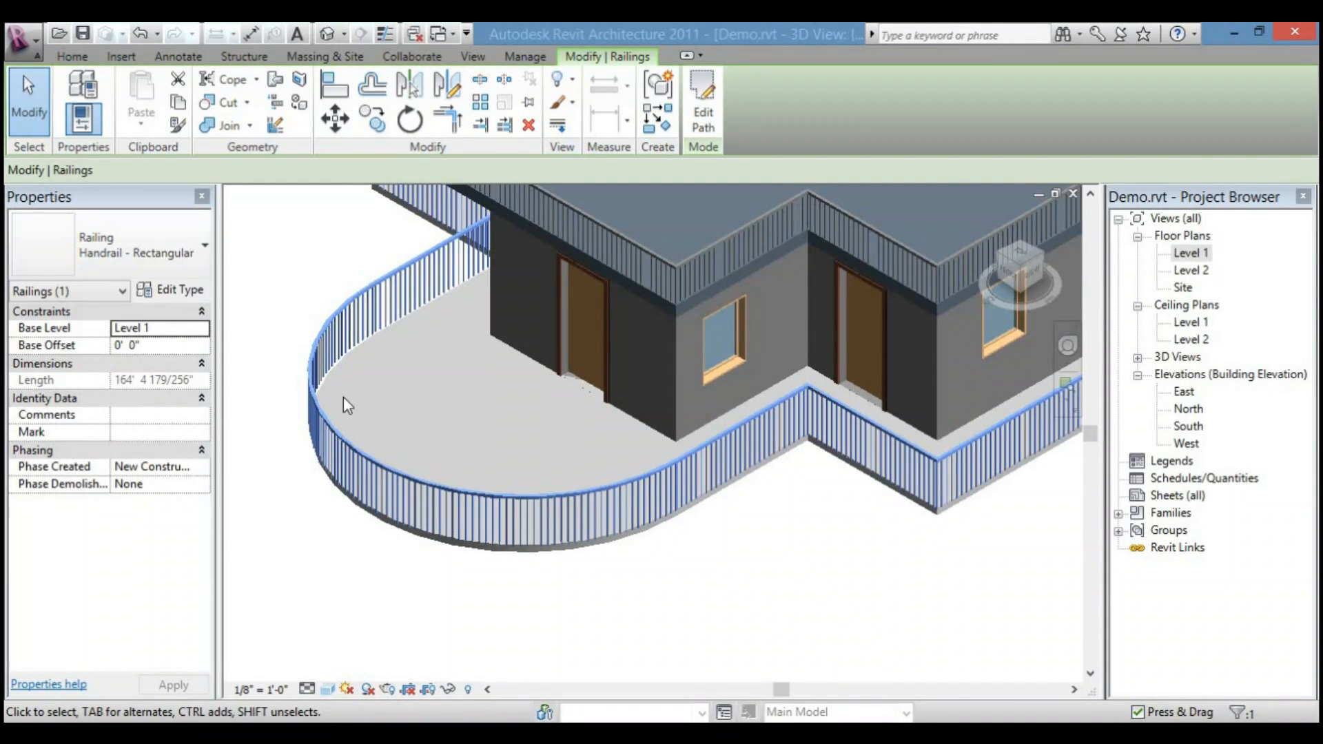
left_click(178, 291)
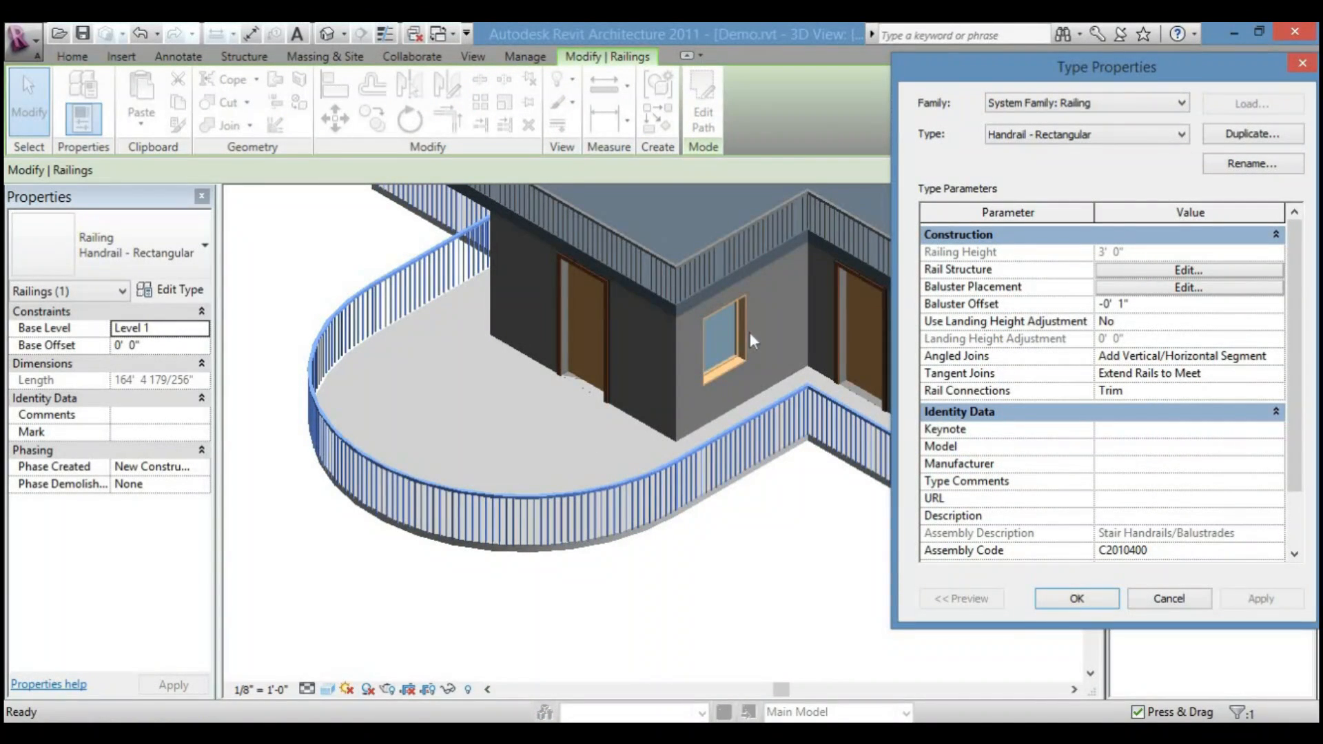
left_click(524, 445)
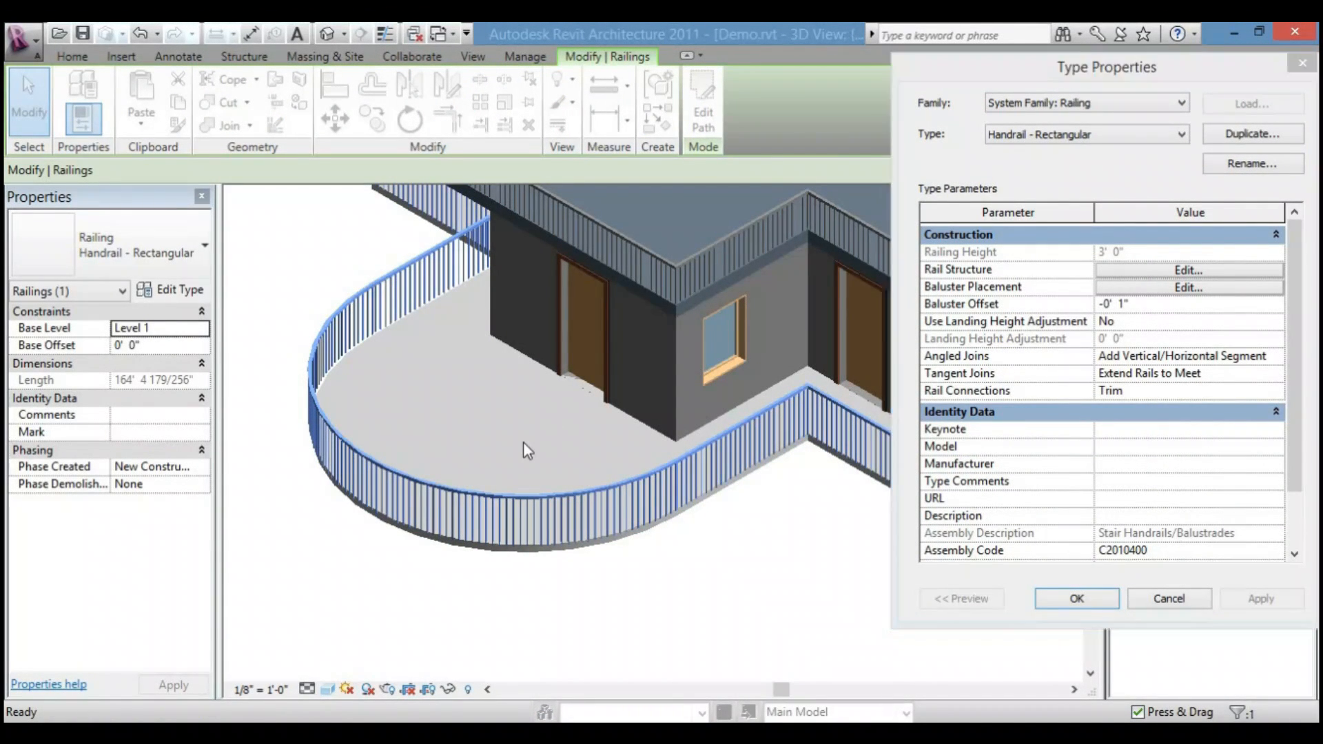
left_click(1302, 67)
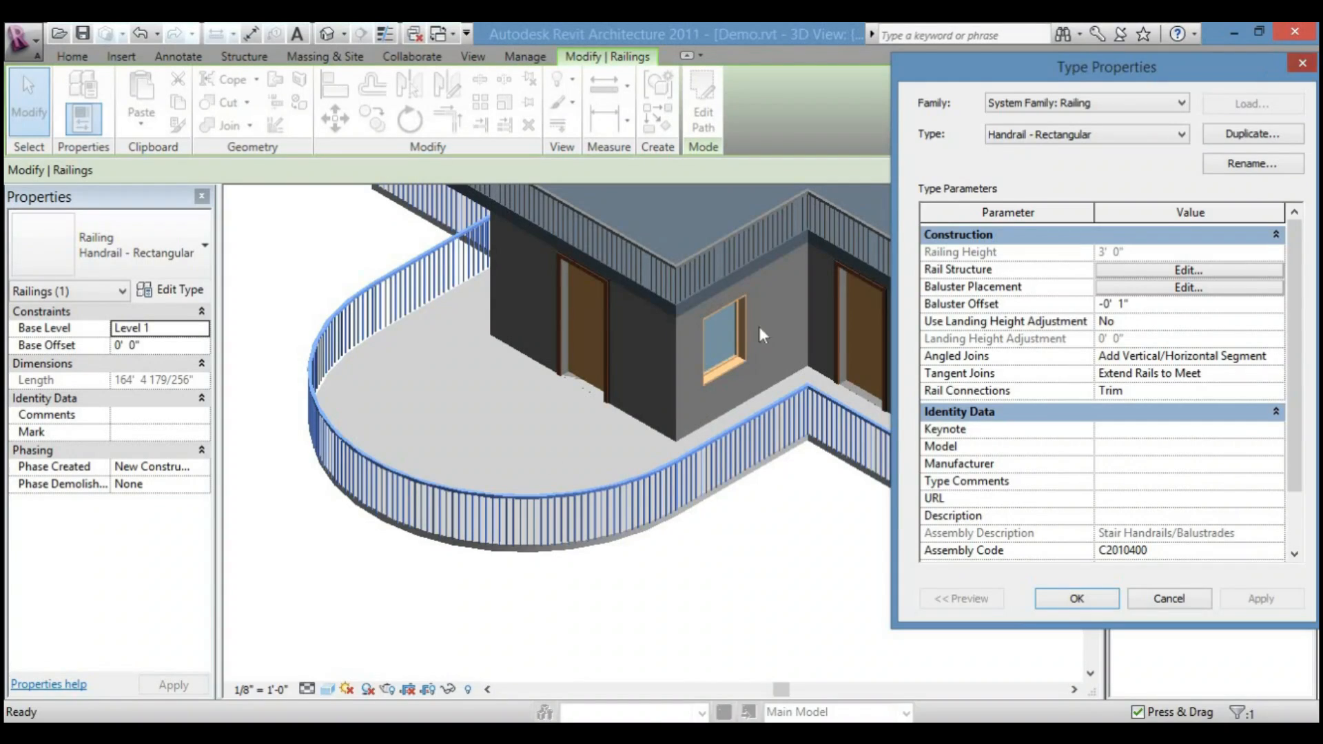
- Inspect the balusters along the curved railing up close and look through the type's construction parameters again
scroll(518, 522, "up", 4)
scroll(518, 522, "up", 1)
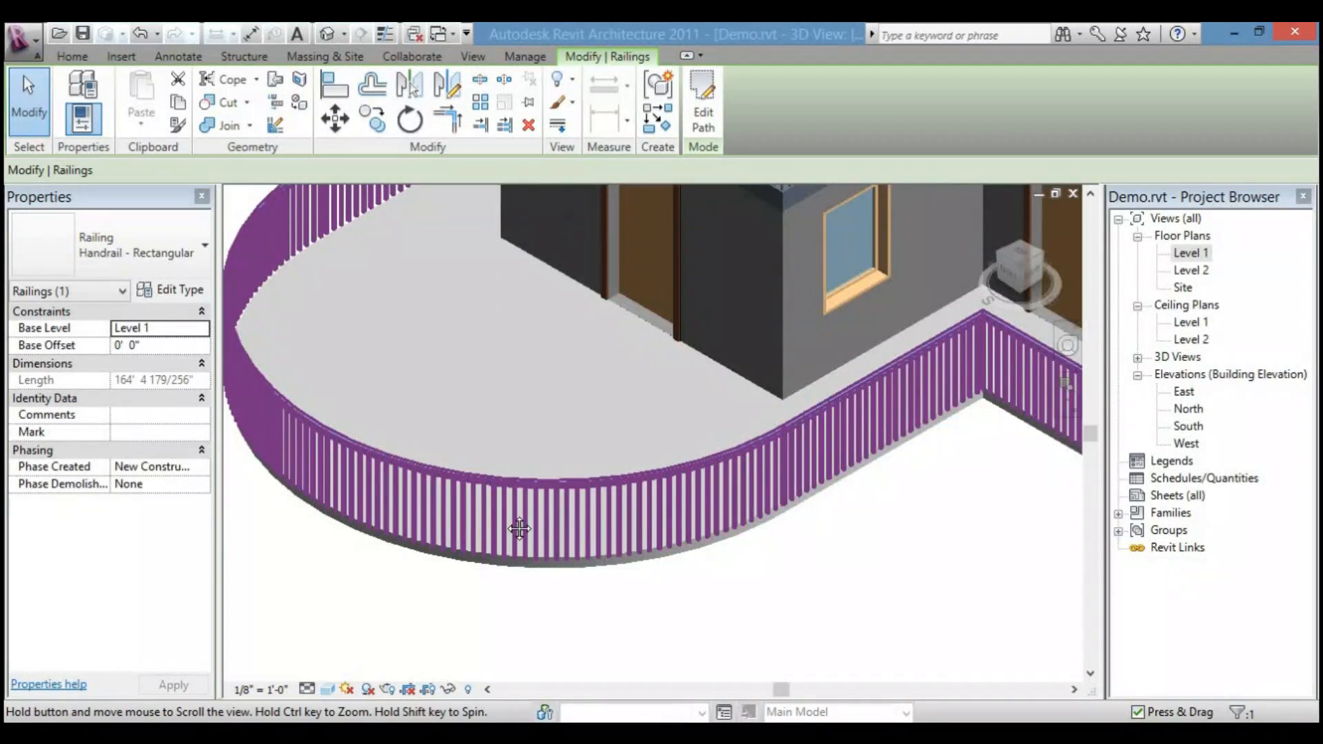
middle_click_drag(519, 522, 434, 487)
scroll(434, 486, "down", 1)
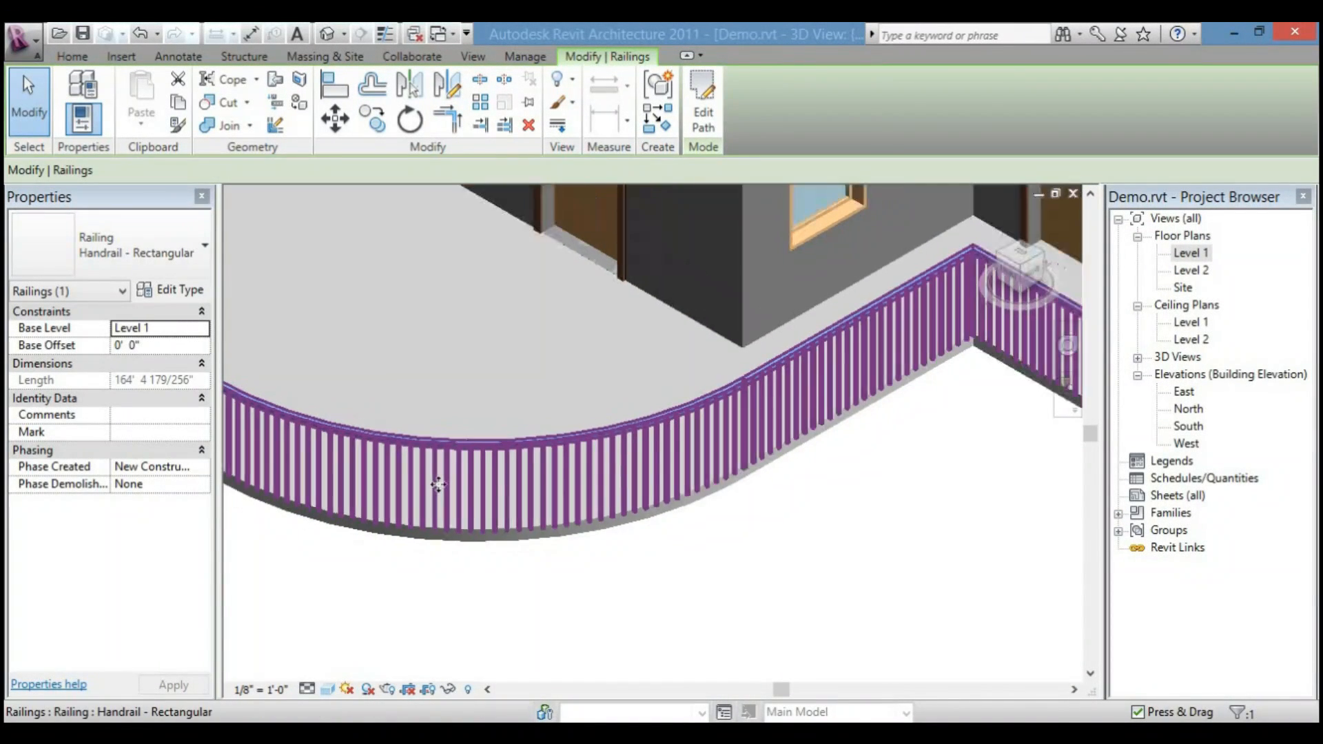
left_click(166, 295)
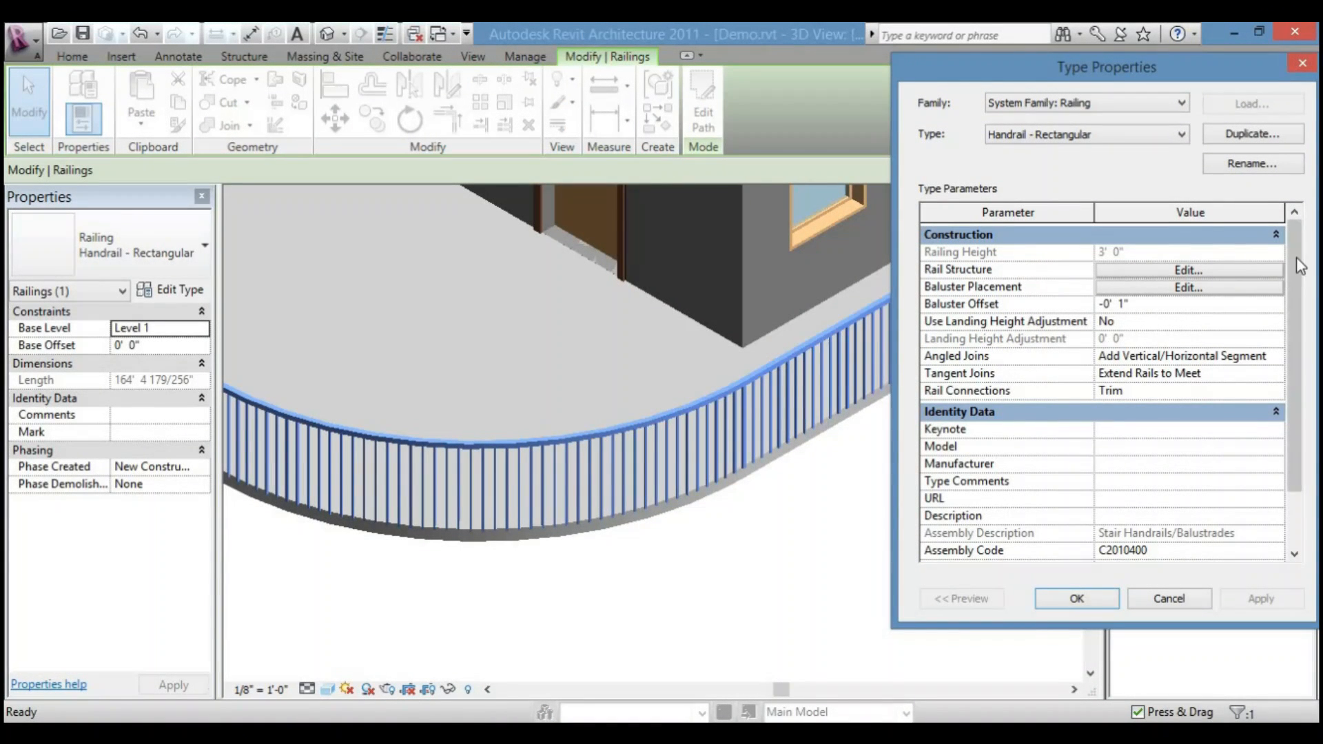
left_click_drag(1296, 266, 1310, 296)
left_click(1307, 69)
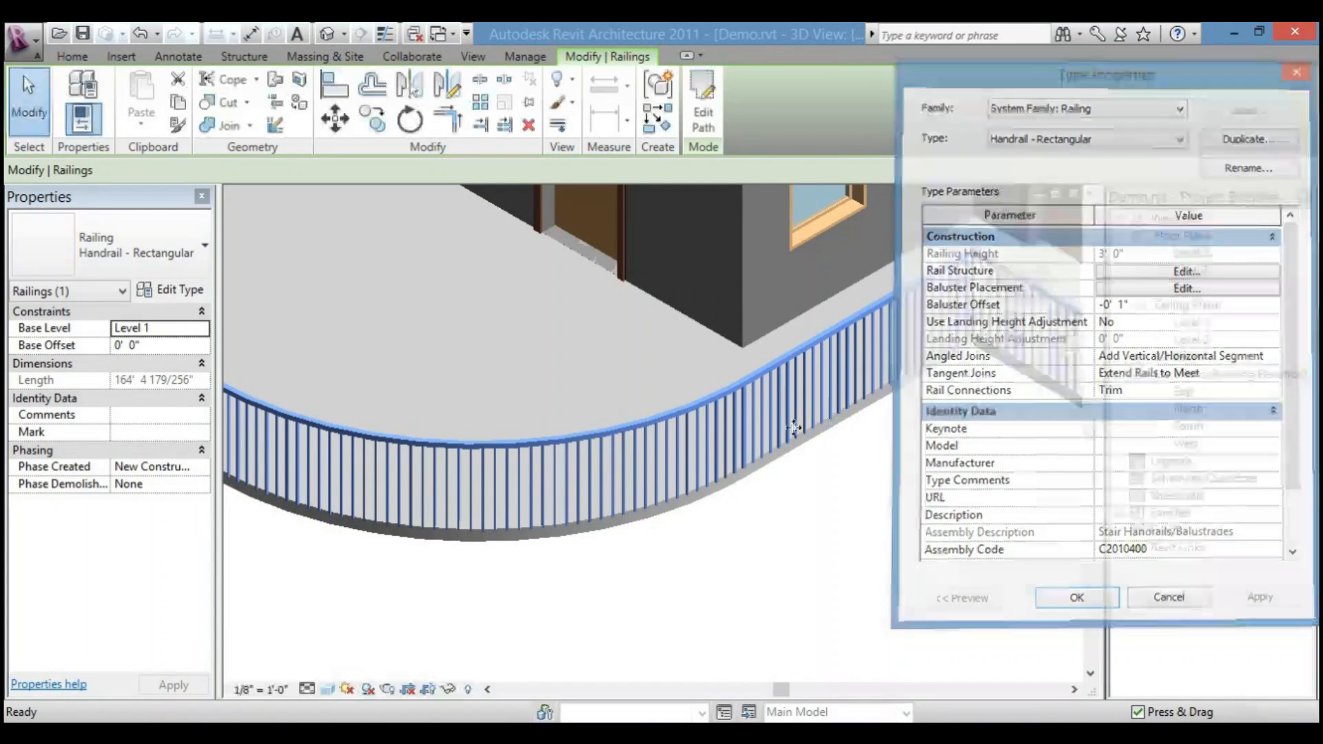
- Open the rail structure of the curved floor slab railing's Handrail - Rectangular type for editing
scroll(762, 419, "up", 4)
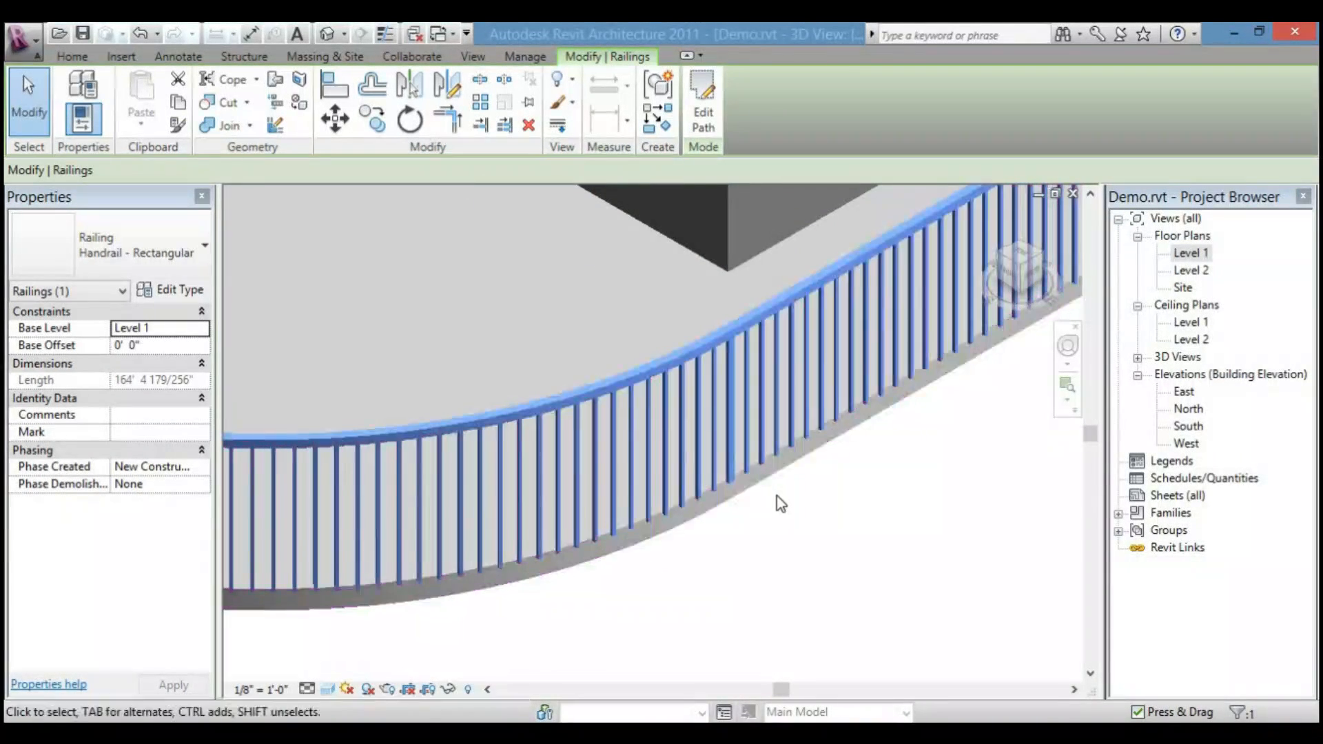
left_click(832, 502)
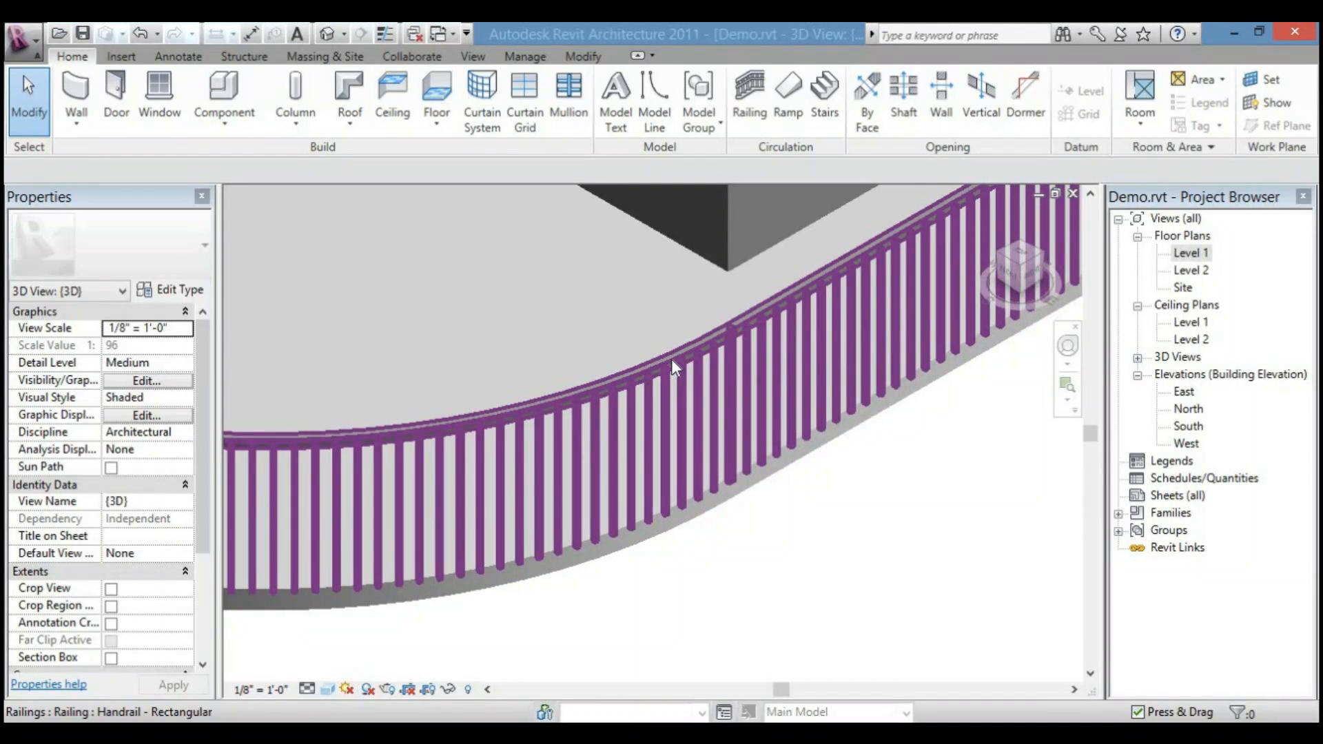
left_click(671, 358)
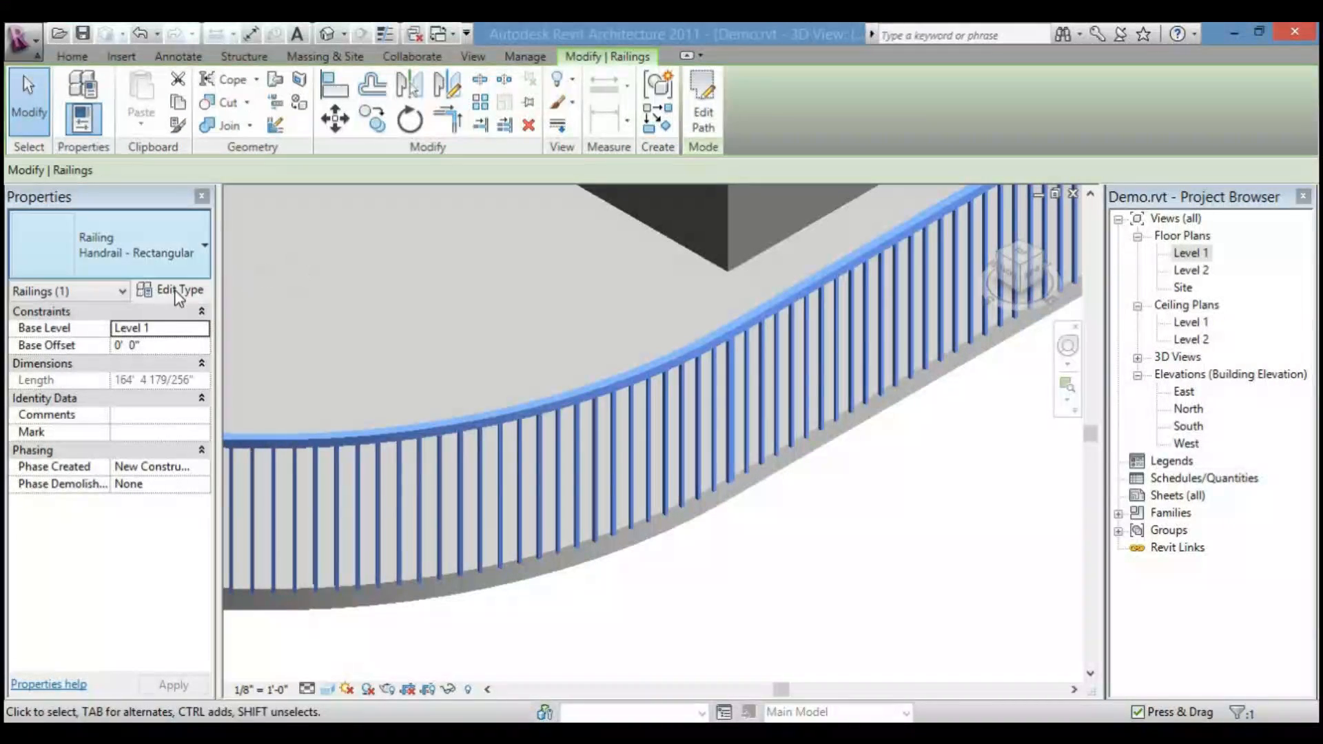
left_click(177, 291)
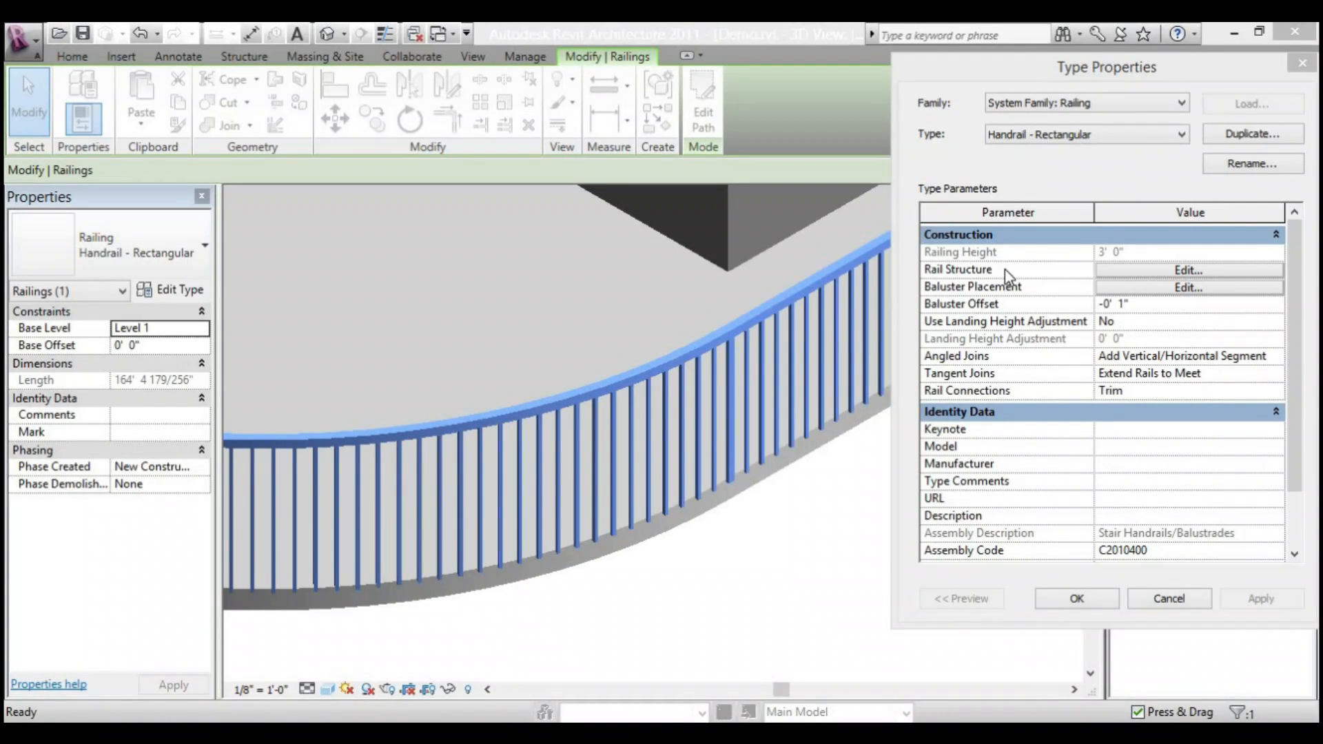
left_click(1123, 273)
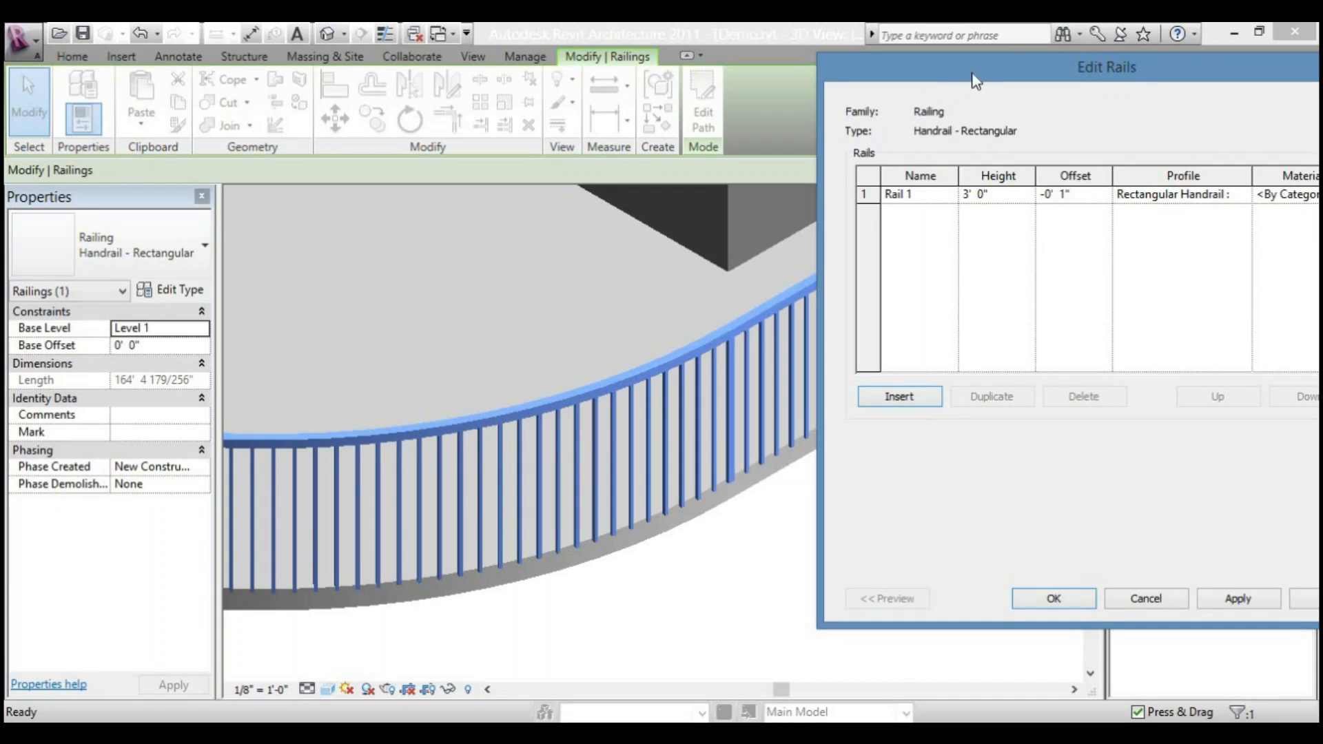
left_click_drag(947, 74, 847, 64)
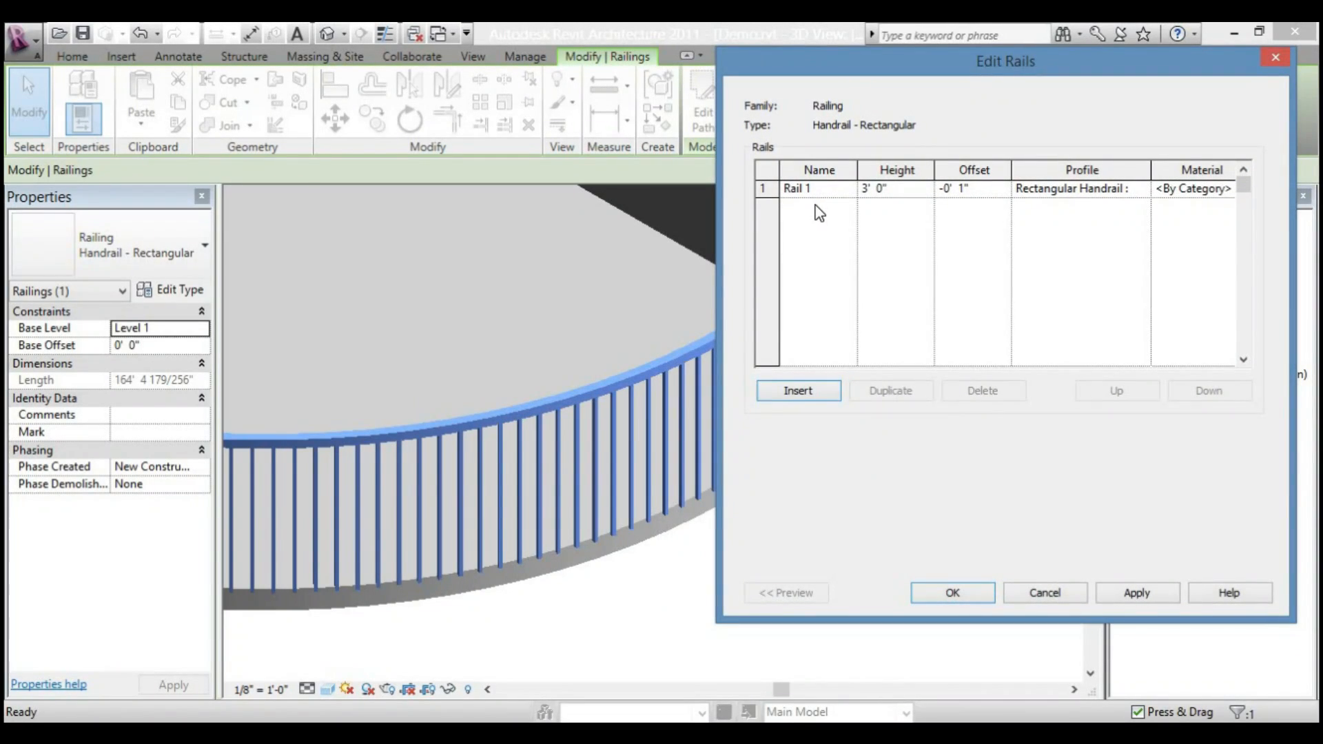
- Go through Rail 1's name, height and offset fields and set its profile to Circular Handrail : 1"
left_click(862, 190)
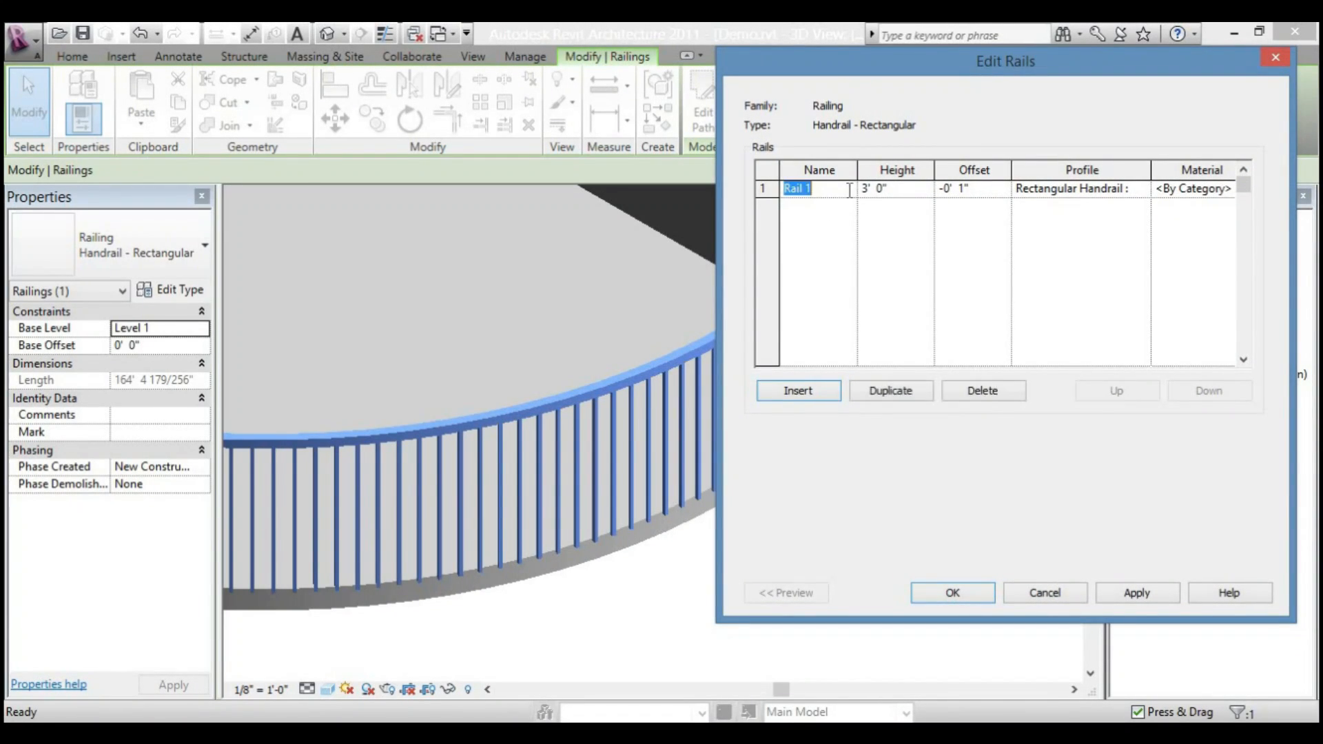
left_click(926, 191)
double_click(925, 191)
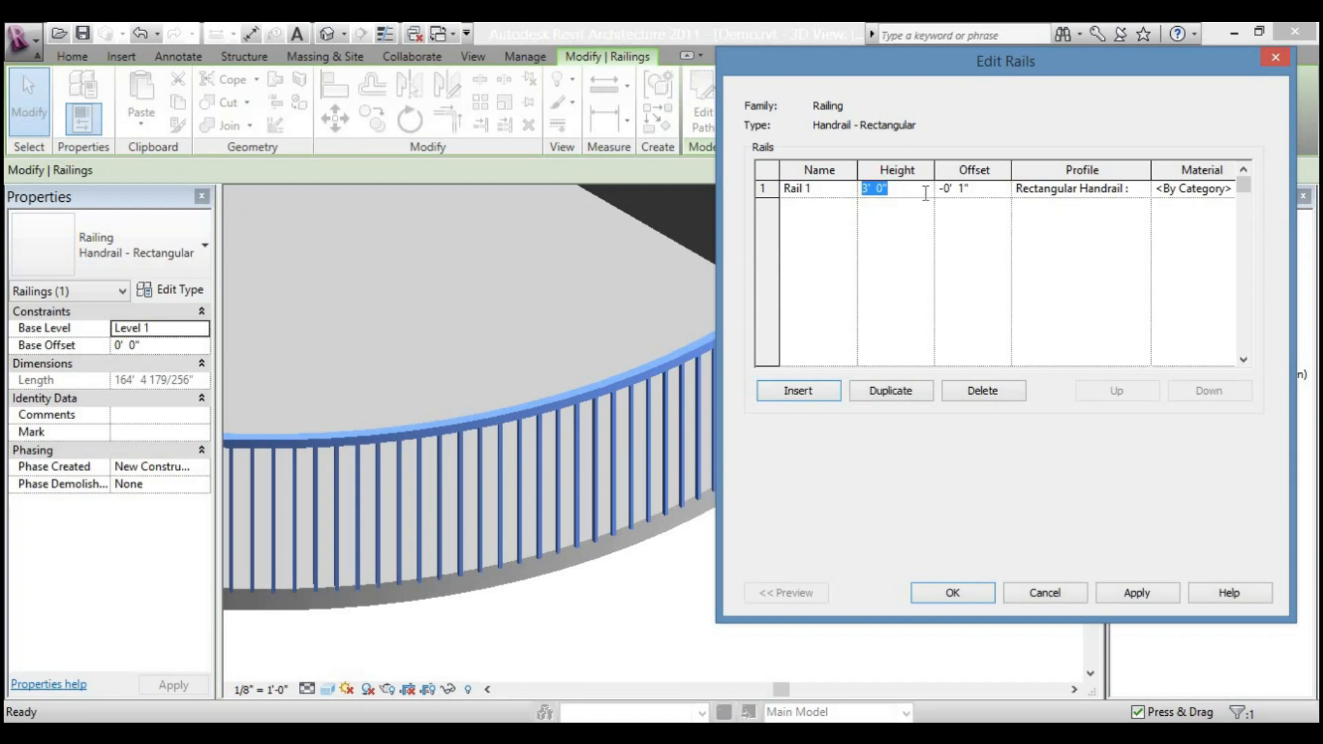
left_click(983, 196)
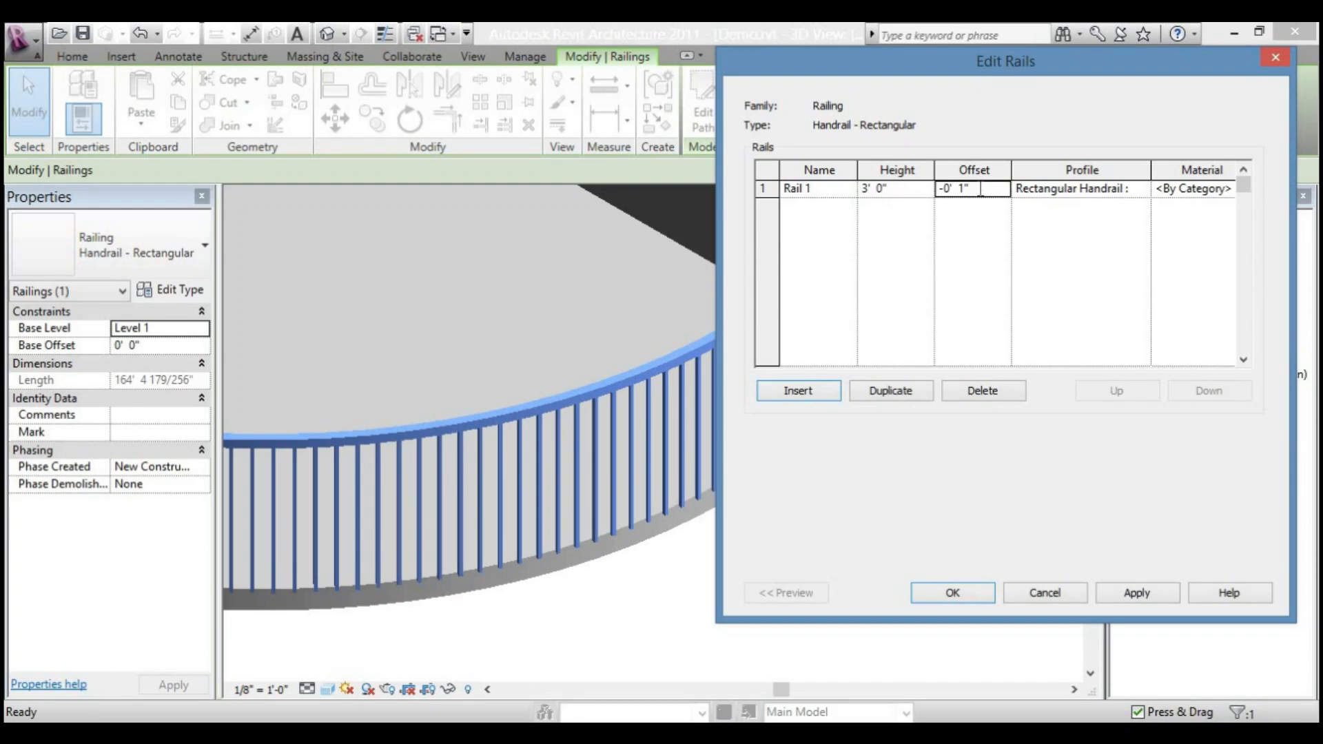
left_click(1148, 190)
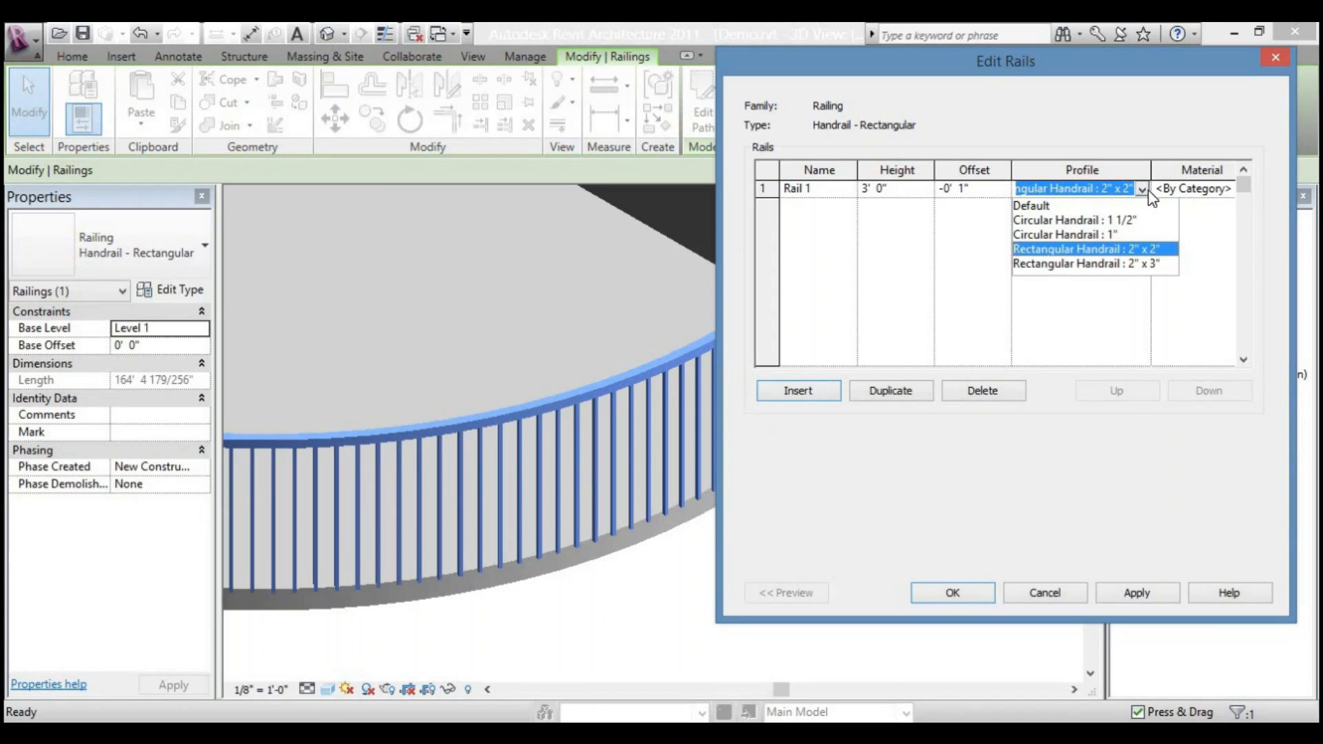
left_click(1111, 234)
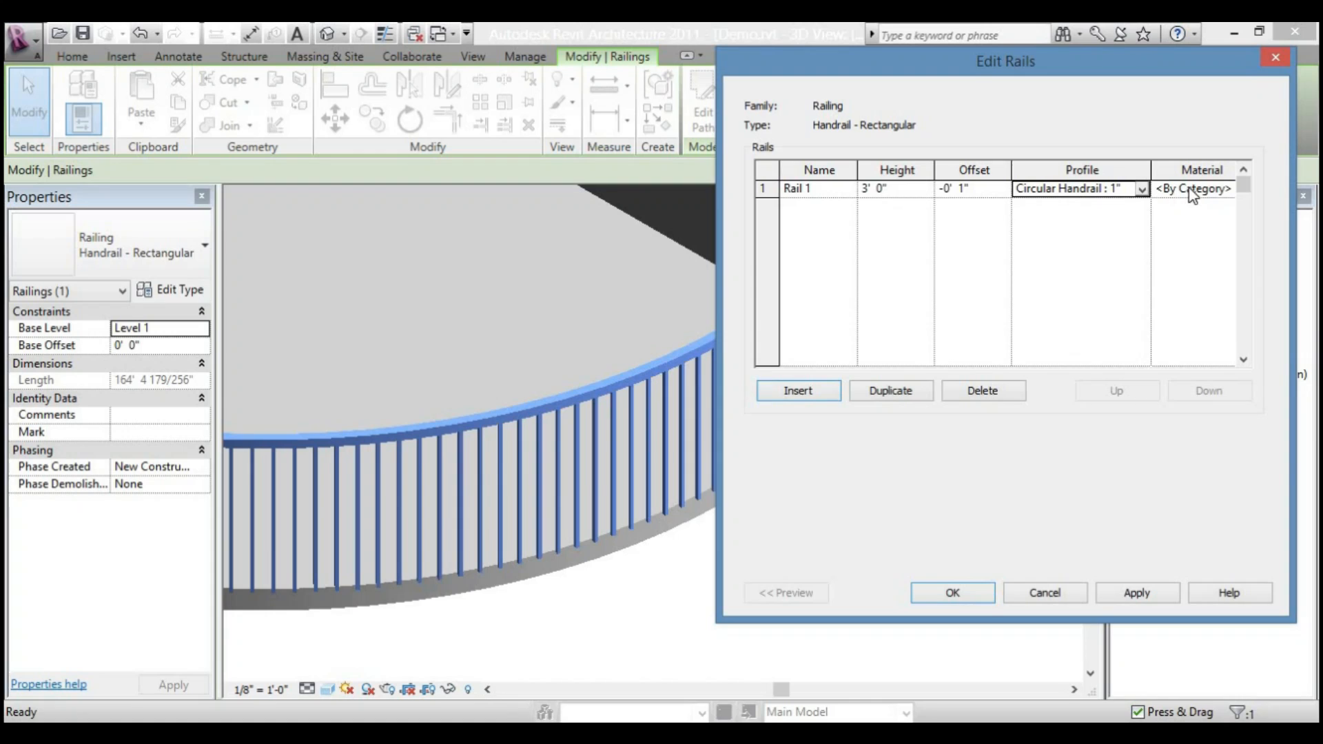
- Assign the Acoustic Ceiling Tile 24" x 24" material to Rail 1, with its render appearance replaced by Stainless - Polished from Metal - Steel
left_click(1221, 193)
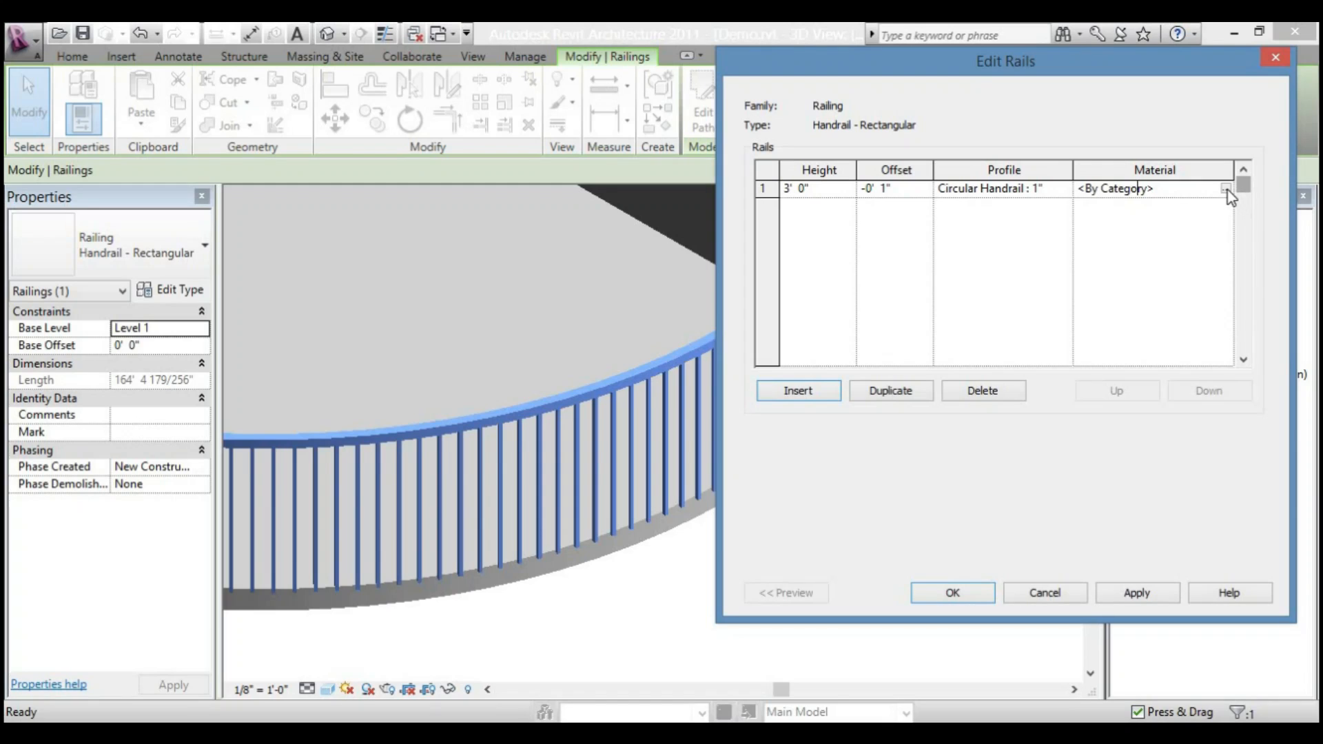
left_click(1226, 189)
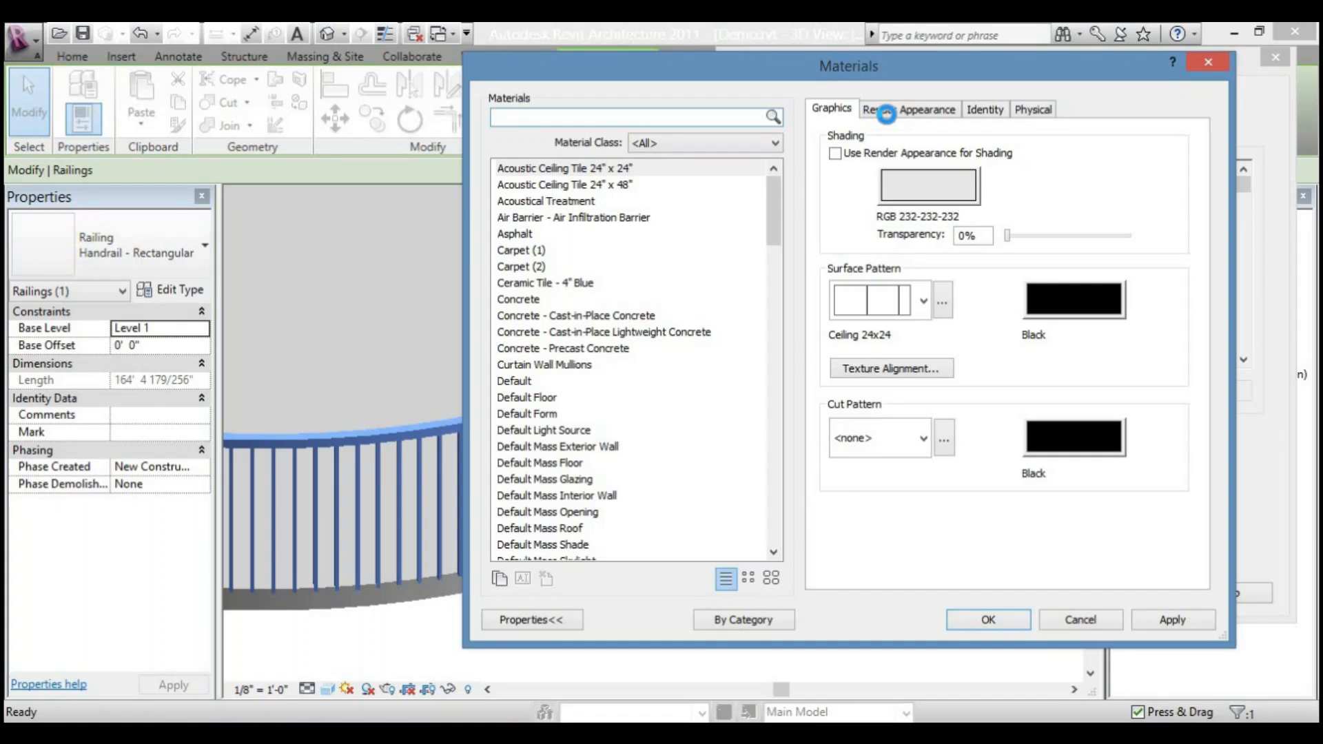
left_click(888, 111)
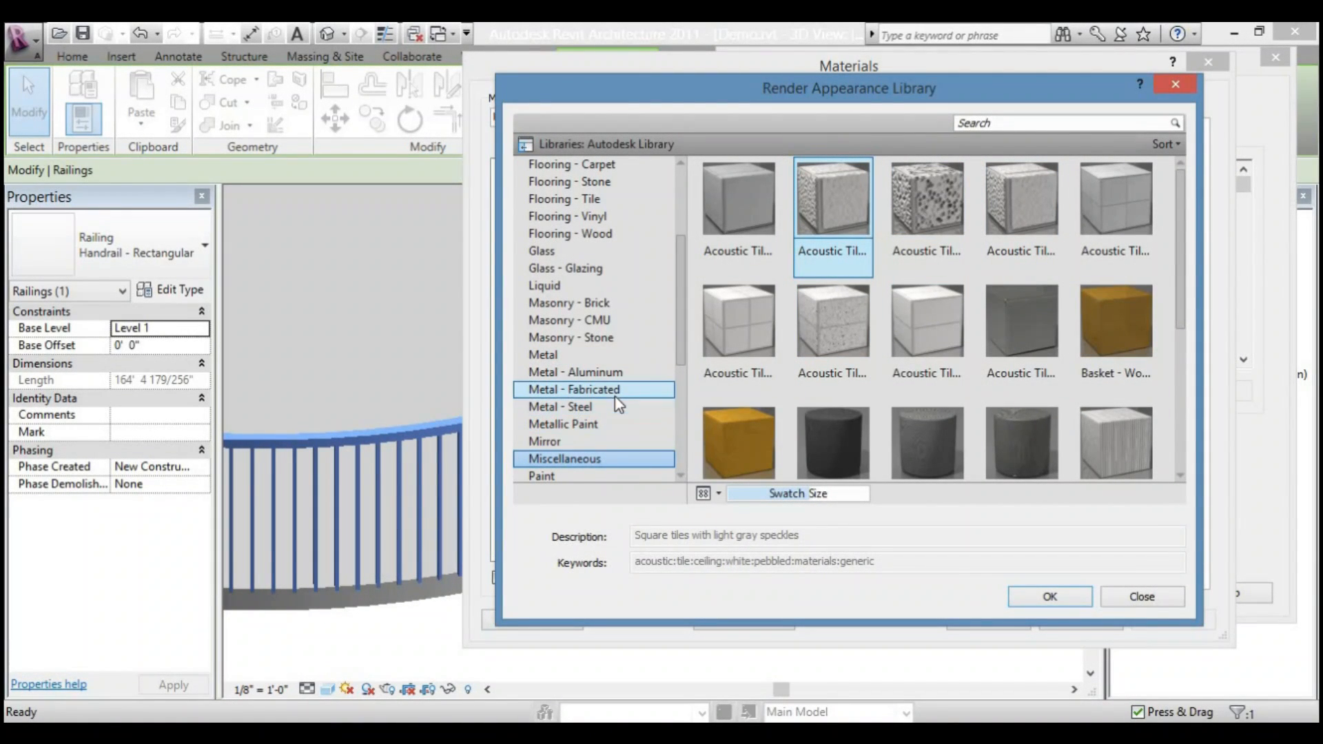
left_click(618, 409)
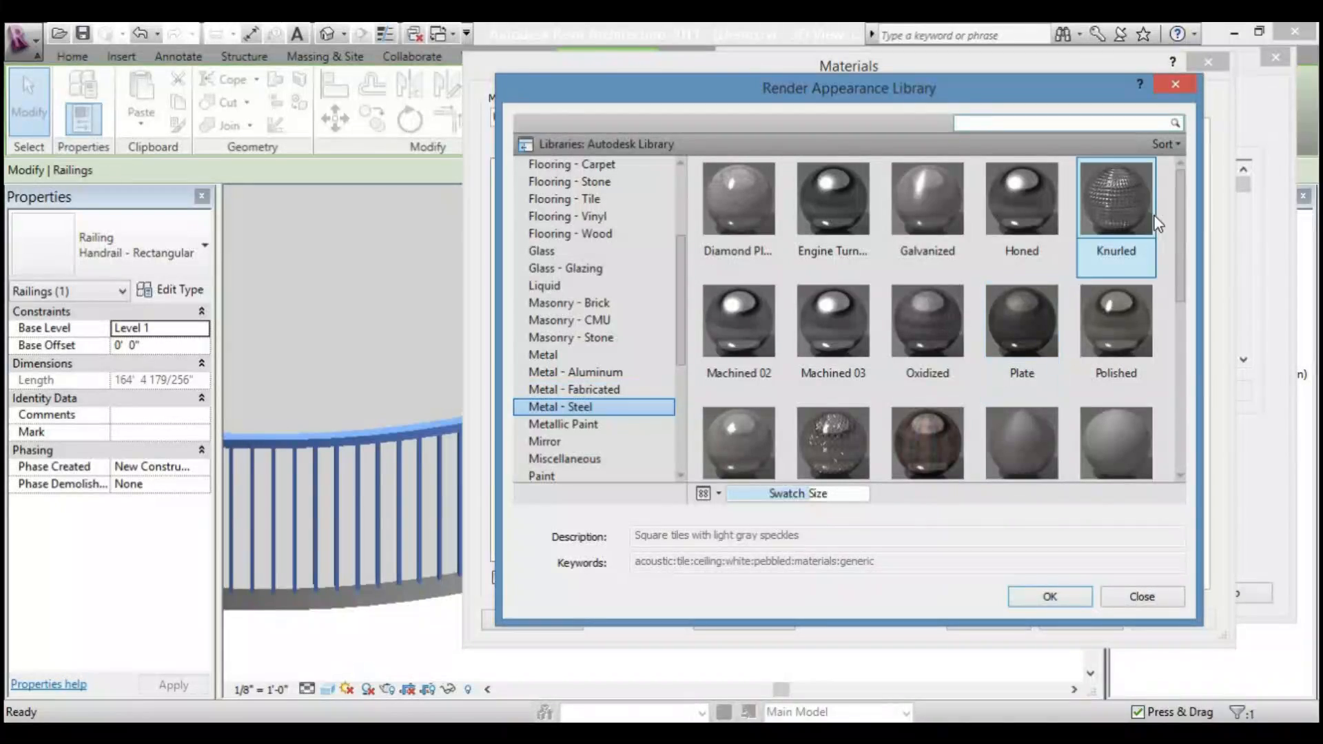
left_click_drag(1180, 180, 1198, 313)
left_click(1139, 287)
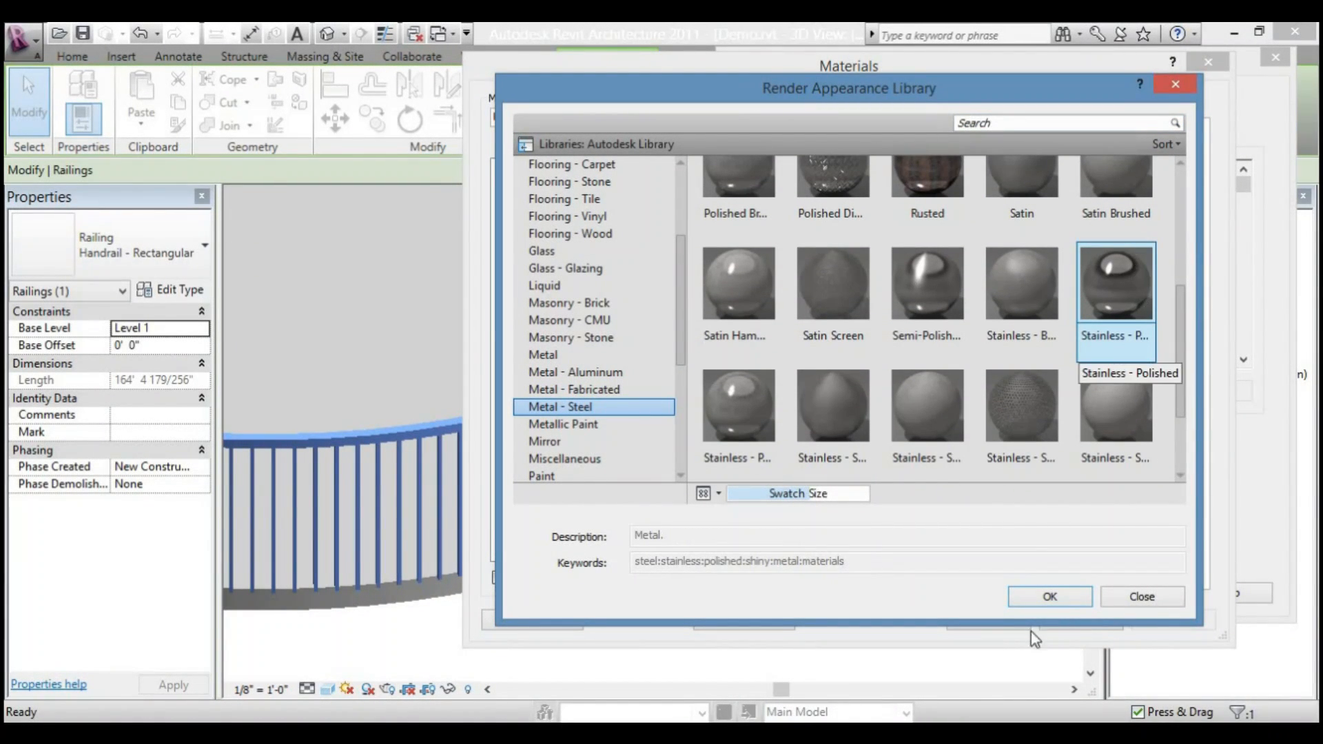
left_click(1052, 597)
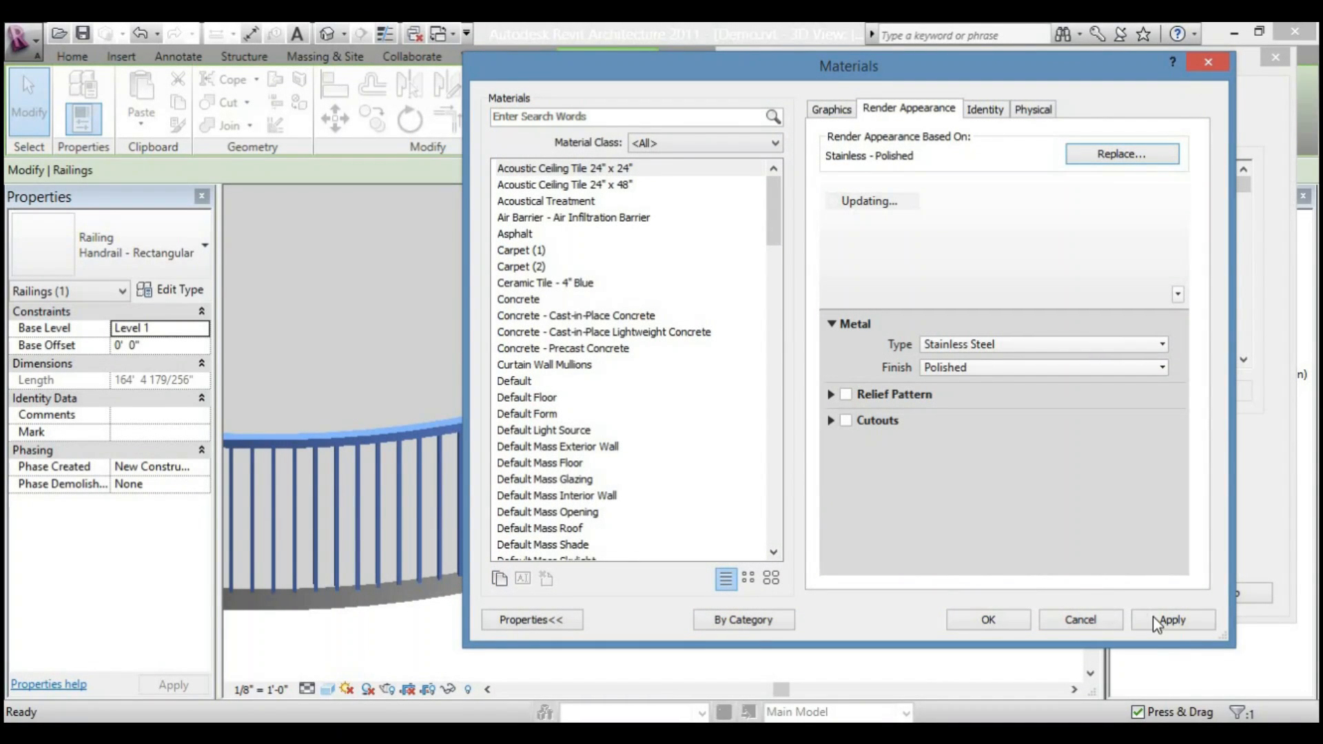
left_click(1158, 623)
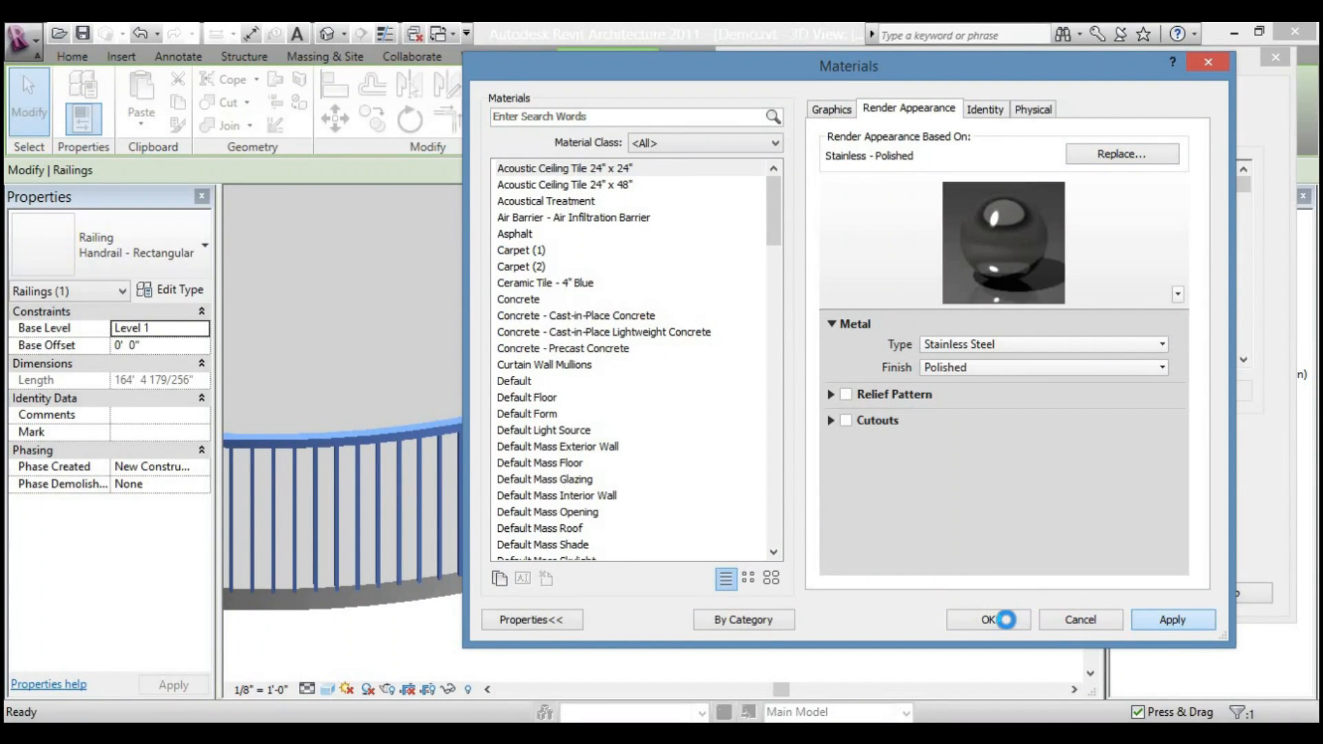
left_click(1004, 622)
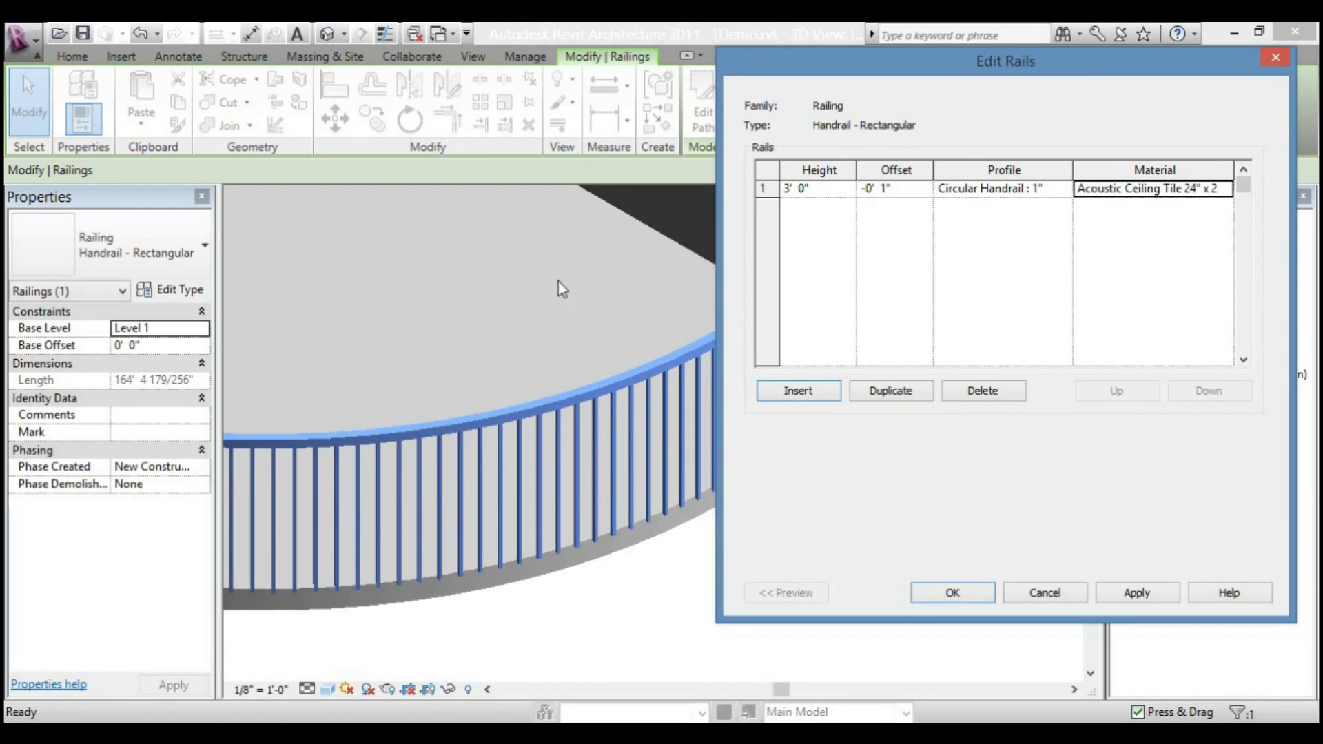
- Insert a second rail in the rail structure with a height of 1' 6" and an offset of -0' 1"
left_click(777, 391)
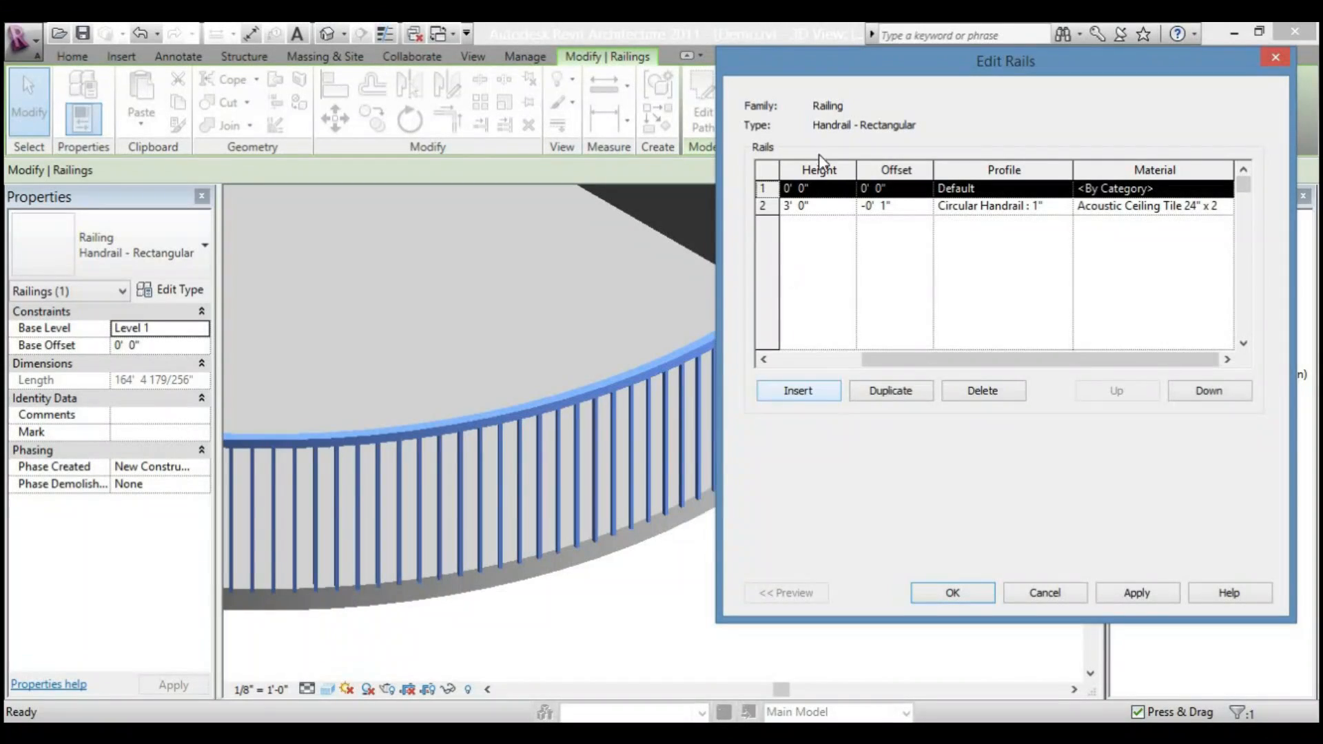
left_click(828, 188)
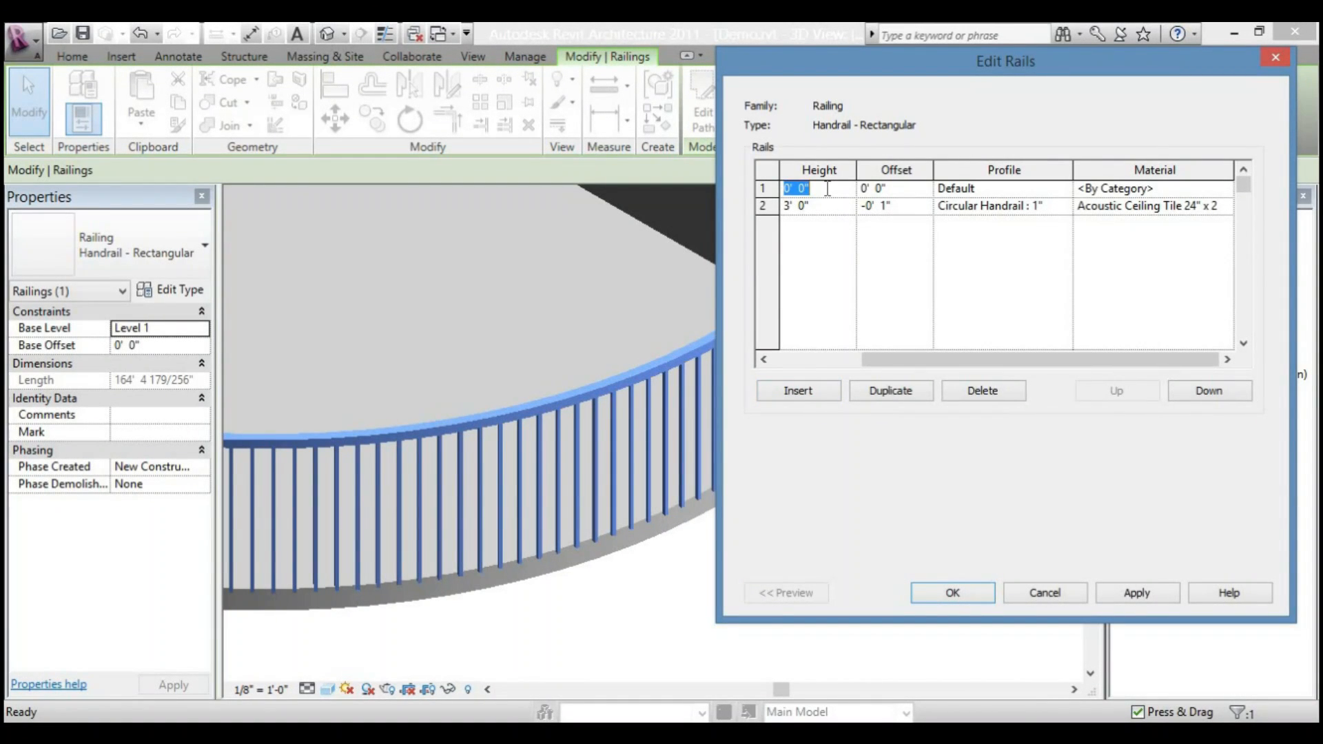
type("1' 6\"")
left_click(903, 191)
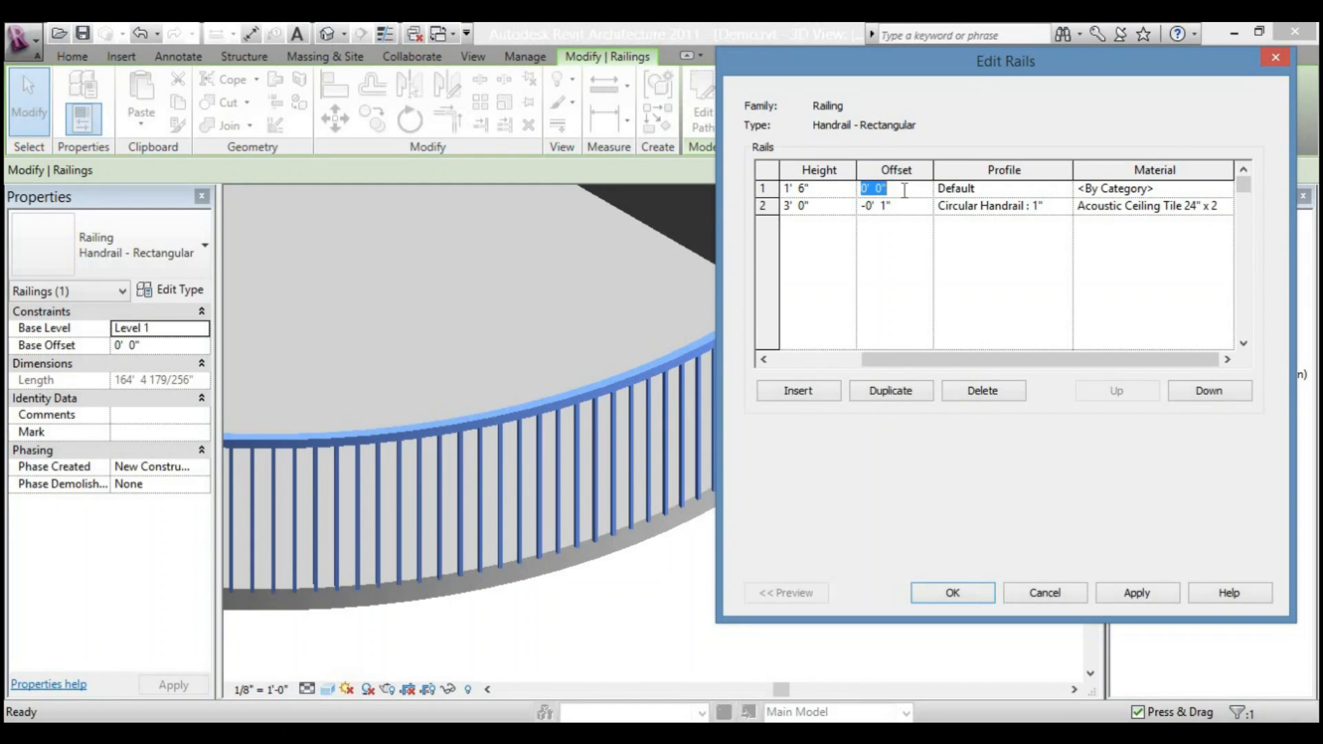
type("-1\"")
left_click(916, 207)
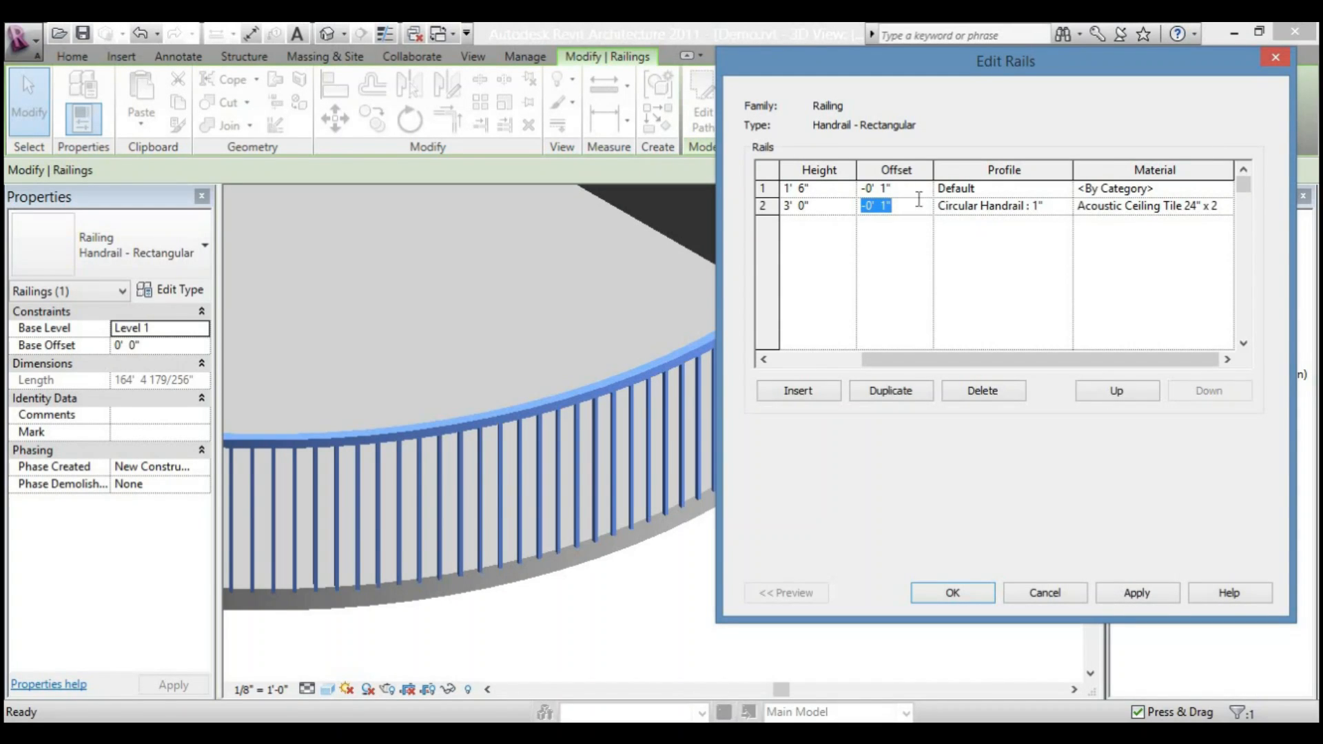
- Set the new rail's profile to Rectangular Handrail : 2" x 3"
left_click(1049, 185)
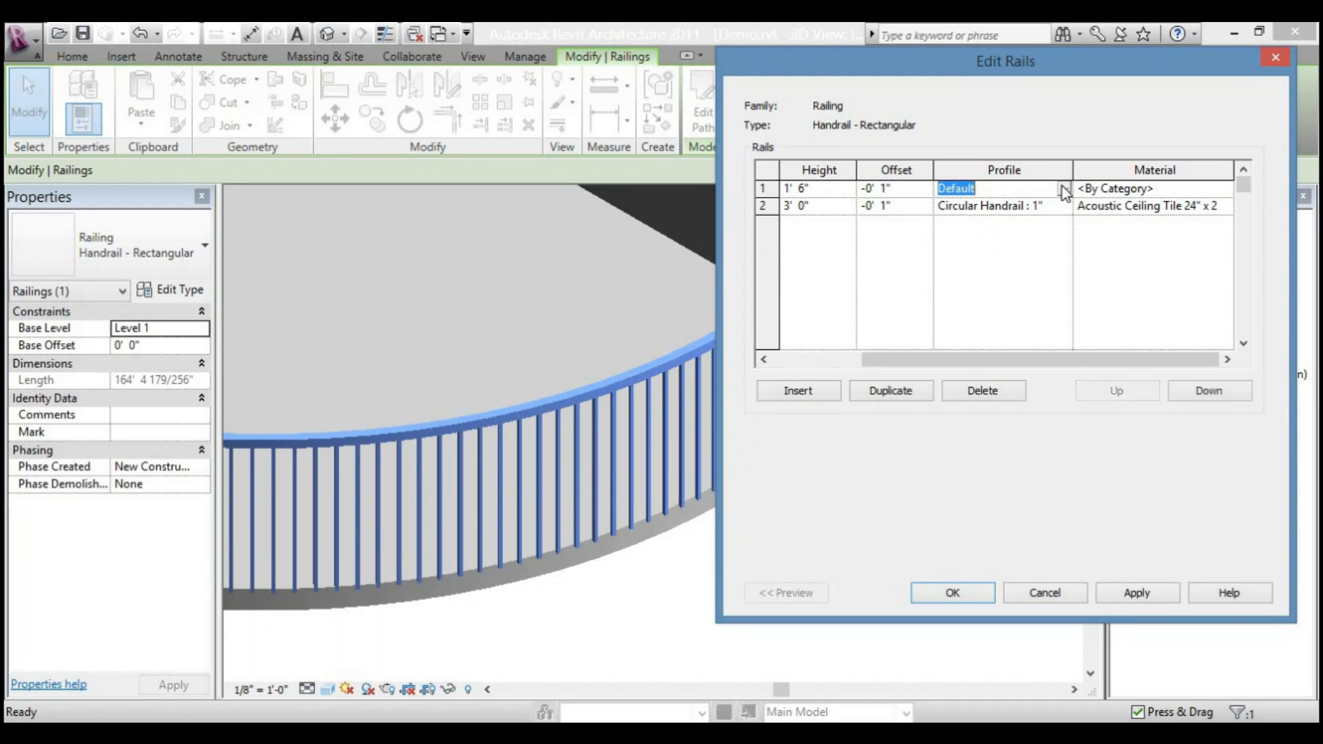
left_click(1065, 188)
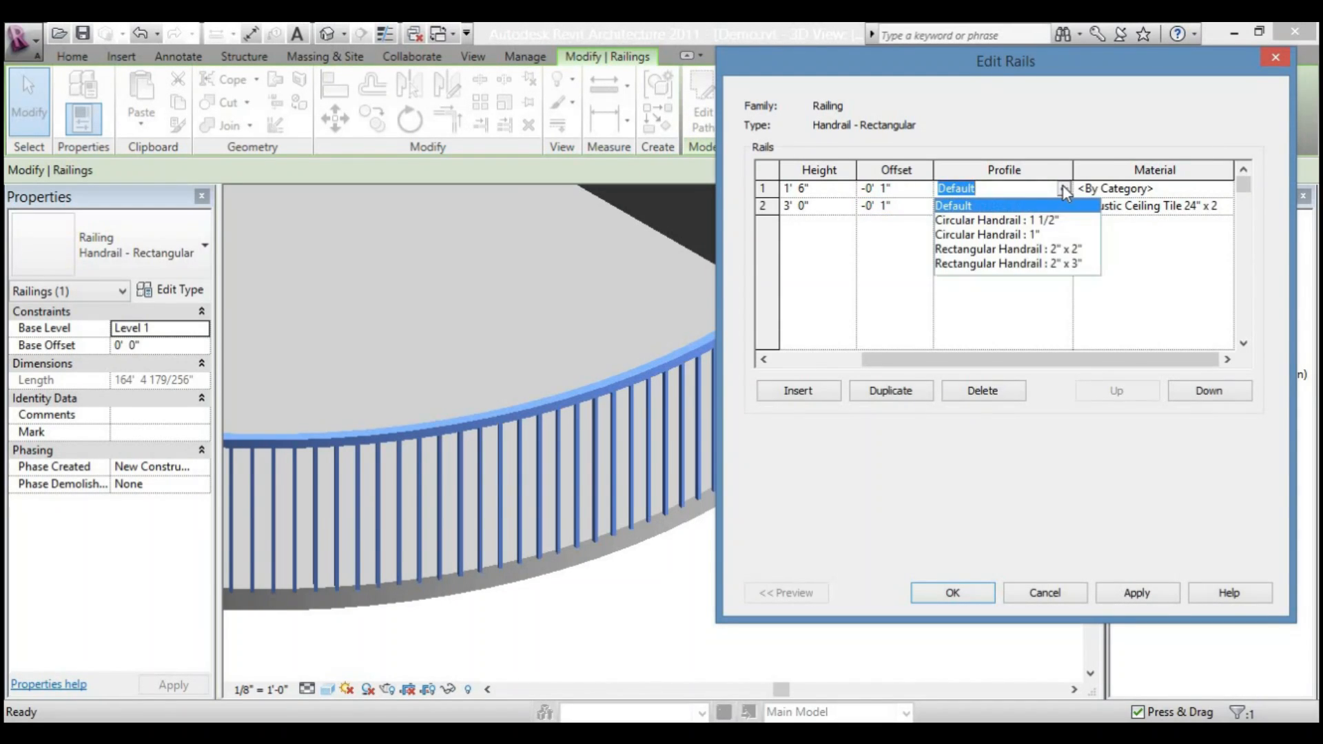
left_click(1016, 264)
- Assign the Acoustic Ceiling Tile 24" x 24" material to the new rail, with its render appearance replaced by Anodized - Blue from Metal - Aluminum
left_click(1216, 188)
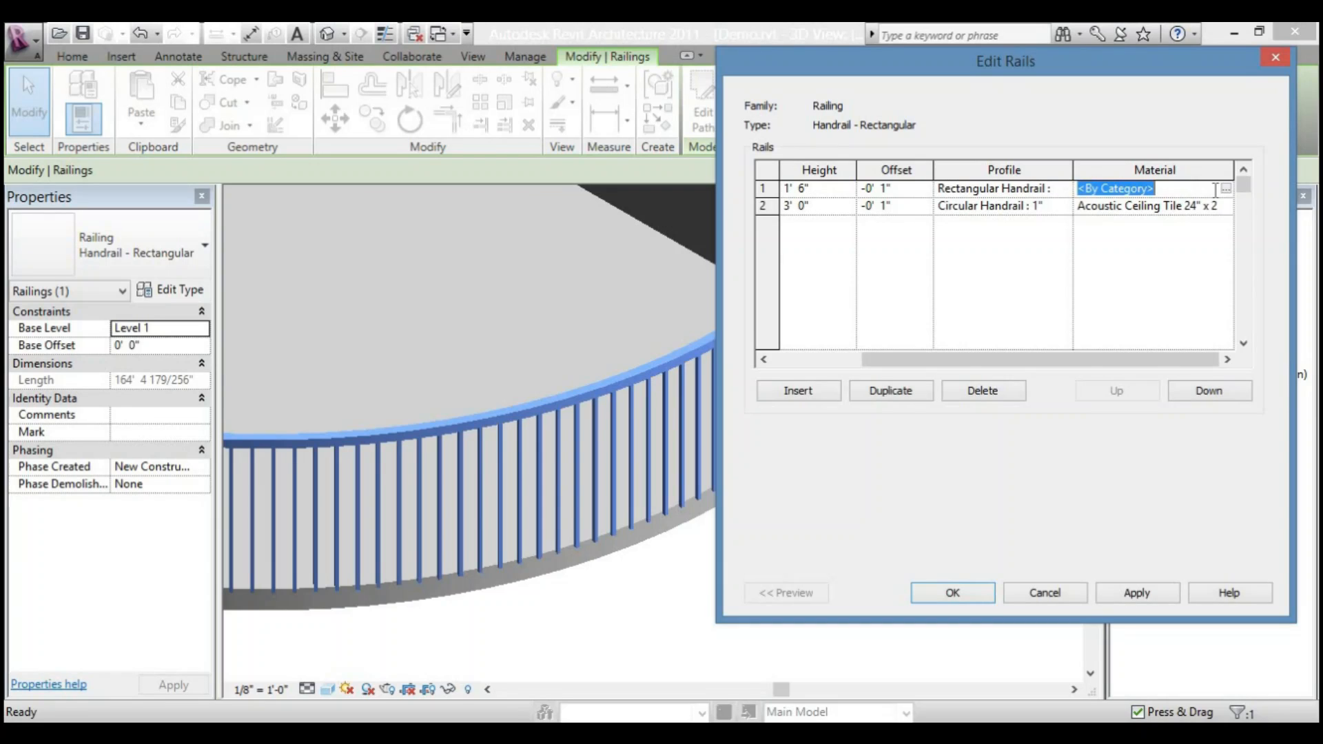
left_click(1226, 189)
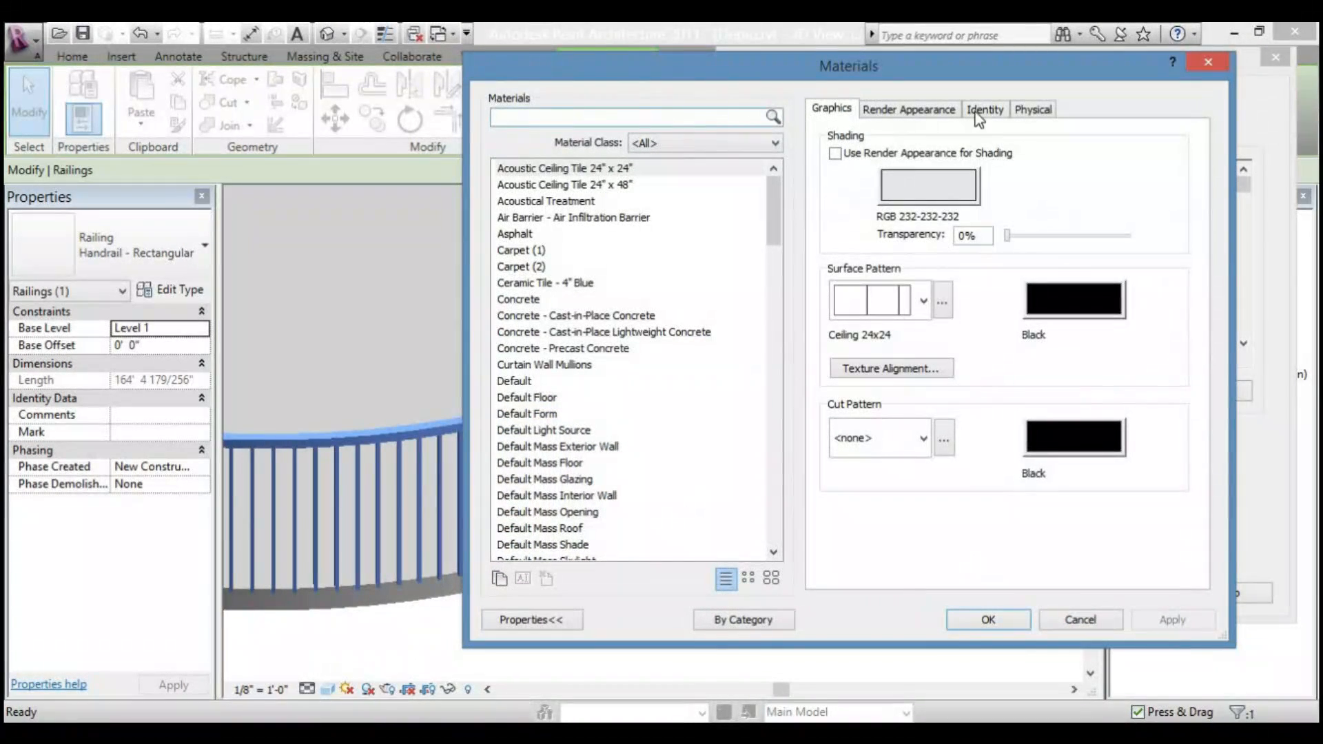
left_click(928, 113)
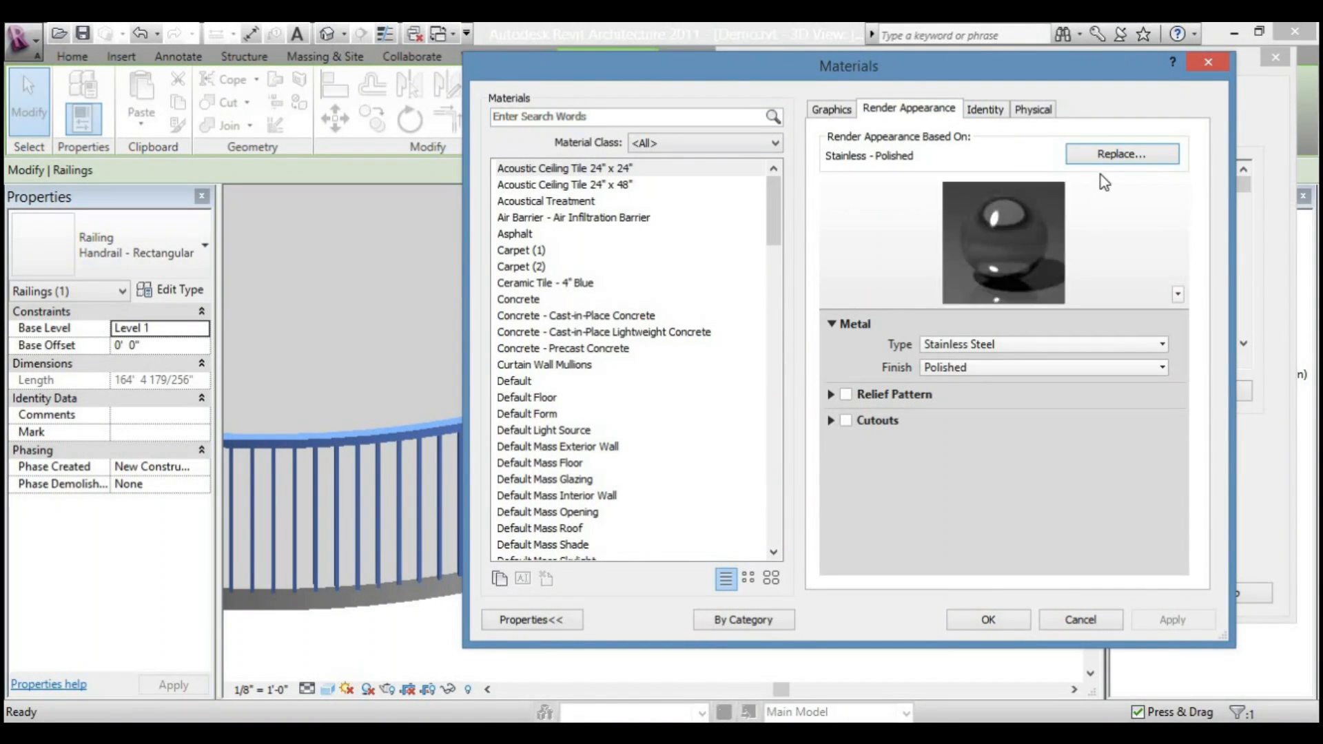
left_click(1113, 156)
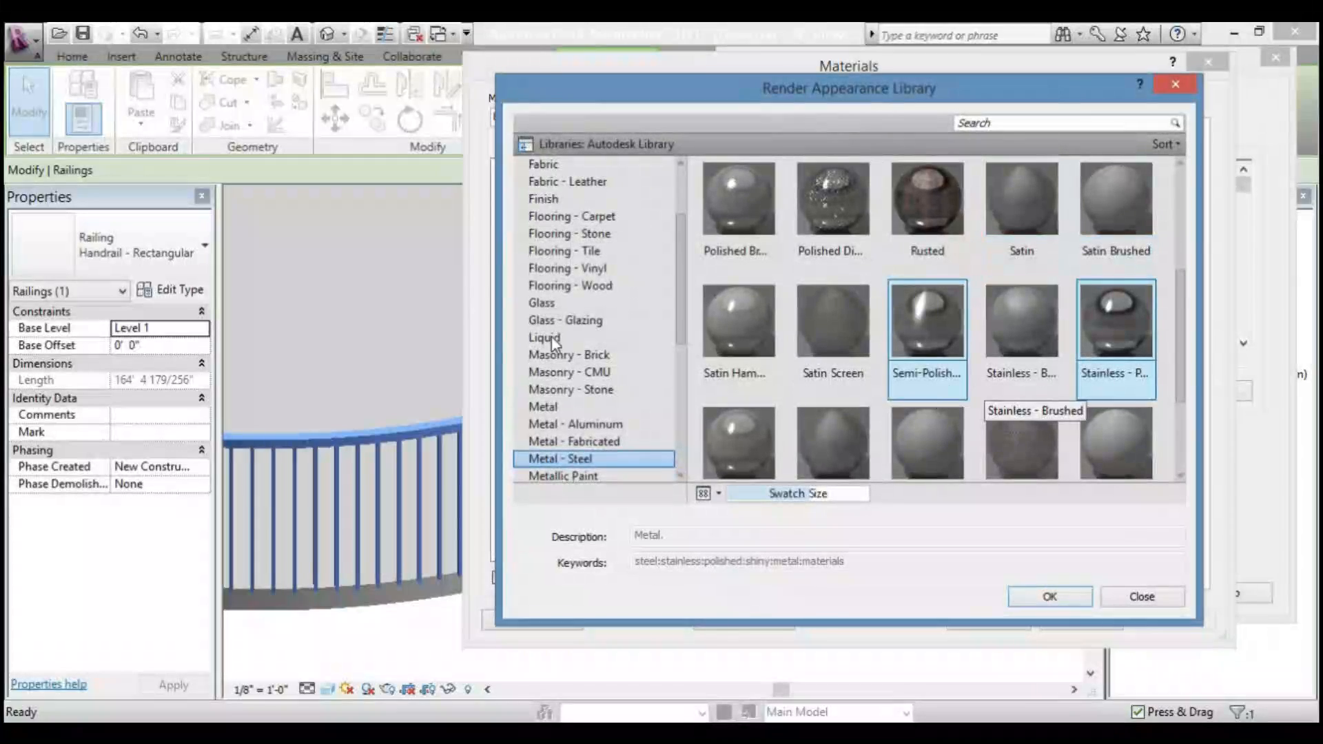
left_click(644, 423)
scroll(1013, 304, "down", 1)
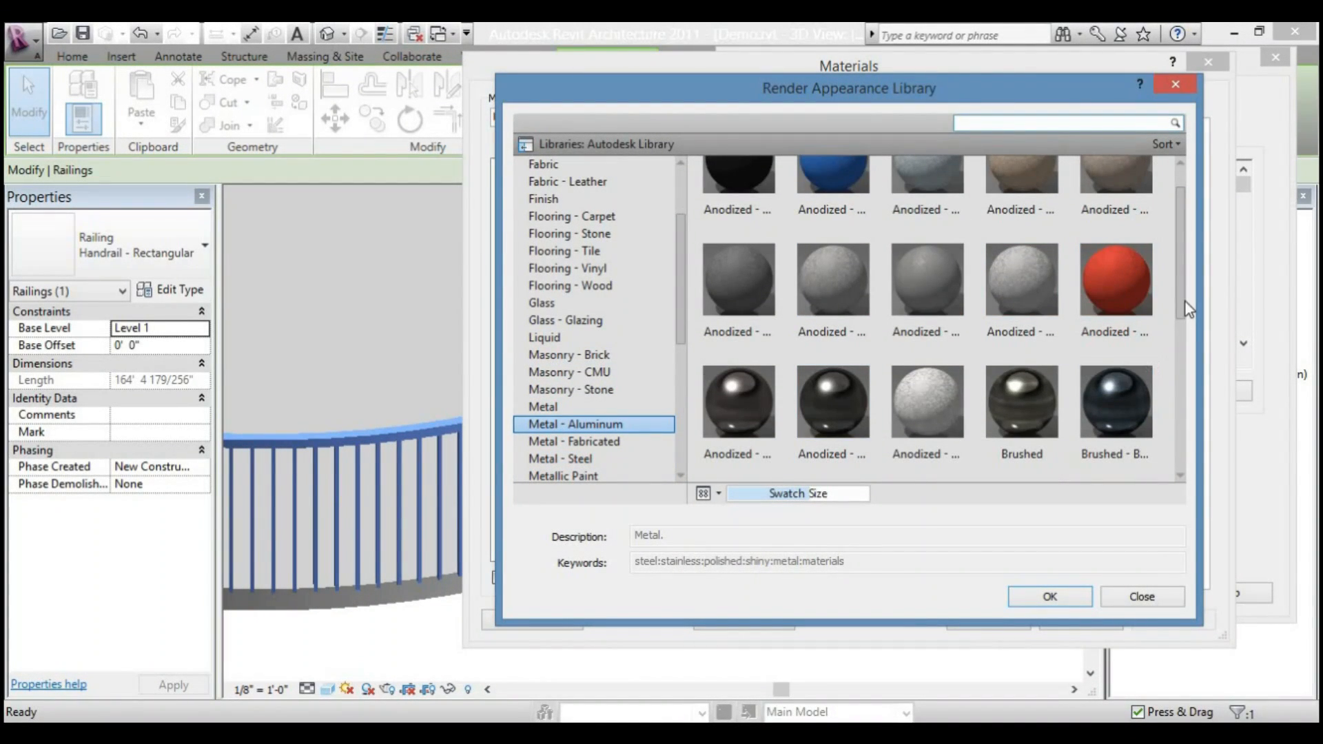
scroll(1177, 262, "up", 1)
left_click(813, 201)
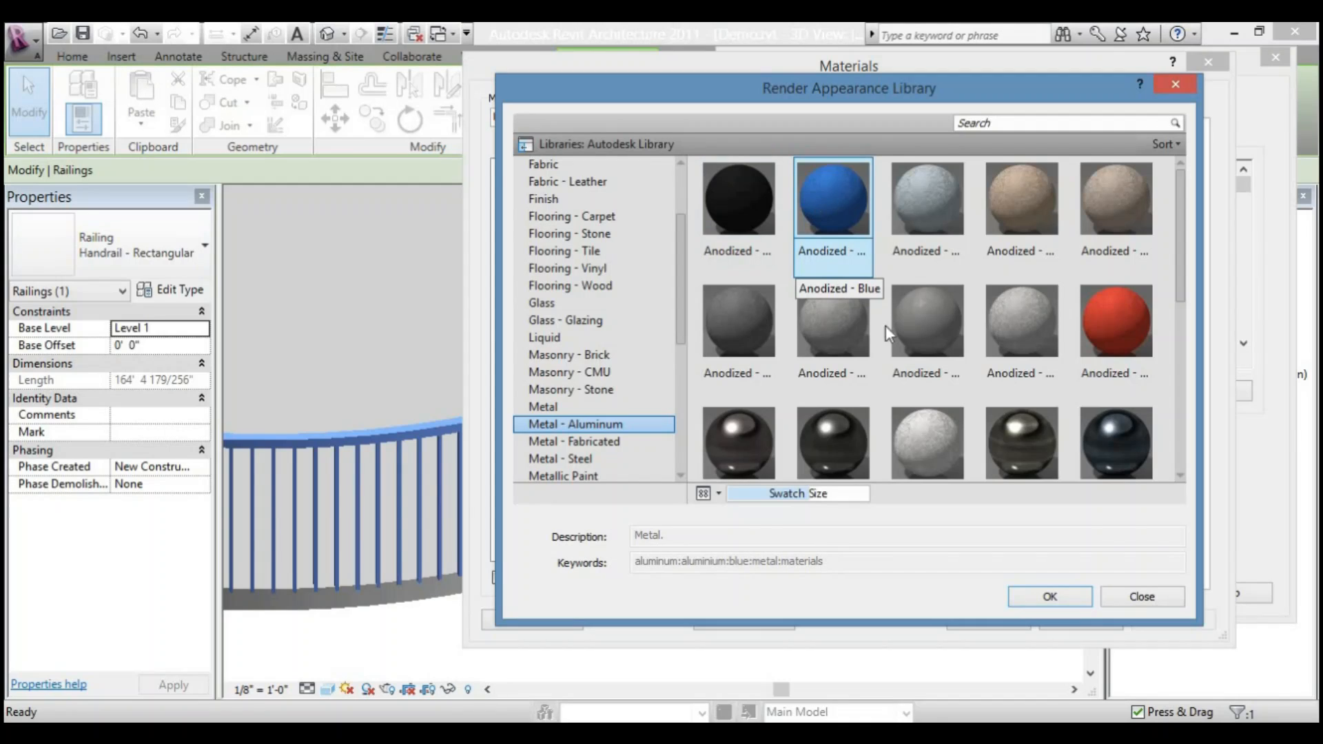
scroll(931, 441, "down", 1)
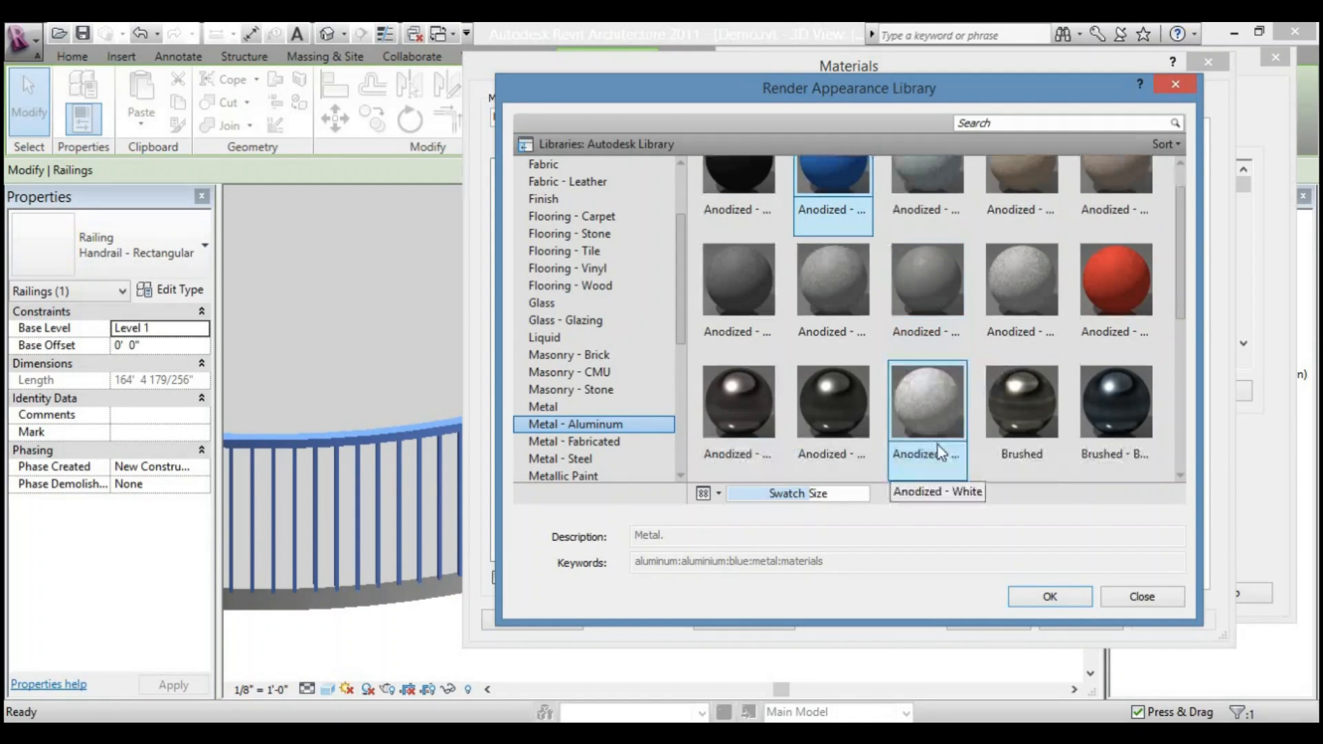
left_click(1060, 602)
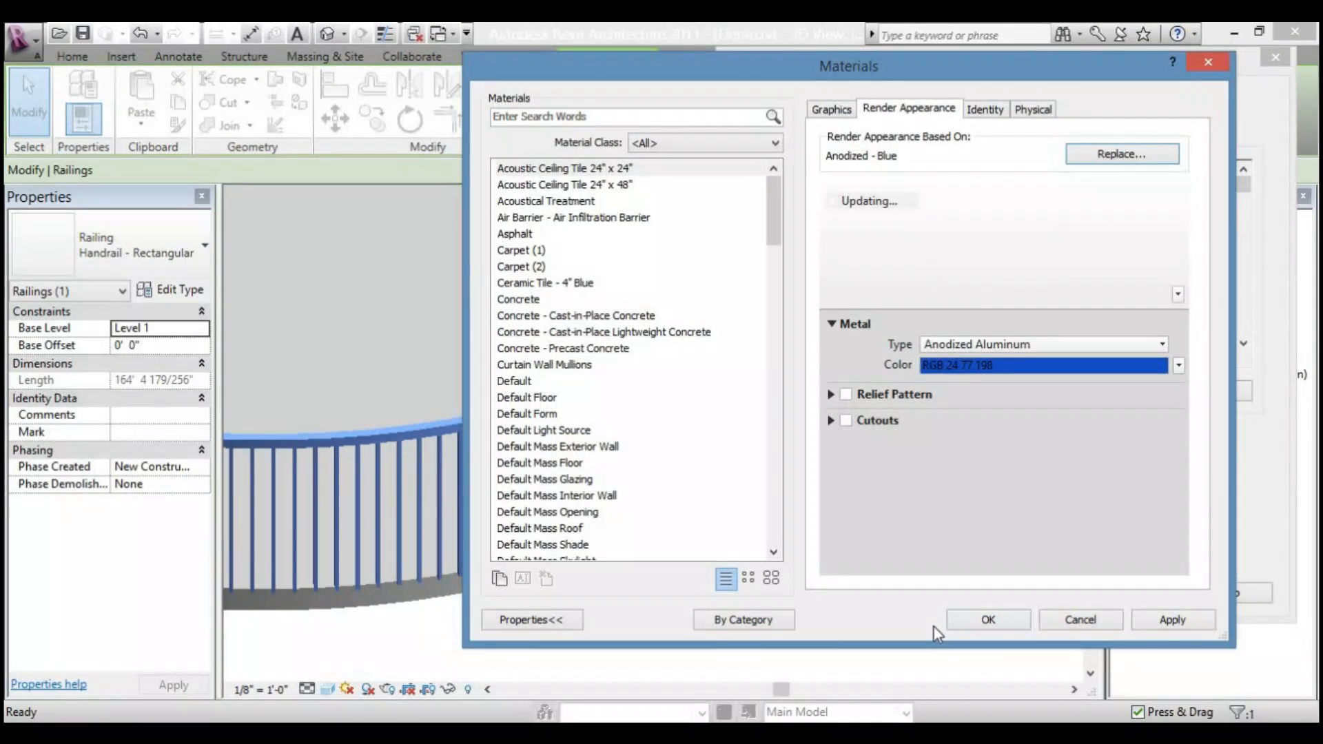
left_click(1162, 625)
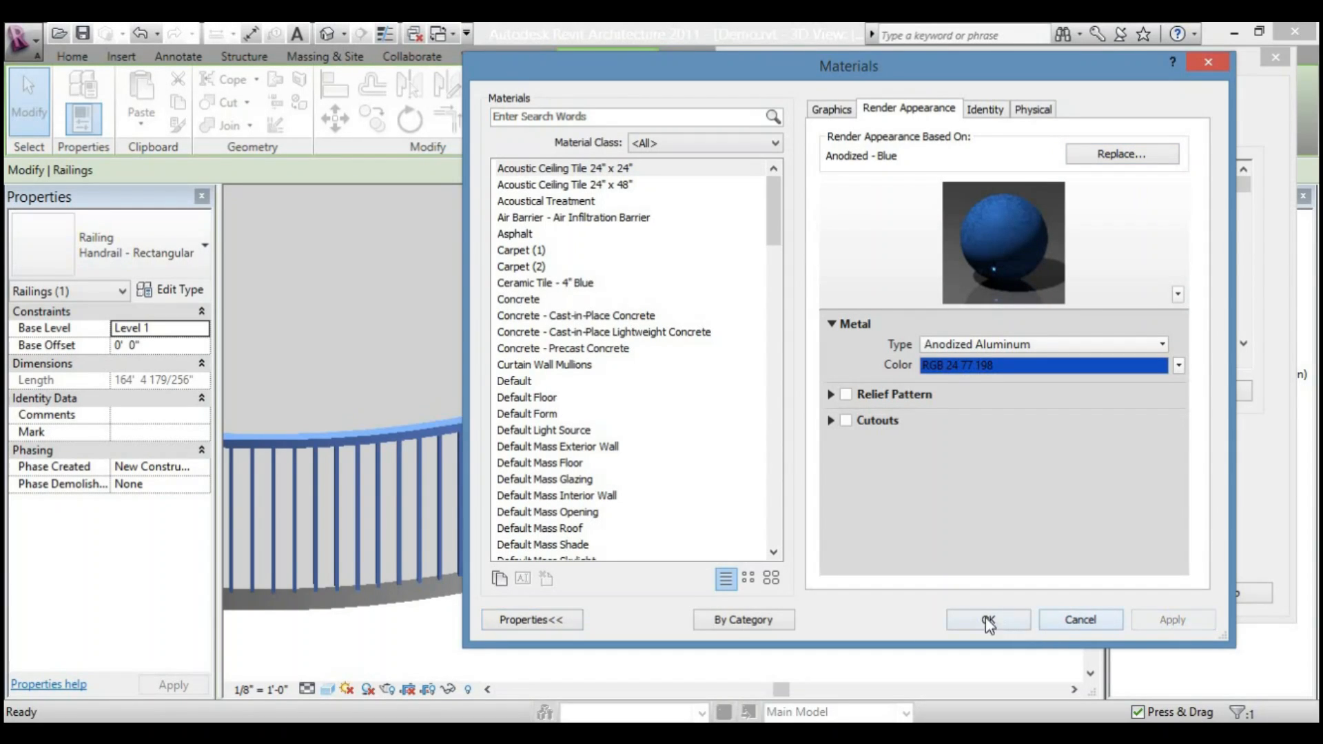
left_click(1006, 622)
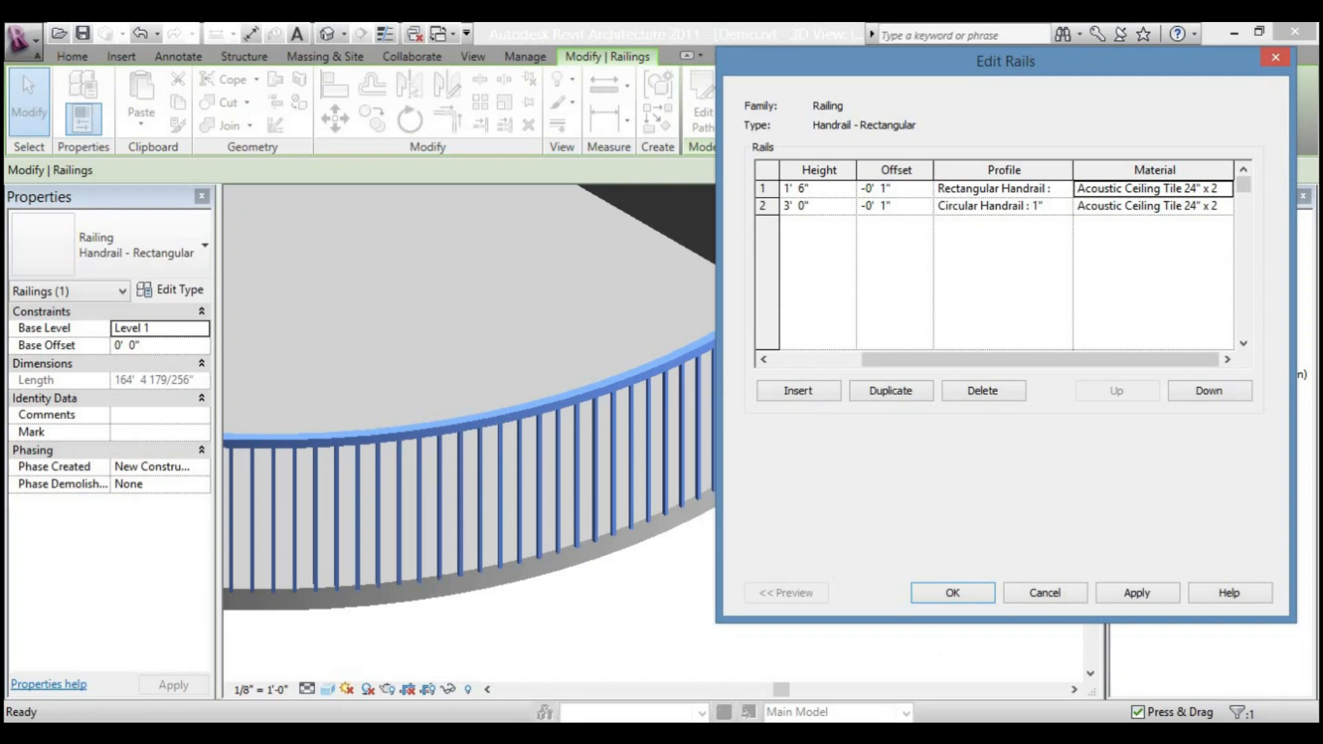
- Apply the edited two-rail structure to the Handrail - Rectangular type and deselect the railing
left_click(1137, 594)
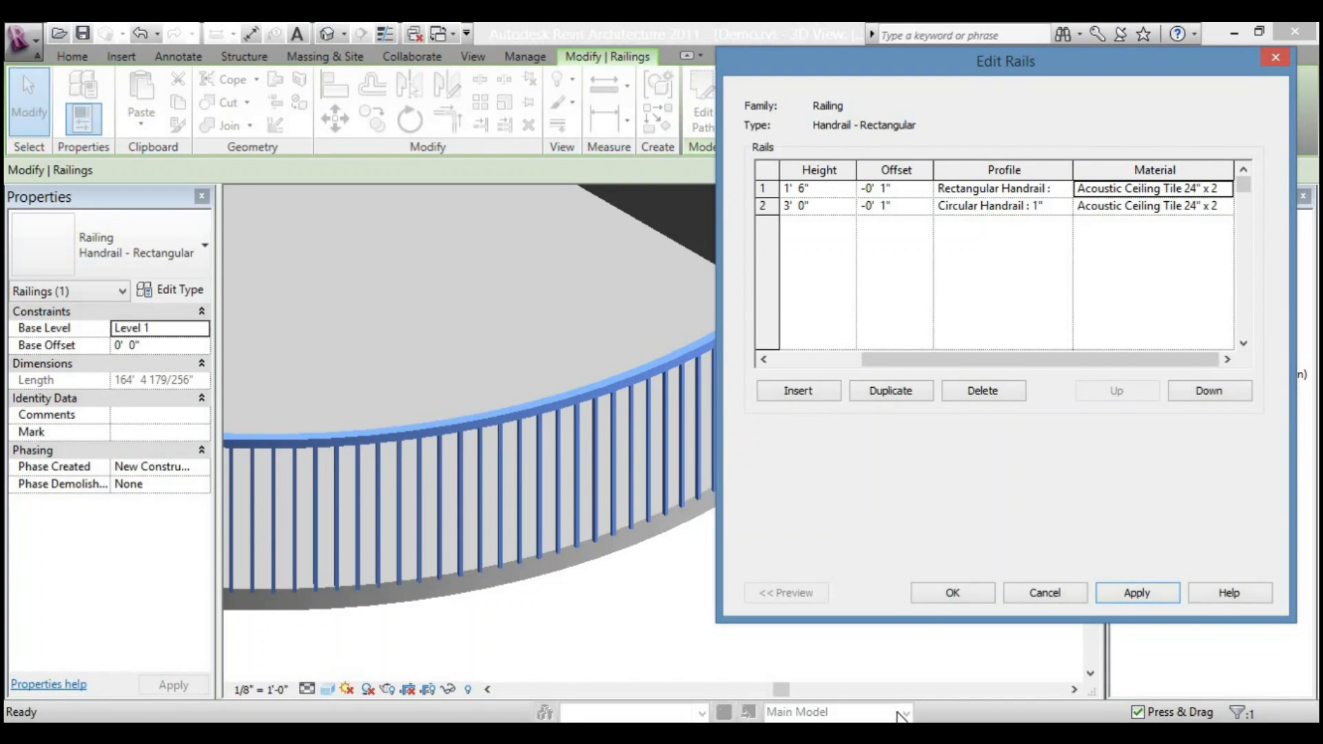
left_click(962, 596)
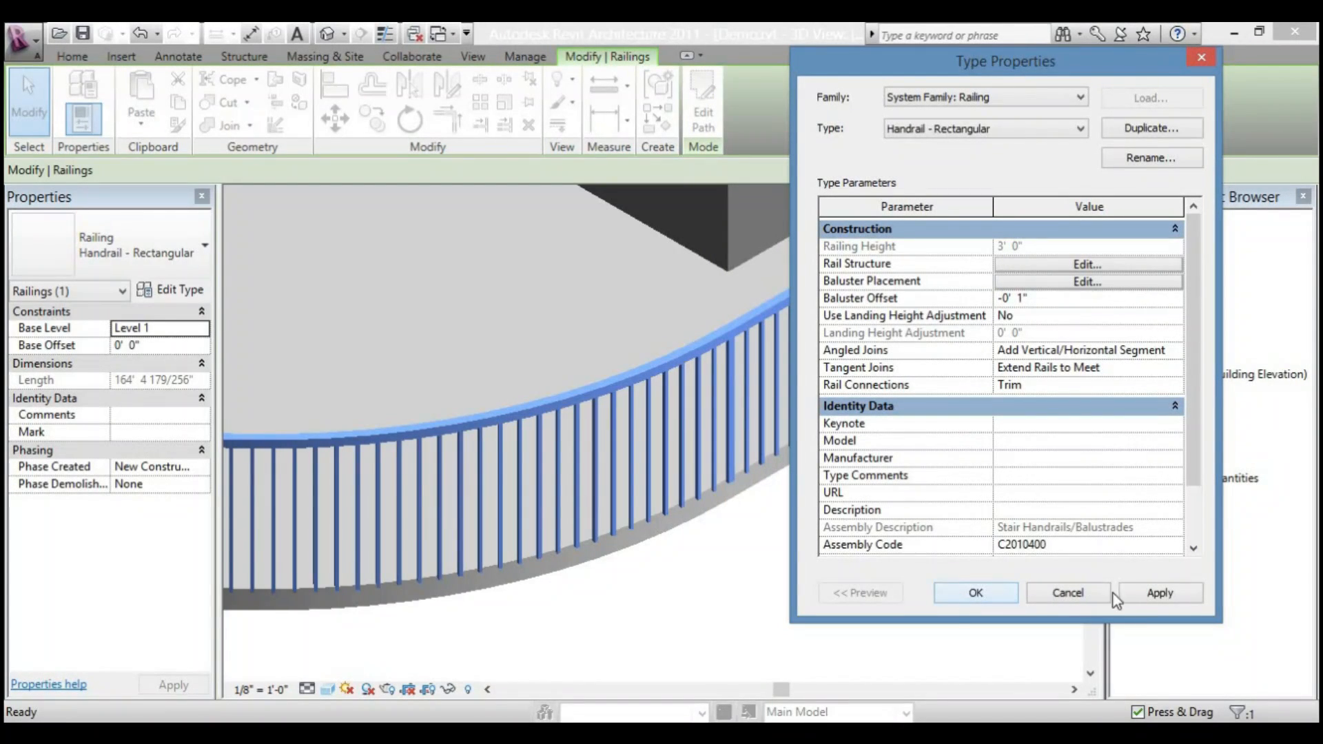
left_click(1139, 594)
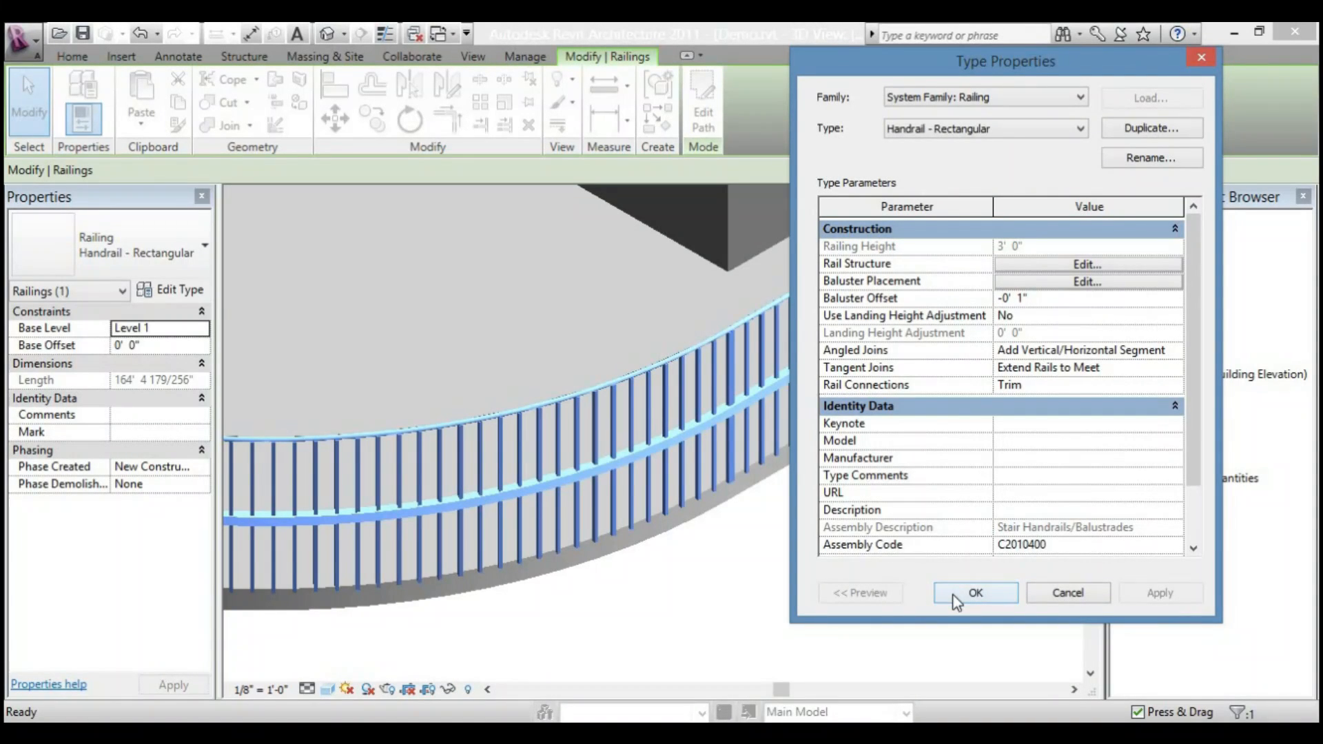
left_click(975, 592)
left_click(843, 573)
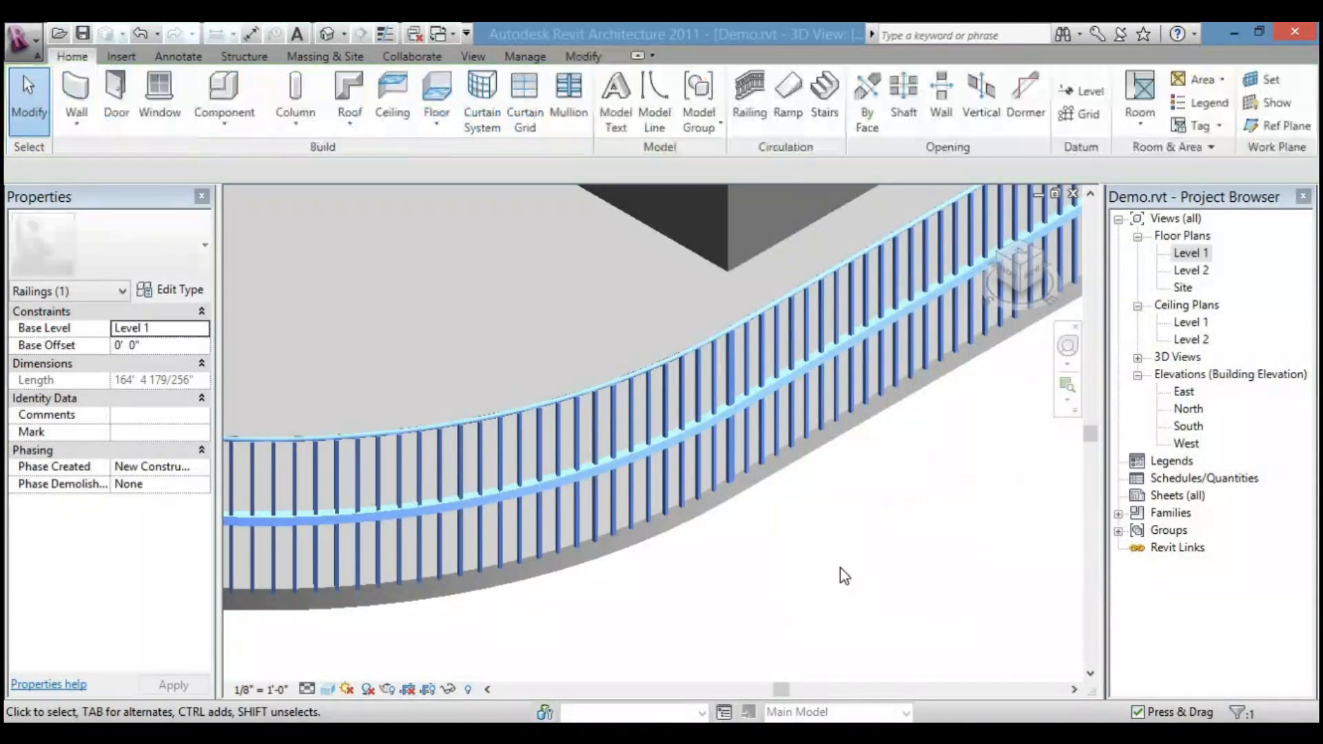
- Examine the top rail and the mid-height rail up close along the curved slab edge
scroll(699, 507, "up", 5)
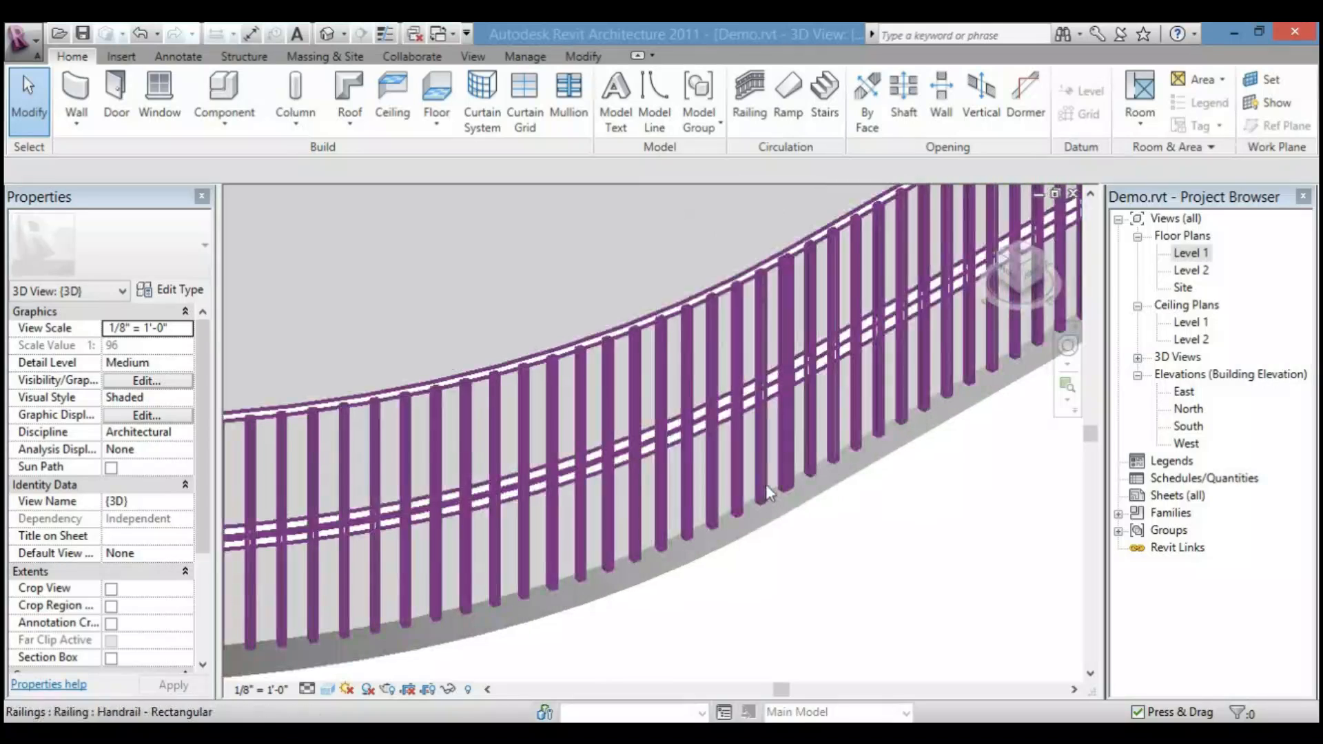
scroll(511, 371, "up", 5)
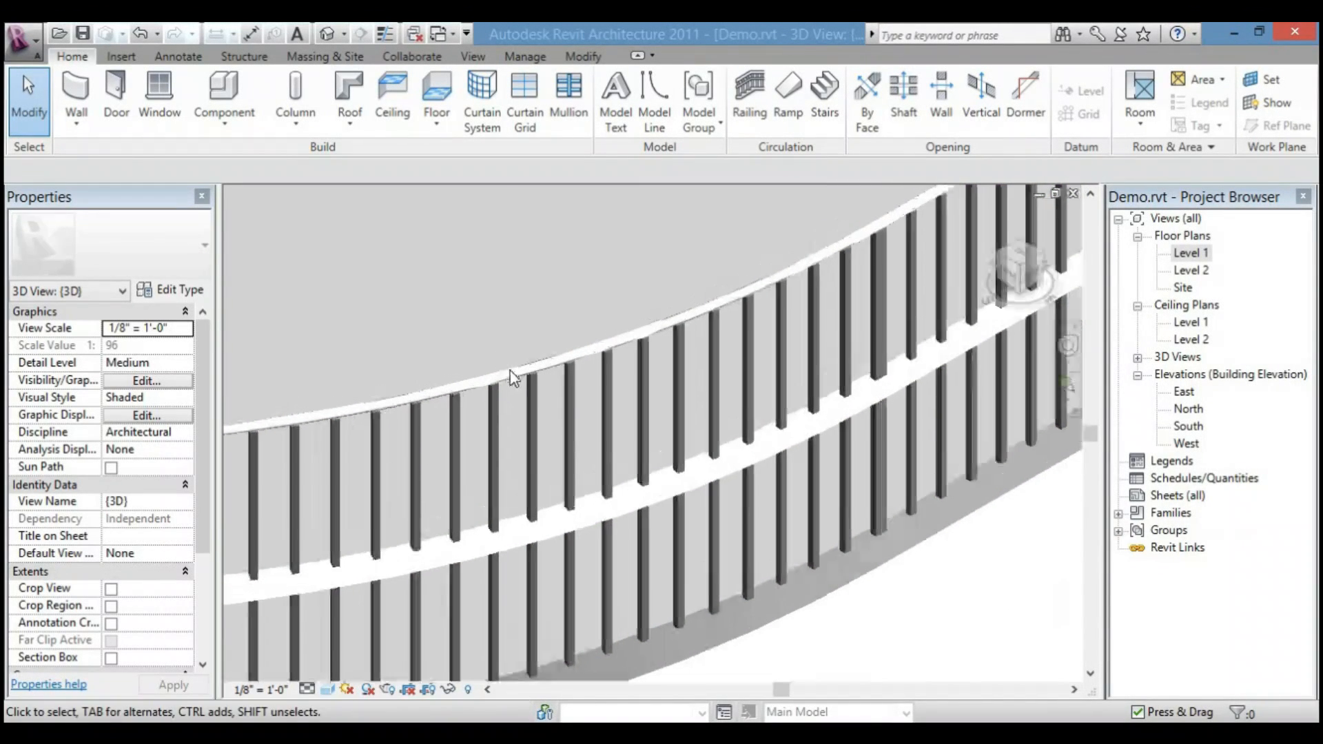
middle_click_drag(549, 395, 585, 452, "shift")
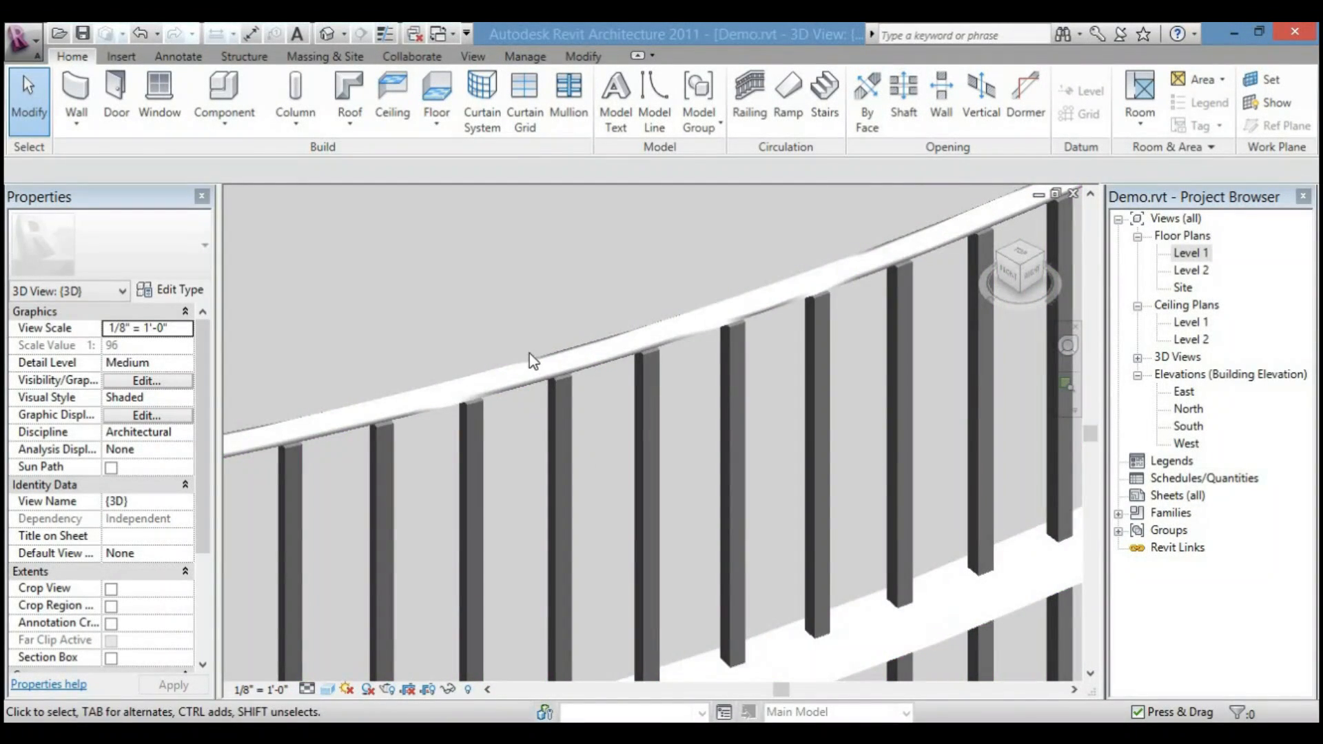
scroll(671, 428, "down", 3)
middle_click_drag(759, 497, 717, 477, "shift")
scroll(734, 510, "up", 2)
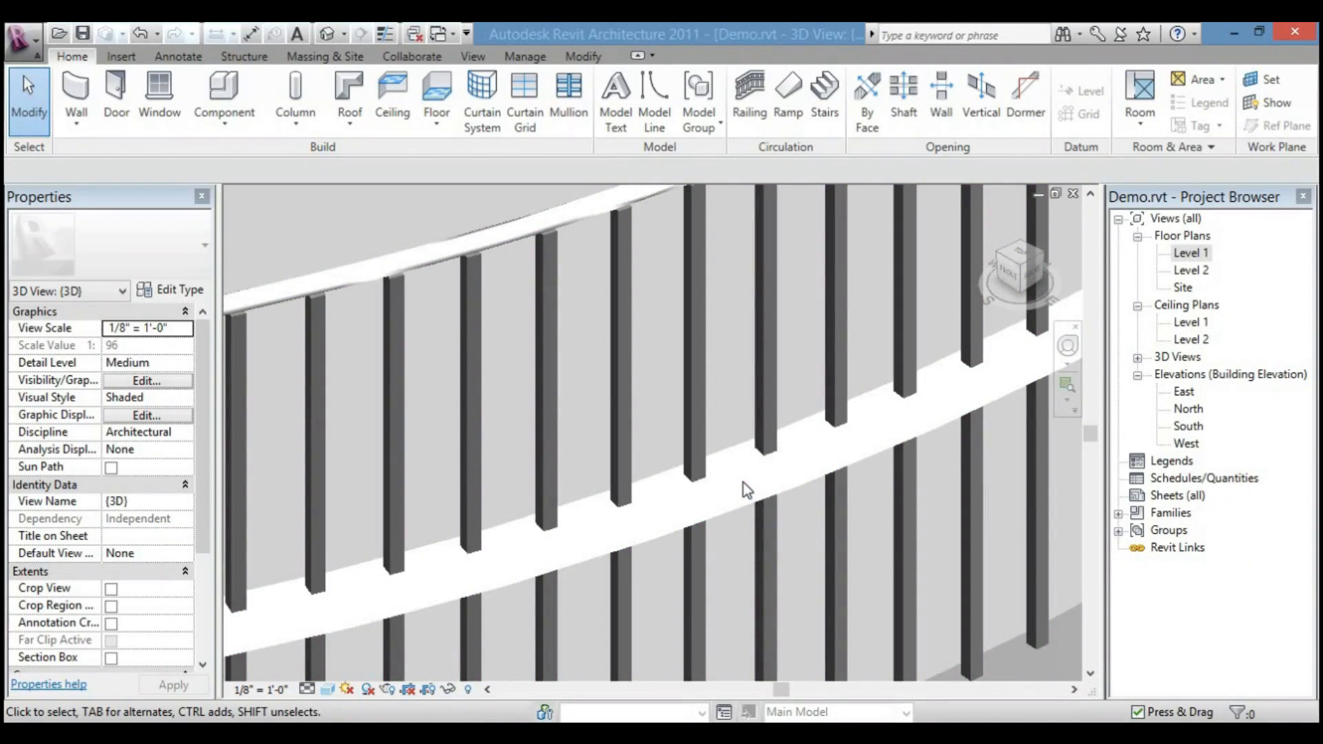
scroll(722, 400, "down", 1)
middle_click_drag(723, 399, 705, 498, "shift")
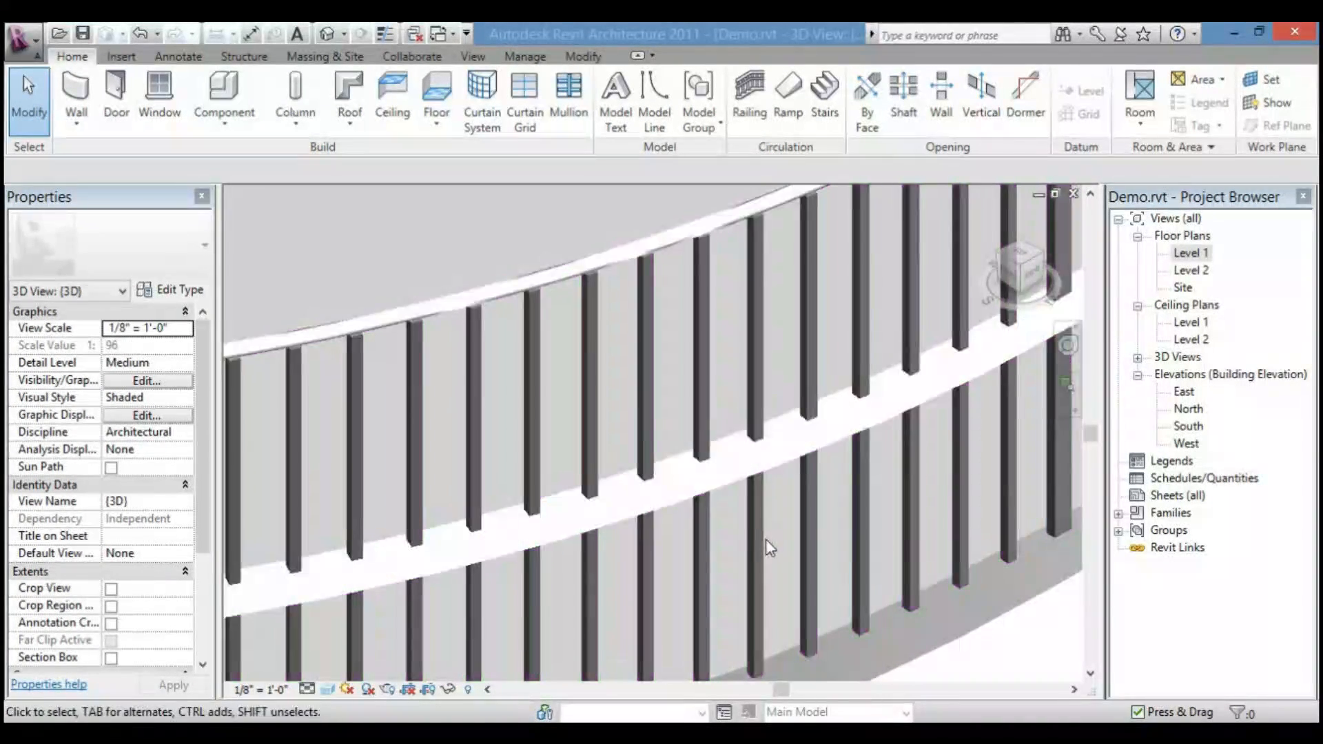
scroll(767, 539, "down", 5)
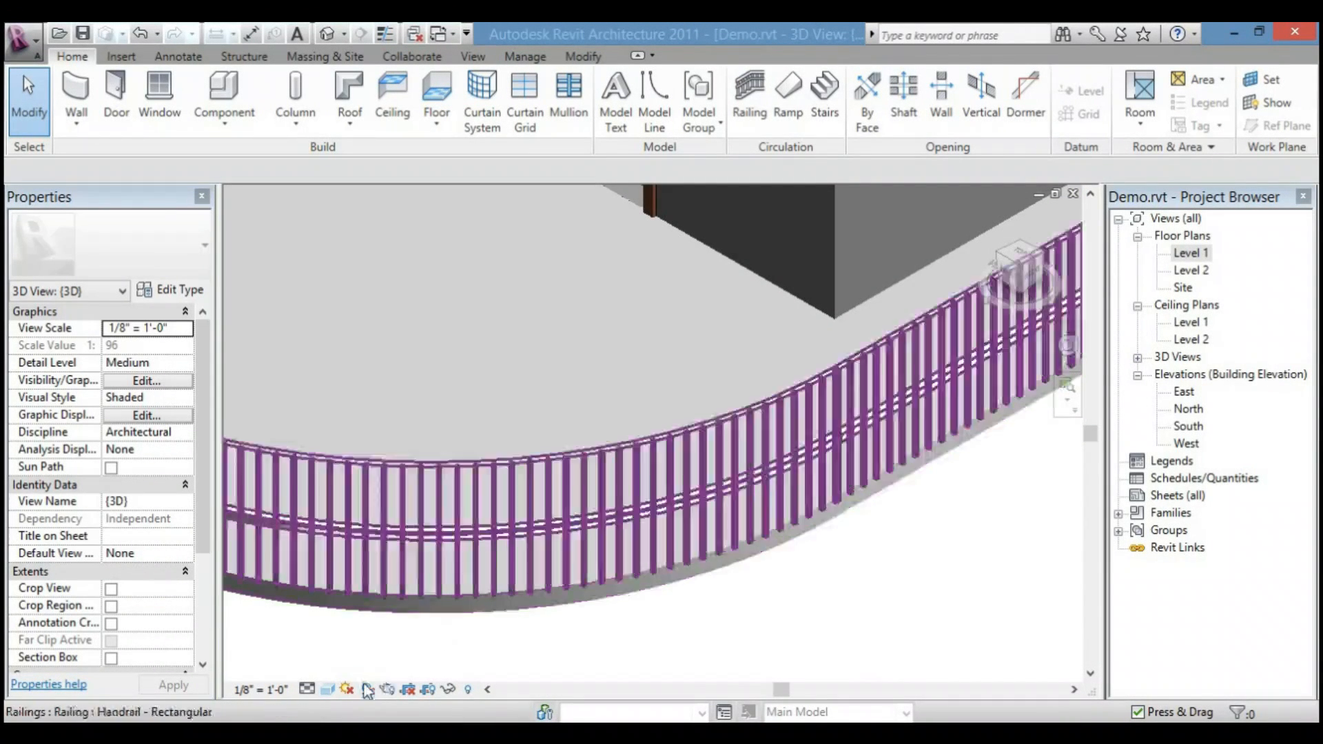
- Set the 3D view's visual style to Realistic and examine the rail materials around the Level 1 slab and roof
left_click(328, 690)
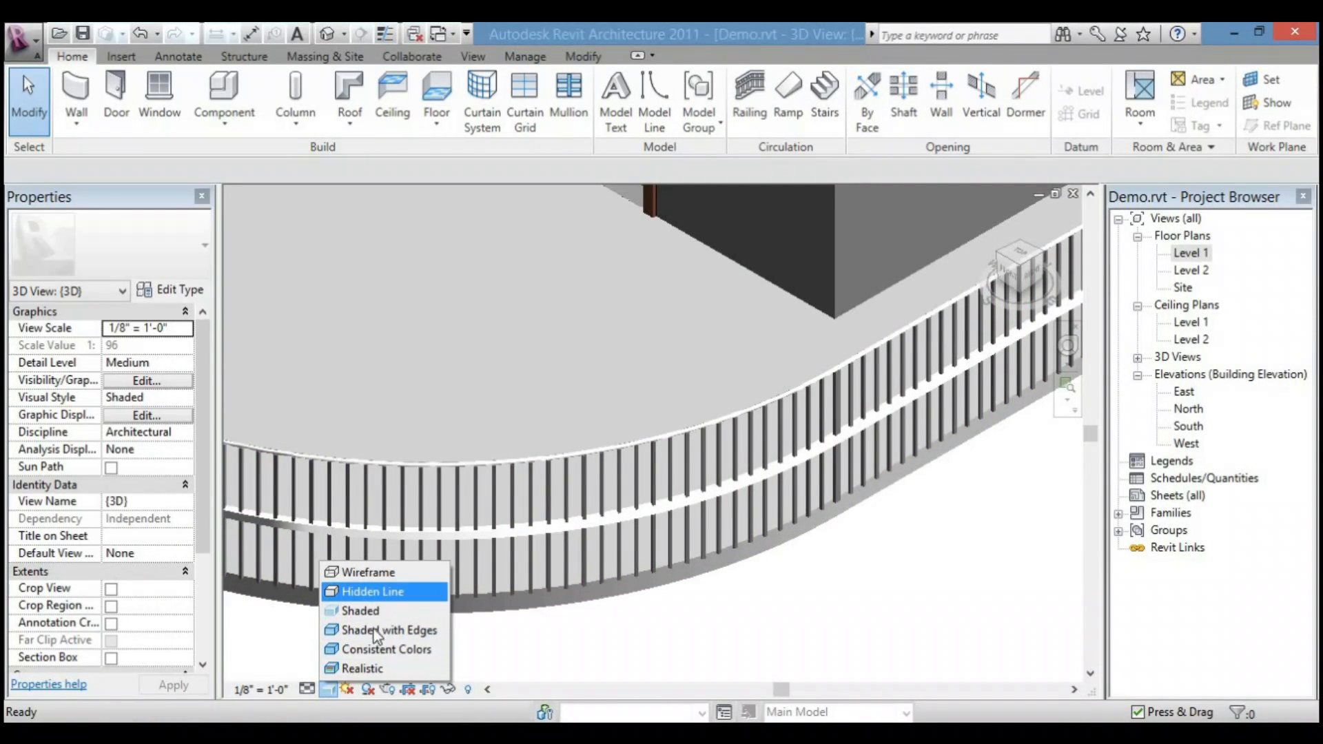
left_click(369, 668)
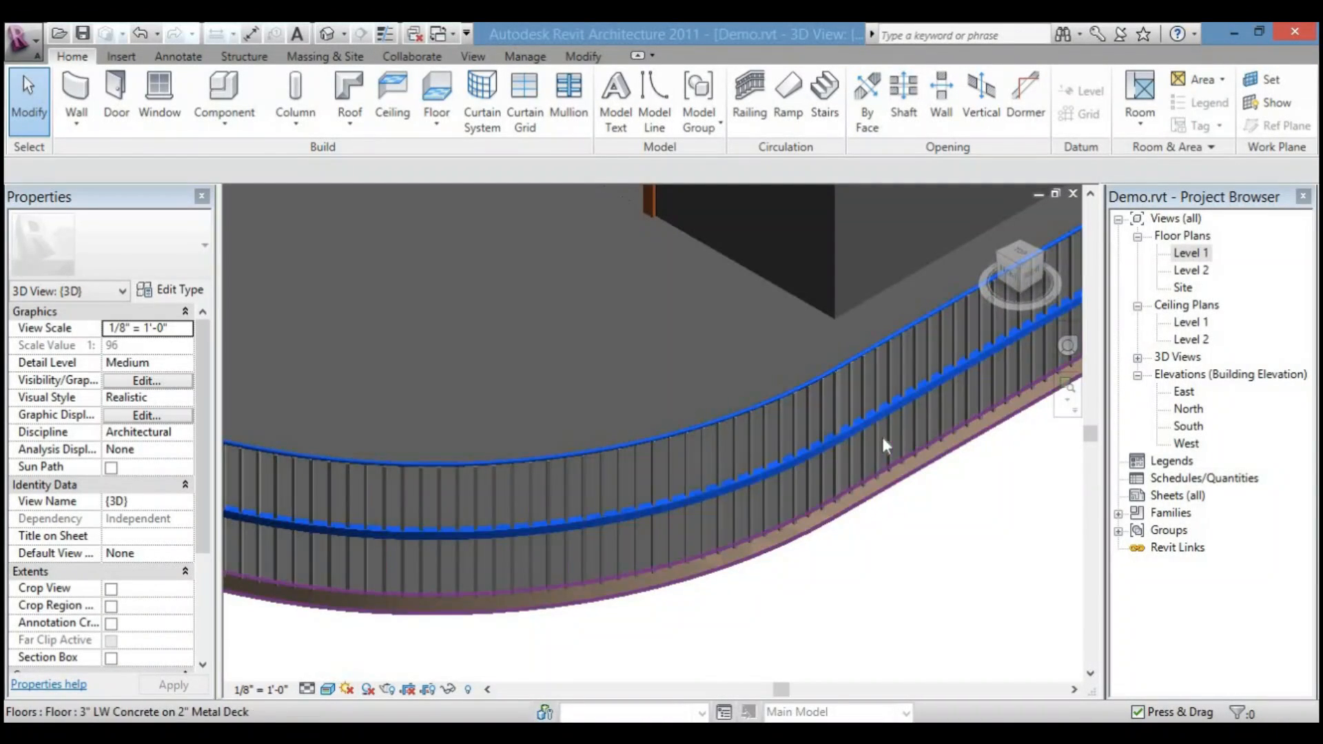
scroll(875, 434, "up", 2)
scroll(1024, 476, "up", 1)
middle_click_drag(1024, 491, 965, 503)
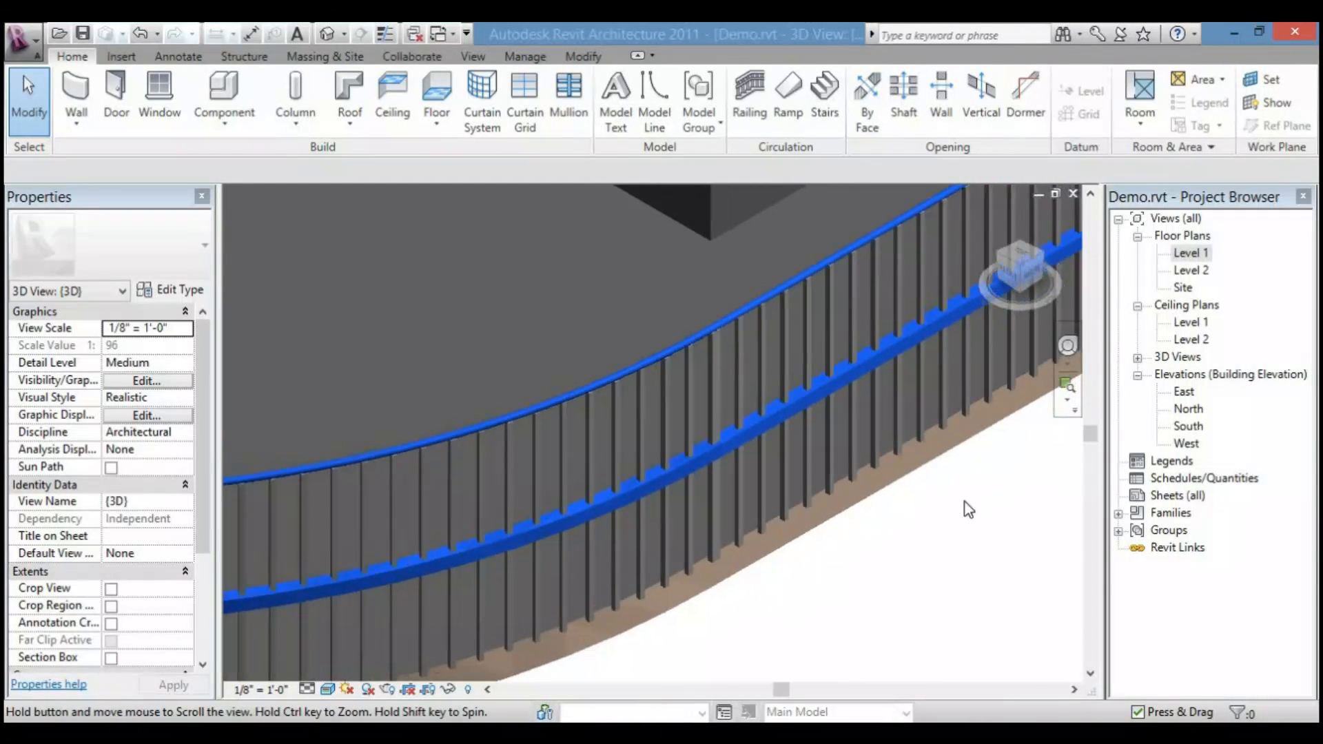
scroll(964, 502, "up", 2)
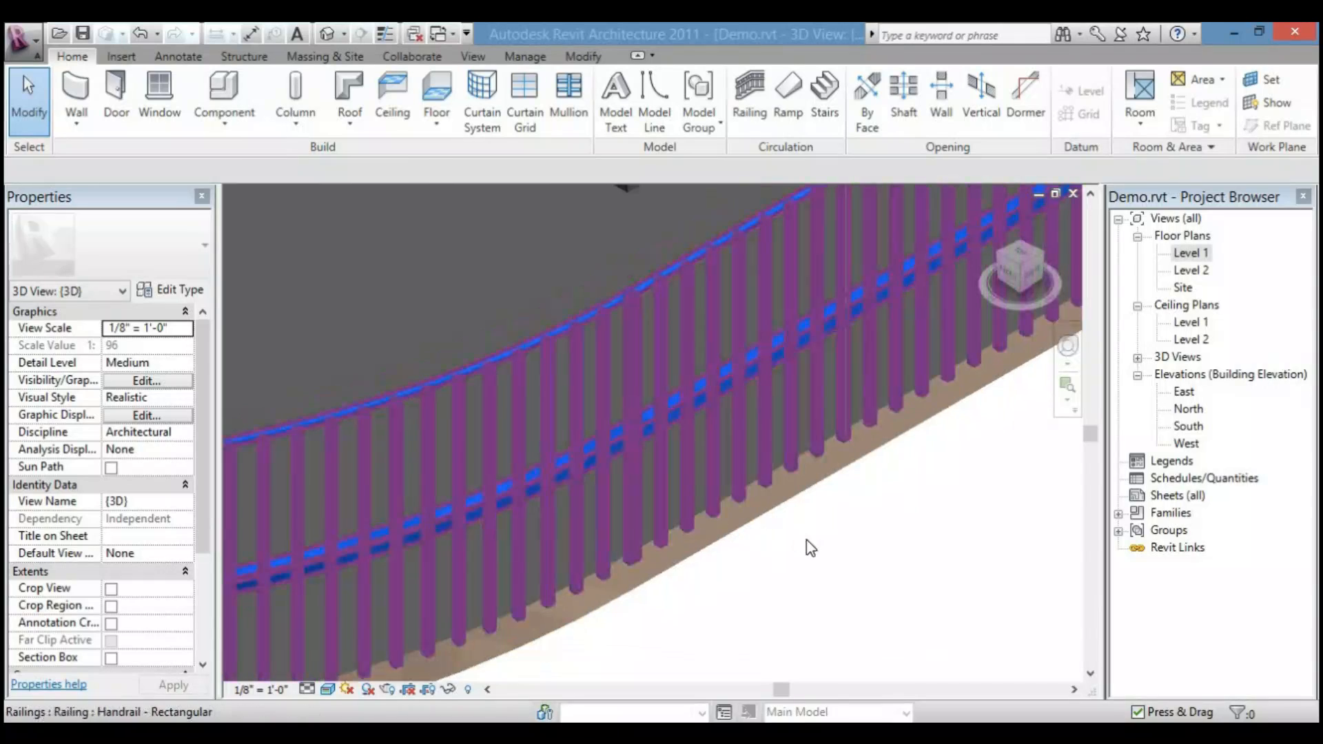
scroll(799, 511, "down", 2)
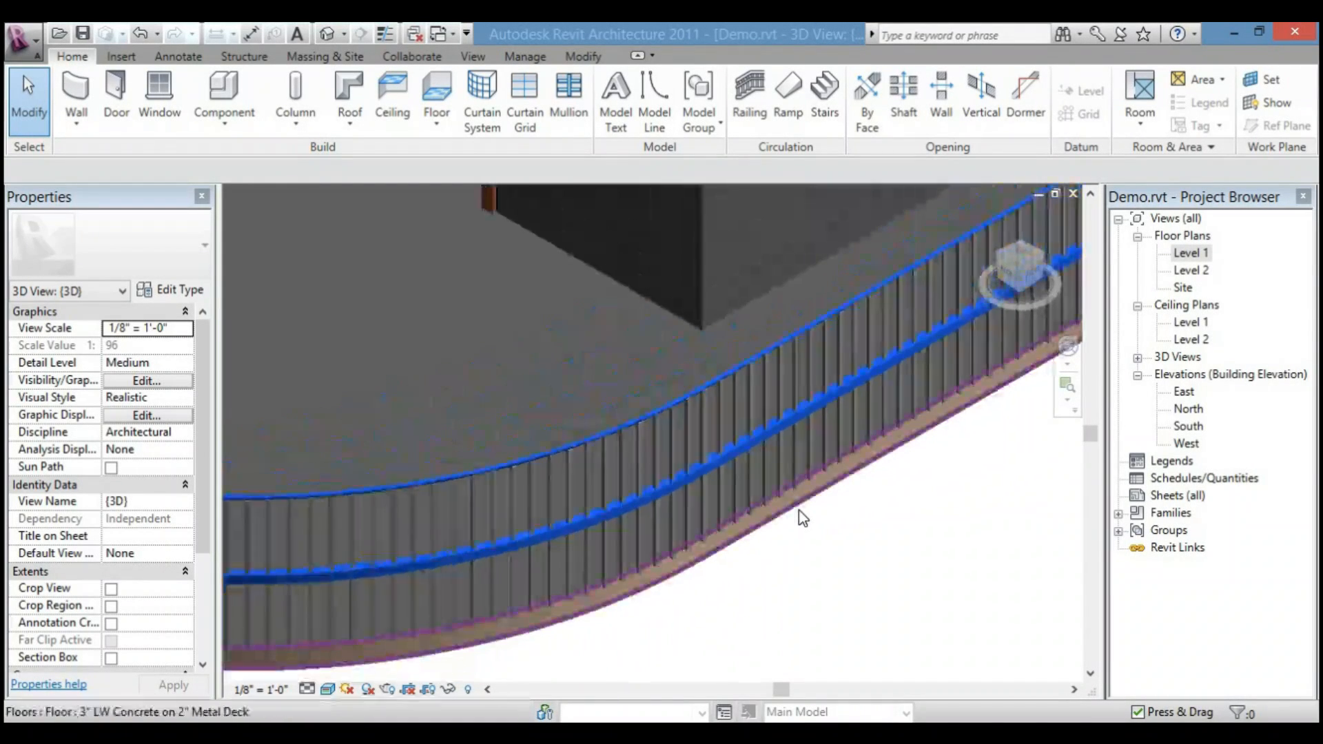
scroll(801, 517, "down", 4)
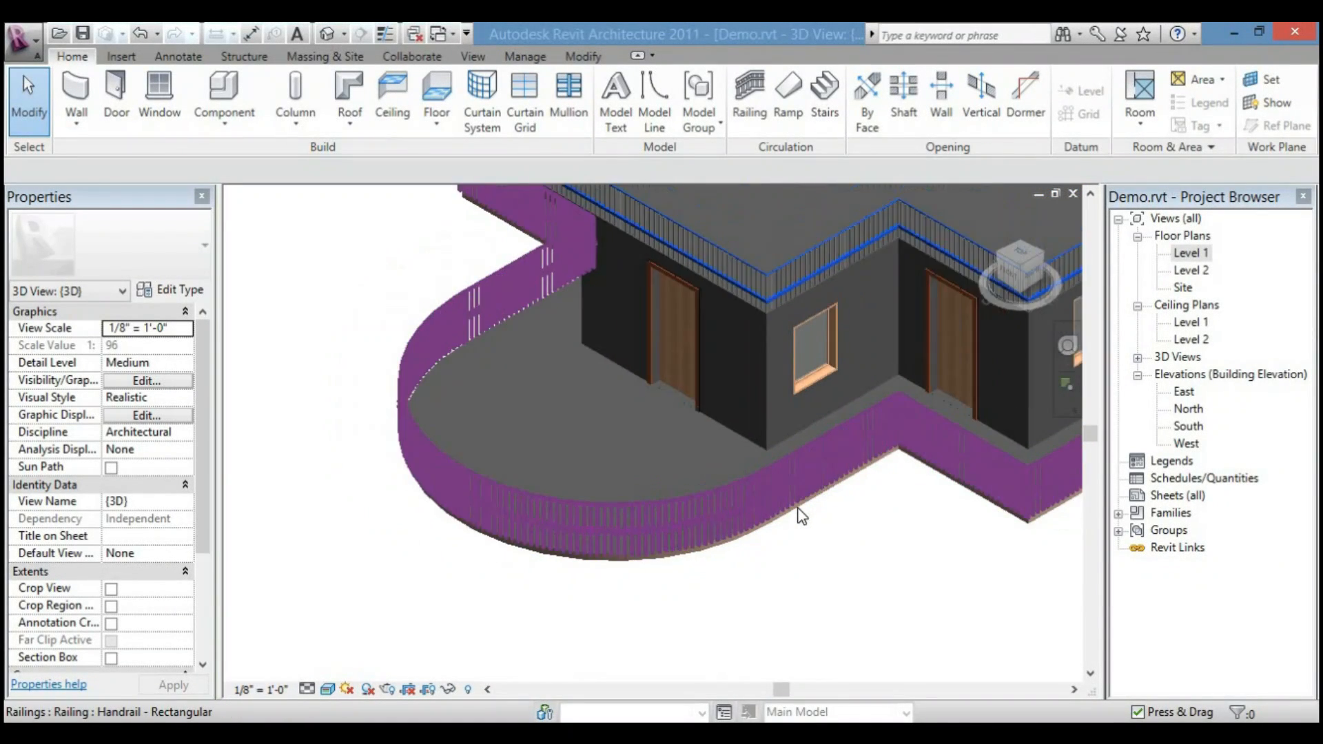
scroll(792, 448, "down", 3)
scroll(817, 304, "up", 2)
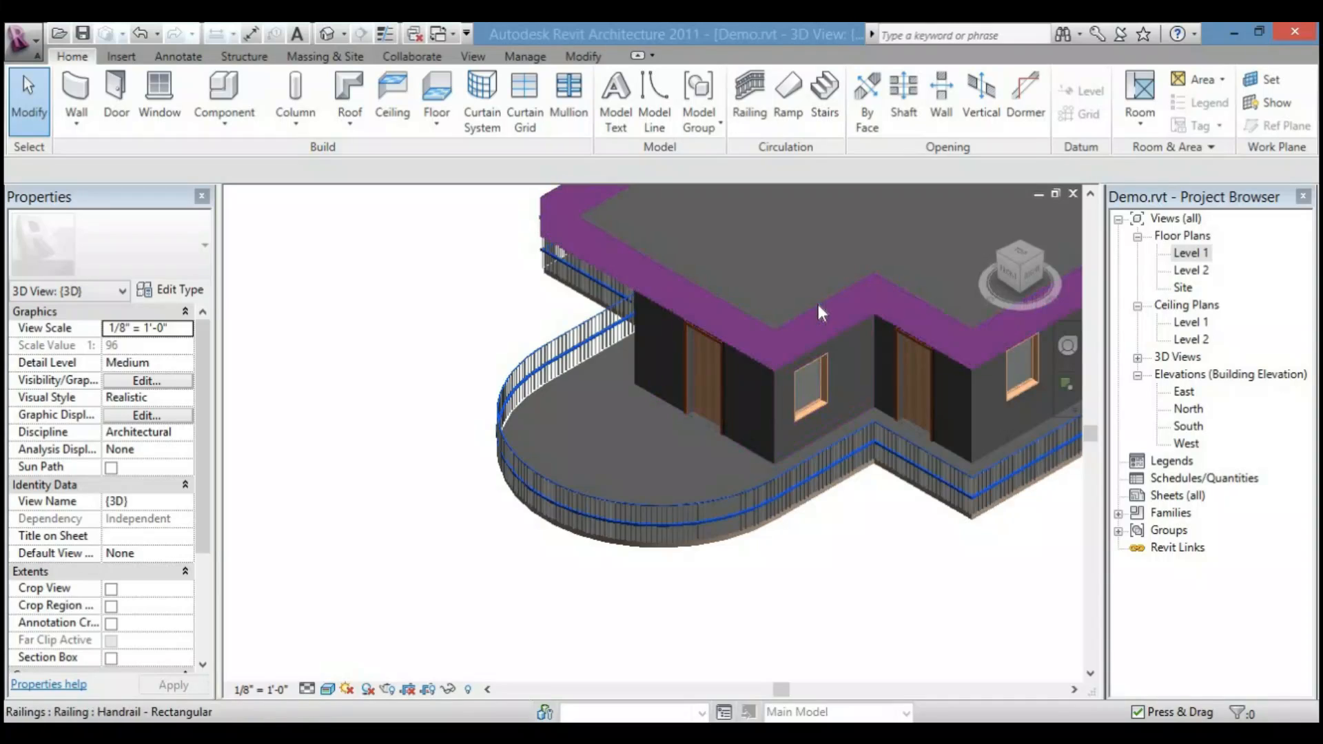
scroll(807, 492, "up", 6)
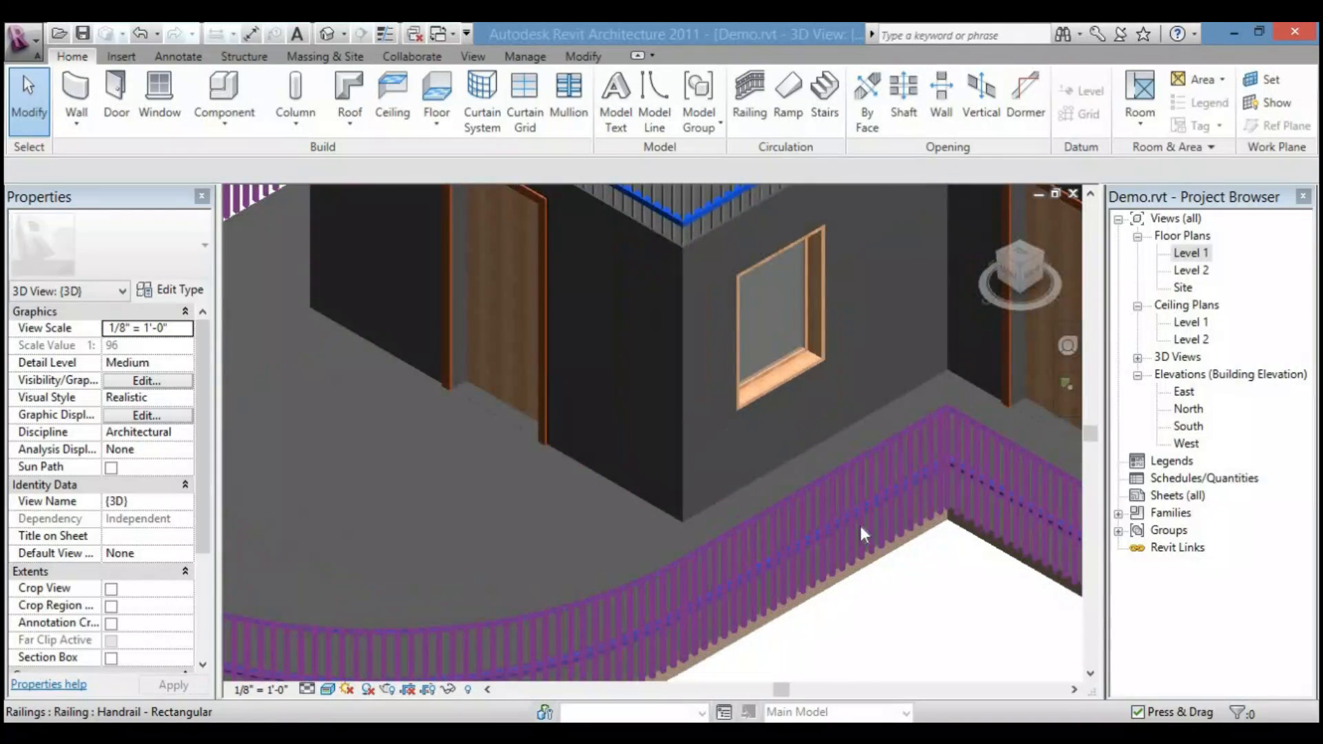
scroll(861, 526, "up", 2)
middle_click_drag(861, 530, 818, 384)
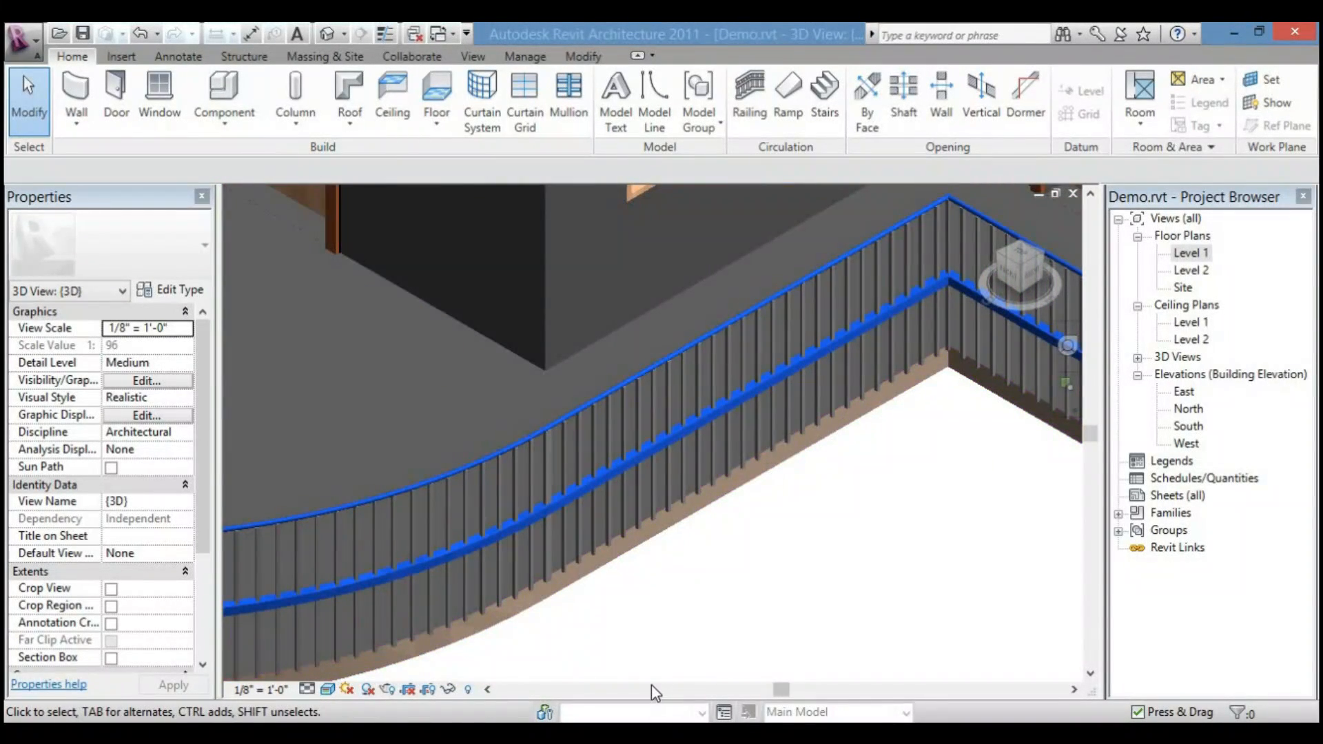
- Set the 3D view's visual style back to Shaded
left_click(325, 692)
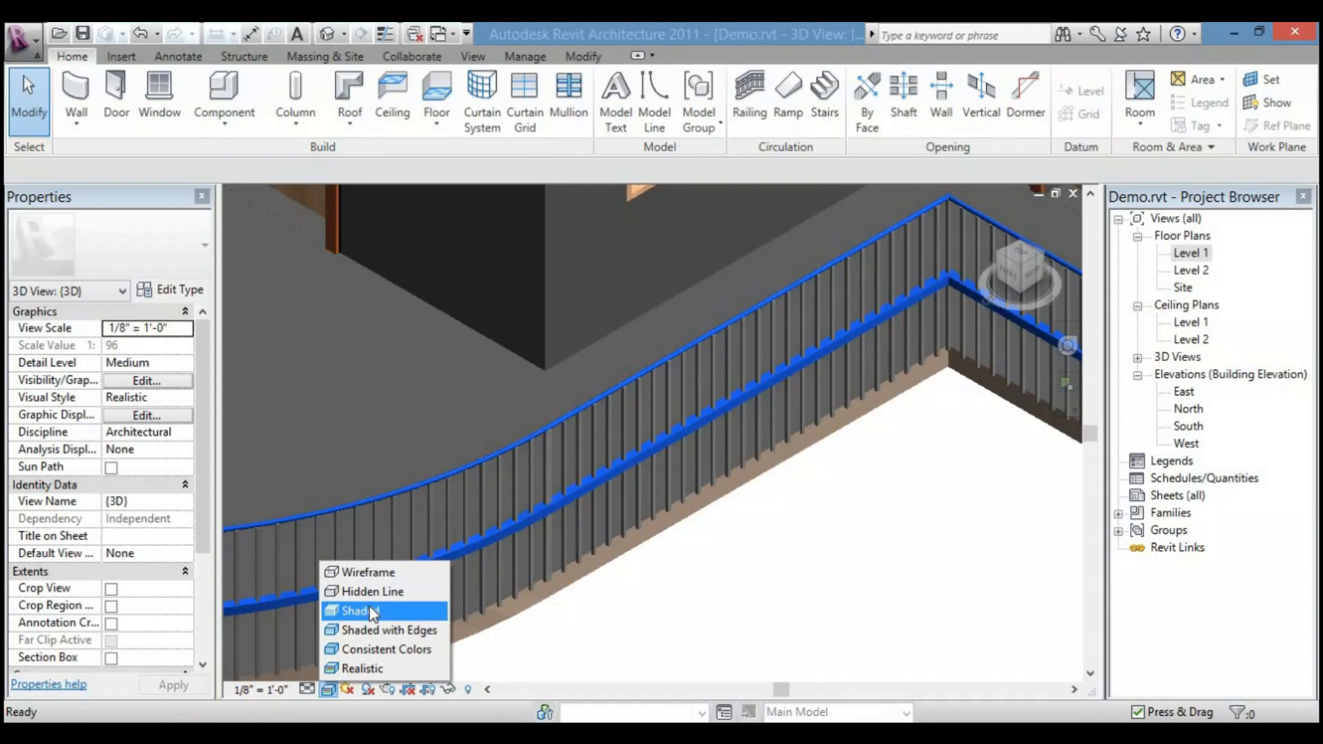
left_click(372, 612)
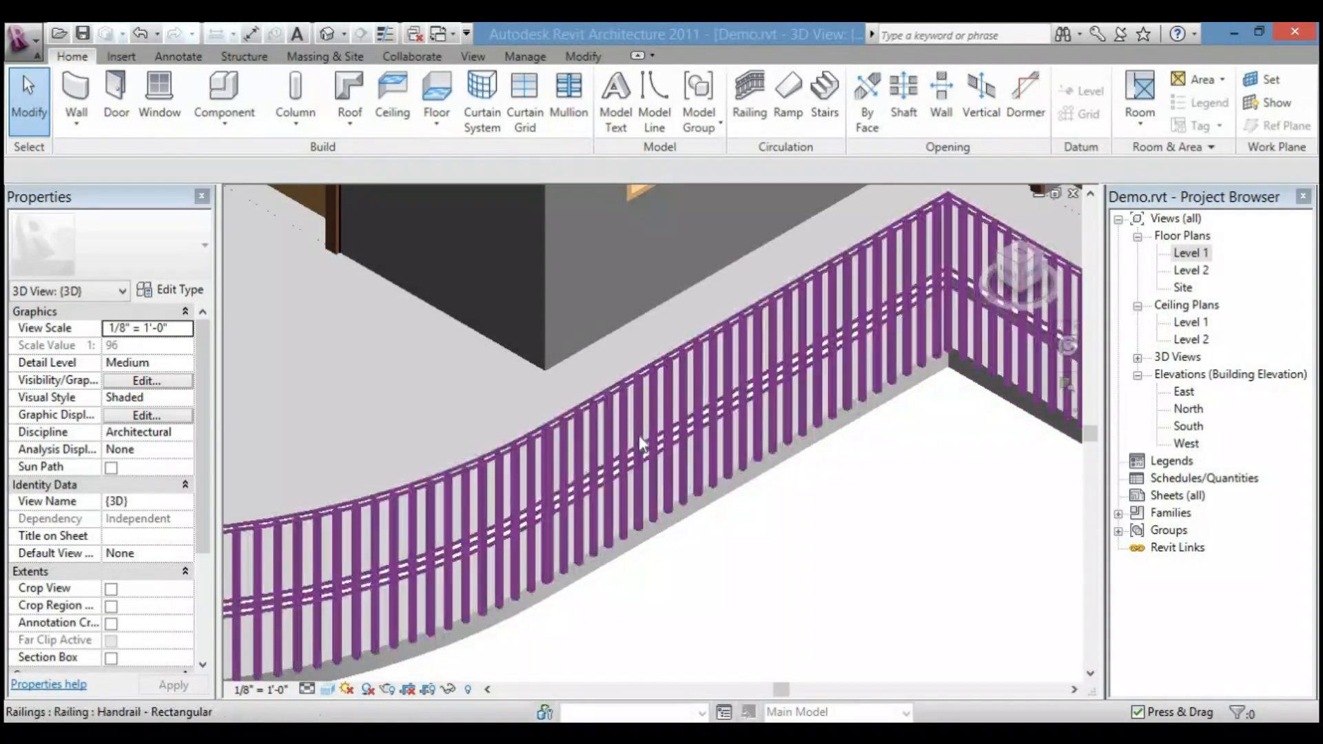
scroll(641, 439, "down", 3)
scroll(741, 483, "up", 2)
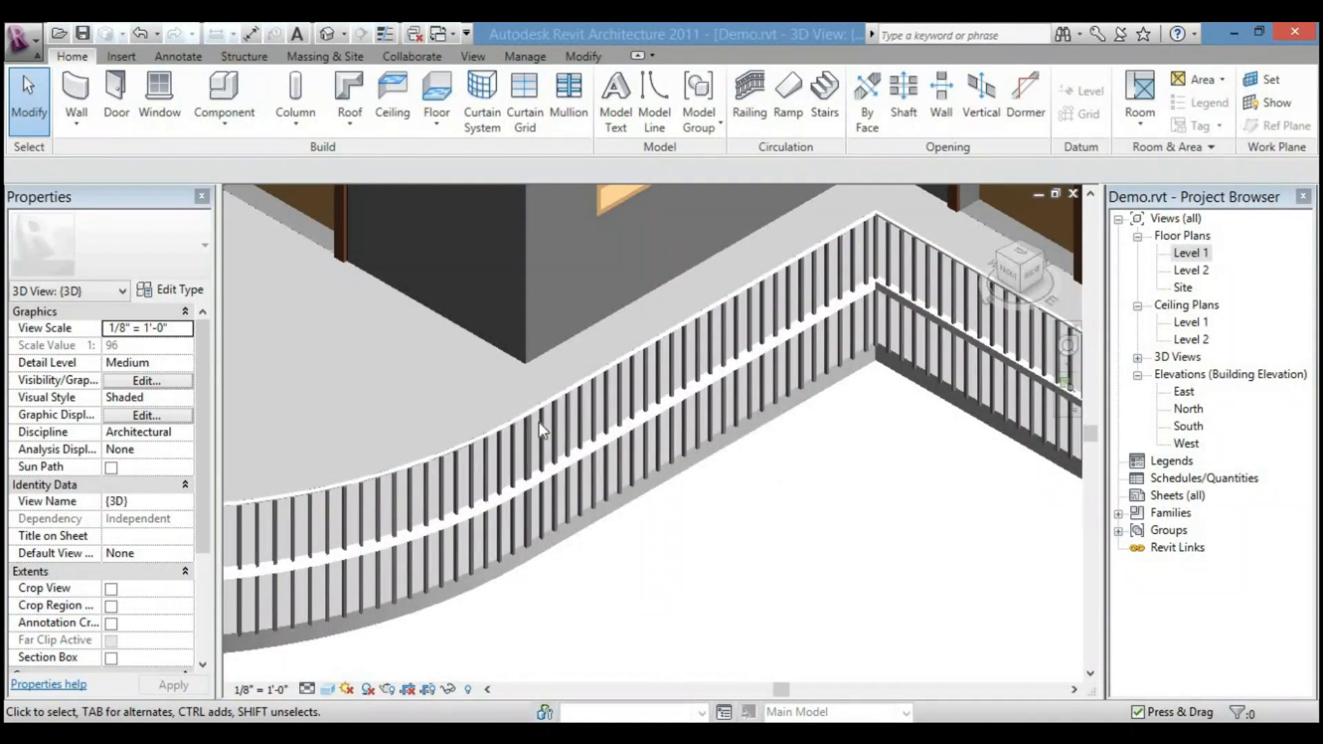
- Change the profile of Rail 1 to Circular Handrail : 1 1/2" in the Level 1 railing's type and apply it
left_click(520, 411)
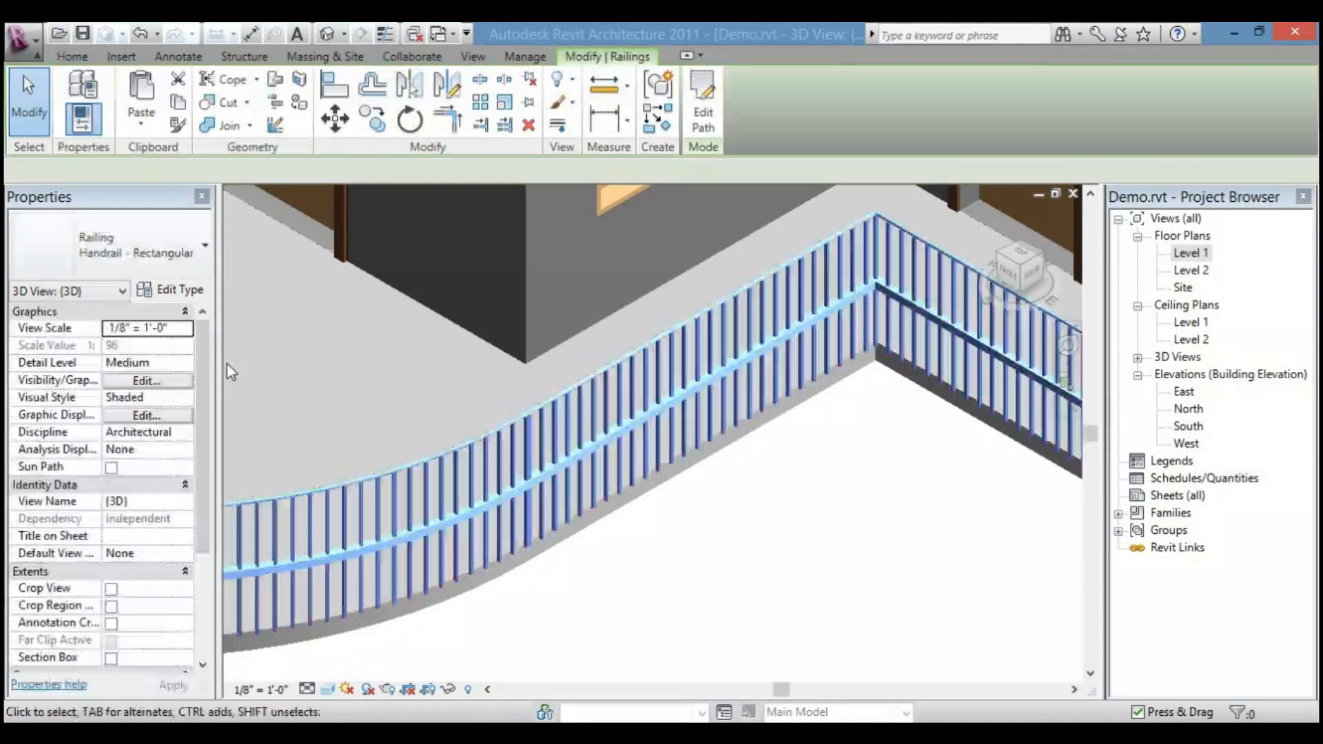
left_click(176, 295)
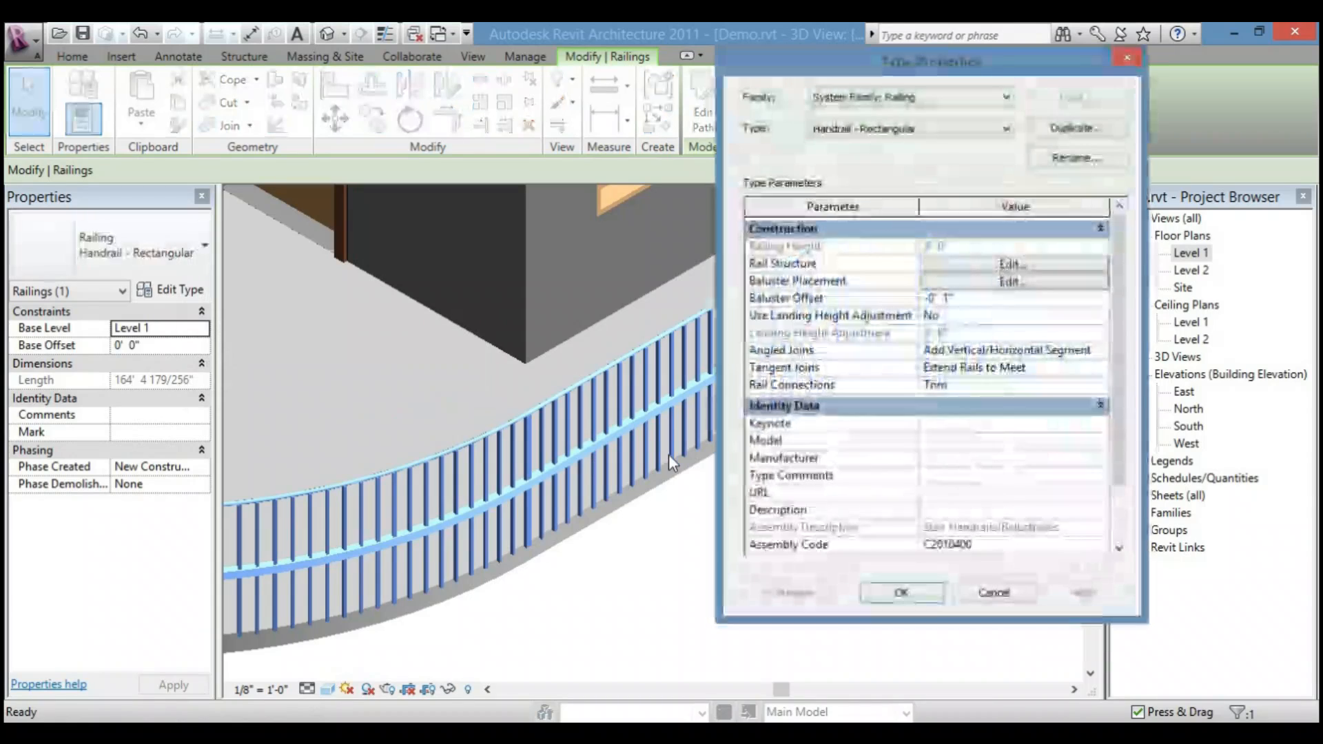
left_click(980, 266)
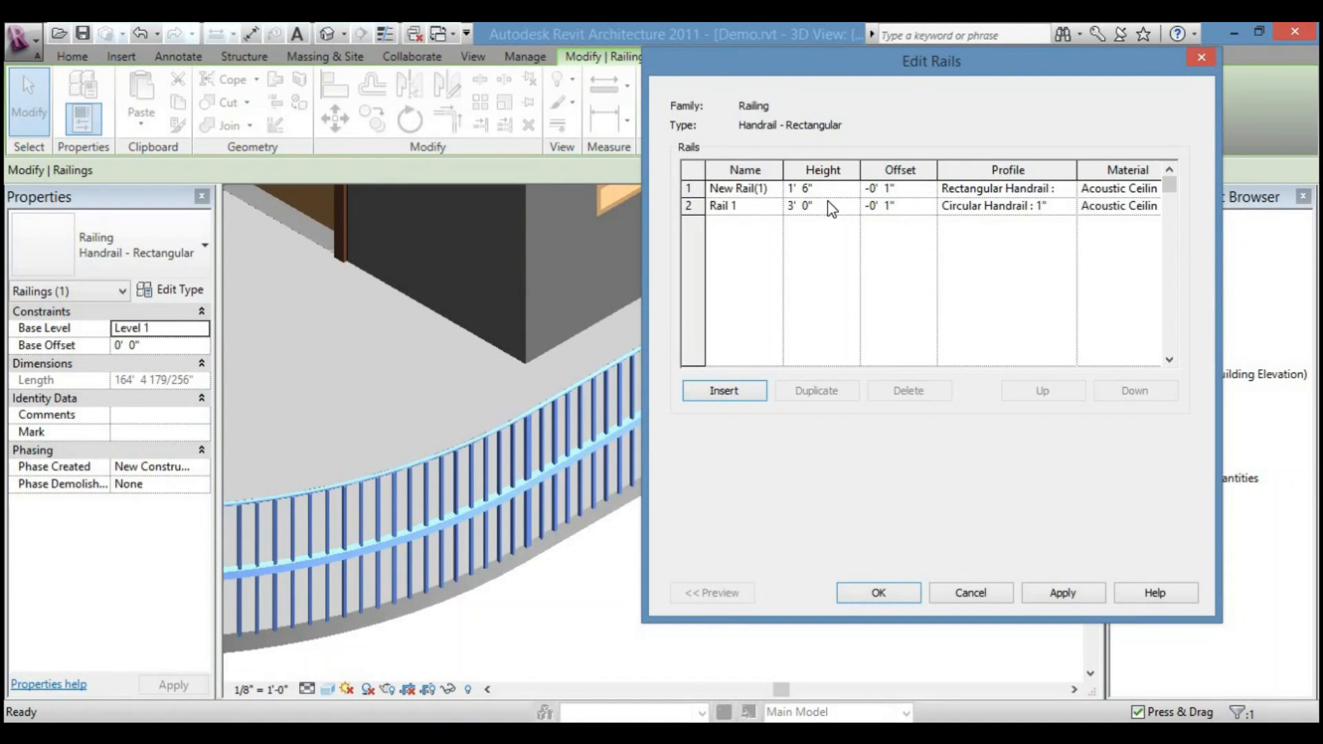
left_click(994, 207)
left_click(1068, 208)
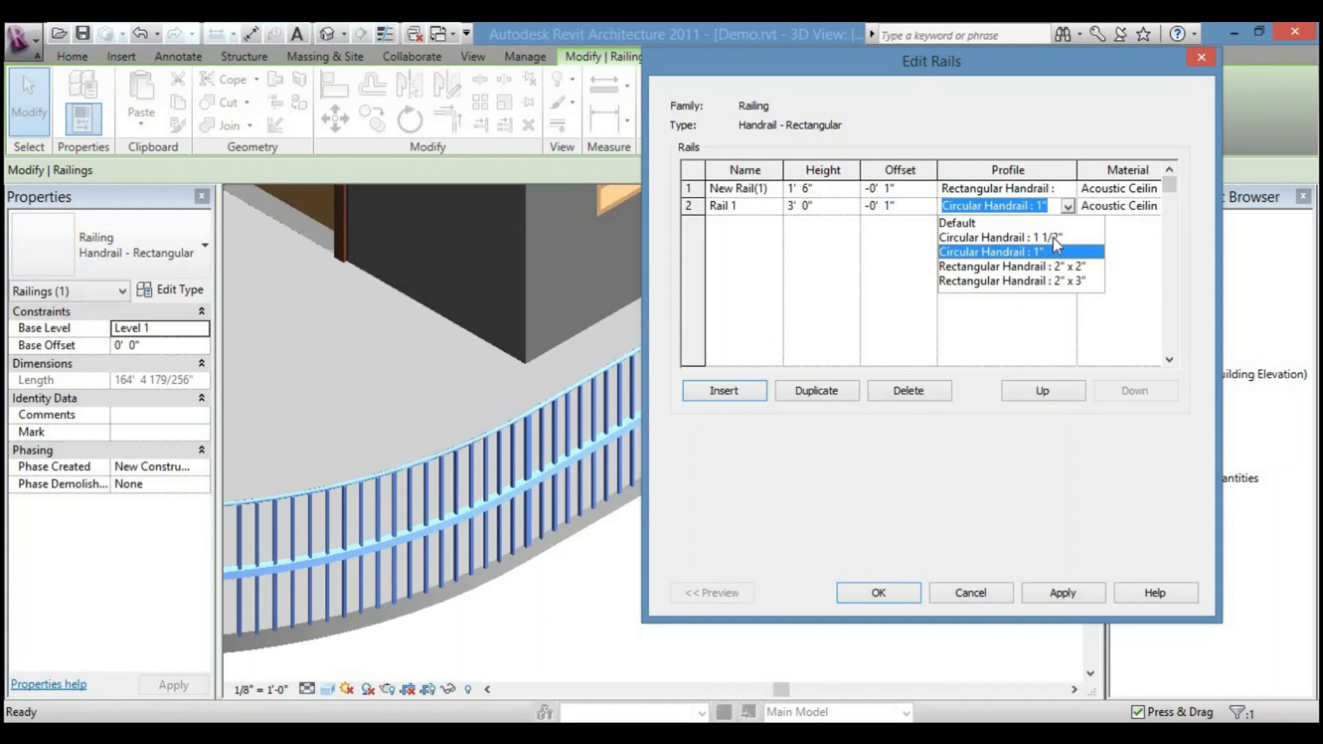
left_click(1034, 237)
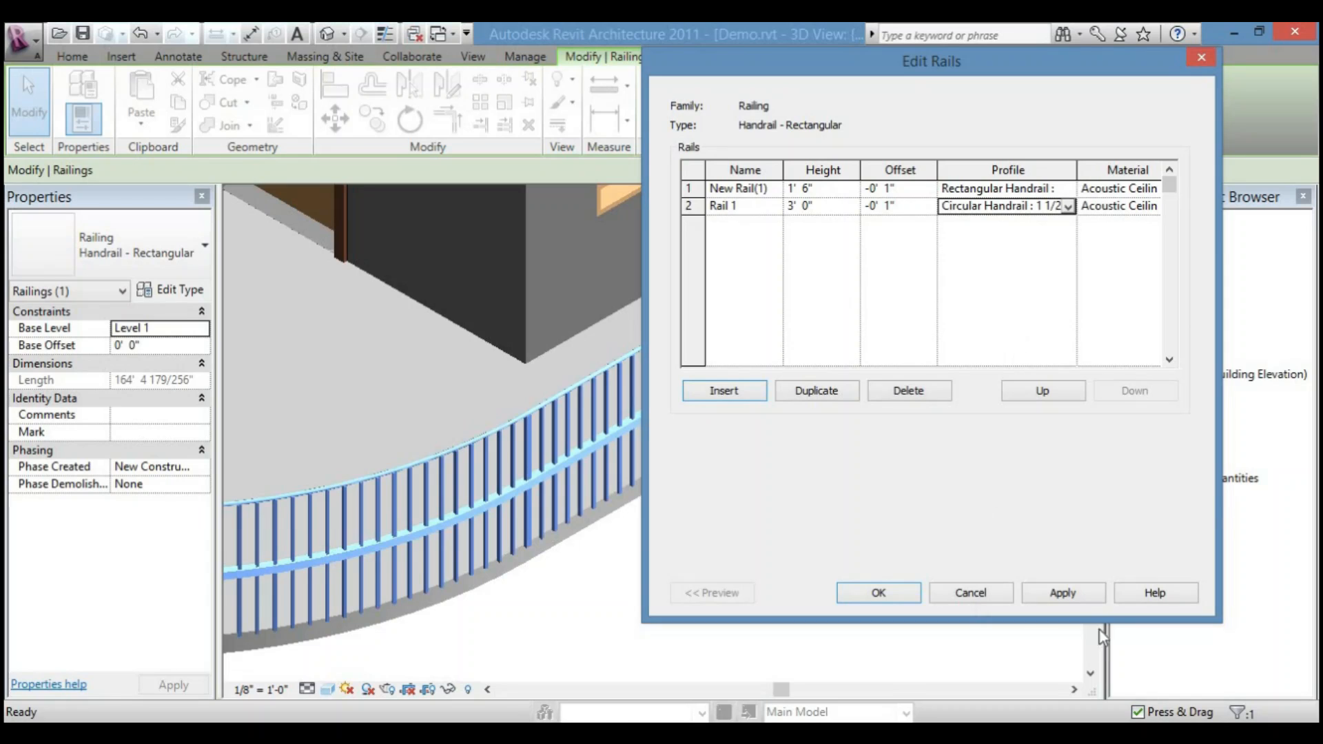
left_click(866, 598)
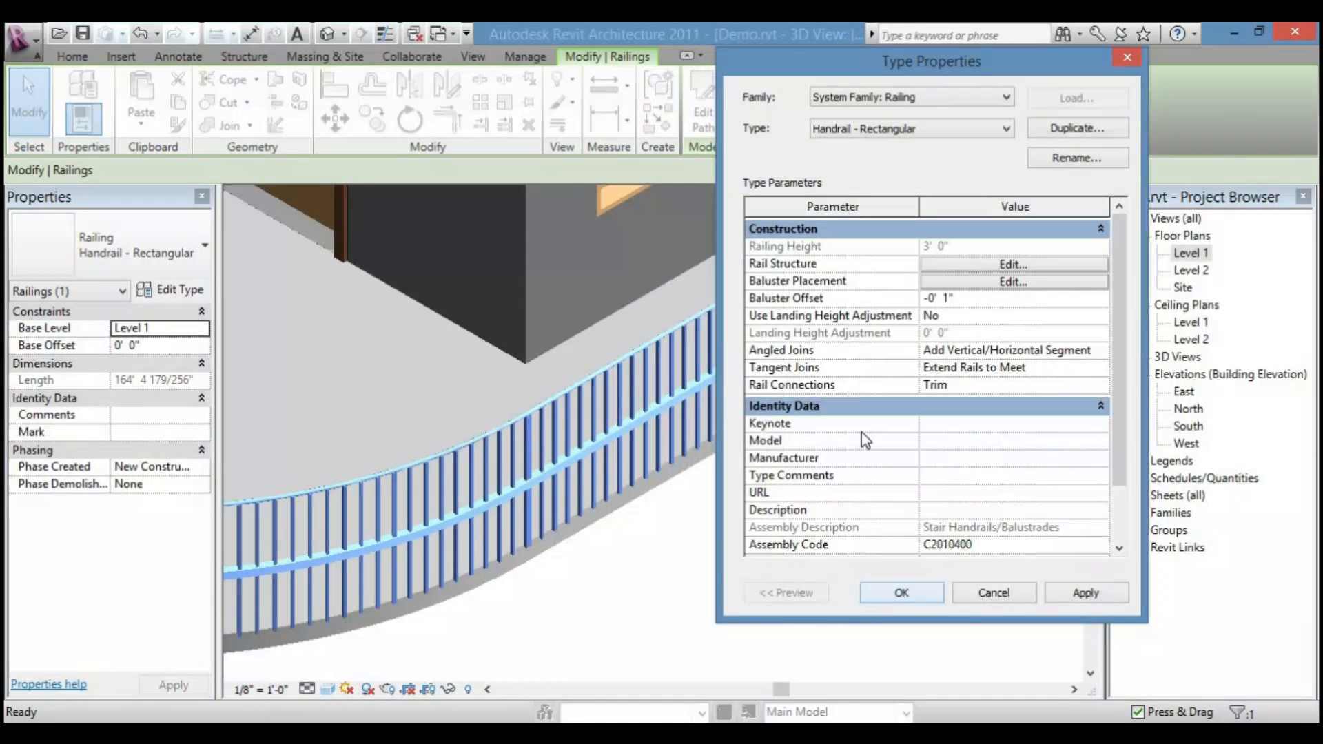
left_click(1086, 593)
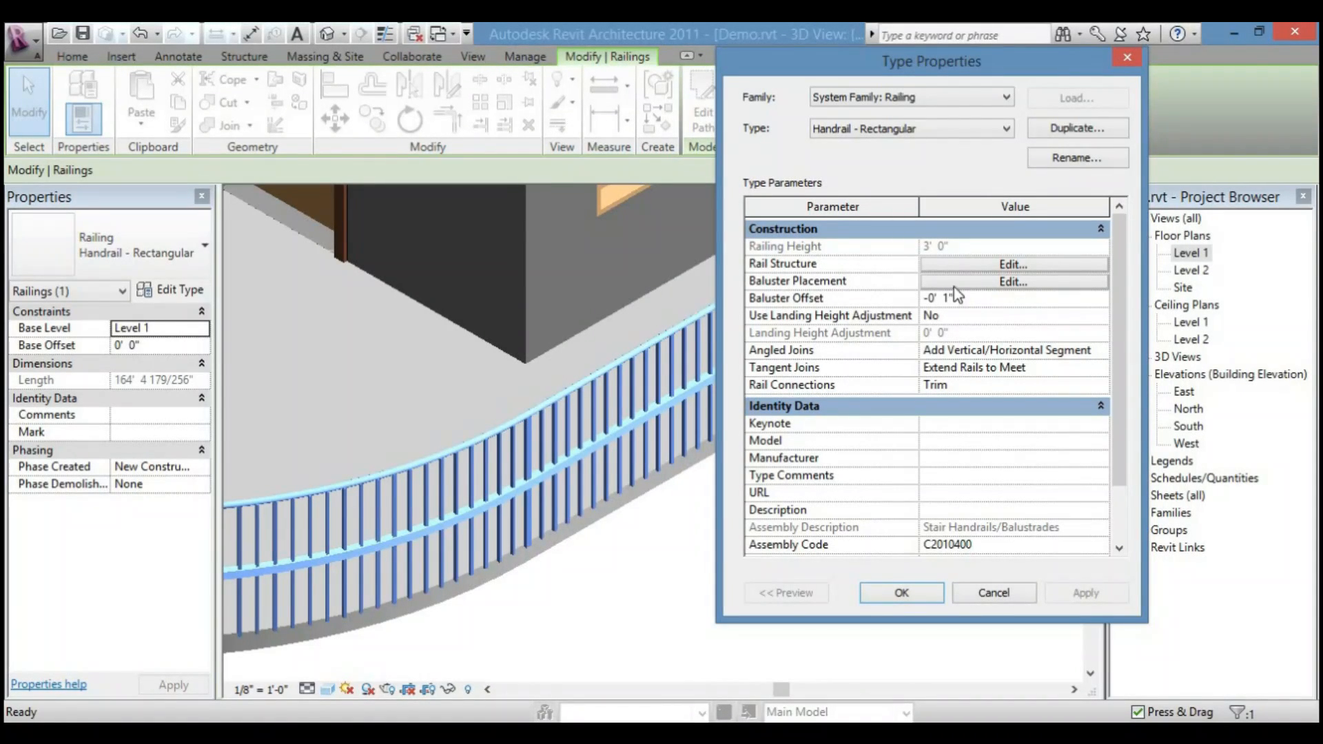
- Open the railing type's baluster placement settings and examine the balusters at the slab corners and along the curve
left_click(979, 285)
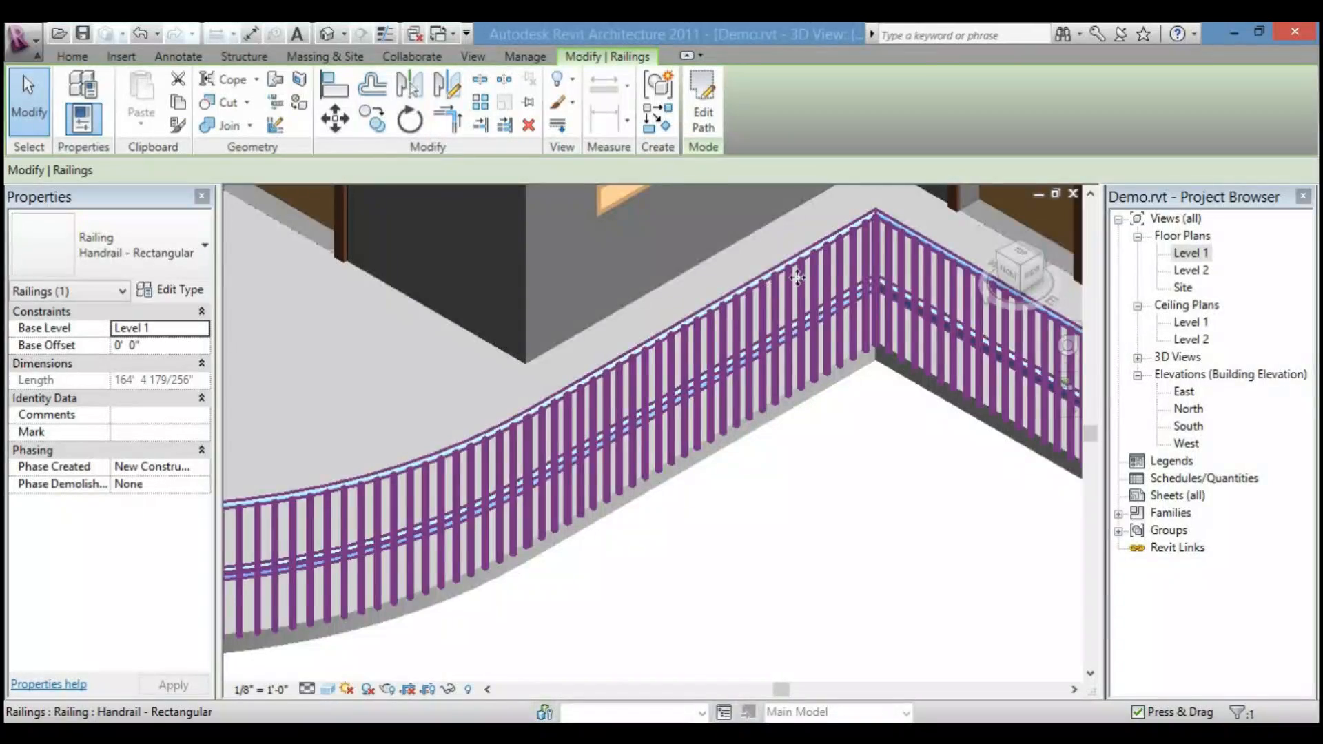
scroll(798, 277, "down", 3)
scroll(728, 282, "up", 5)
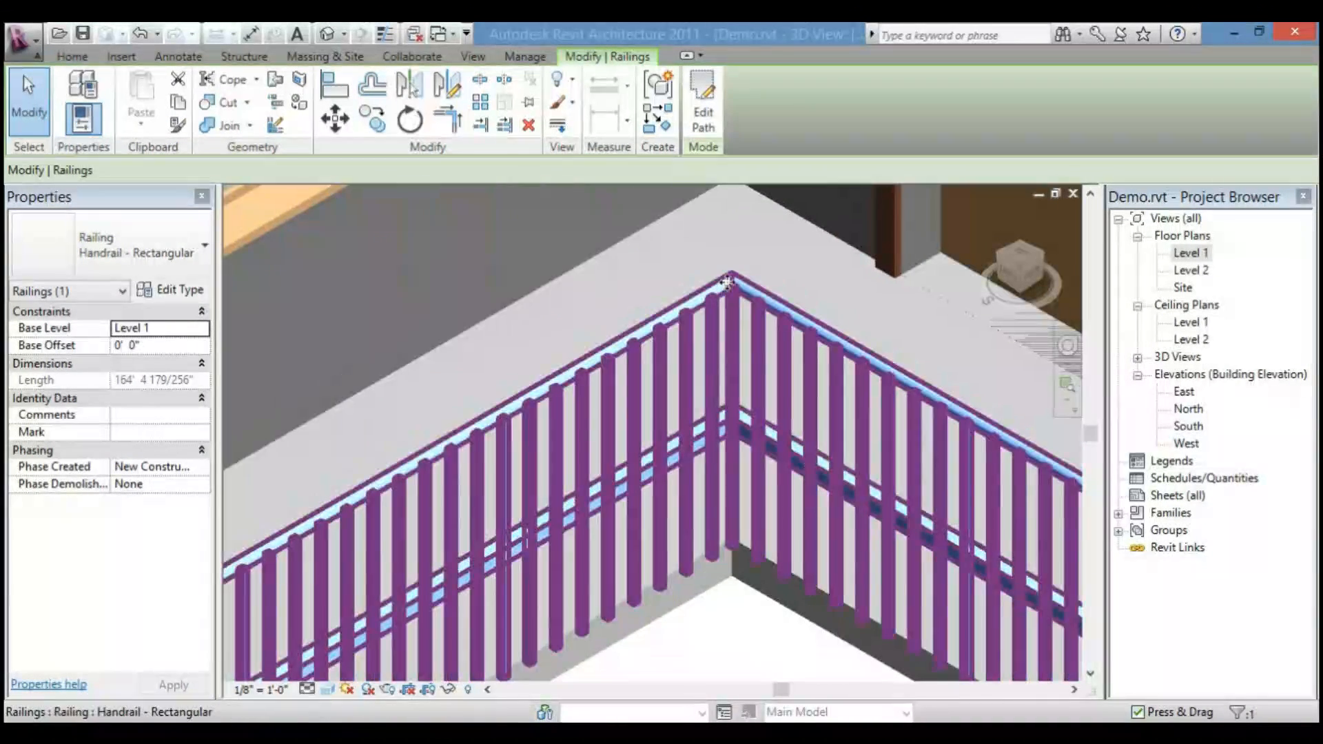
scroll(727, 282, "down", 3)
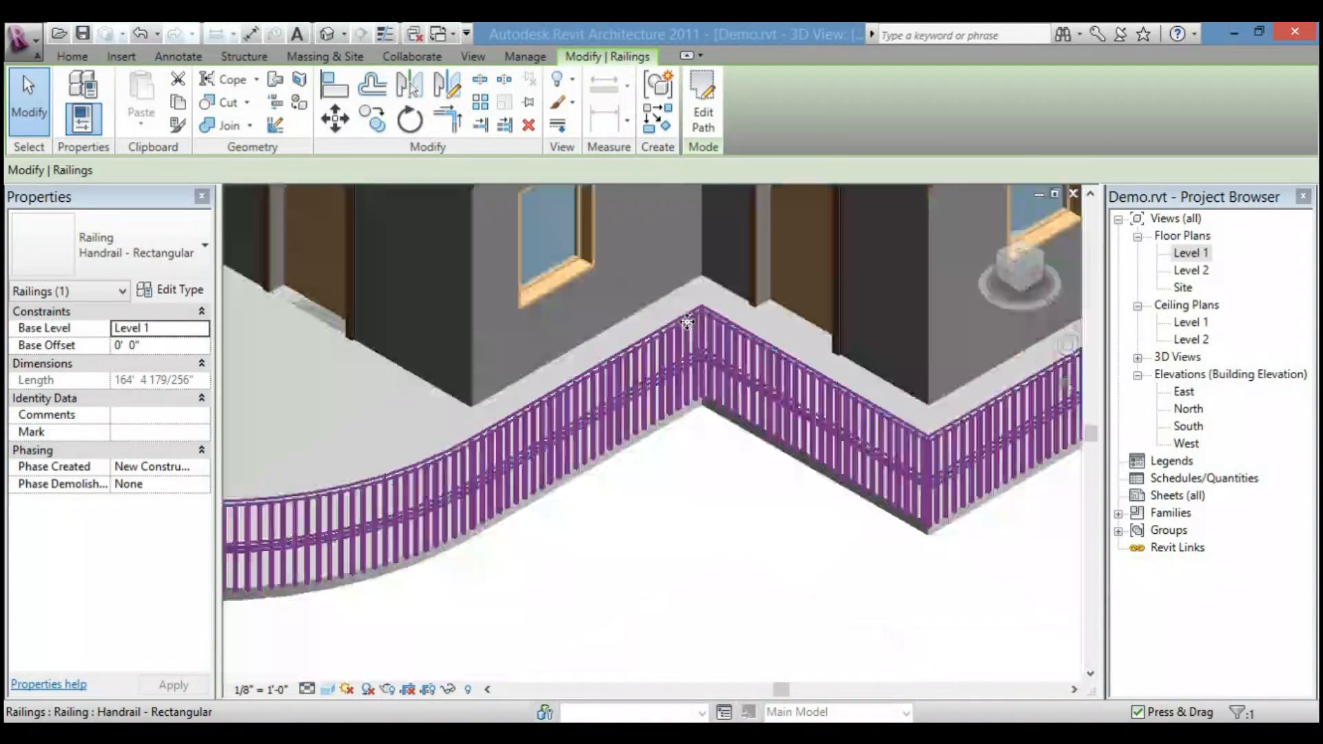
scroll(687, 322, "down", 3)
scroll(860, 412, "up", 4)
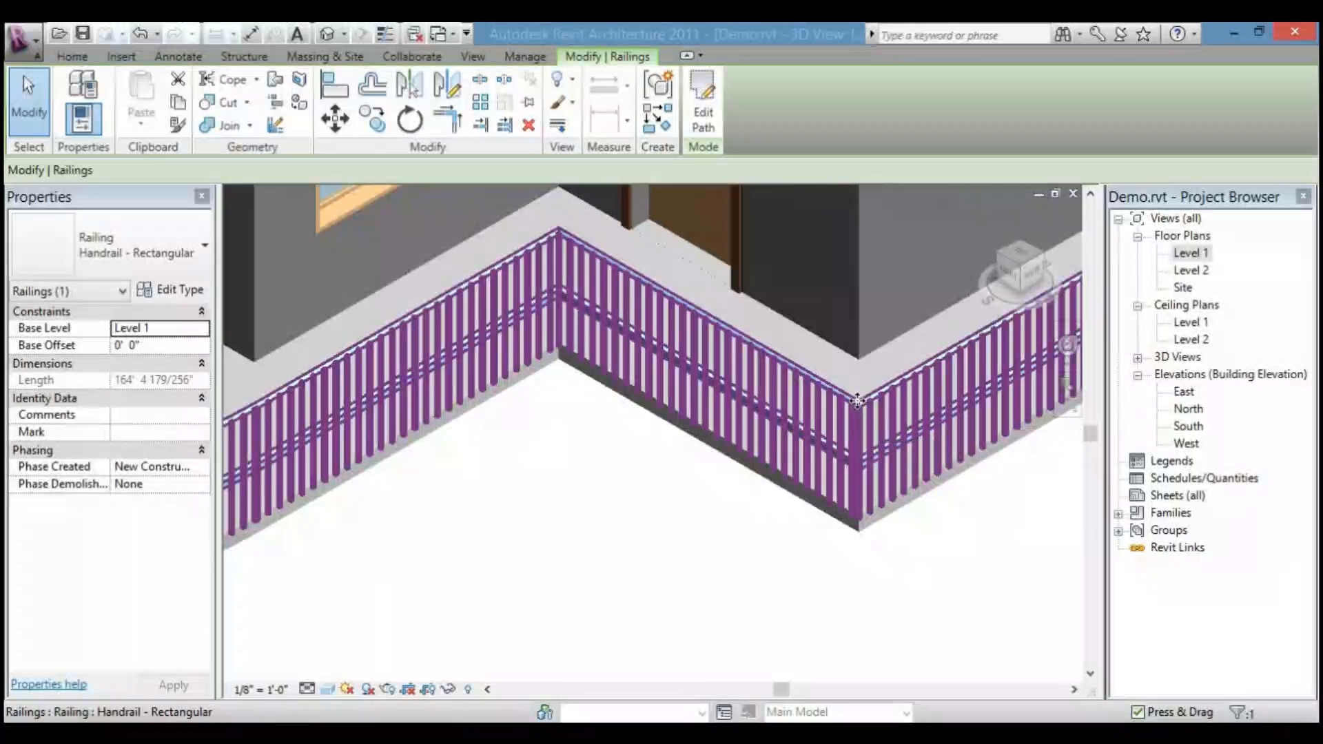
scroll(858, 401, "up", 2)
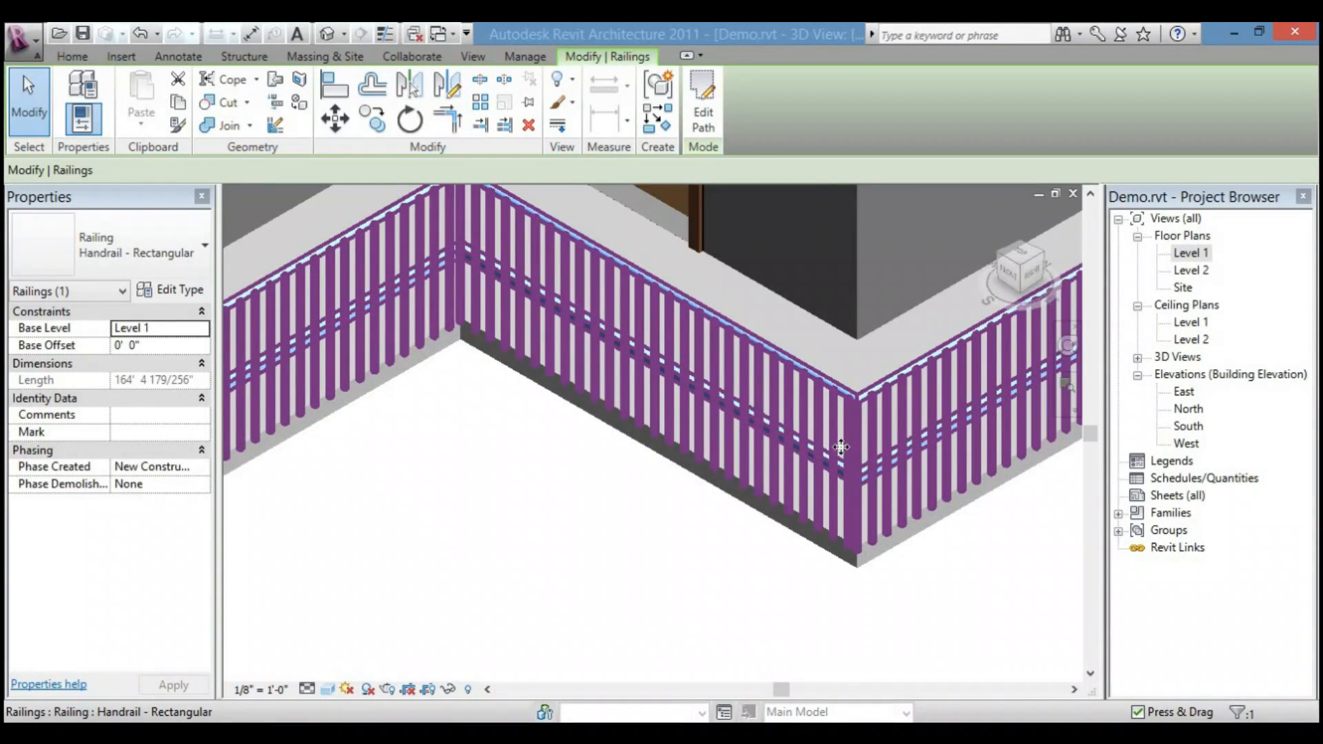
scroll(841, 448, "down", 1)
scroll(539, 478, "down", 3)
middle_click_drag(579, 479, 910, 438)
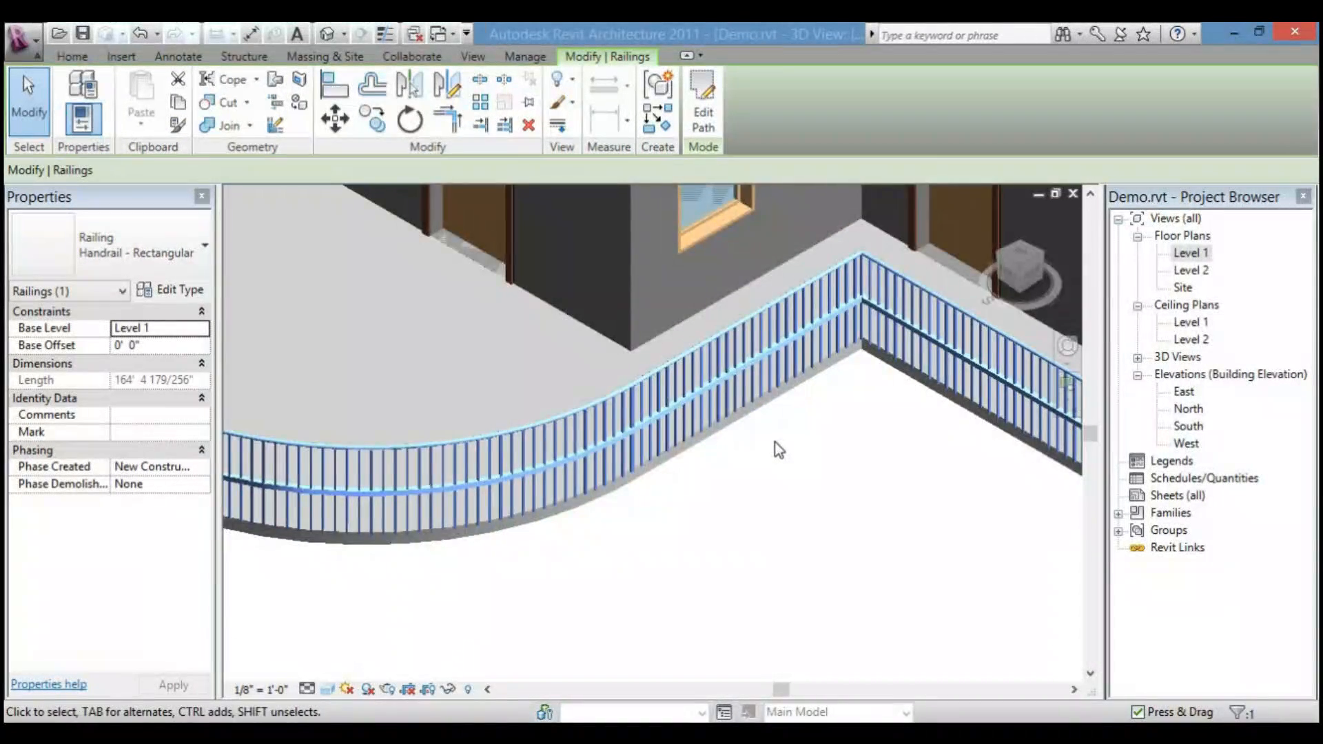
- Change the regular baluster's family to a Baluster - Round type in the Level 1 railing type's main baluster pattern
scroll(776, 442, "up", 1)
middle_click_drag(794, 490, 801, 521)
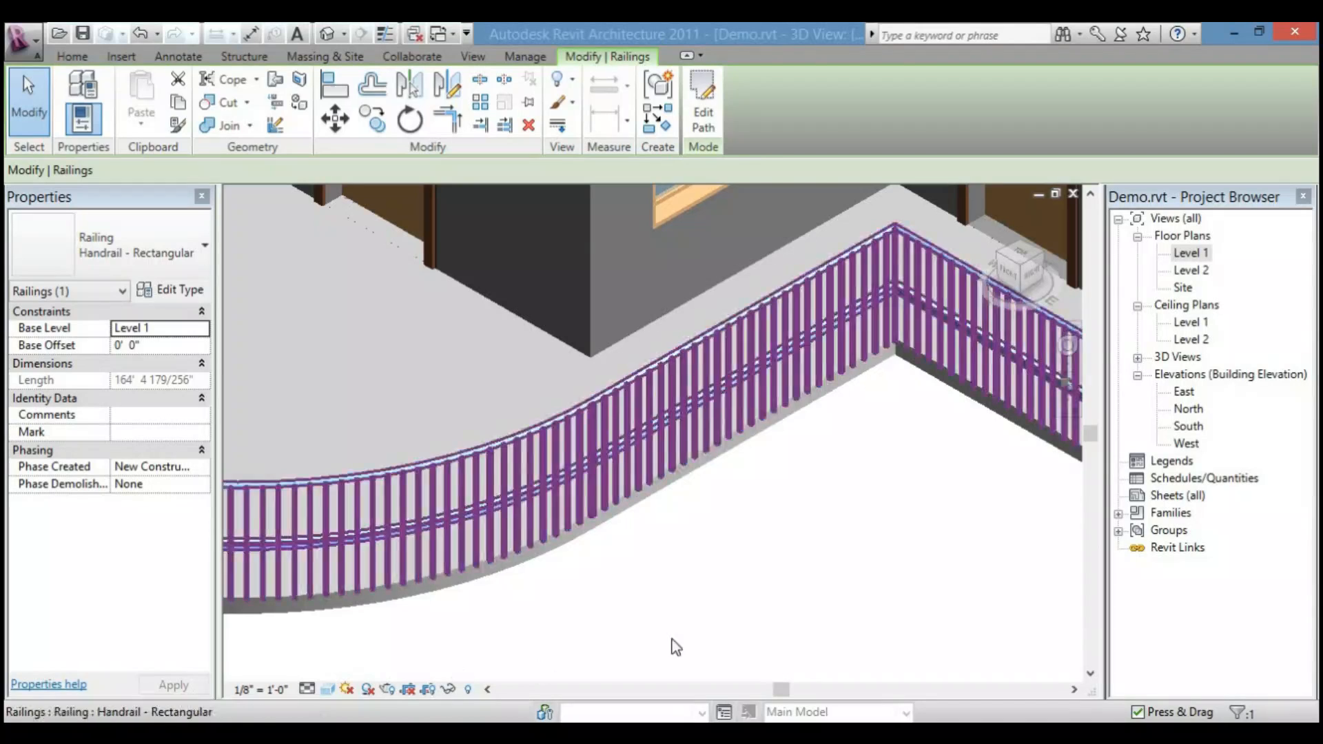
left_click(172, 289)
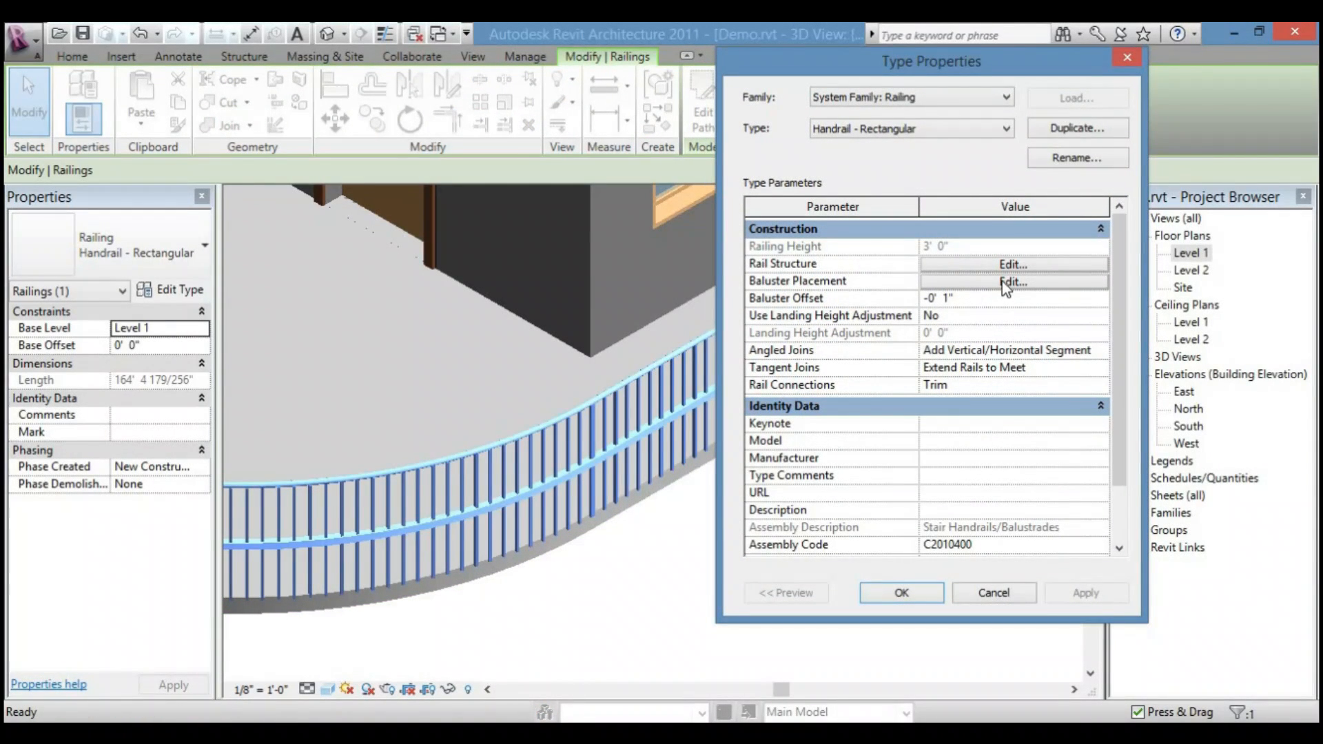
left_click(1002, 281)
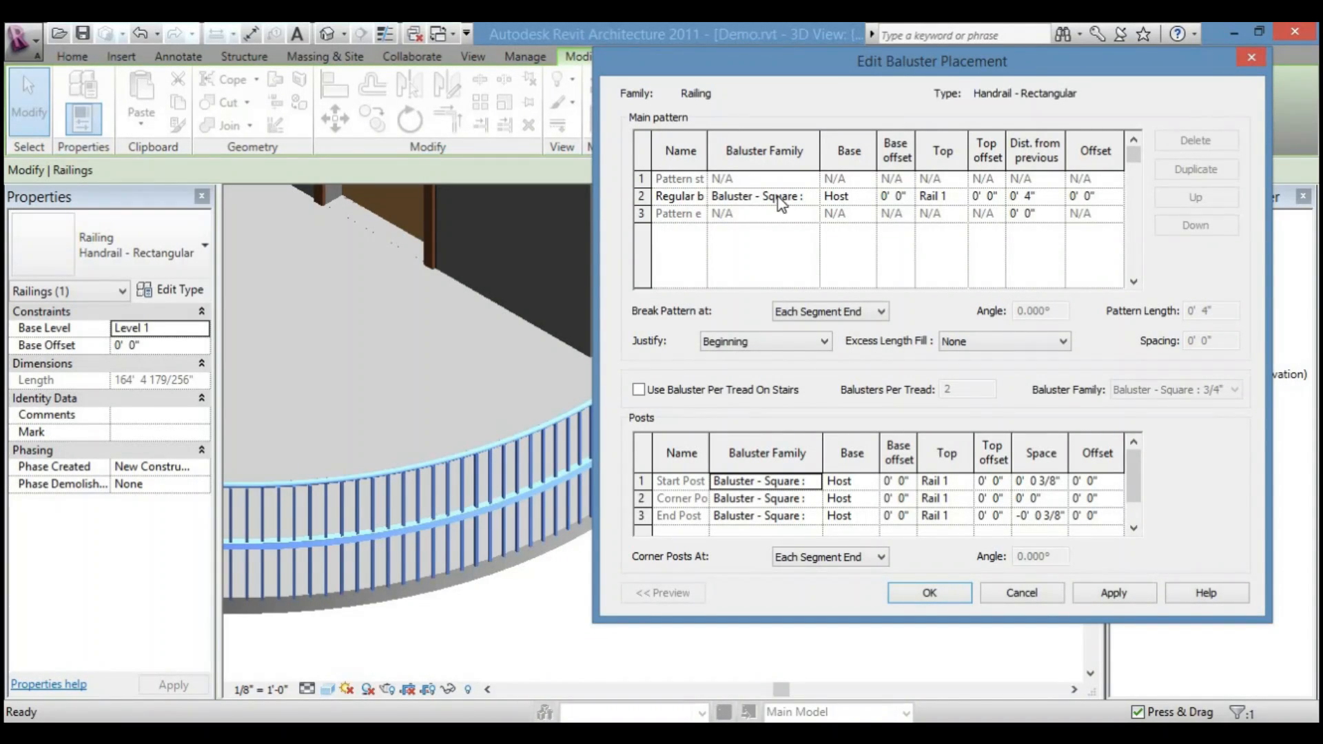
left_click(702, 198)
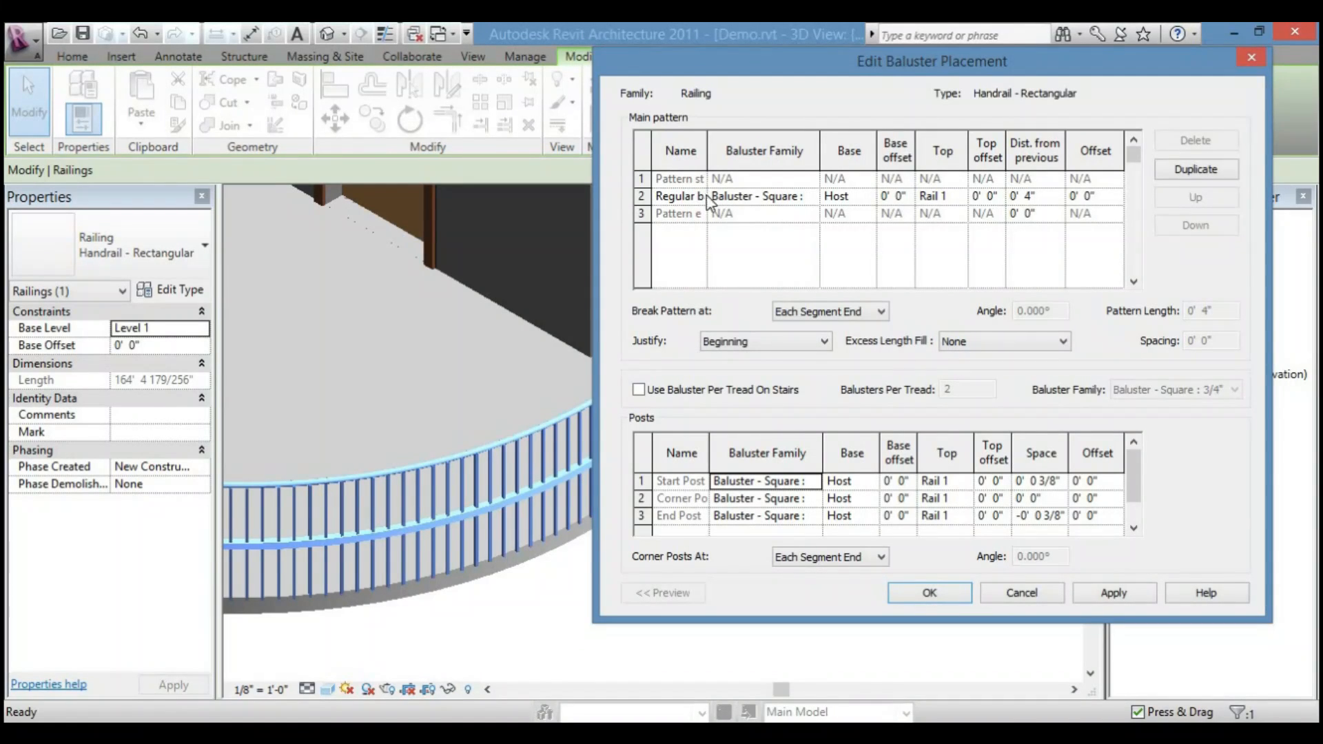
left_click(813, 195)
left_click(813, 196)
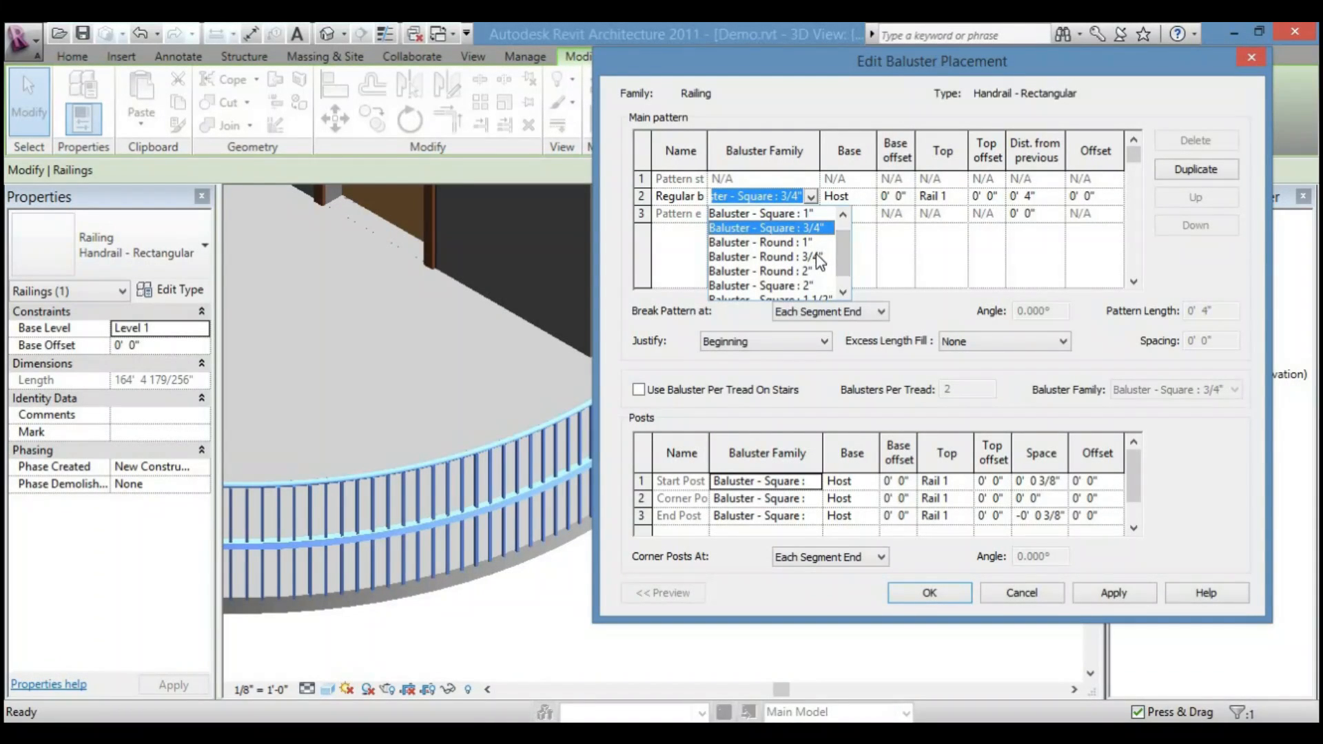
left_click(813, 270)
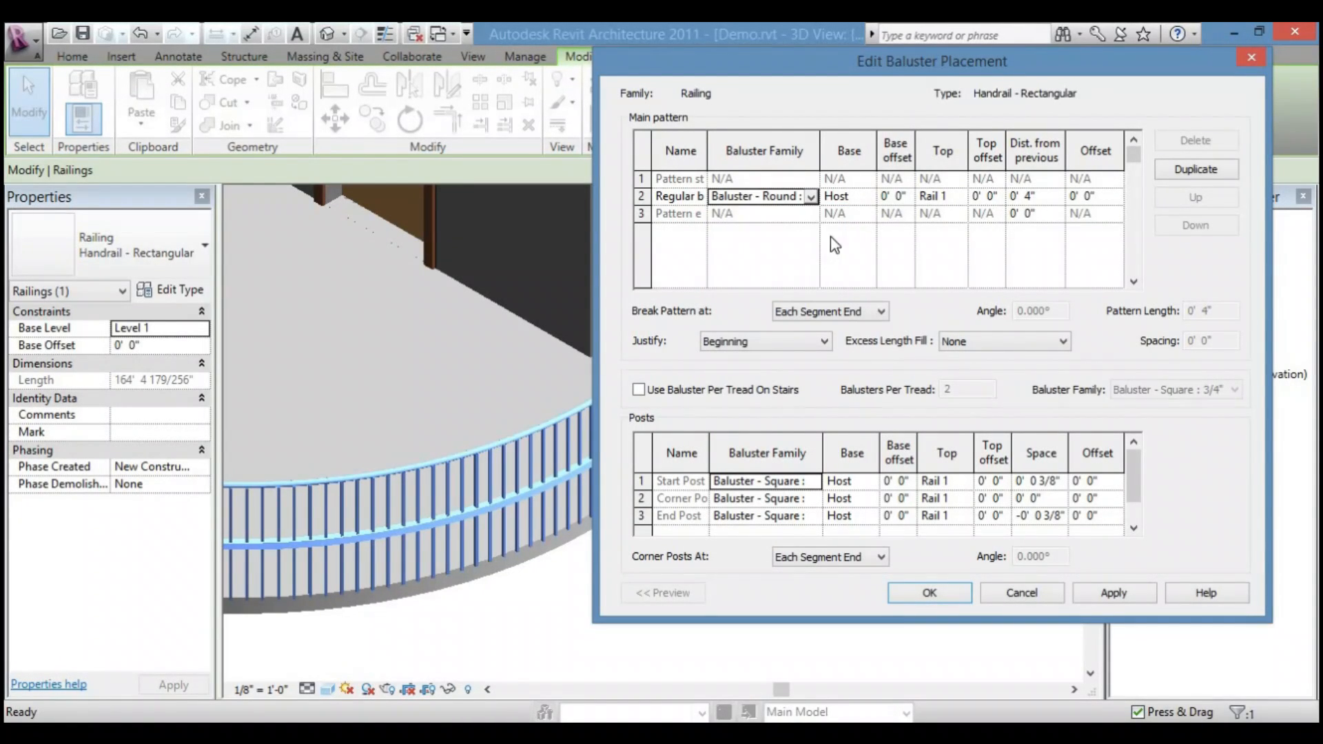
left_click(812, 197)
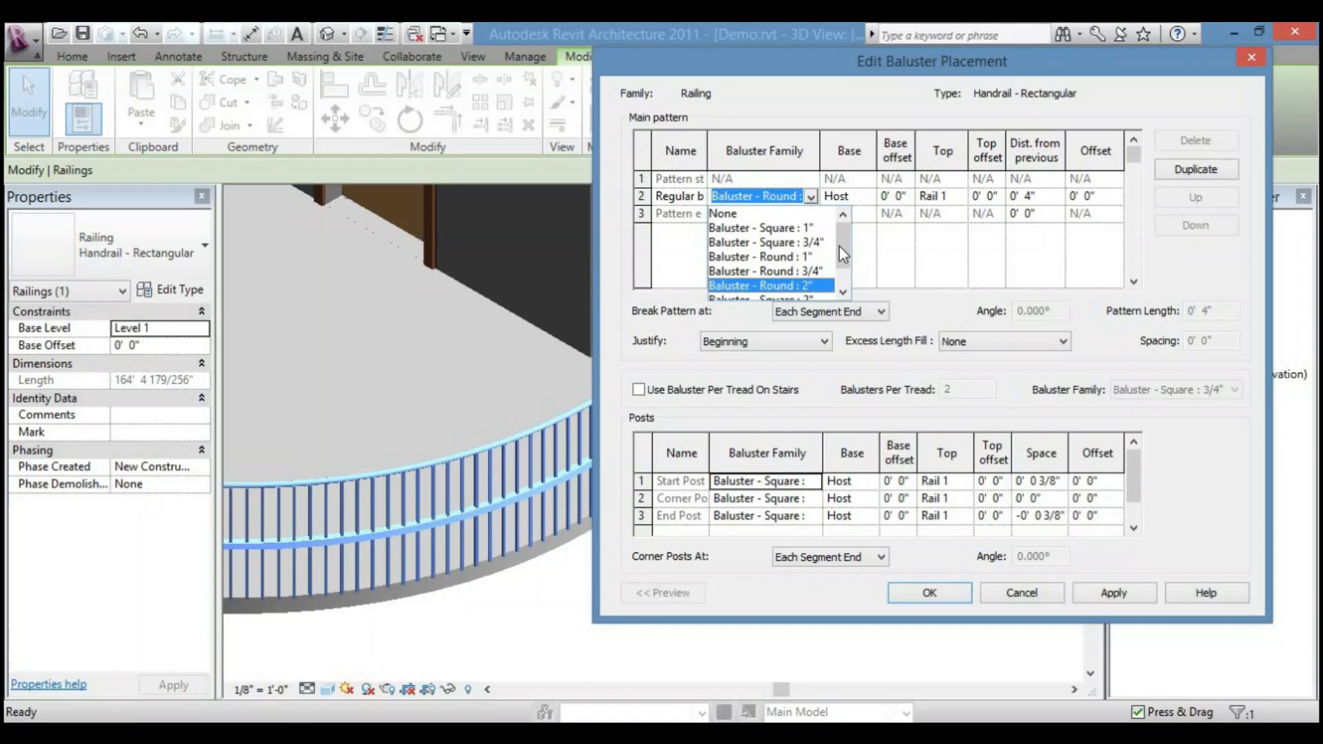
left_click_drag(843, 255, 845, 278)
left_click_drag(846, 270, 845, 257)
left_click(801, 253)
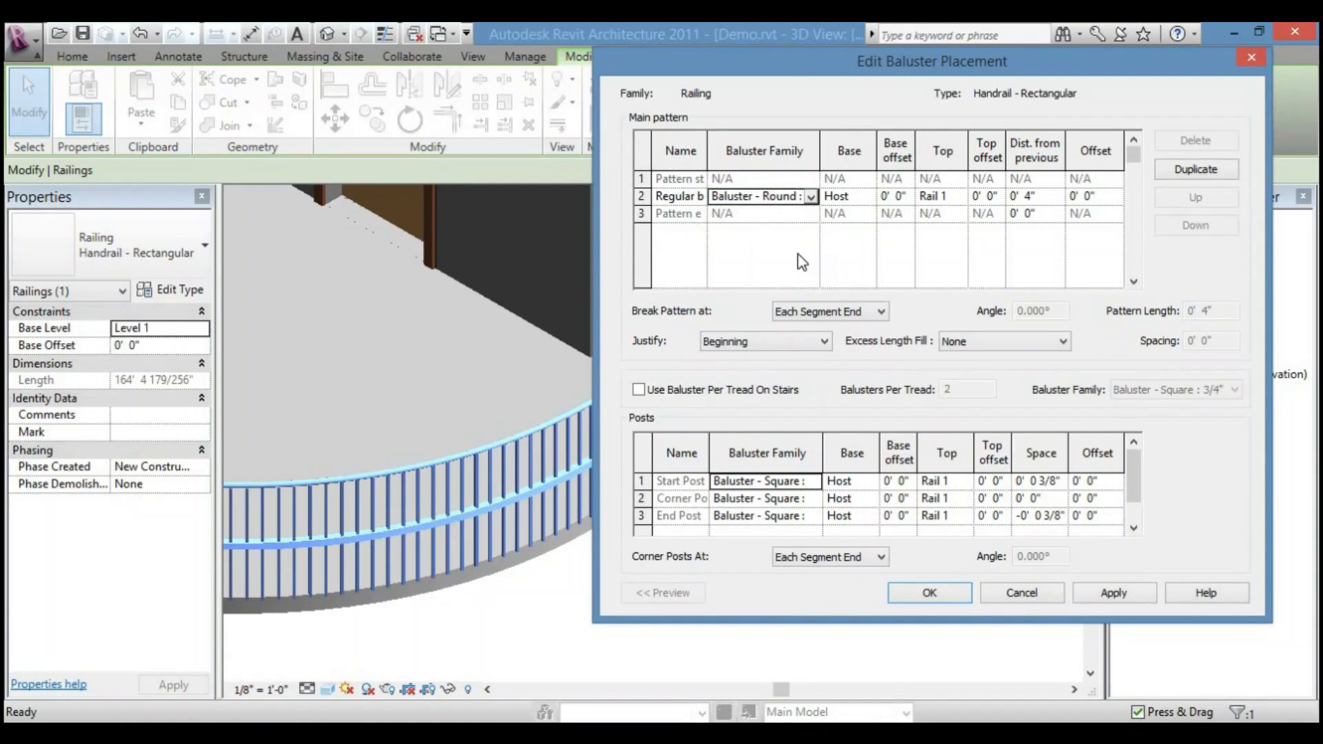
- Set the regular baluster's base offset and top offset to 6" each, with Host as base and Rail 1 as top
left_click(870, 193)
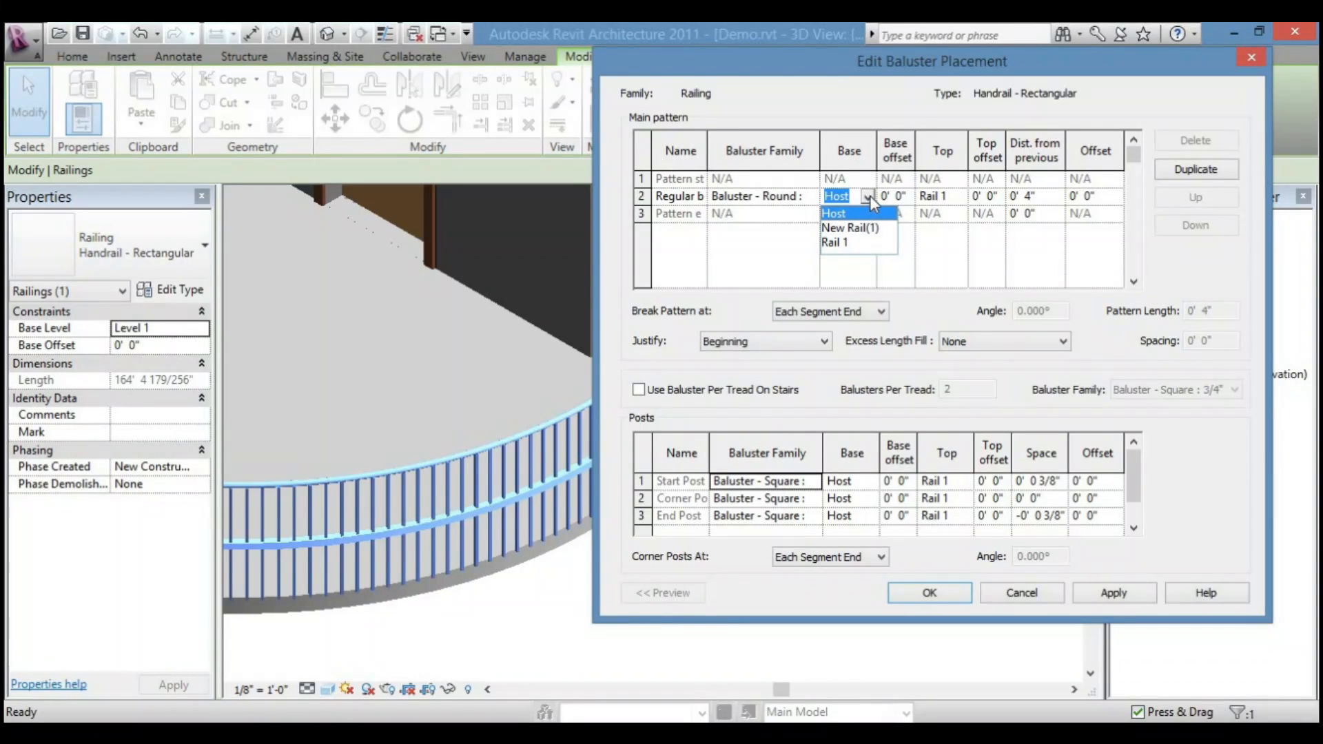
left_click(868, 197)
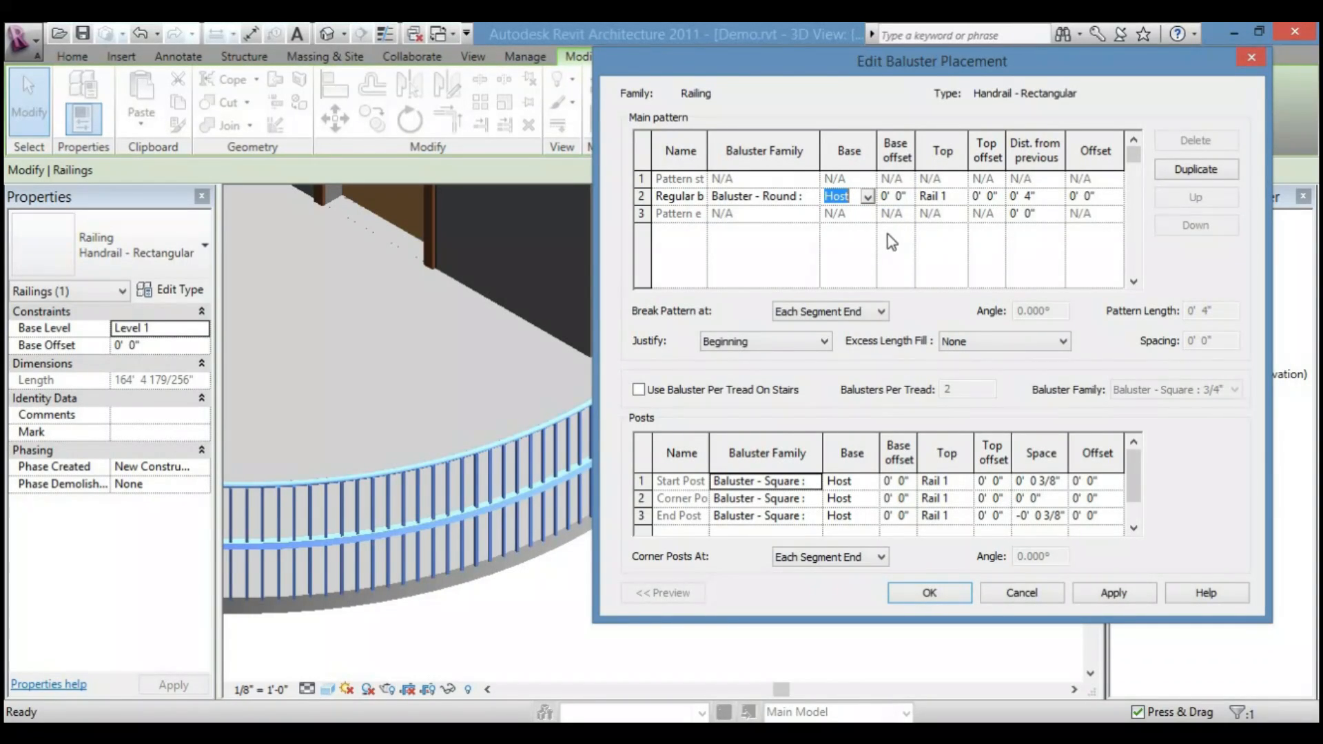
left_click(907, 200)
double_click(885, 195)
left_click(959, 197)
left_click(960, 198)
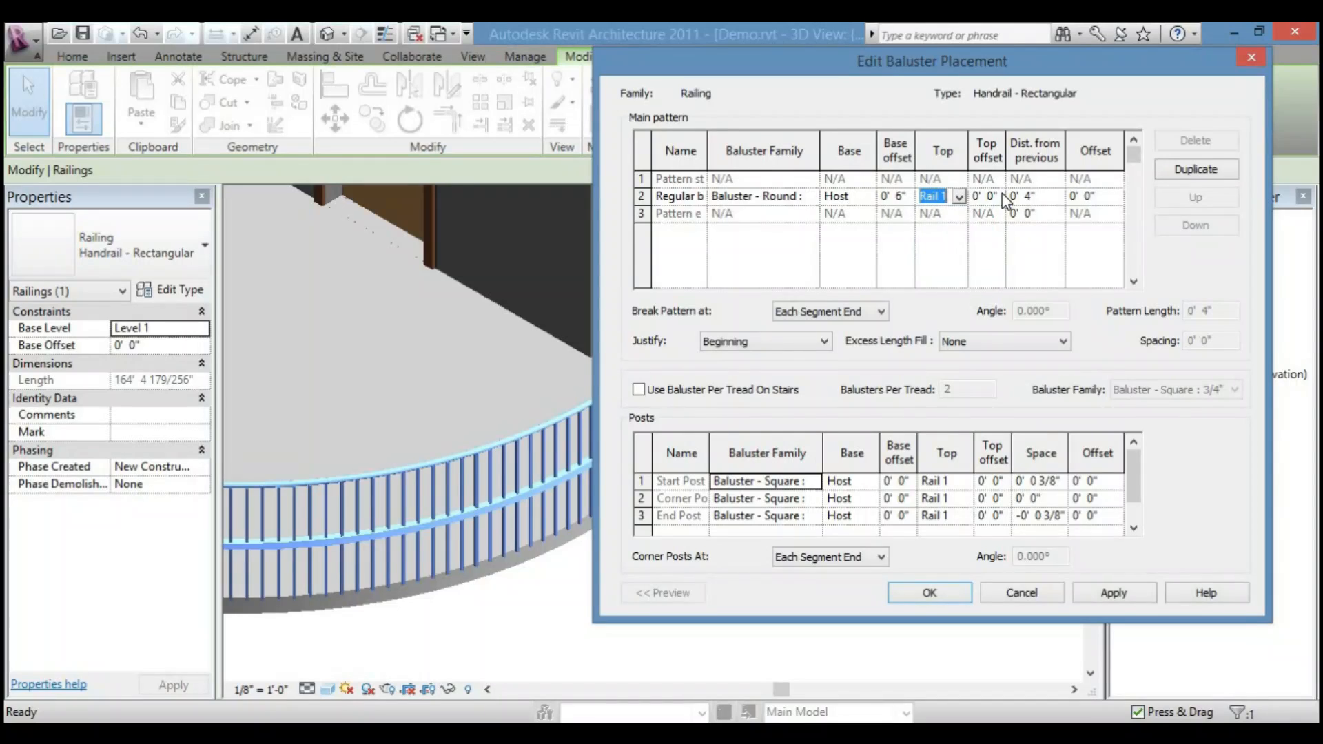
left_click(1001, 195)
left_click_drag(1002, 196, 943, 197)
type("6")
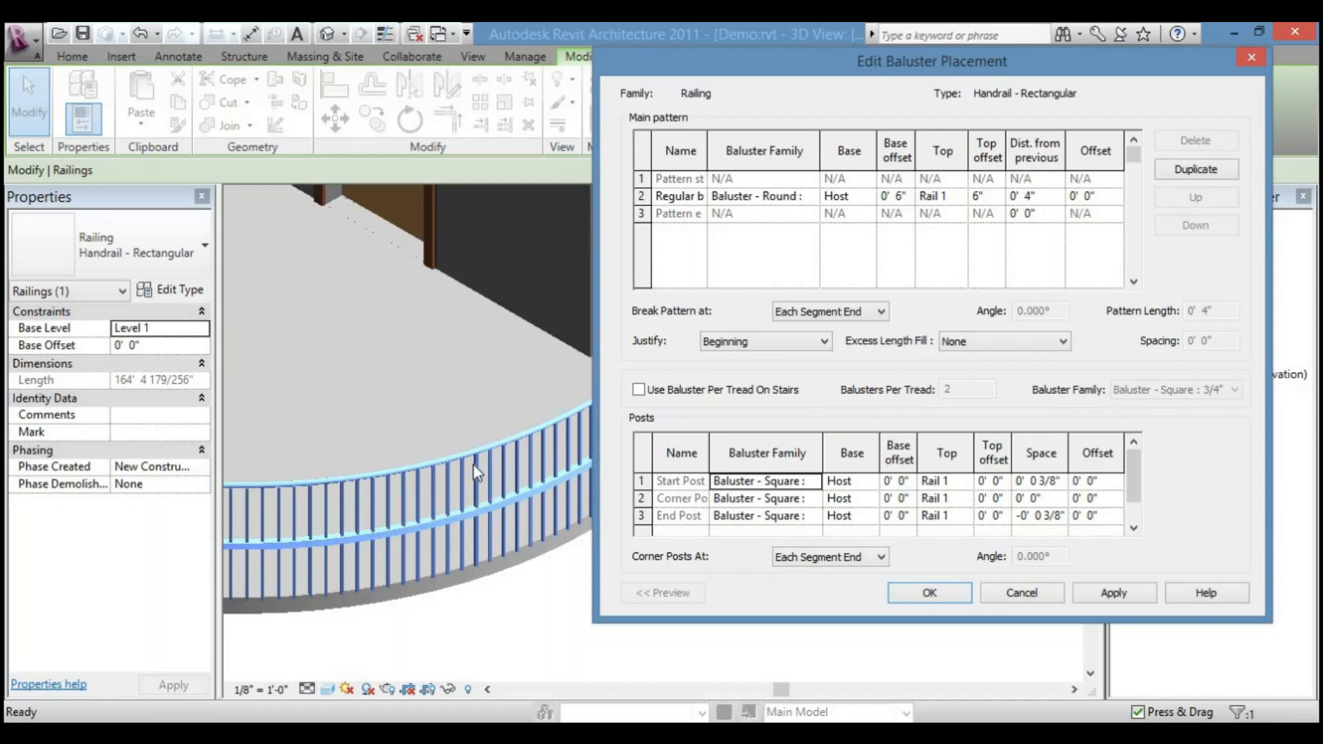
- Set the regular baluster's distance from previous to 1' 0" and apply the baluster placement to the railing type
left_click(1056, 195)
type("1")
left_click(1114, 196)
left_click(1110, 594)
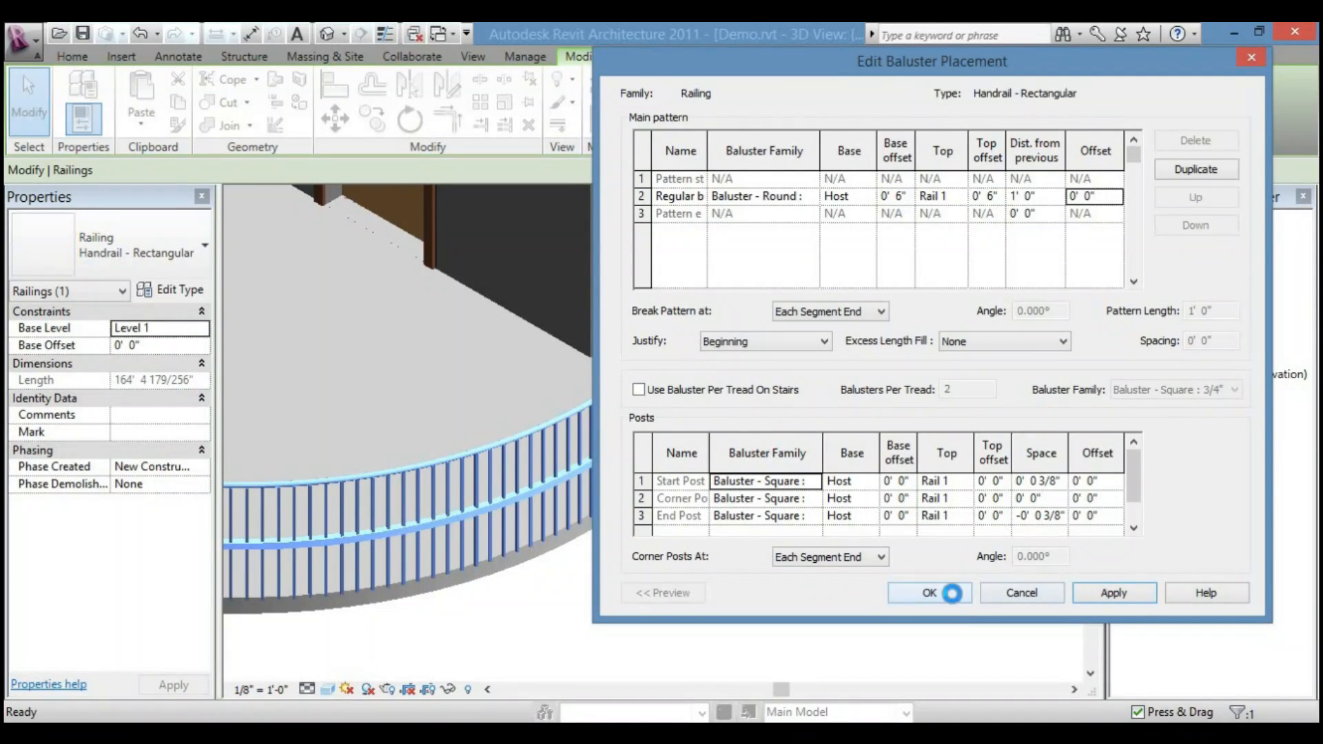
left_click(932, 594)
left_click(1070, 597)
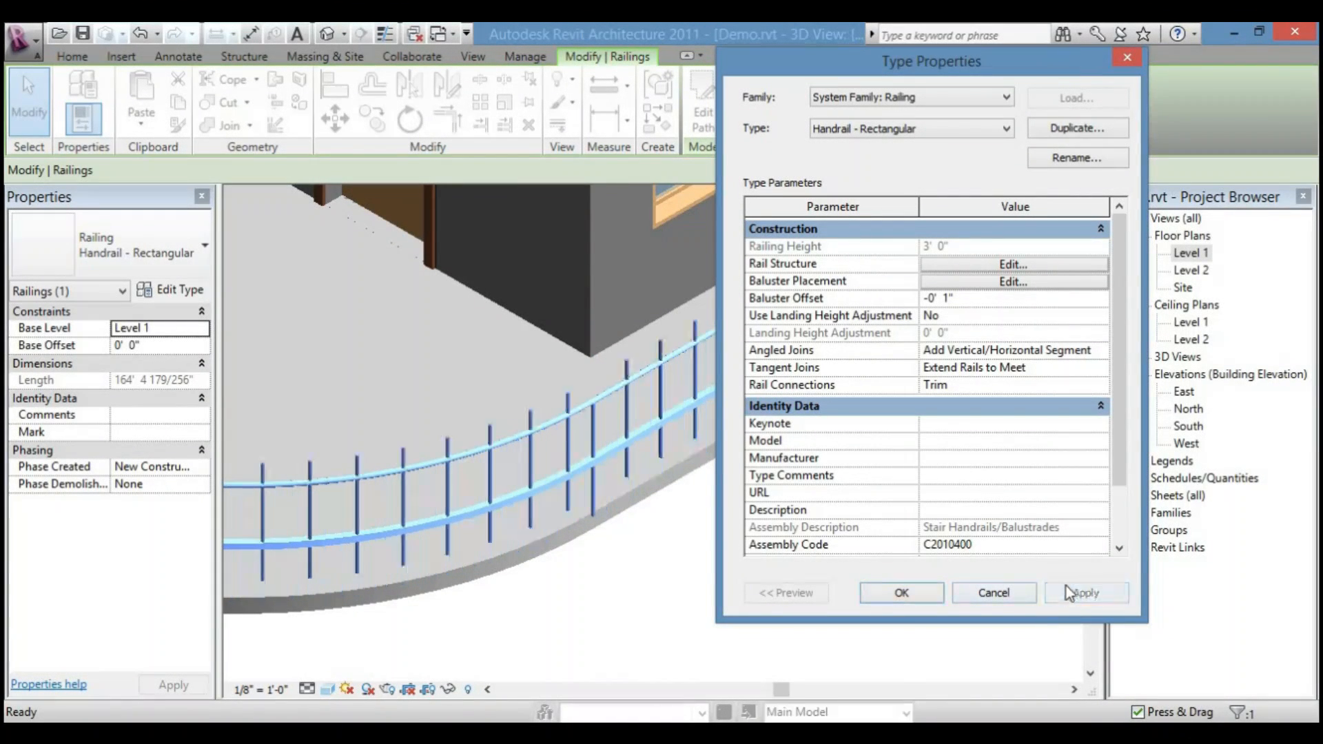
left_click(906, 597)
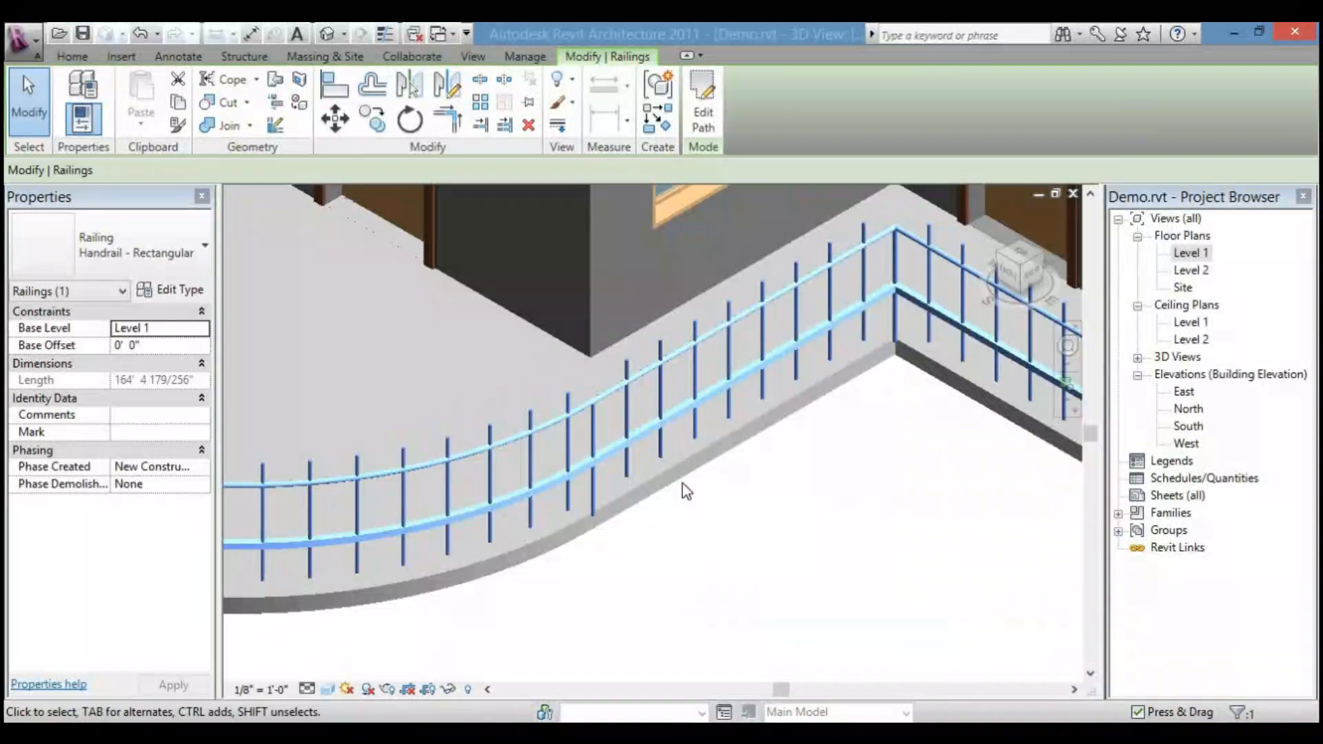
- Examine the balusters' spacing and their offsets above the top rail and above the slab, along the curve and from the front
scroll(683, 484, "up", 2)
middle_click_drag(680, 517, 781, 403)
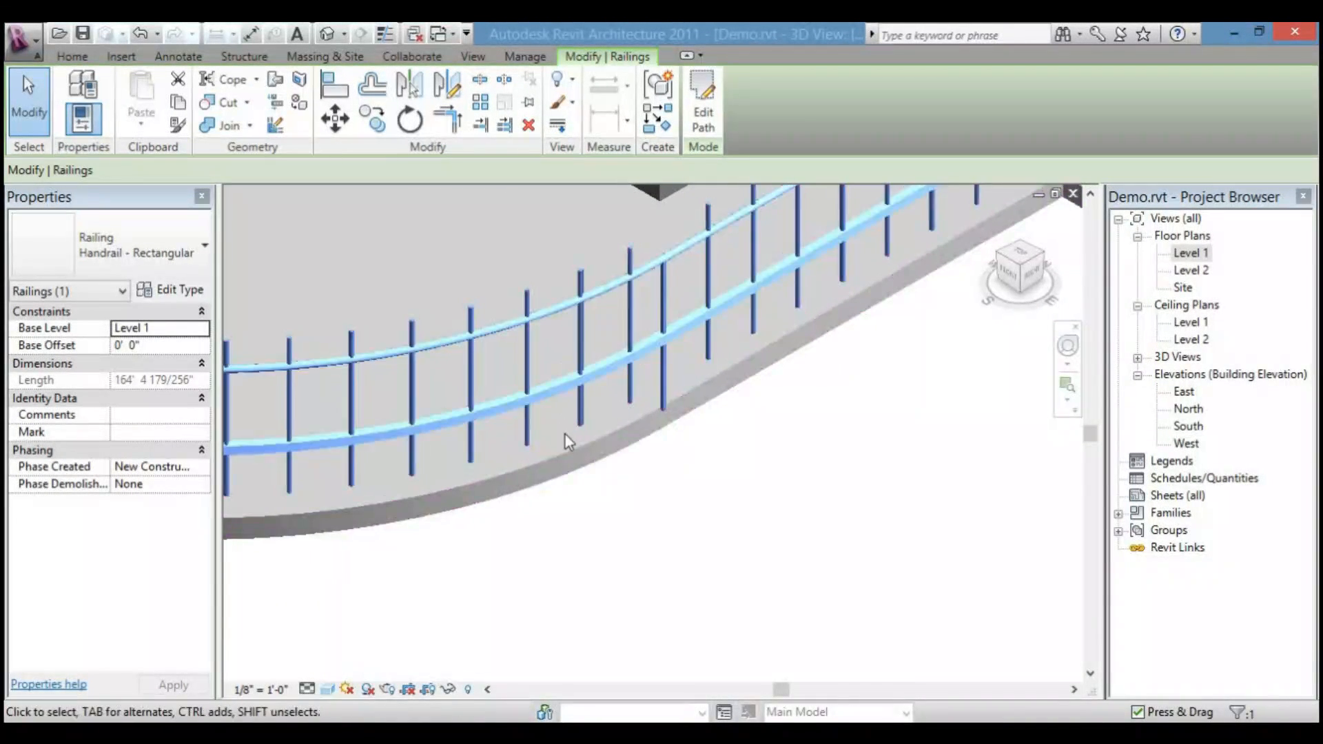
scroll(569, 439, "down", 3)
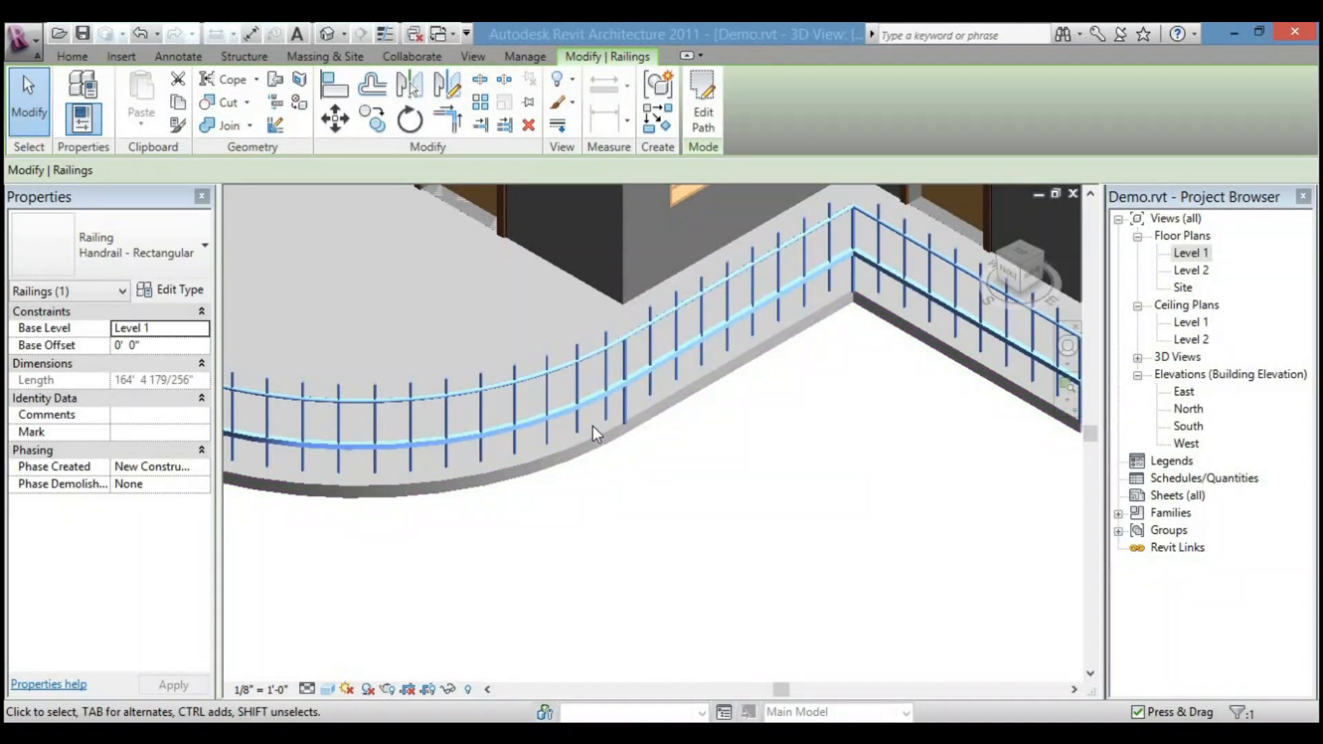
key("shift")
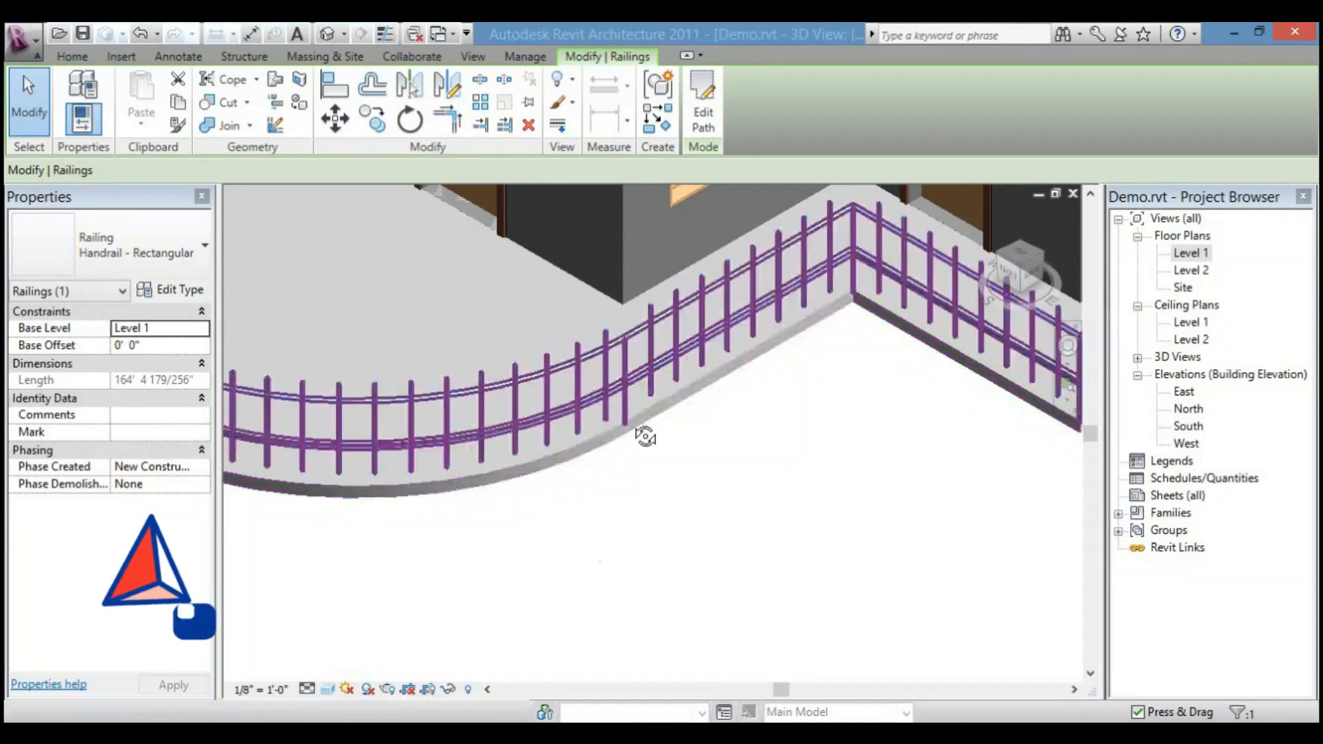
mouse_move(637, 422)
middle_mouse_down("shift")
mouse_move(635, 328)
mouse_move(605, 556)
mouse_move(591, 502)
mouse_move(602, 504)
mouse_move(597, 443)
mouse_move(653, 443)
middle_mouse_up("shift")
middle_click_drag(526, 312, 538, 401)
scroll(538, 401, "up", 1)
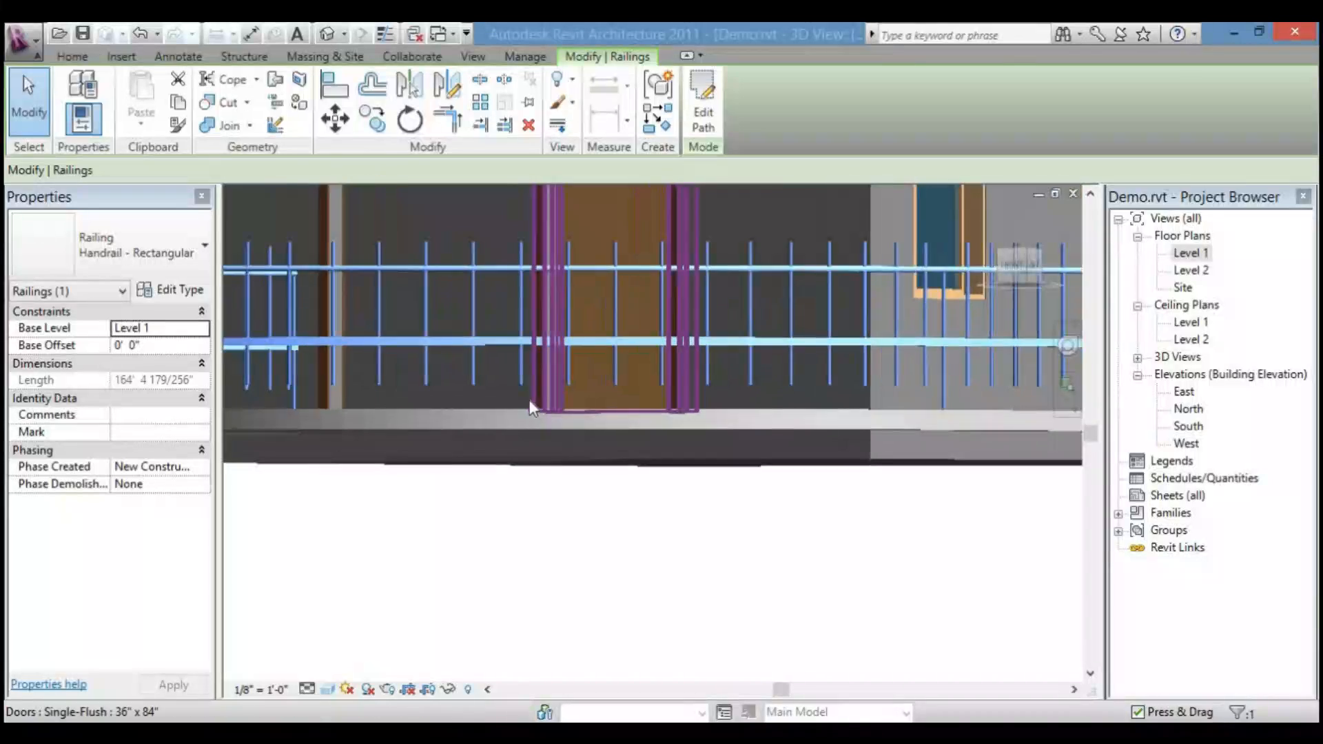
middle_click_drag(483, 245, 520, 346)
scroll(524, 452, "up", 1)
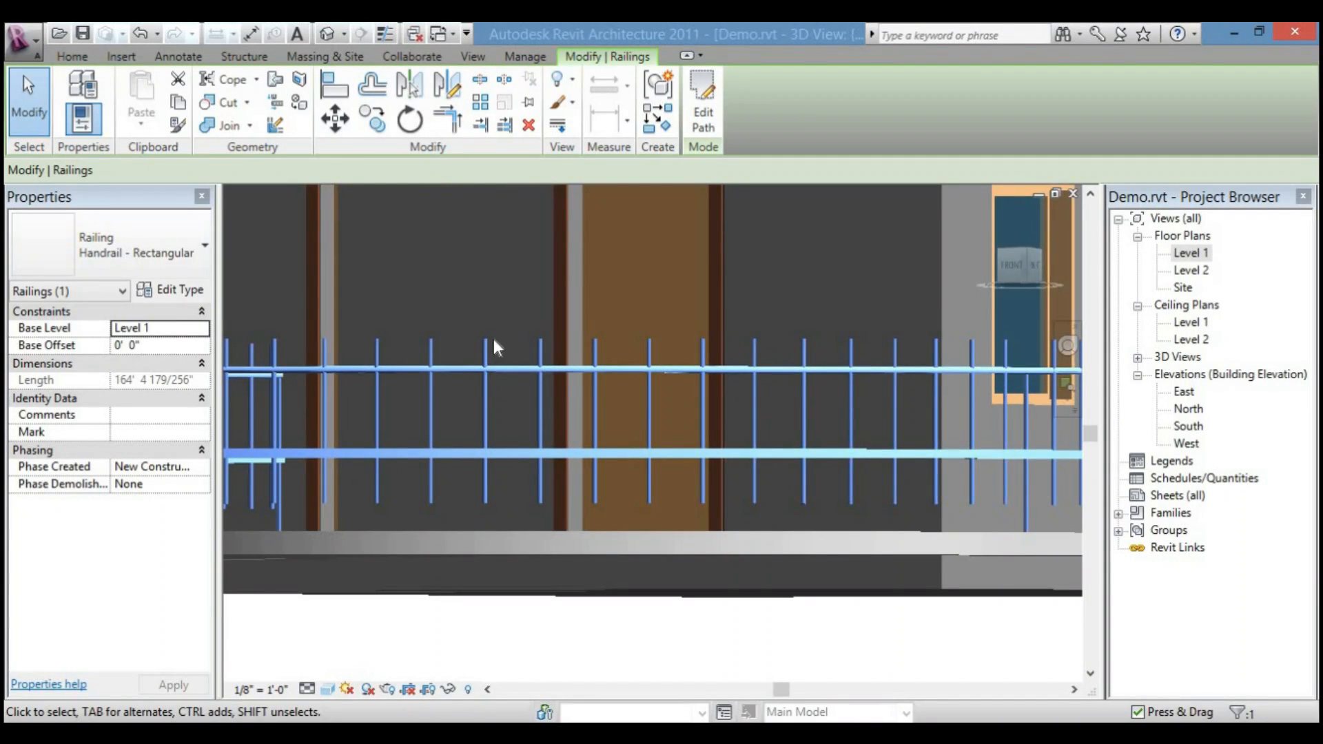
scroll(482, 362, "down", 3)
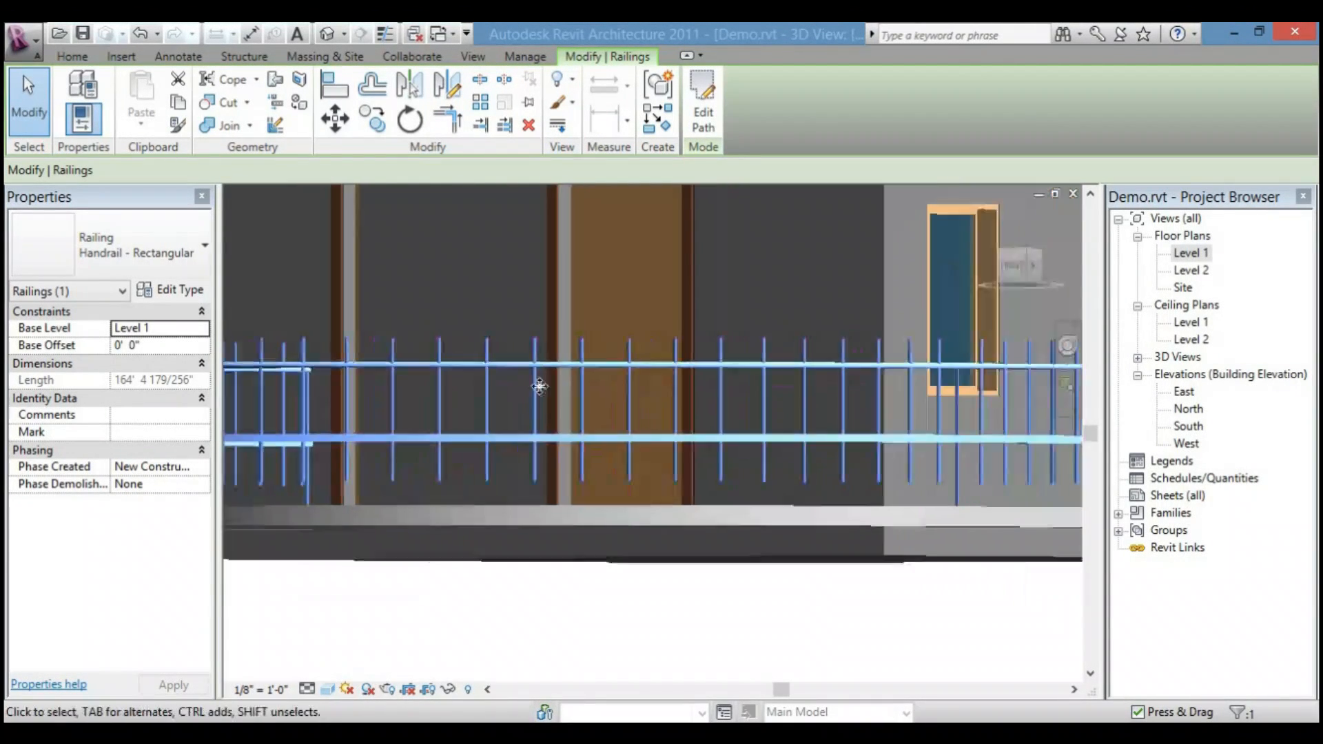
middle_click_drag(858, 451, 527, 430)
scroll(512, 415, "up", 2)
scroll(589, 386, "up", 1)
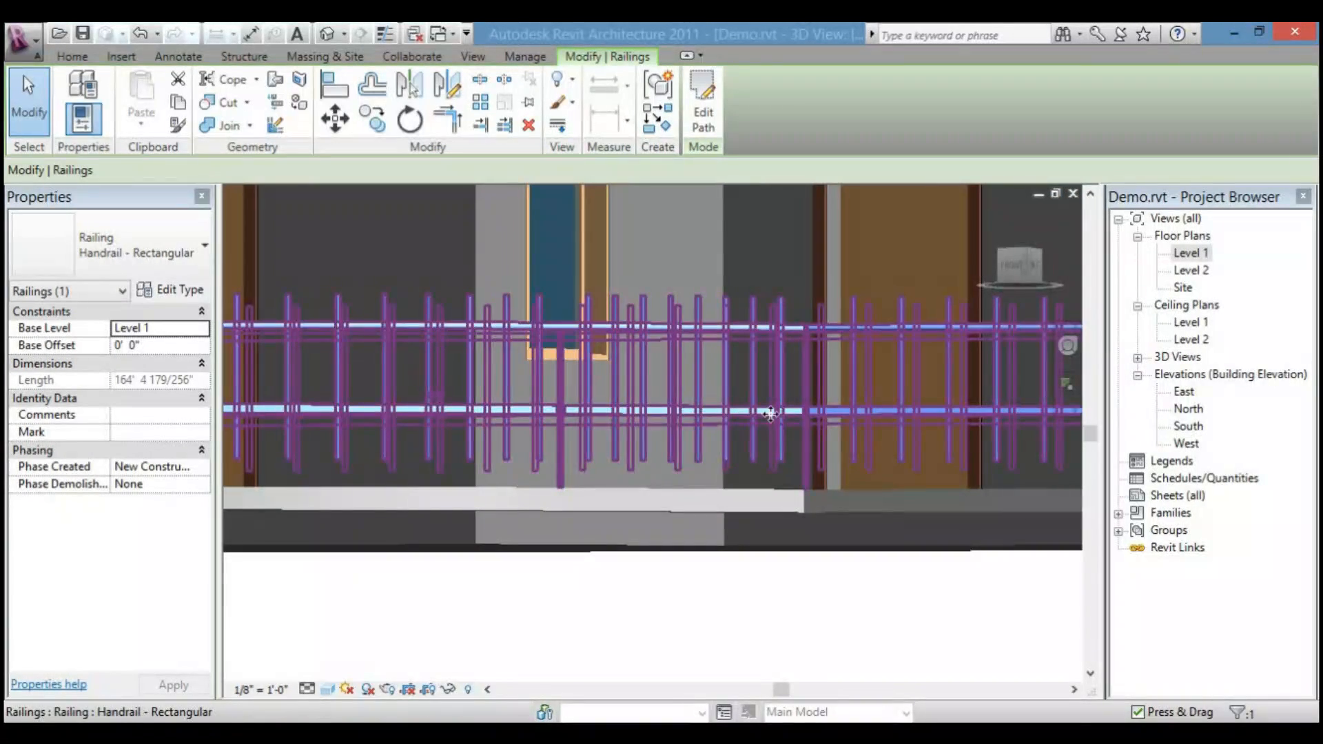
- Examine the ground-level railing's balusters and corners up close and in the overall building view
scroll(748, 407, "down", 3)
middle_click_drag(709, 380, 820, 440, "shift")
scroll(820, 439, "up", 4)
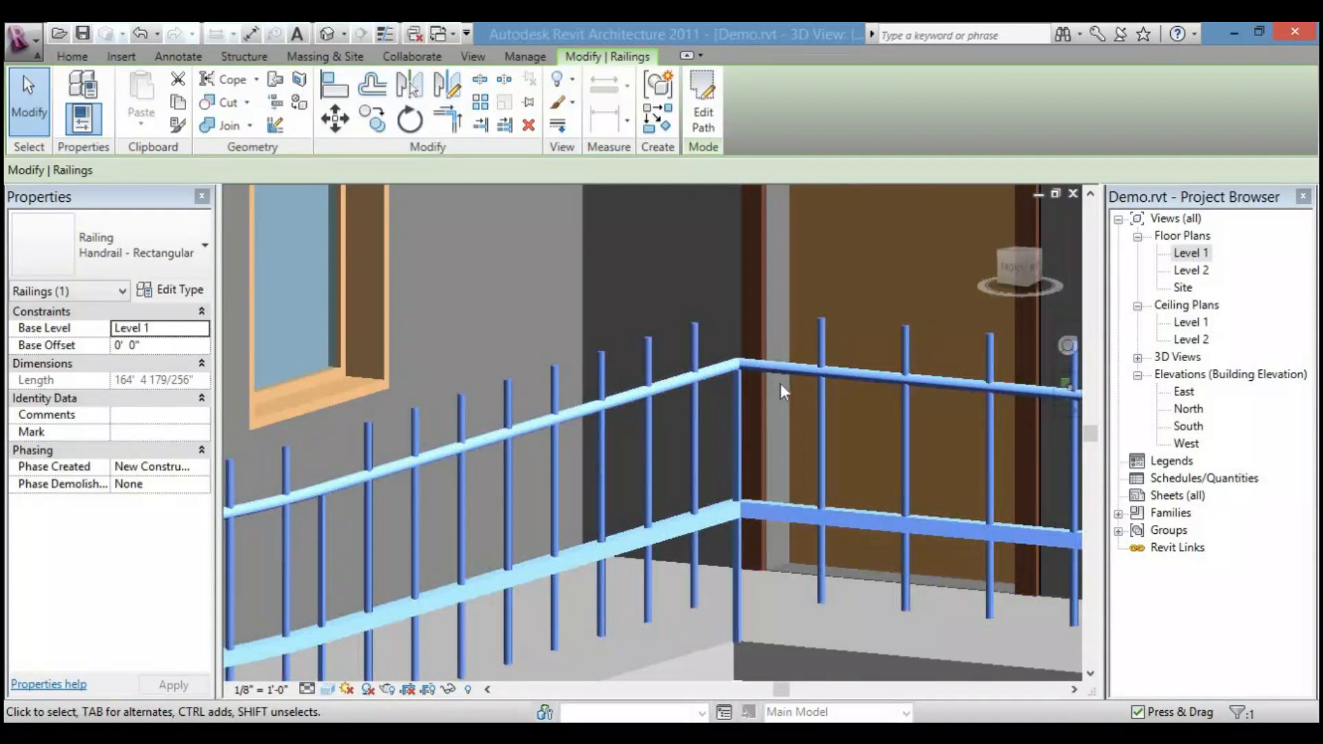
scroll(780, 383, "up", 3)
scroll(704, 337, "up", 5)
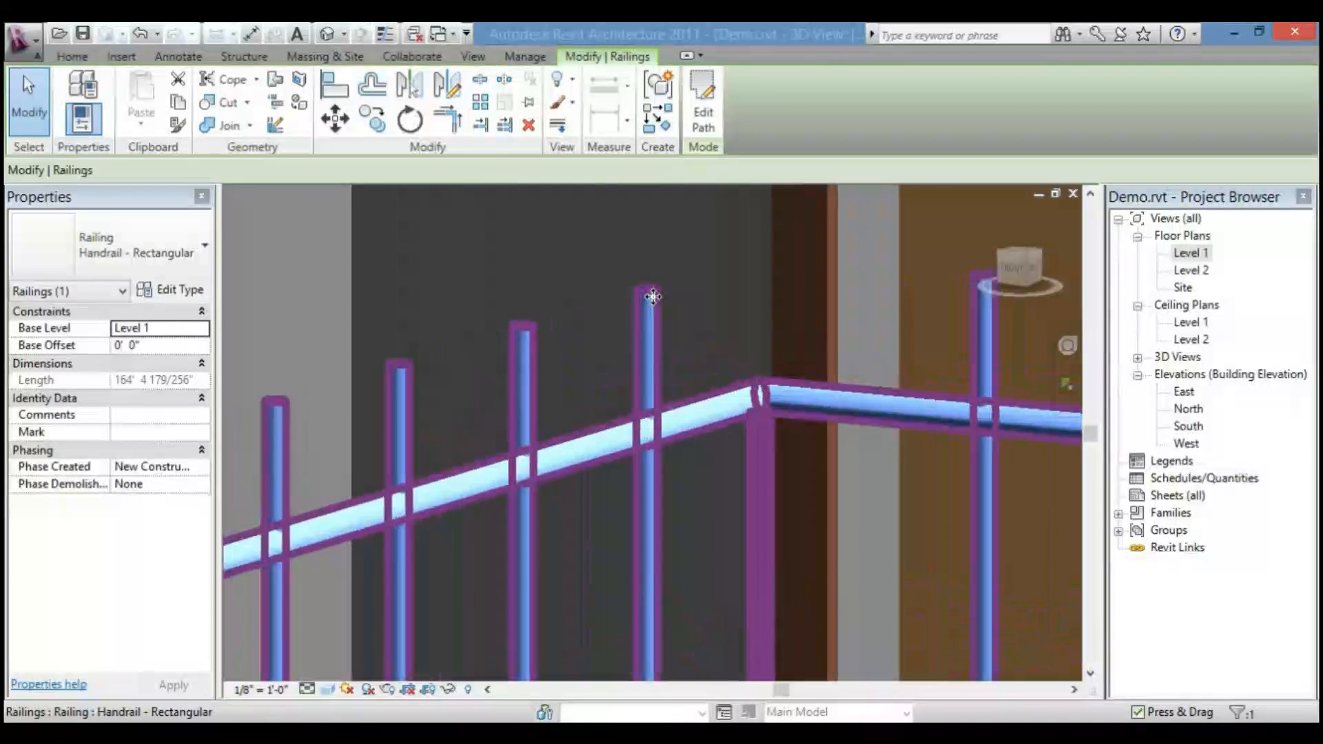
scroll(651, 362, "down", 10)
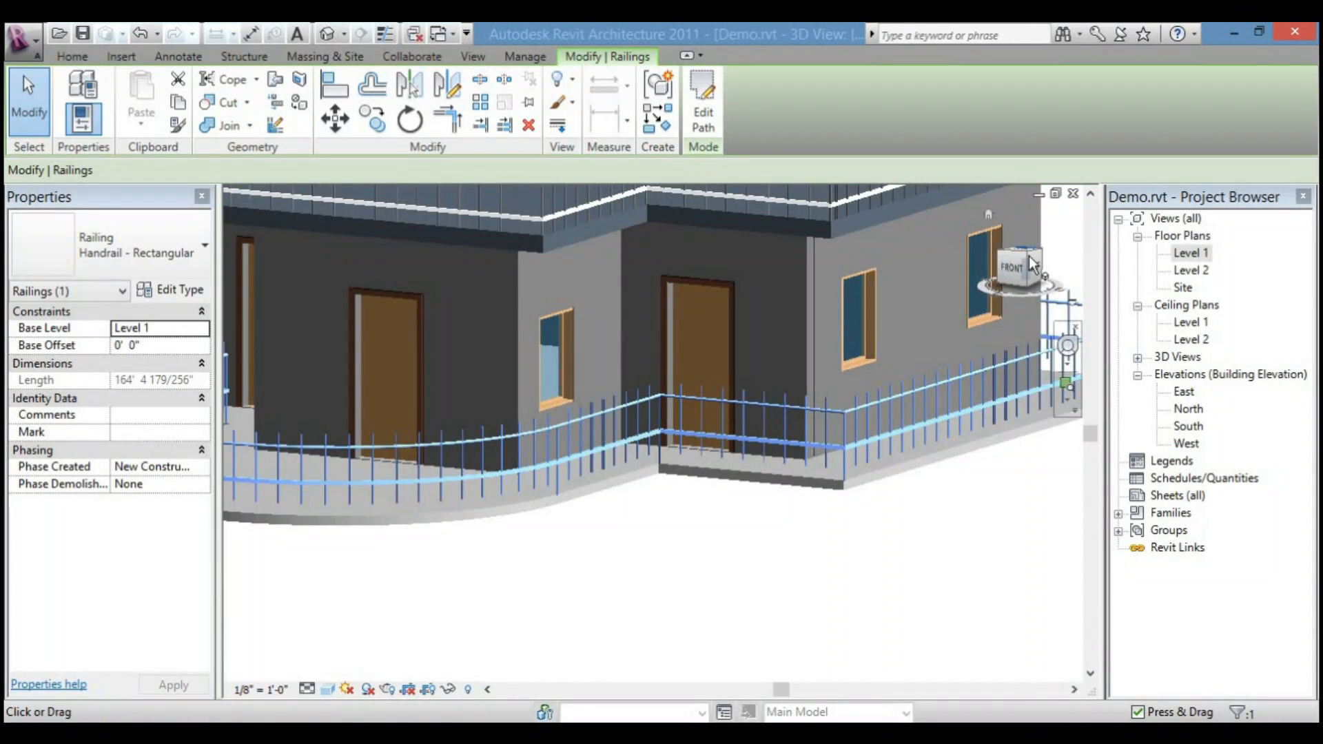
left_click(1029, 256)
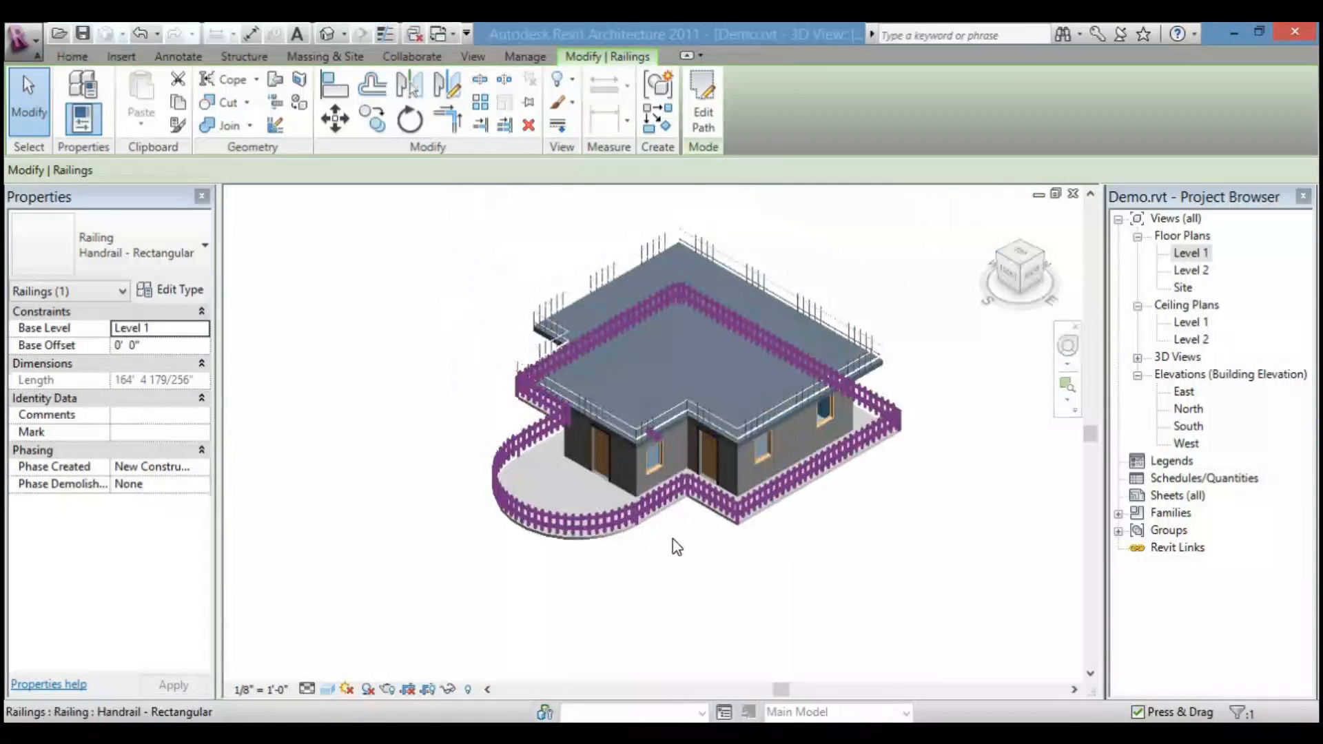
scroll(673, 541, "up", 6)
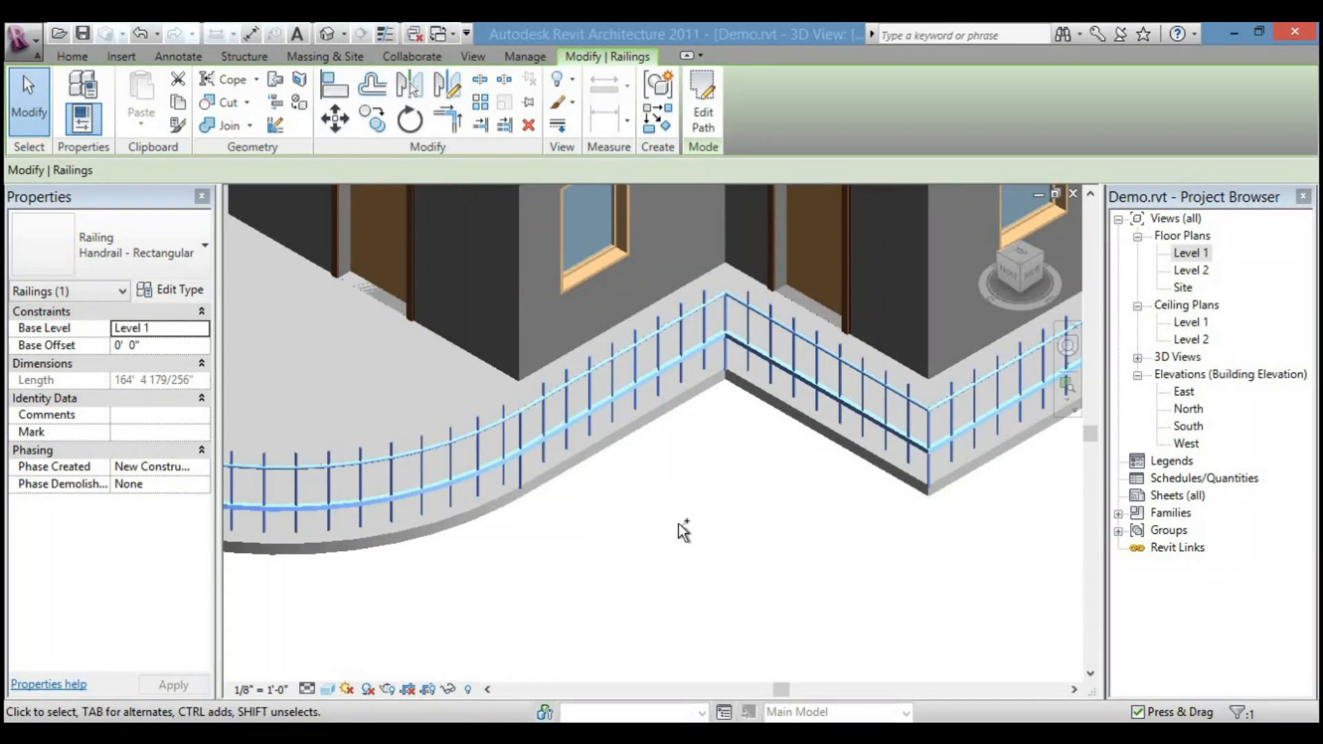
left_click(678, 520)
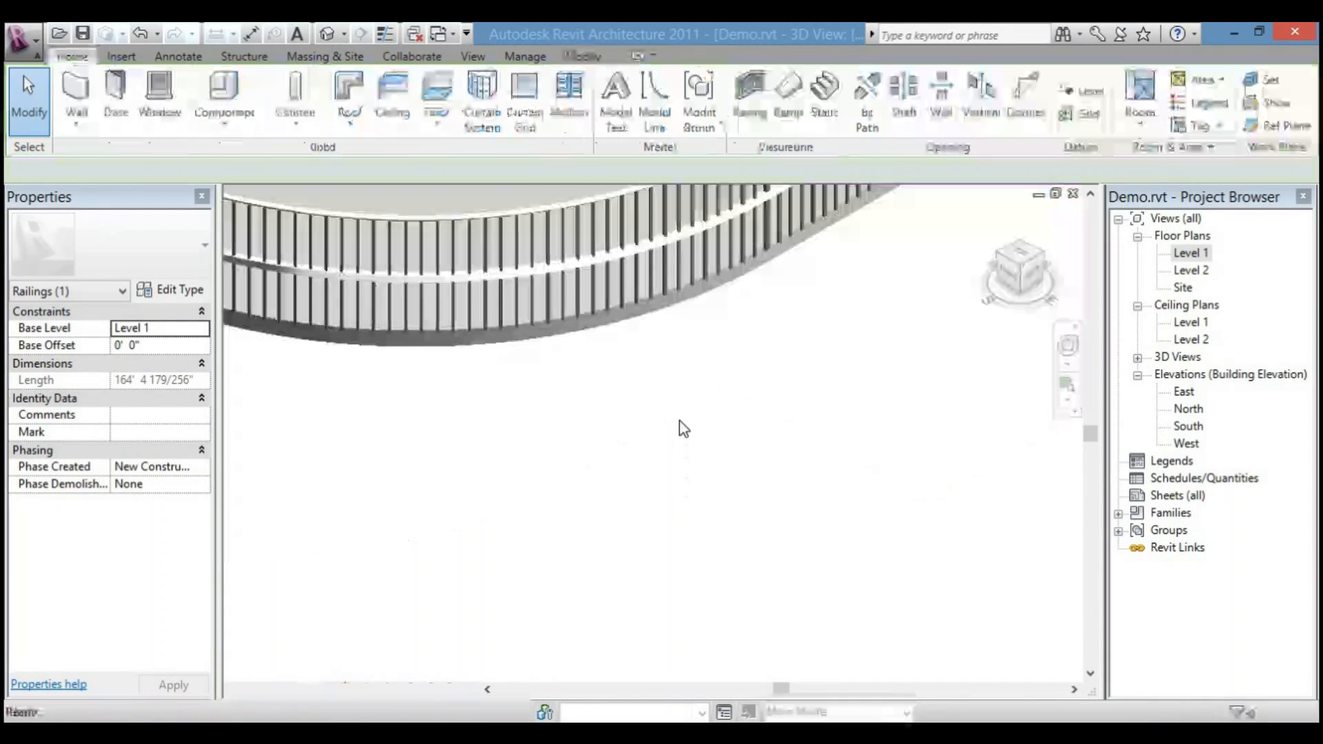
- Open the baluster placement settings in the type properties of the ground-level railing around the floor slab
scroll(668, 431, "down", 5)
middle_click_drag(717, 384, 659, 482)
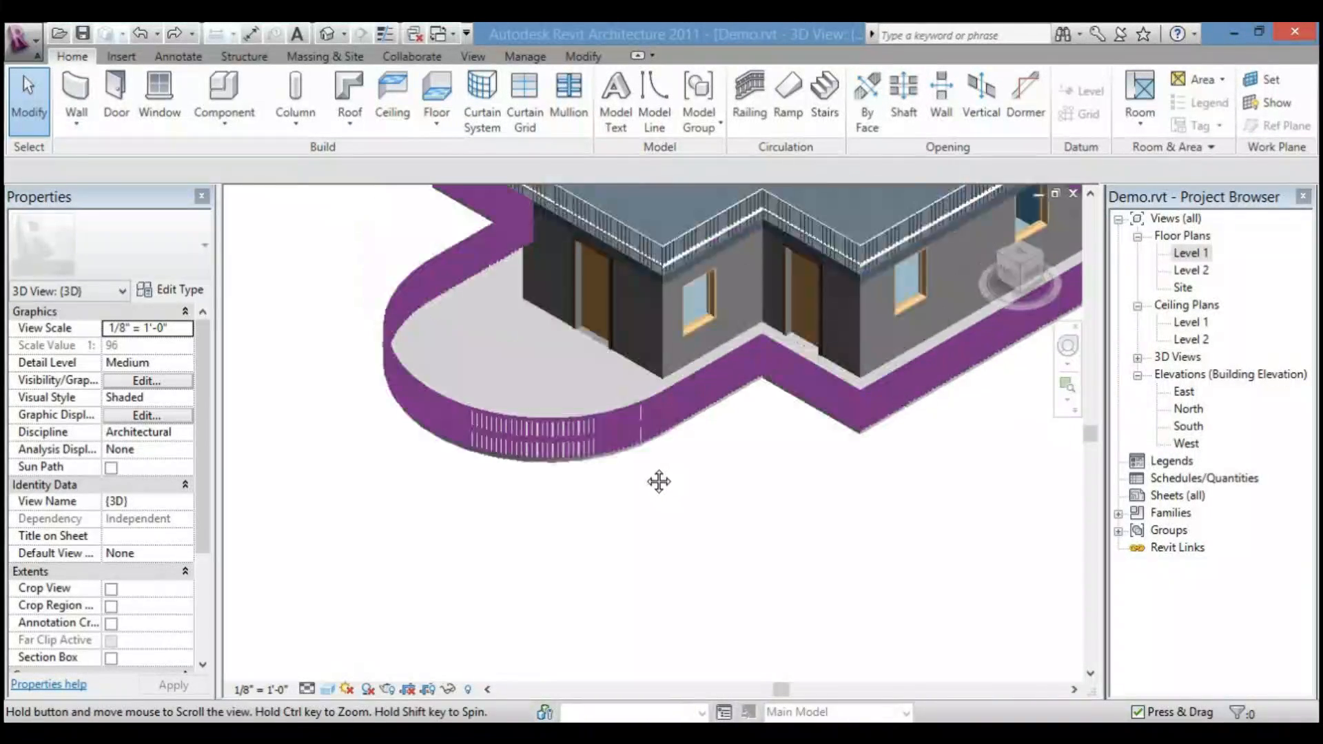
scroll(655, 448, "up", 5)
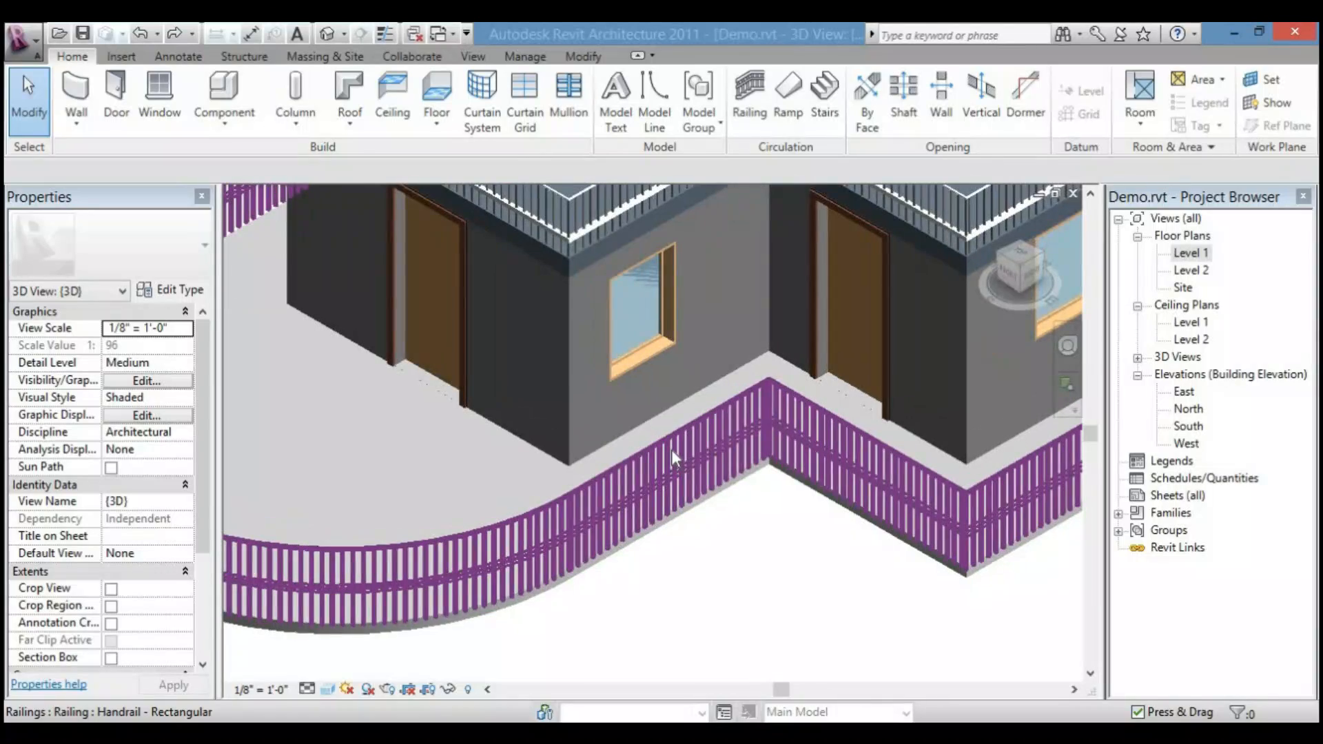
left_click(713, 495)
middle_click_drag(774, 538, 682, 427)
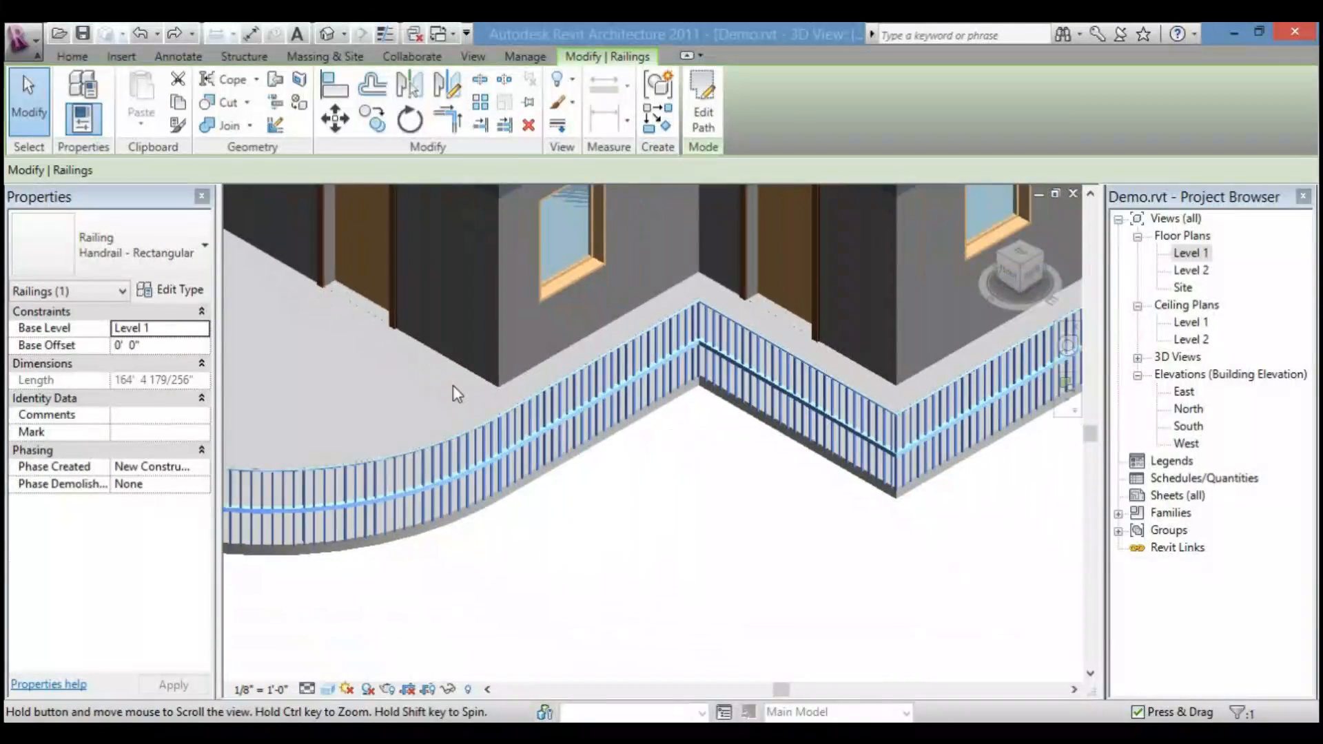
left_click(197, 293)
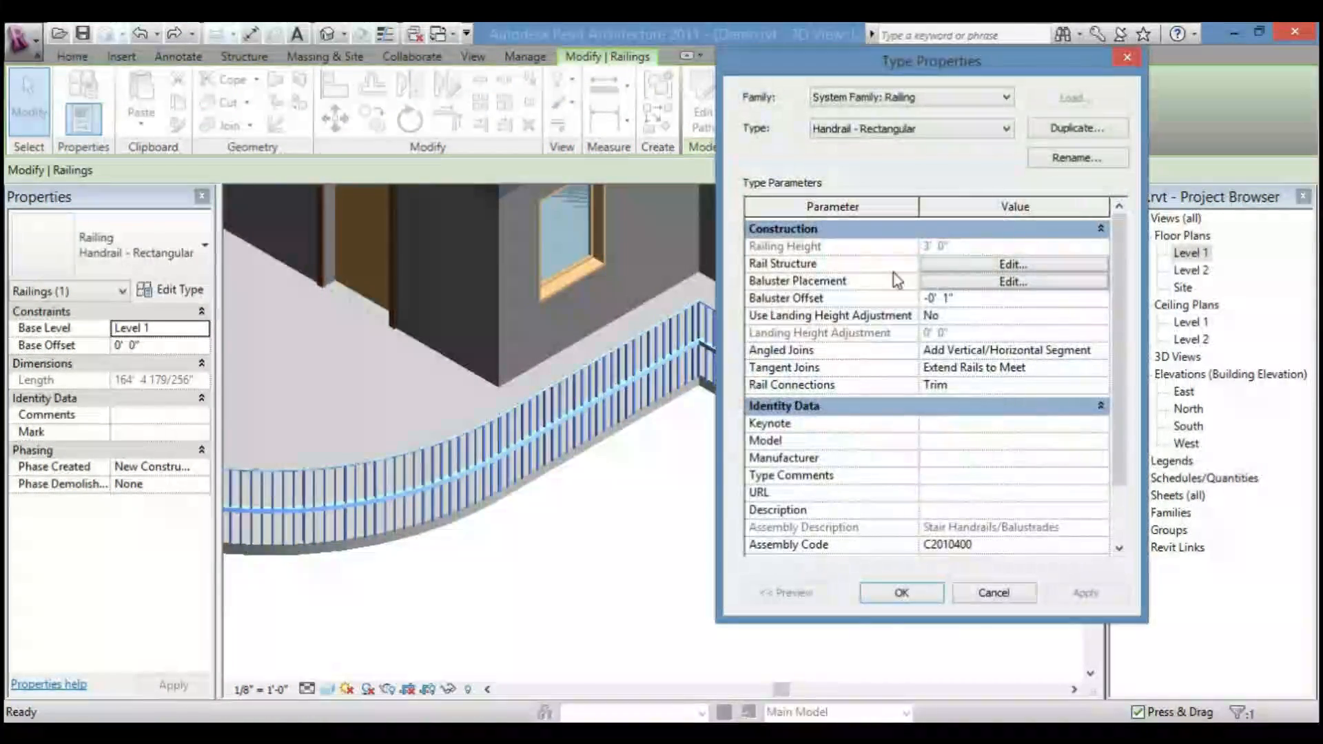
left_click_drag(1002, 77, 1111, 106)
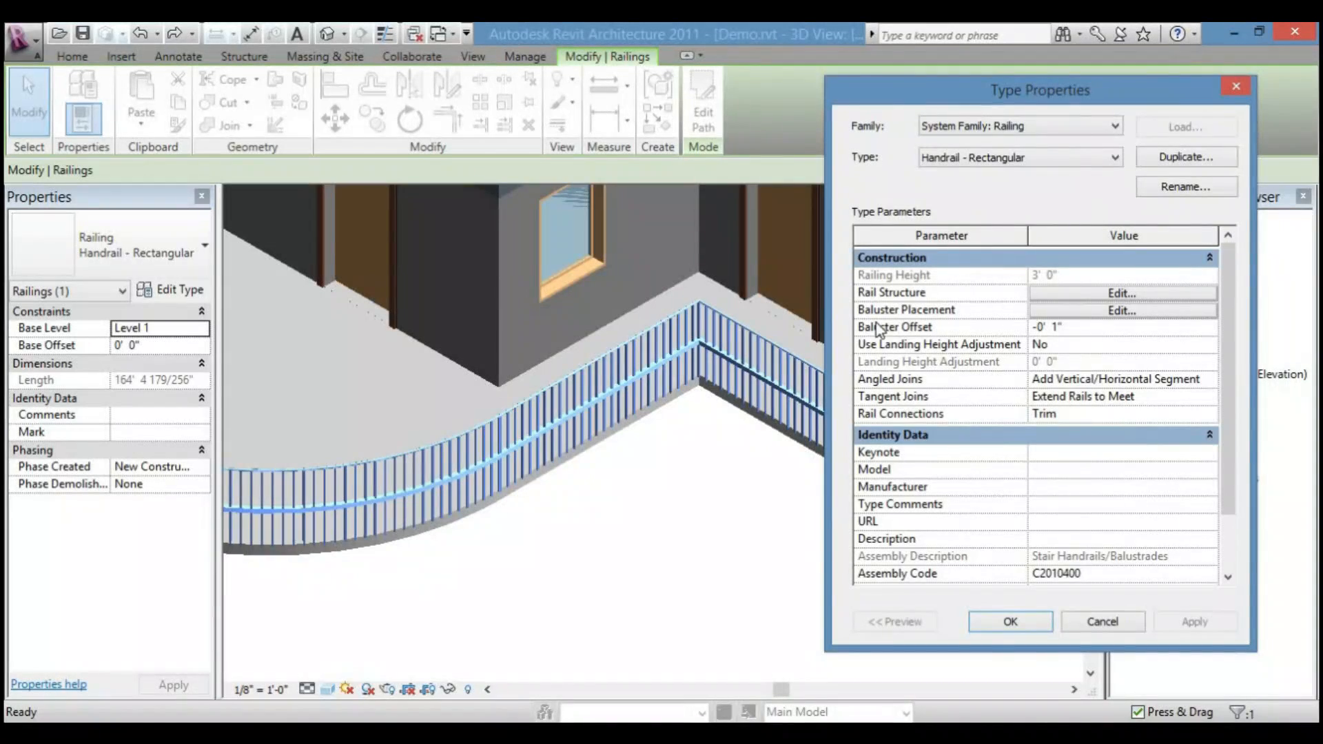
left_click(1087, 315)
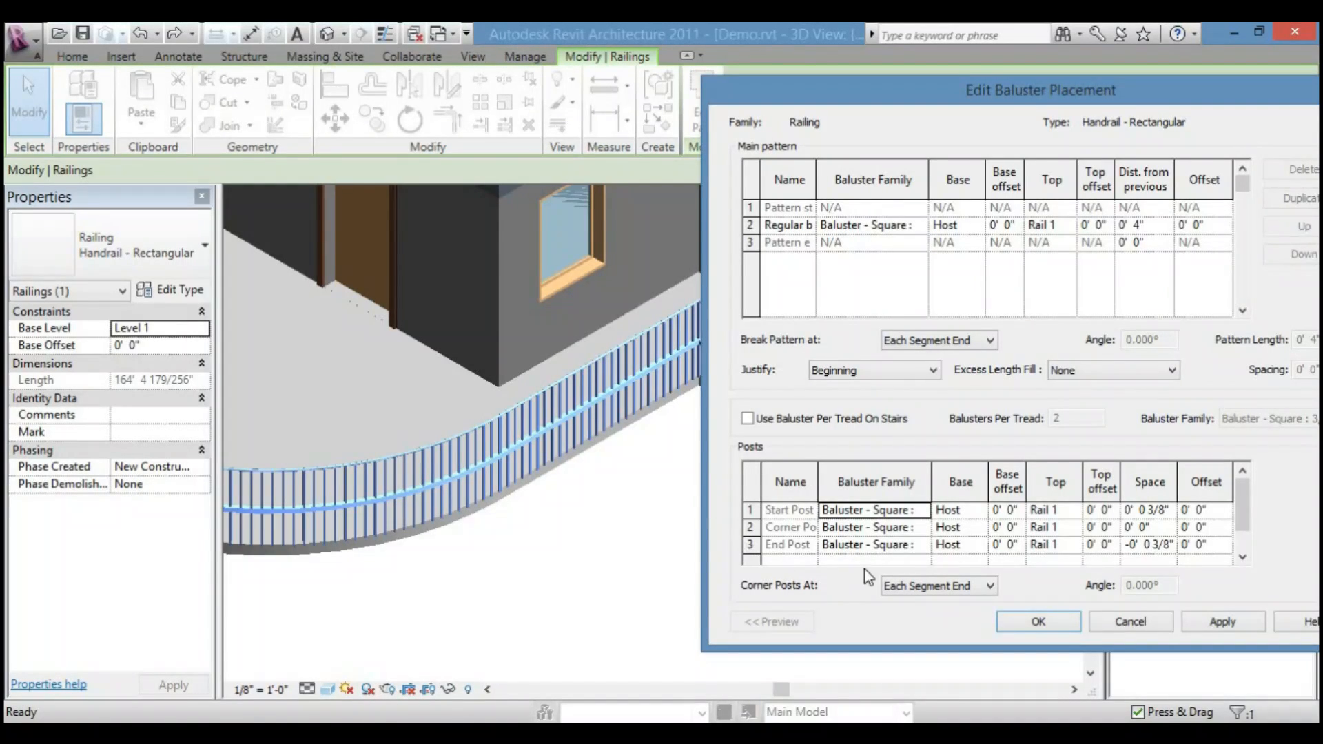
- Set the start post's baluster family to Baluster - Round : 1" and the corner post's to Baluster - Square : 2"
mouse_move(1240, 504)
left_mouse_down()
mouse_move(1244, 516)
mouse_move(1238, 484)
left_mouse_up()
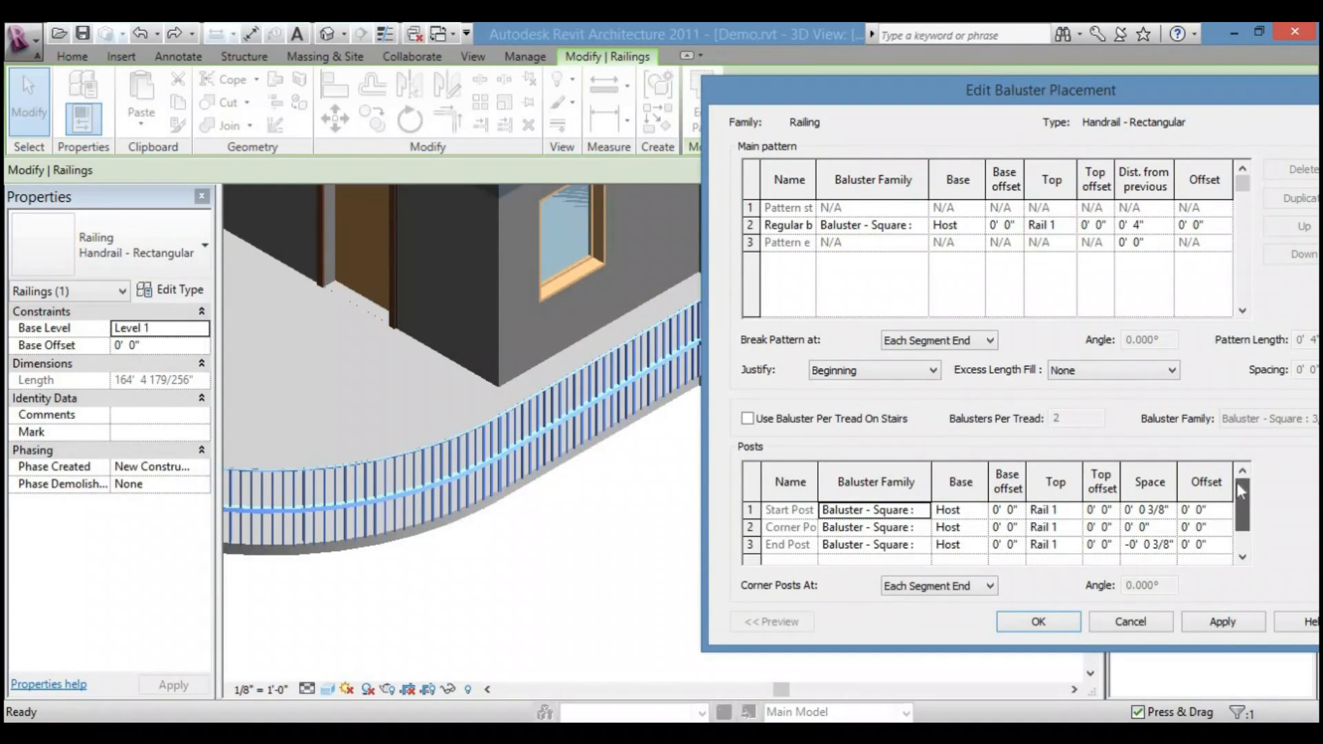
left_click(924, 510)
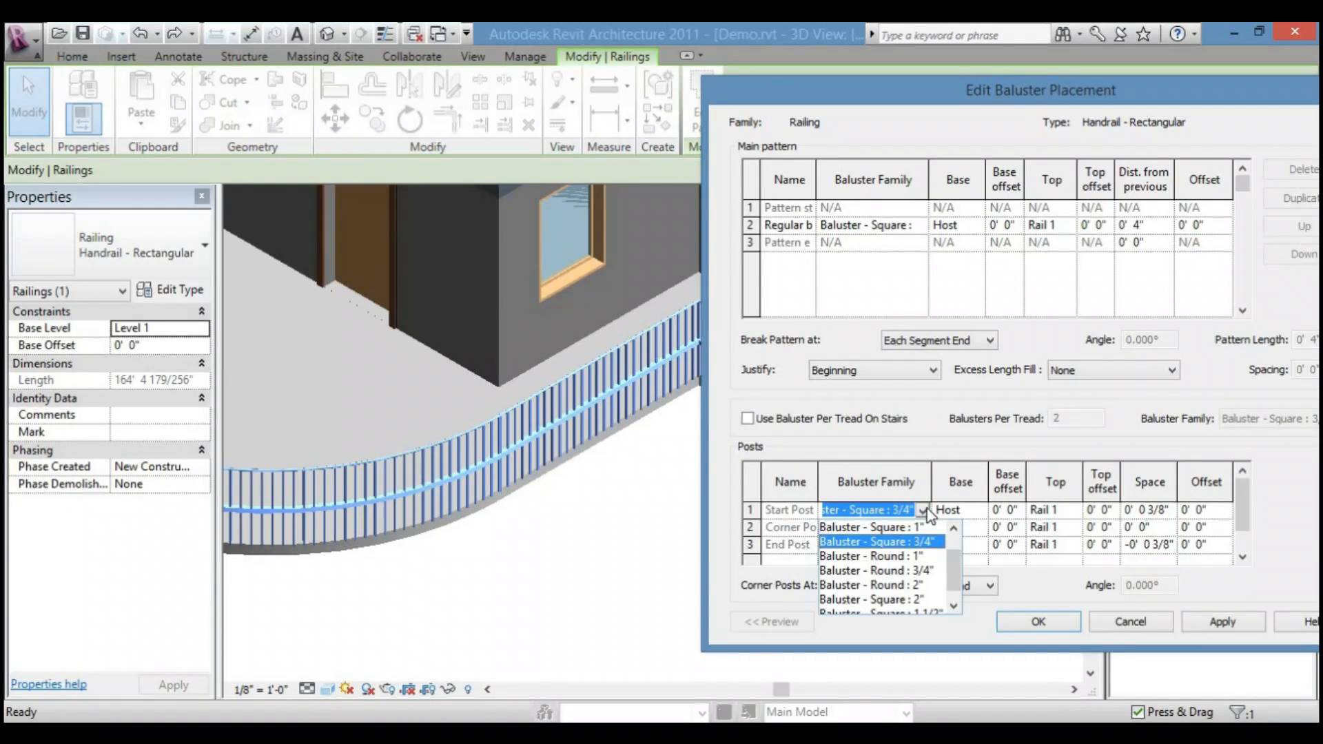
left_click(918, 556)
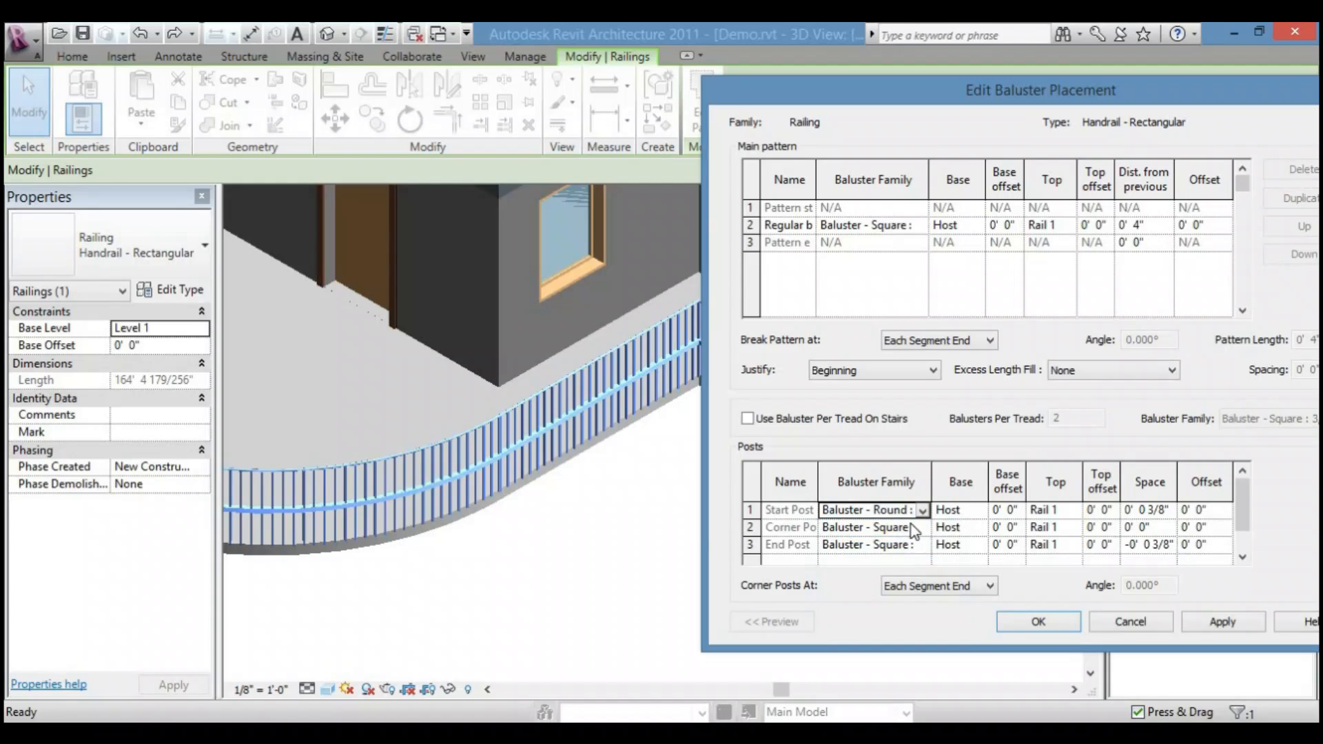
left_click(923, 529)
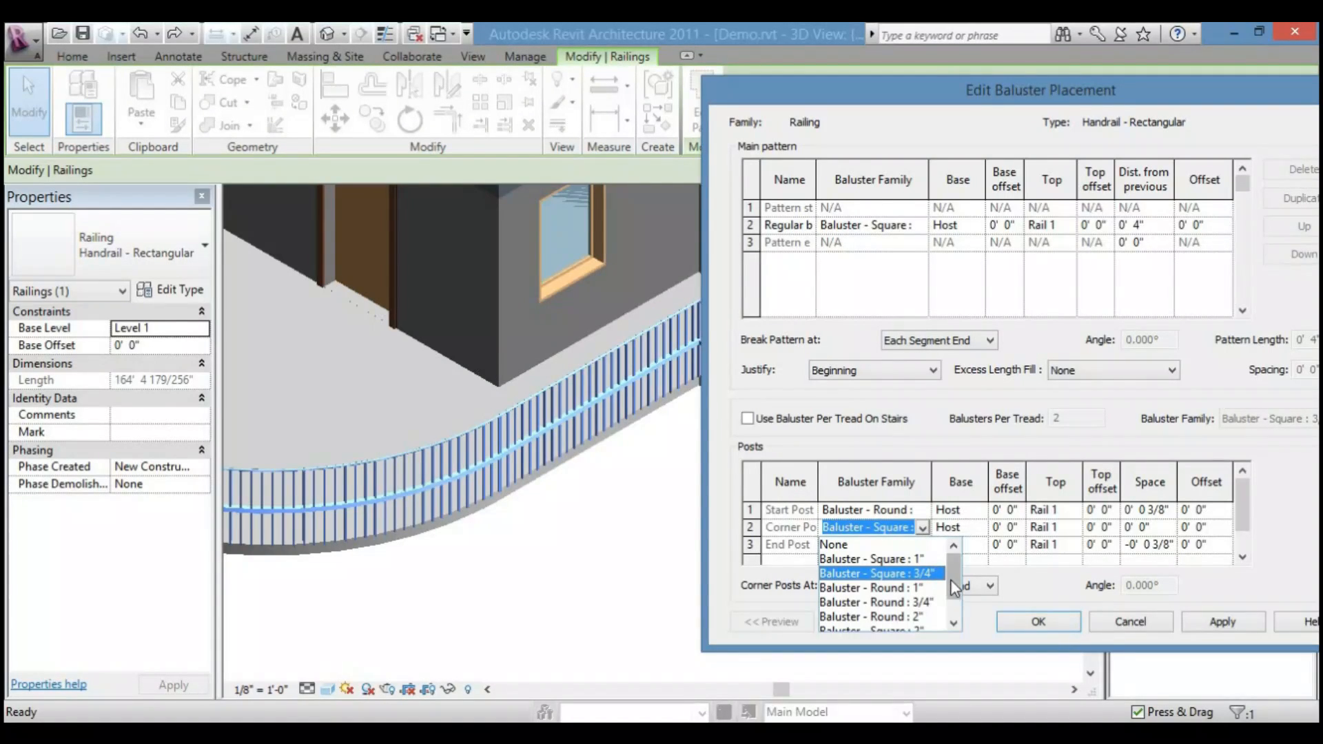
left_click_drag(951, 592, 952, 604)
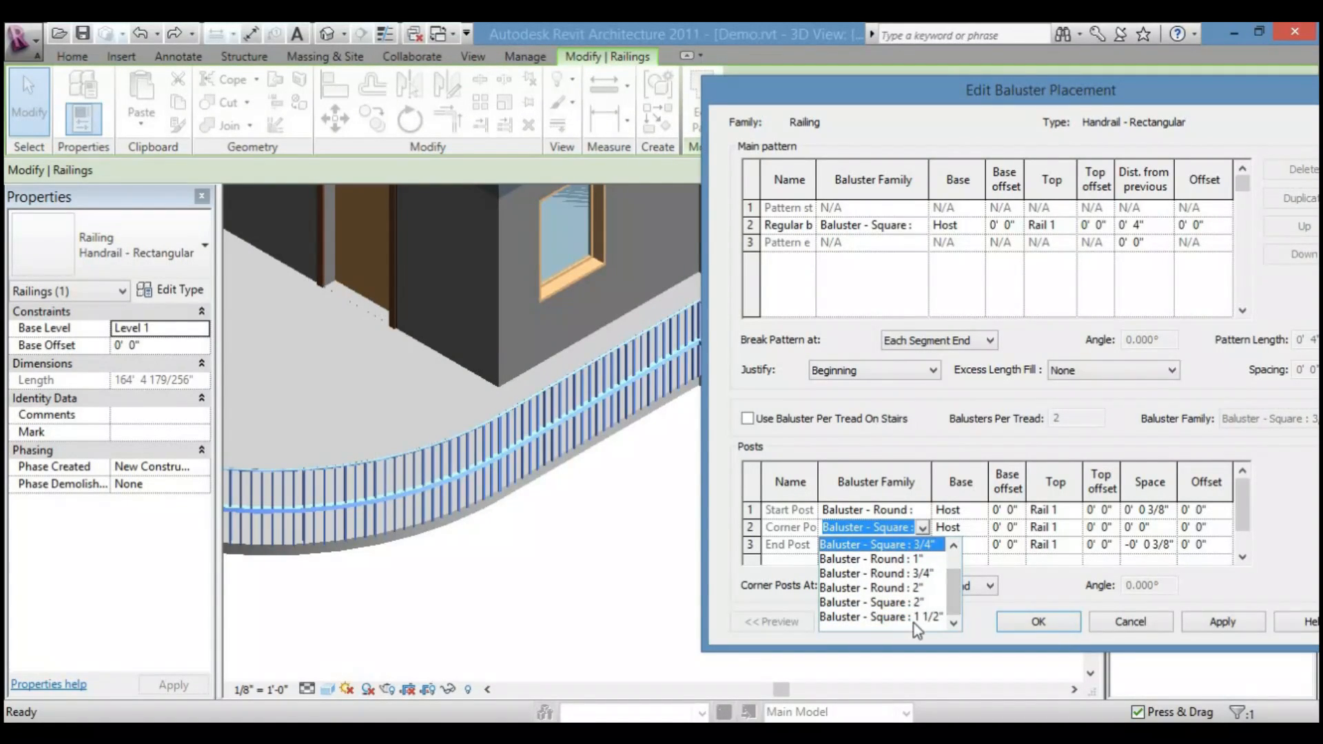
left_click(917, 604)
- Set the end post's baluster family to Baluster - Round : 3/4"
left_click(918, 551)
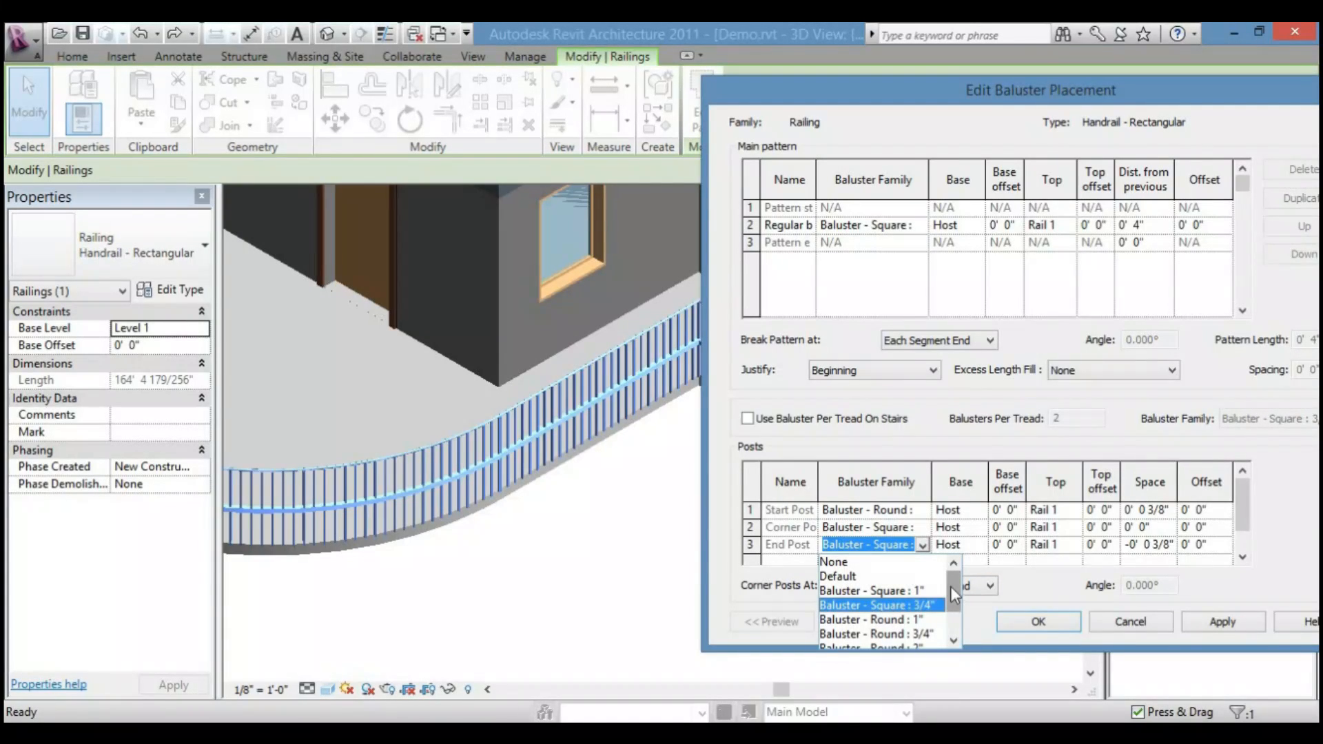
left_click_drag(954, 594, 922, 627)
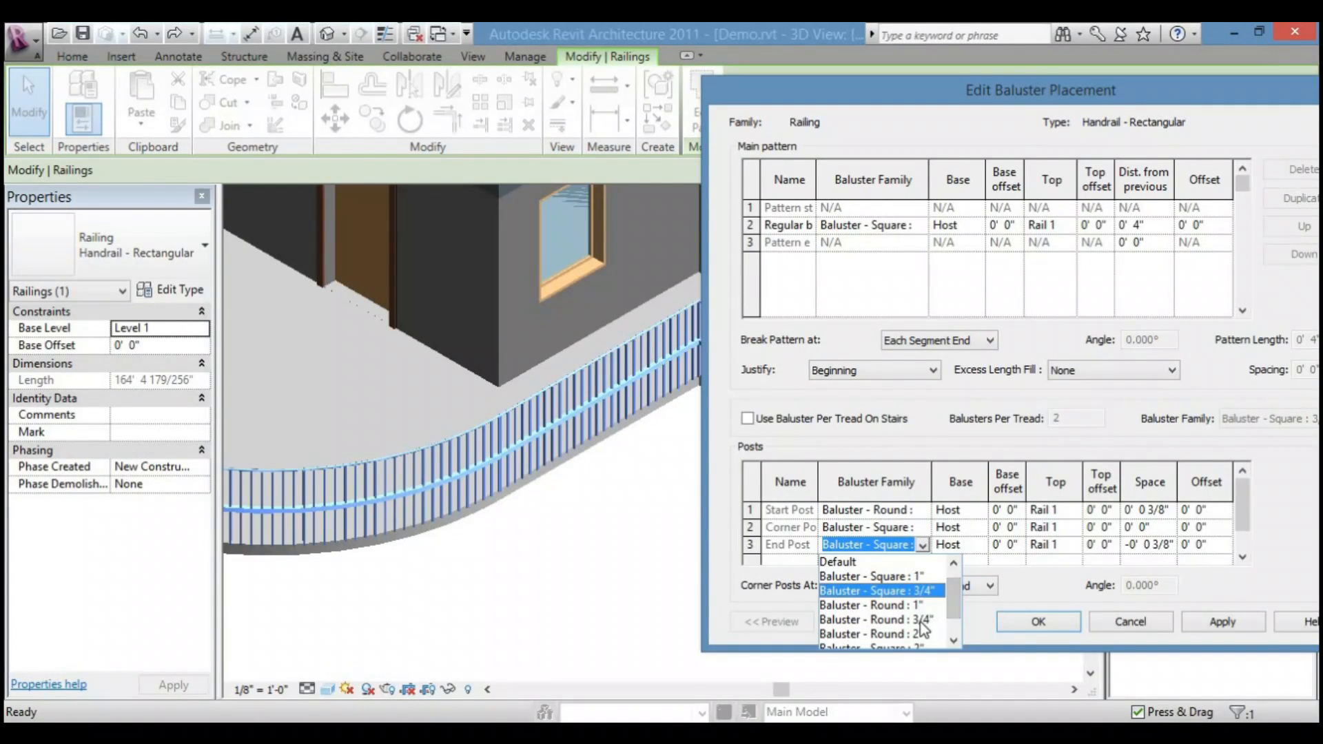
left_click(922, 620)
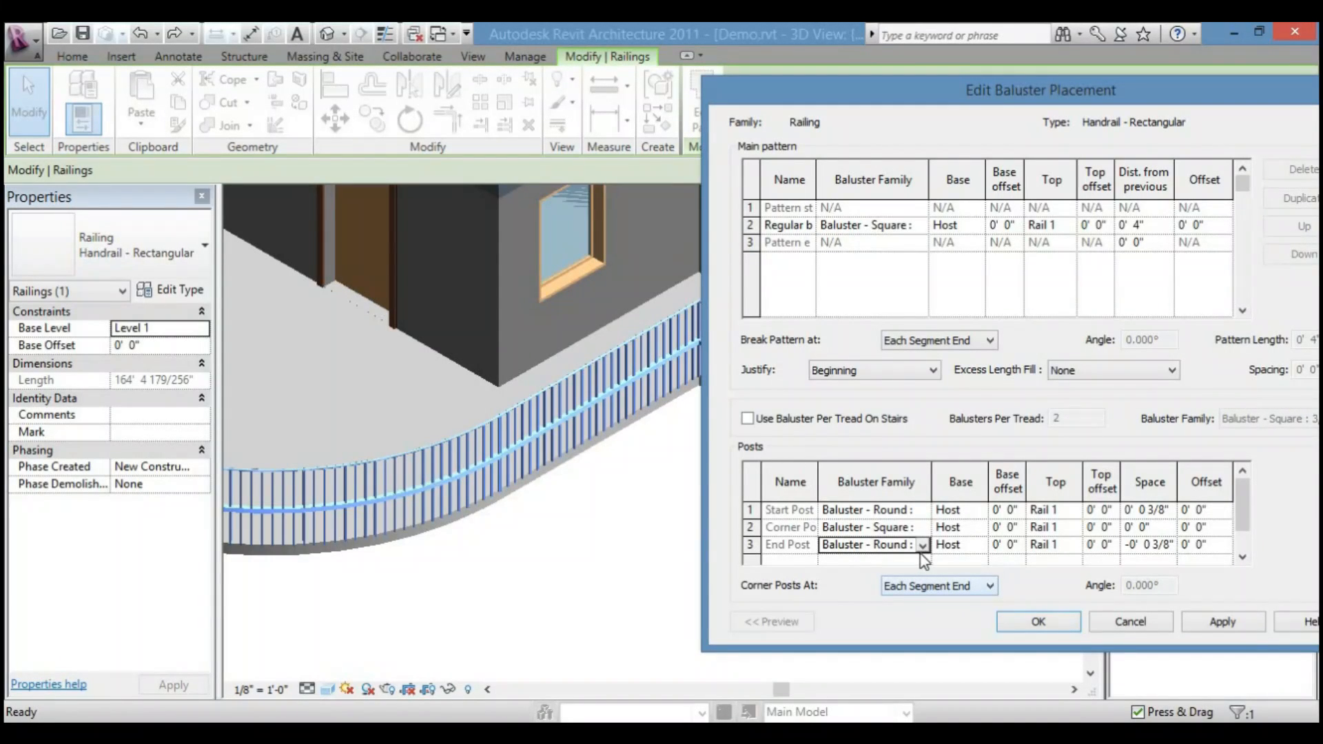
- Review the start post's base, top, top offset and space options in the posts table
left_click(978, 510)
left_click(979, 510)
left_click(979, 510)
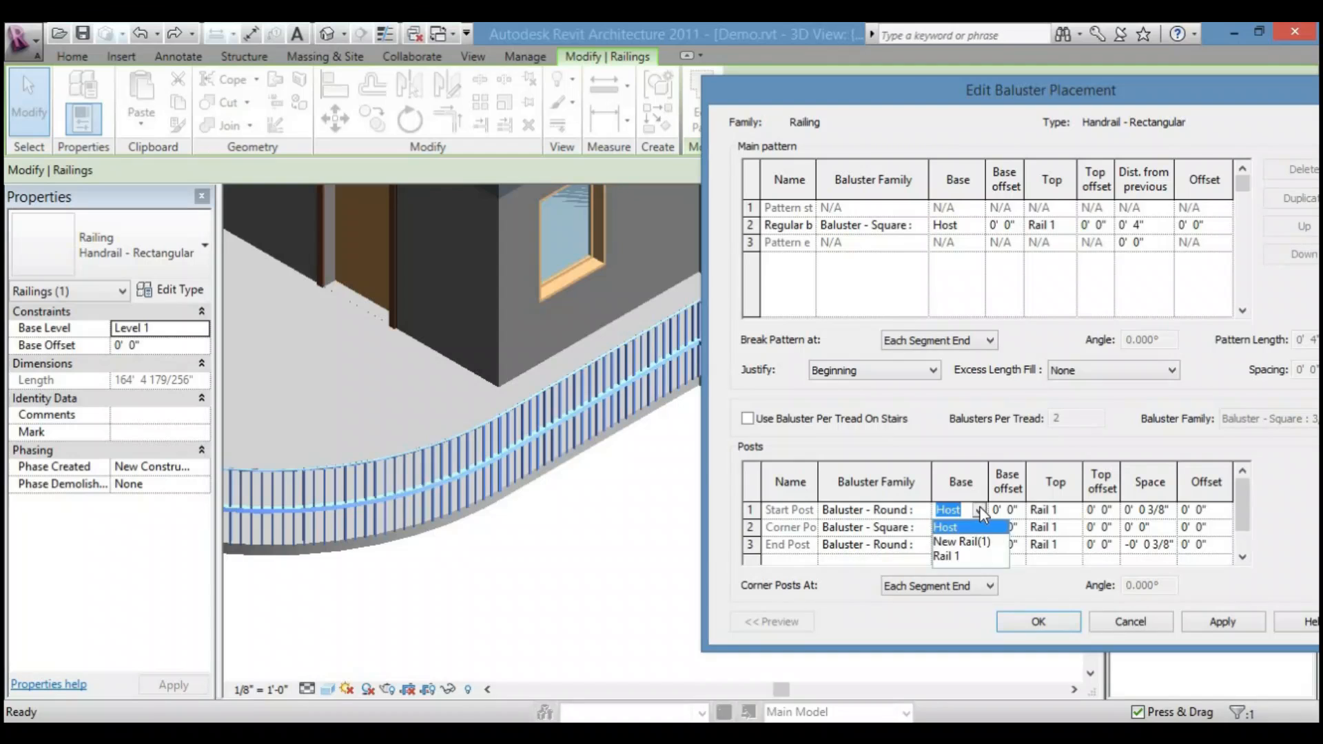
left_click(979, 510)
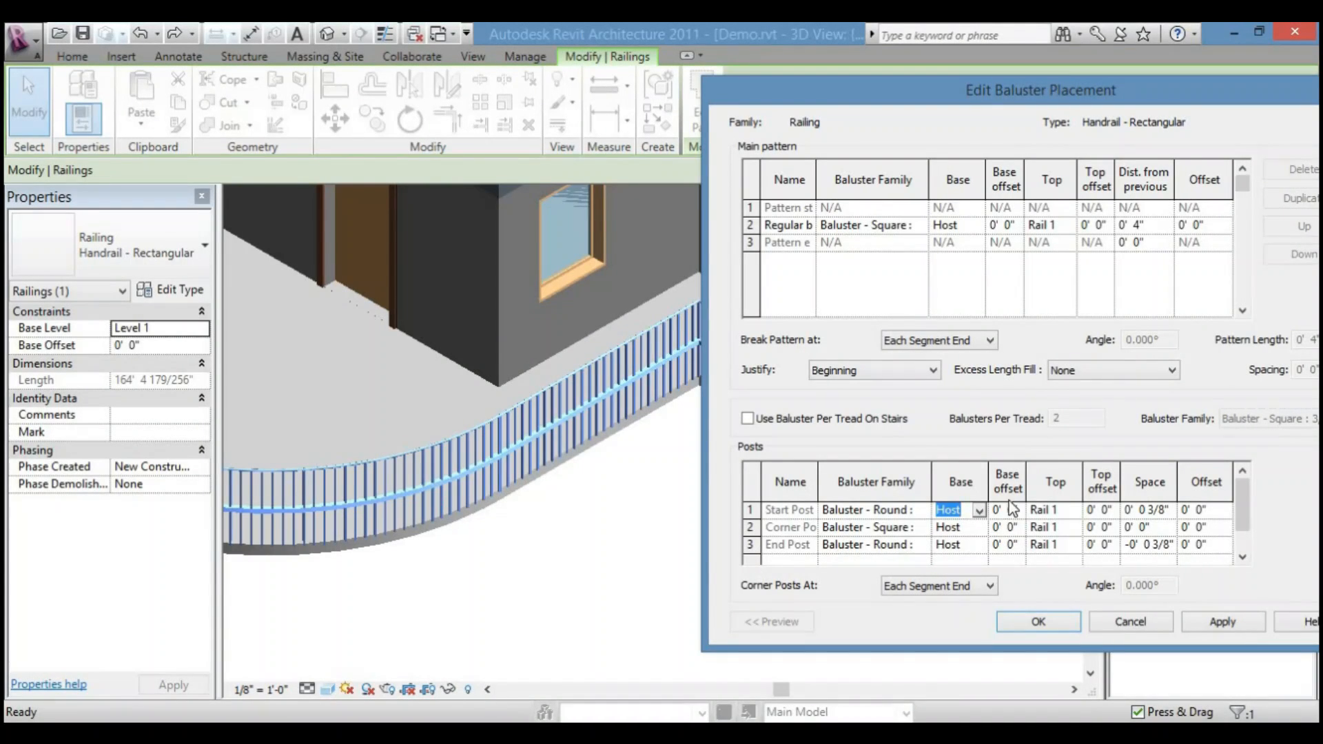
left_click(1060, 509)
left_click(1072, 510)
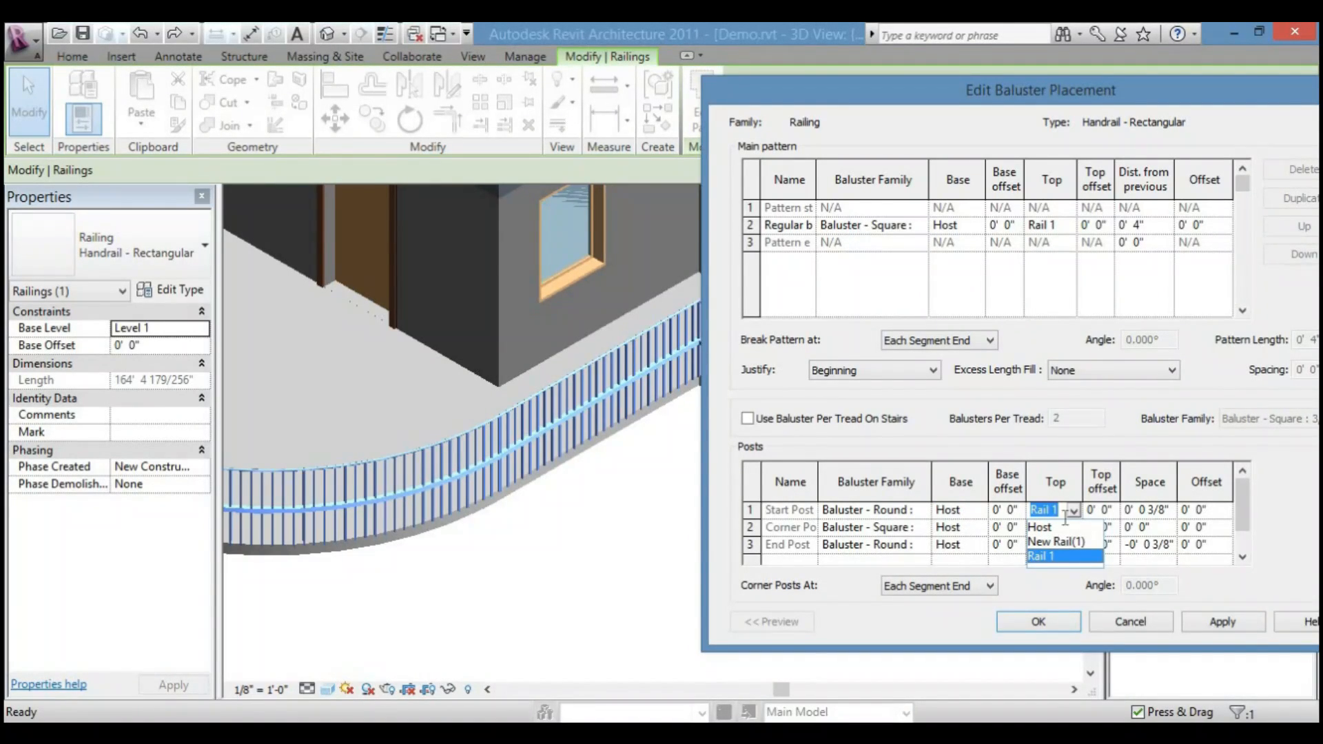
left_click(1073, 510)
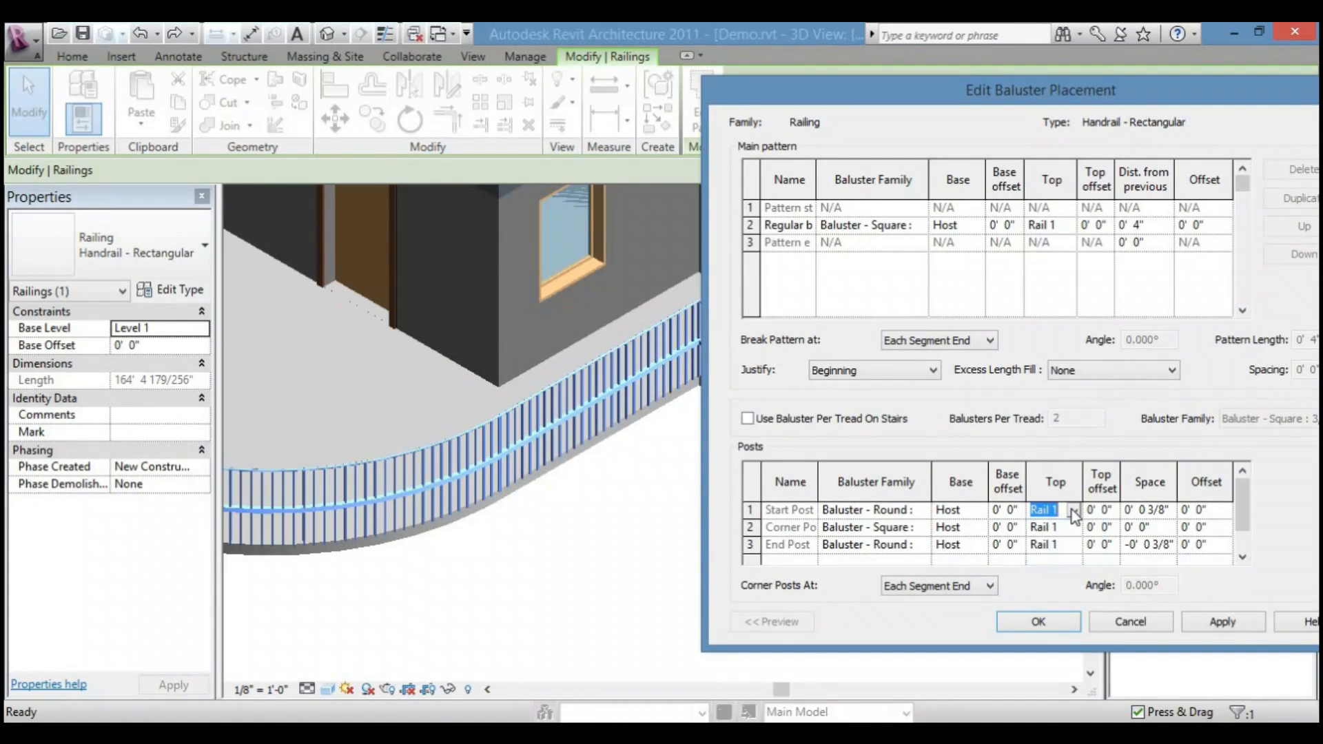
left_click(1109, 511)
left_click(1169, 510)
left_click(1168, 491)
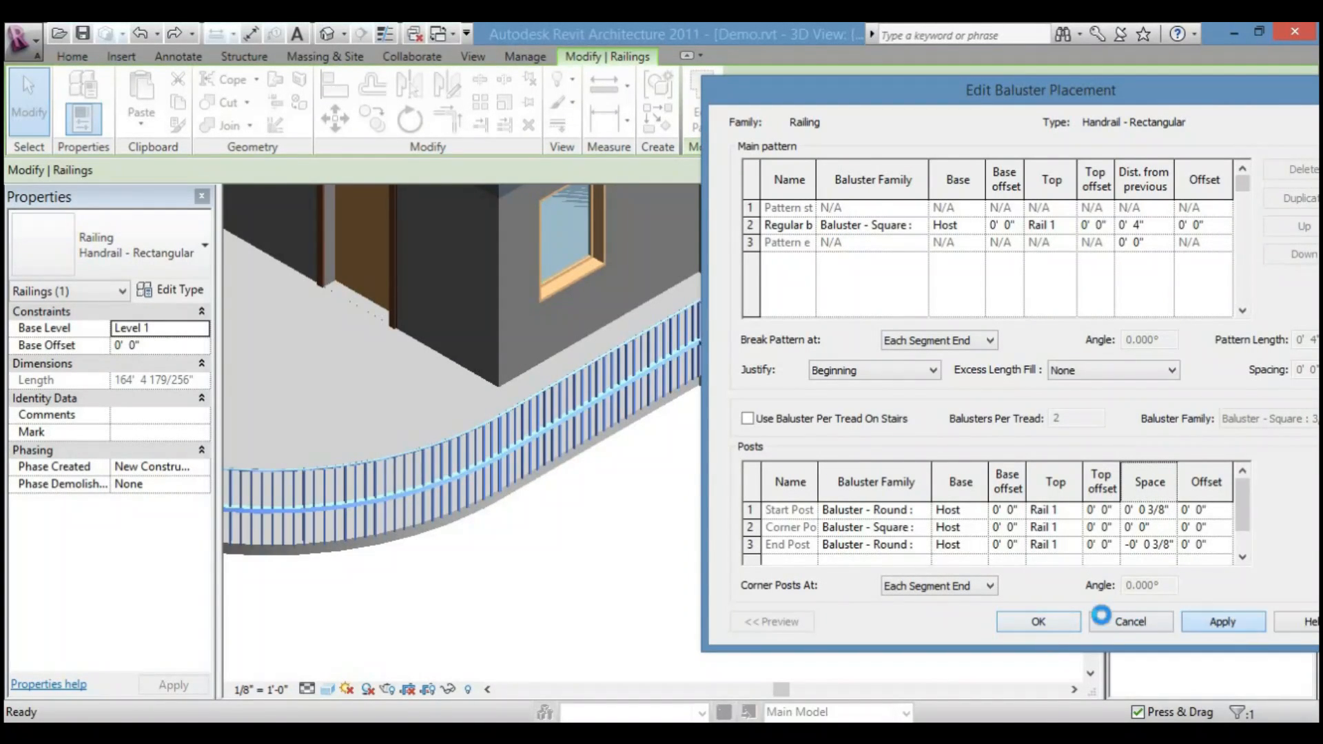
- Apply the post changes to the Handrail - Rectangular type and close its type properties
left_click(1052, 622)
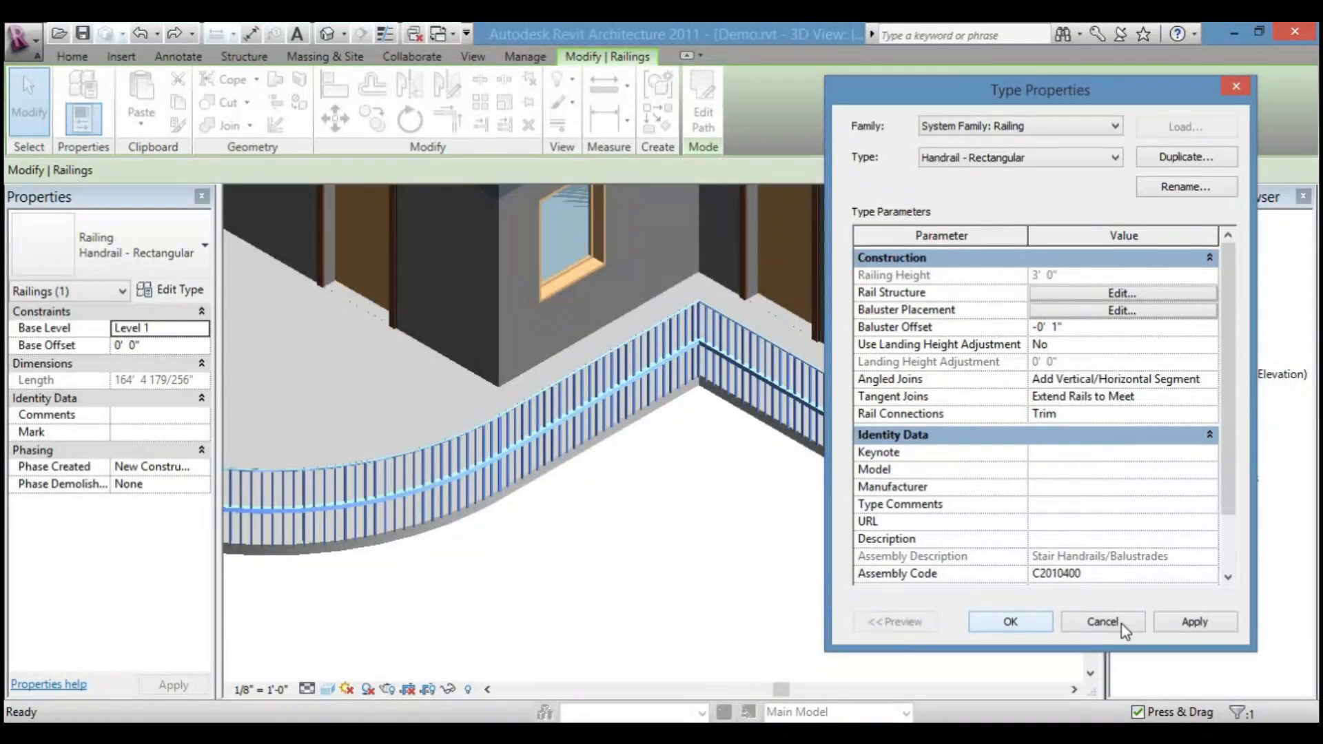
left_click(1175, 624)
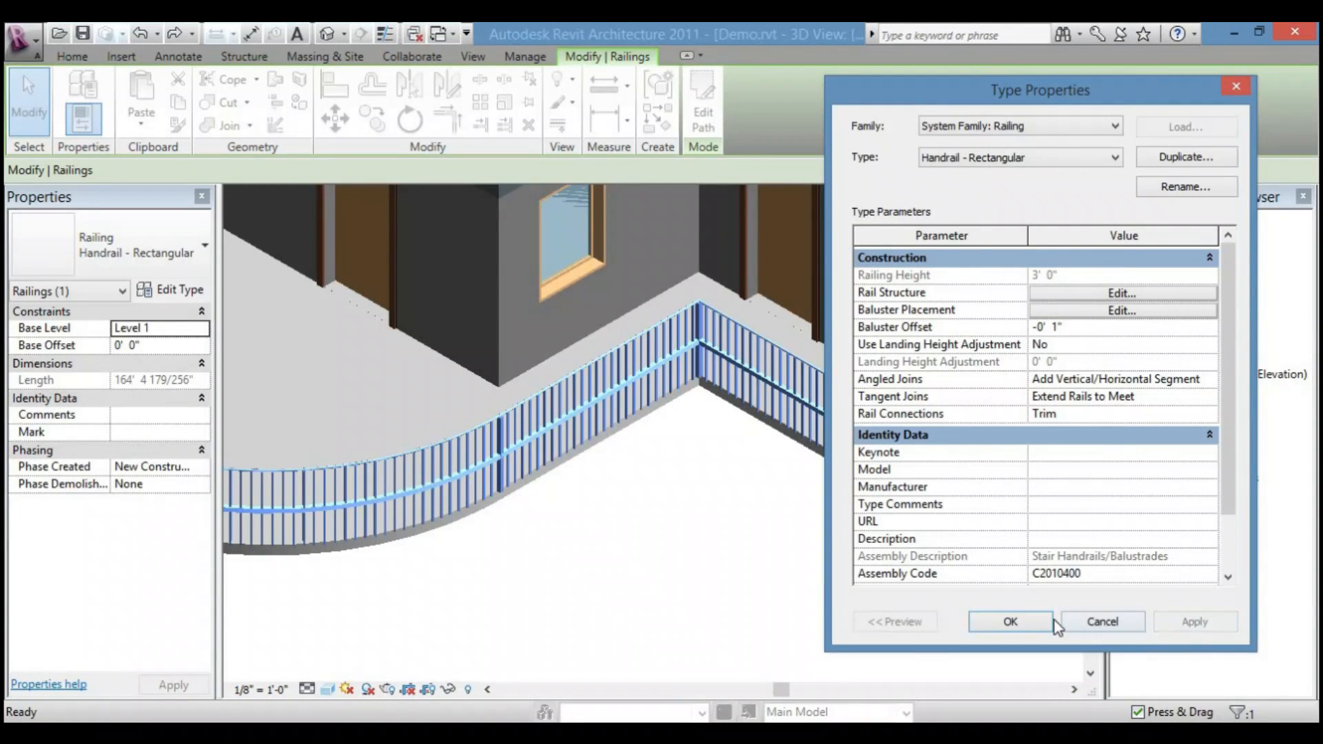
left_click(1011, 623)
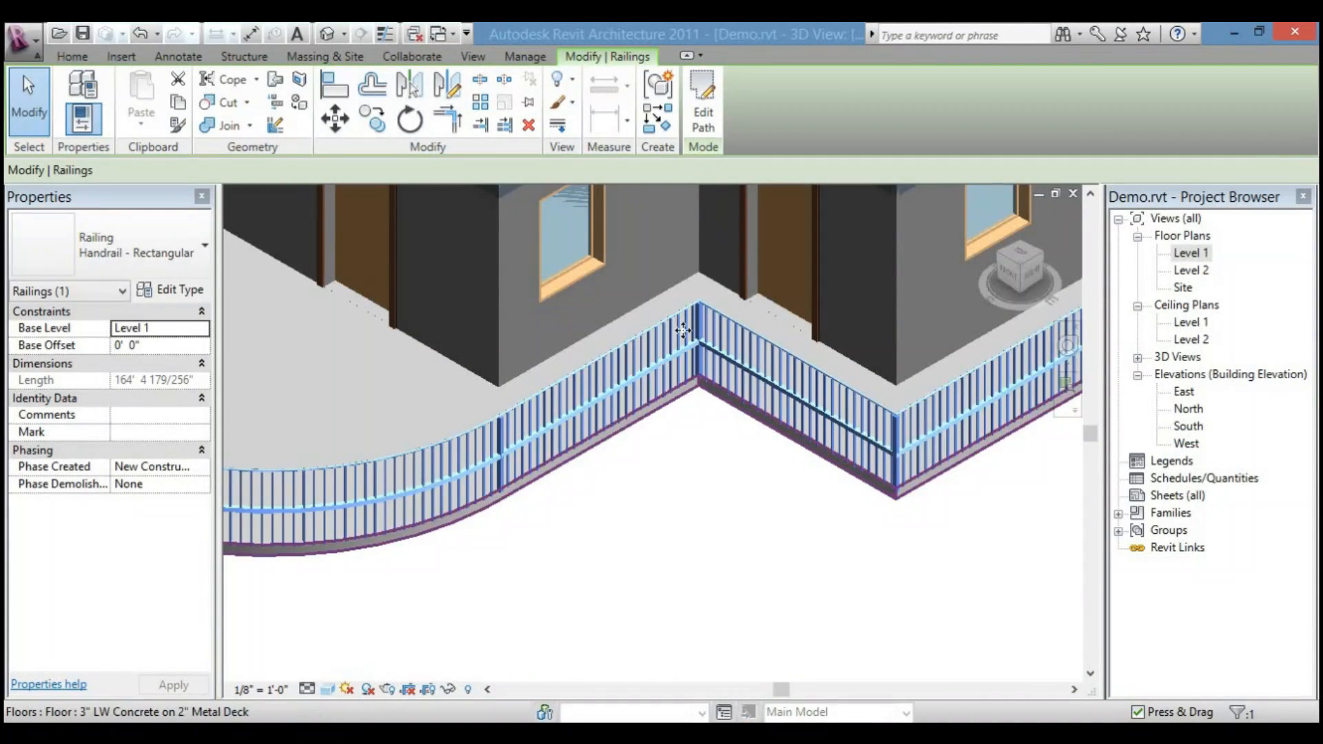
- Inspect the posts at the railing's corners and segment ends along several sides of the building
scroll(688, 473, "up", 5)
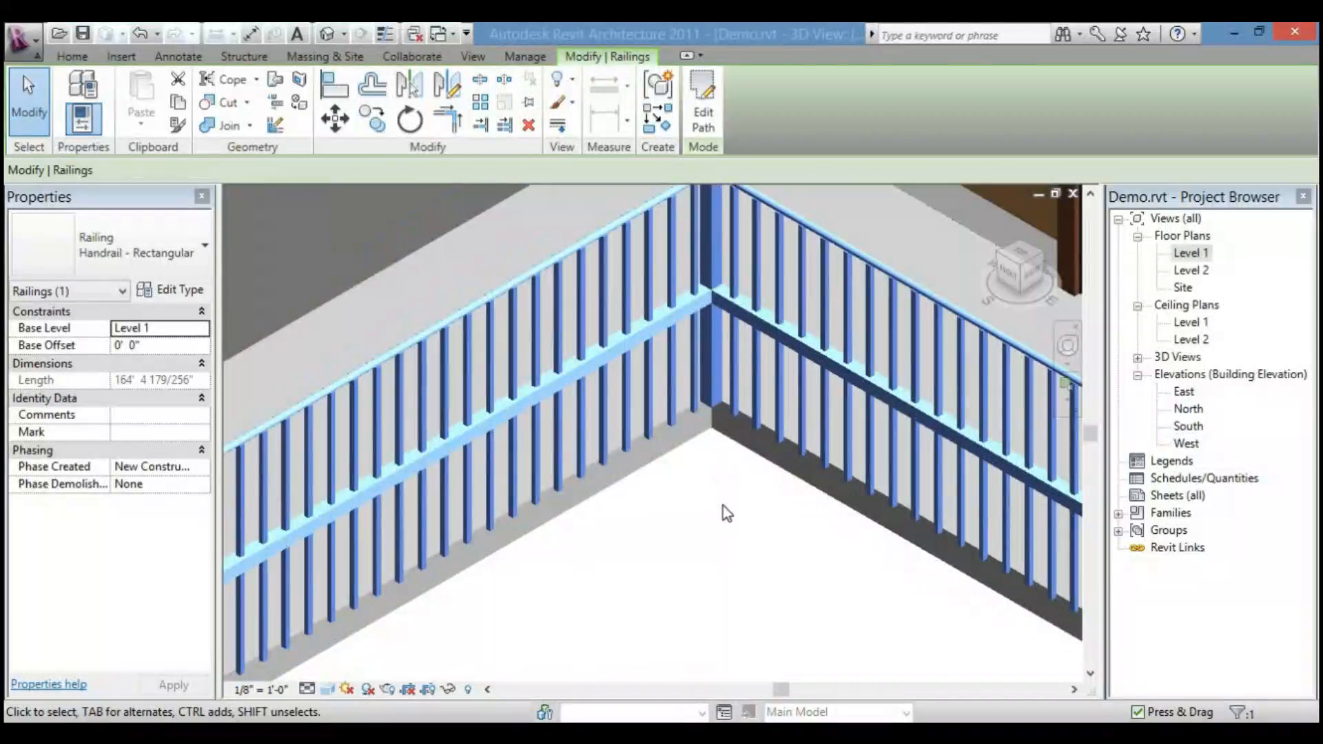
middle_click_drag(722, 506, 730, 606)
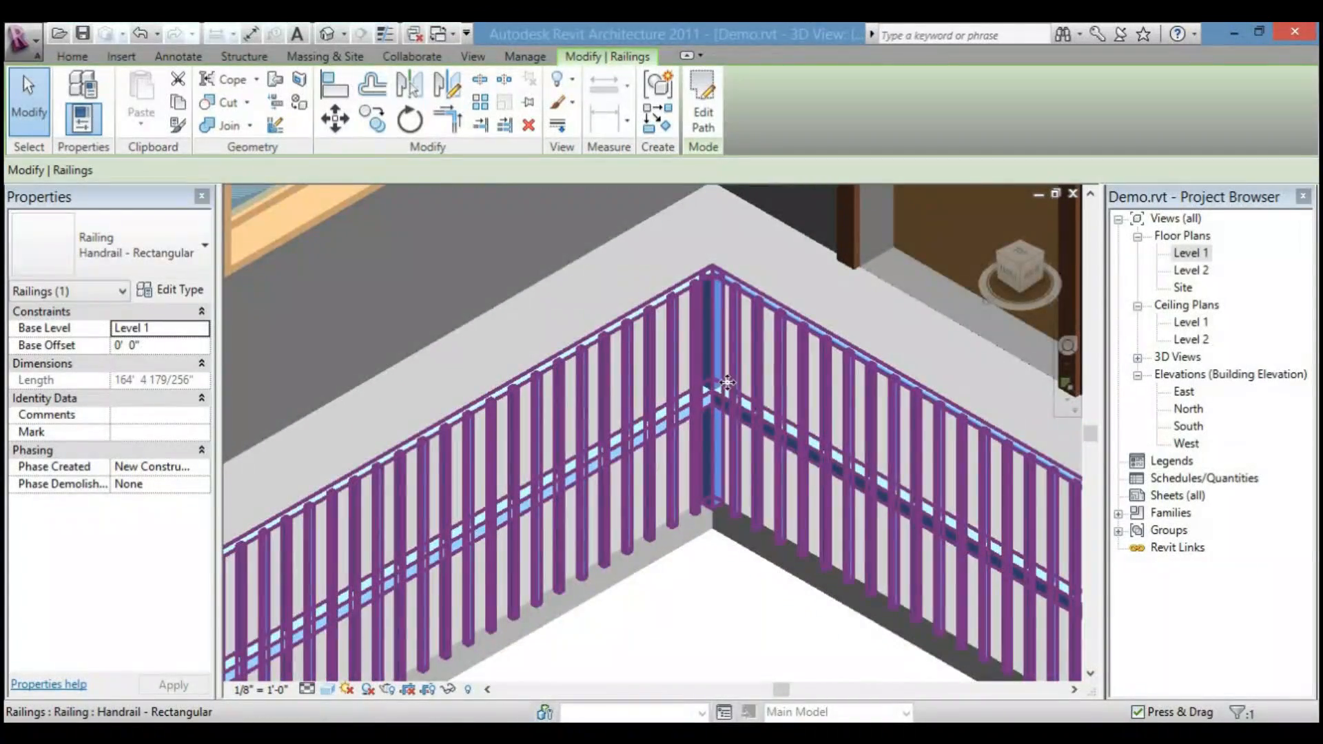
scroll(727, 382, "up", 2)
scroll(758, 540, "down", 1)
middle_click_drag(695, 670, 772, 364)
scroll(693, 641, "down", 1)
scroll(490, 503, "down", 1)
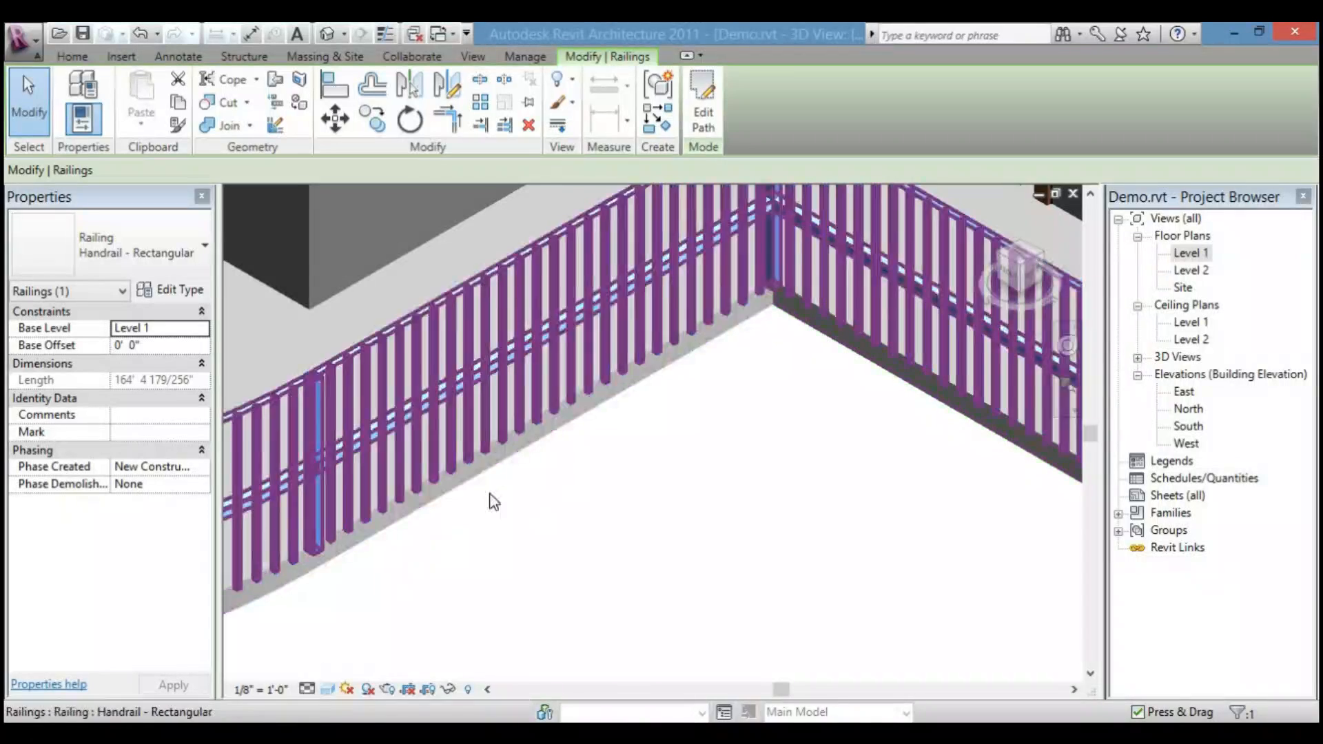
scroll(545, 511, "down", 1)
scroll(703, 526, "down", 2)
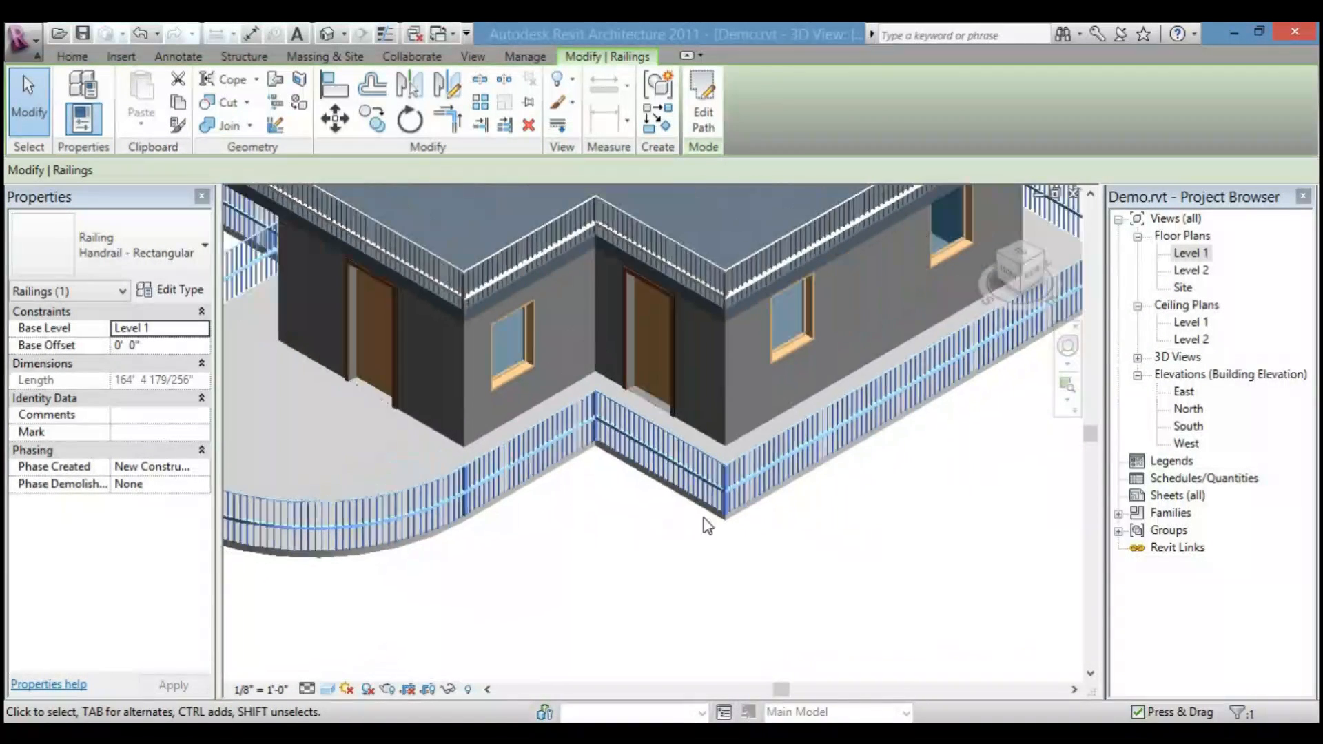
scroll(749, 527, "up", 2)
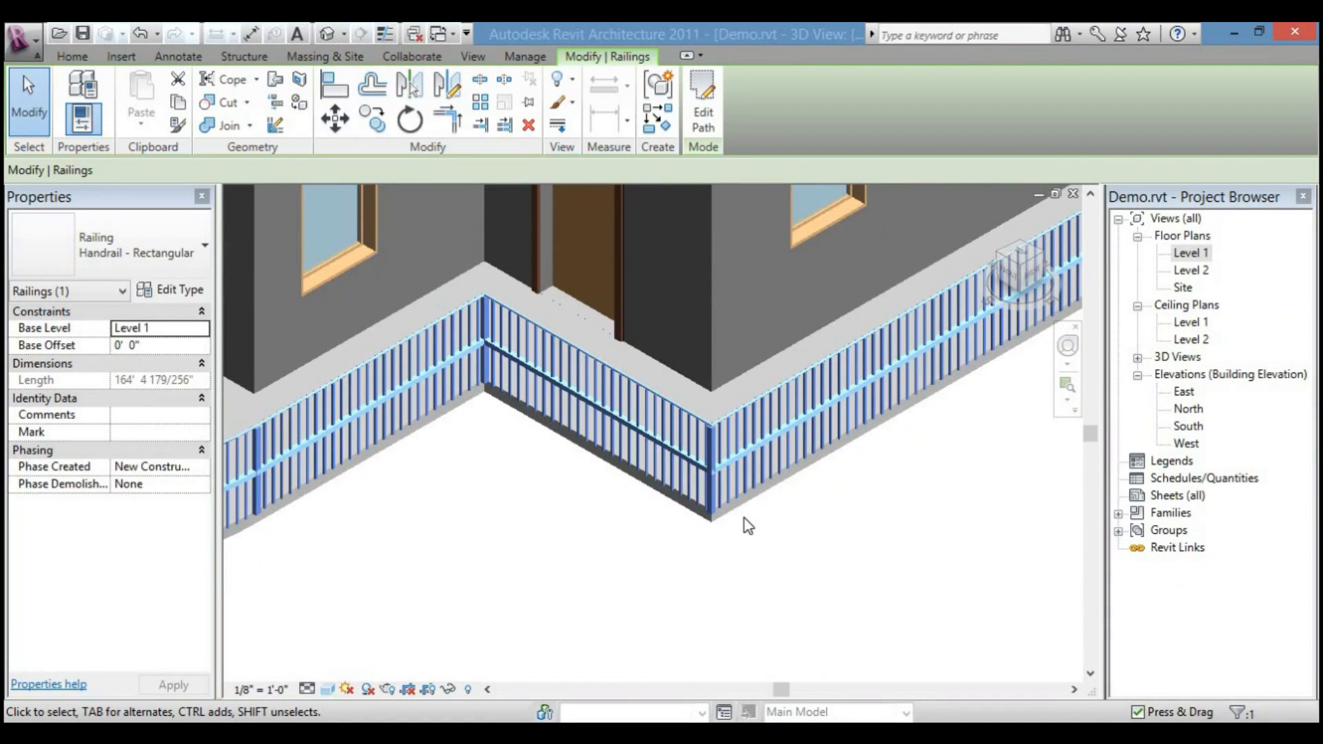
middle_click_drag(850, 517, 601, 469, "shift")
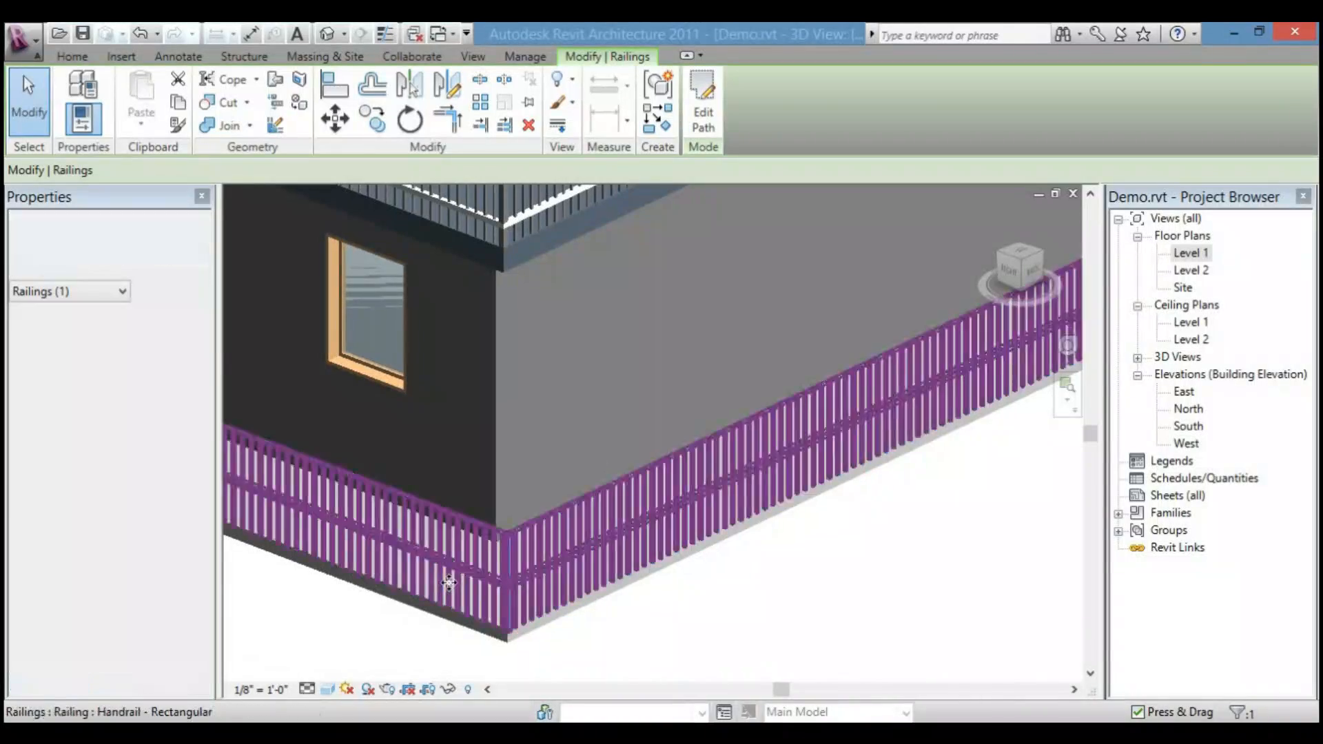
middle_click_drag(449, 582, 632, 631, "shift")
scroll(777, 648, "up", 5)
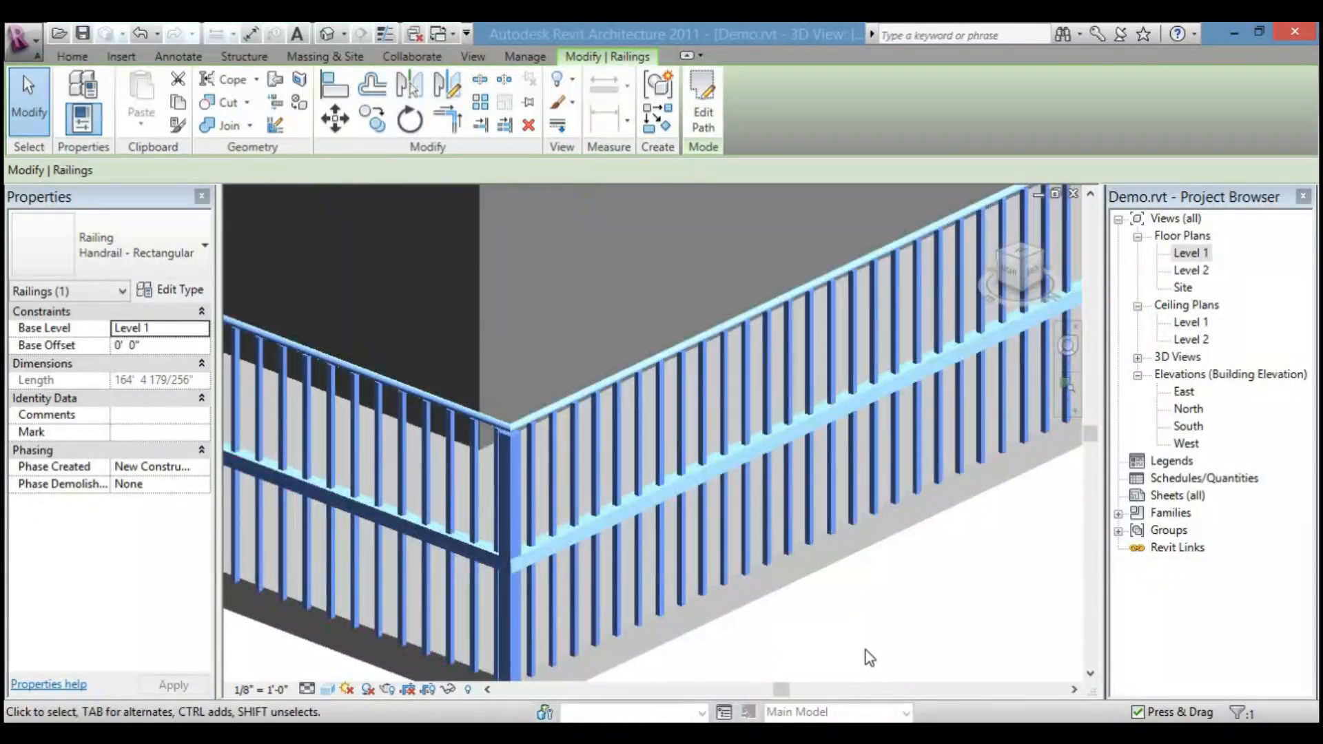
- Deselect the railing and examine its posts from the building's back corner around to the curved terrace
scroll(768, 540, "down", 5)
left_click(836, 608)
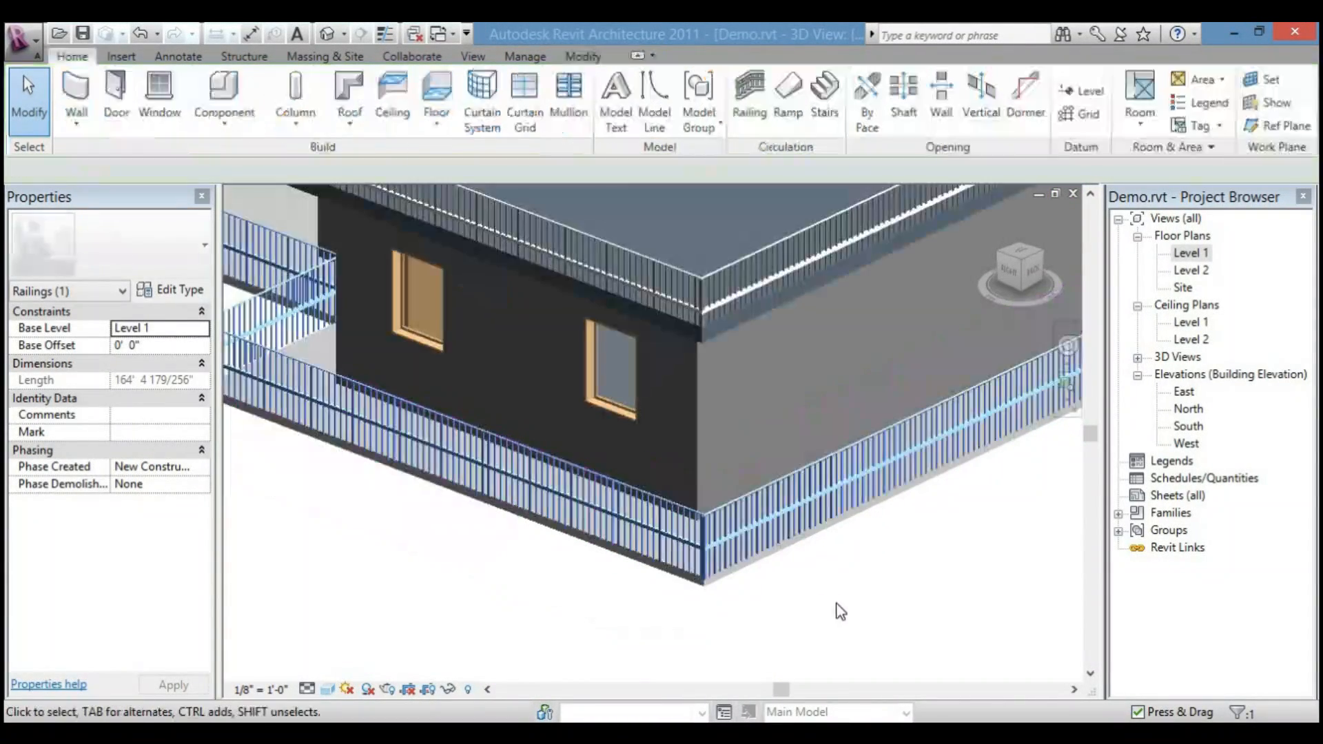
scroll(842, 524, "up", 3)
scroll(871, 524, "up", 2)
middle_click_drag(924, 526, 535, 526, "shift")
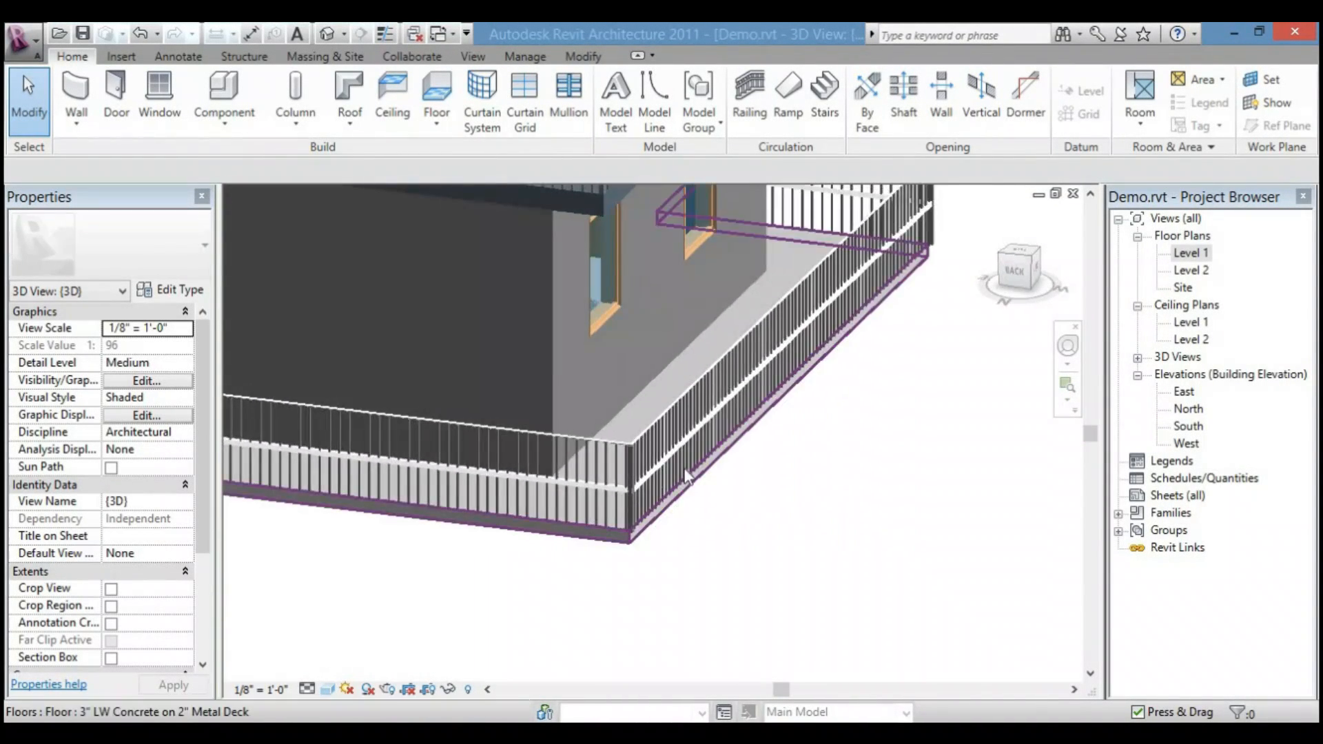
scroll(692, 476, "up", 3)
middle_click_drag(872, 487, 369, 507, "shift")
middle_click_drag(532, 446, 892, 517)
scroll(620, 458, "down", 4)
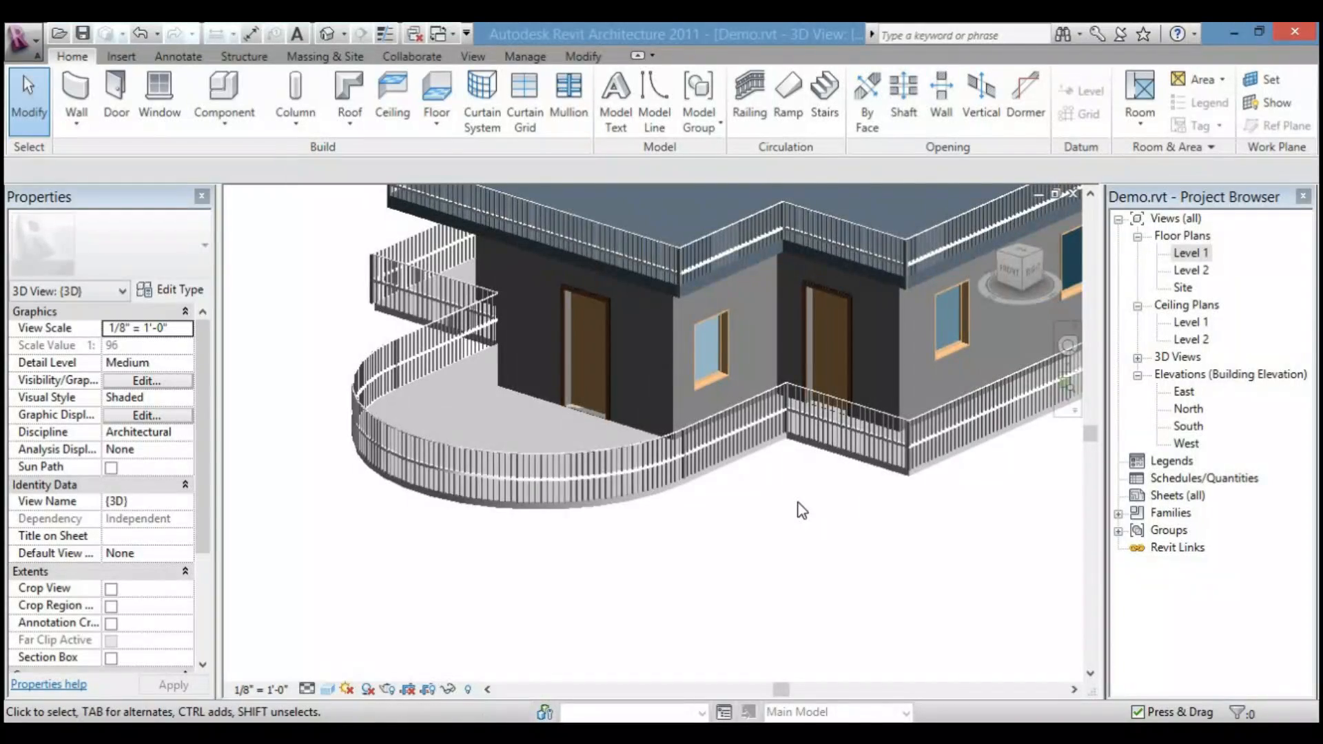
scroll(804, 416, "up", 4)
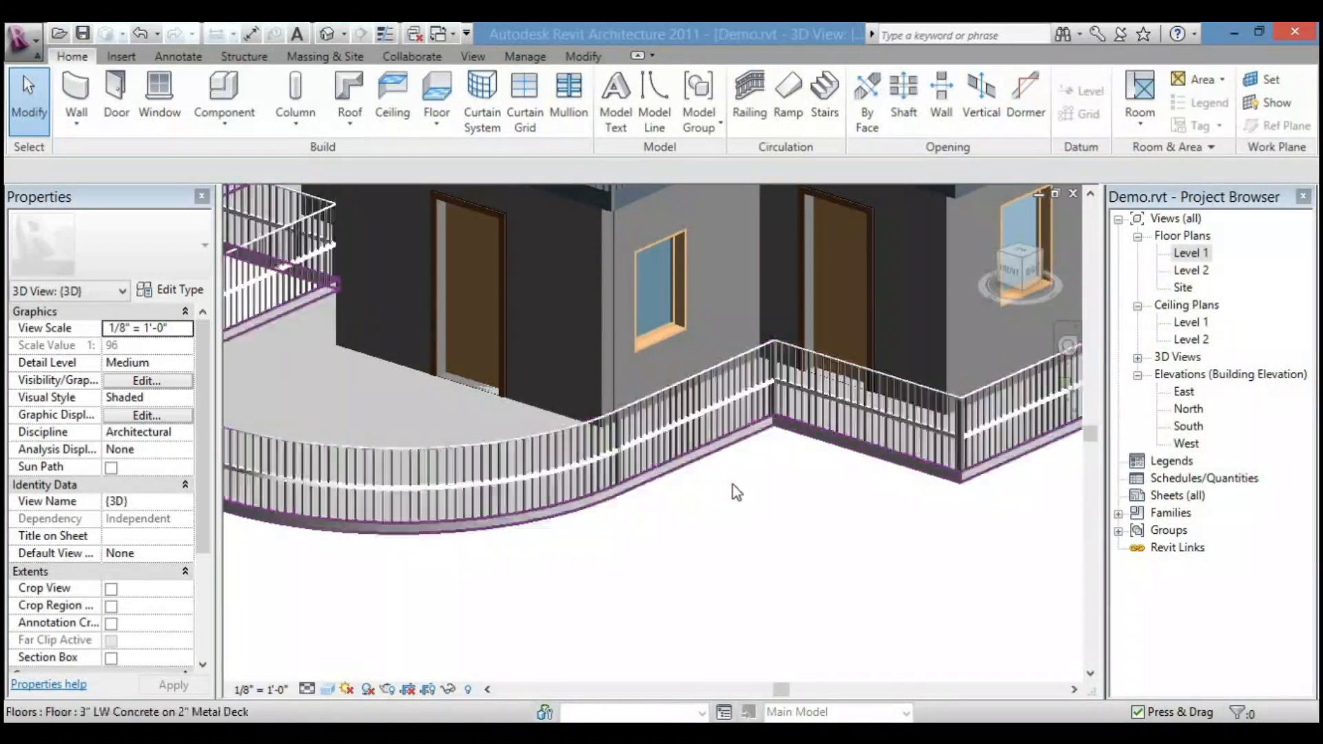
- Insert a new rail in the Handrail - Rectangular type's rail structure and set its height to 6"
left_click(751, 391)
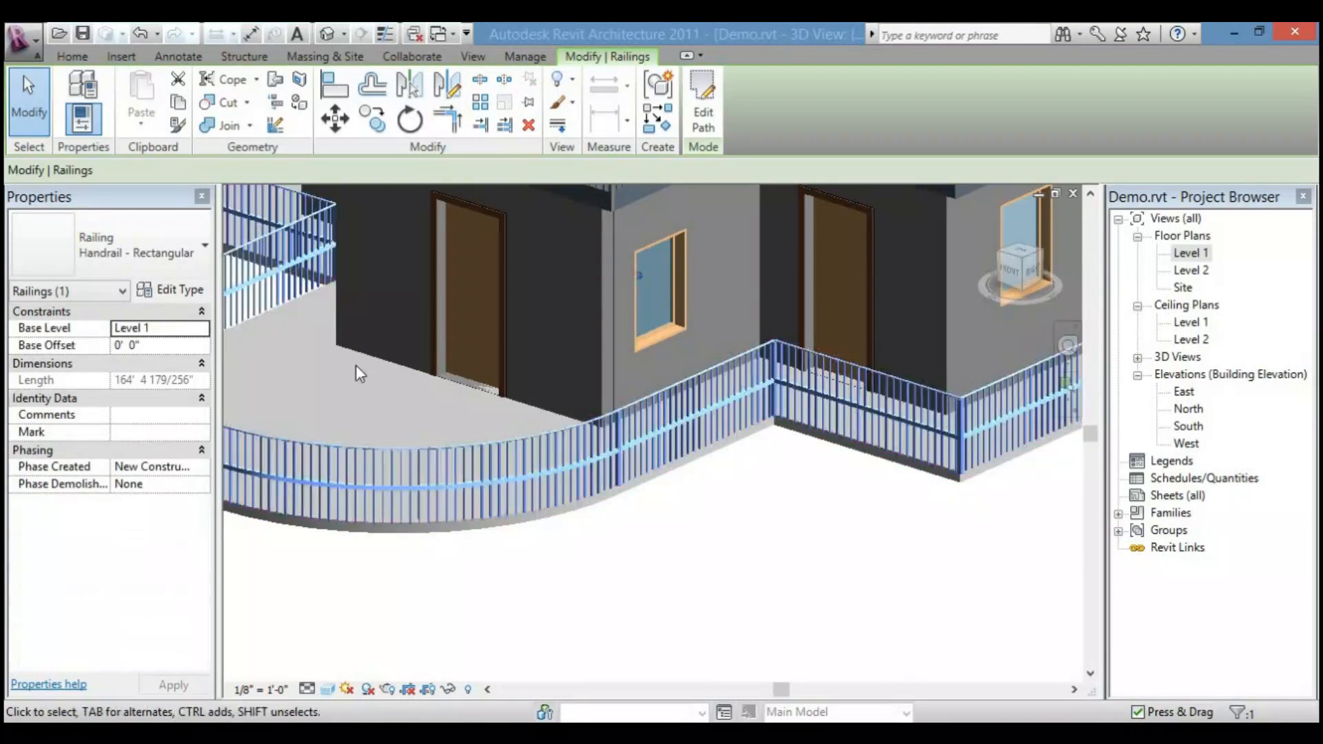
left_click(178, 293)
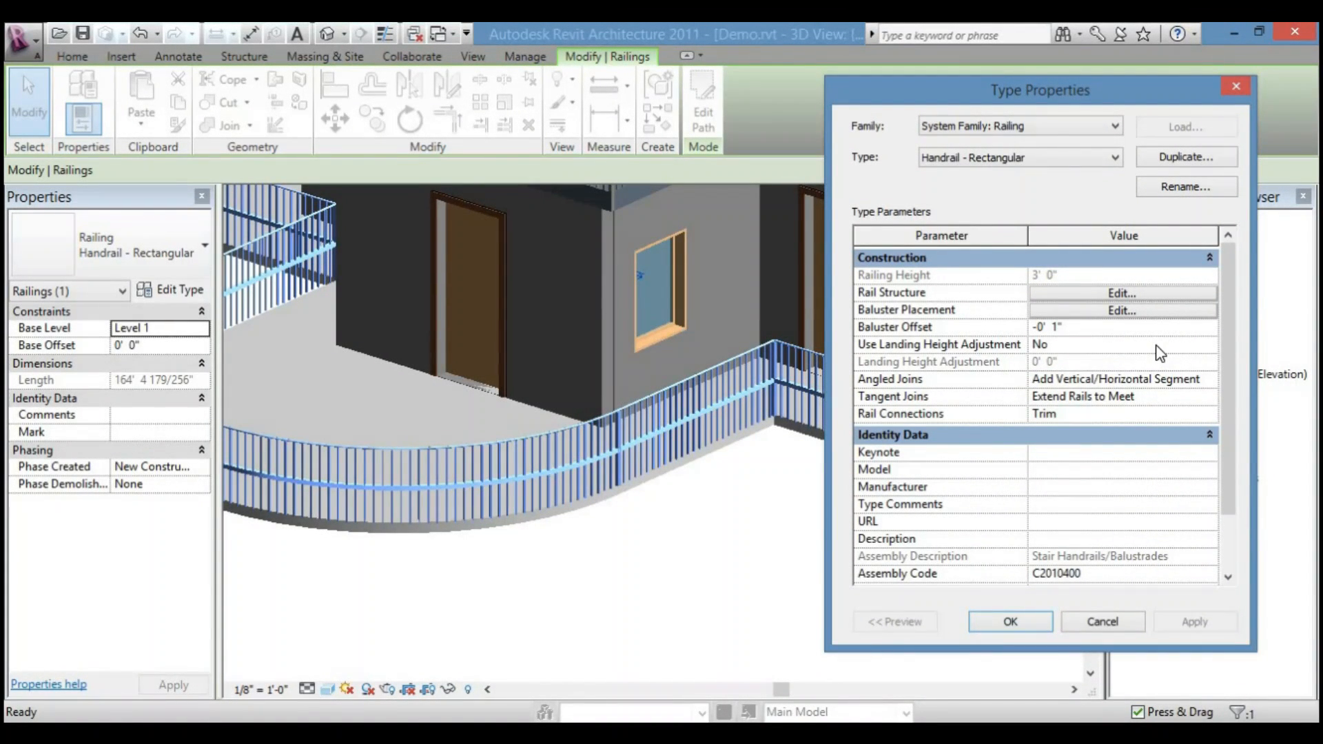
left_click(1071, 292)
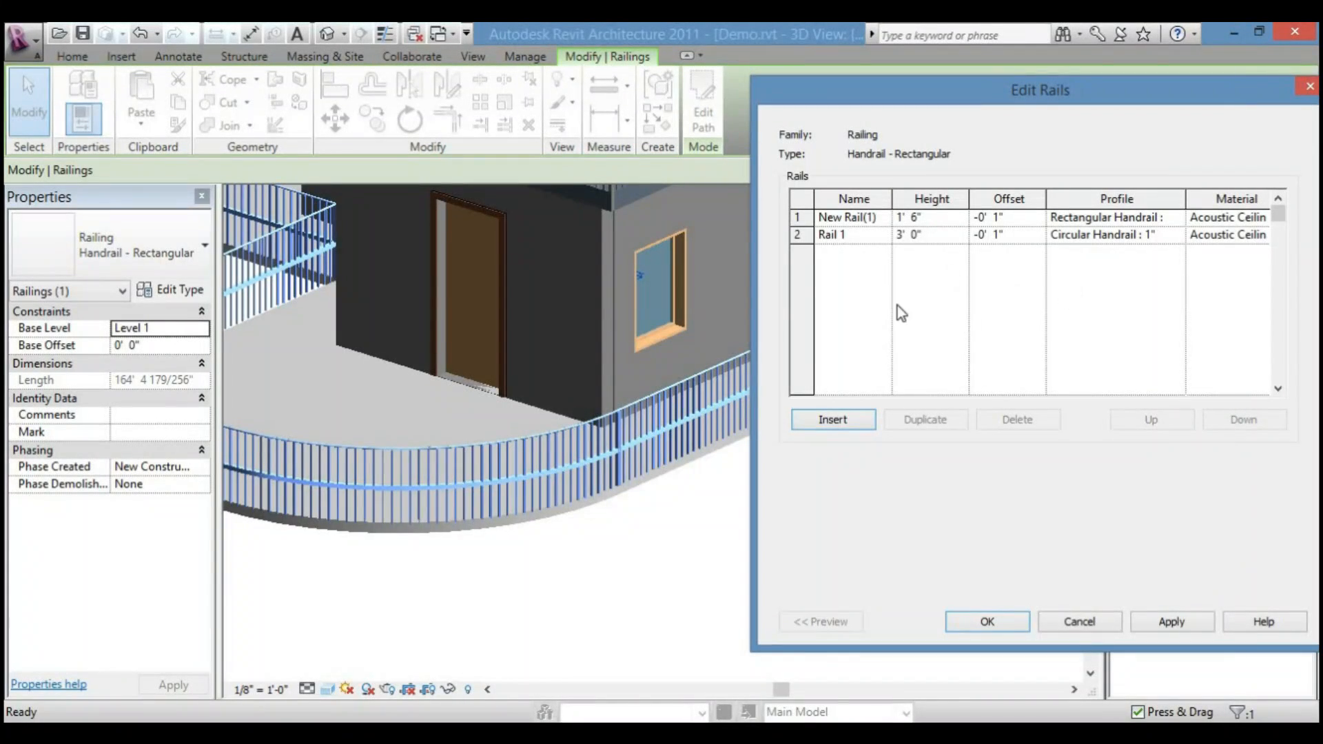
left_click(846, 420)
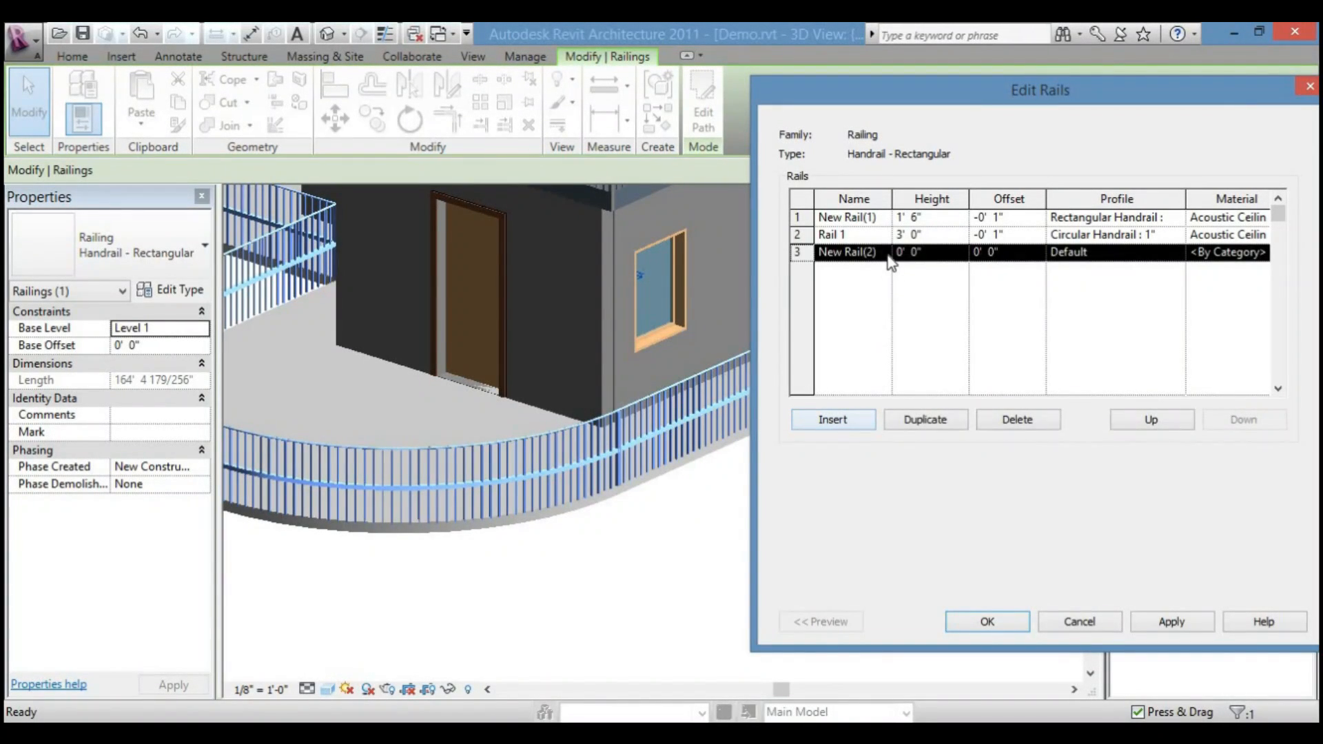
left_click(888, 253)
left_click(915, 253)
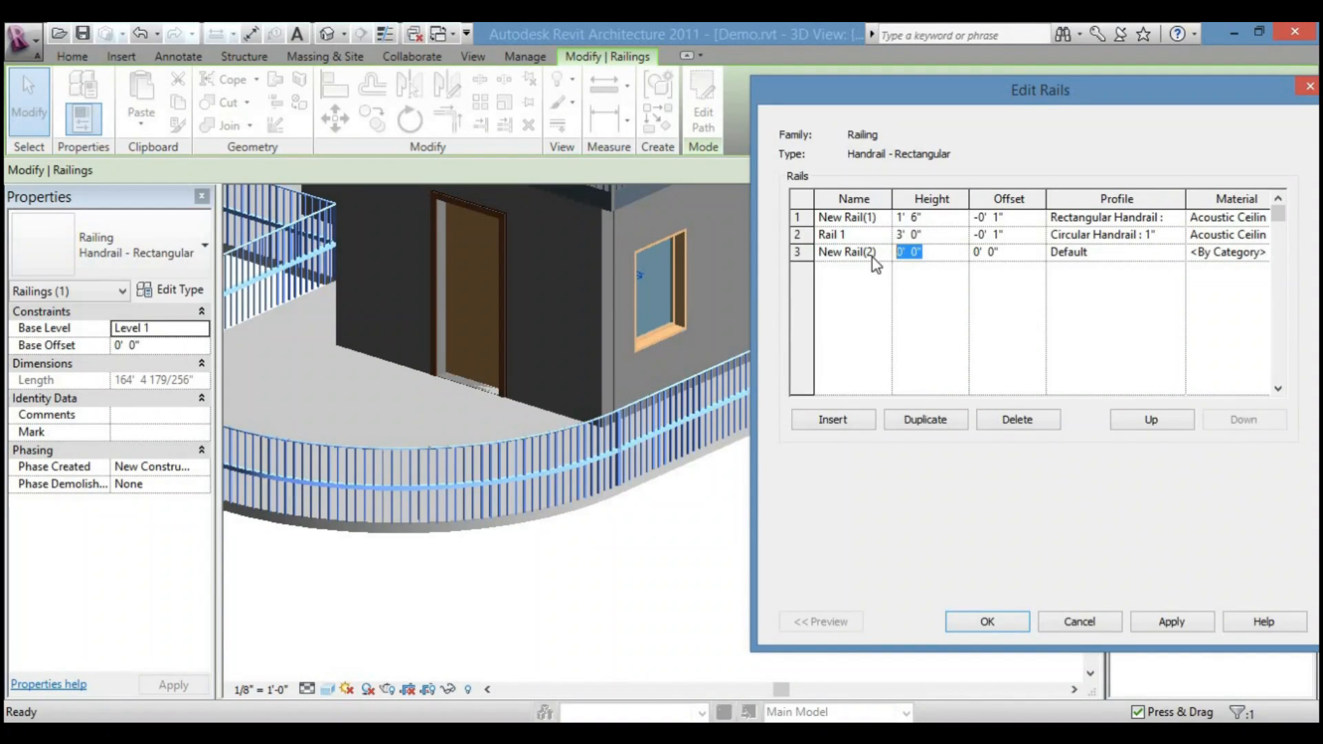
type("6\"")
- Assign the Circular Handrail : 1" profile to the new lower rail
left_click(1024, 252)
type(".")
key("Tab")
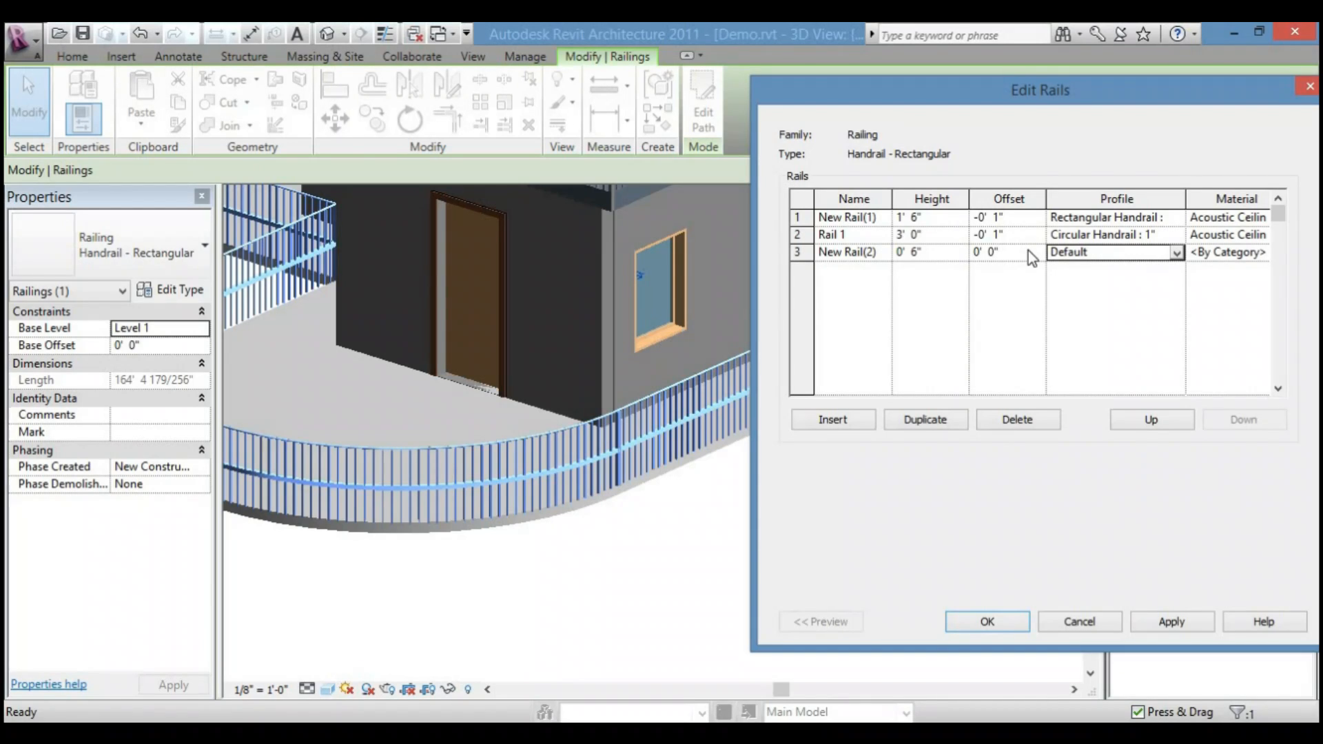
left_click(1176, 252)
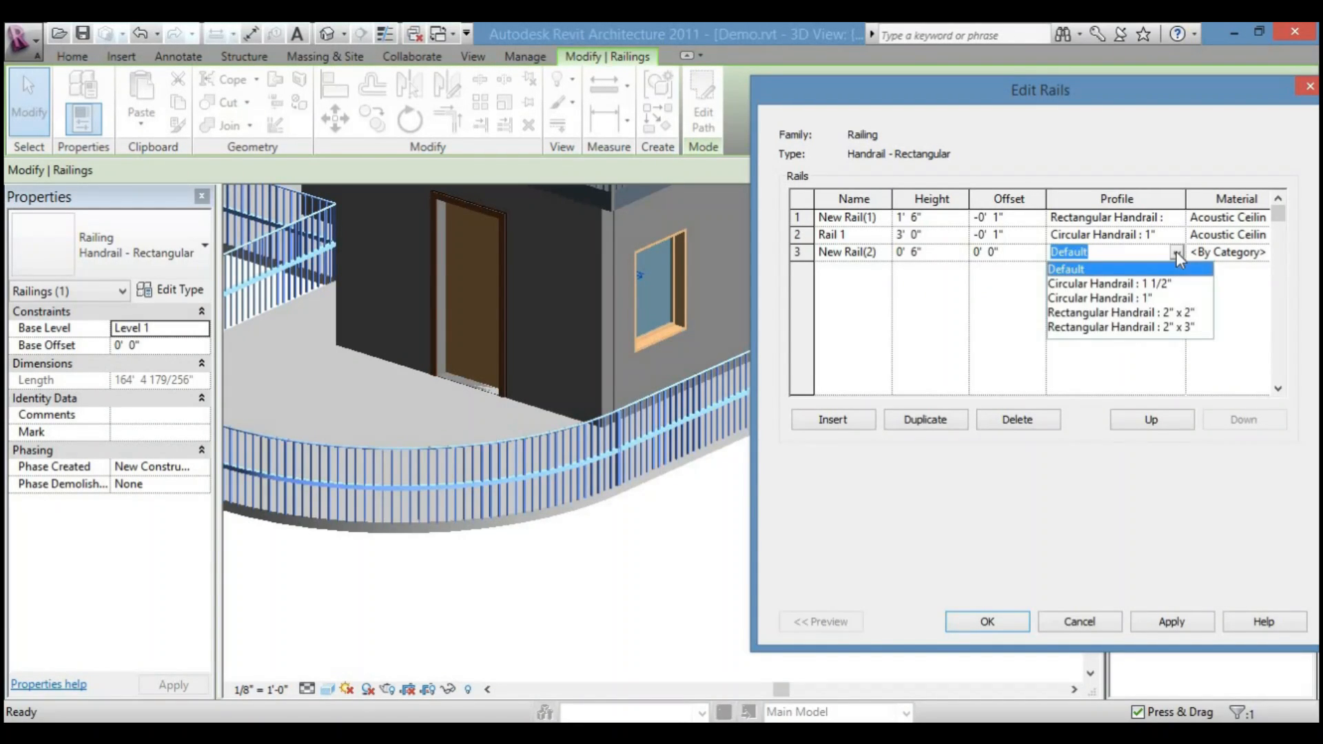
left_click(1152, 300)
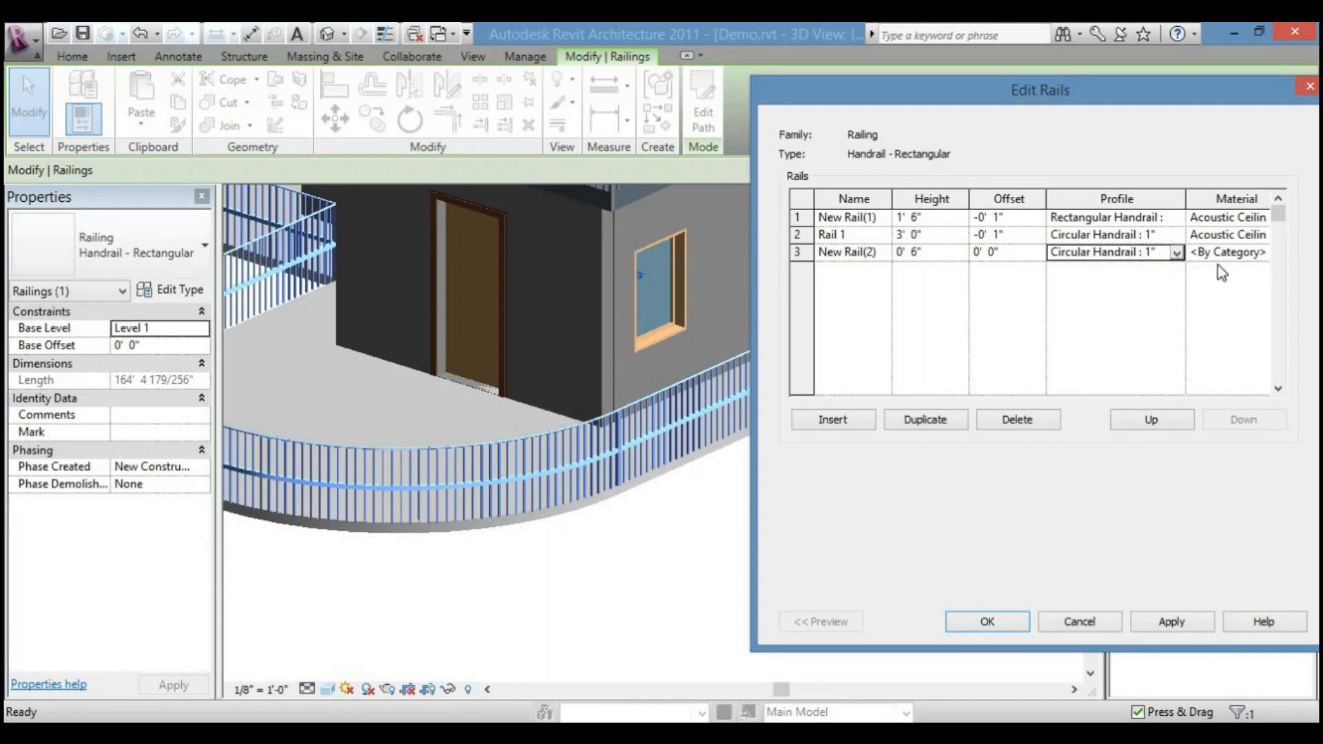
- Assign Acoustic Ceiling Tile 24" x 24" to the new rail, replacing the material's render appearance with Anodized - Red from the Metal - Aluminum library
left_click(1261, 253)
left_click(1253, 254)
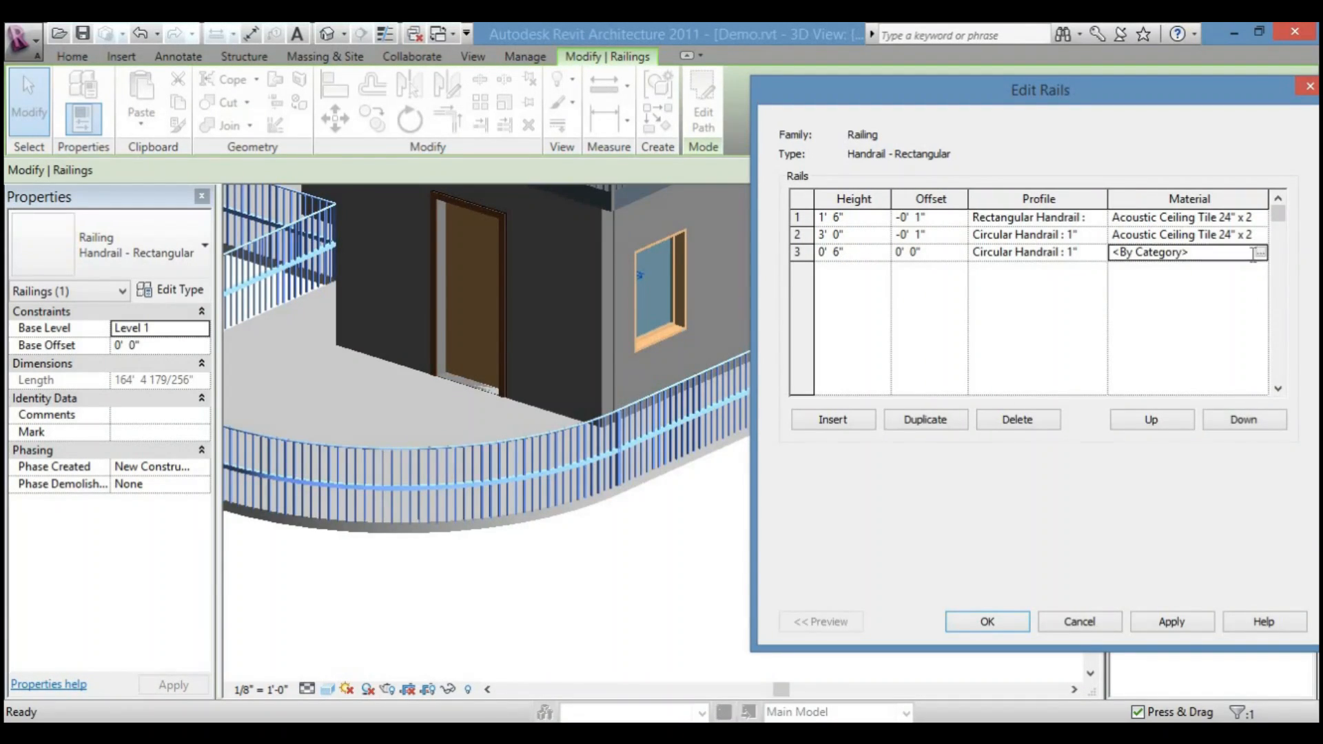
left_click(1259, 252)
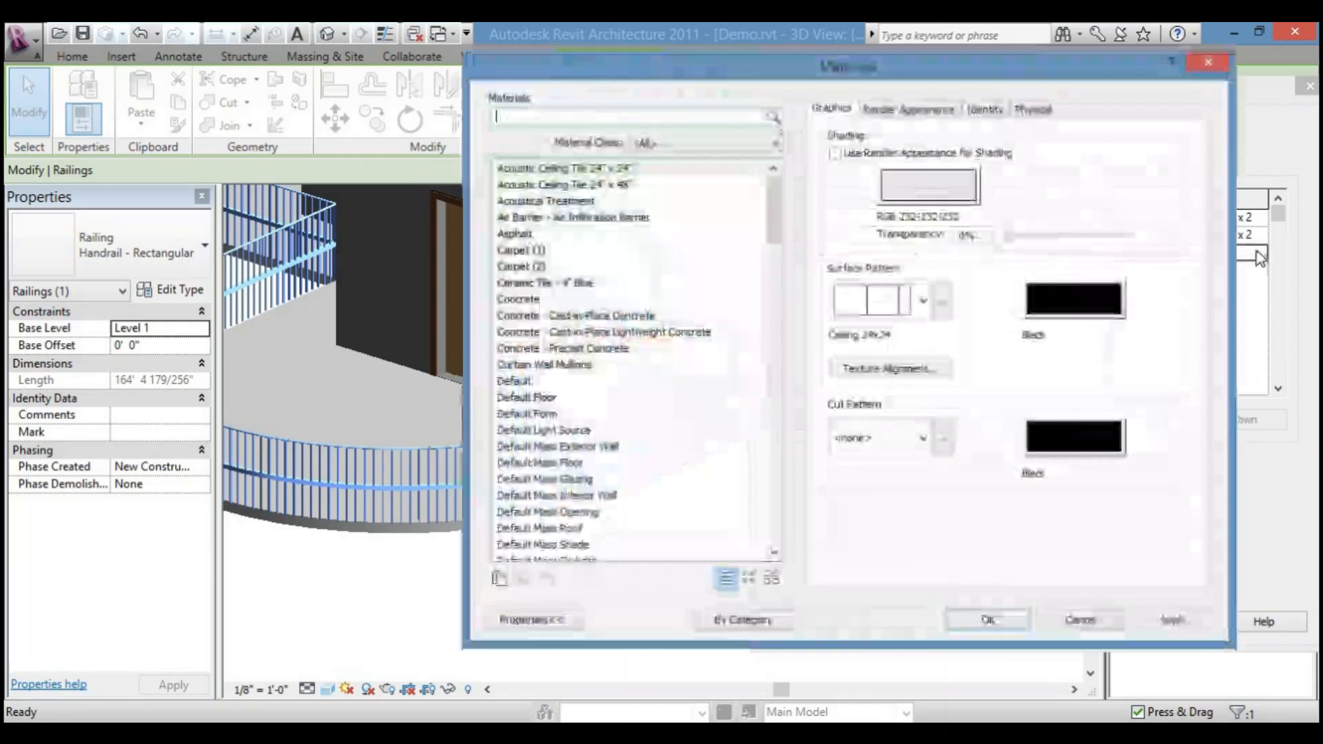
left_click(900, 110)
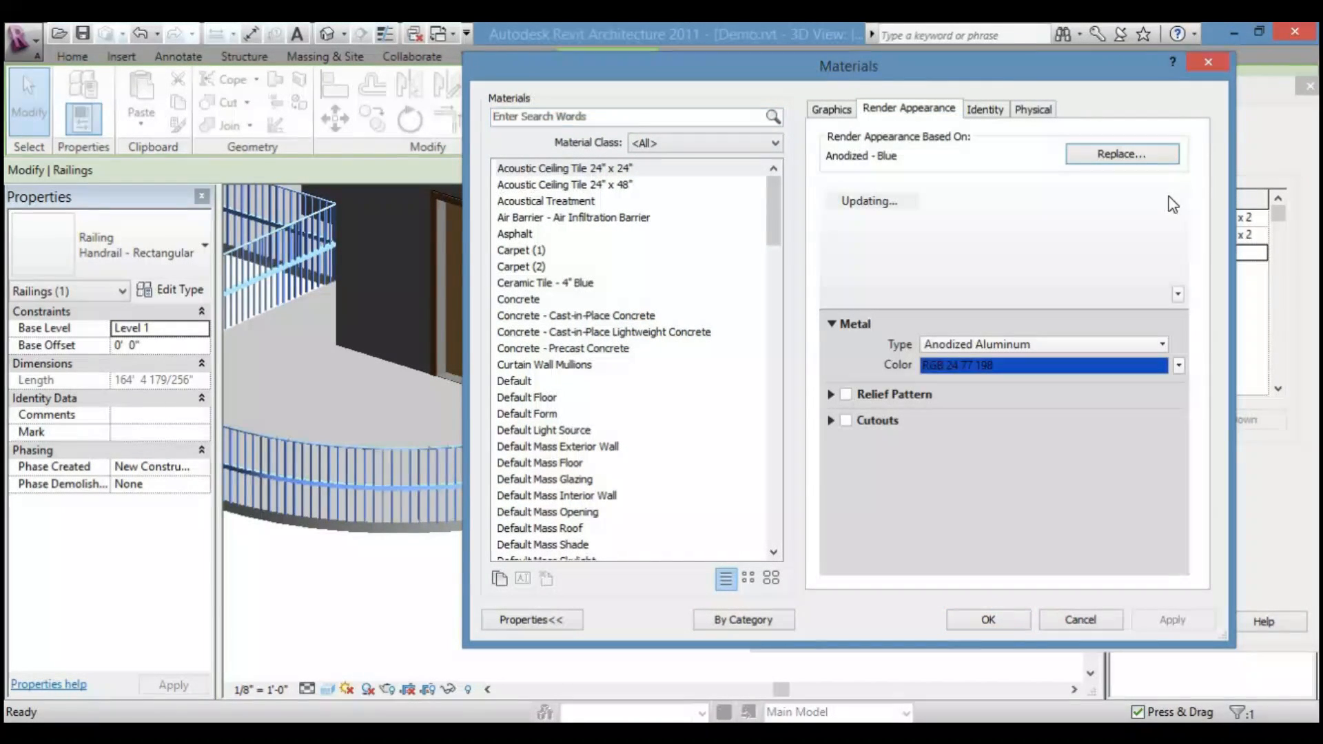
left_click(1151, 159)
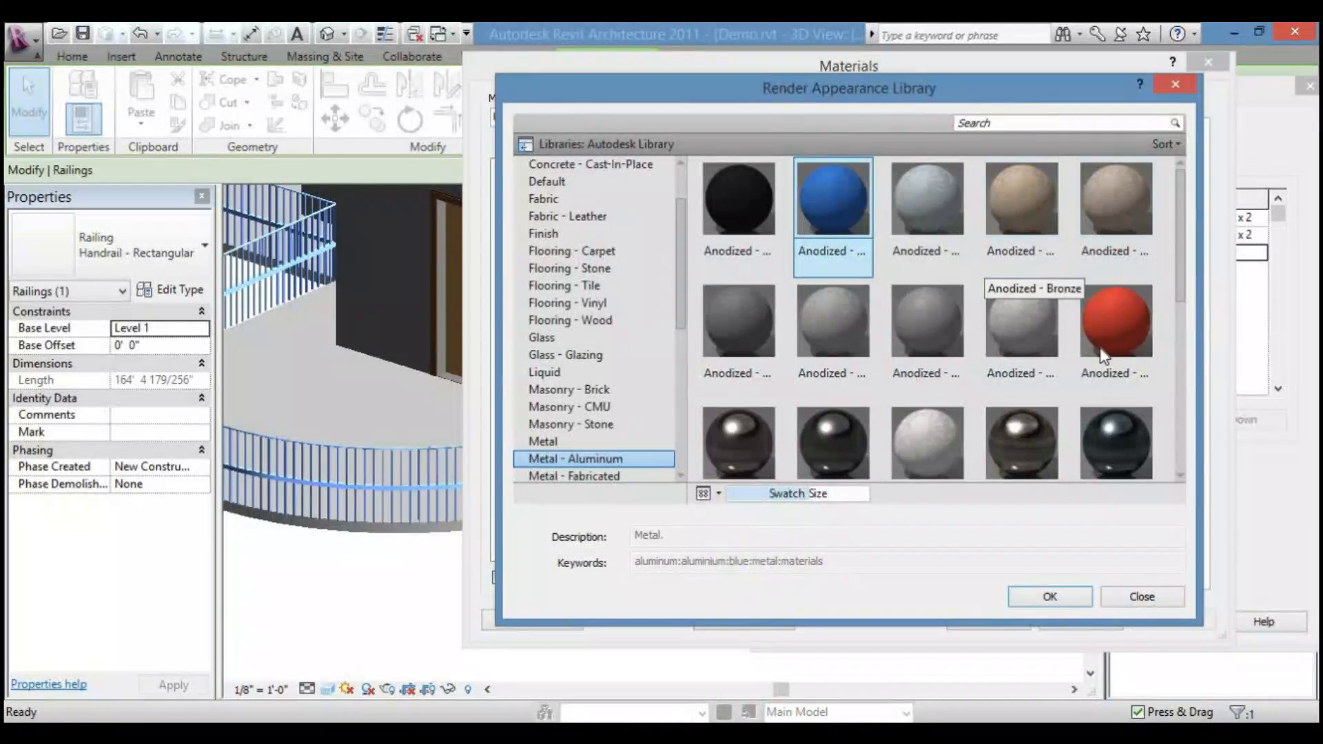
left_click(1133, 321)
scroll(1184, 372, "down", 3)
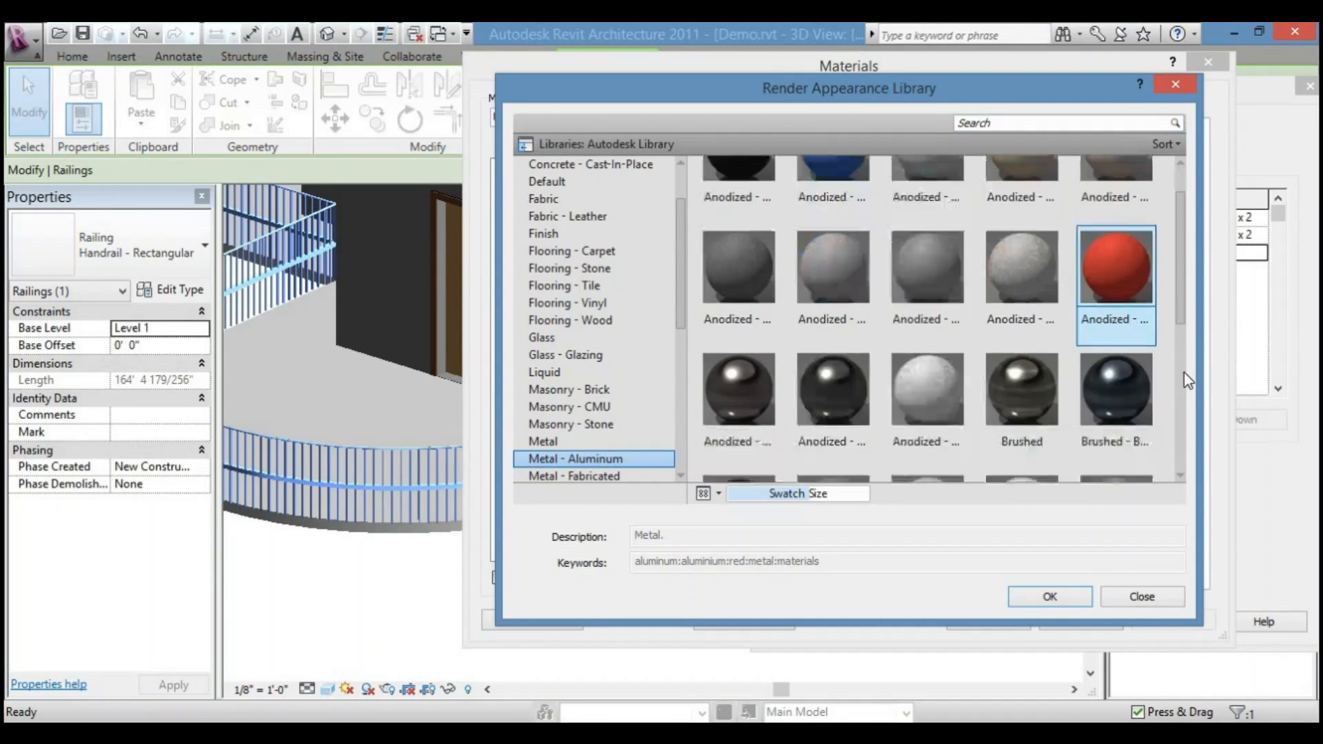
scroll(1184, 305, "up", 3)
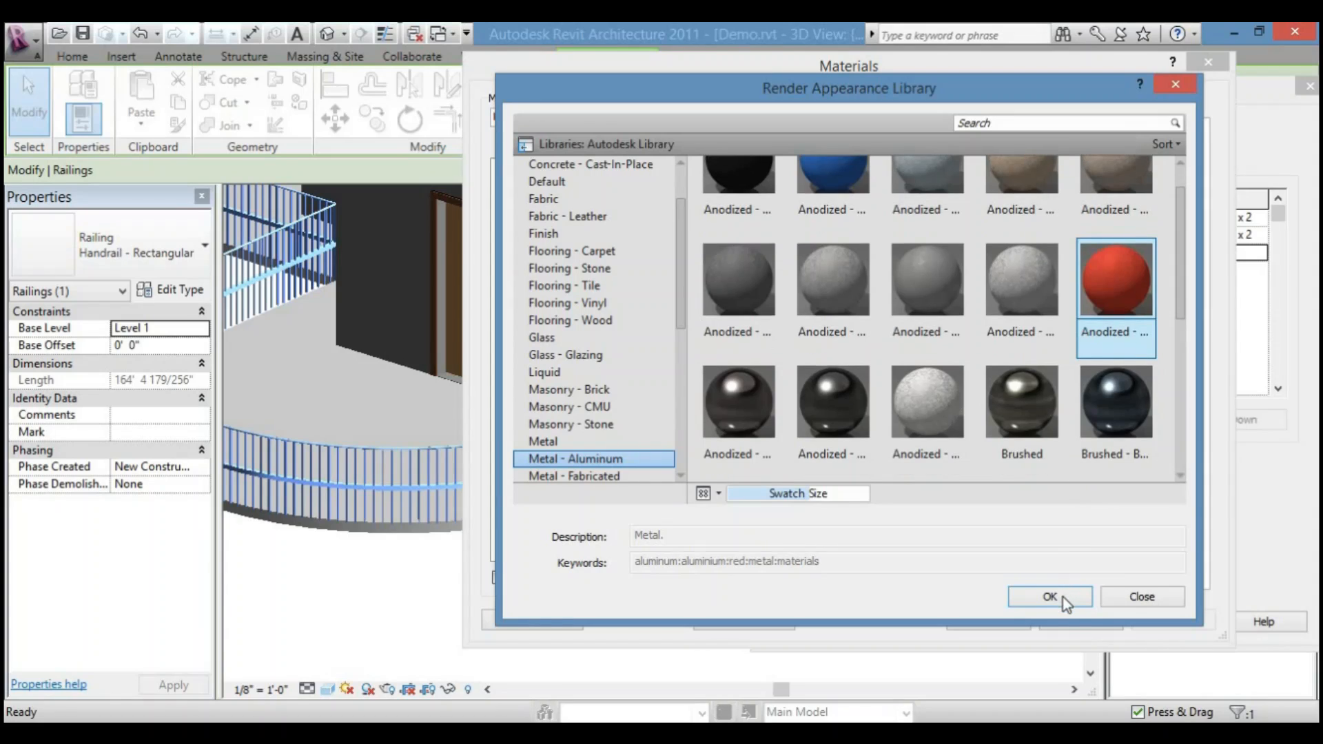
left_click(1050, 596)
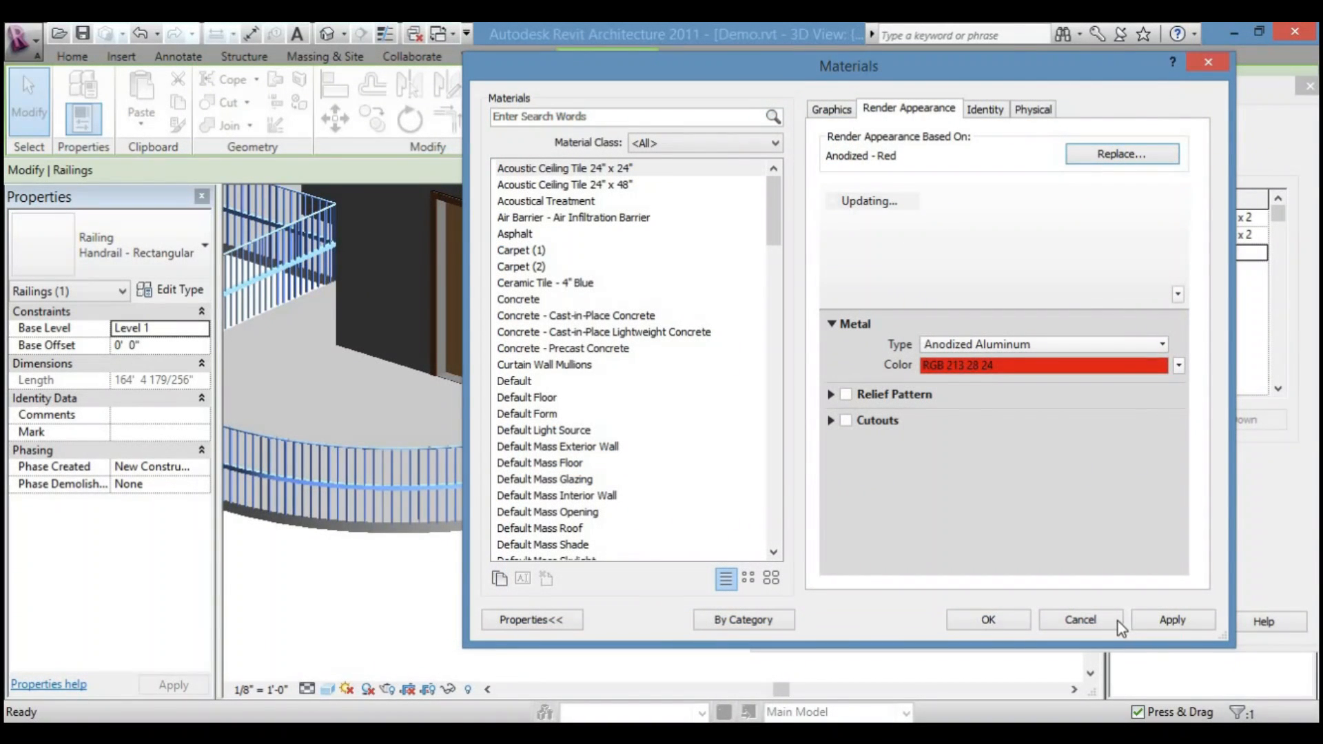
left_click(1171, 623)
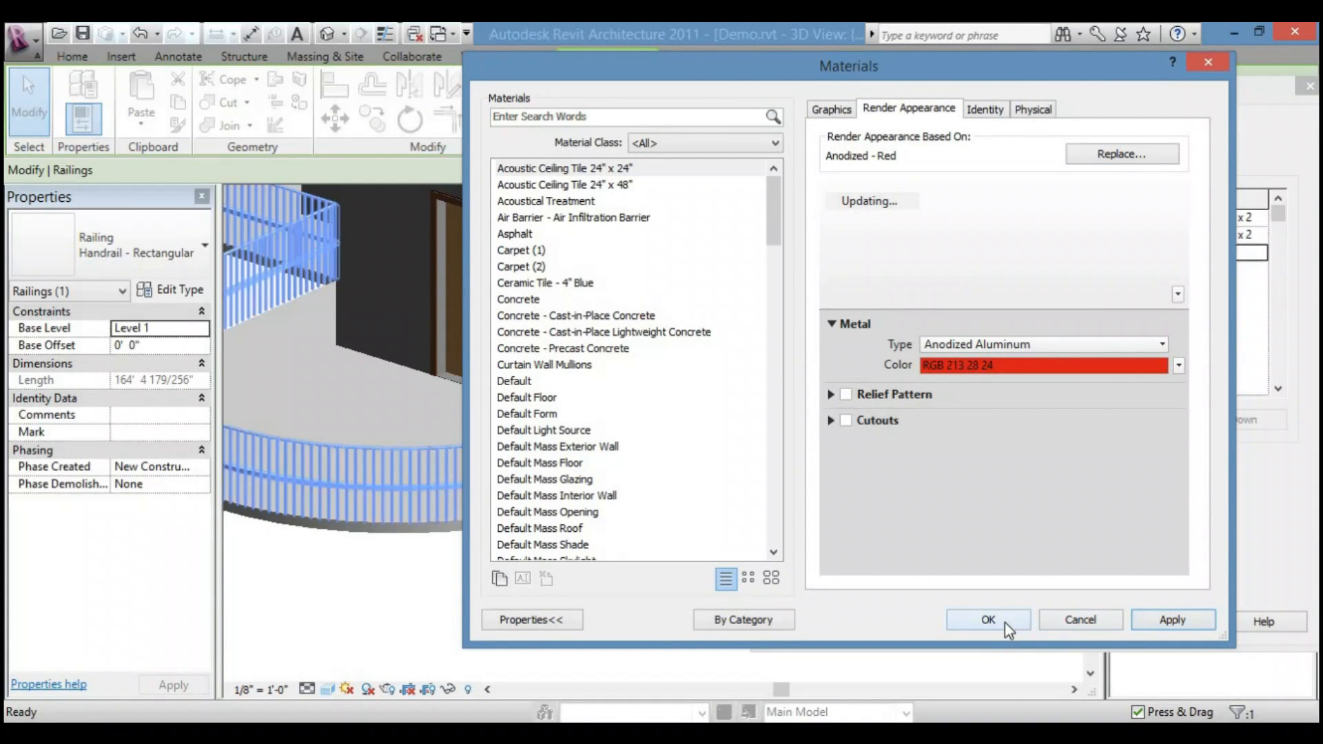
left_click(1005, 623)
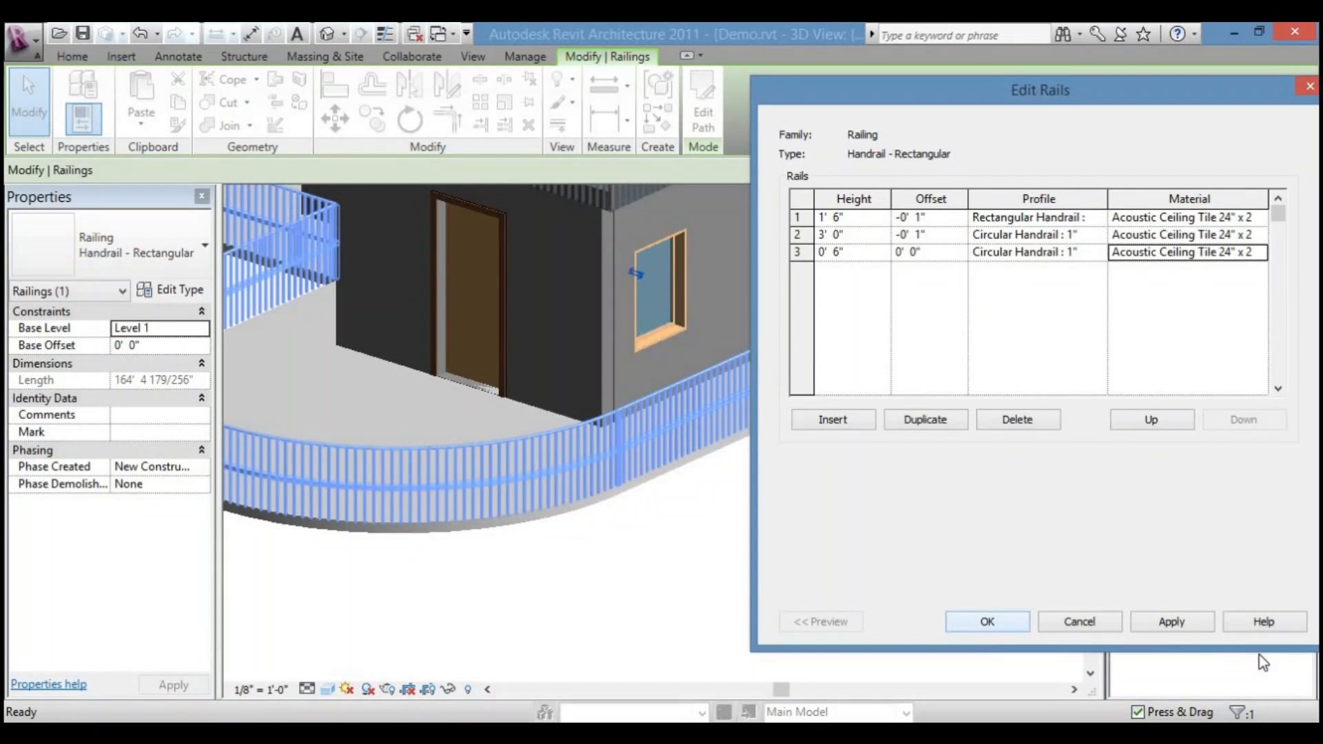
- Accept the rail structure changes, close the railing's type properties and deselect the railing
left_click(1000, 622)
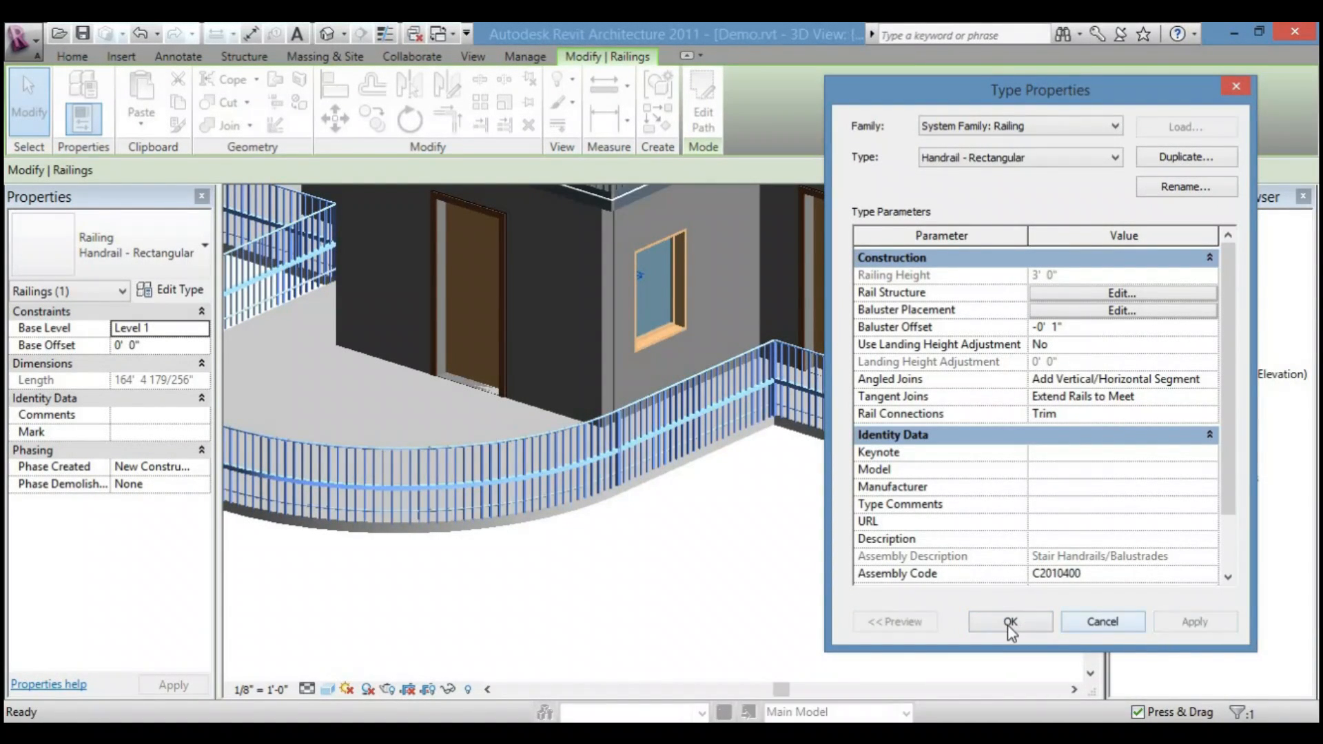
left_click(1007, 622)
left_click(904, 561)
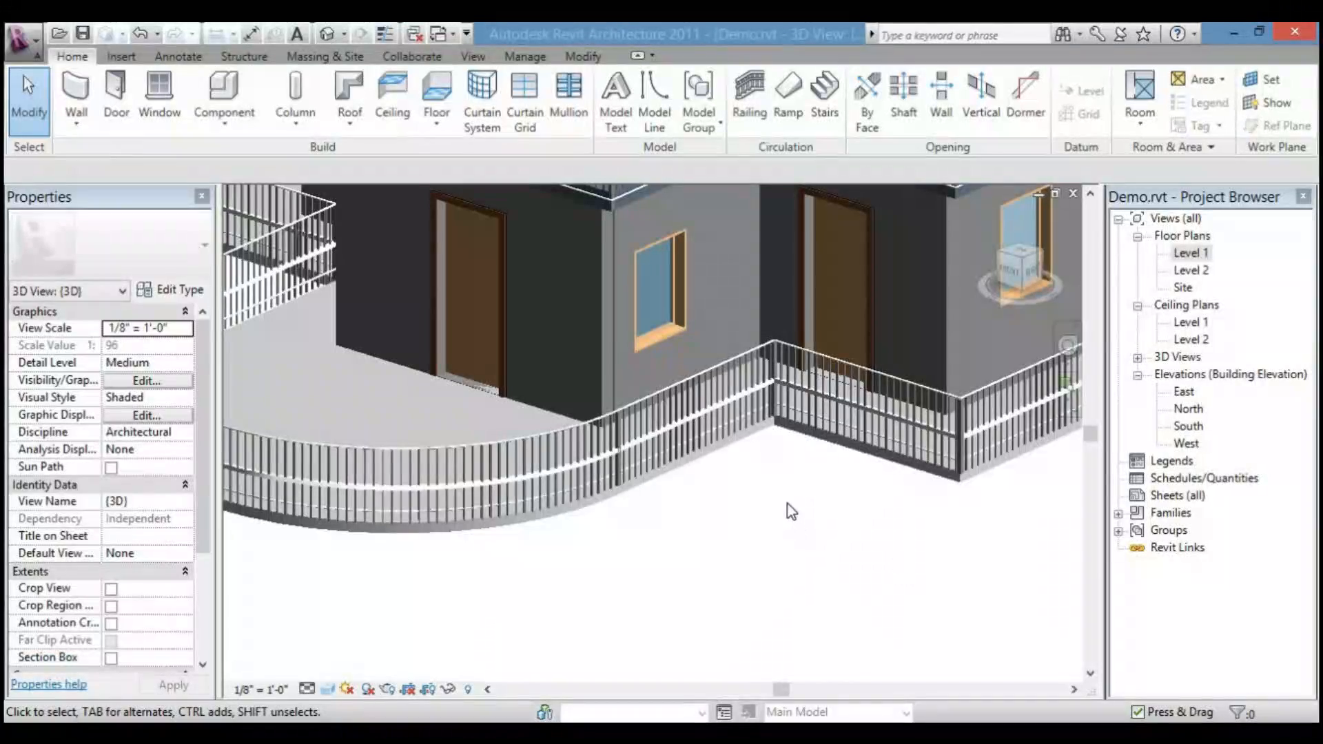
- Examine the new lower rail along the balusters between the curved terrace and the inner corner
scroll(720, 476, "up", 10)
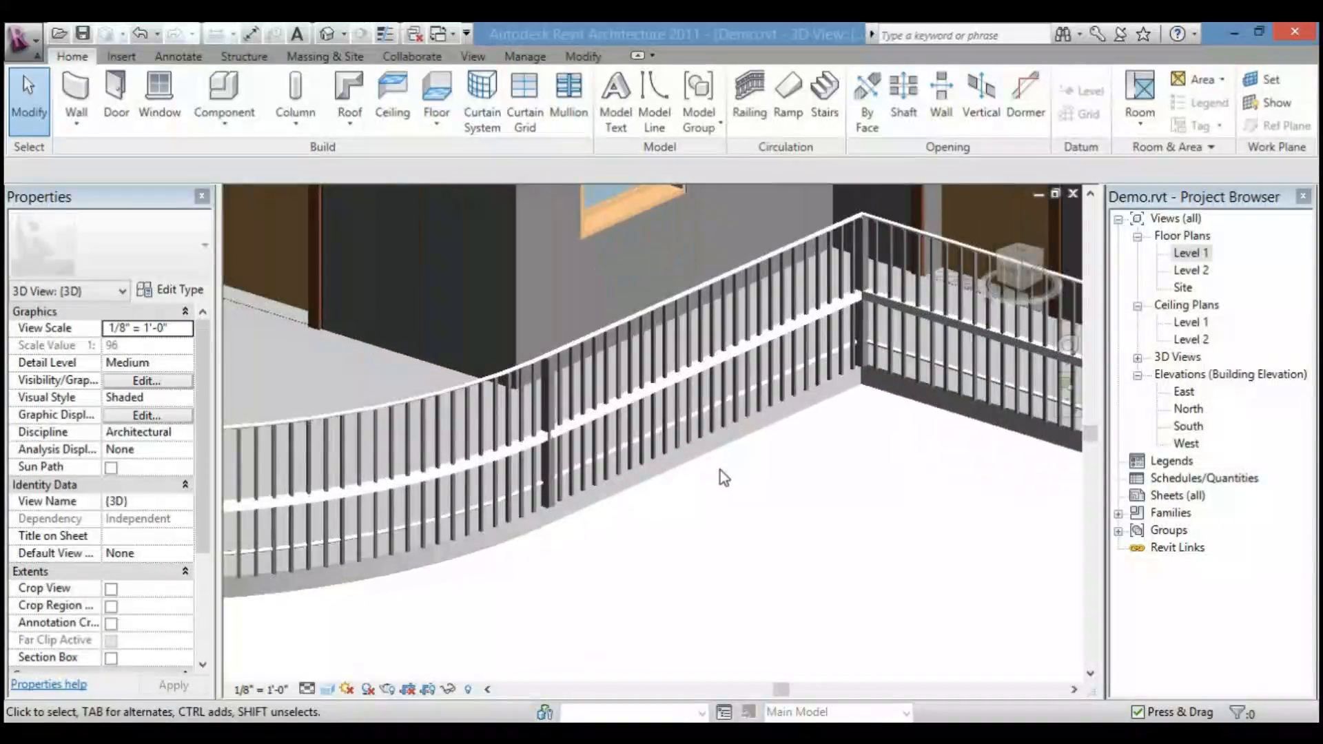
scroll(730, 447, "up", 6)
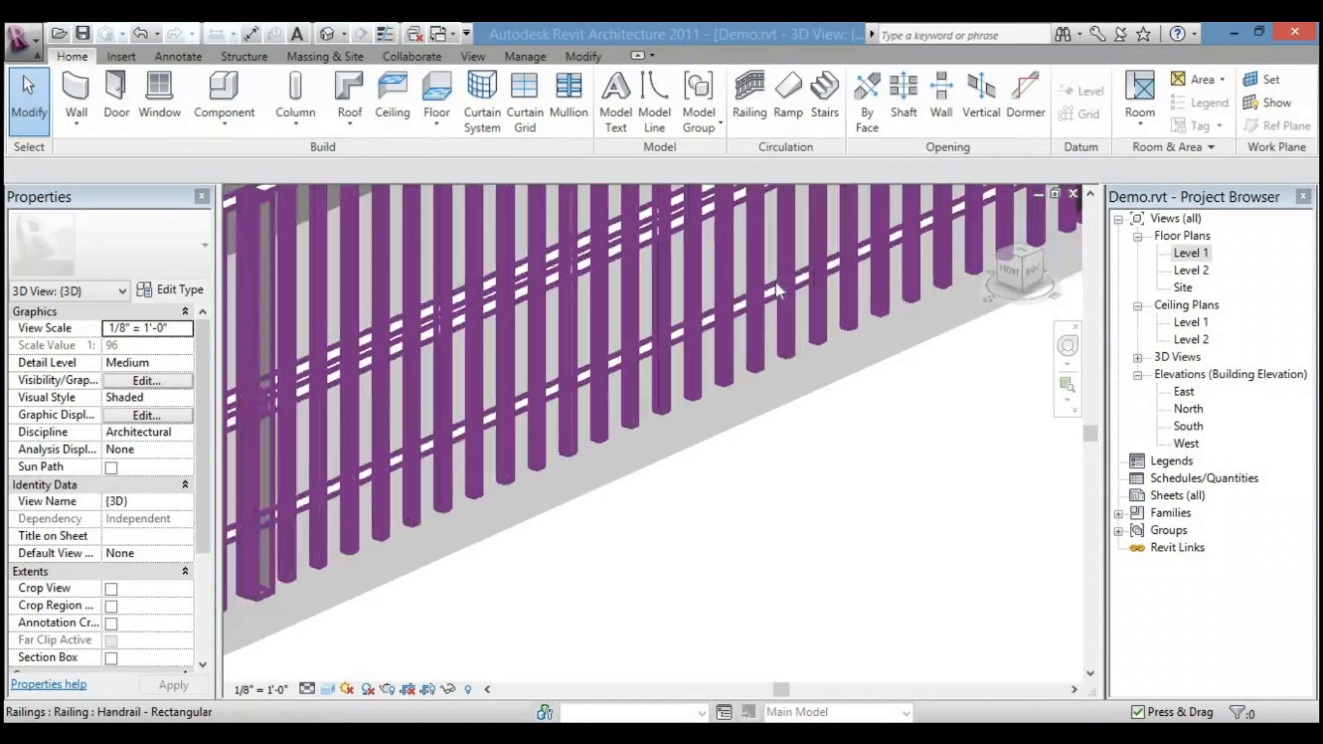
scroll(847, 549, "down", 8)
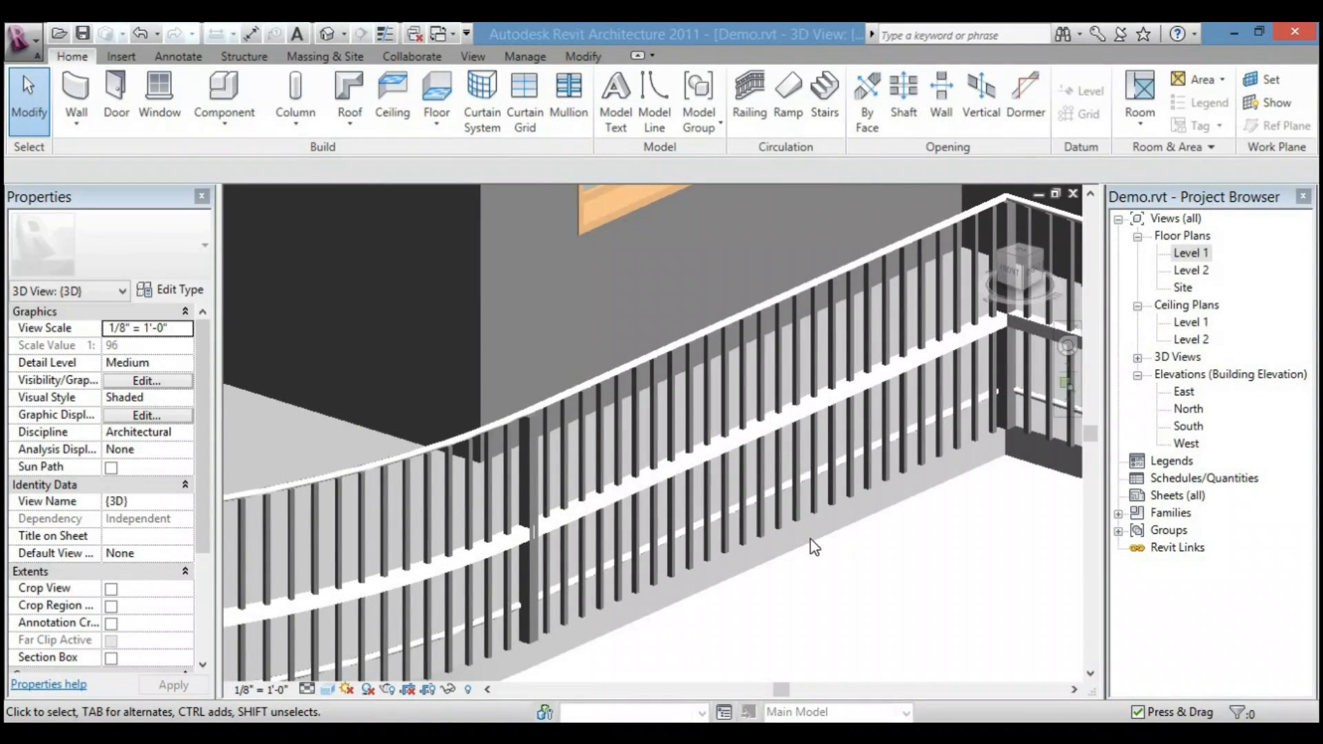
scroll(834, 504, "up", 5)
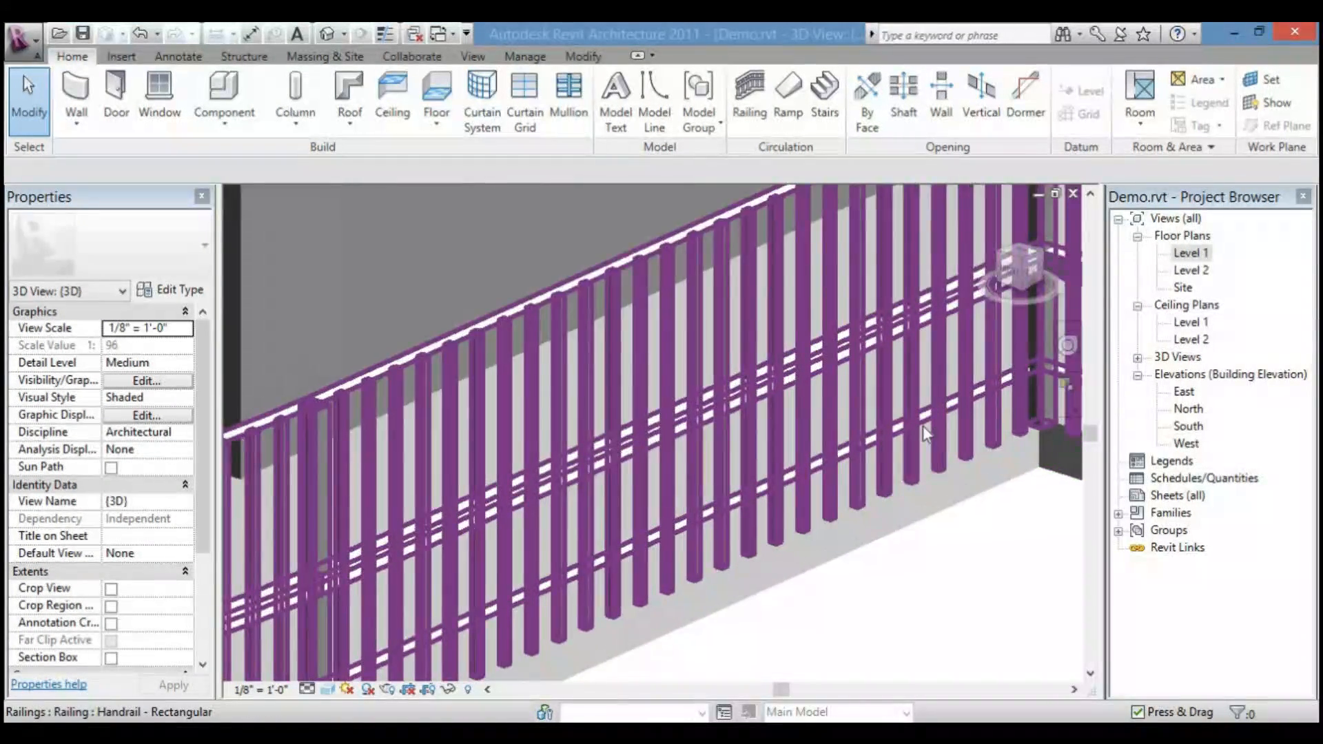
scroll(923, 424, "up", 3)
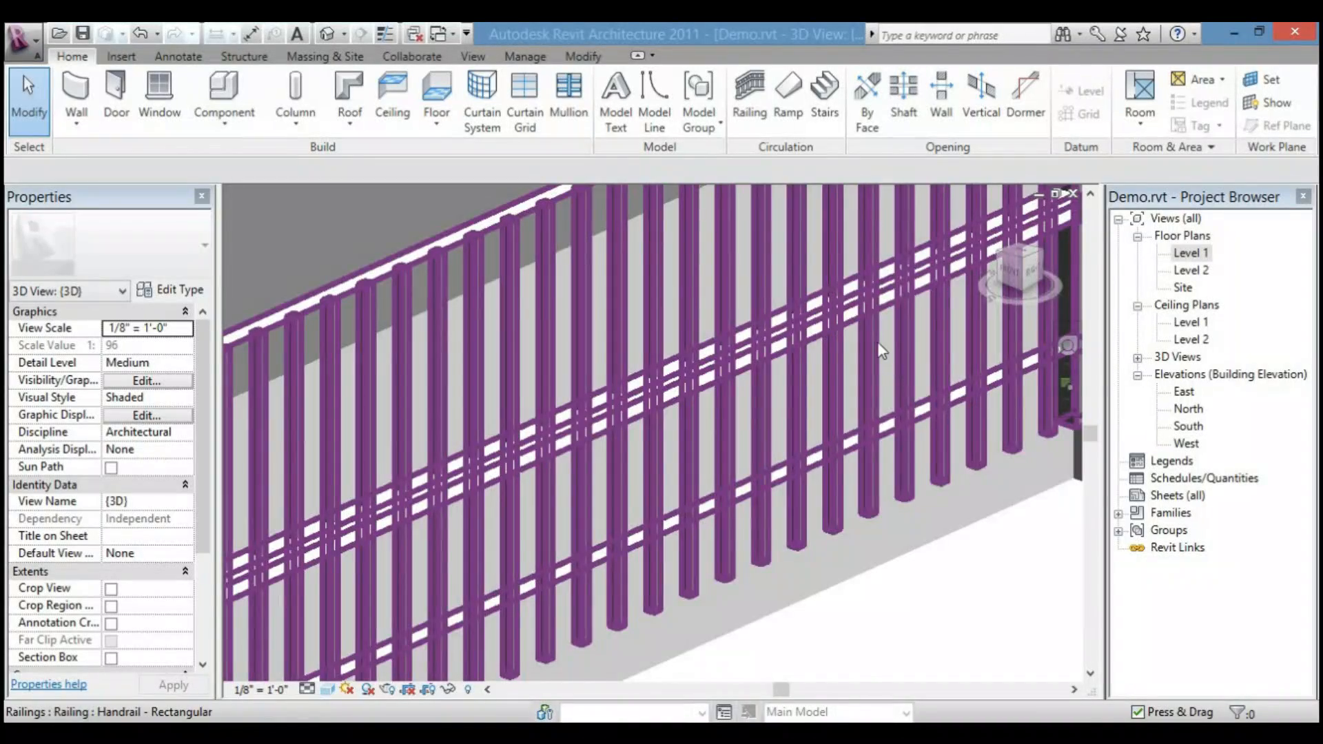
scroll(896, 354, "down", 3)
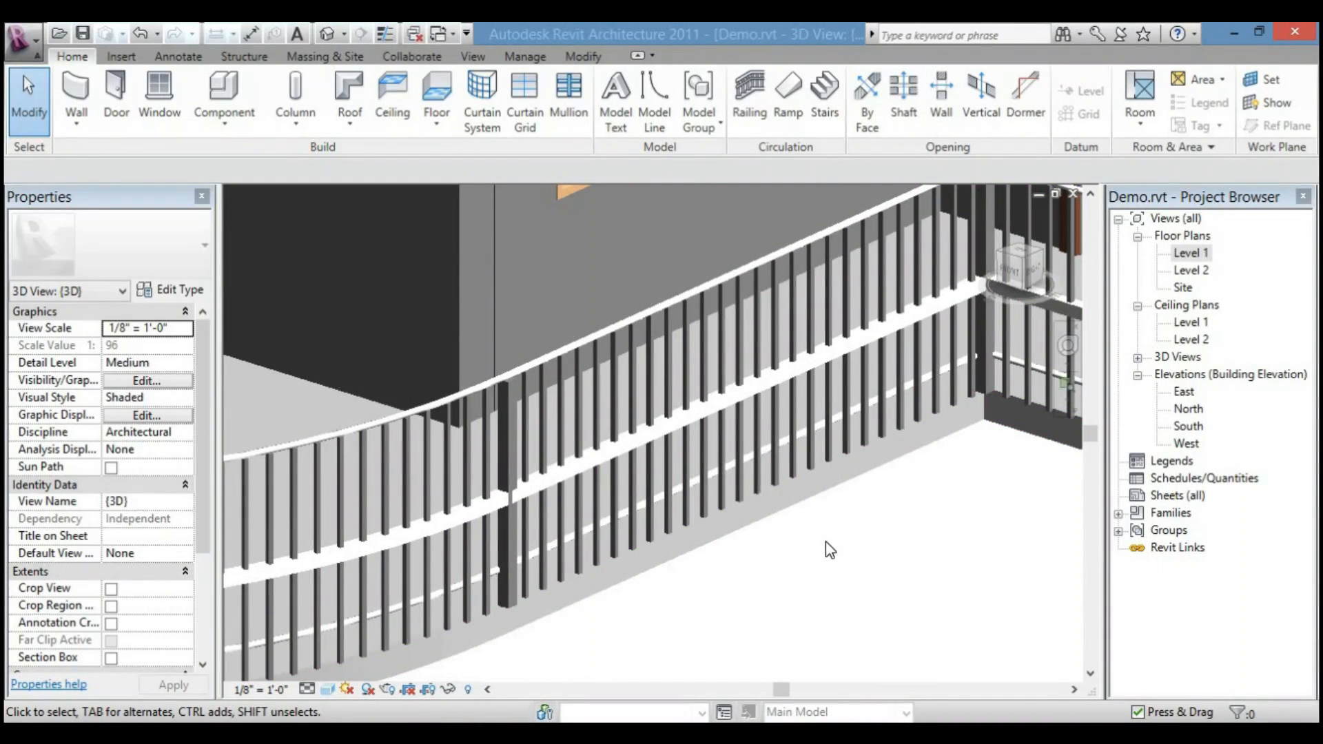
scroll(826, 542, "down", 2)
middle_click_drag(840, 540, 744, 602)
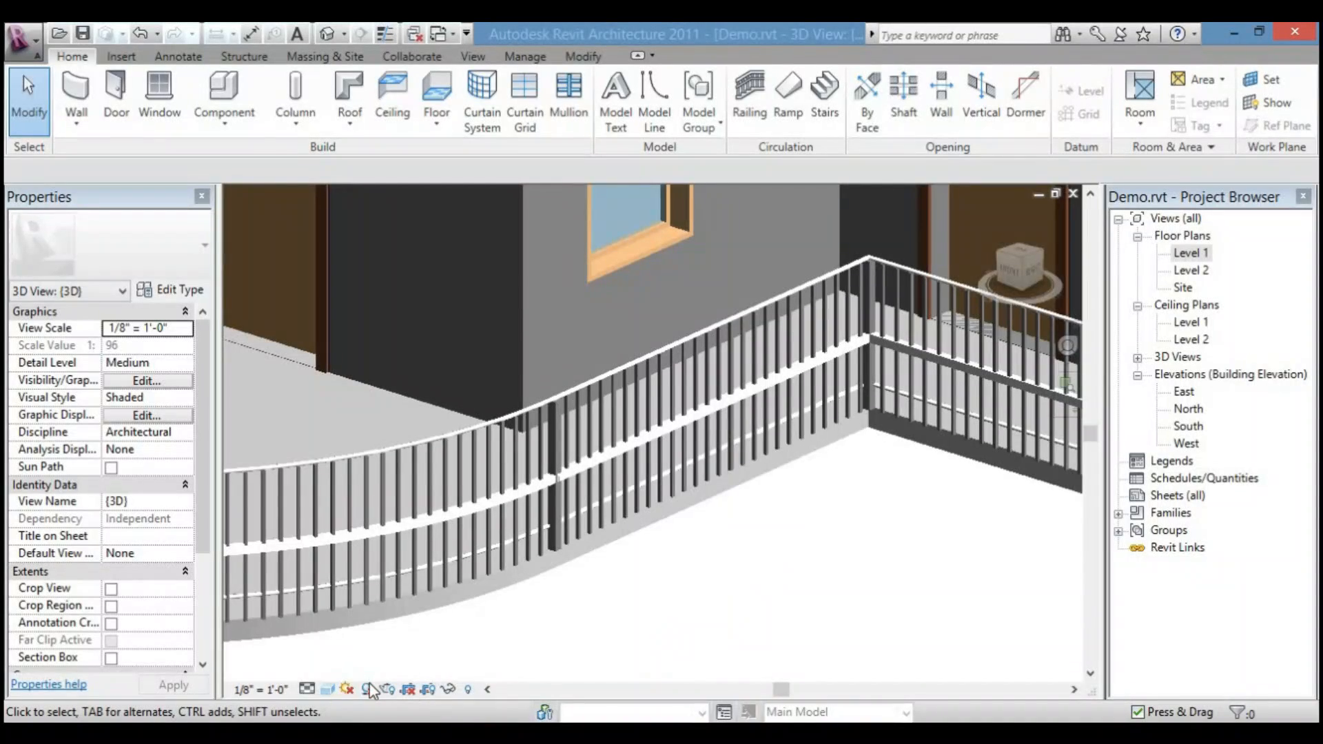
- Switch the 3D view's visual style to Realistic and check the railing's material along the terrace
left_click(328, 690)
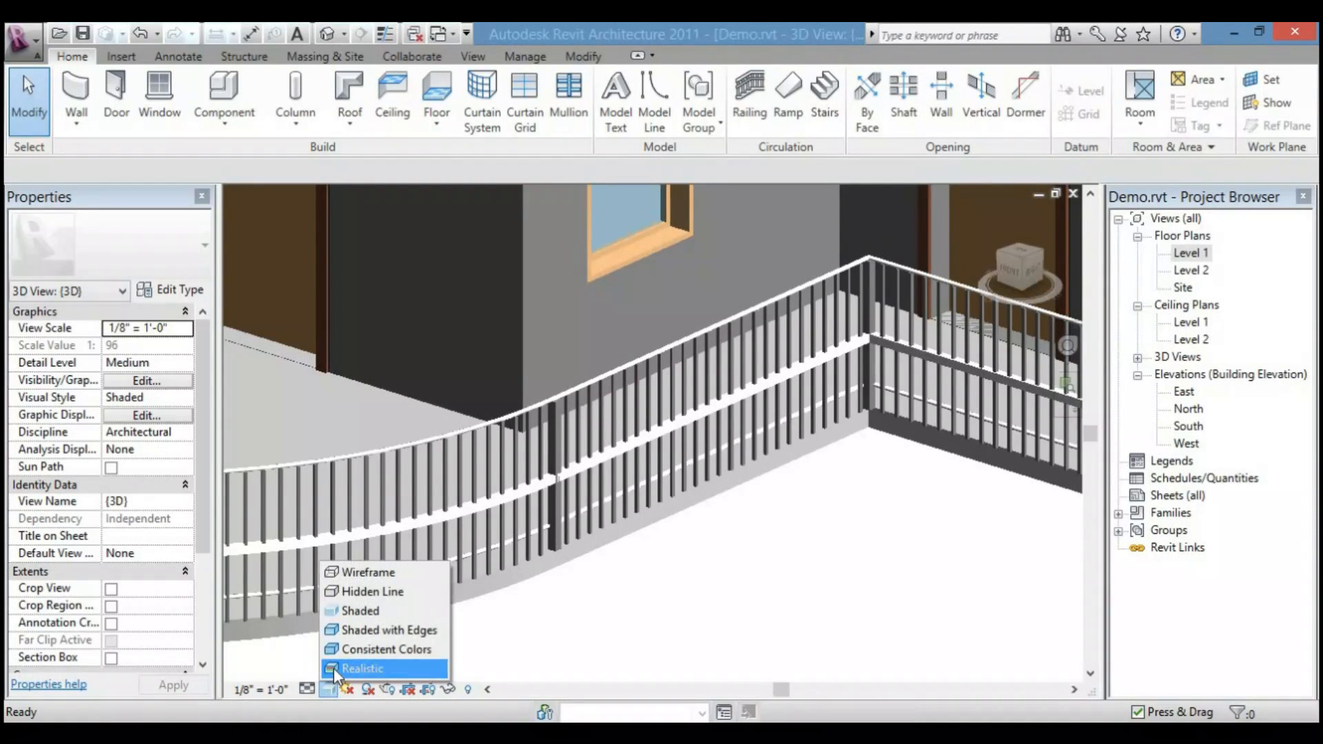
left_click(358, 669)
scroll(786, 483, "down", 5)
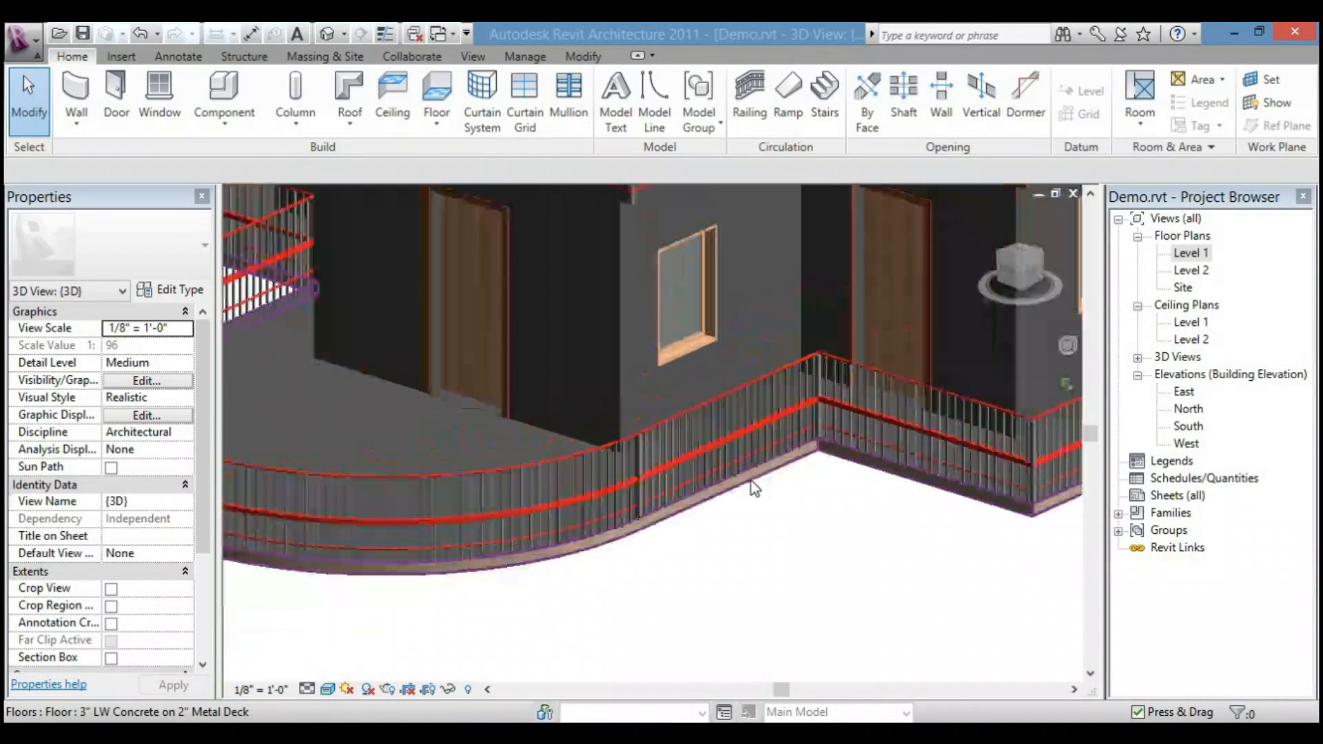
scroll(790, 500, "up", 5)
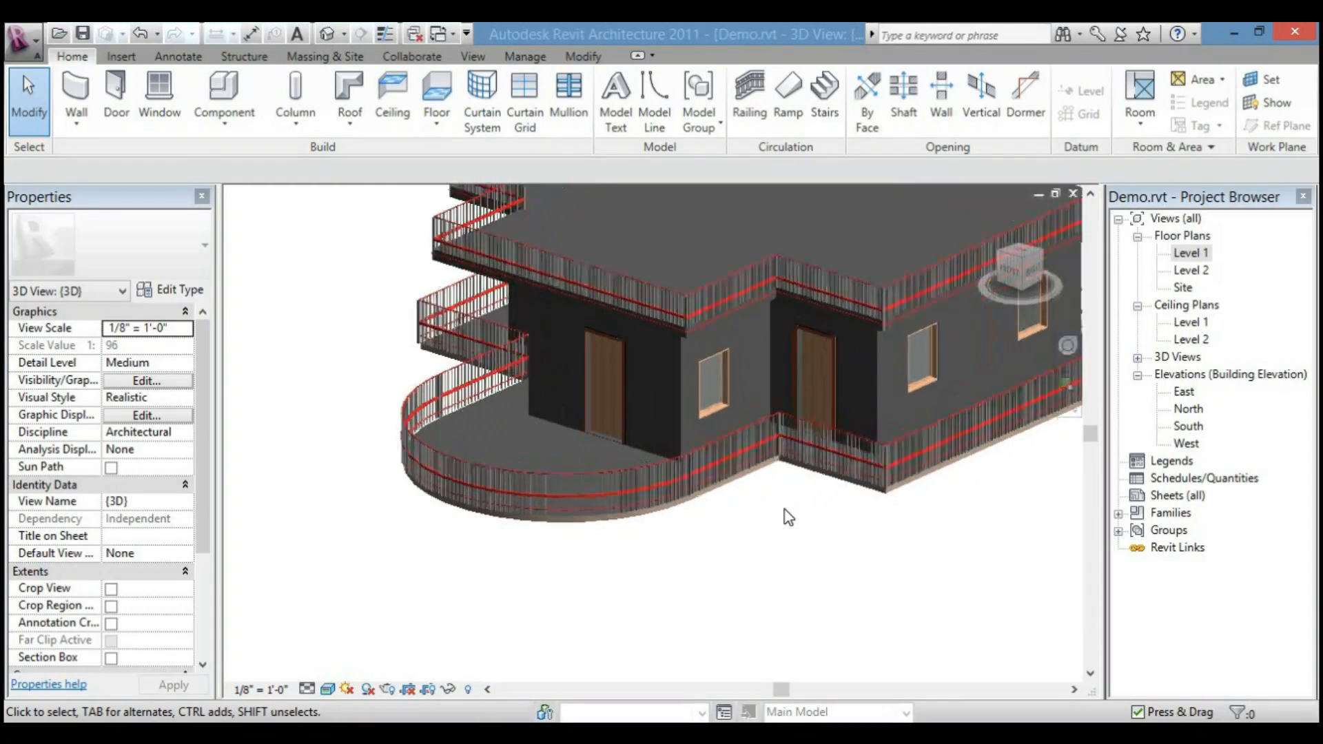
scroll(775, 481, "up", 5)
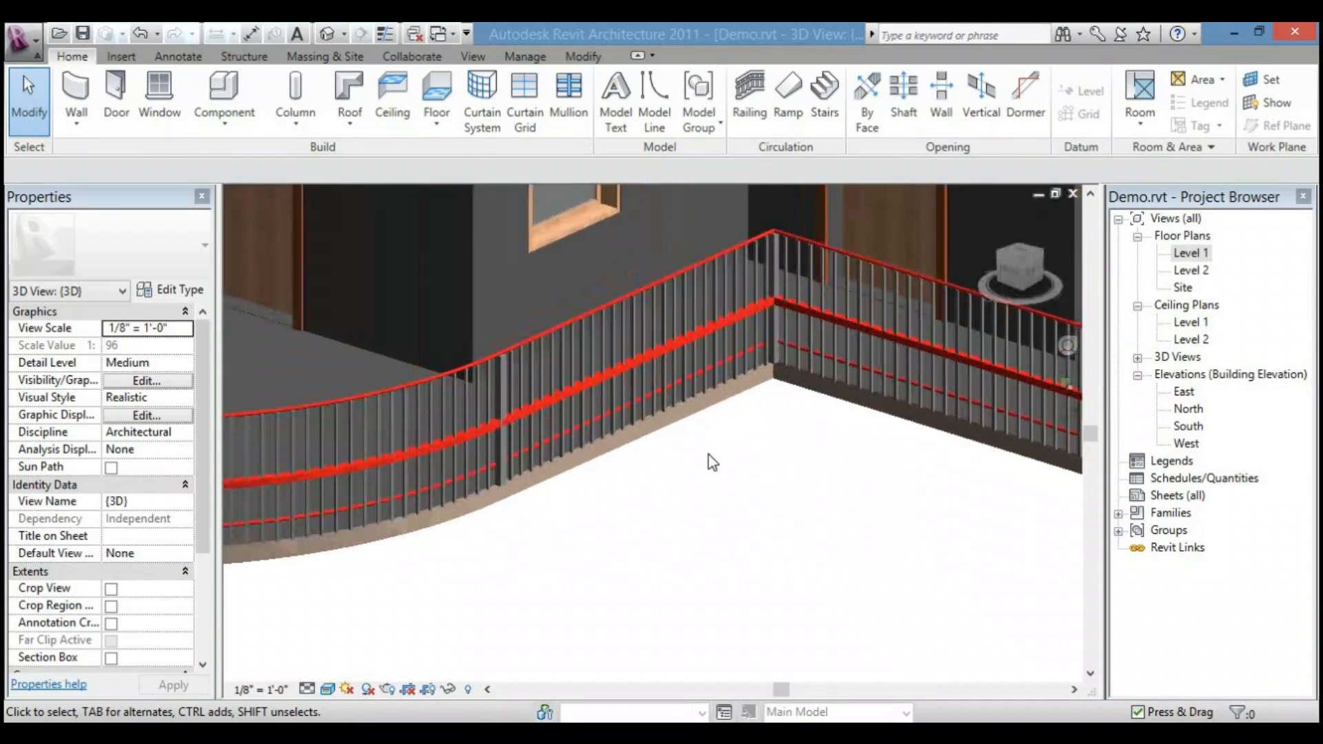
middle_click_drag(708, 455, 745, 552)
scroll(744, 545, "up", 5)
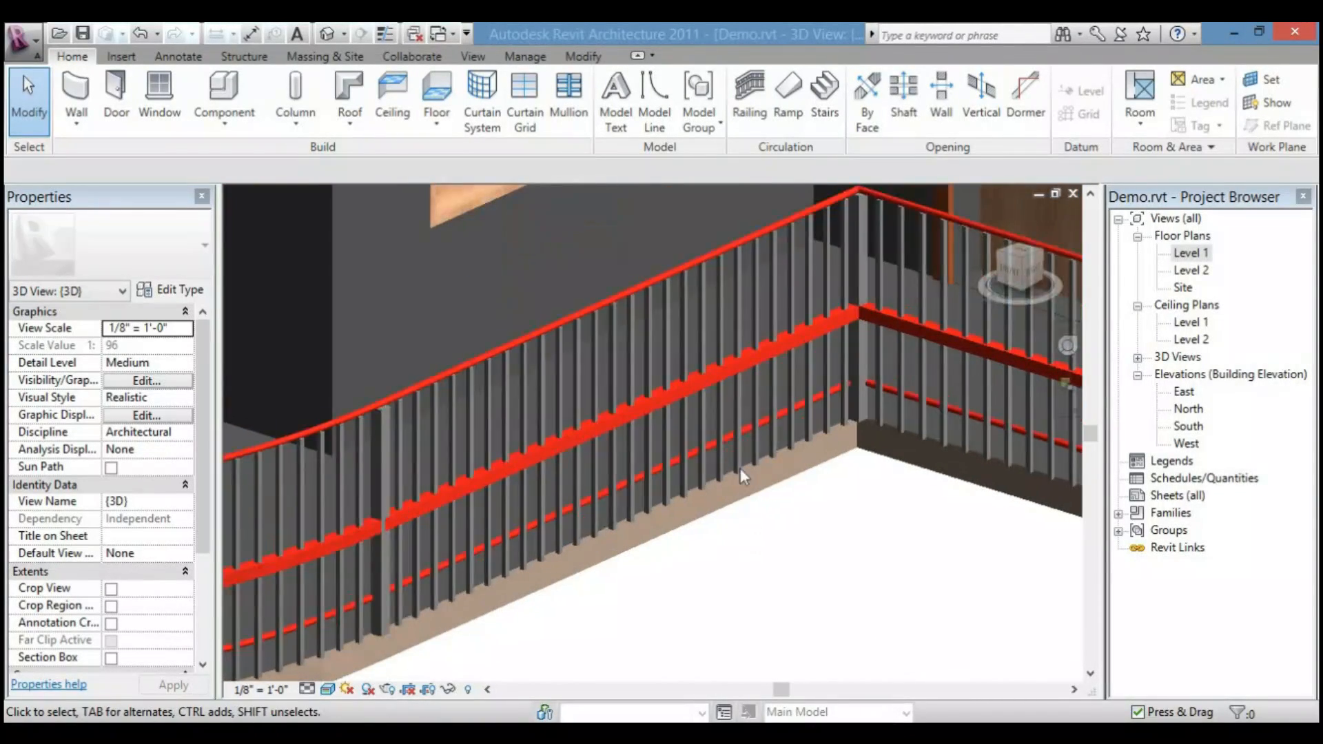
- Check the railing along the terrace and switch the 3D view's visual style from Realistic to Shaded
scroll(778, 520, "up", 2)
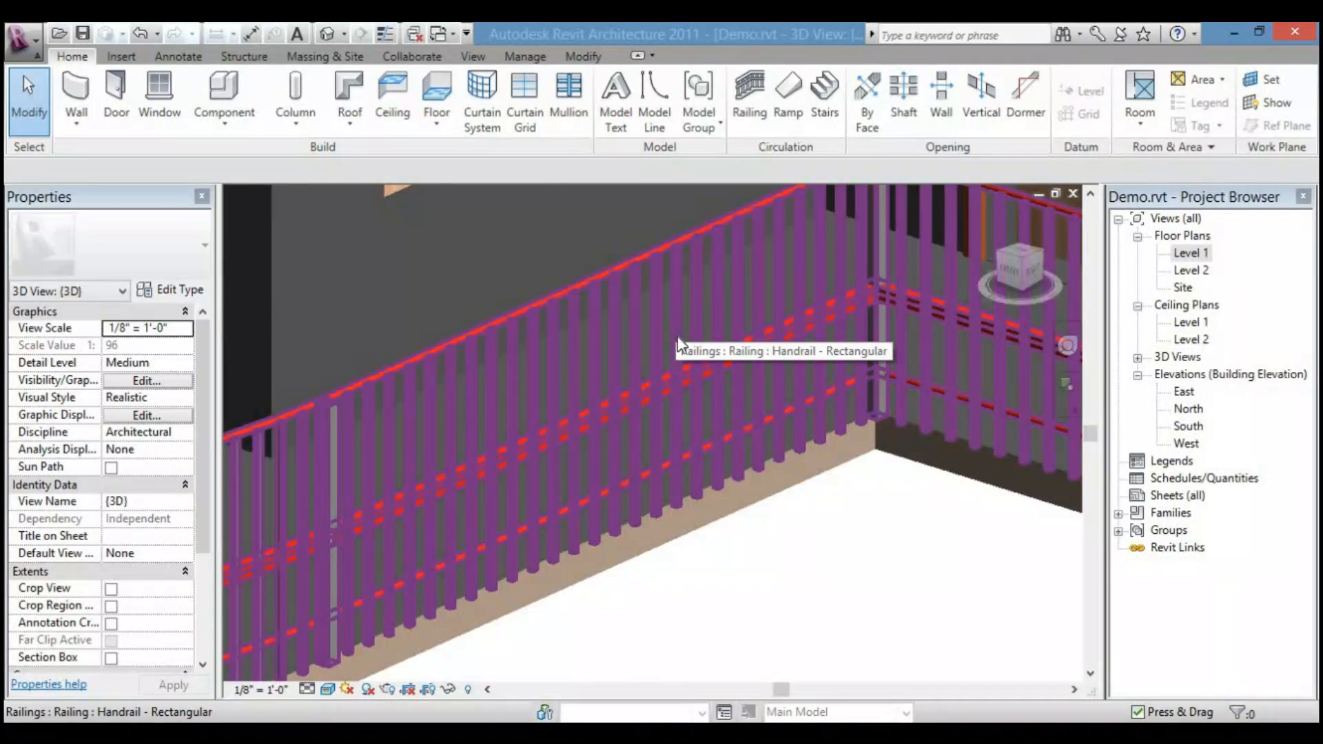
scroll(827, 513, "down", 4)
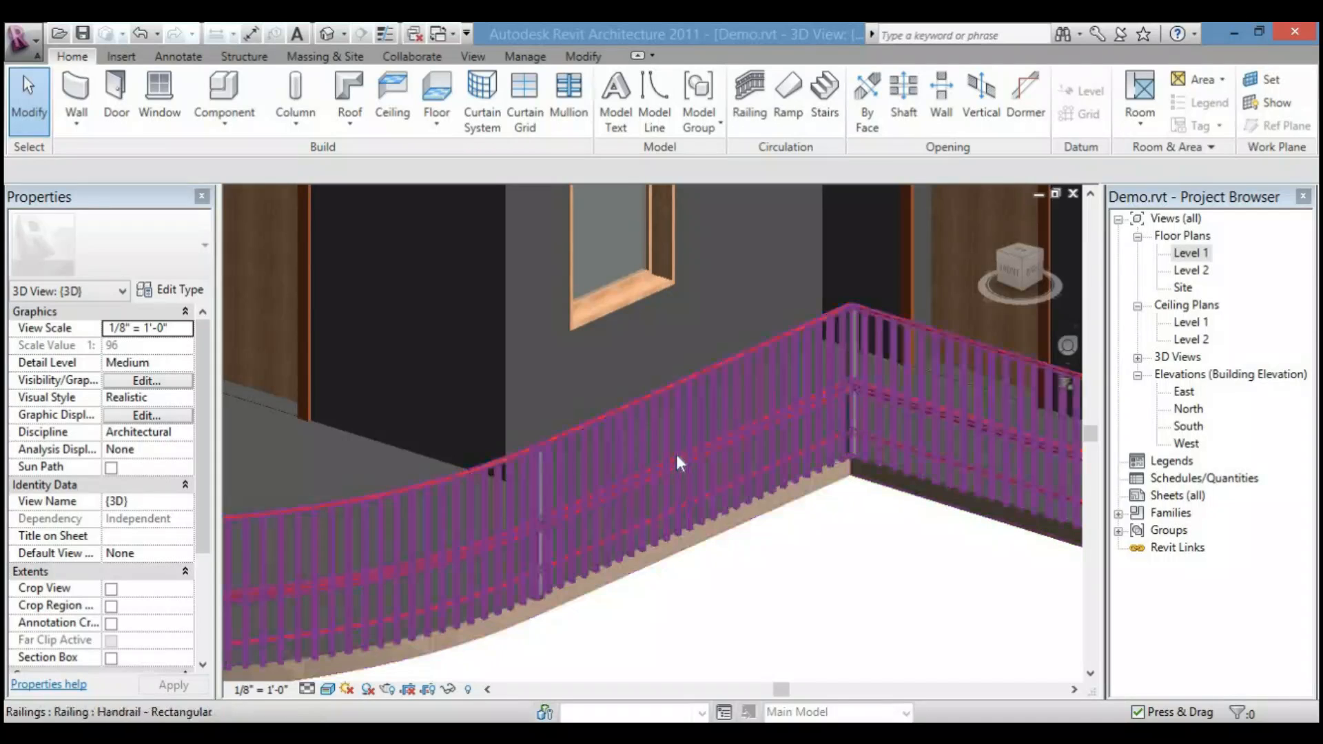
left_click(706, 576)
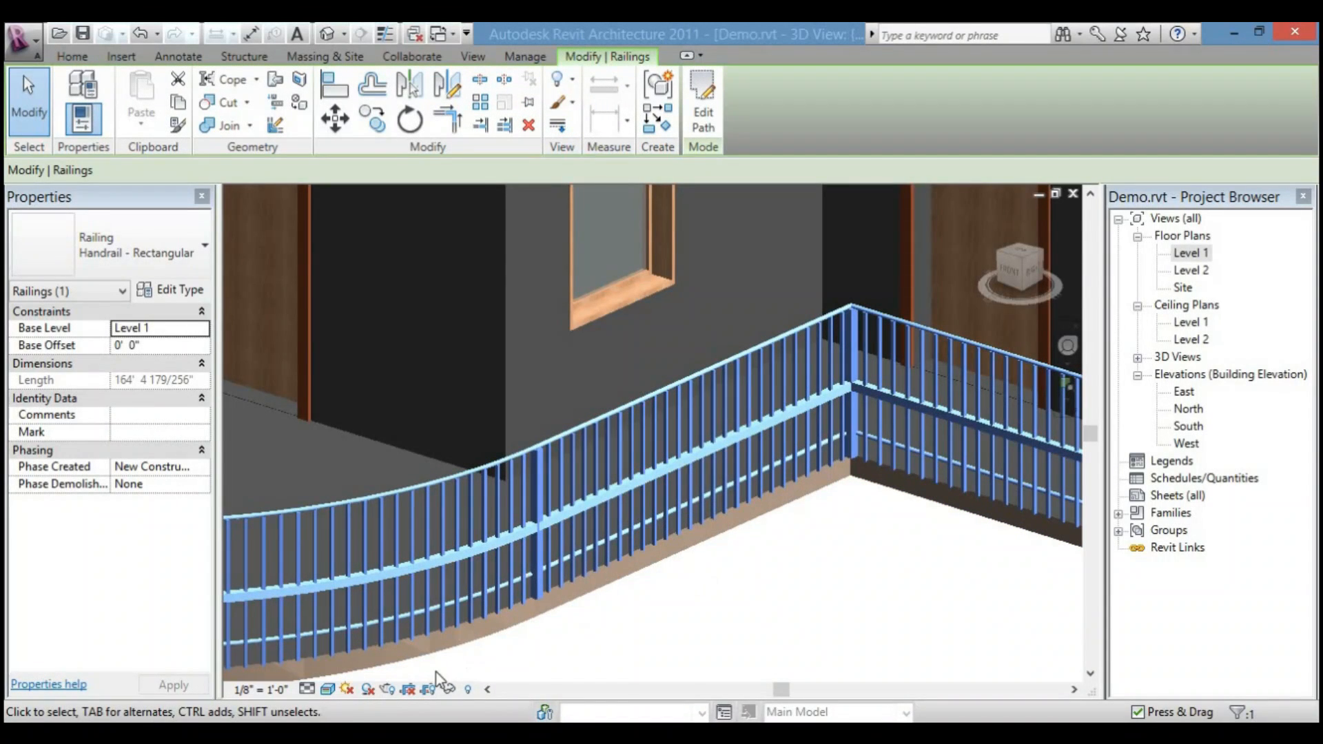
left_click(328, 690)
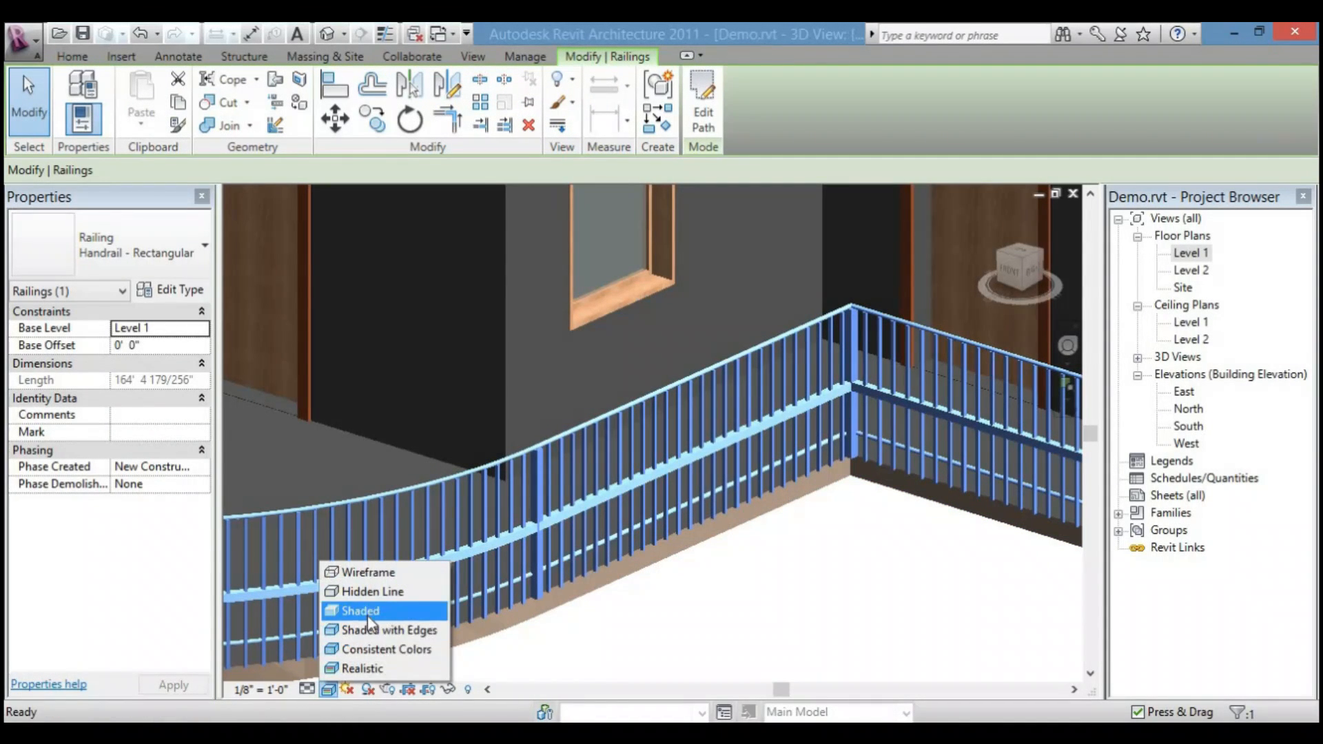
left_click(382, 610)
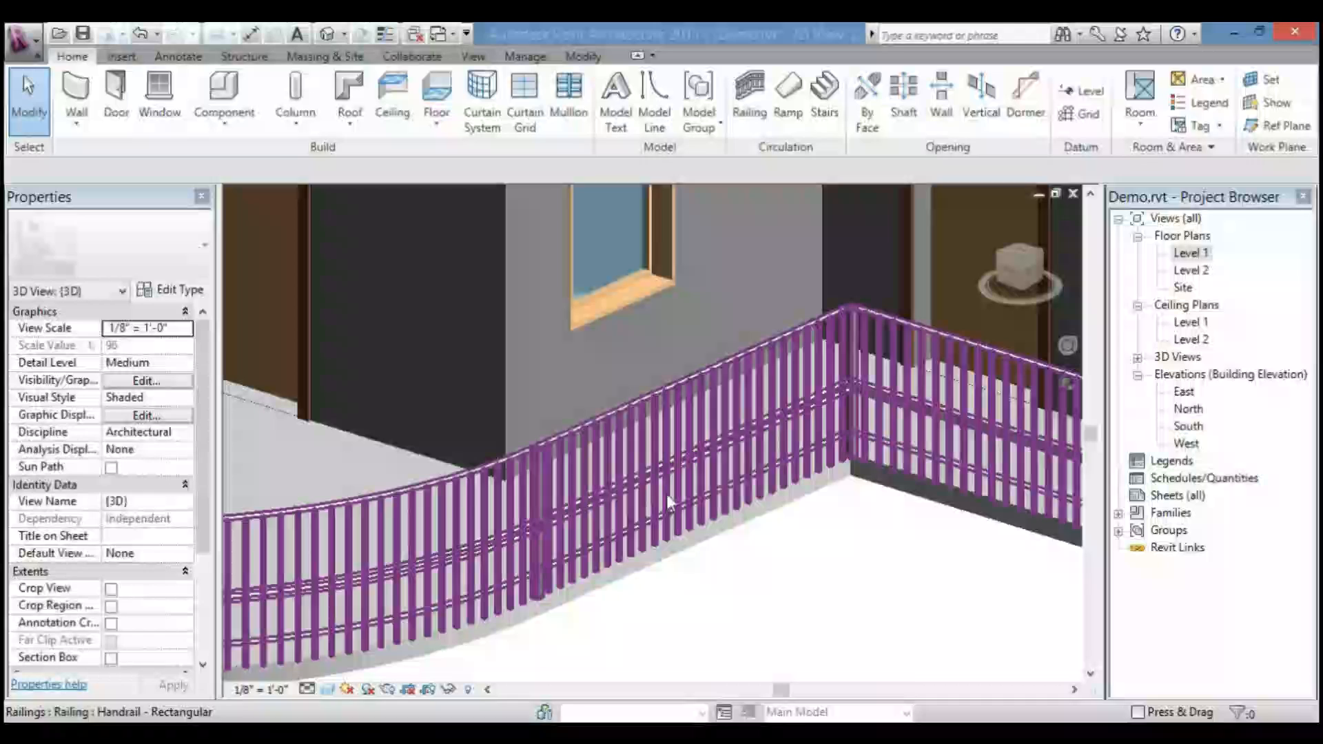
- Set the Handrail - Rectangular railing type's baluster offset to -6" and accept the type properties
left_click(668, 493)
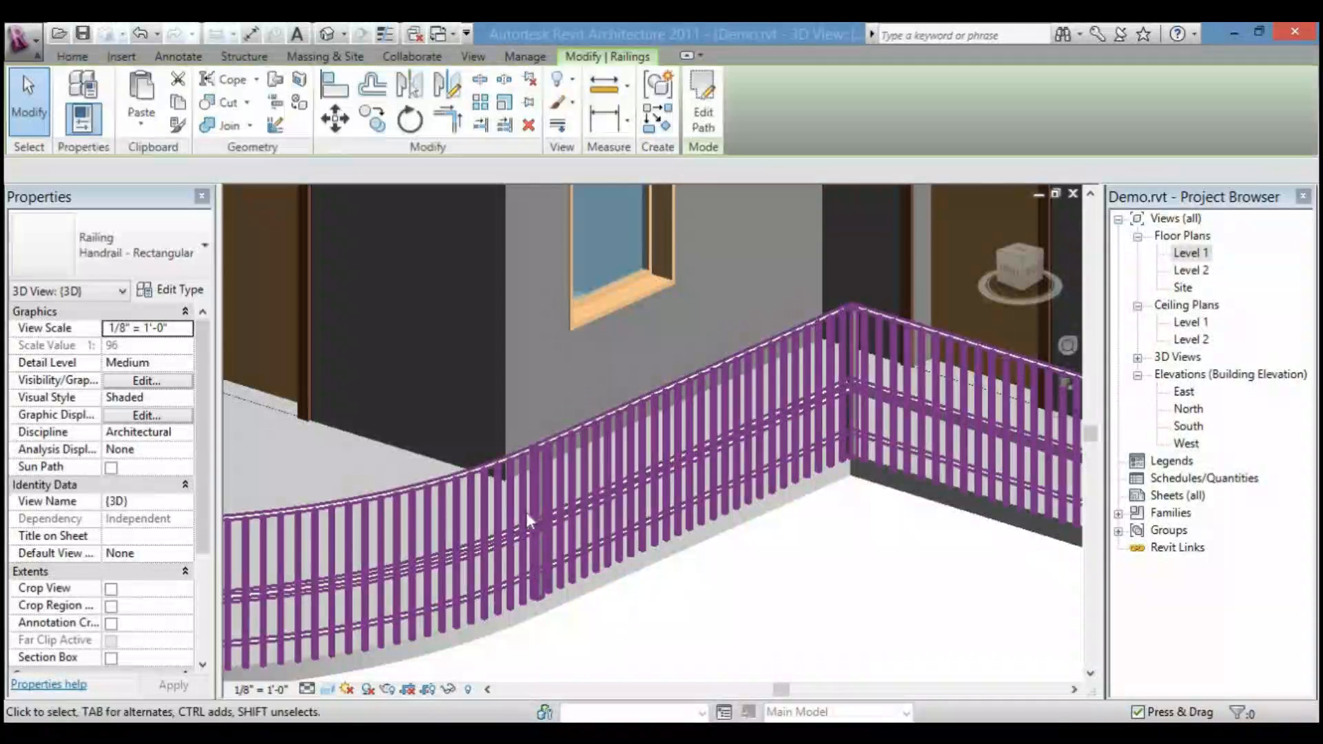
left_click(184, 295)
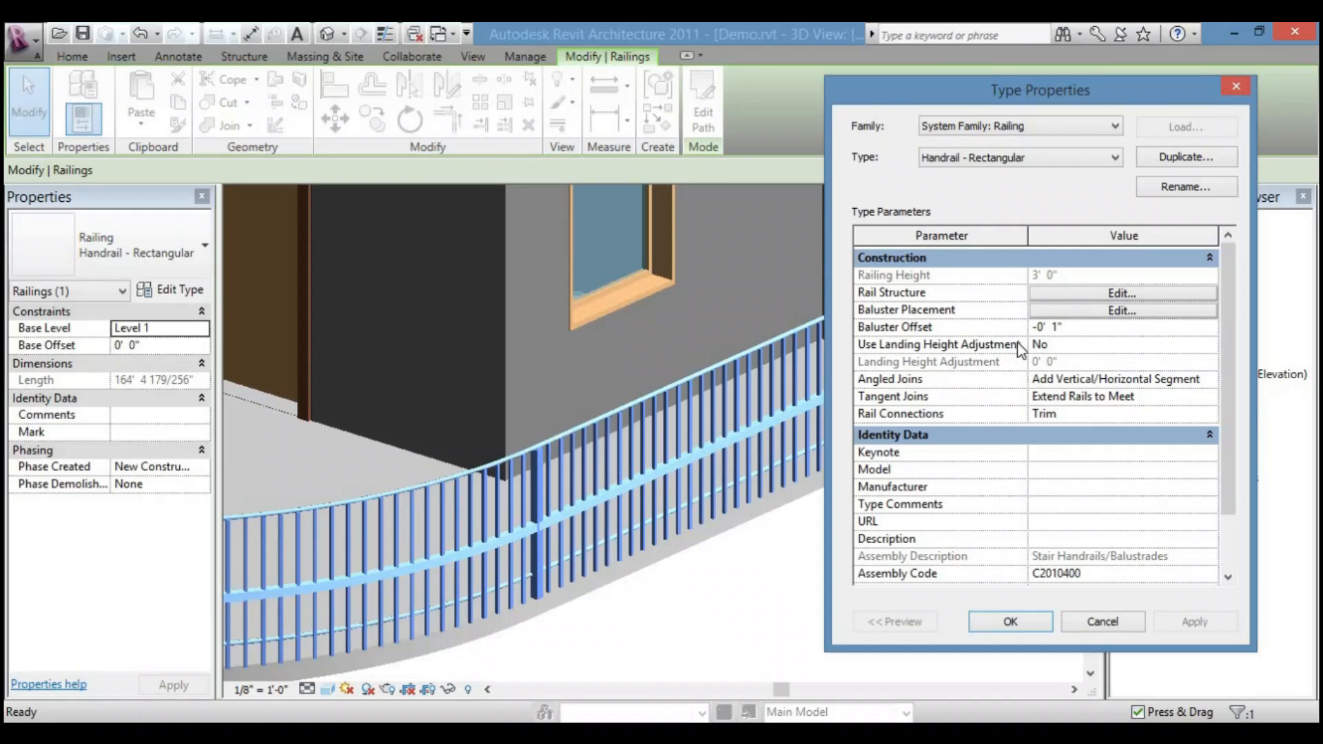
left_click(1073, 328)
type("-6")
left_click(1216, 626)
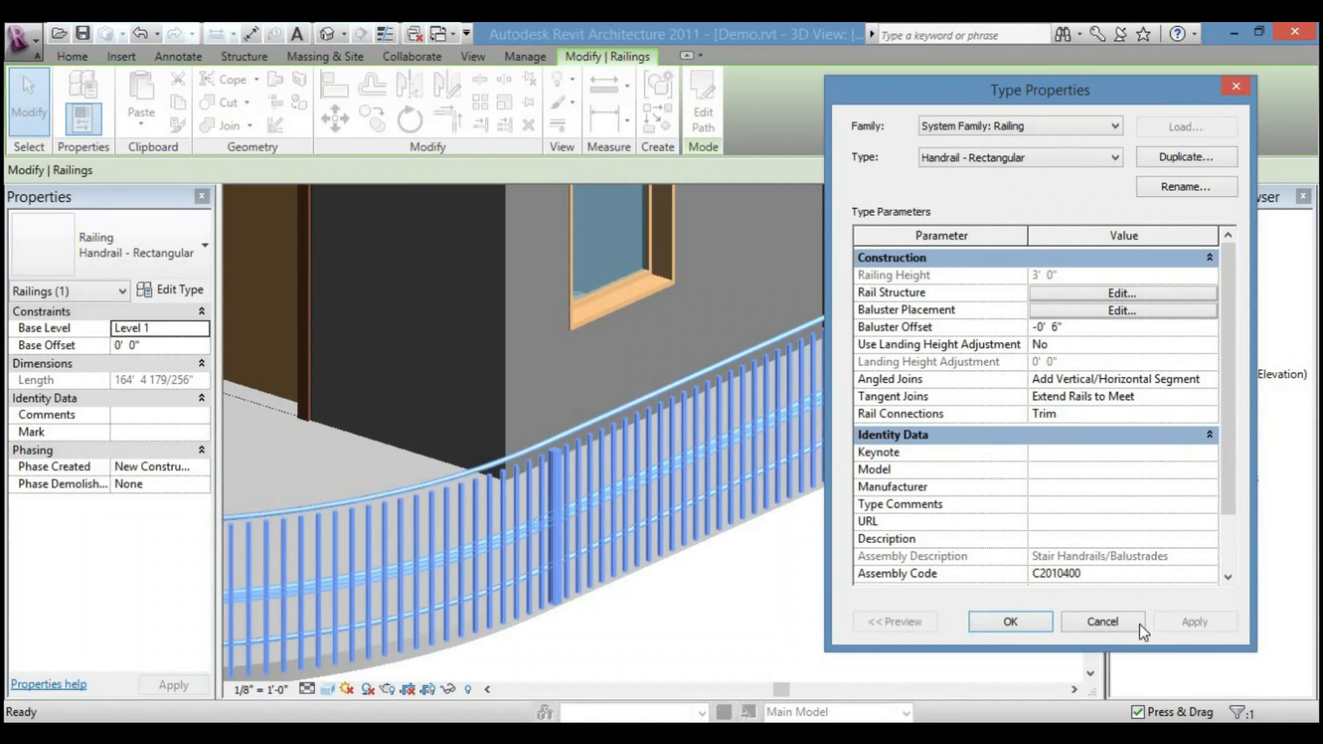
left_click(1008, 622)
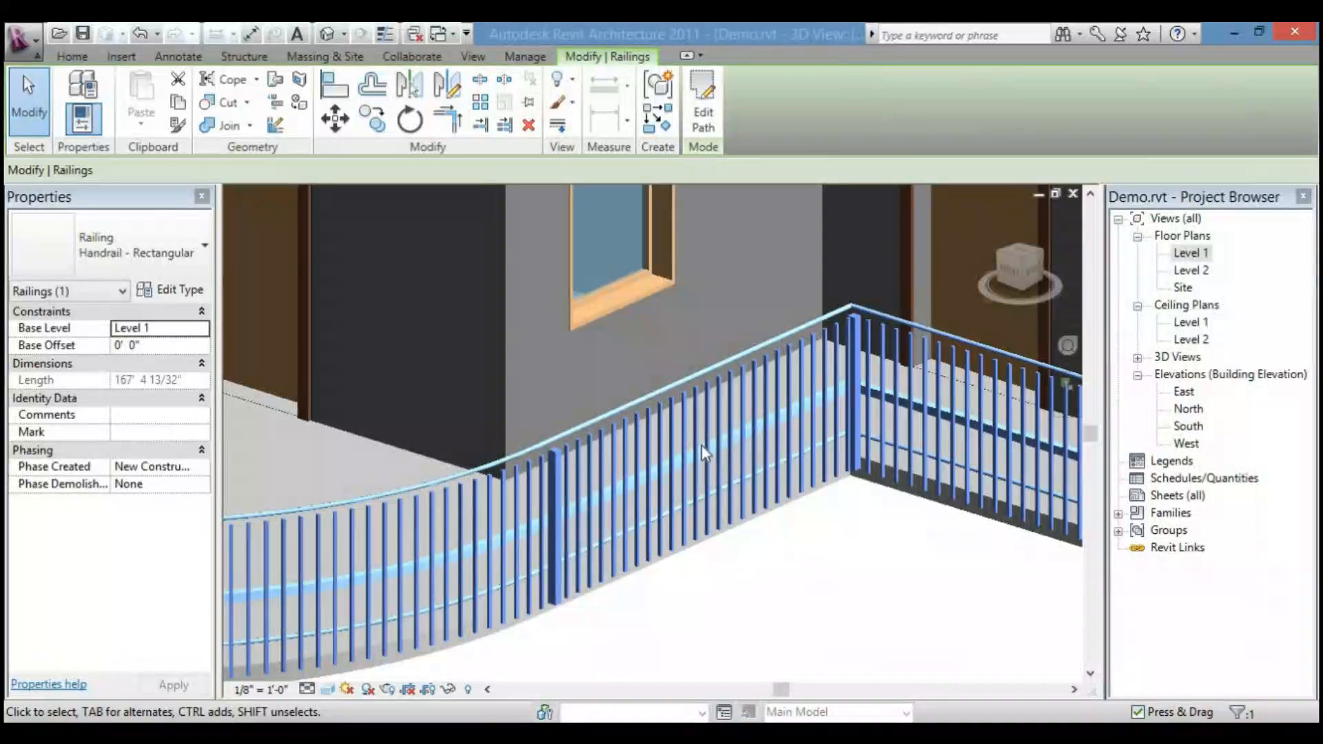
- Examine the offset balusters against the rails and floor edge in 3D, undo the baluster offset change and deselect the railing
scroll(847, 338, "up", 3)
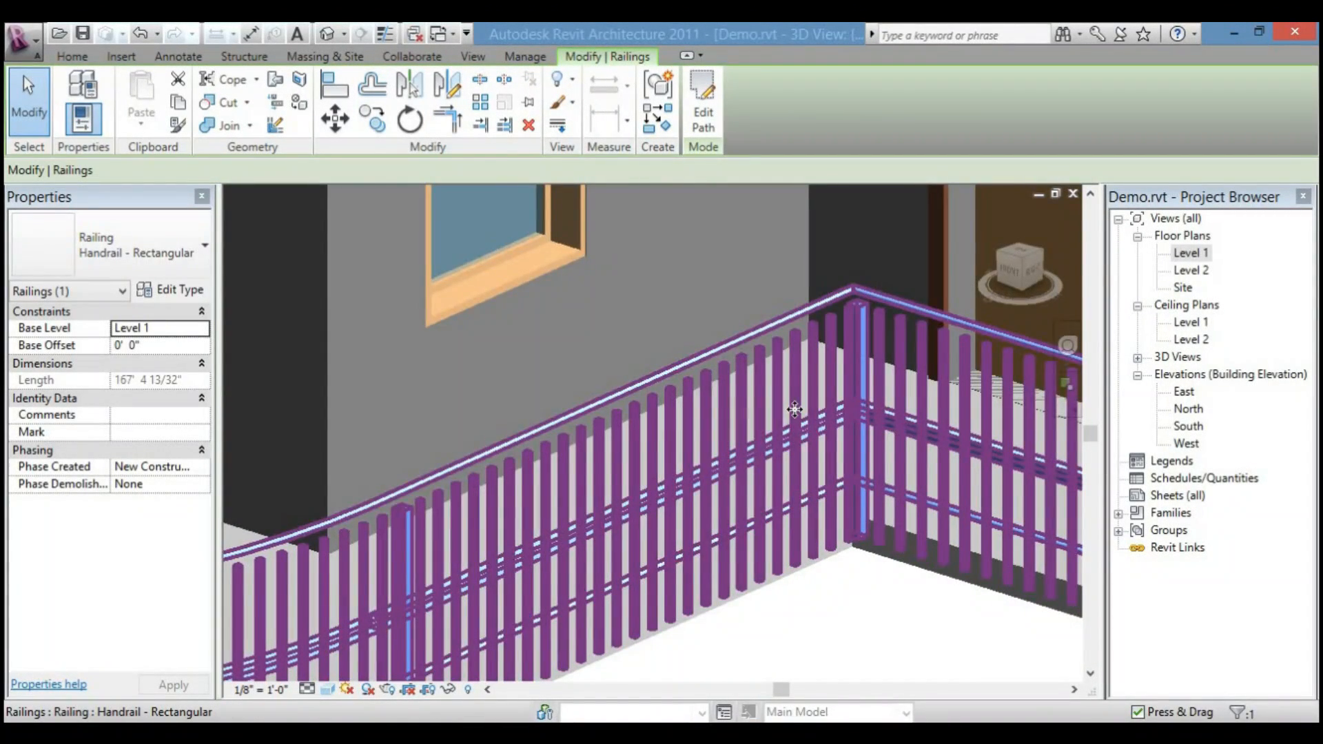
scroll(795, 410, "down", 2)
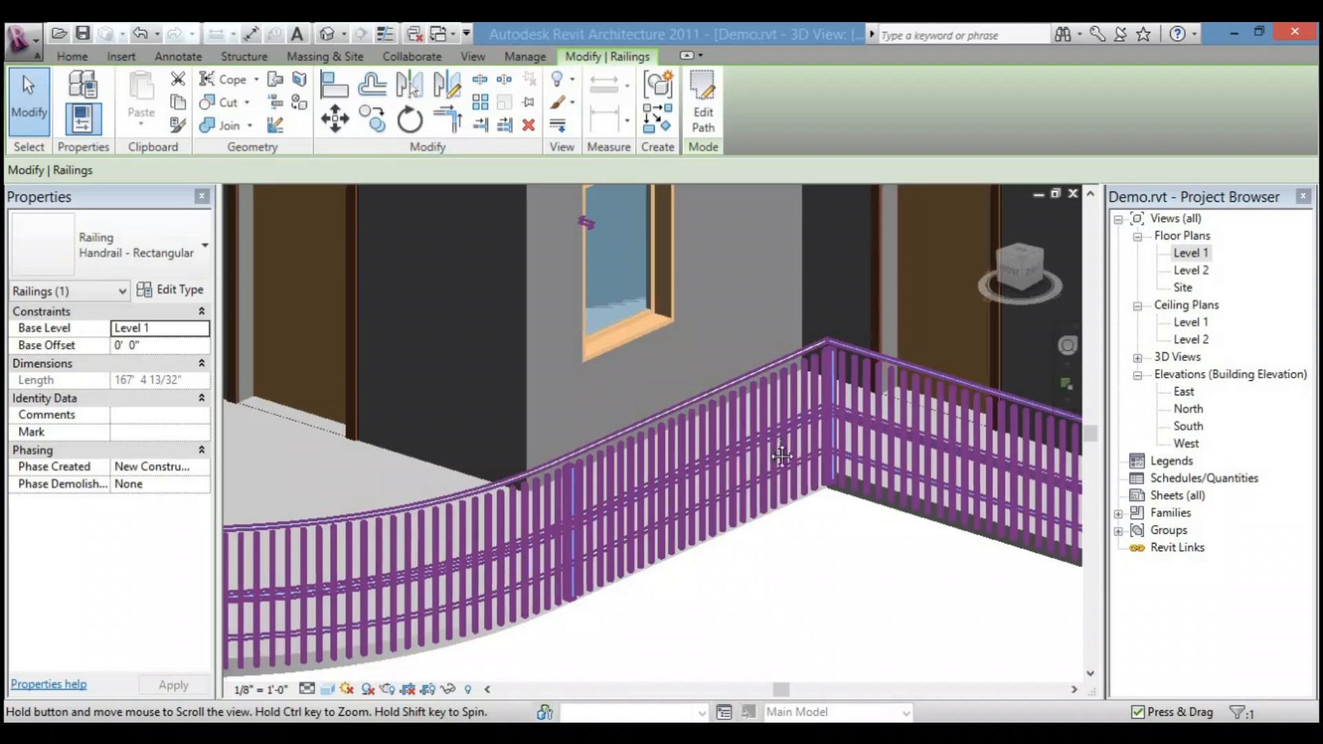
middle_click_drag(781, 456, 808, 644)
middle_click_drag(983, 532, 683, 224)
middle_click_drag(644, 317, 670, 420, "shift")
middle_click_drag(653, 391, 627, 160, "shift")
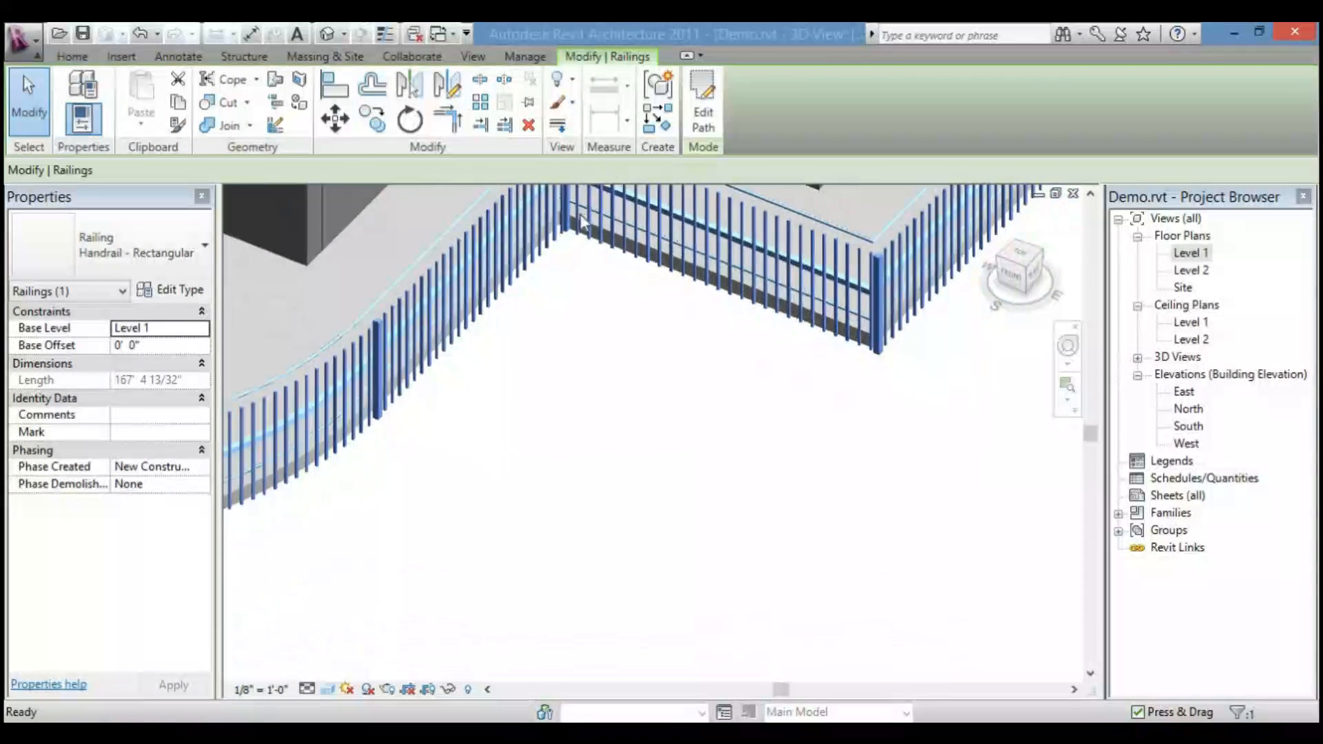
left_click(1029, 273)
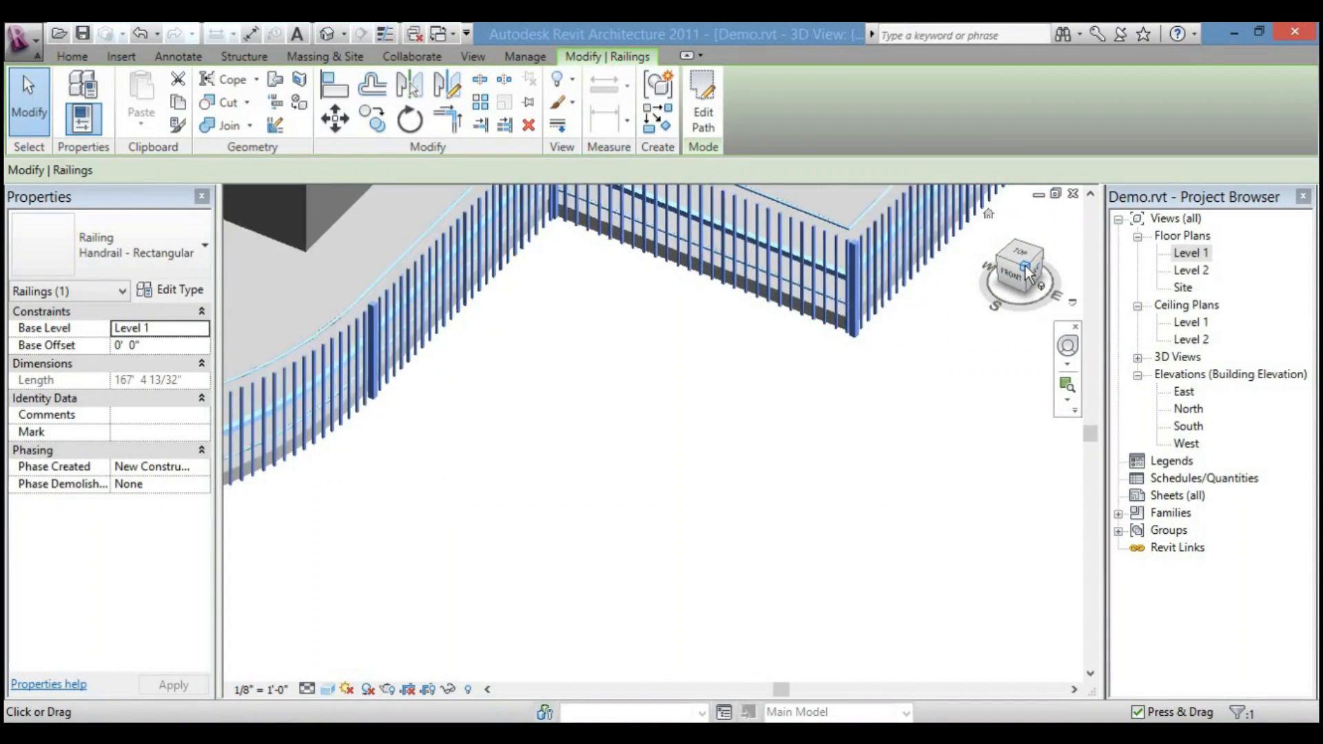
scroll(537, 365, "up", 4)
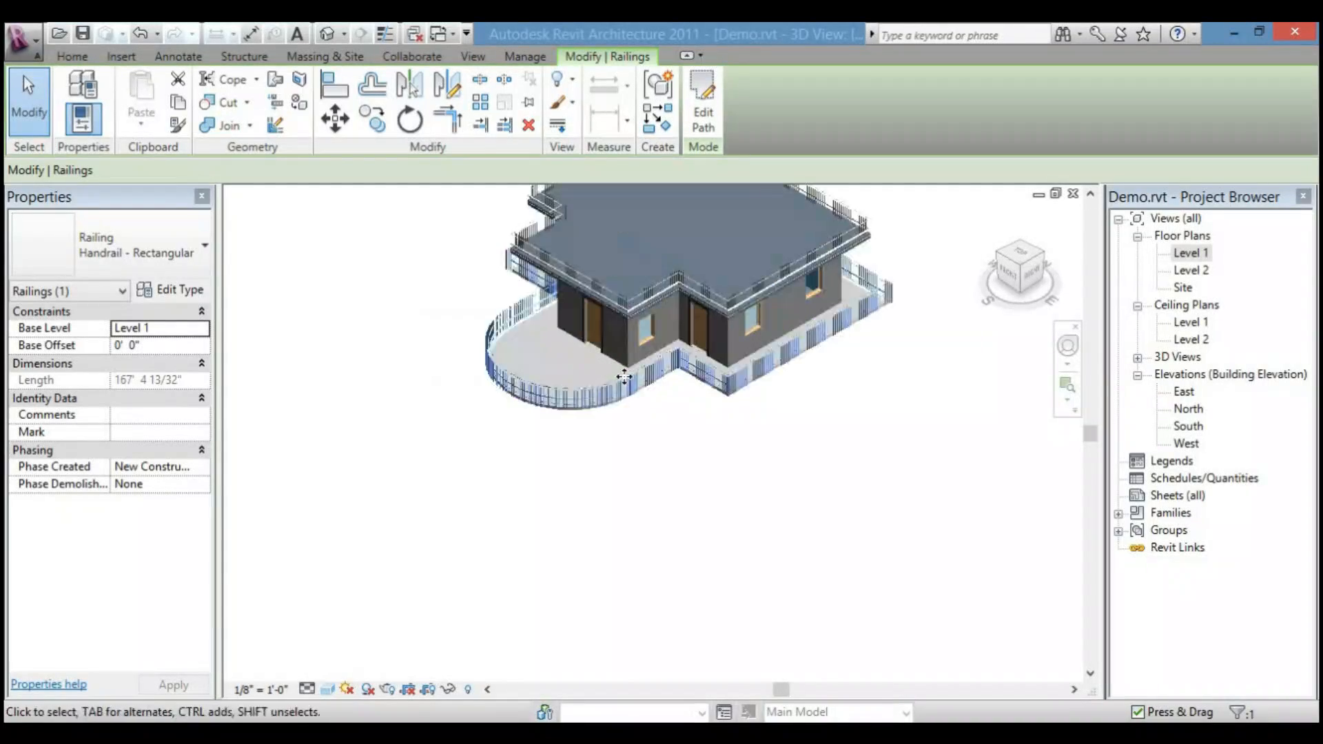
scroll(682, 369, "down", 1)
scroll(679, 399, "up", 3)
middle_click_drag(679, 386, 657, 407)
scroll(657, 407, "up", 1)
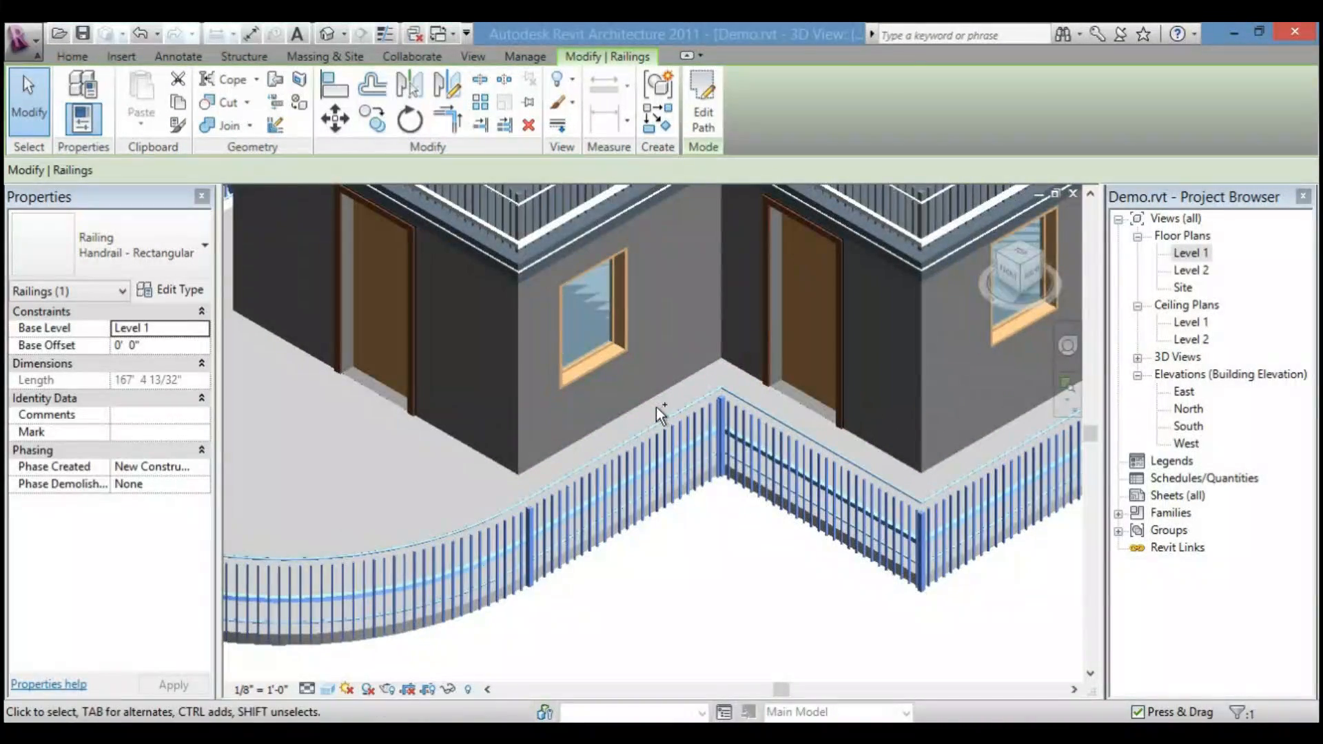
key("Escape")
- Set the terrace railing type's baluster offset to 6" and accept the type properties
scroll(656, 407, "up", 3)
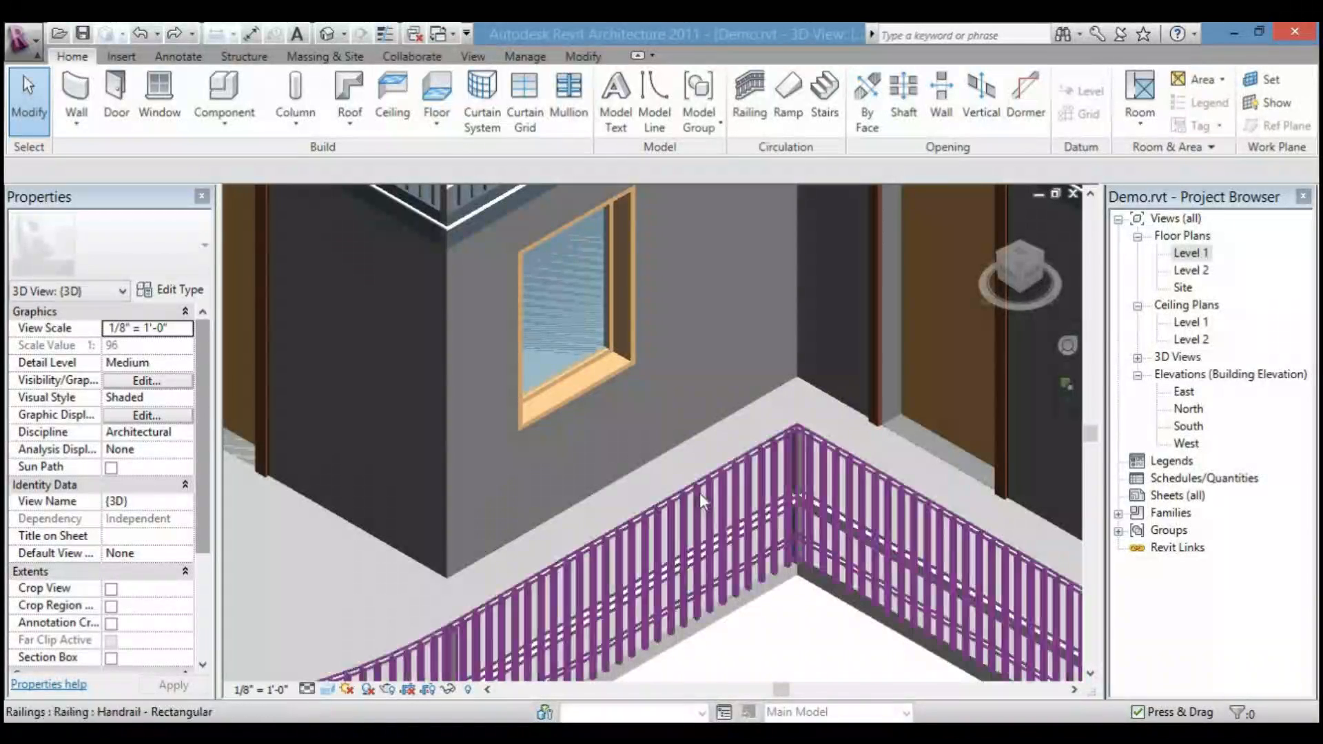
left_click(701, 493)
left_click(158, 293)
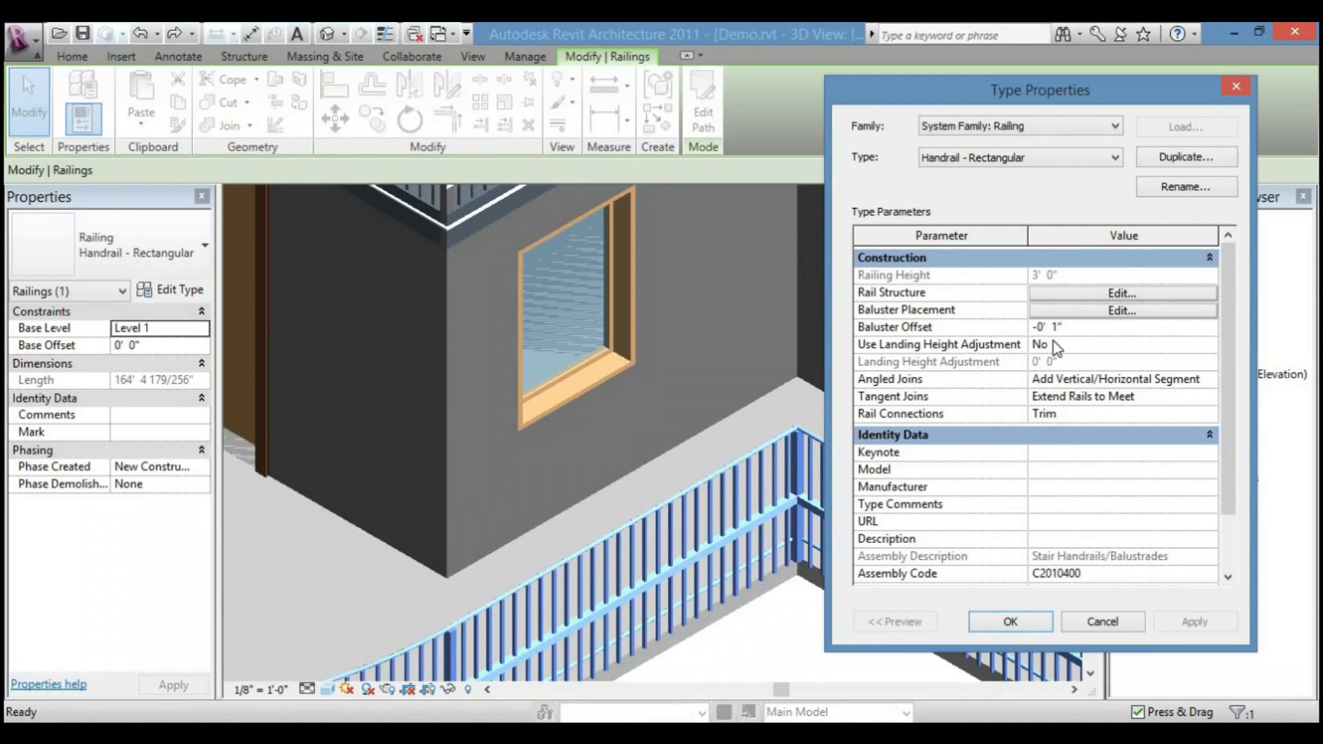
left_click(1082, 327)
type("6")
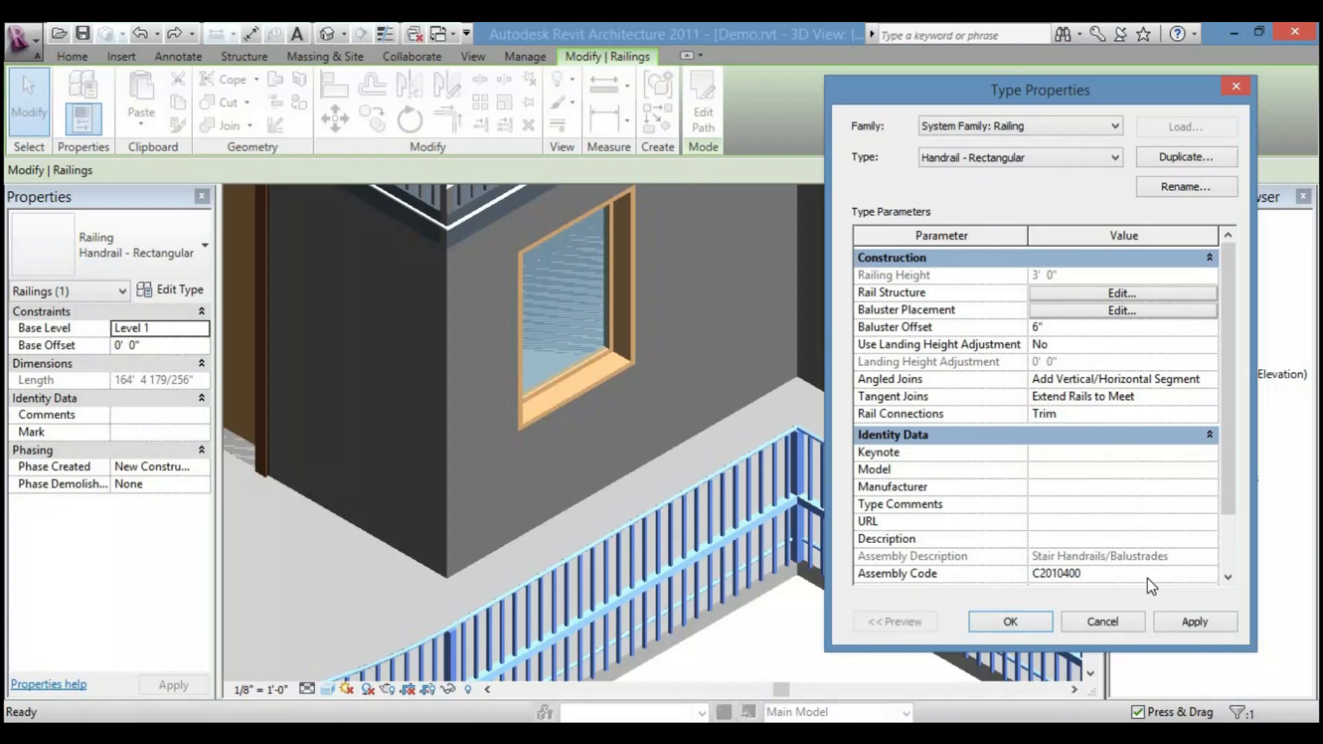
left_click(1167, 621)
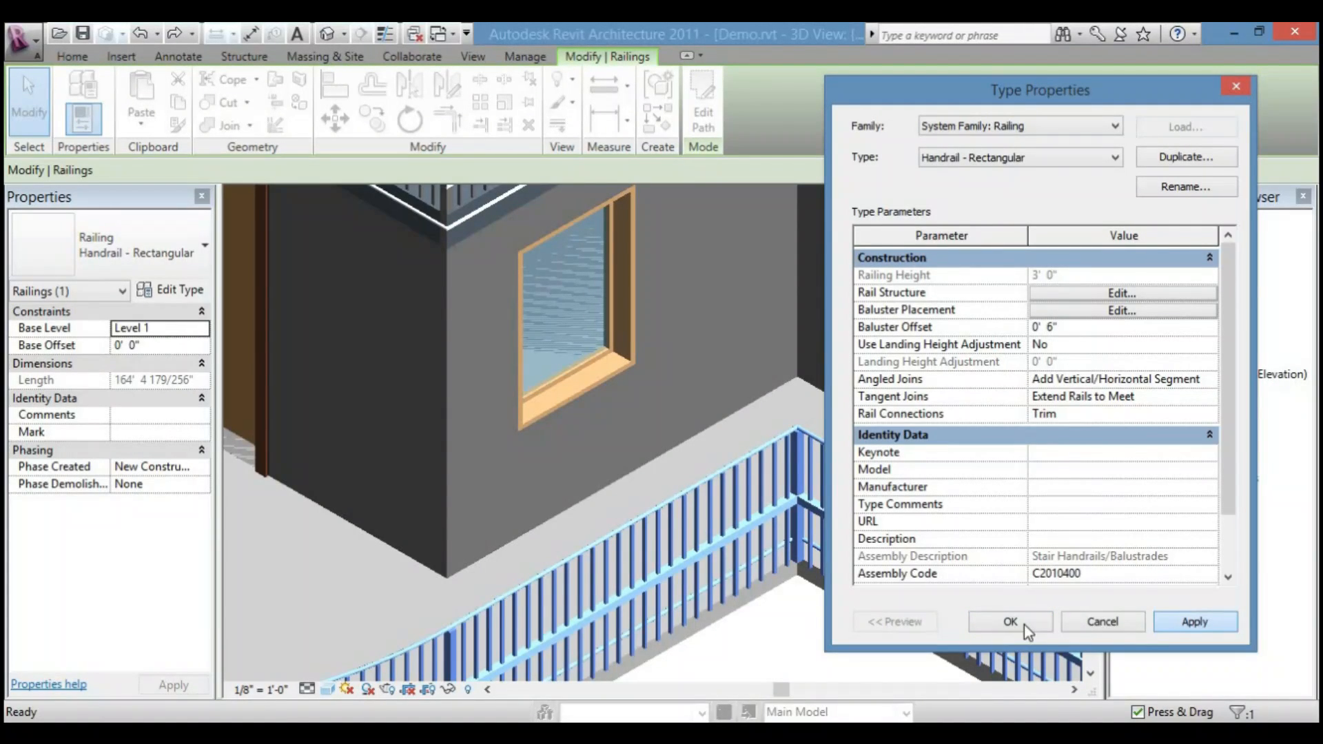
left_click(1025, 625)
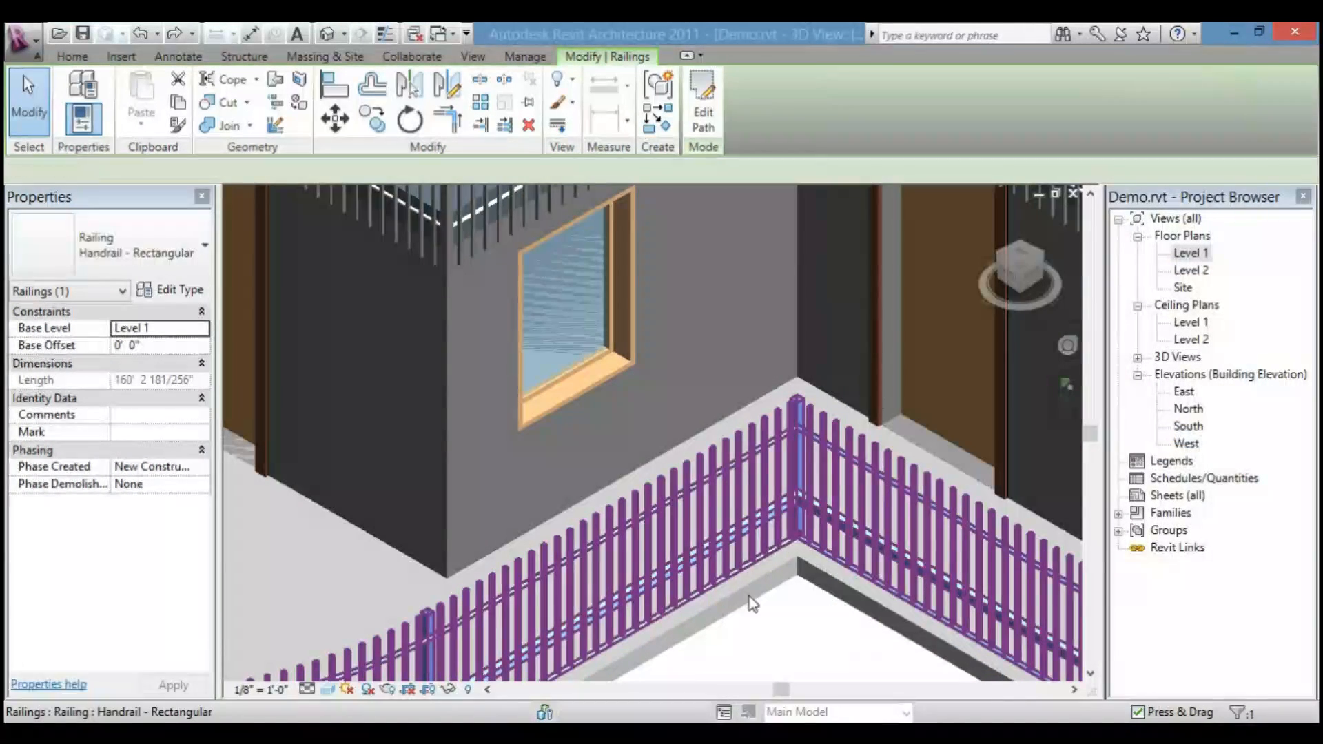
- Inspect the balusters on the inner side of the rails around the terrace, undo the 6" baluster offset and deselect the railing
middle_click_drag(759, 610, 723, 282)
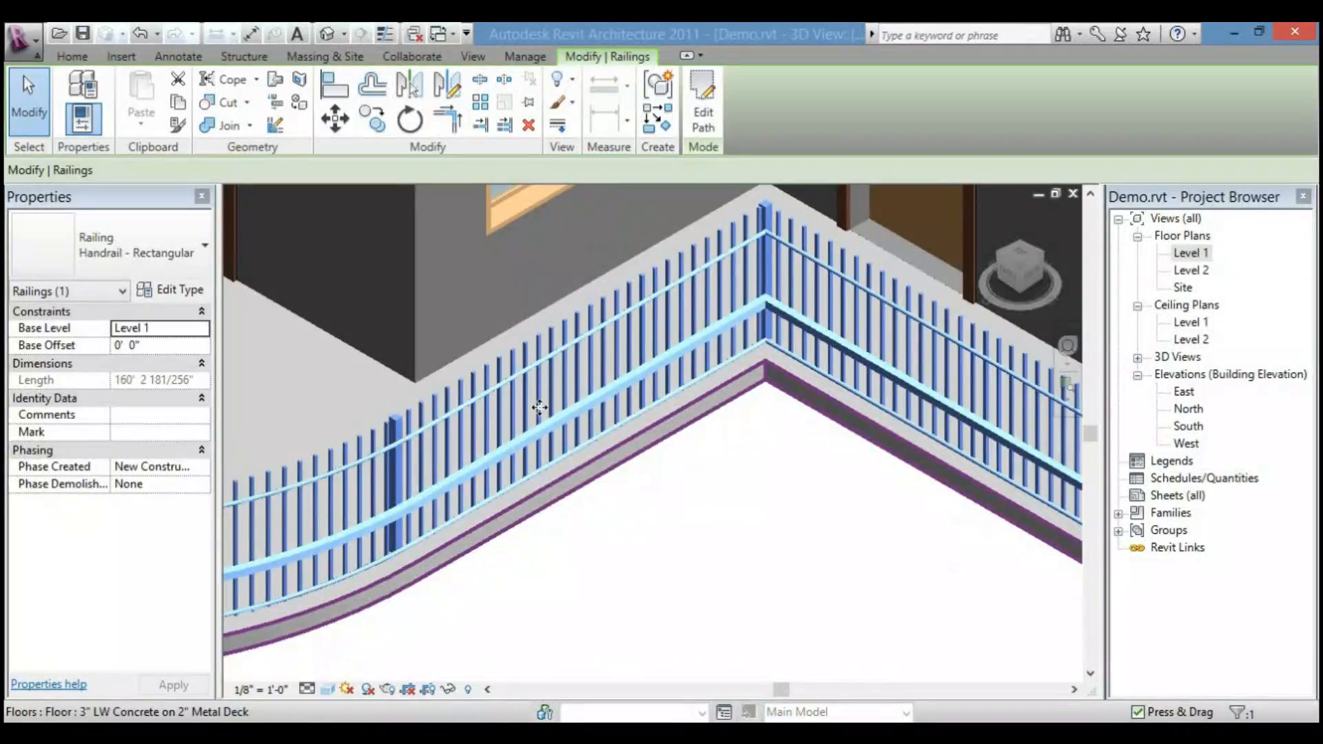
mouse_move(692, 470)
middle_mouse_down("shift")
mouse_move(718, 526)
mouse_move(731, 688)
mouse_move(689, 521)
mouse_move(704, 499)
mouse_move(689, 478)
middle_mouse_up("shift")
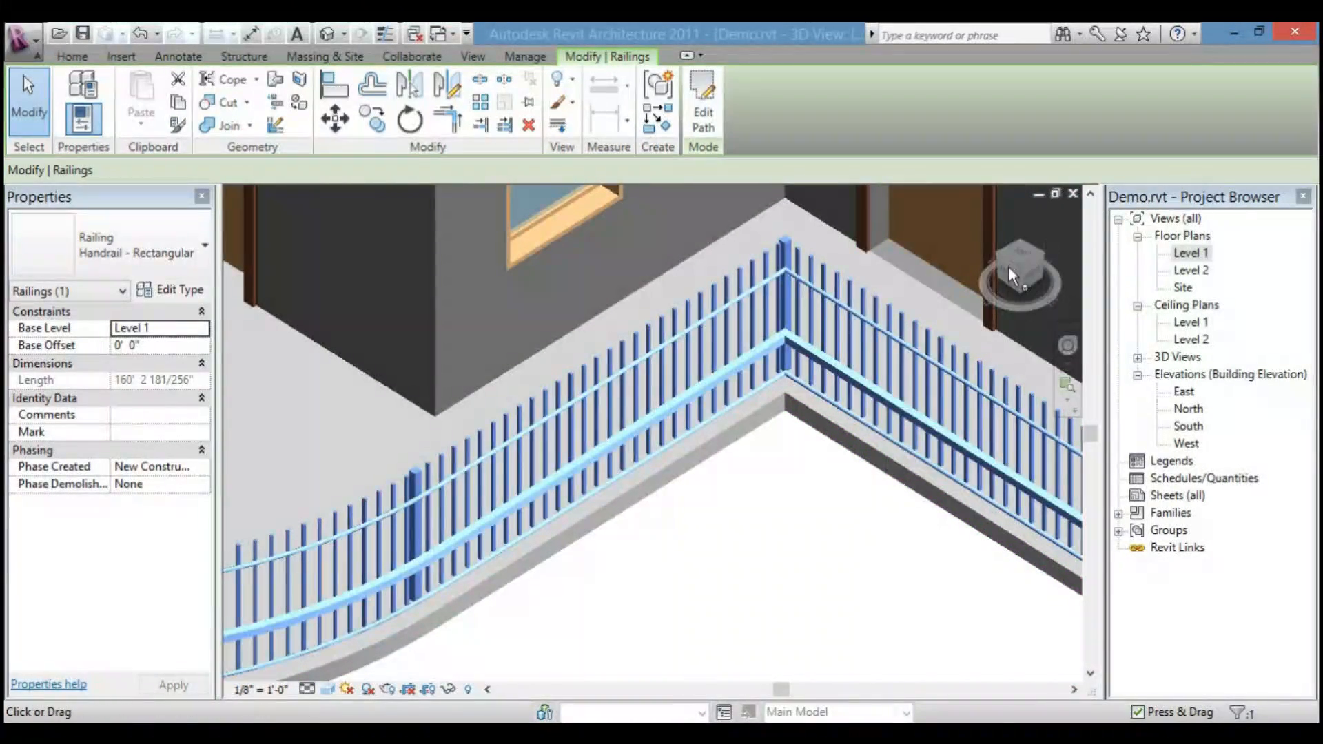
left_click(995, 279)
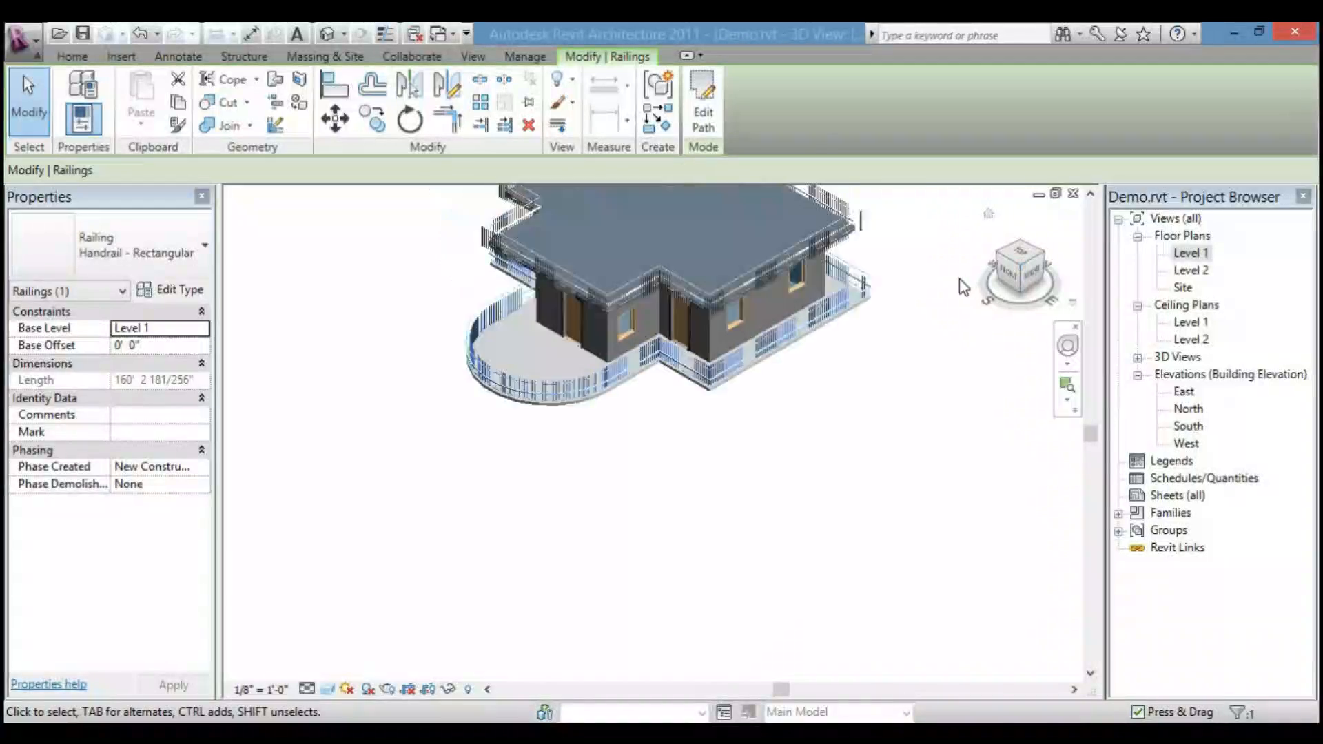
scroll(676, 553, "up", 5)
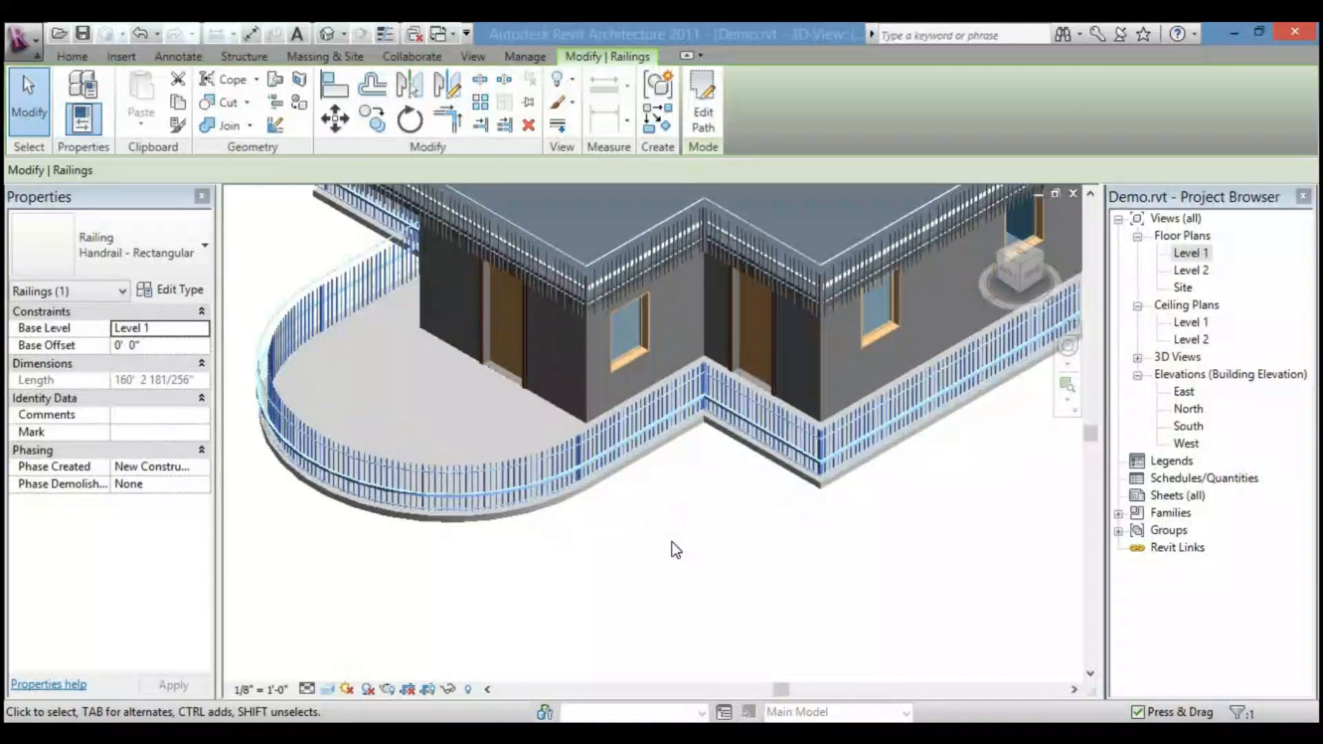
scroll(672, 539, "up", 4)
key("Escape")
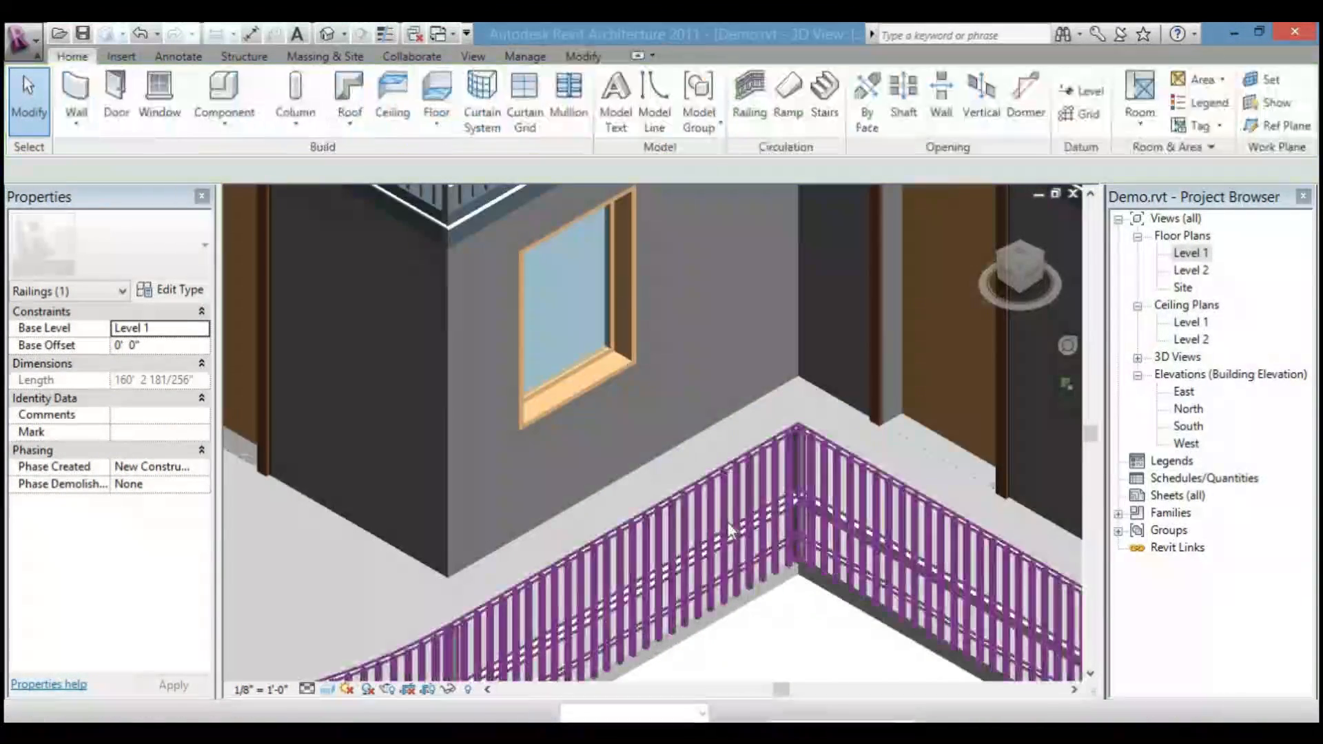
- Set the base offset of the Level 1 terrace railing to 6"
left_click(727, 520)
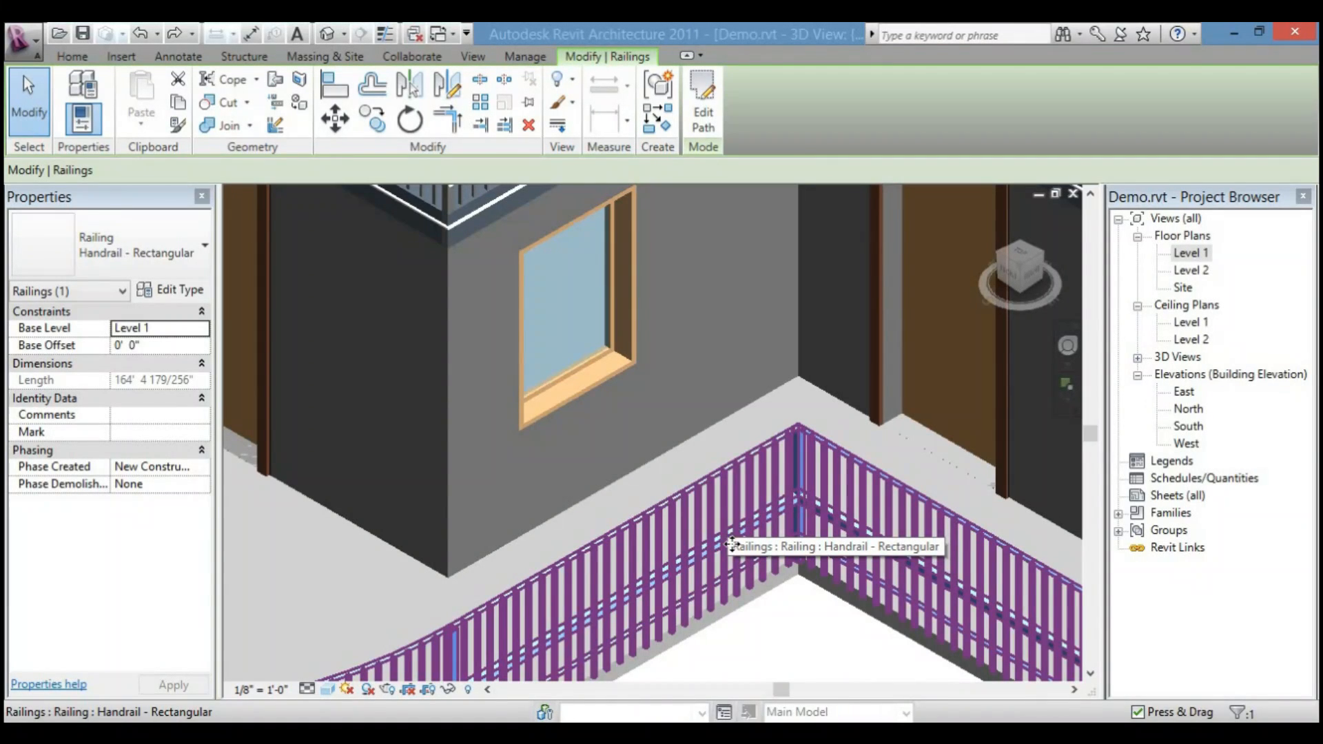
middle_click_drag(732, 544, 727, 483)
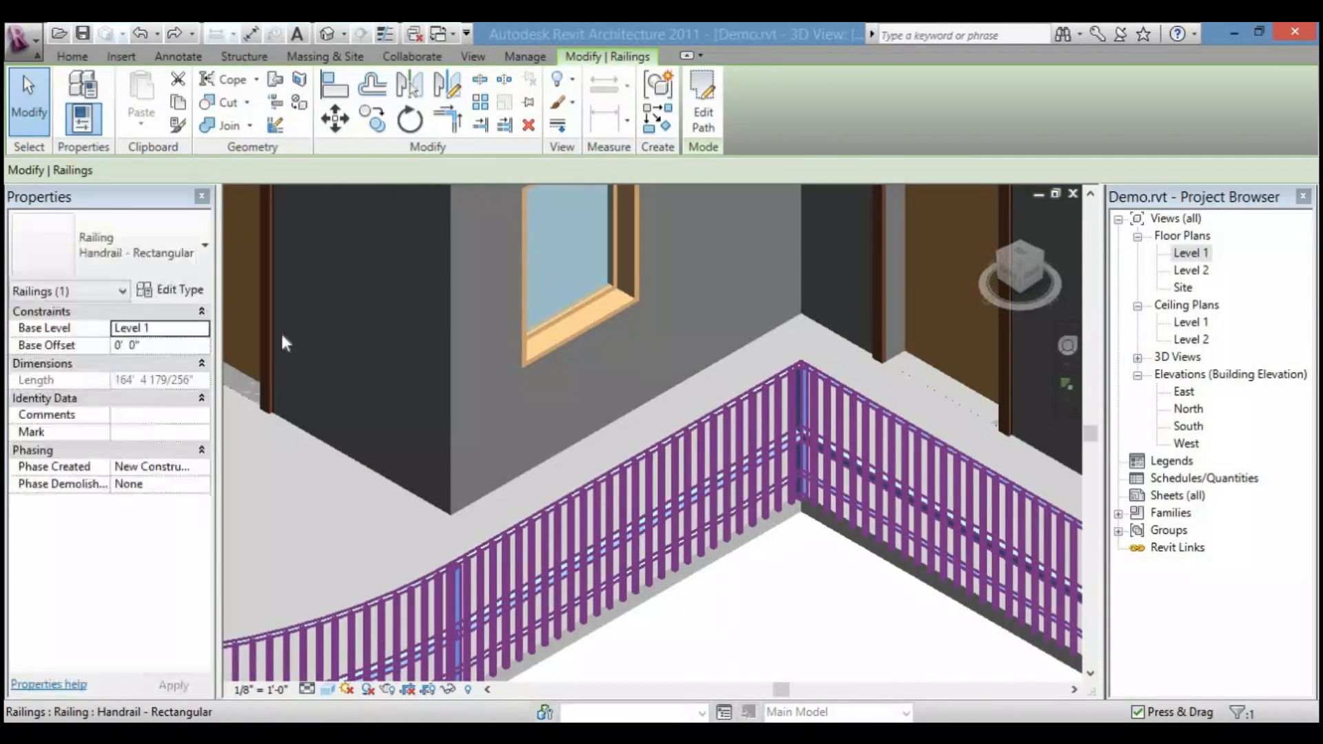
left_click(154, 343)
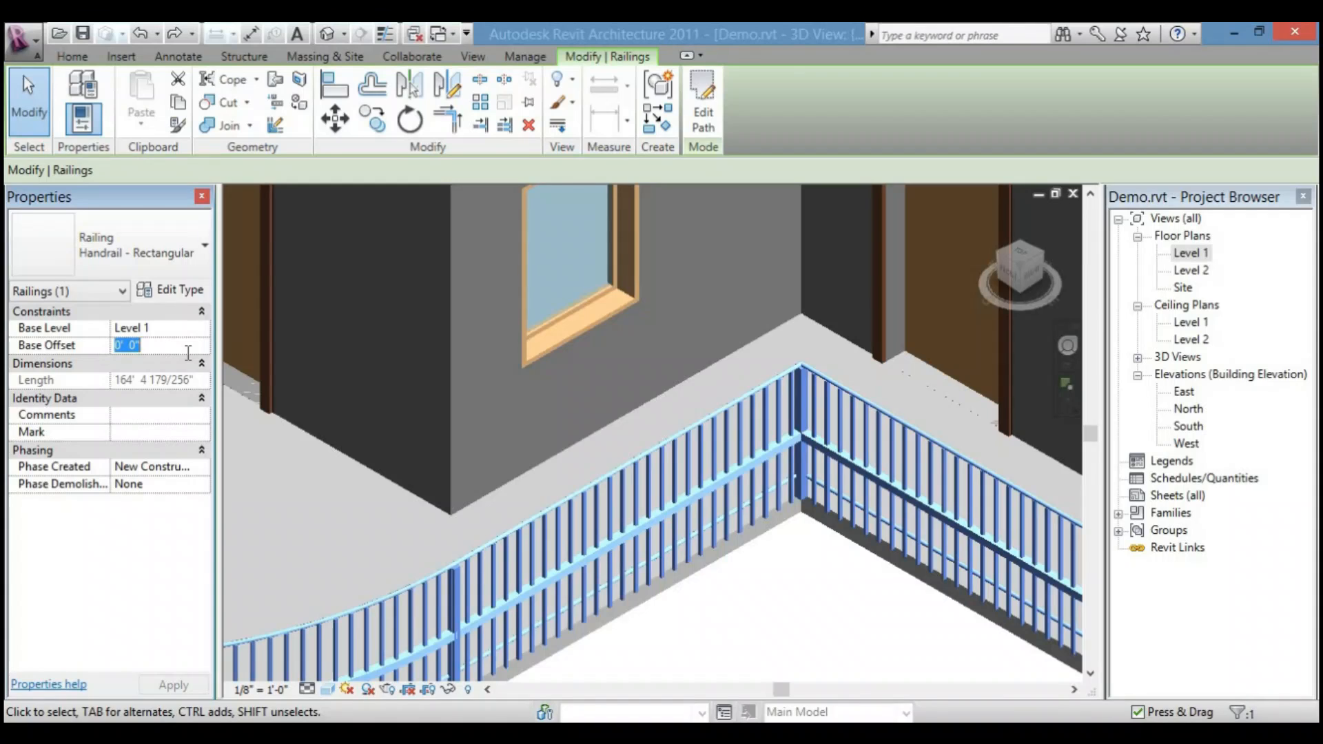
type("6")
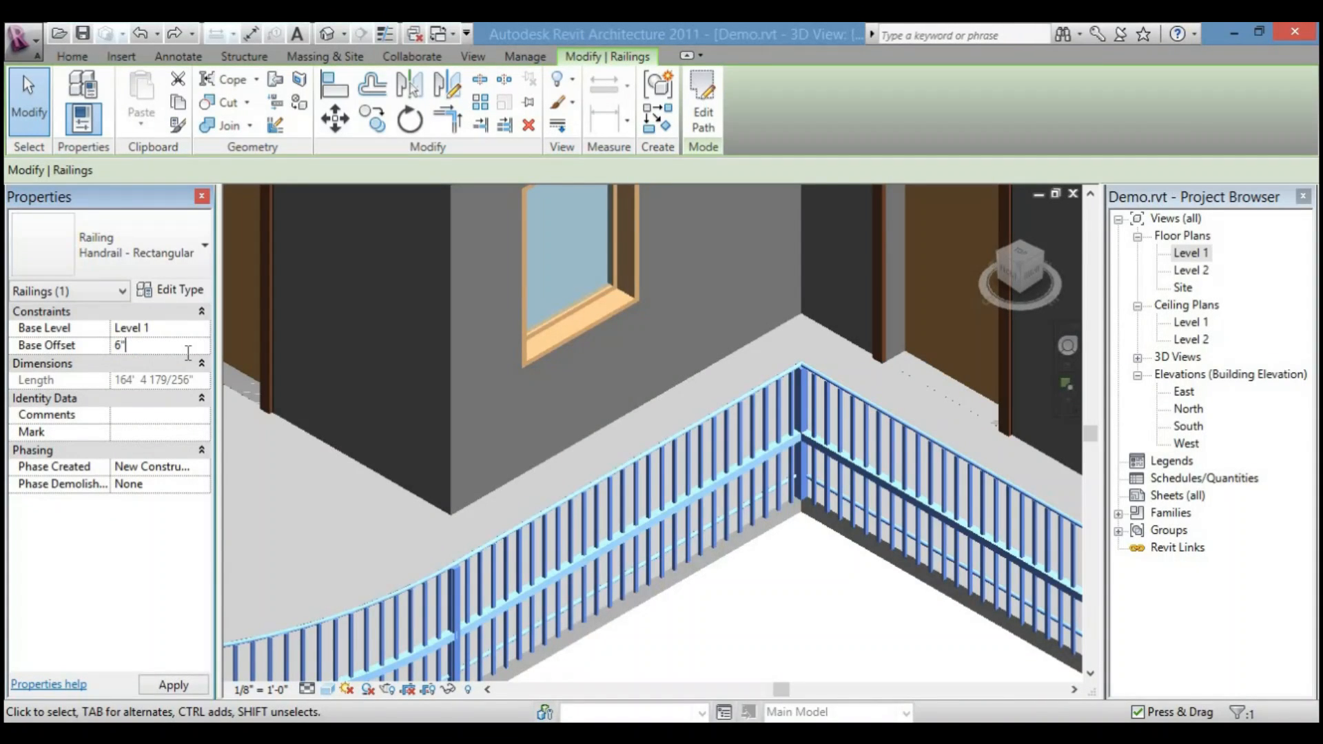
type("\"")
key("Return")
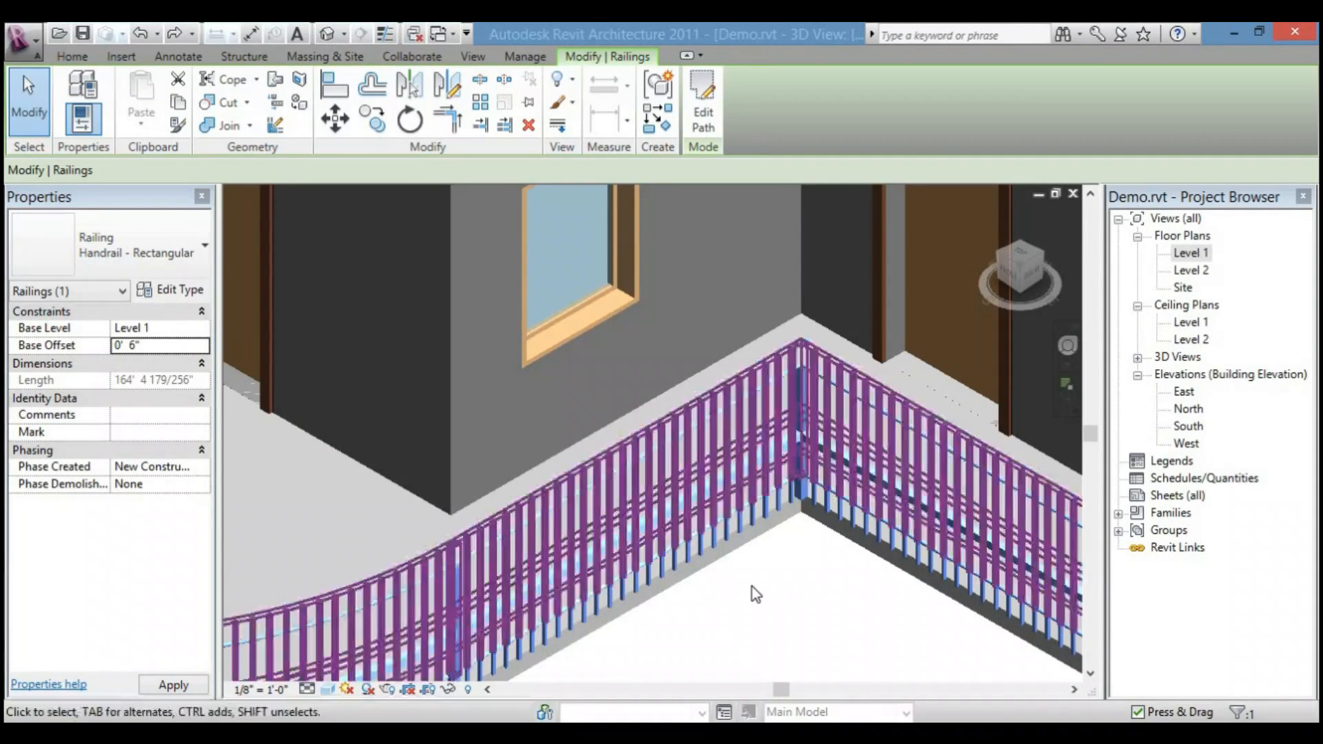
- Check the gap between the raised railing and the floor slab in the right side view, and return to the isometric view
scroll(749, 579, "down", 2)
middle_click_drag(757, 584, 719, 489)
left_click(1035, 279)
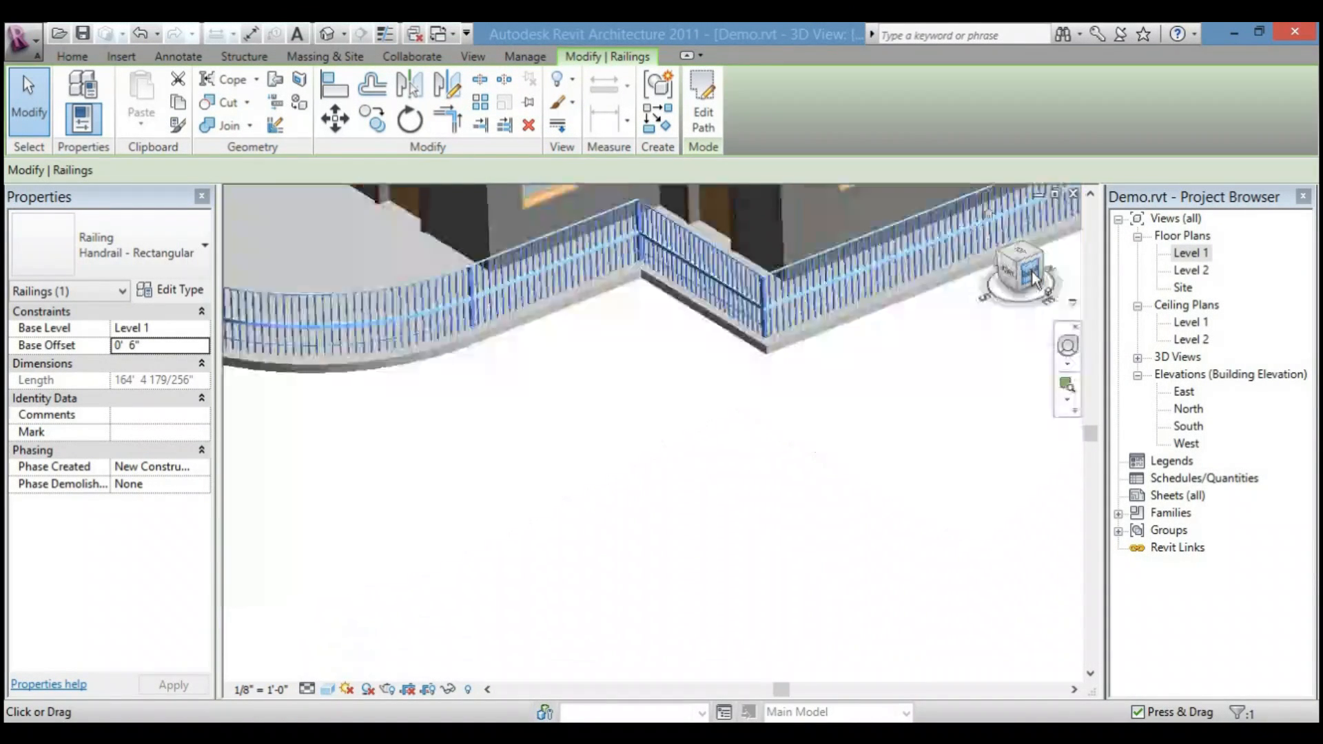
scroll(544, 489, "up", 8)
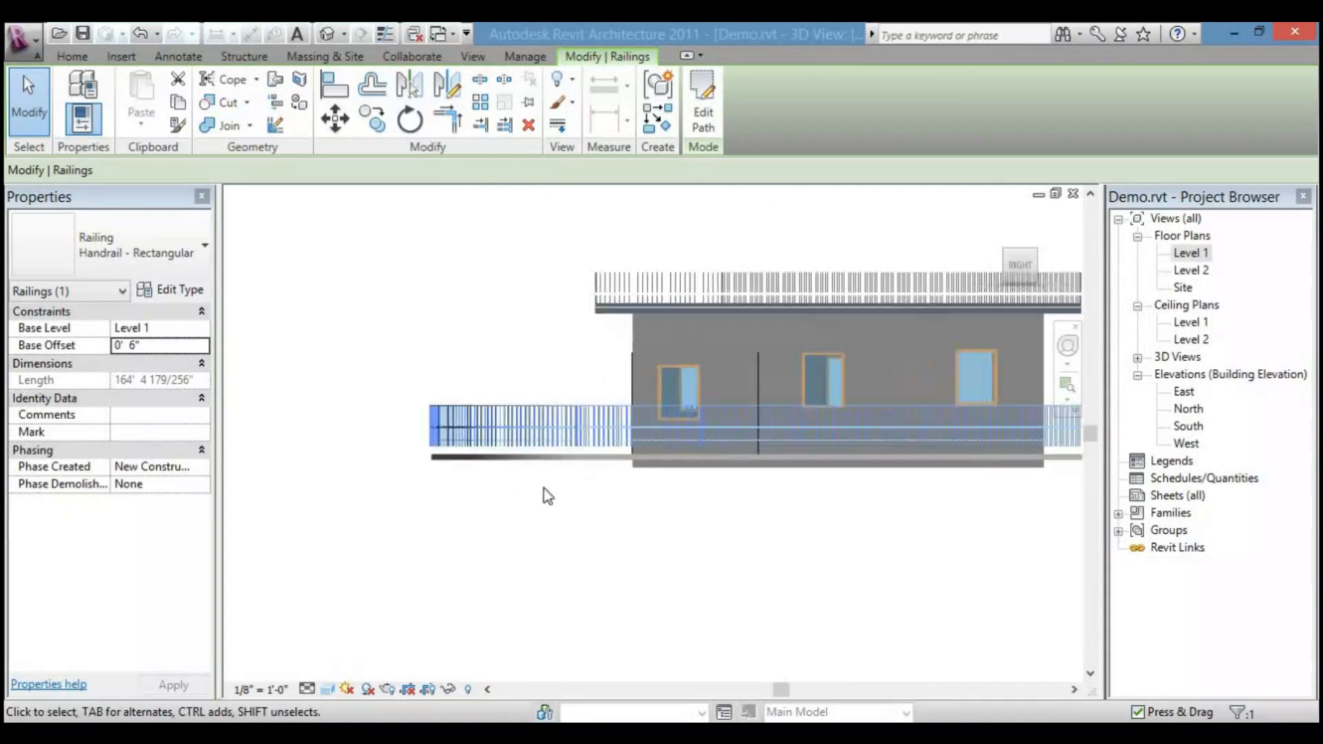
scroll(703, 413, "up", 1)
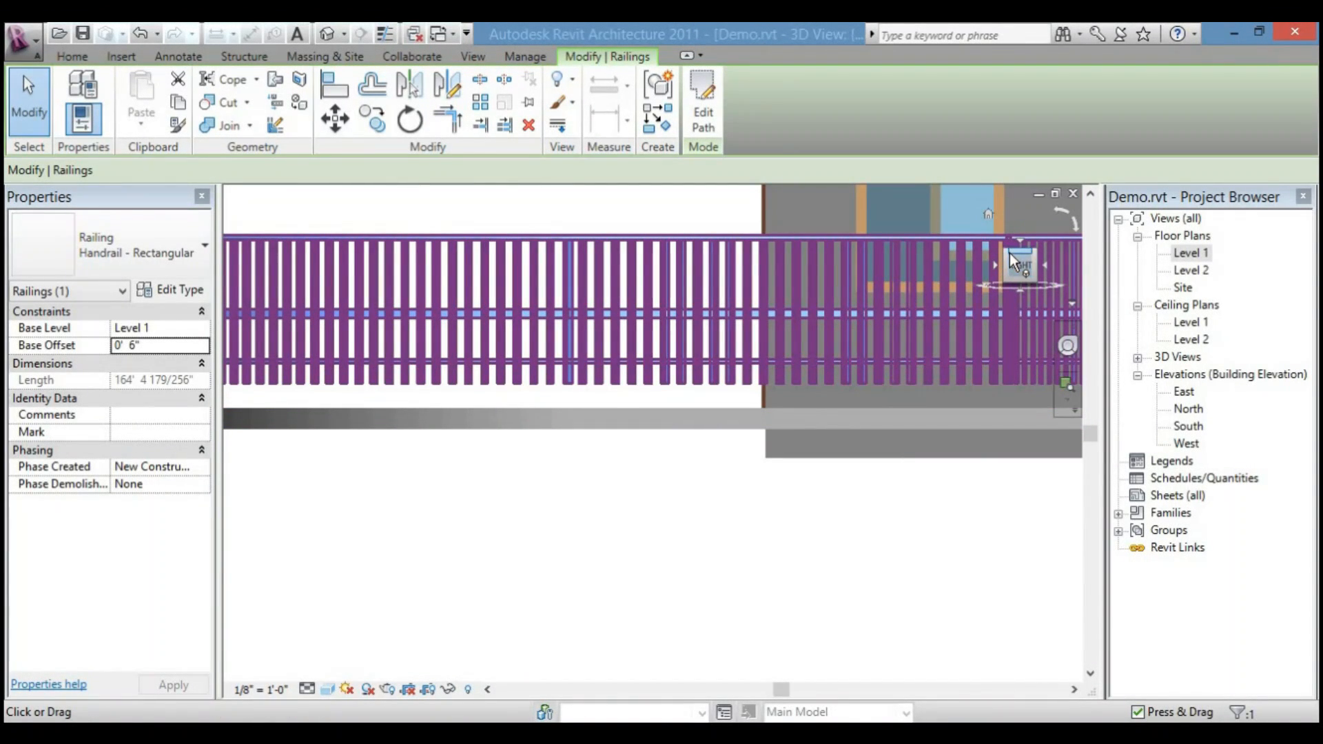
left_click(1007, 251)
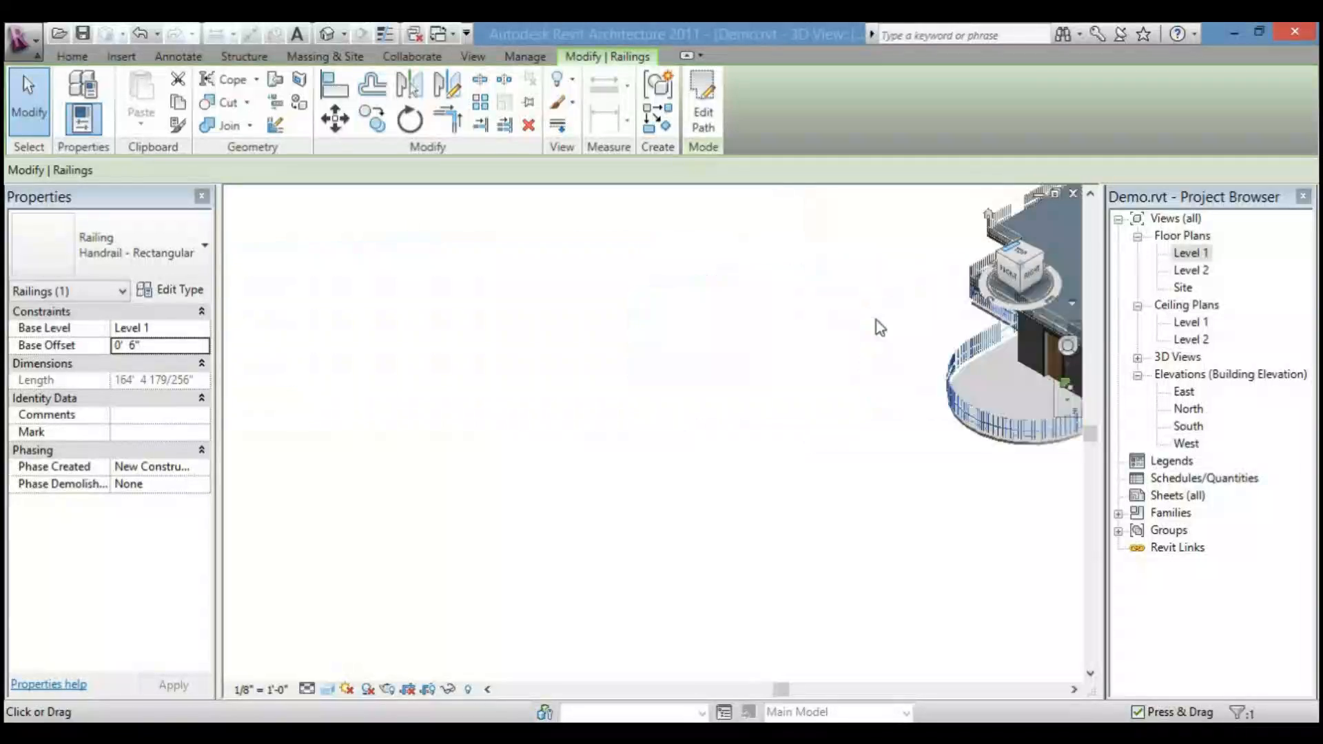
scroll(725, 499, "up", 5)
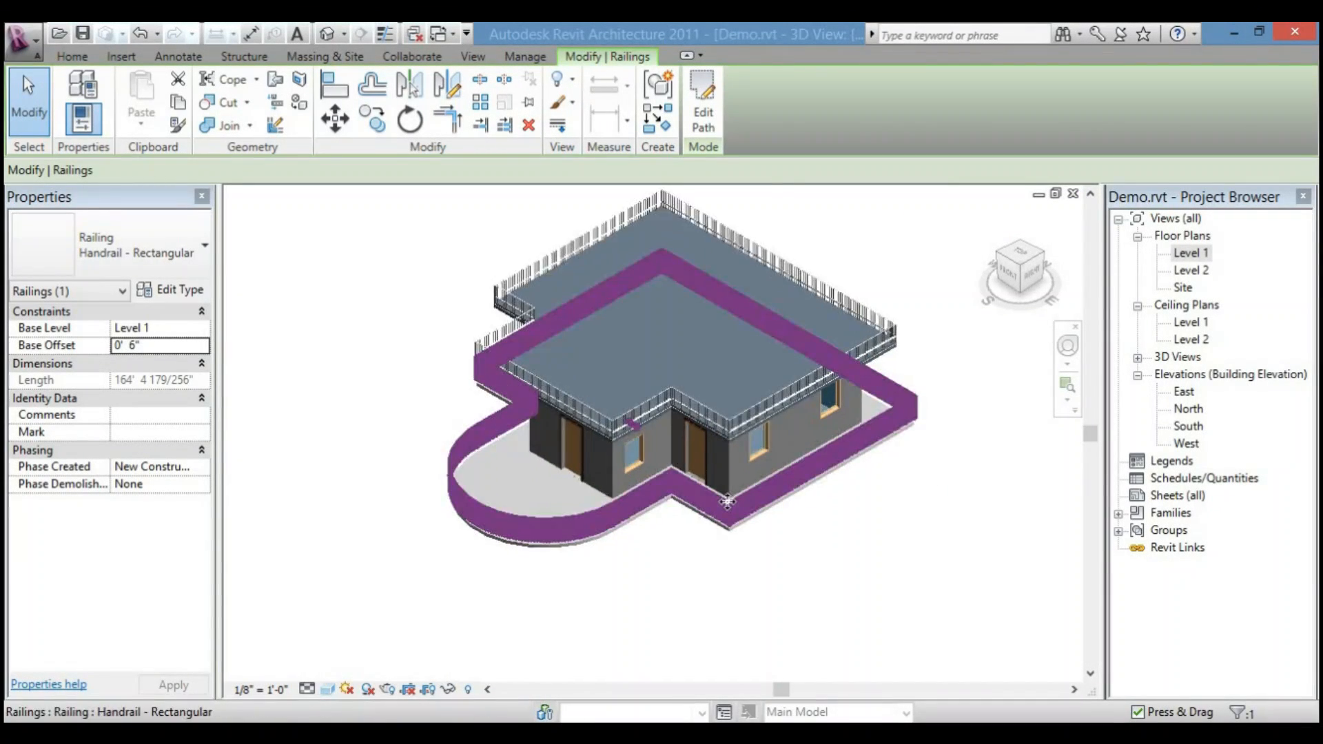
- Deselect the terrace railing and undo its 6" base offset
key("Escape")
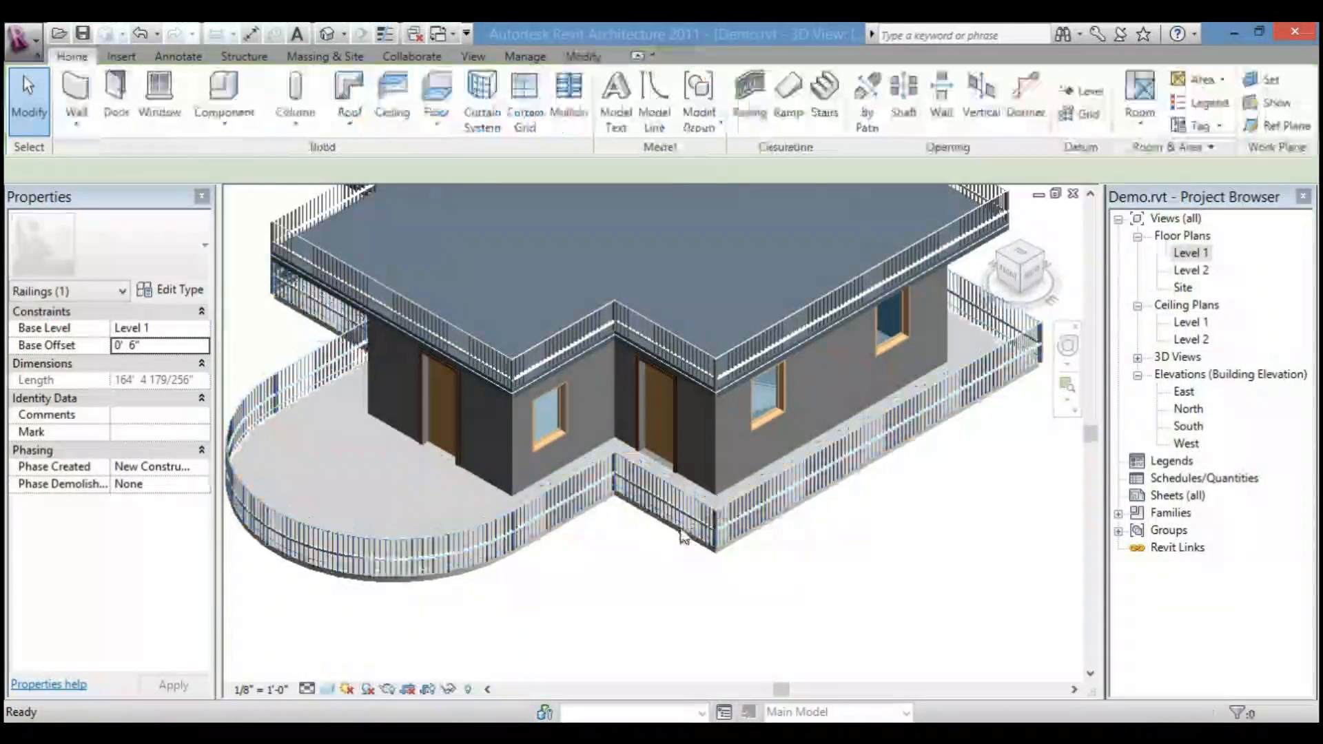
scroll(594, 519, "up", 3)
scroll(577, 491, "up", 1)
- Turn on Use Landing Height Adjustment in the type properties of the Level 1 terrace railing
left_click(574, 466)
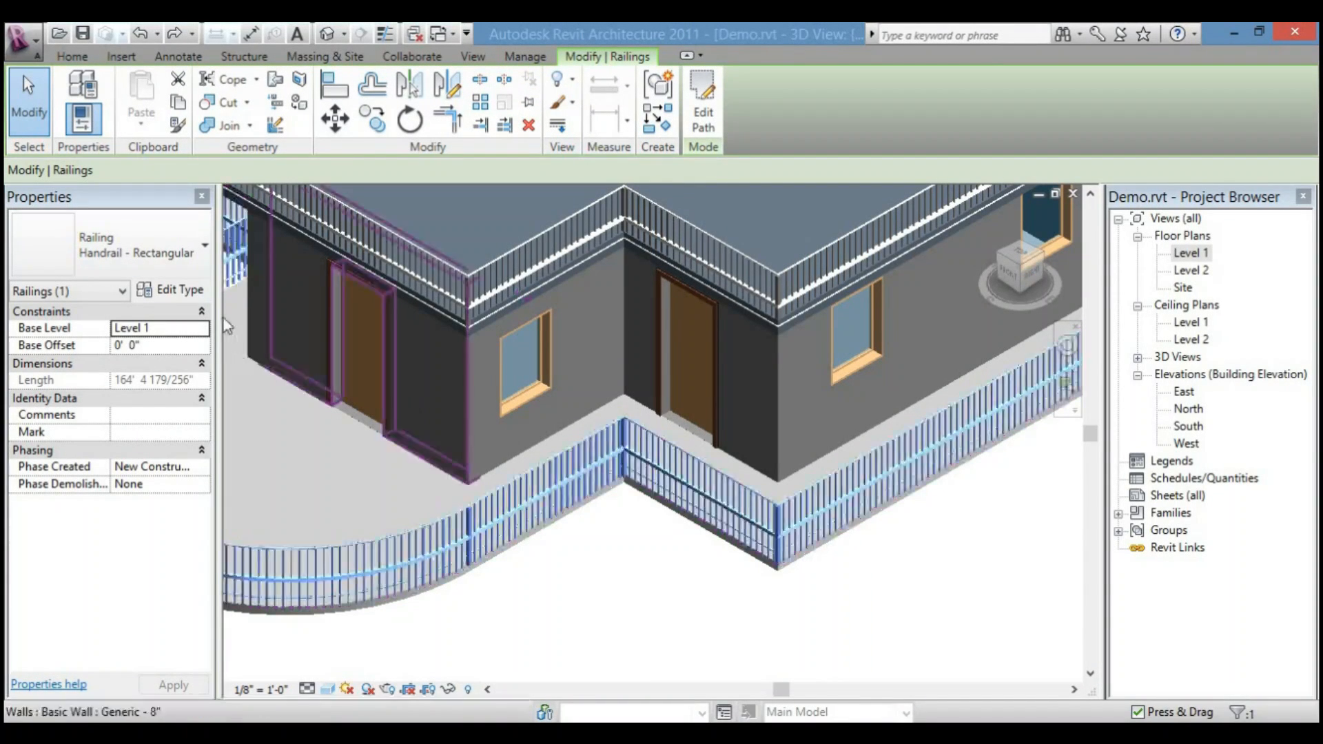
left_click(189, 293)
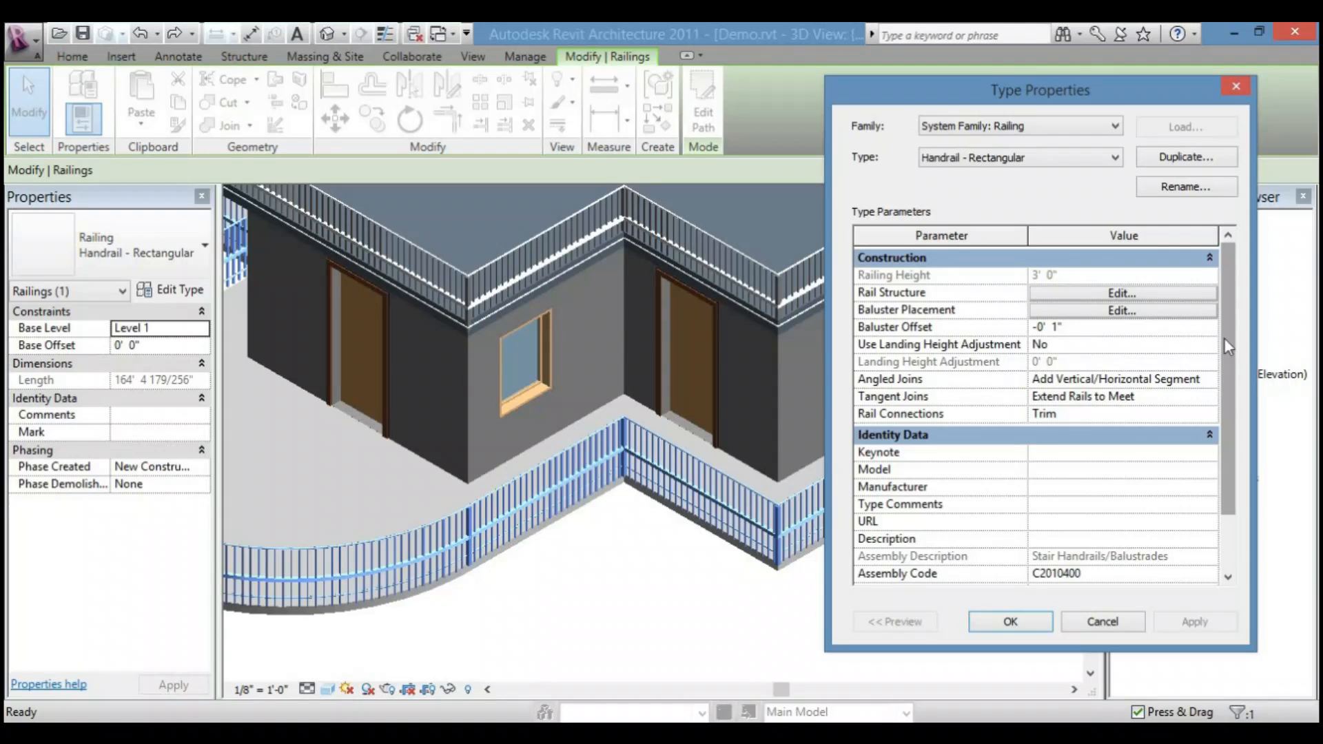
scroll(1230, 332, "down", 1)
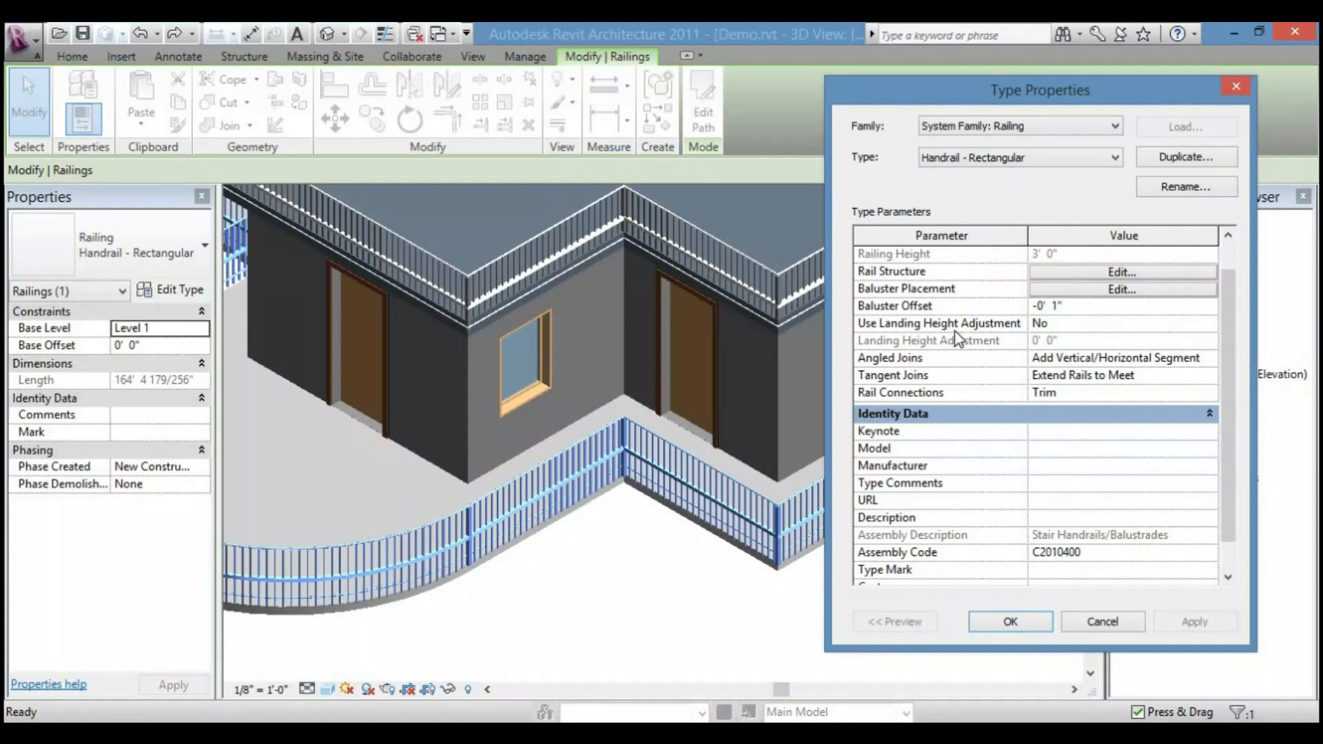
left_click(1110, 322)
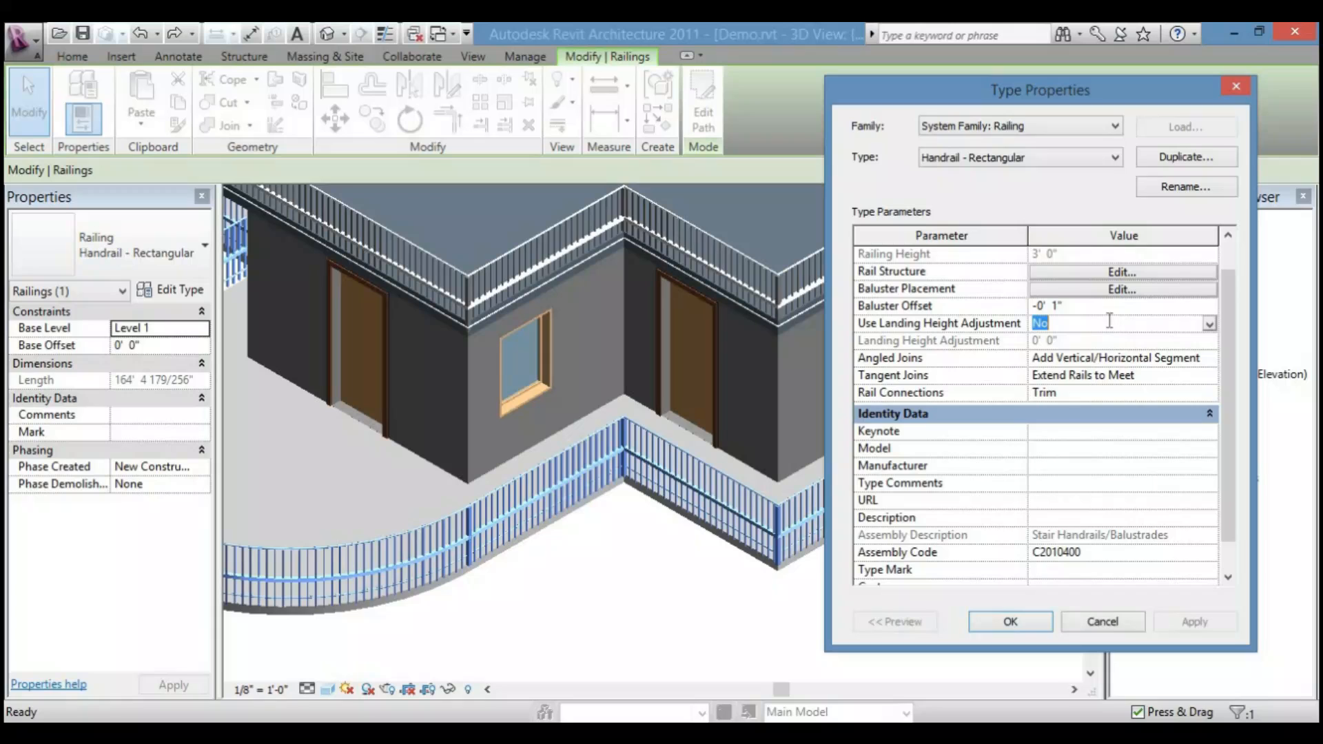
left_click(1211, 324)
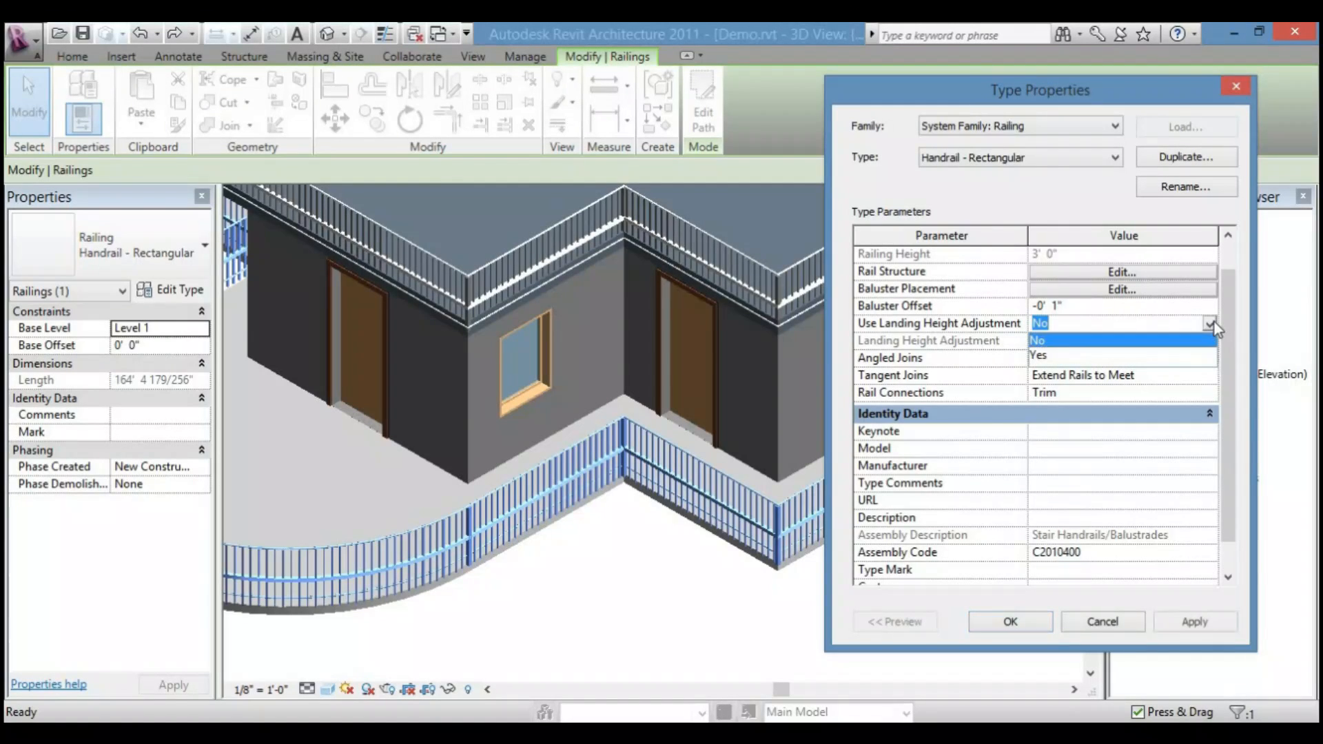
left_click(1147, 356)
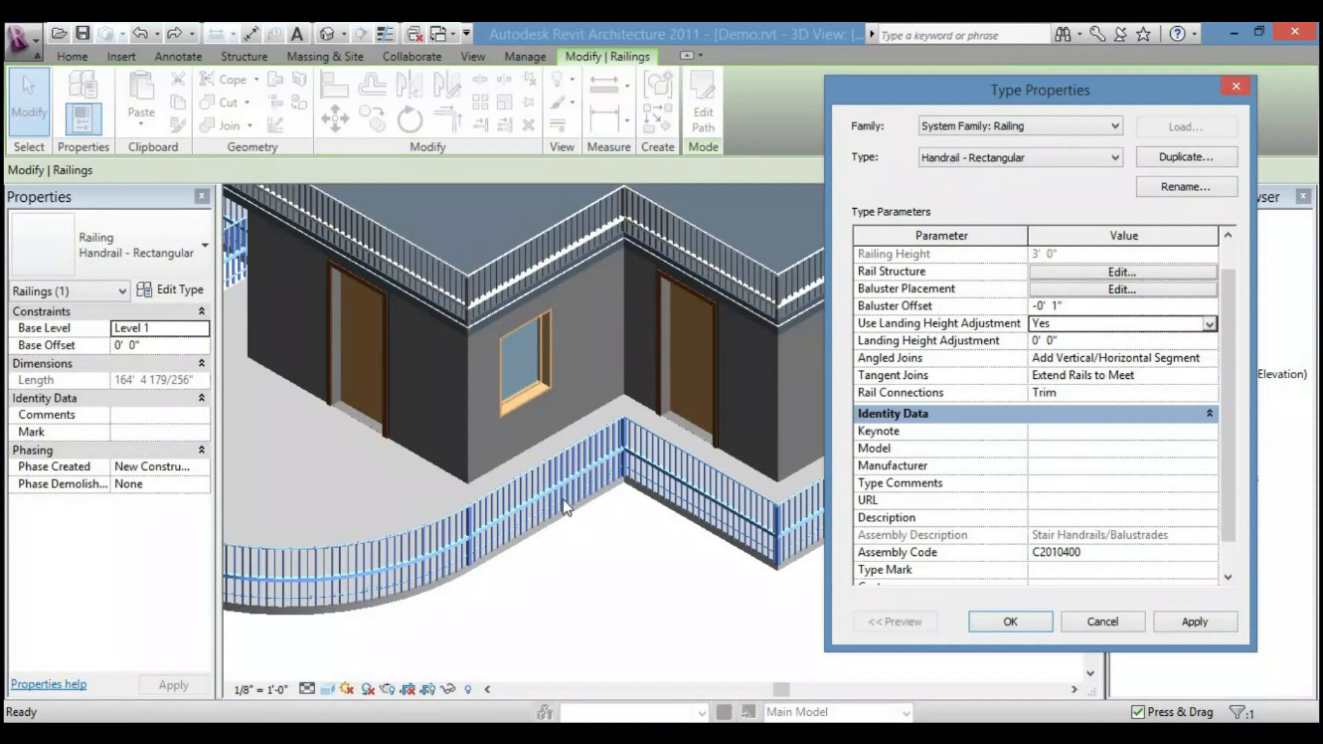
- Set the Handrail - Rectangular type's landing height adjustment to 6" and accept the type properties
scroll(563, 500, "up", 1)
scroll(974, 402, "down", 2)
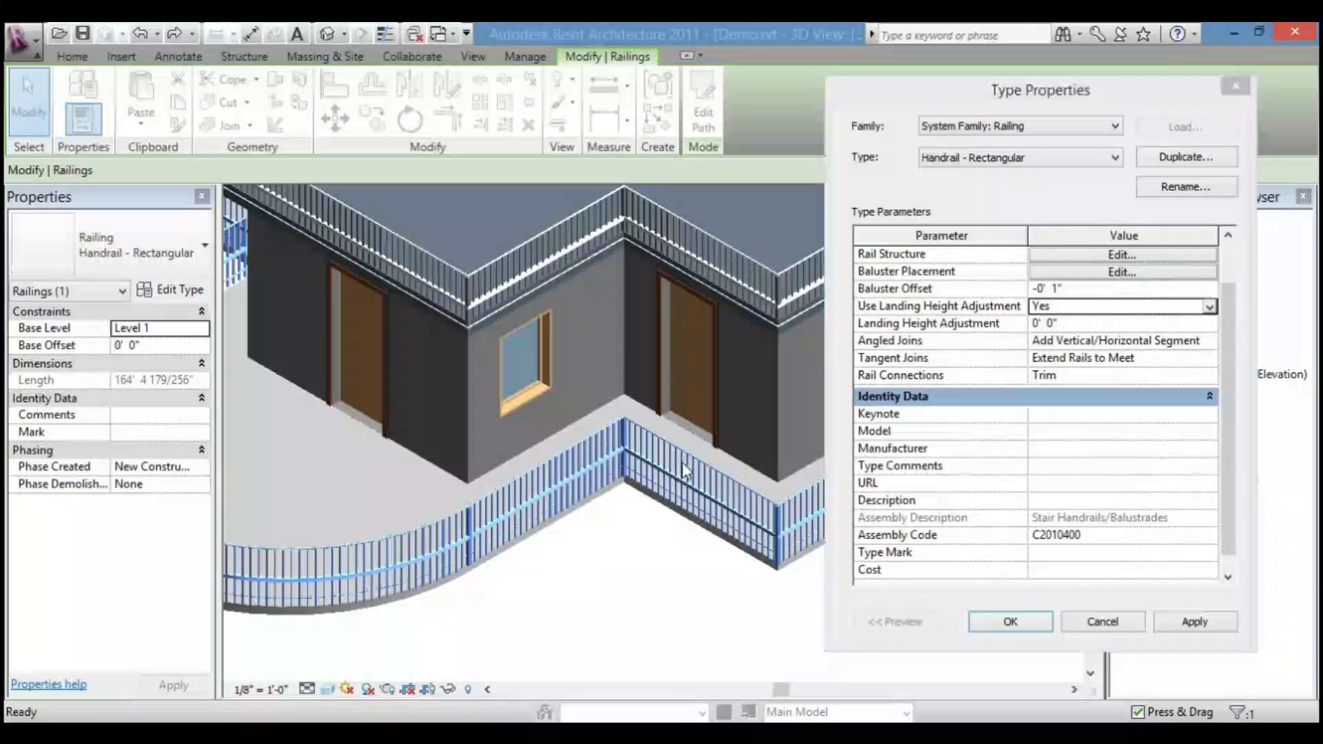
left_click(1055, 368)
scroll(1058, 358, "up", 2)
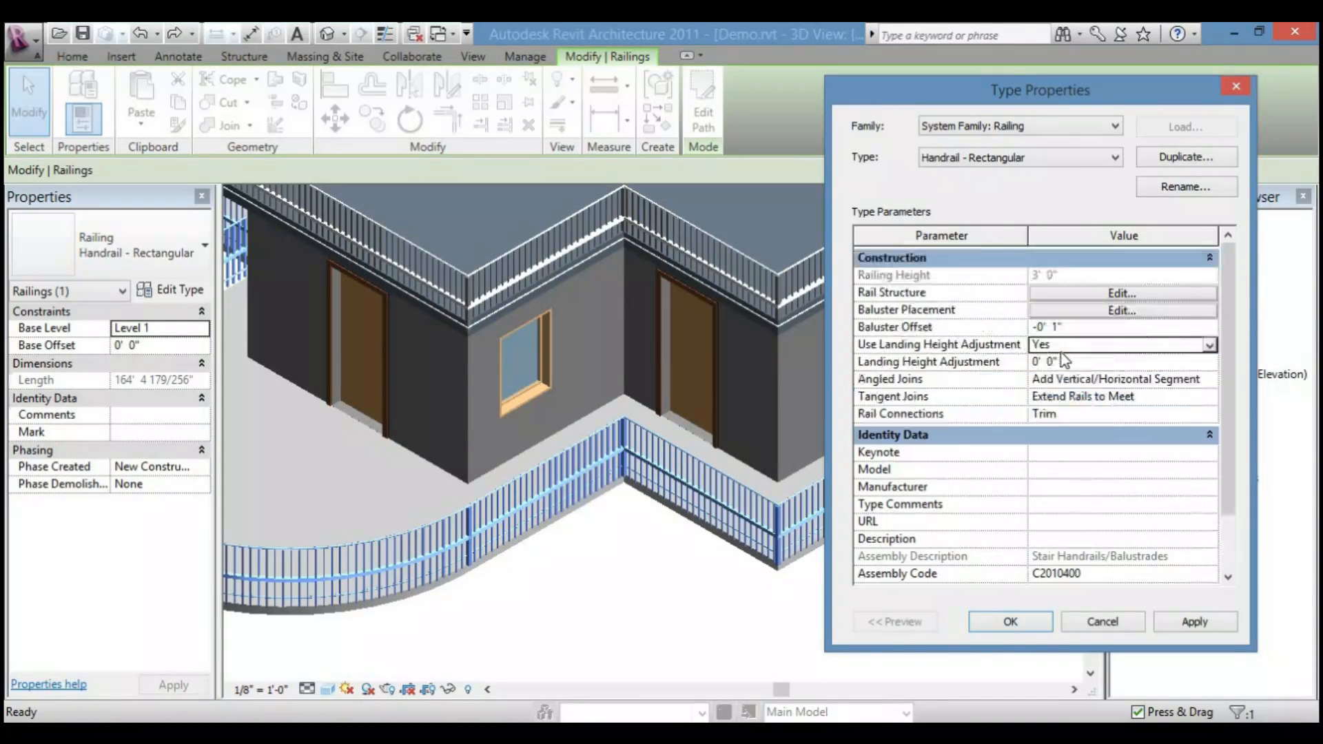
left_click(1060, 361)
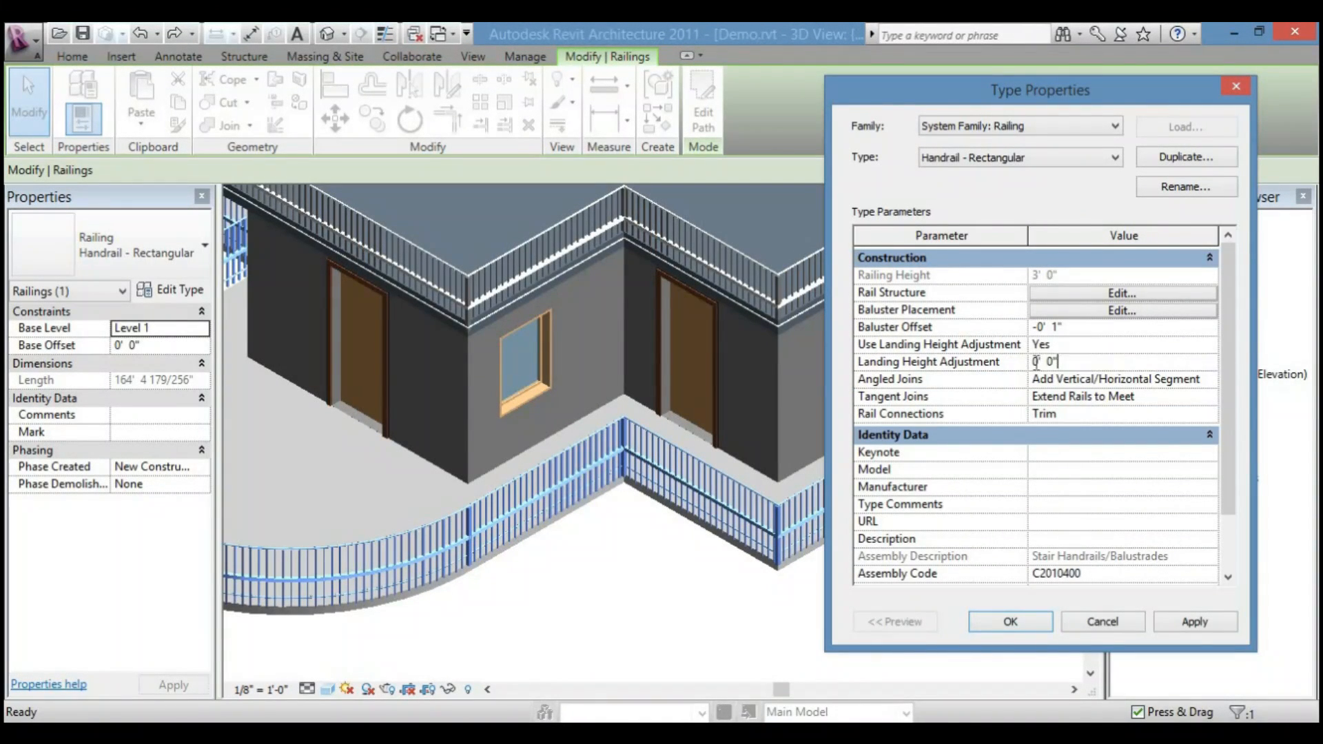
type("6\"")
left_click(1198, 618)
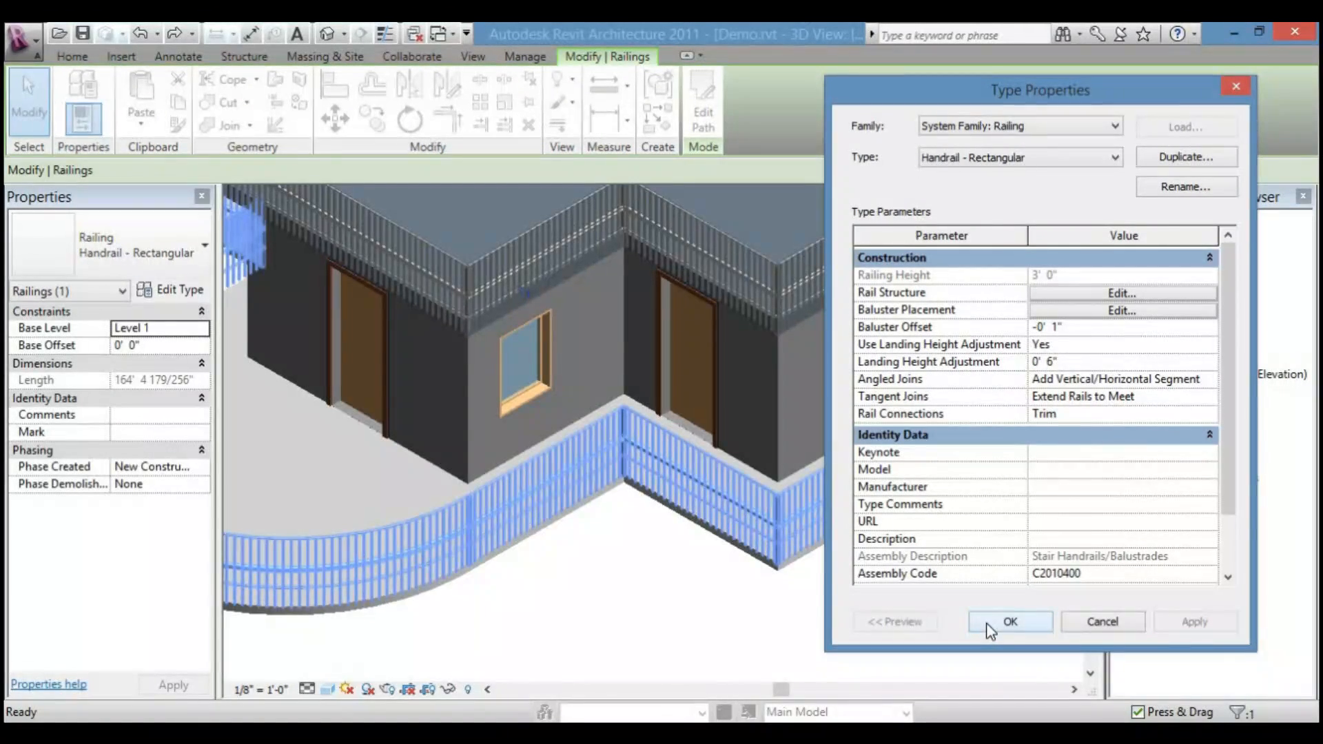
left_click(990, 625)
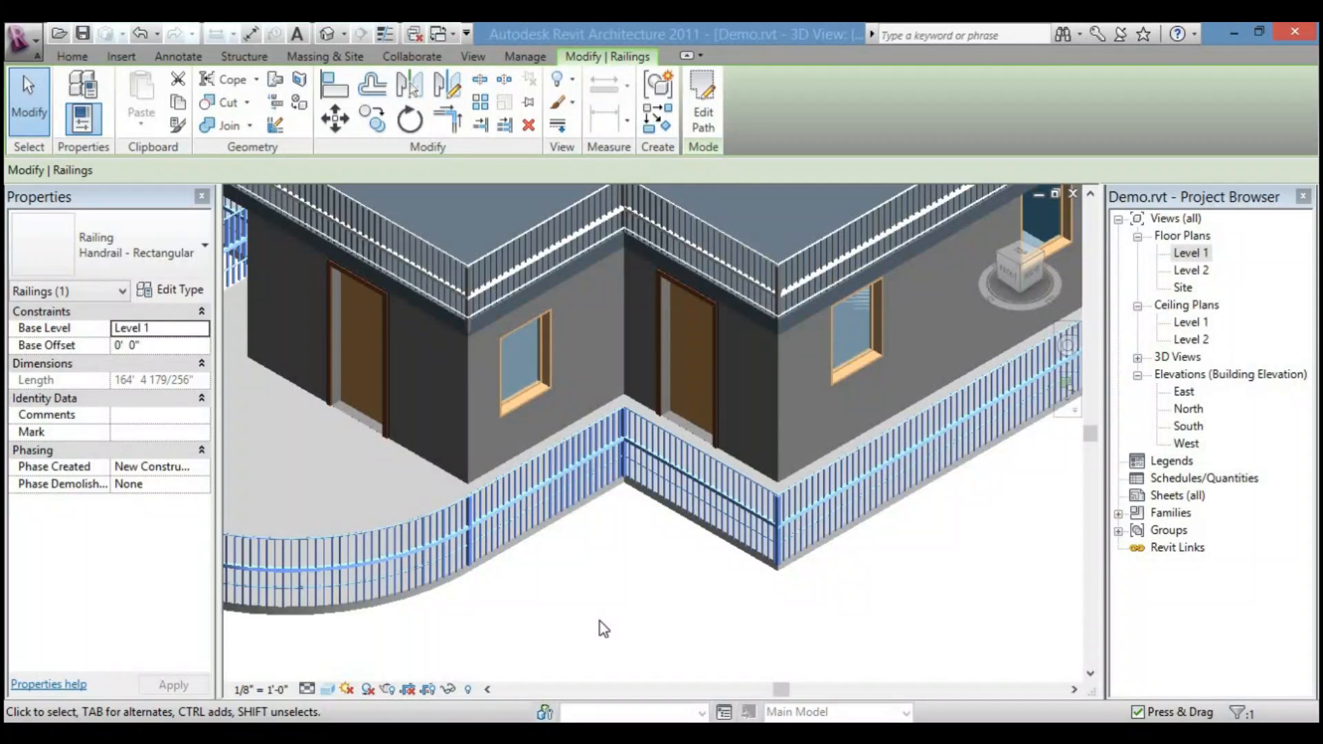
- Check the adjusted terrace railing's height and its base at the floor slab up close and in the right side view, then return to the isometric view
scroll(586, 520, "up", 3)
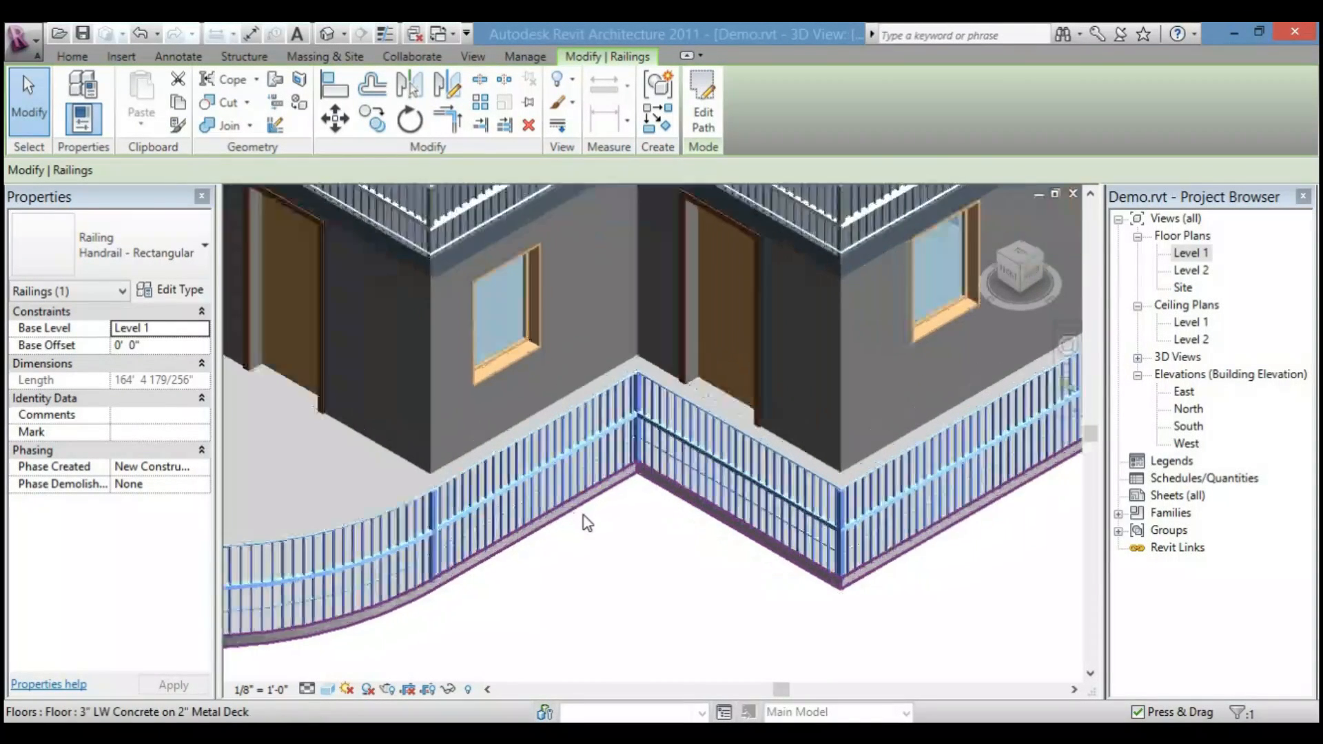
scroll(608, 519, "up", 2)
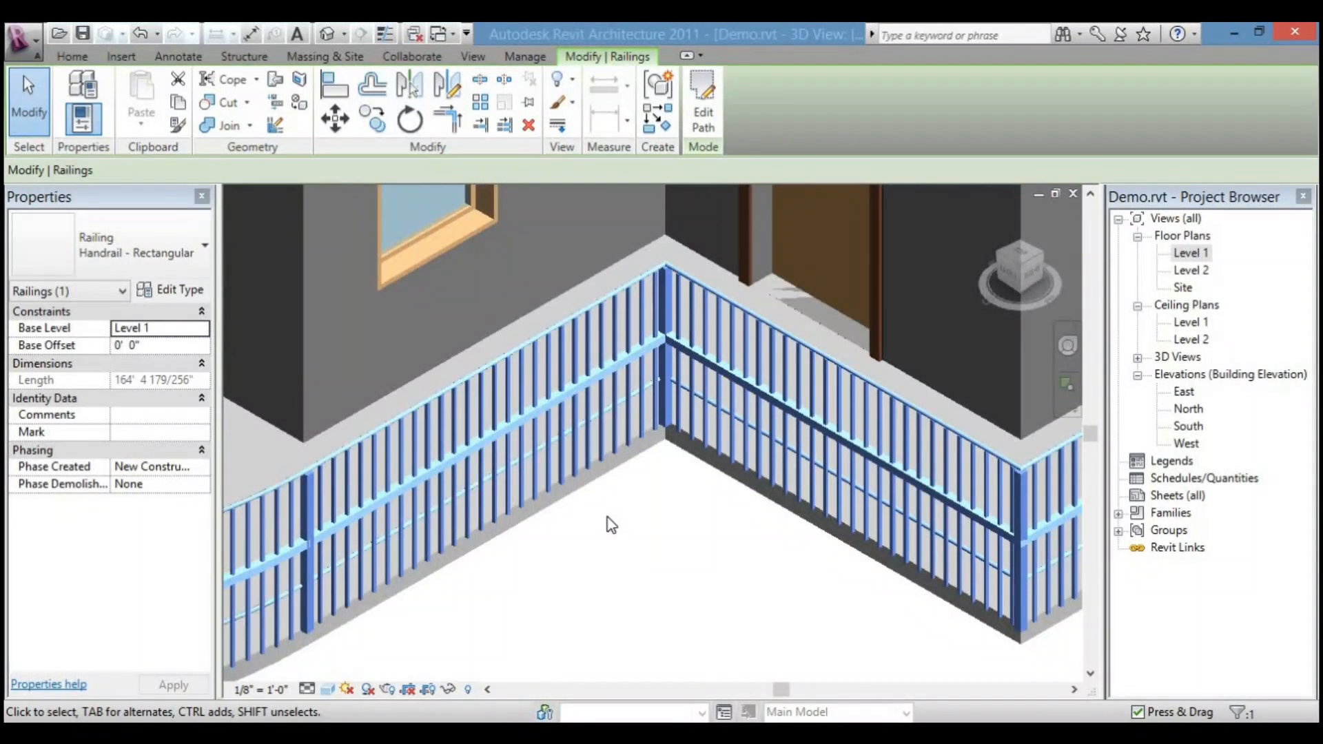
scroll(607, 518, "up", 2)
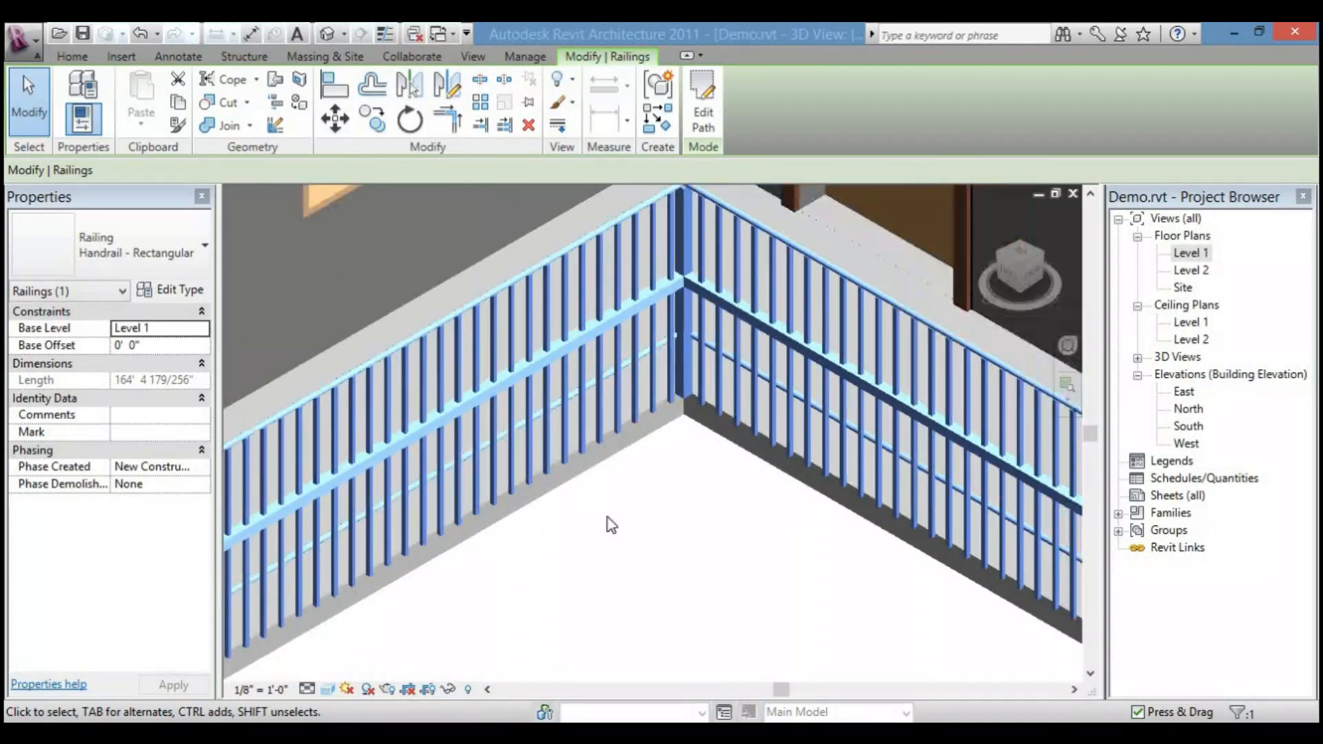
scroll(608, 518, "down", 3)
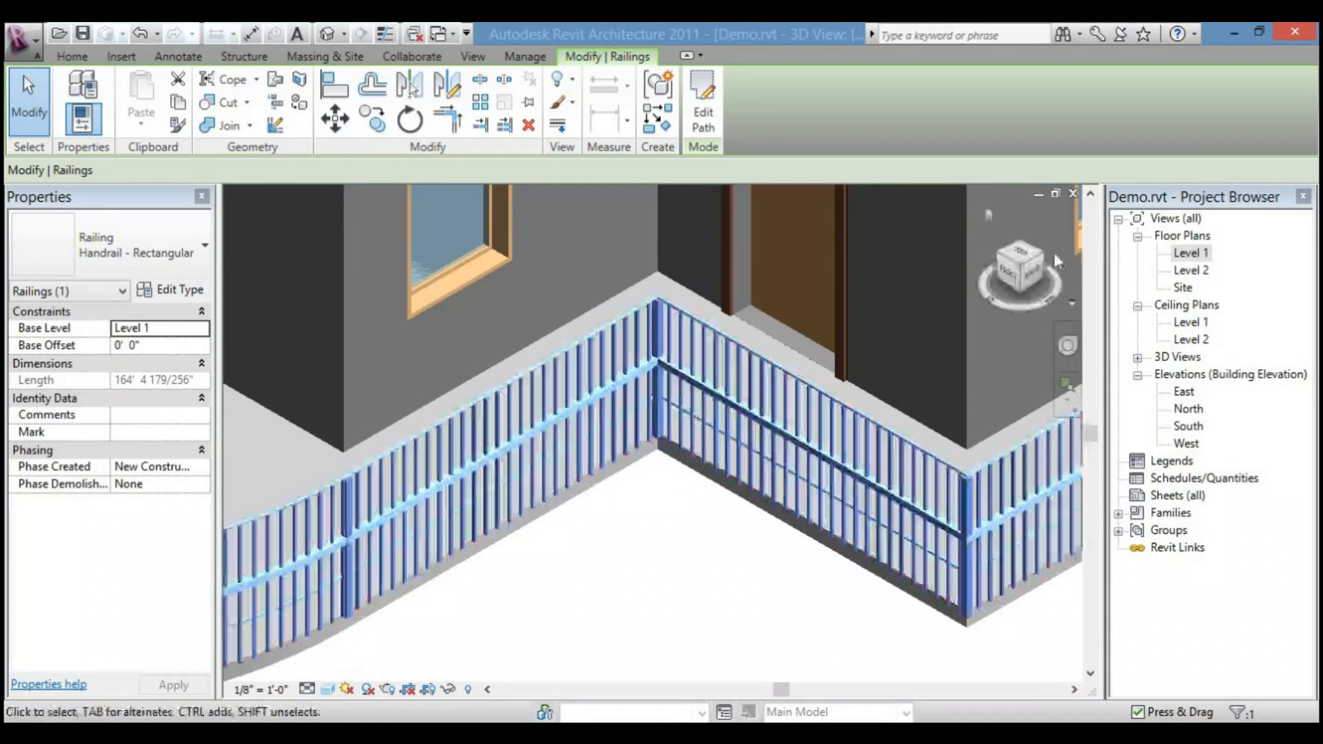
left_click(1042, 265)
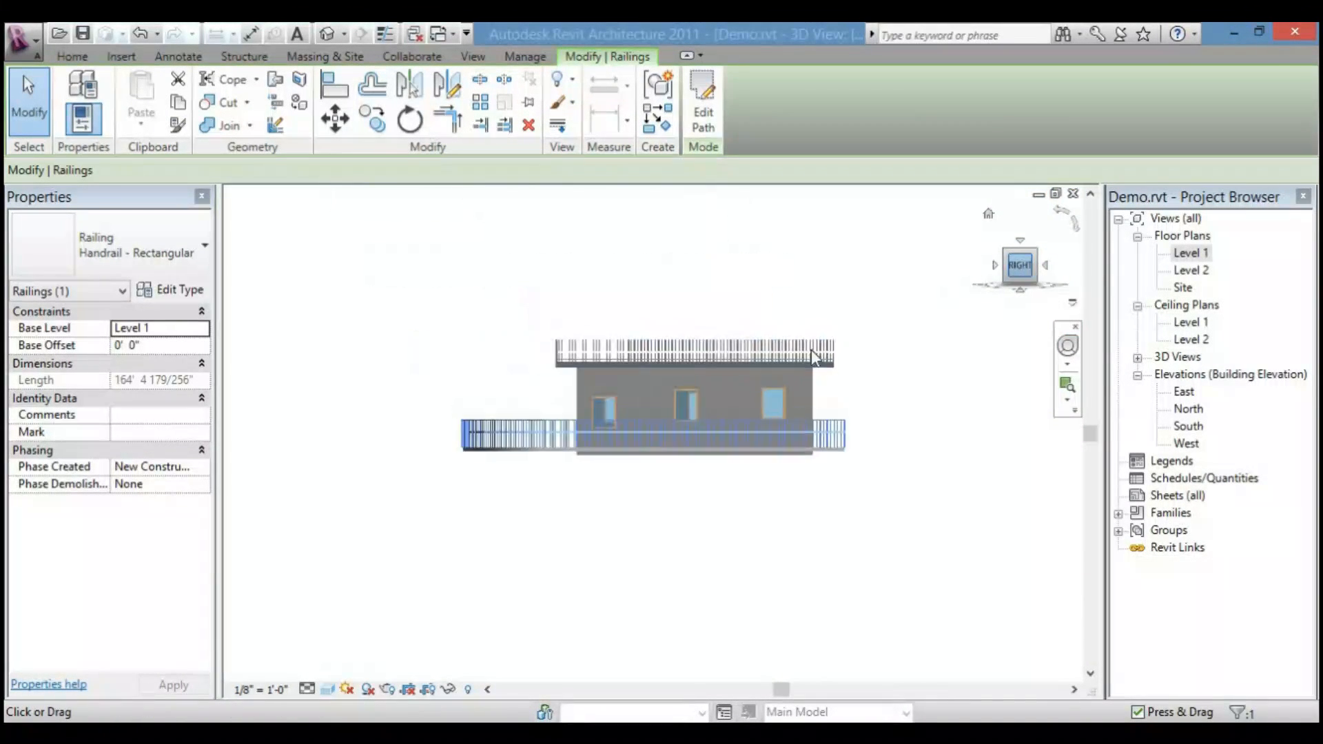
scroll(528, 472, "up", 3)
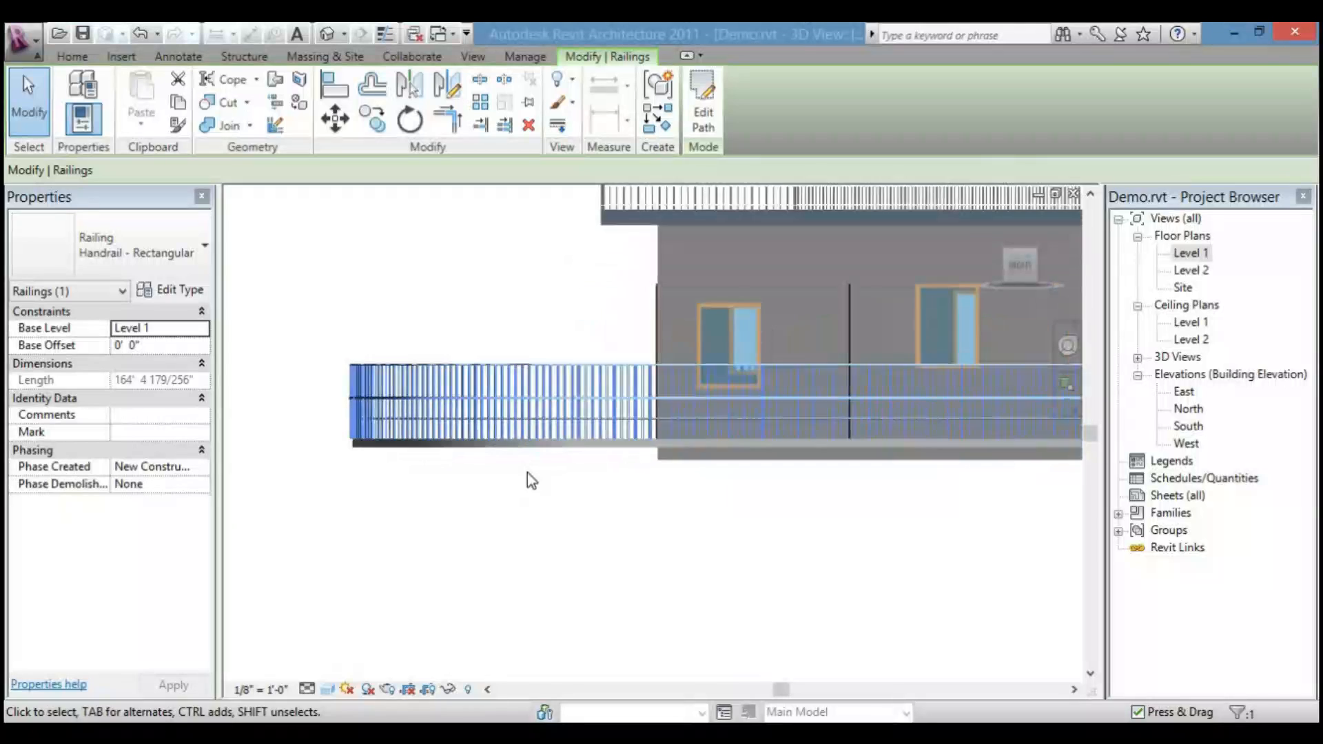
scroll(528, 472, "up", 5)
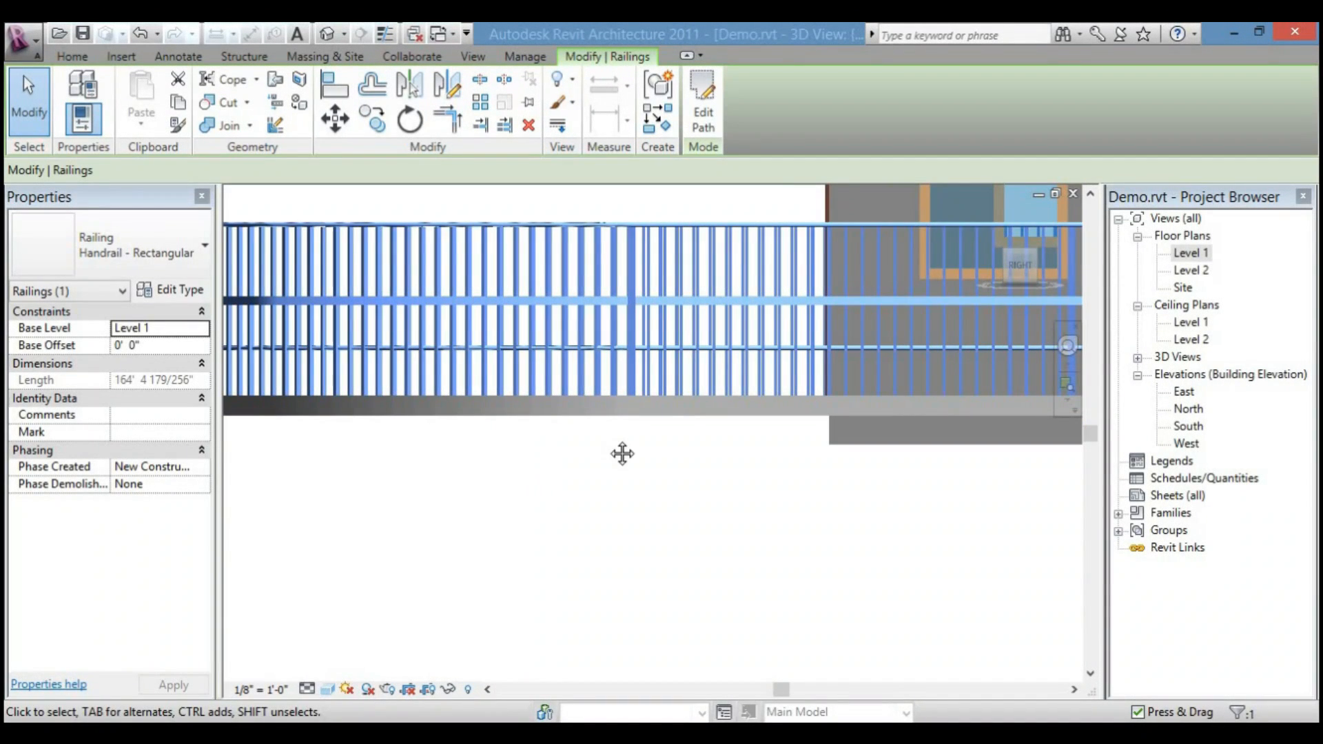
middle_click_drag(623, 454, 611, 482)
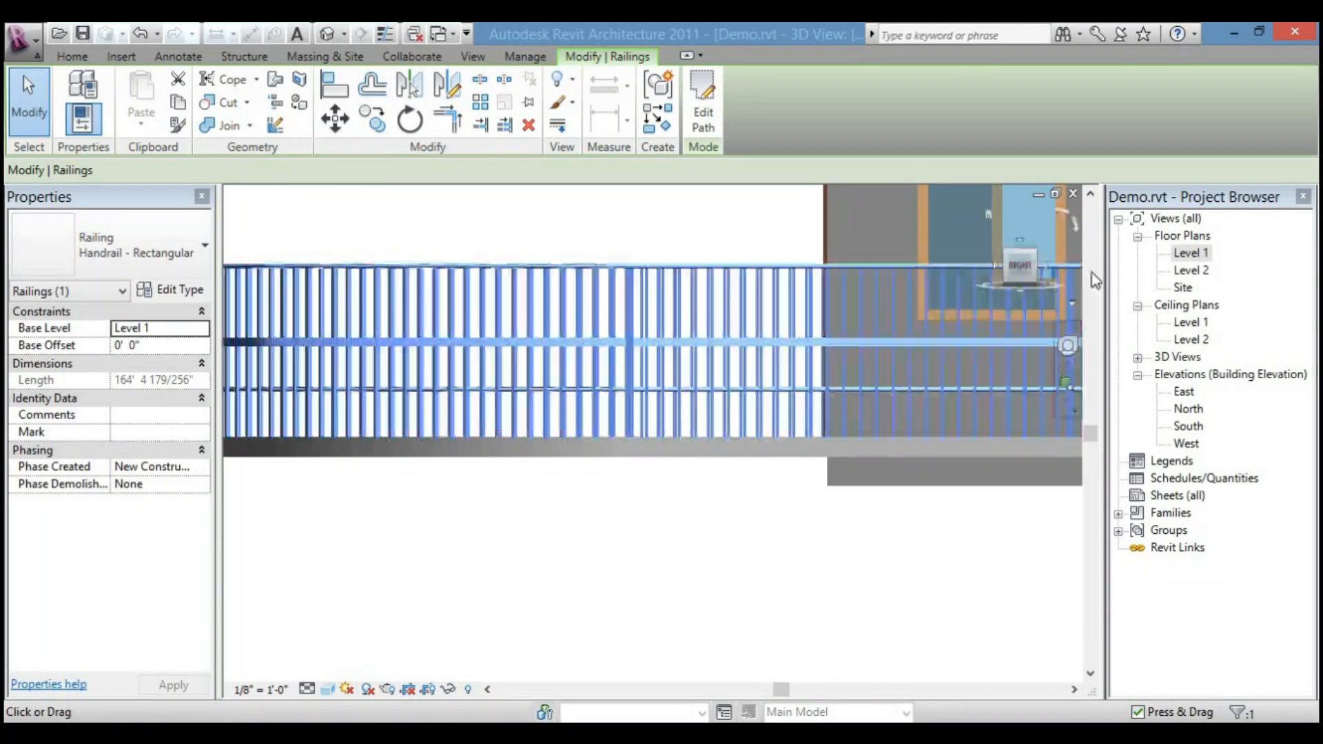
left_click(1003, 255)
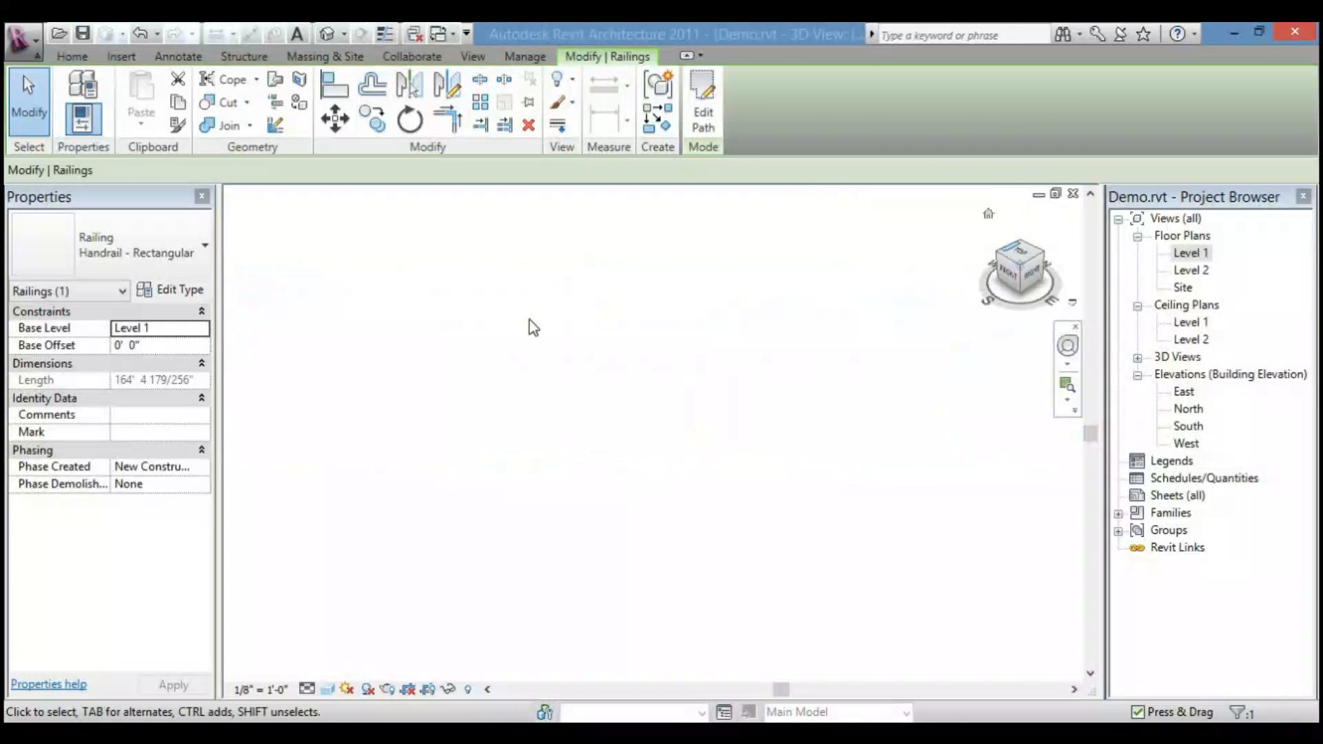
- Set the Handrail - Rectangular type's landing height adjustment to 3' and accept the type properties
scroll(653, 508, "up", 3)
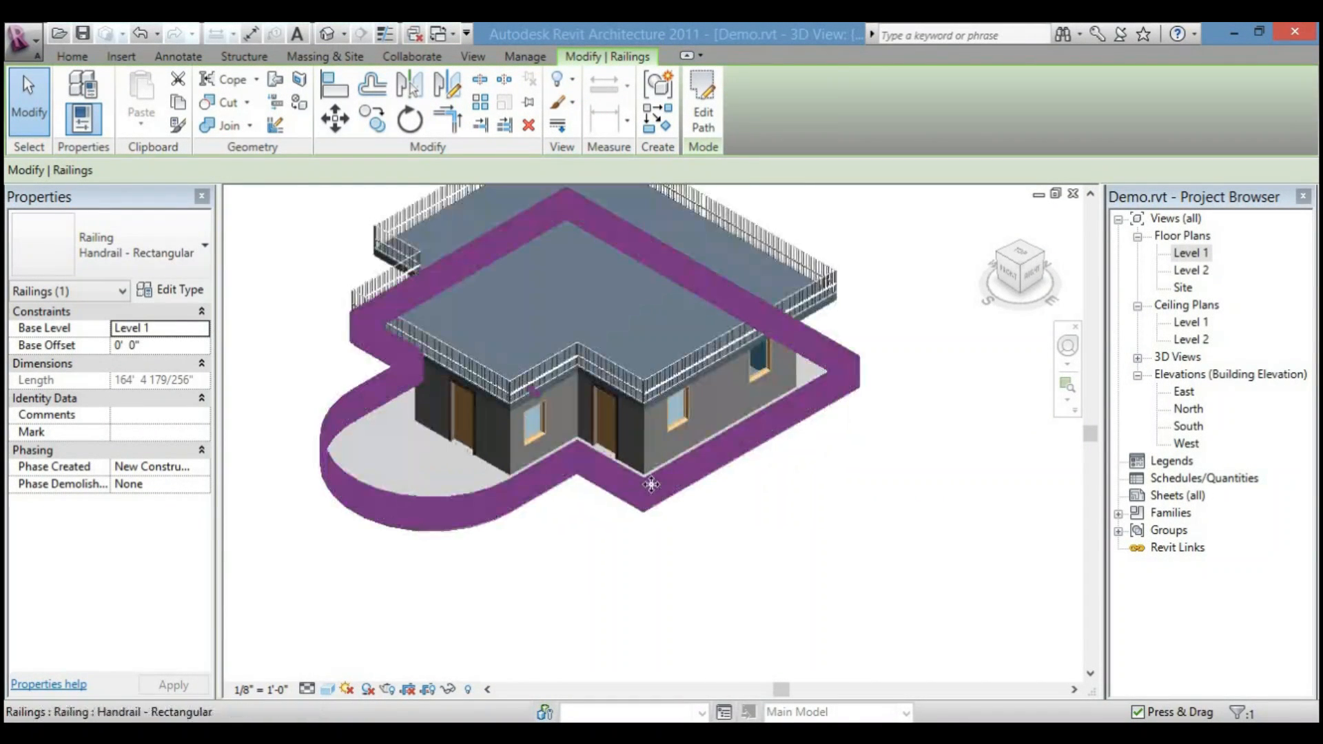
middle_click_drag(649, 487, 632, 486)
scroll(632, 486, "up", 2)
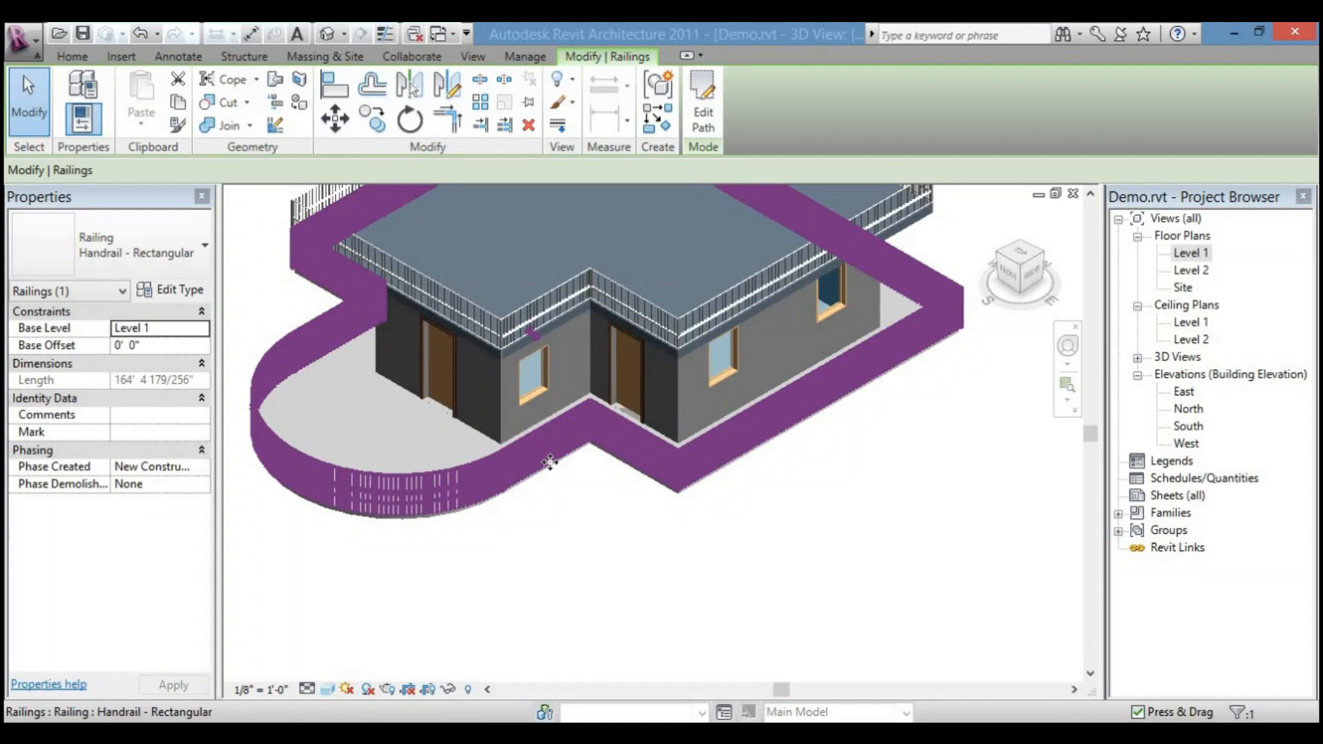
scroll(550, 462, "up", 1)
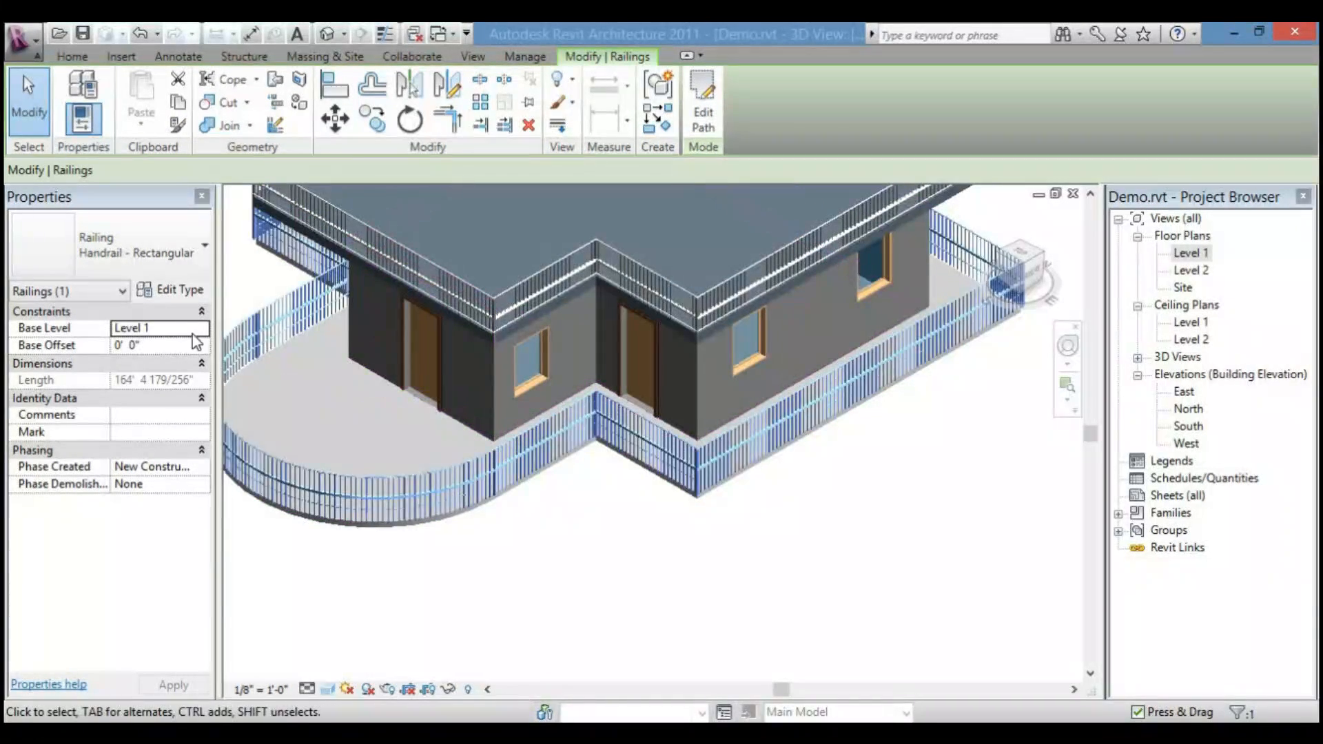
left_click(182, 289)
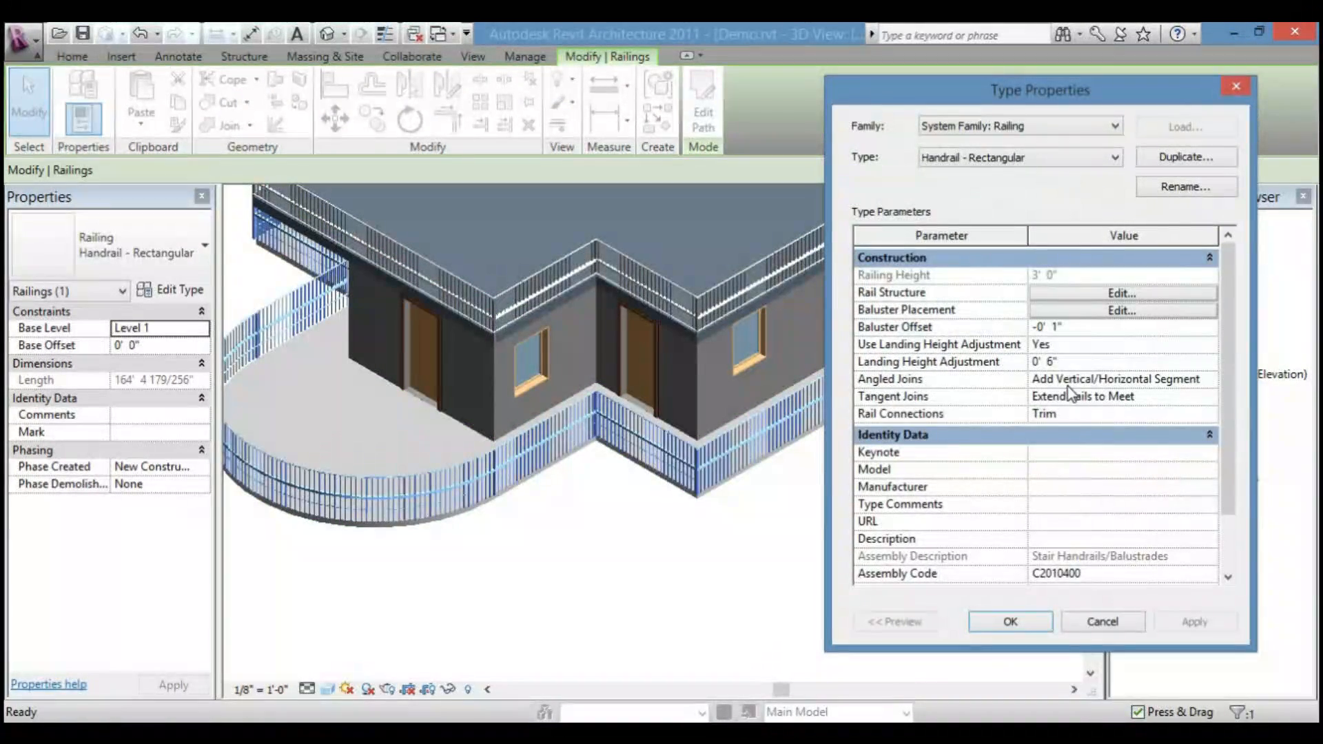
left_click(993, 359)
type("3'")
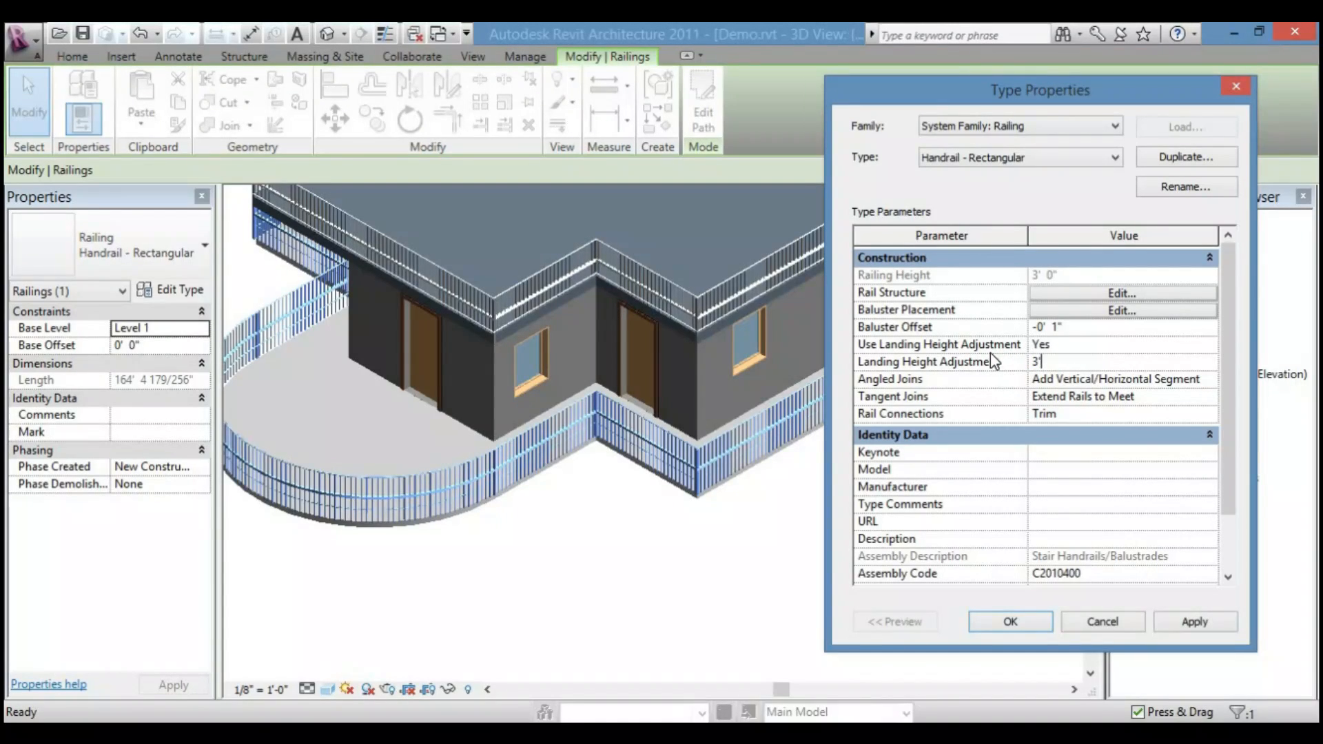
left_click(1184, 622)
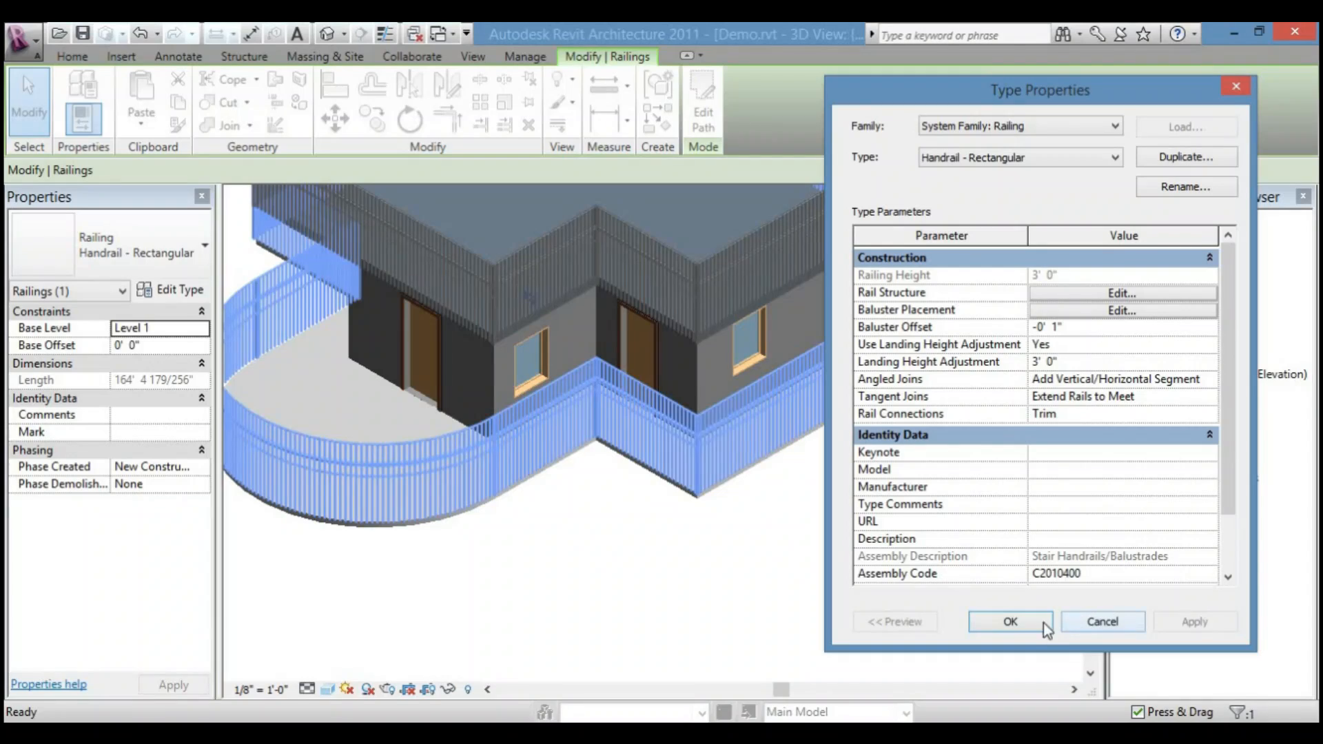
left_click(1028, 627)
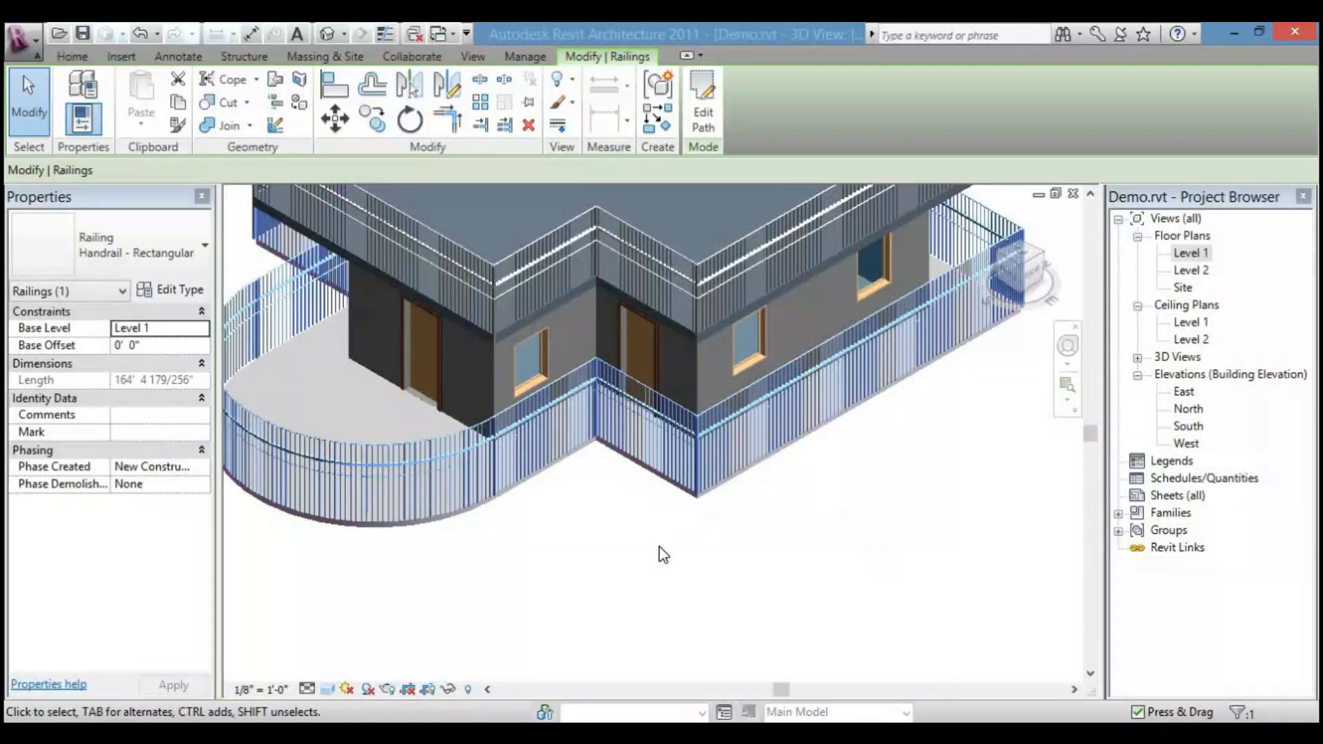
- Examine the height of the terrace and roof railings around the building and the position of their rails
middle_click_drag(657, 548, 655, 496, "ctrl")
middle_click_drag(554, 440, 644, 478)
scroll(807, 482, "up", 2)
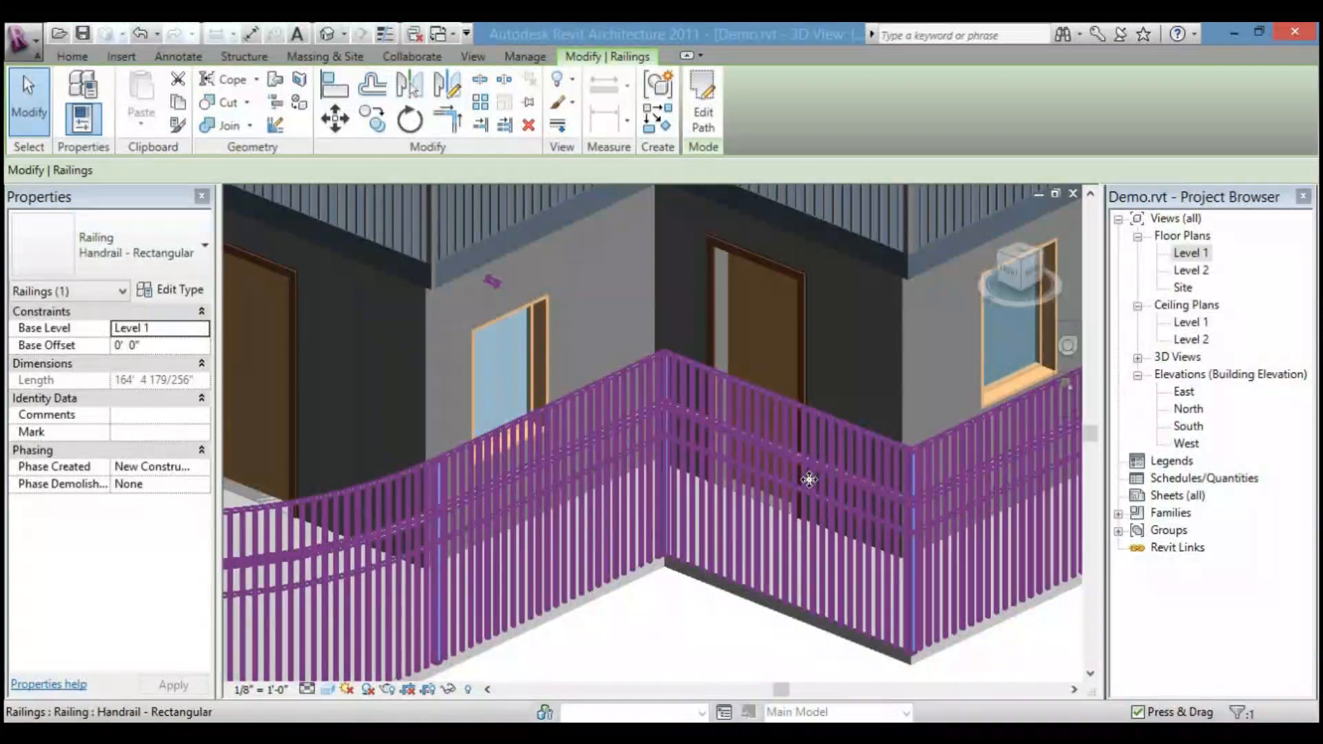
scroll(804, 476, "up", 1)
scroll(804, 473, "down", 3)
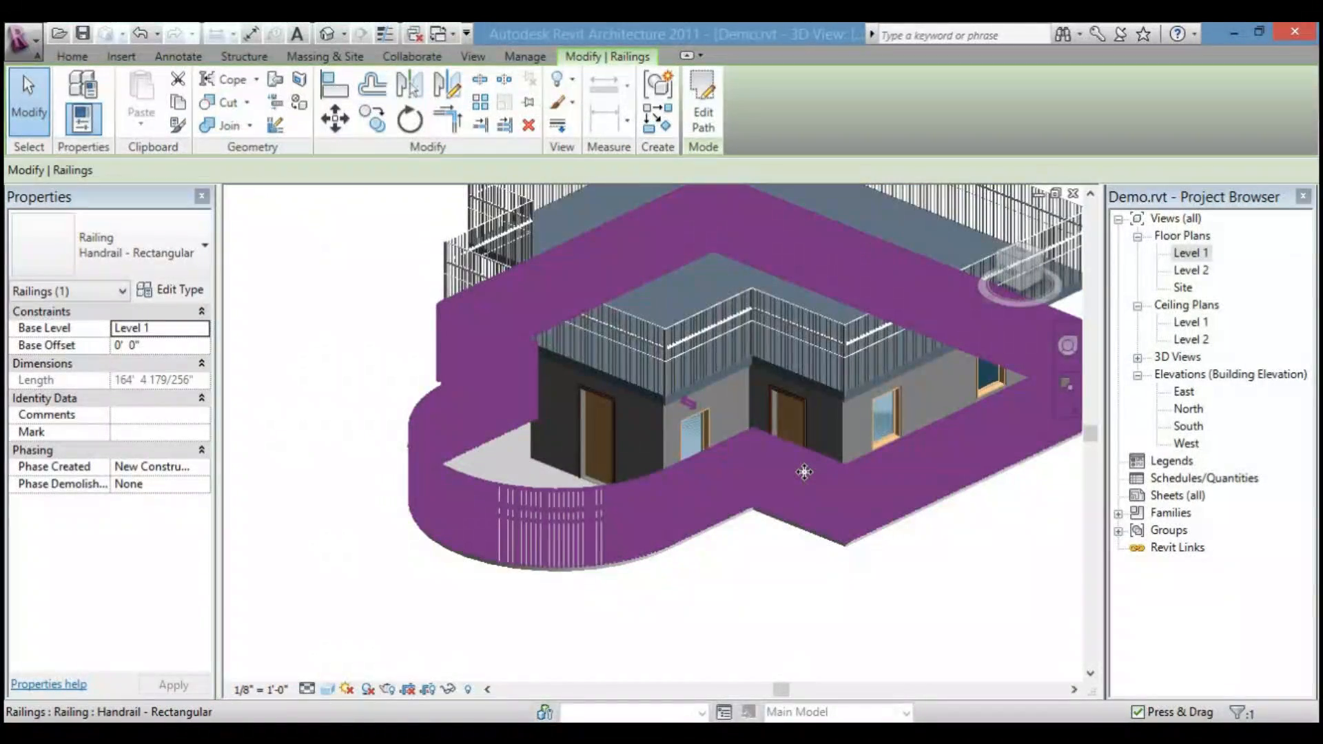
middle_click(1009, 565)
middle_click(1009, 565)
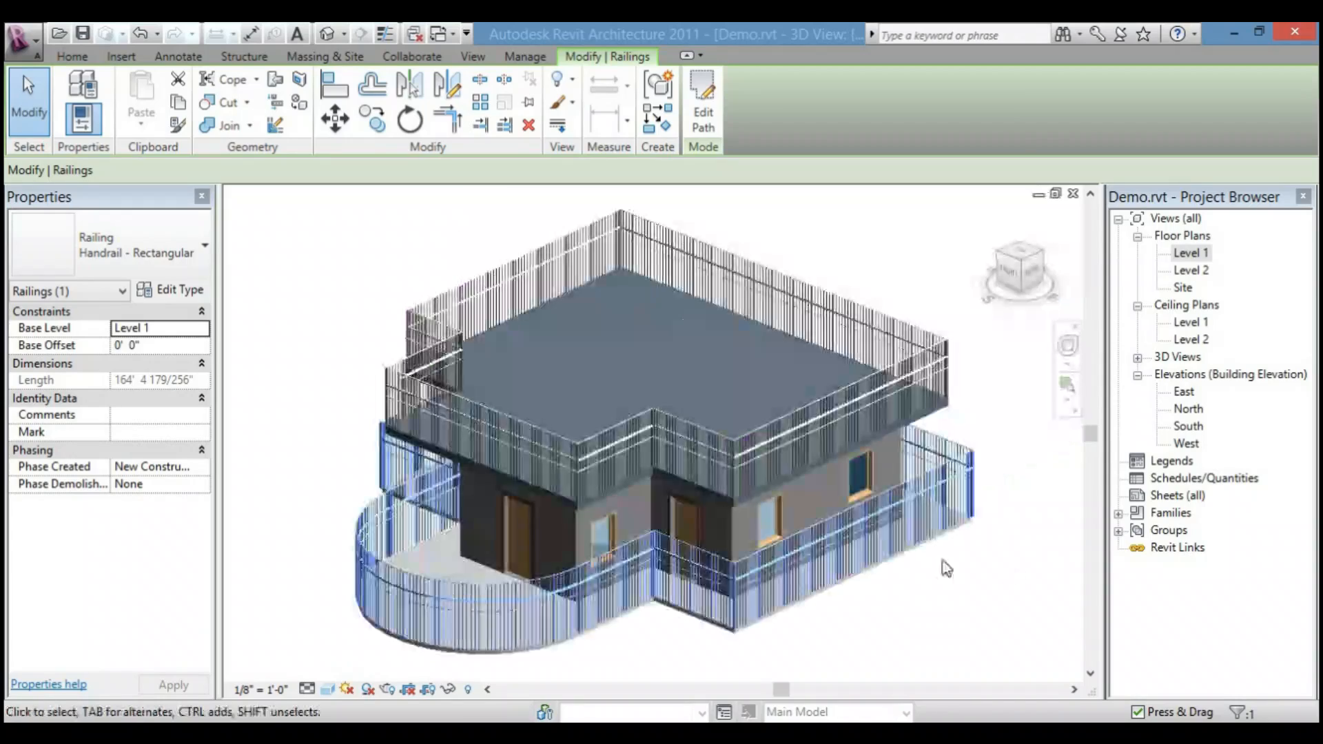
scroll(831, 622, "up", 1)
scroll(854, 606, "up", 3)
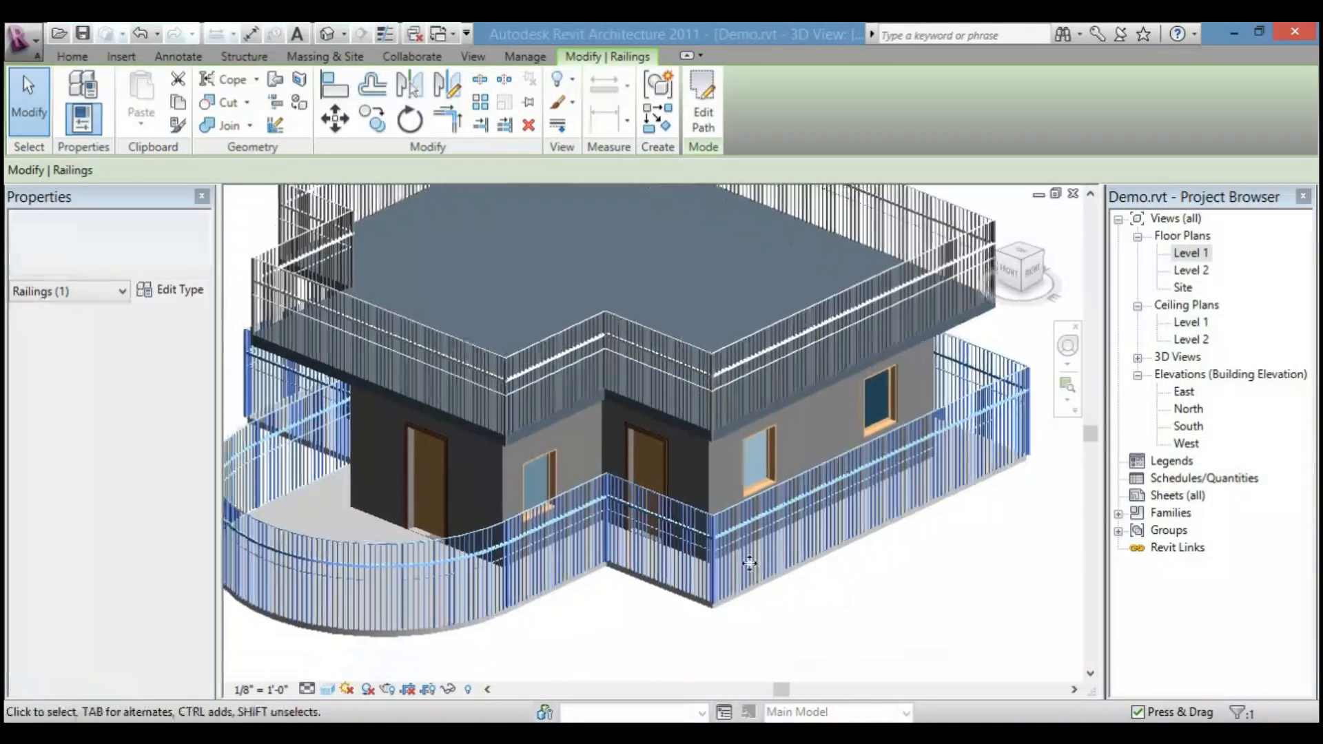
scroll(758, 563, "down", 4)
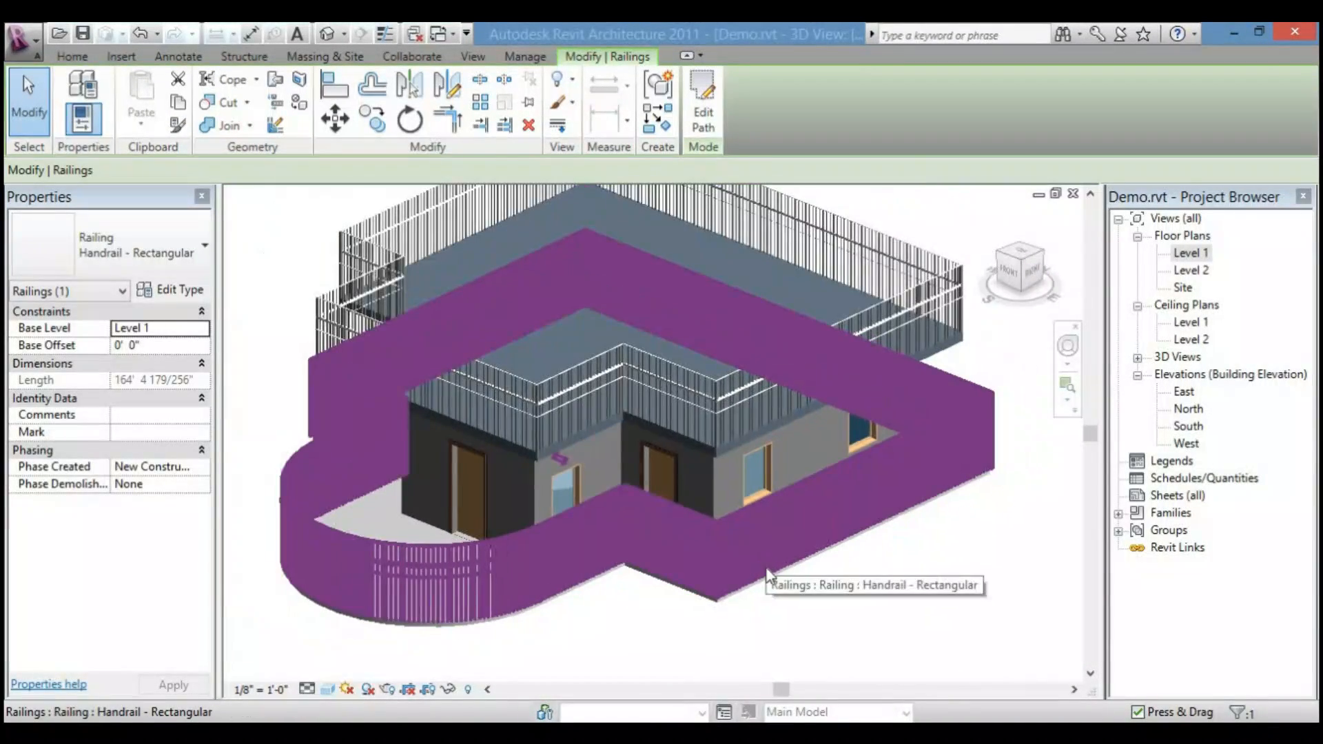
- Deselect the terrace railing and undo the 3' landing height adjustment
scroll(821, 600, "up", 2)
left_click(825, 601)
scroll(734, 450, "down", 3)
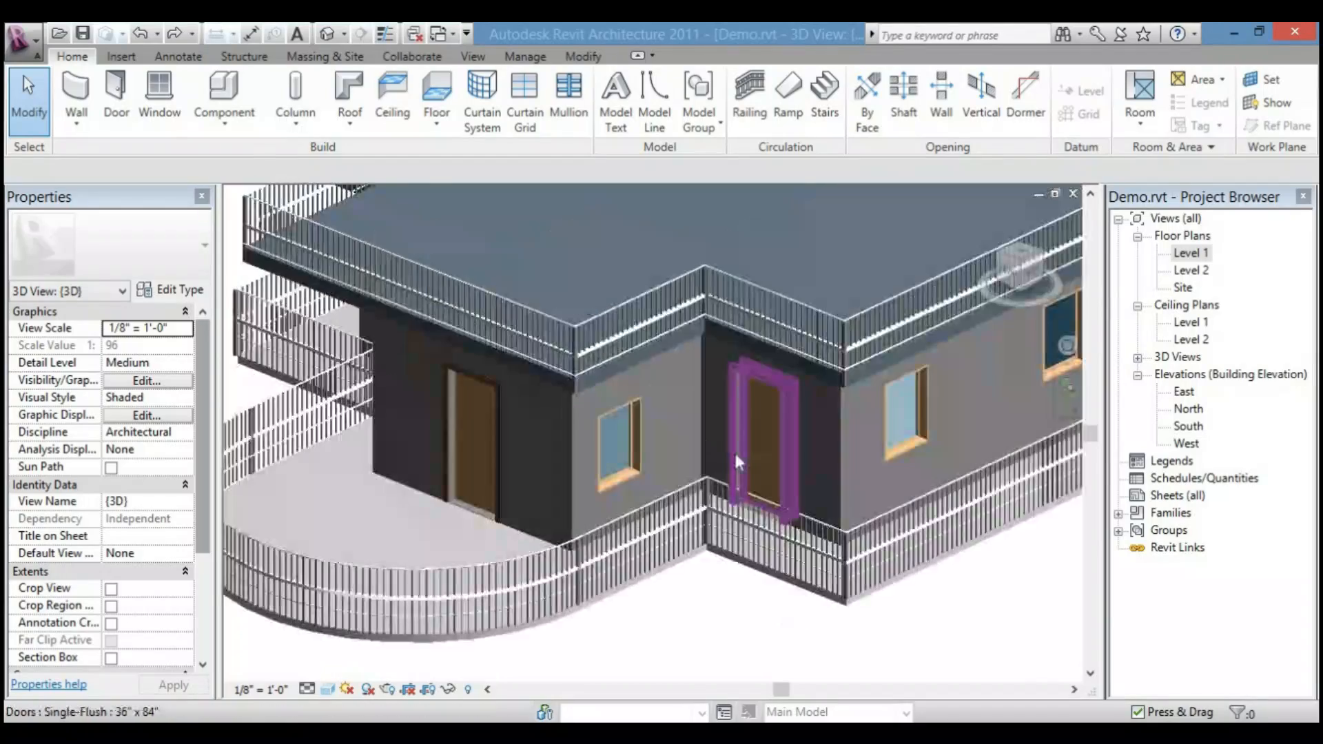
scroll(734, 449, "up", 1)
scroll(734, 449, "down", 2)
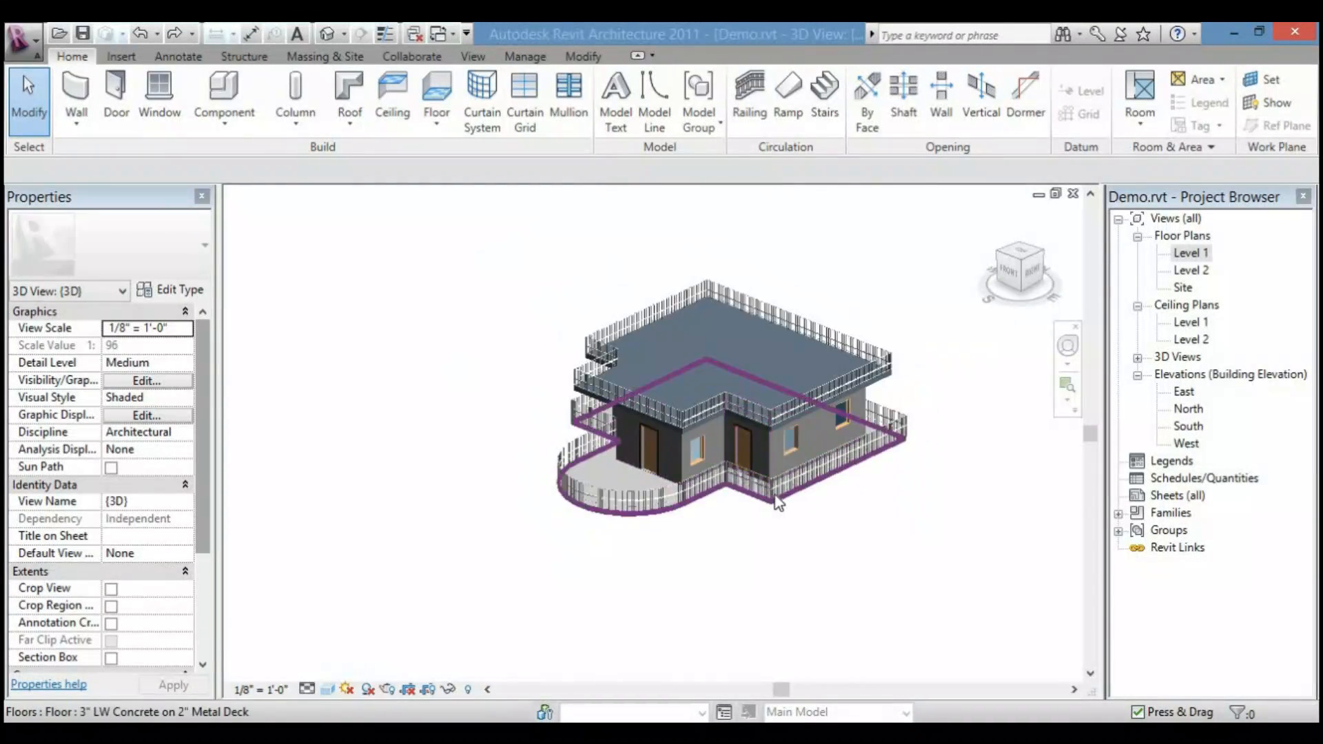
- In the Level 1 floor plan, create a straight vertical stair run about 10'-1" long in the open area east of the building
scroll(735, 567, "up", 4)
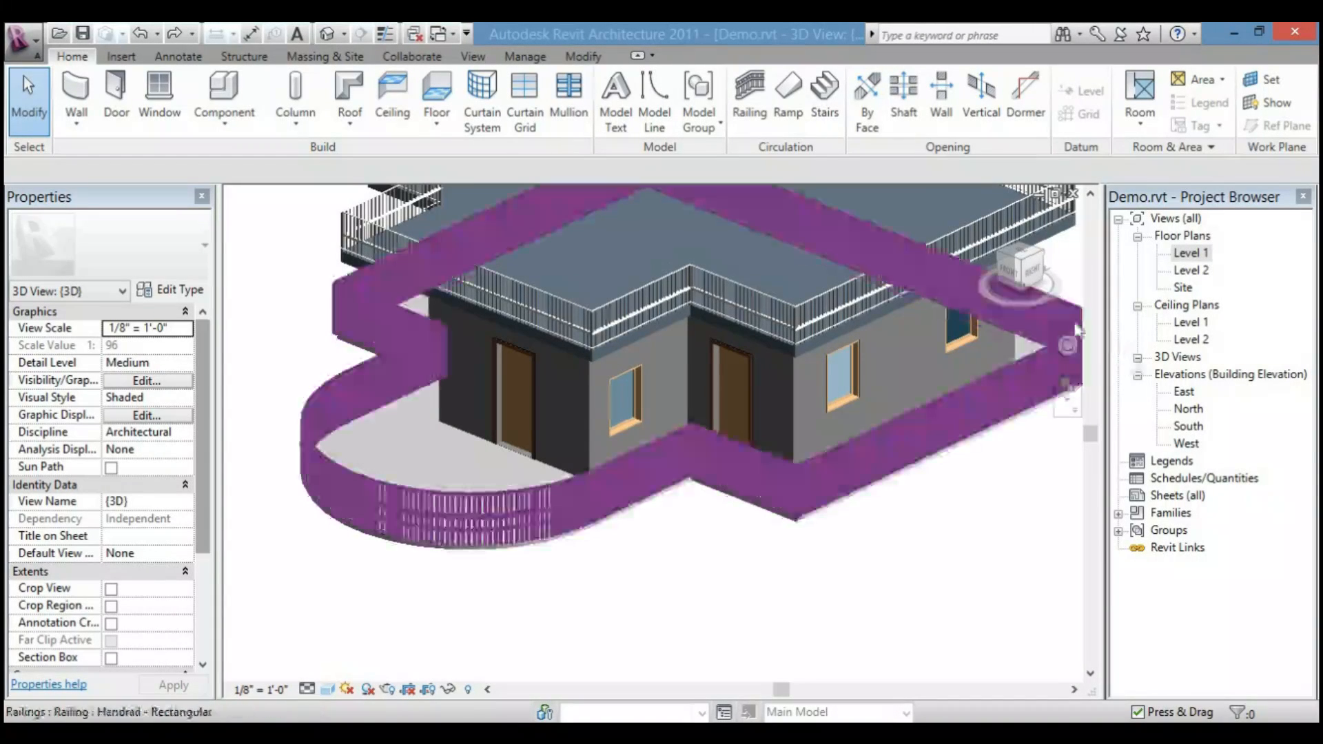
double_click(1190, 253)
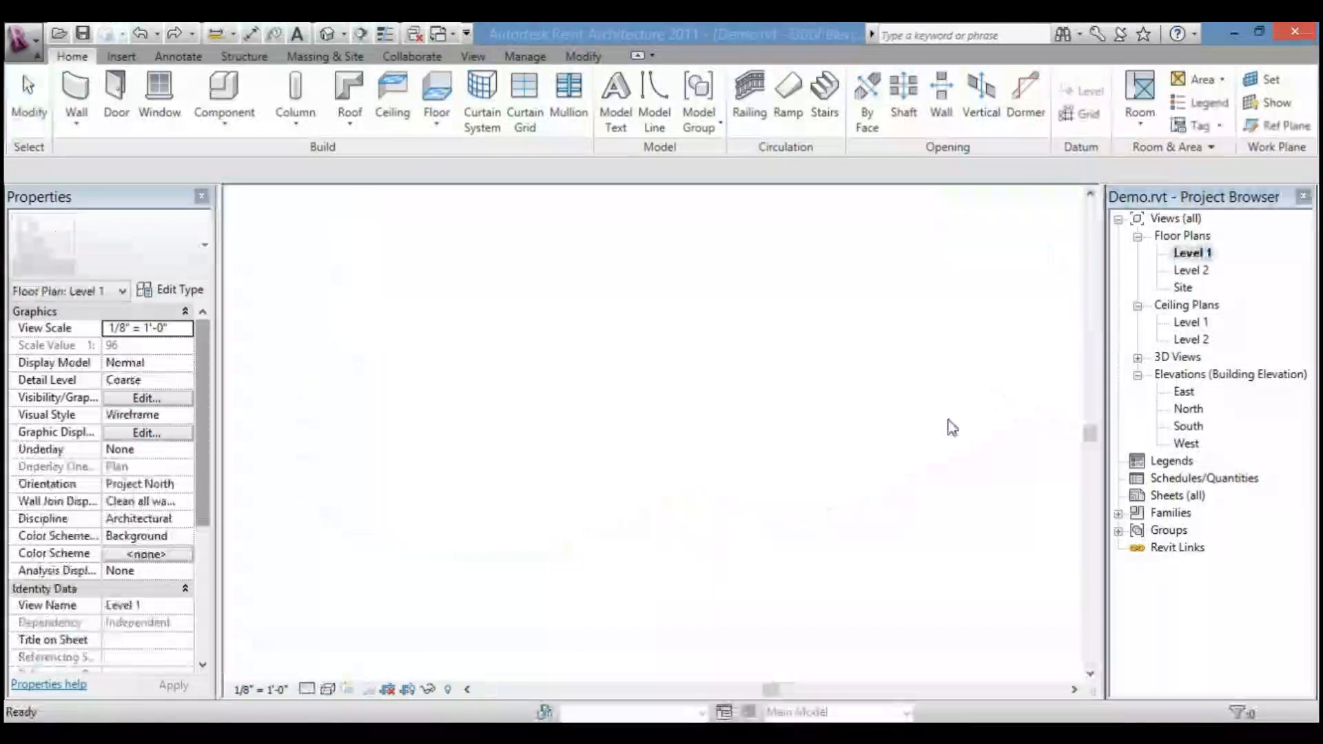
scroll(974, 422, "down", 2)
middle_click_drag(974, 421, 699, 397)
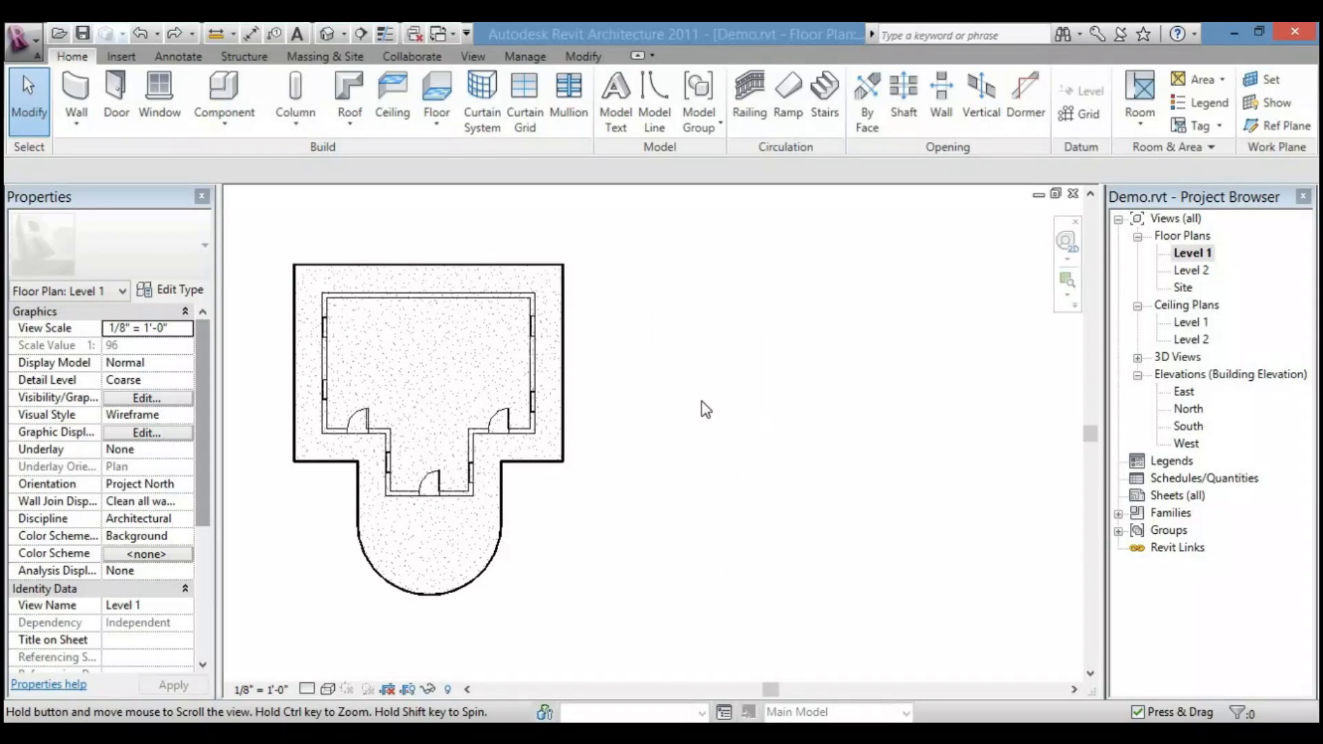
scroll(699, 394, "up", 1)
middle_click_drag(633, 335, 641, 332)
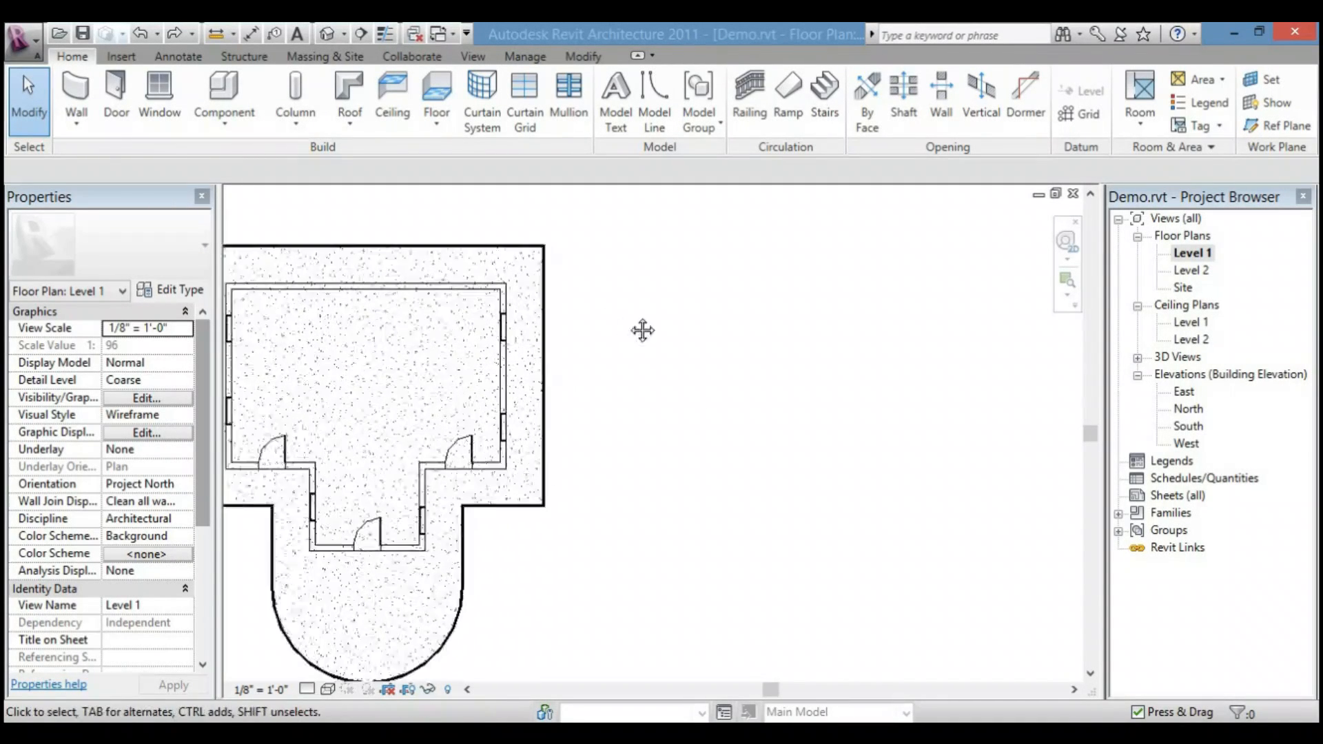
scroll(687, 309, "up", 1)
left_click(829, 102)
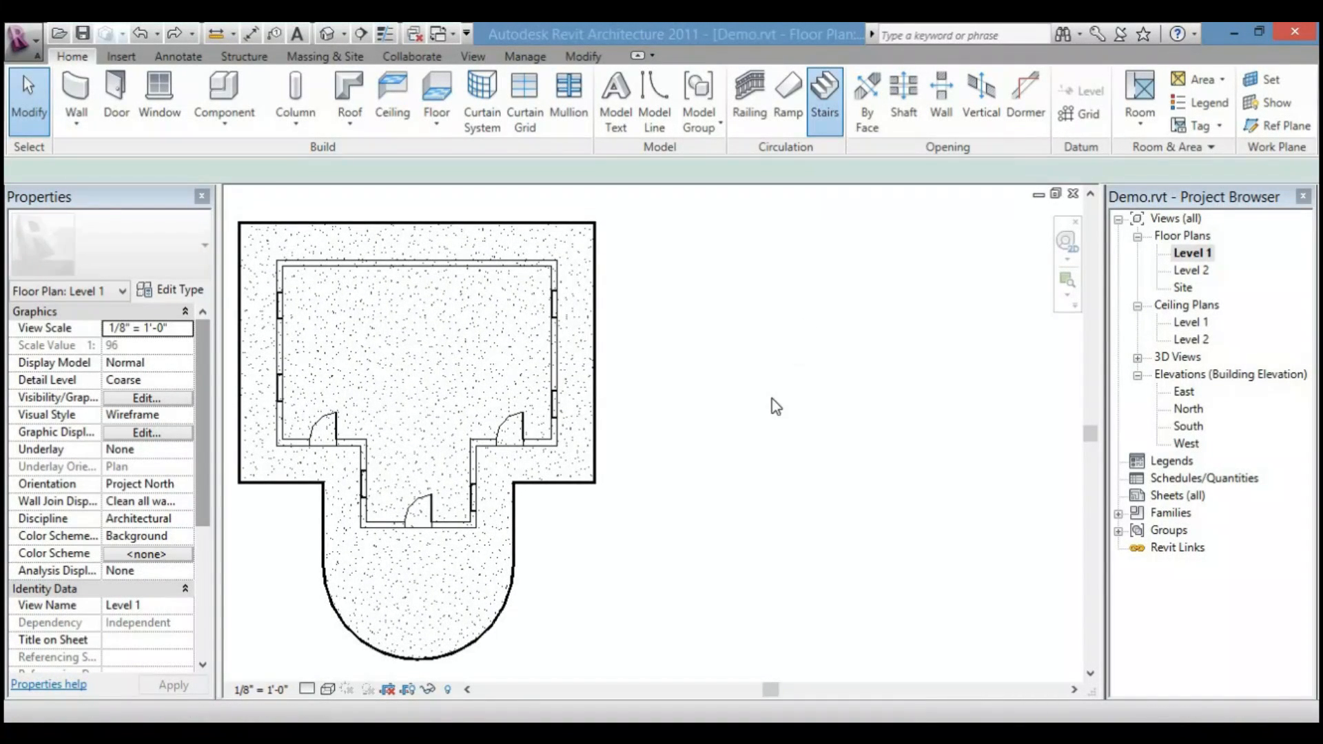
left_click(770, 492)
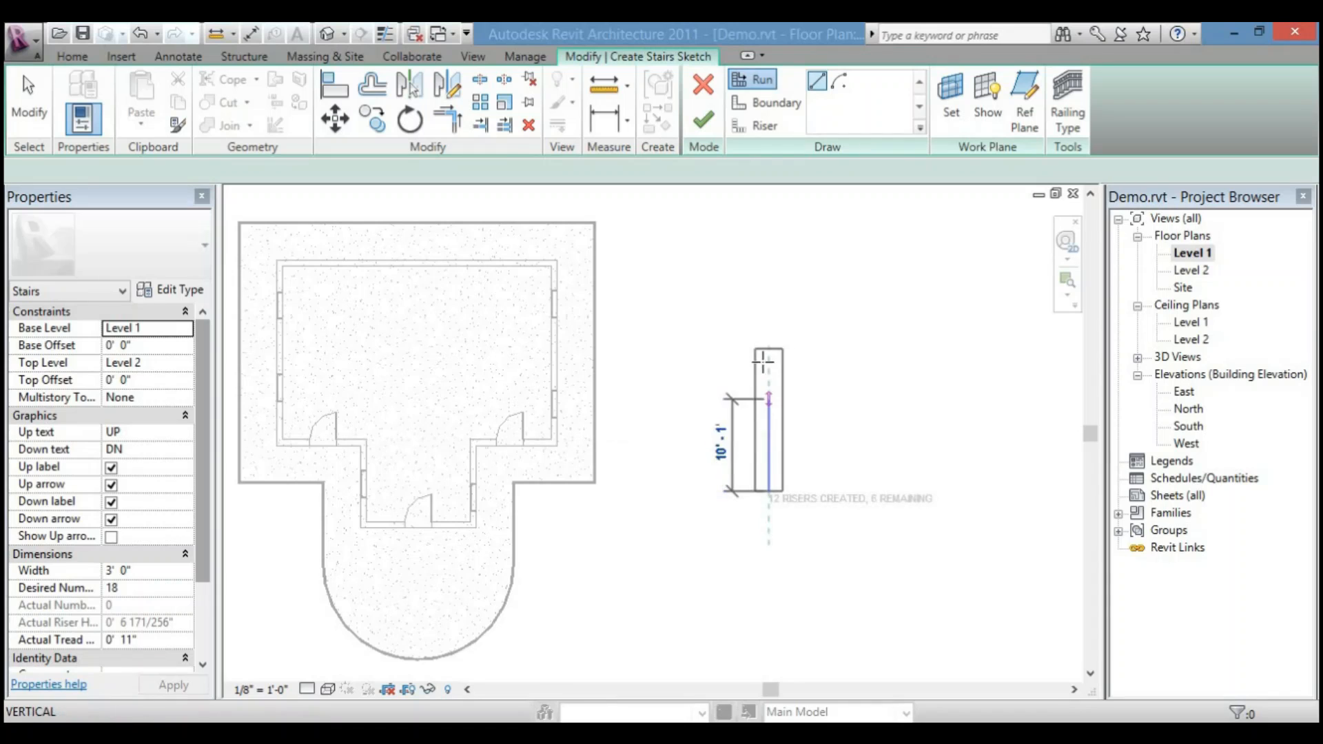
left_click(768, 398)
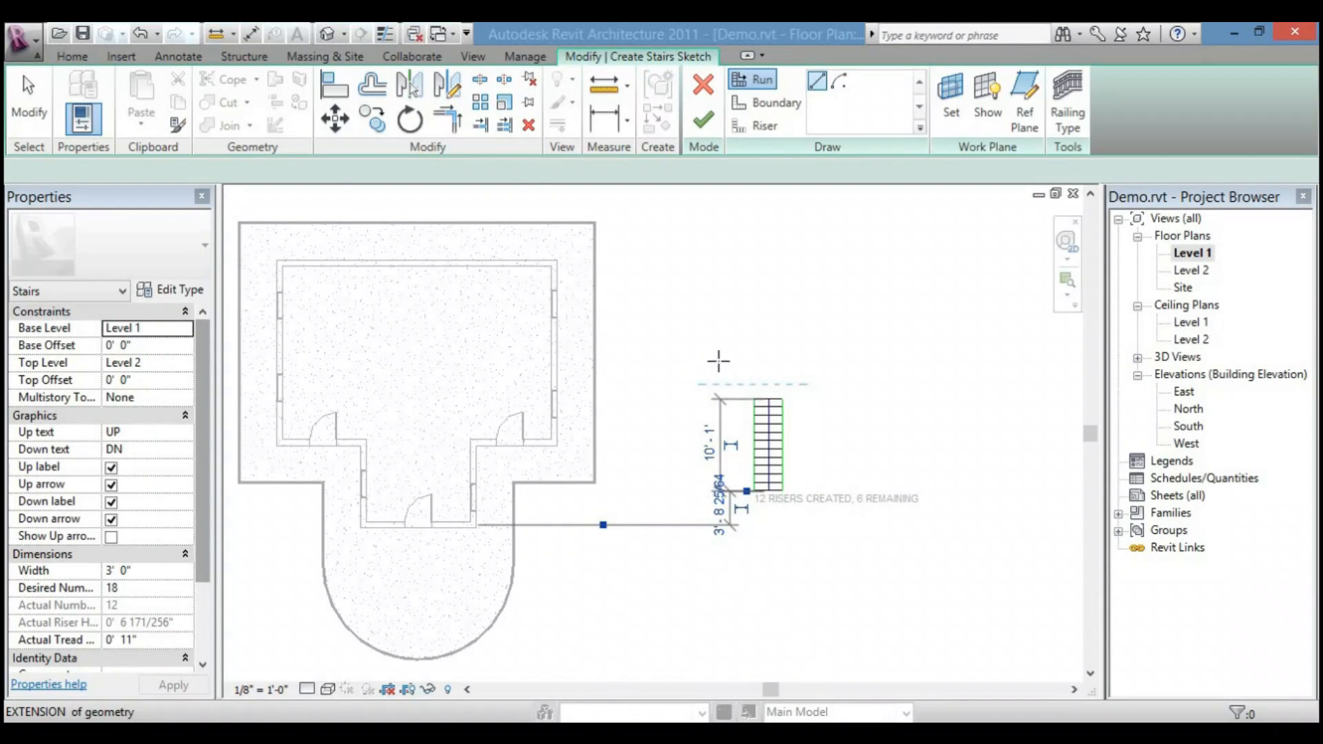
scroll(718, 360, "up", 2)
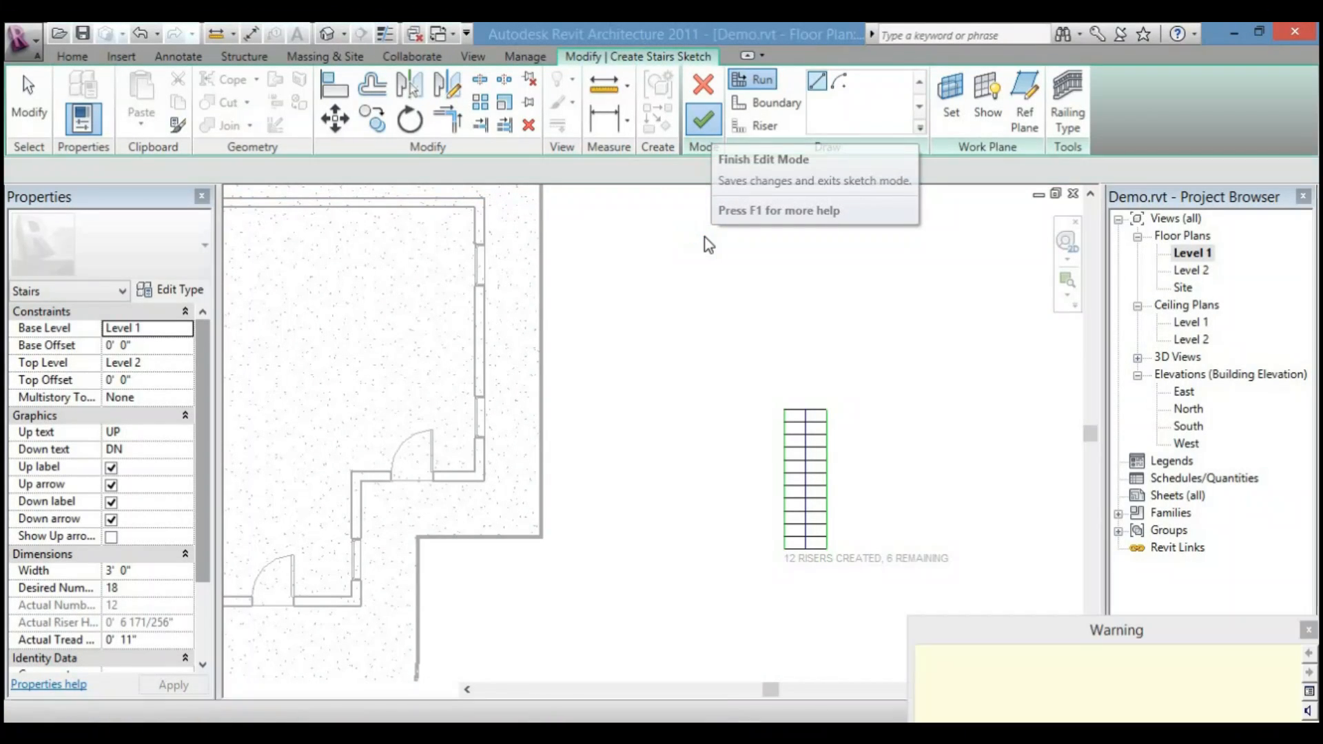
left_click(908, 406)
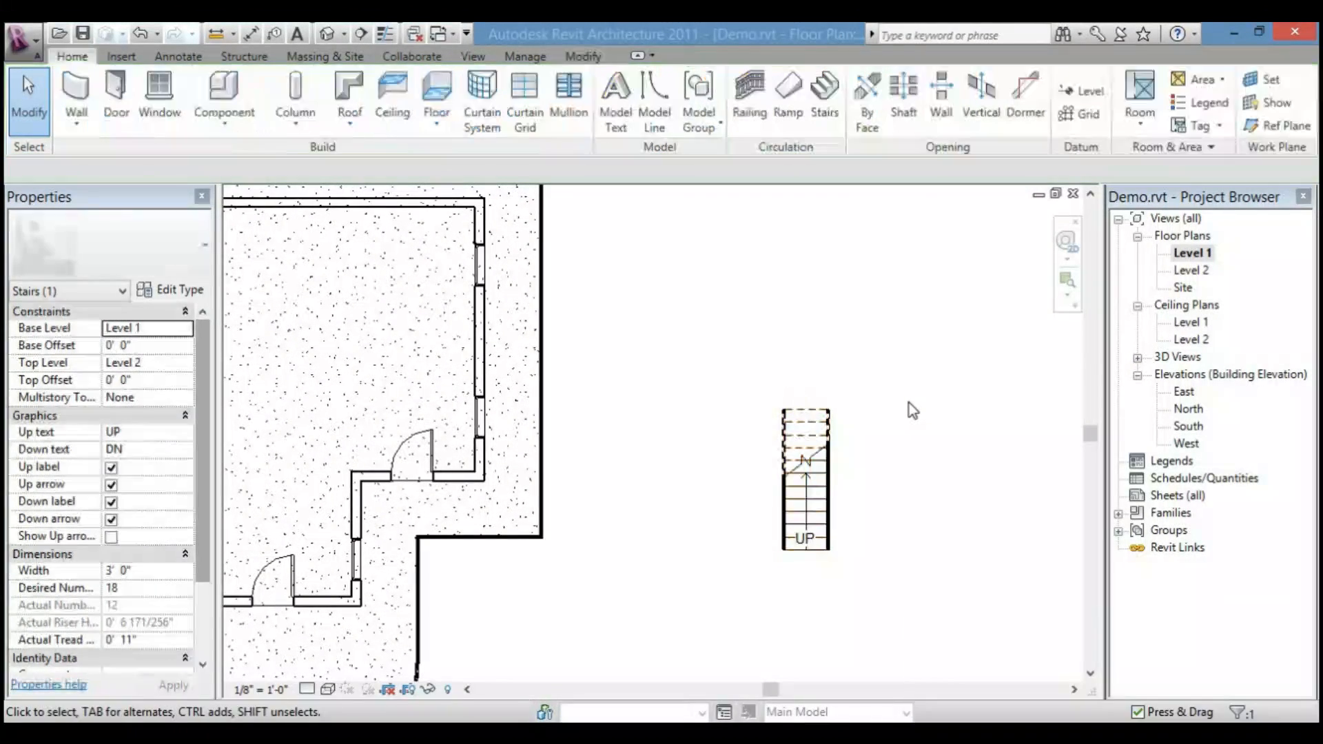
- In the 3D view, select the railings on both sides of the new stair and delete them
left_click(321, 34)
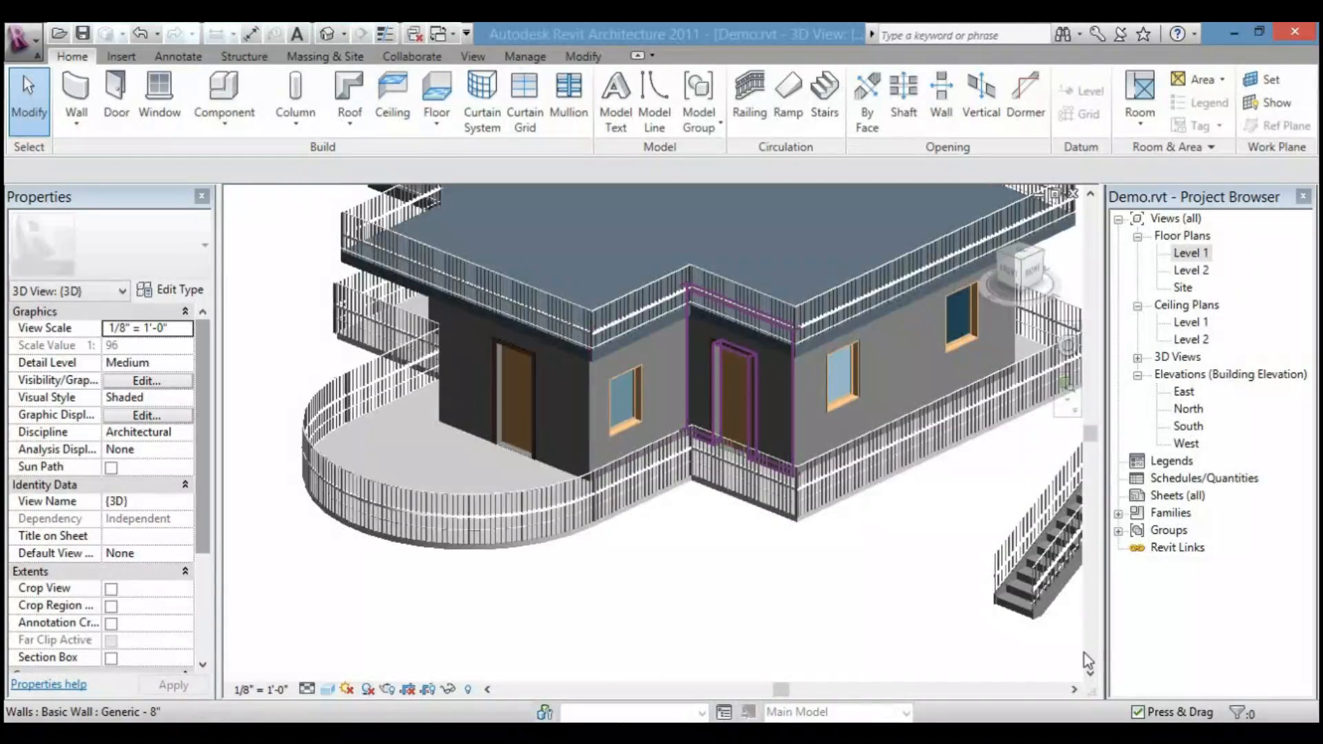
middle_click_drag(1019, 585, 832, 413)
scroll(832, 414, "up", 5)
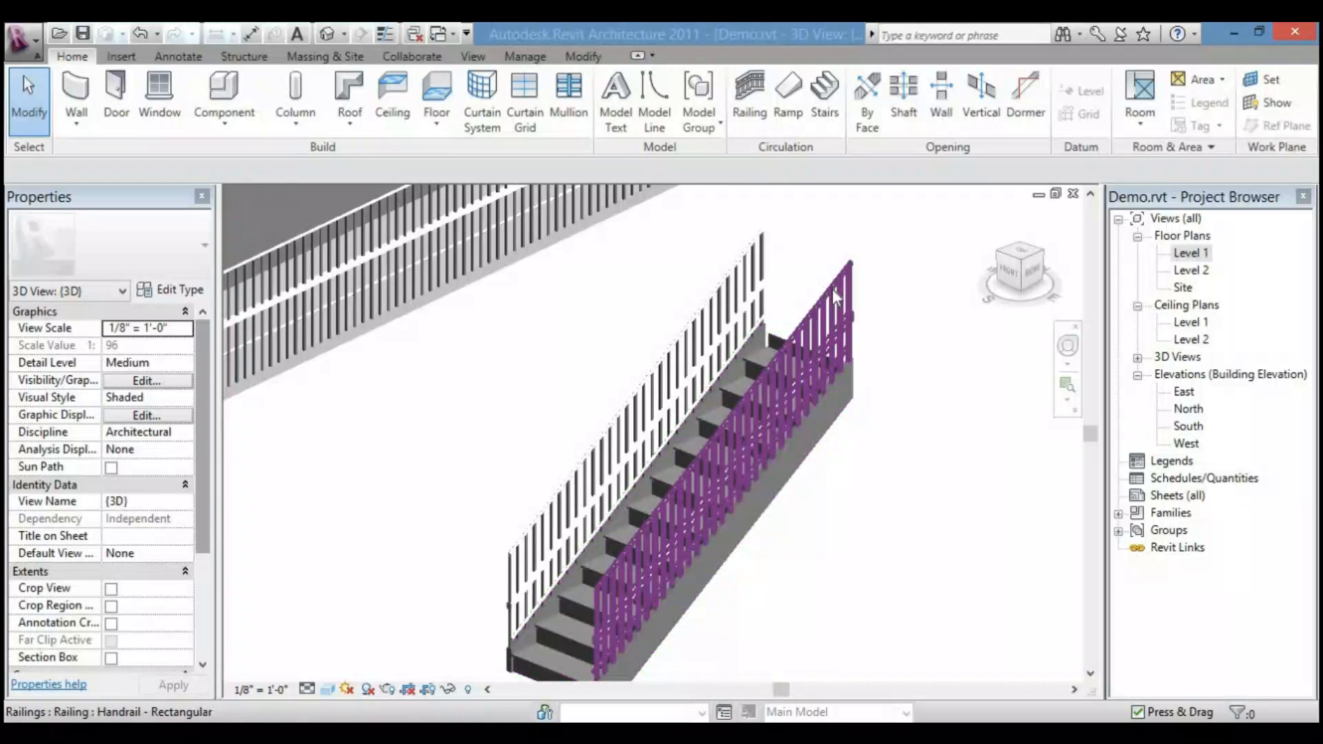
left_click(820, 297)
left_click(759, 264, "ctrl")
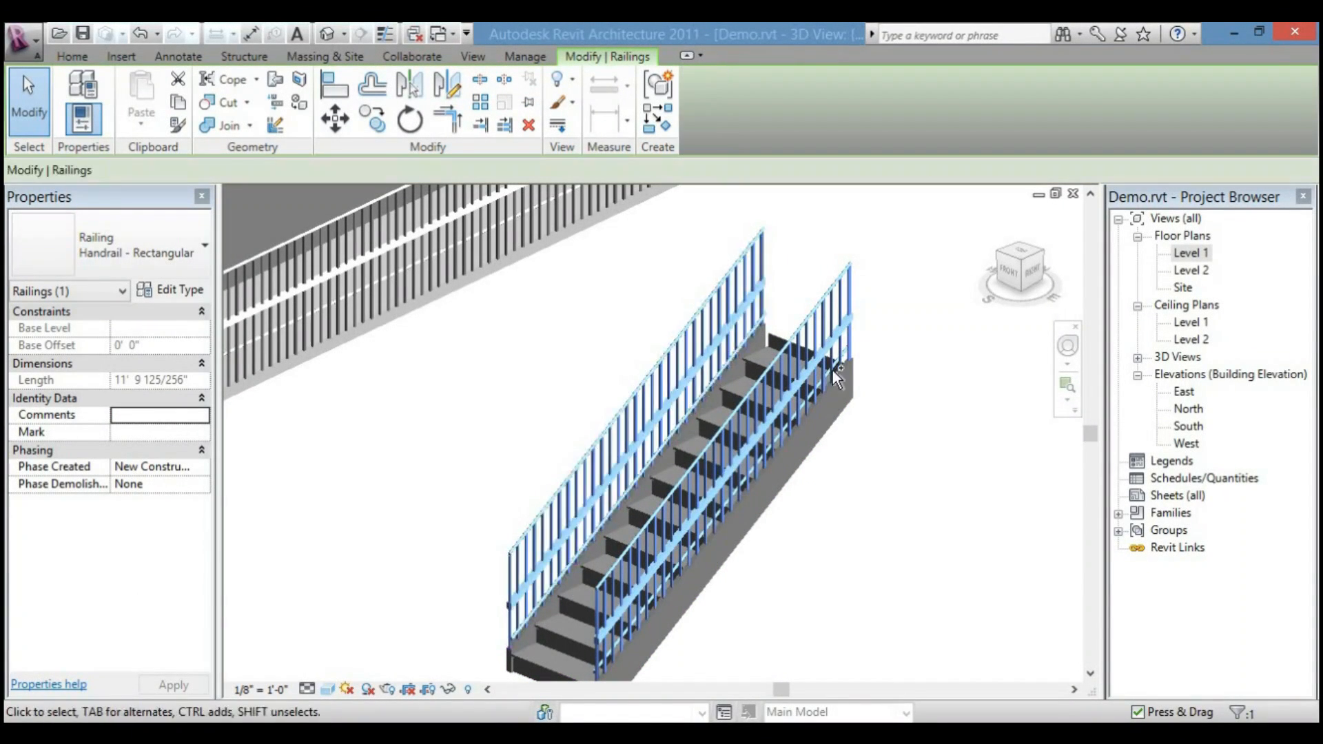
left_click(529, 125)
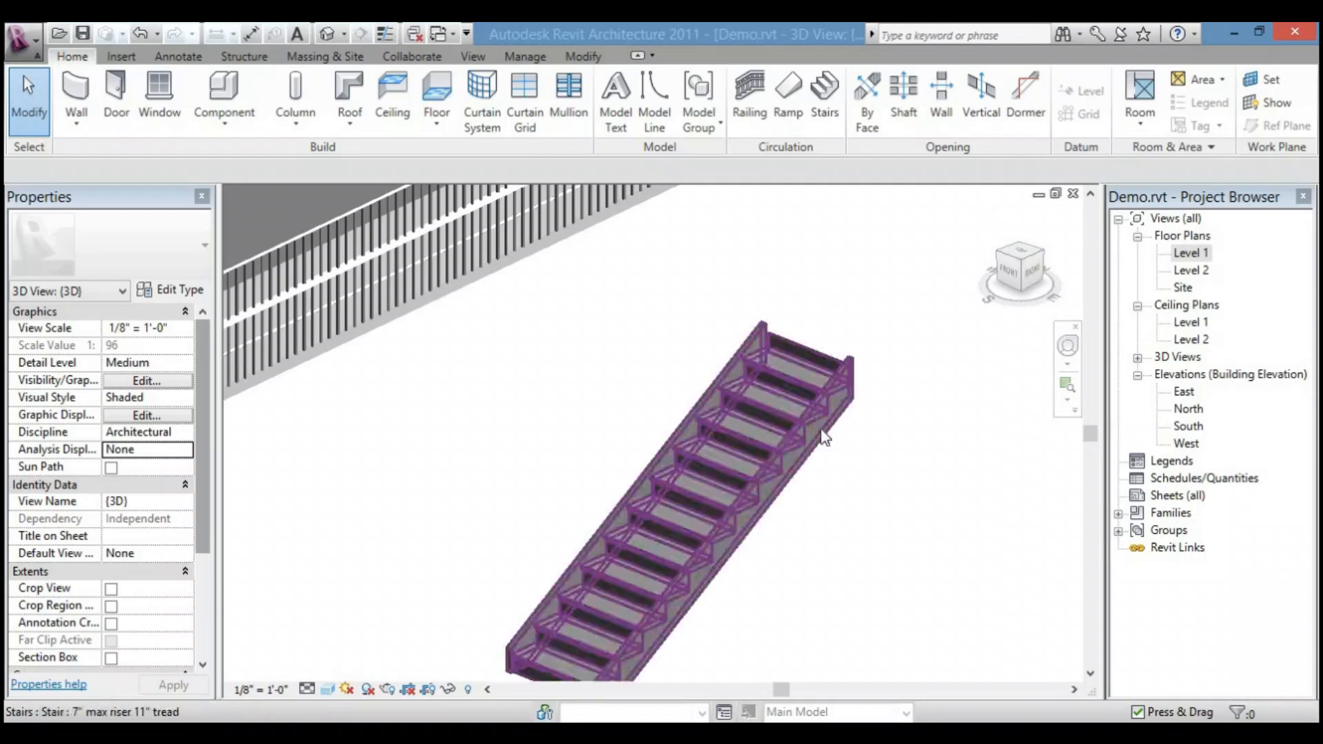
middle_click_drag(824, 434, 732, 372)
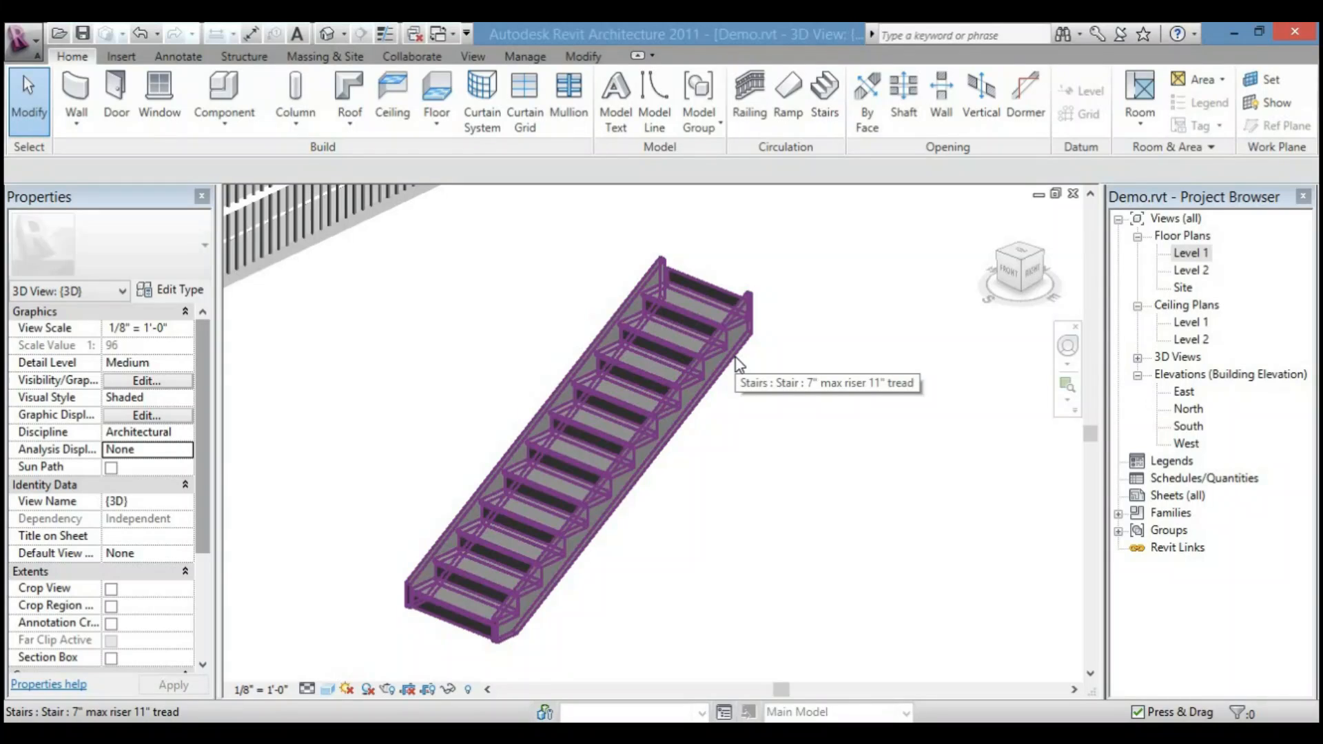
- In the Level 1 floor plan, sketch a 10'-1" railing path along the stair's west edge without assigning a host and finish it
double_click(1184, 254)
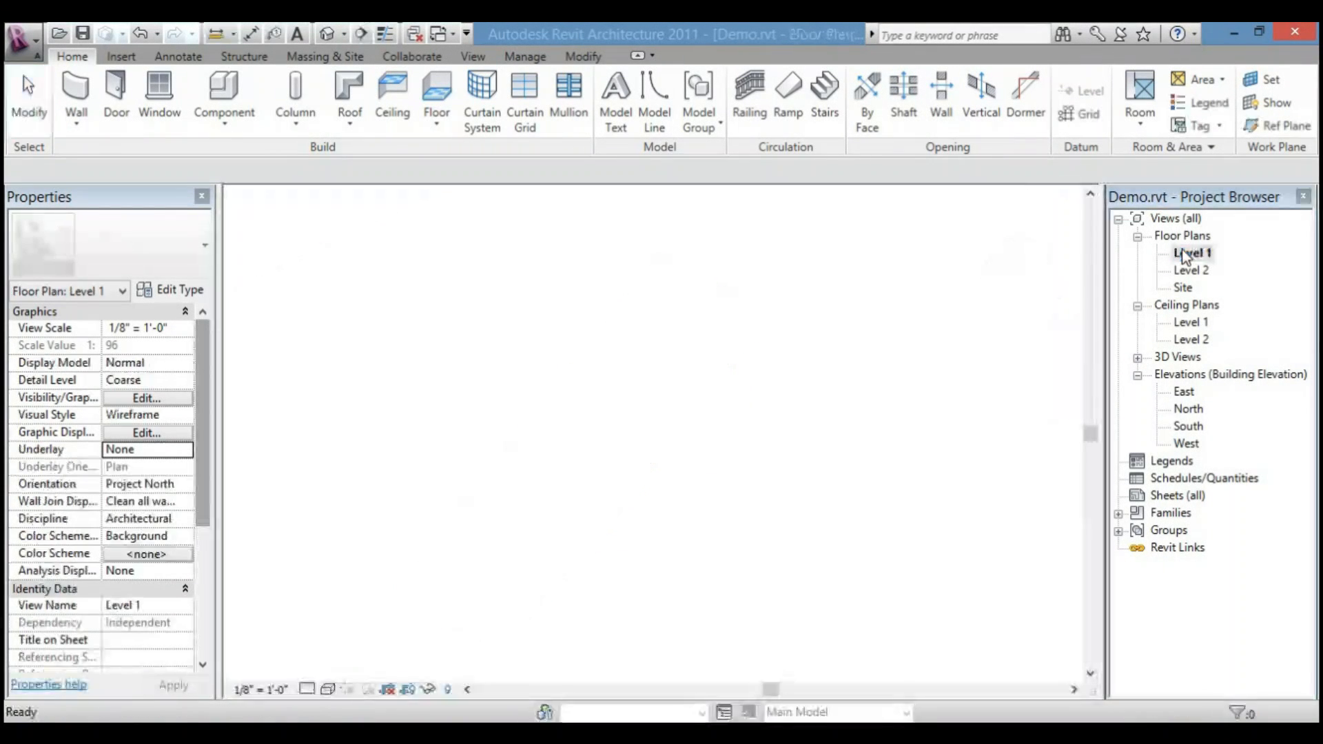
scroll(803, 510, "up", 3)
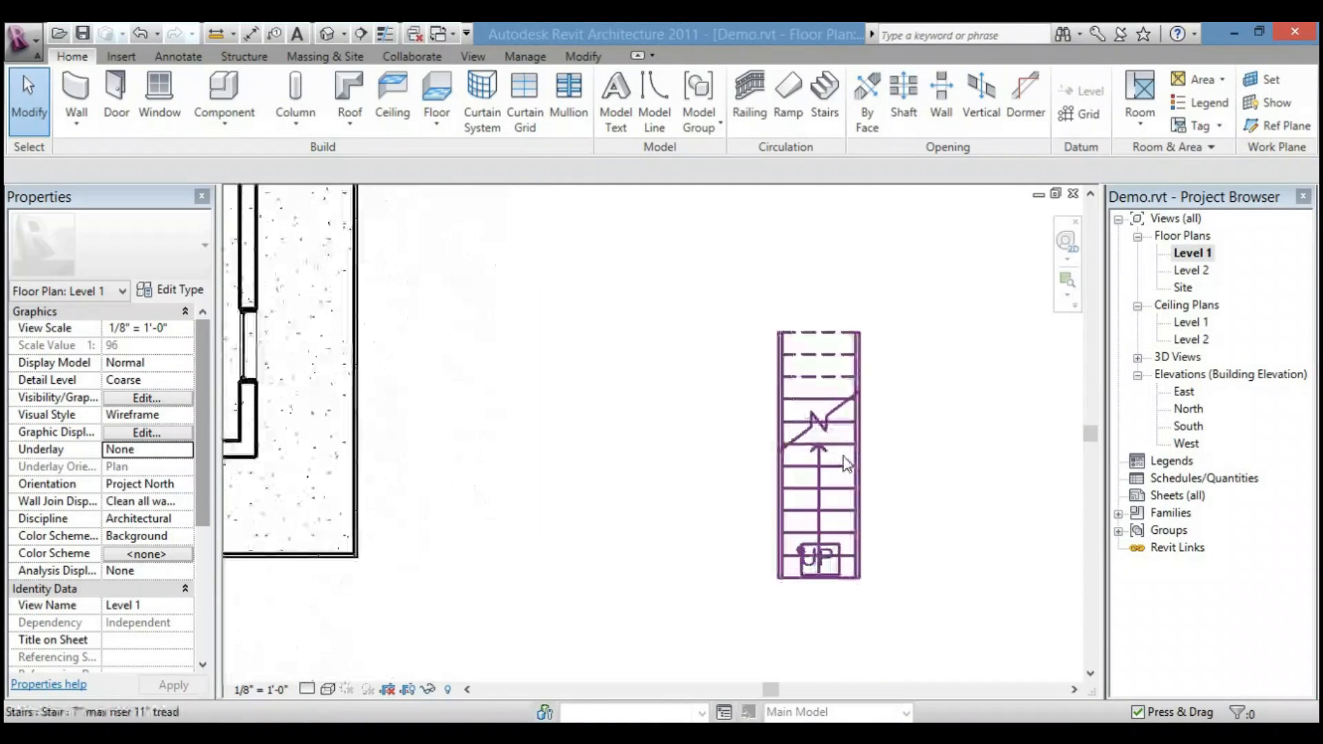
middle_click_drag(857, 467, 798, 393)
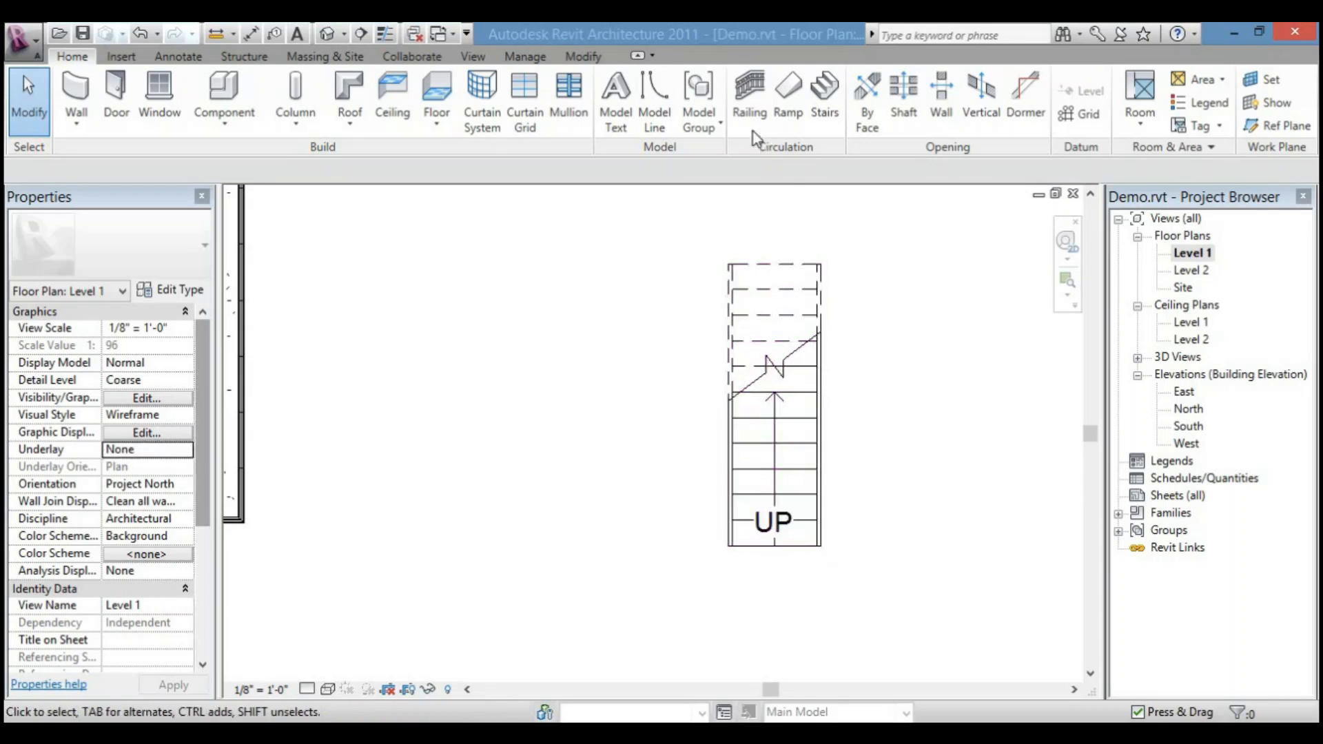
left_click(750, 103)
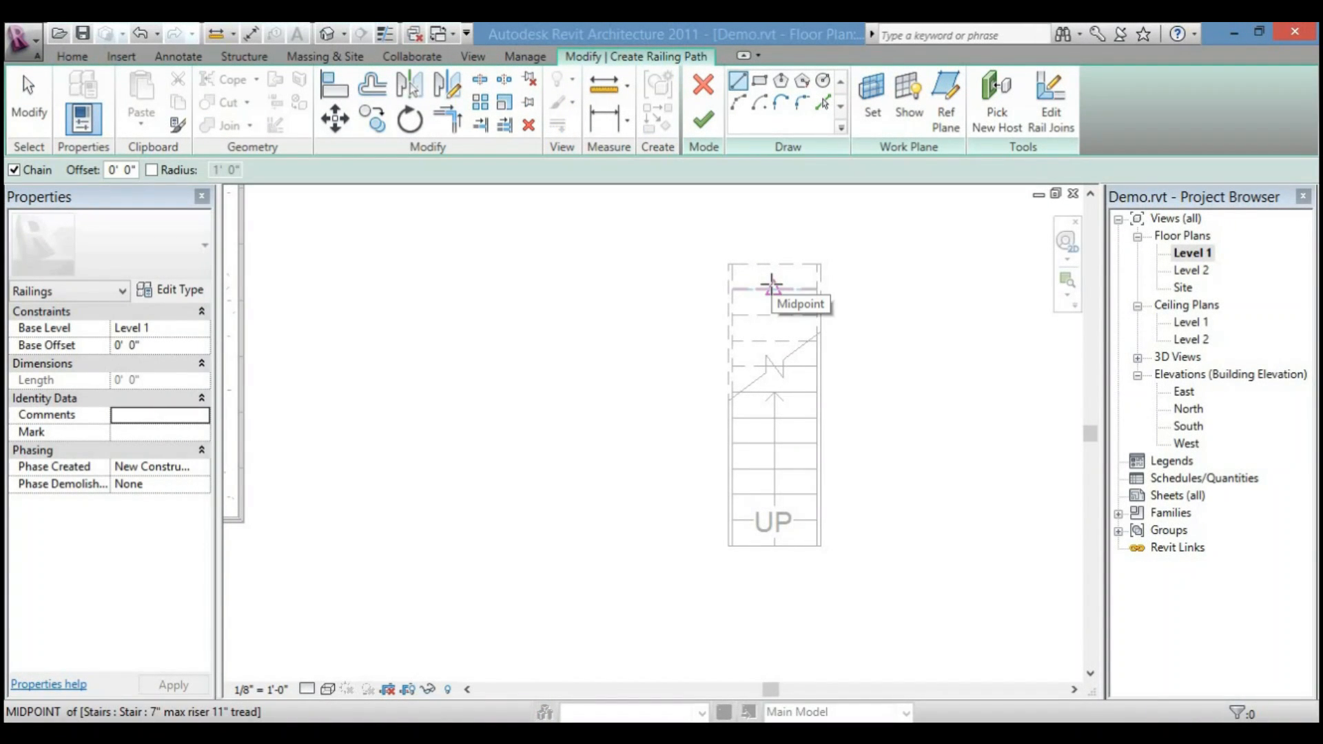
scroll(745, 565, "up", 2)
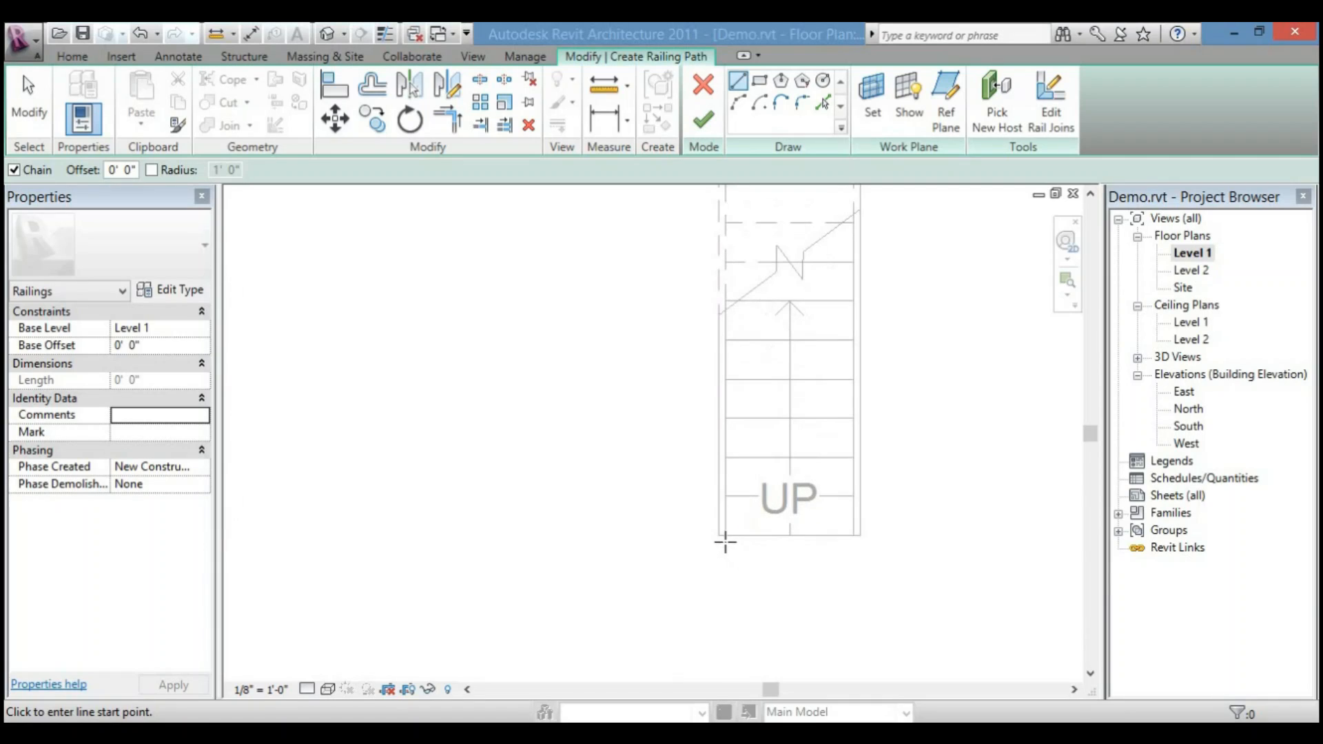
left_click(726, 535)
middle_click_drag(765, 283, 739, 503)
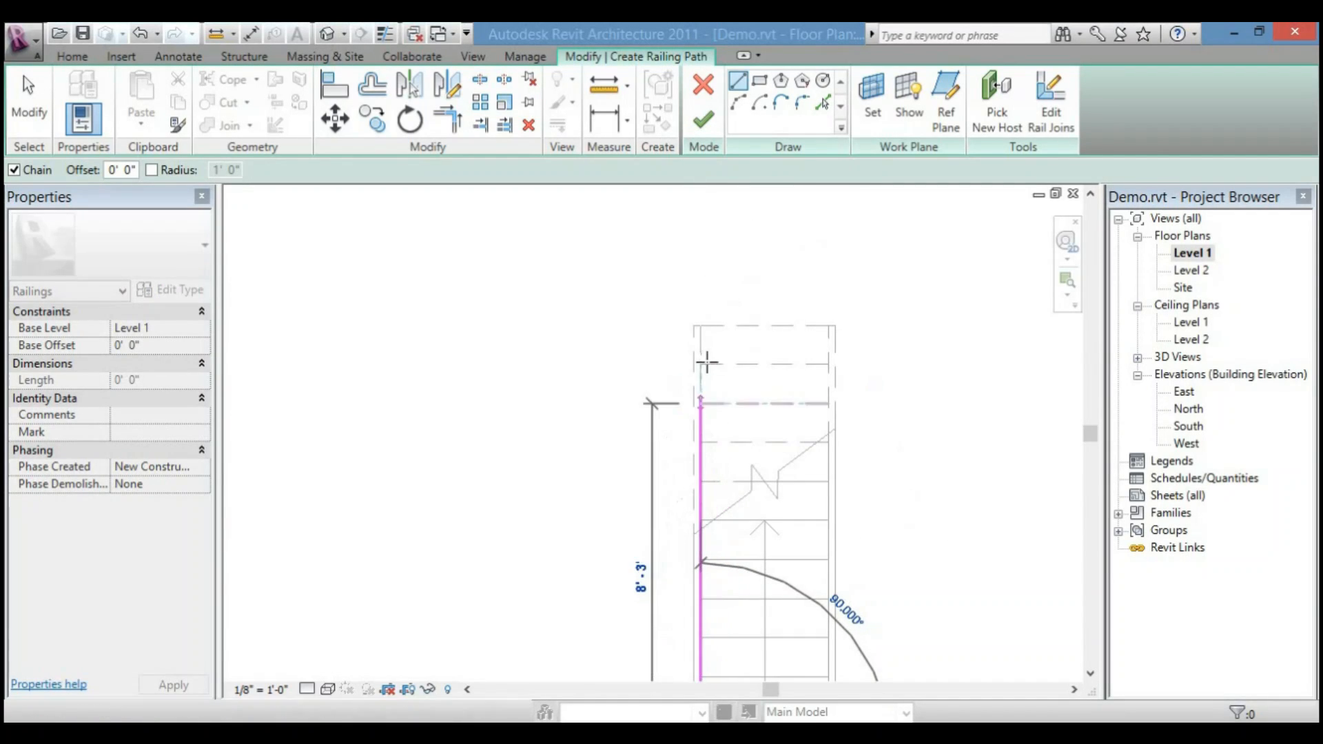
left_click(701, 326)
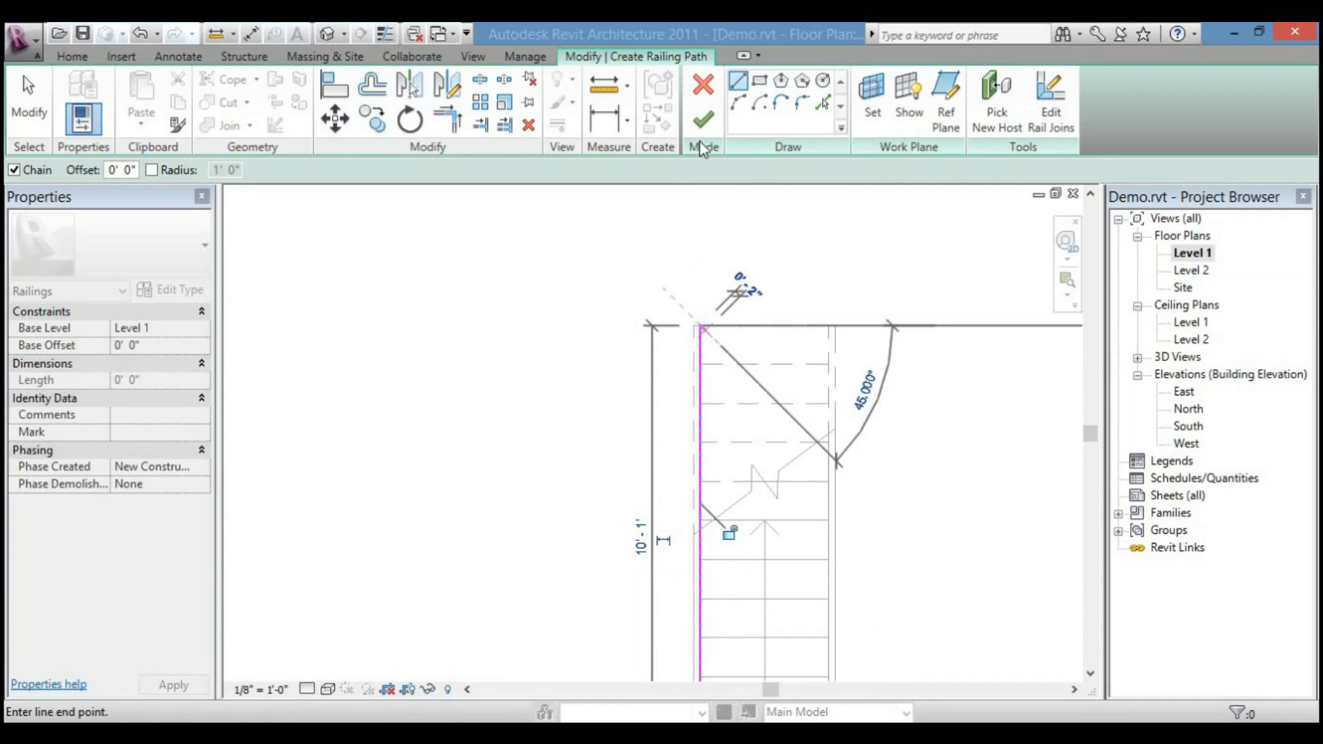
left_click(703, 119)
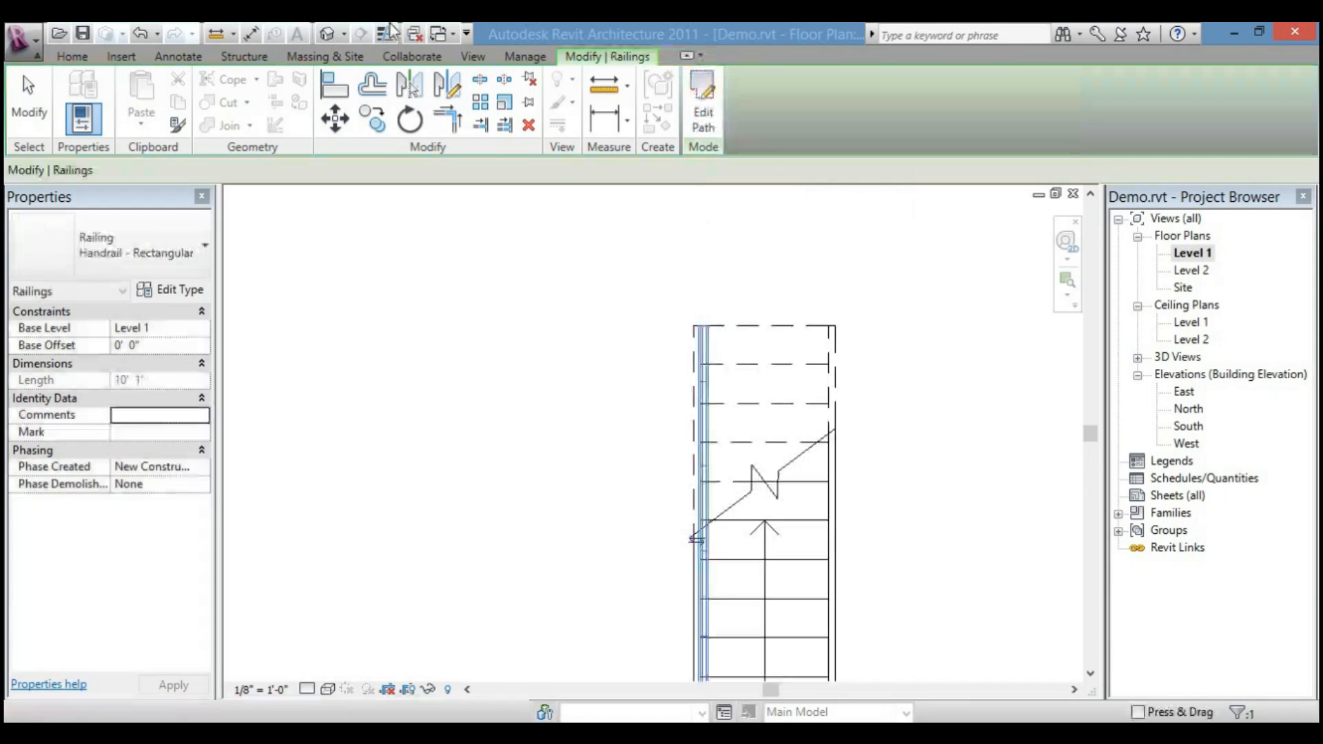
- Inspect the unhosted railing's position against the stair in 3D from several sides and delete it
left_click(328, 34)
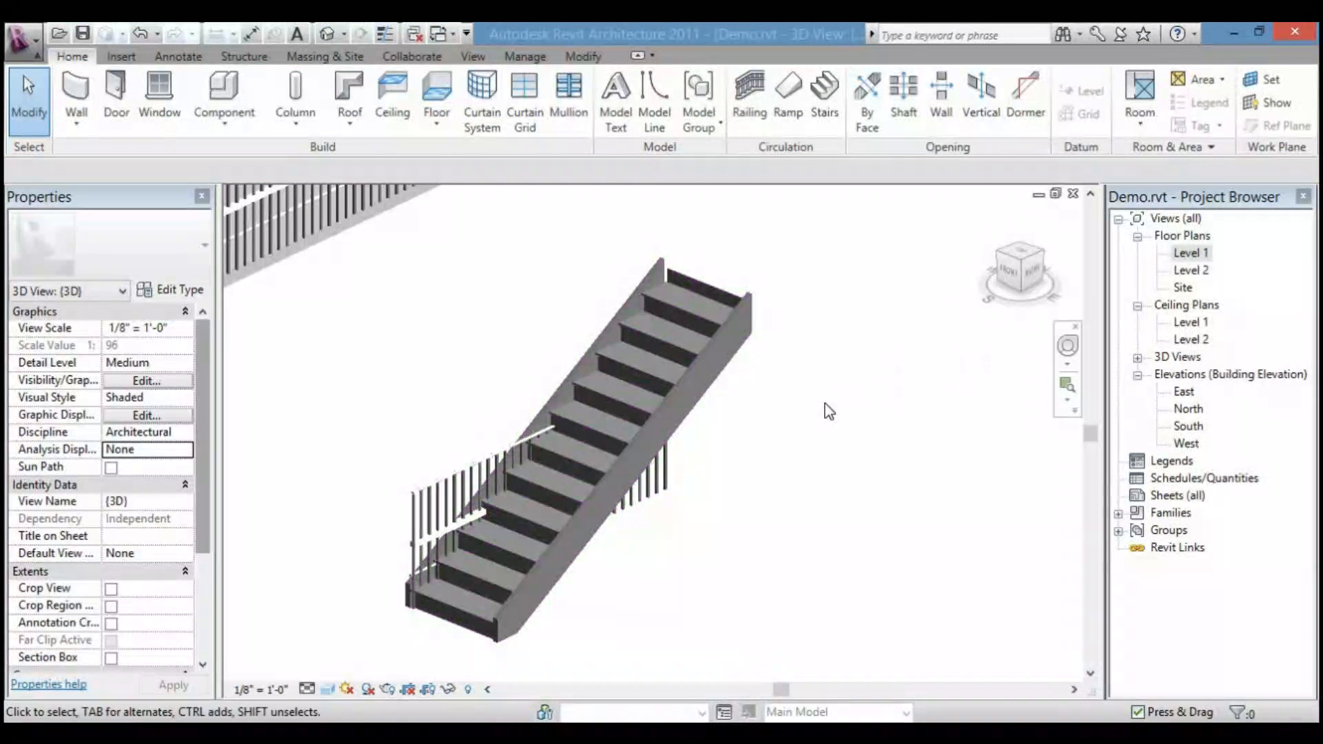
left_click(1023, 258)
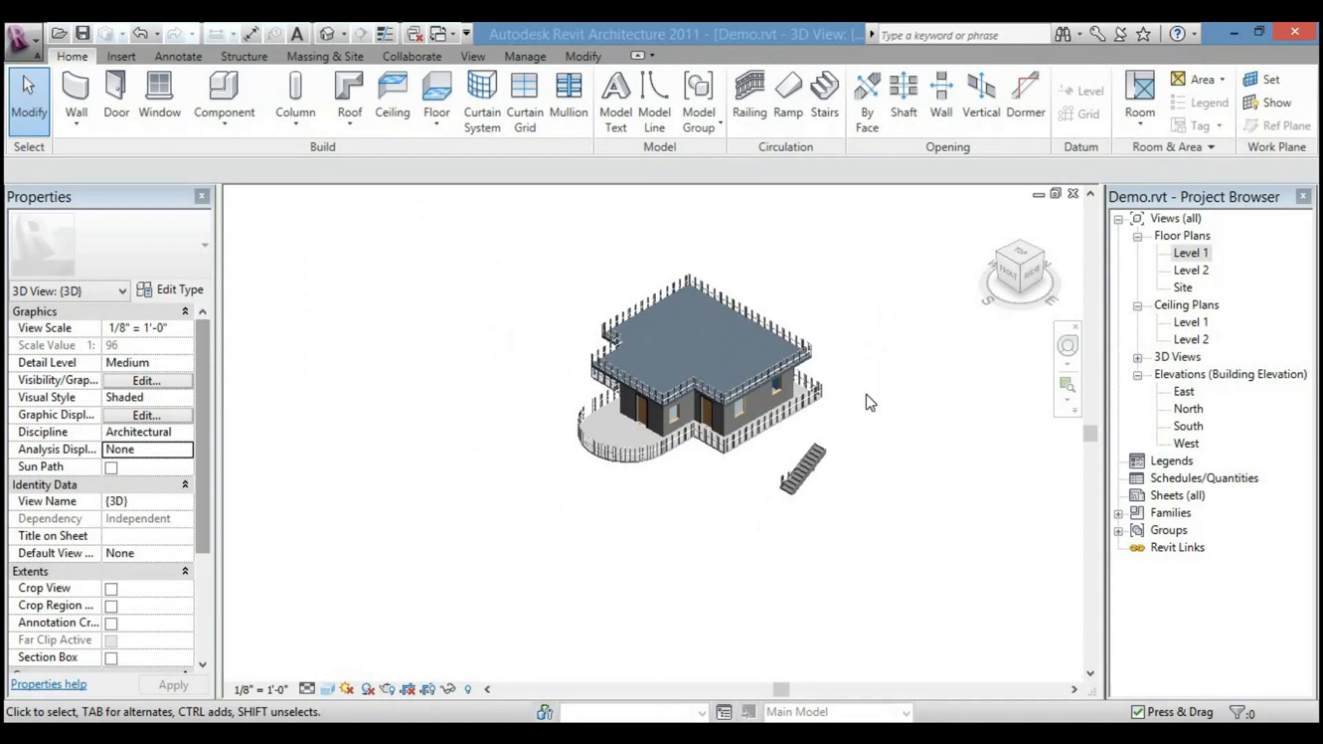
middle_click_drag(756, 535, 988, 447, "shift")
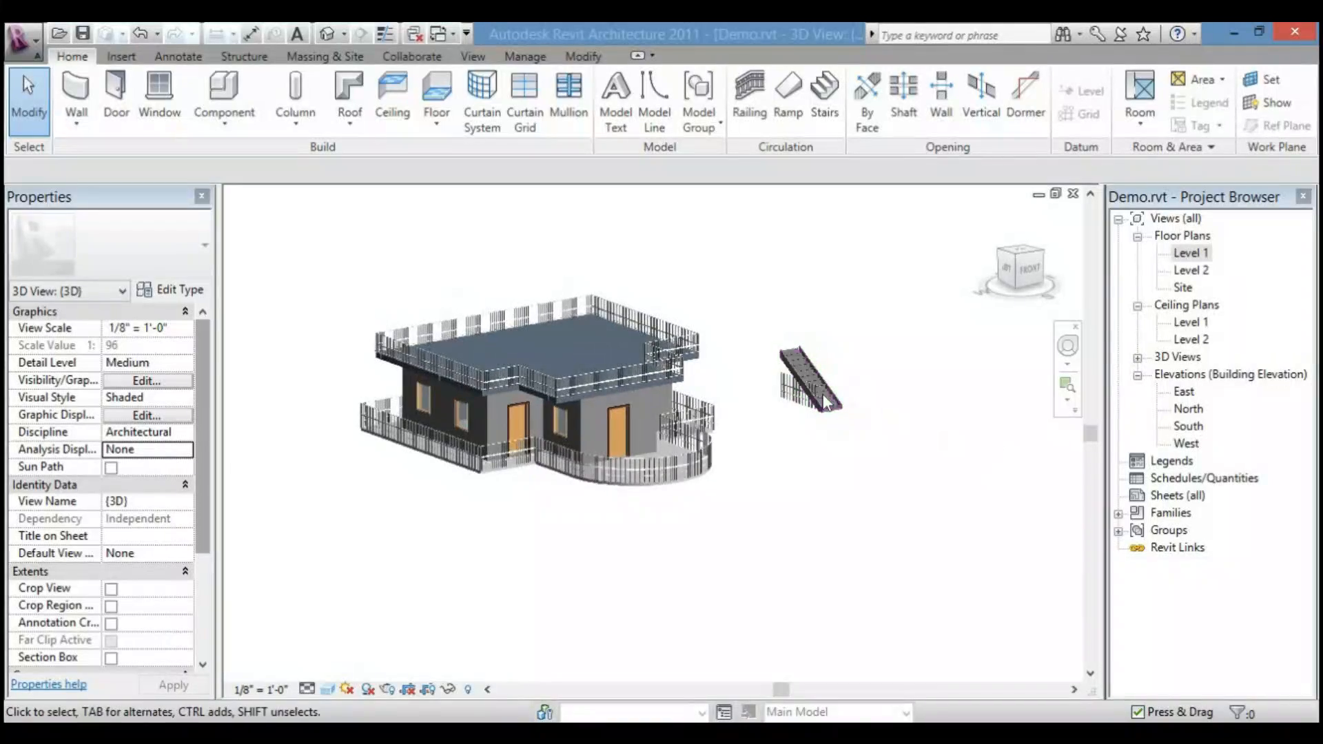
scroll(821, 395, "up", 5)
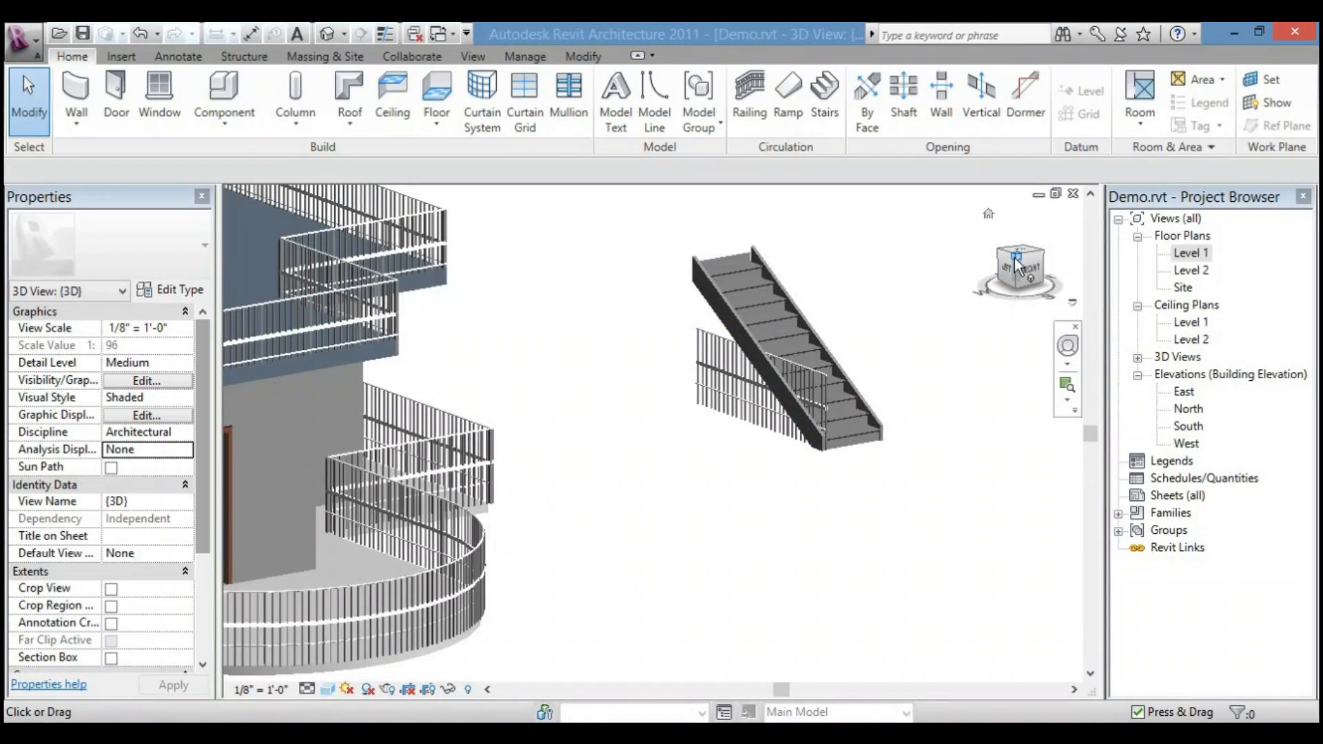
left_click(1017, 264)
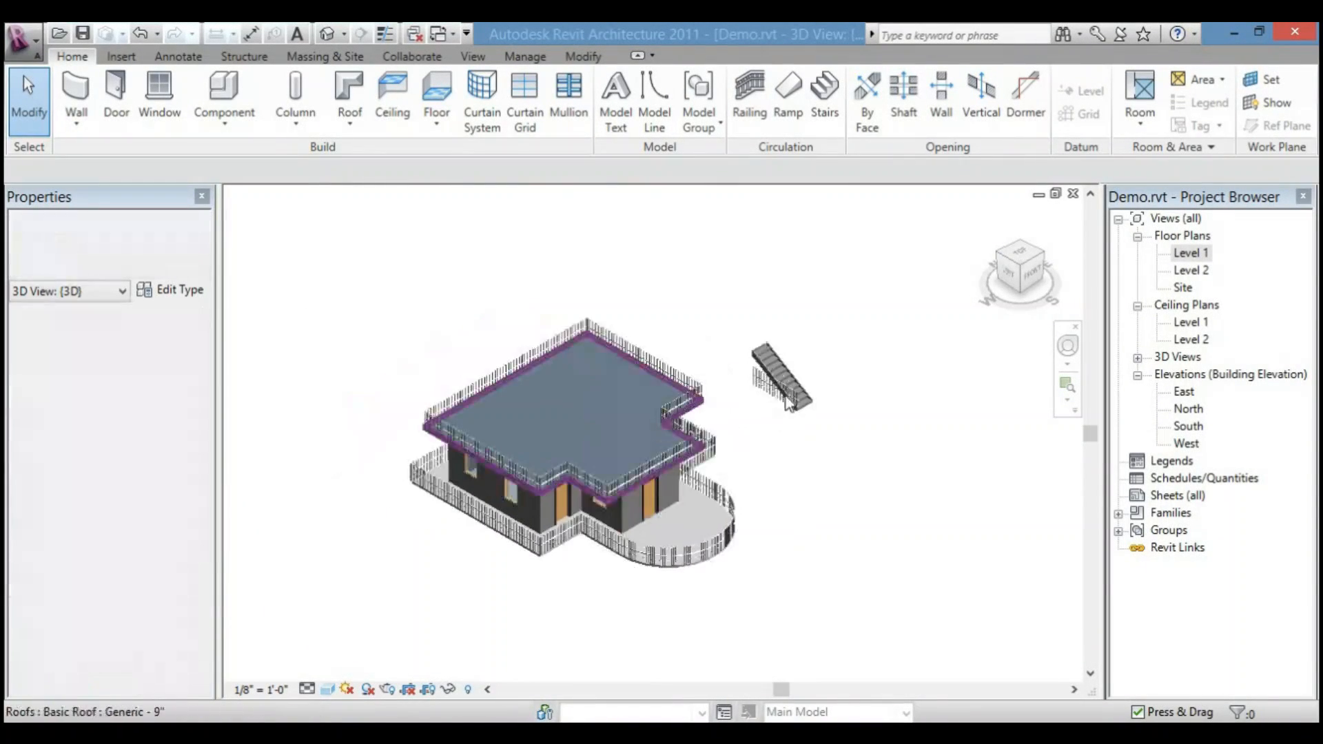
scroll(788, 403, "up", 6)
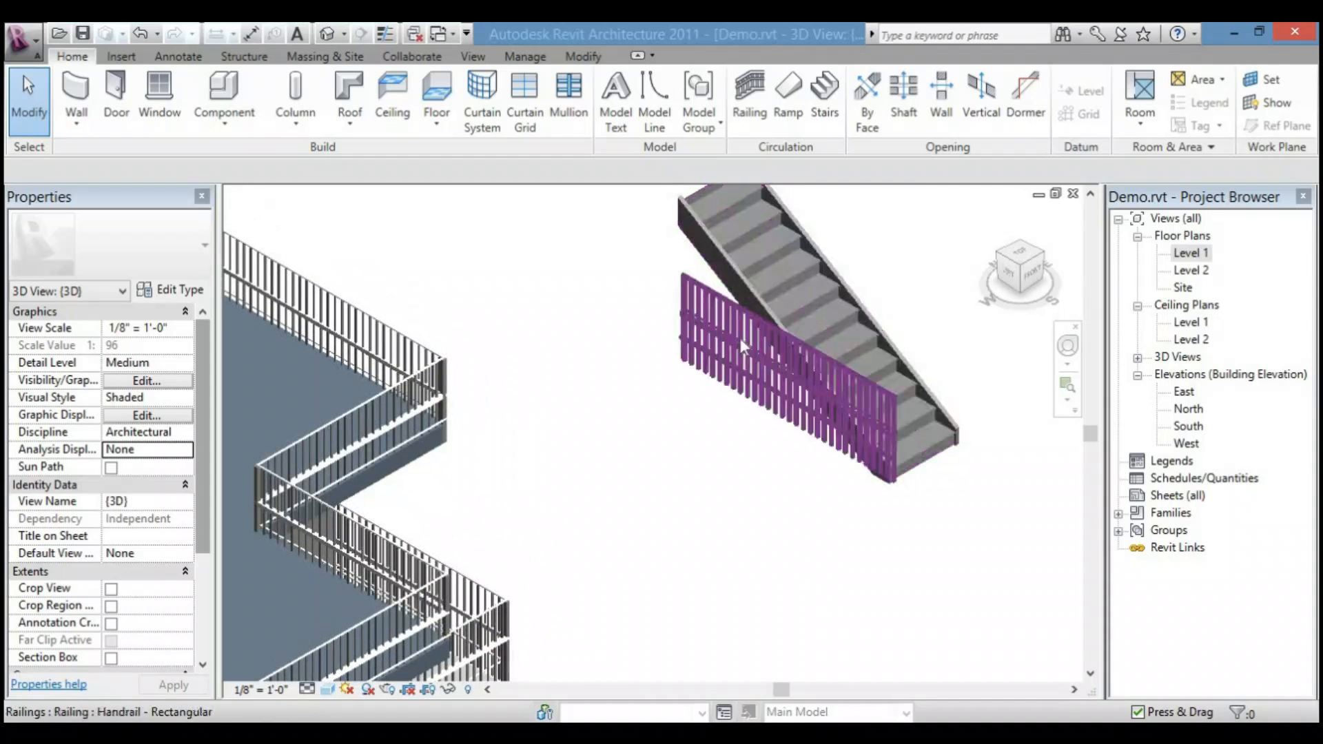
left_click(736, 335)
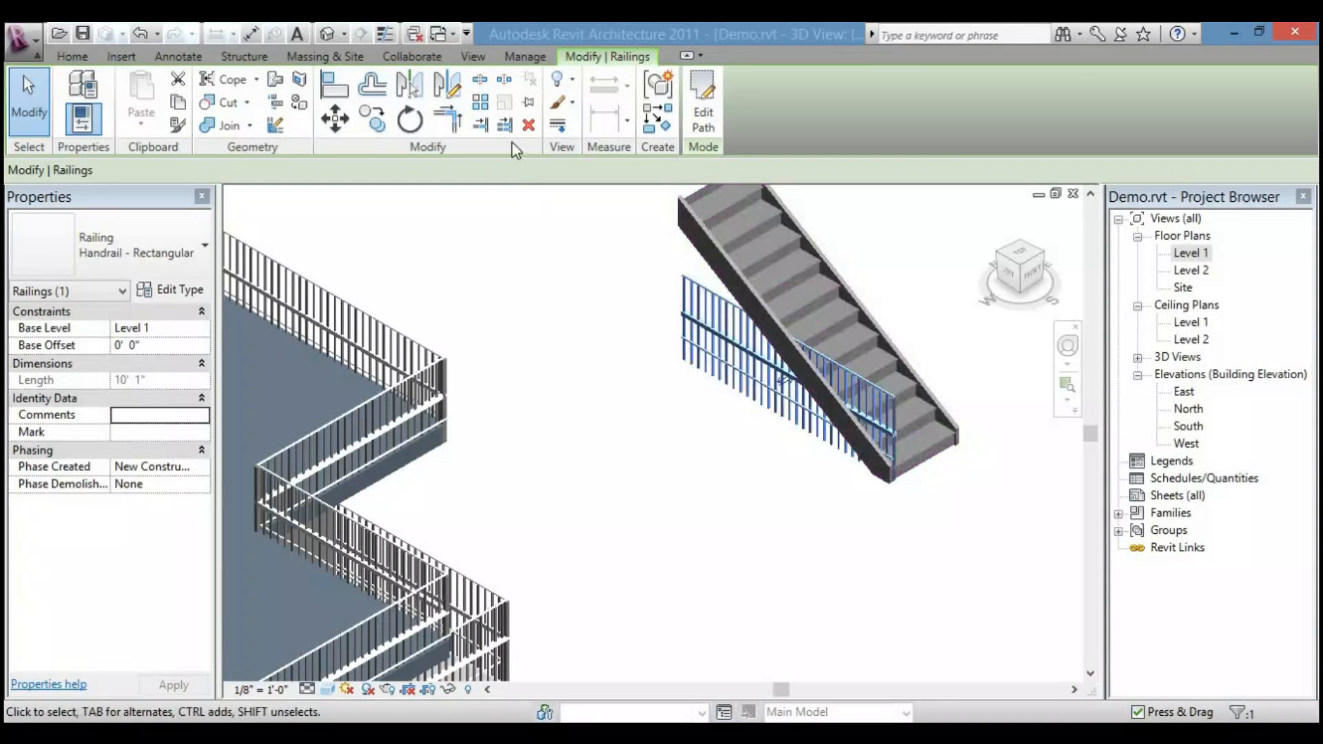
left_click(527, 126)
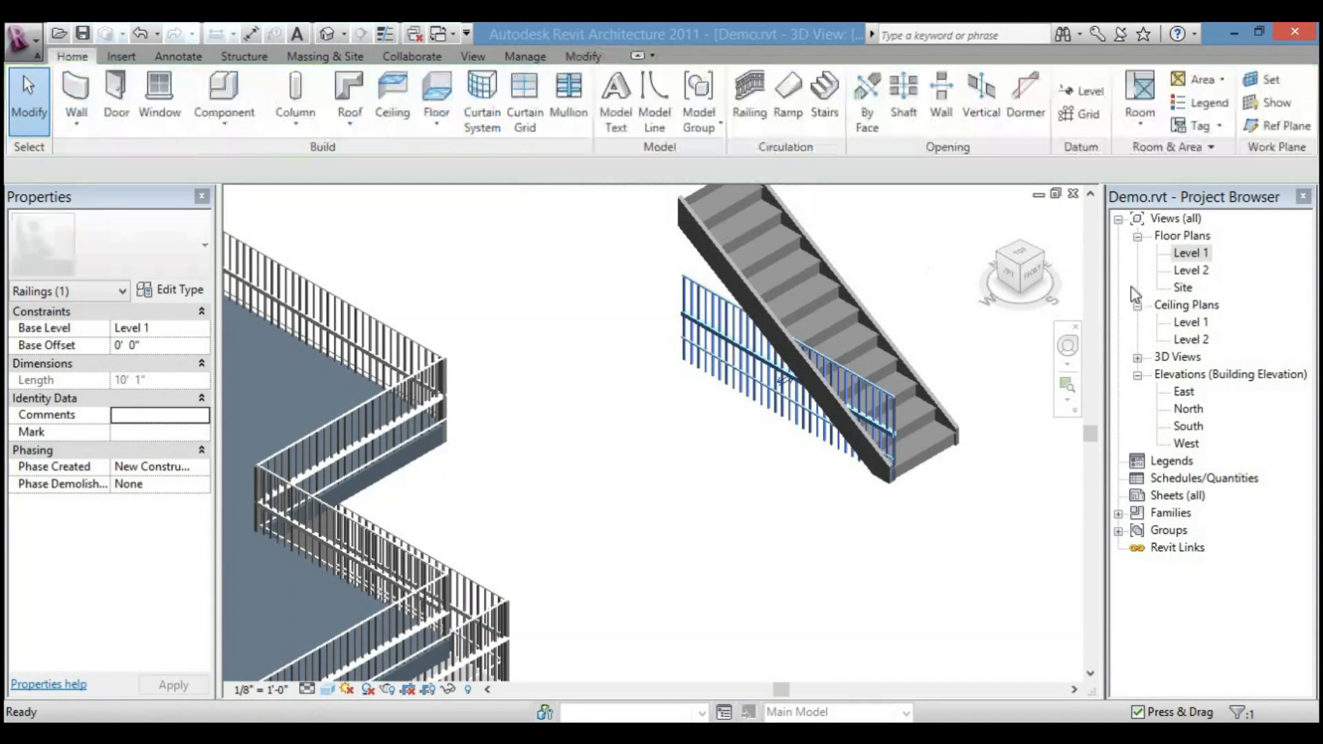
- Start a new railing path in the Level 1 floor plan and pick the stair as its host
double_click(1189, 255)
scroll(715, 518, "down", 5)
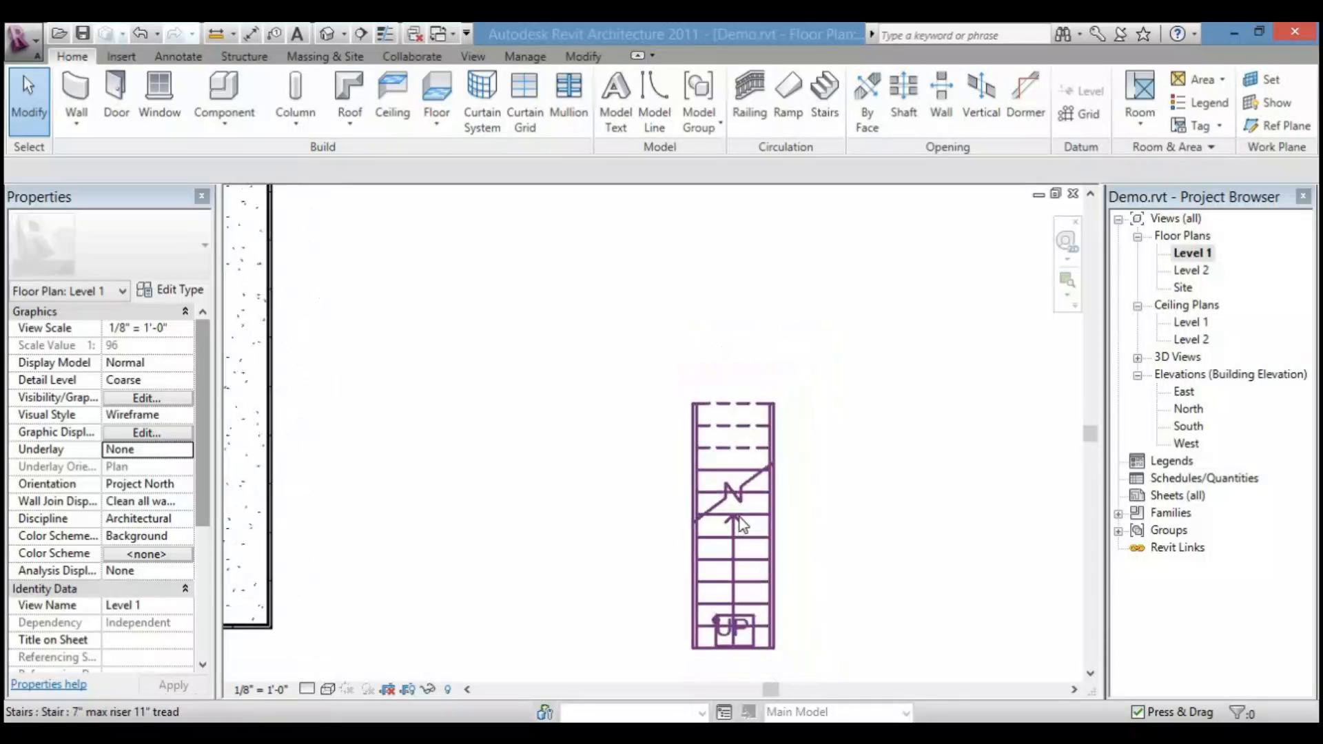
left_click(749, 90)
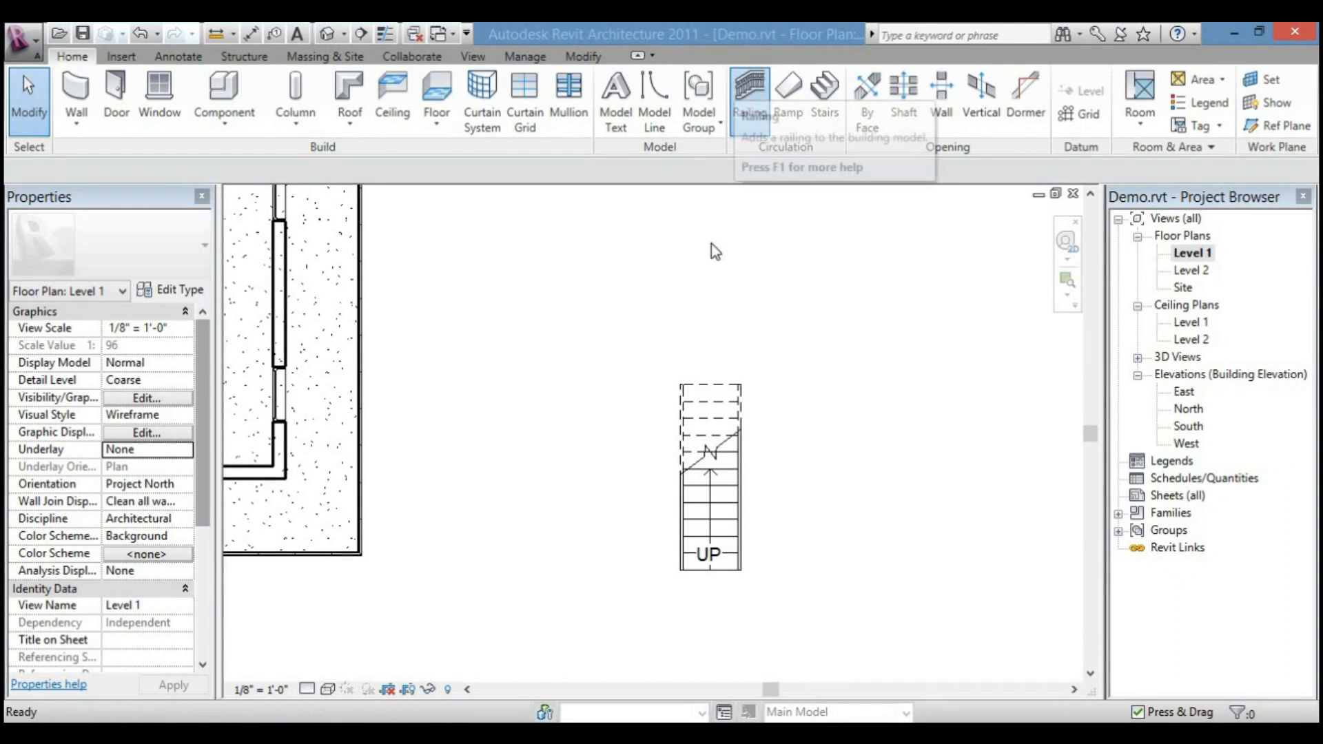
scroll(812, 413, "up", 2)
middle_click_drag(812, 412, 797, 296)
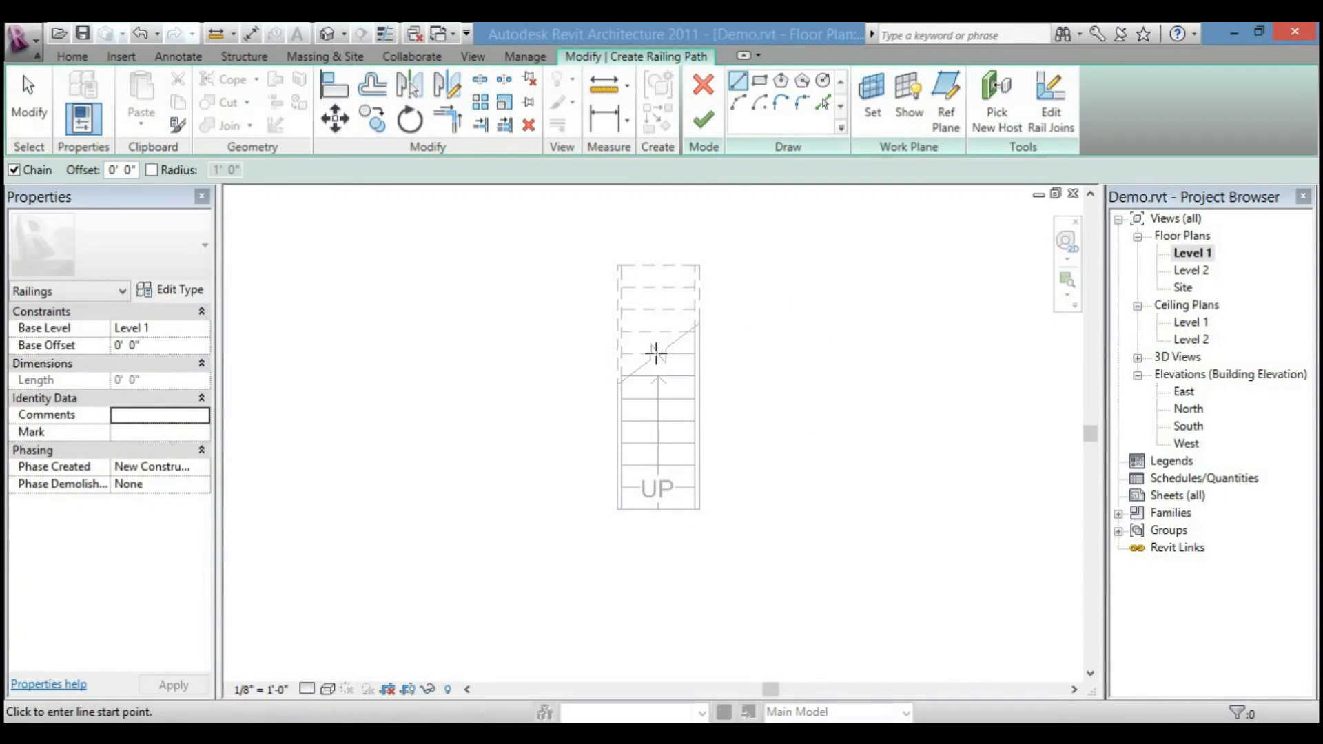
left_click(990, 116)
left_click(652, 360)
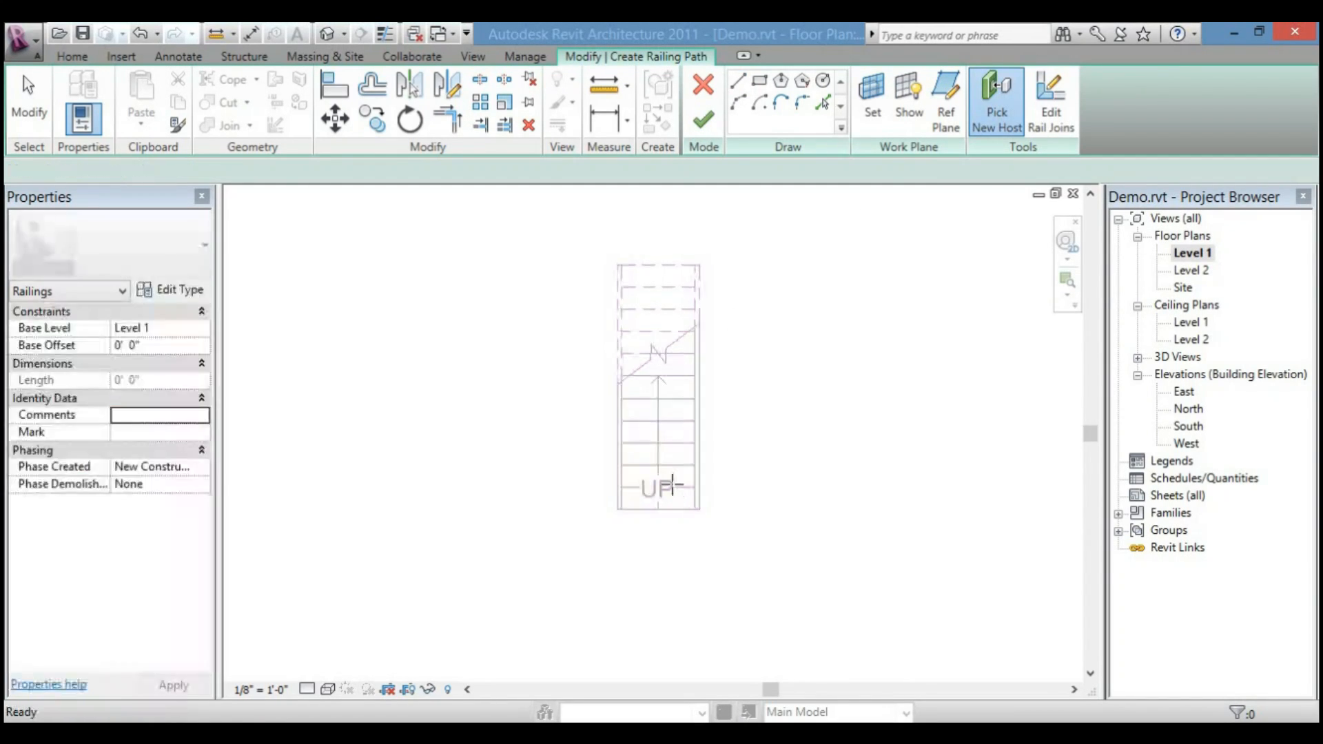
scroll(645, 206, "up", 1)
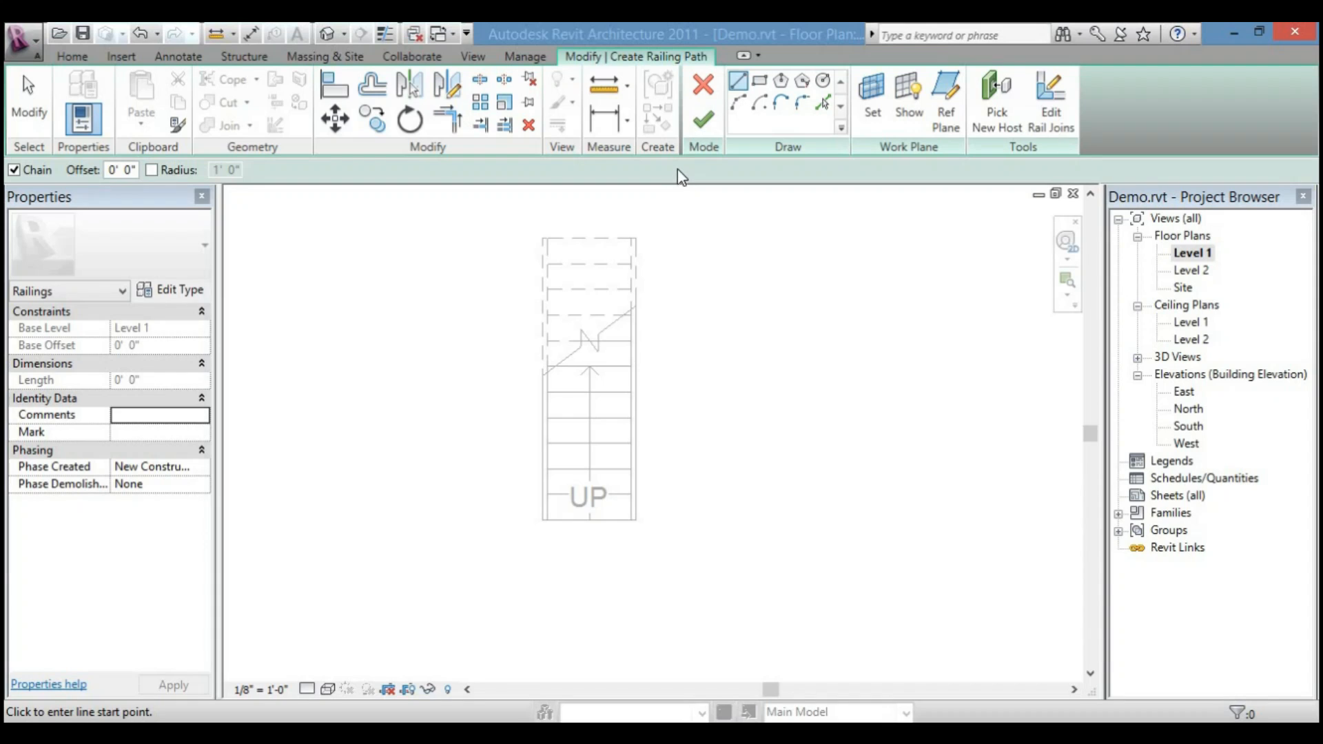
- Sketch the hosted railing's path about 10'-1" long along the stair's west edge, from bottom to top, and finish it
scroll(551, 528, "up", 1)
left_click(548, 519)
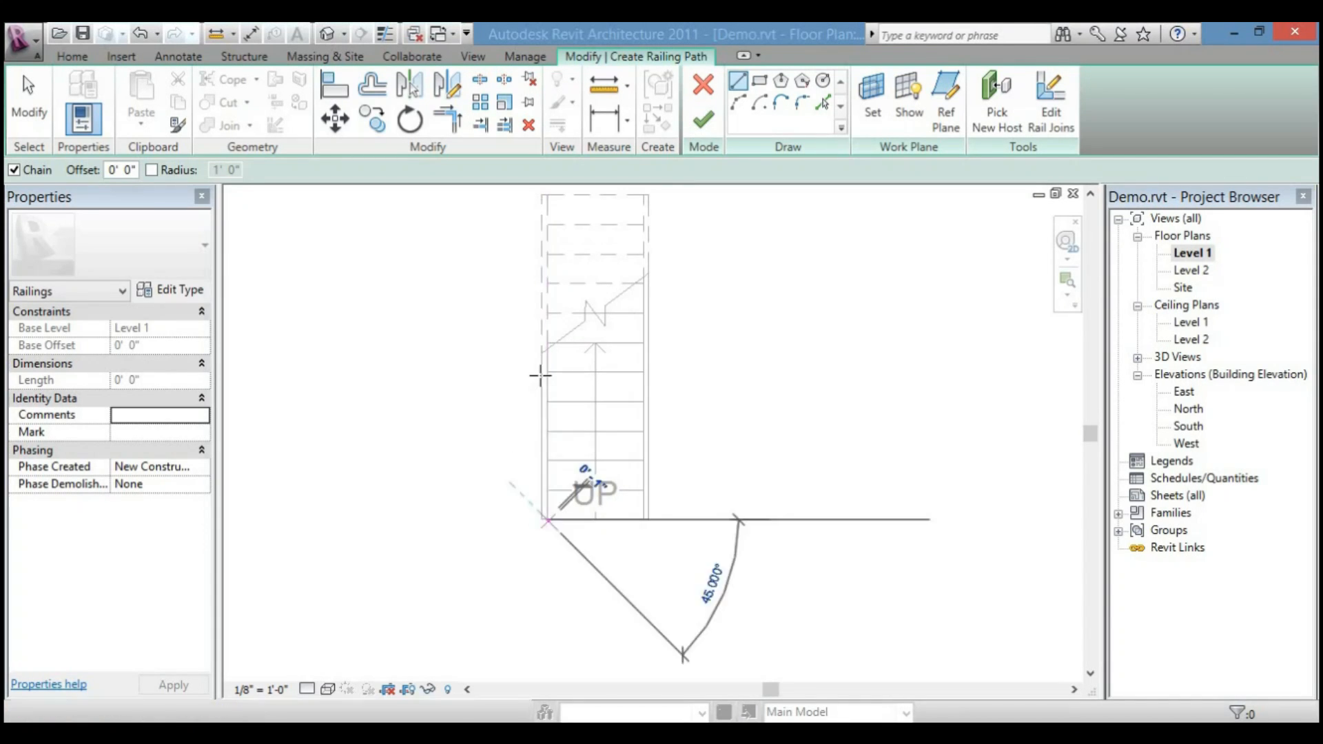
middle_click_drag(548, 379, 556, 516)
scroll(552, 331, "up", 1)
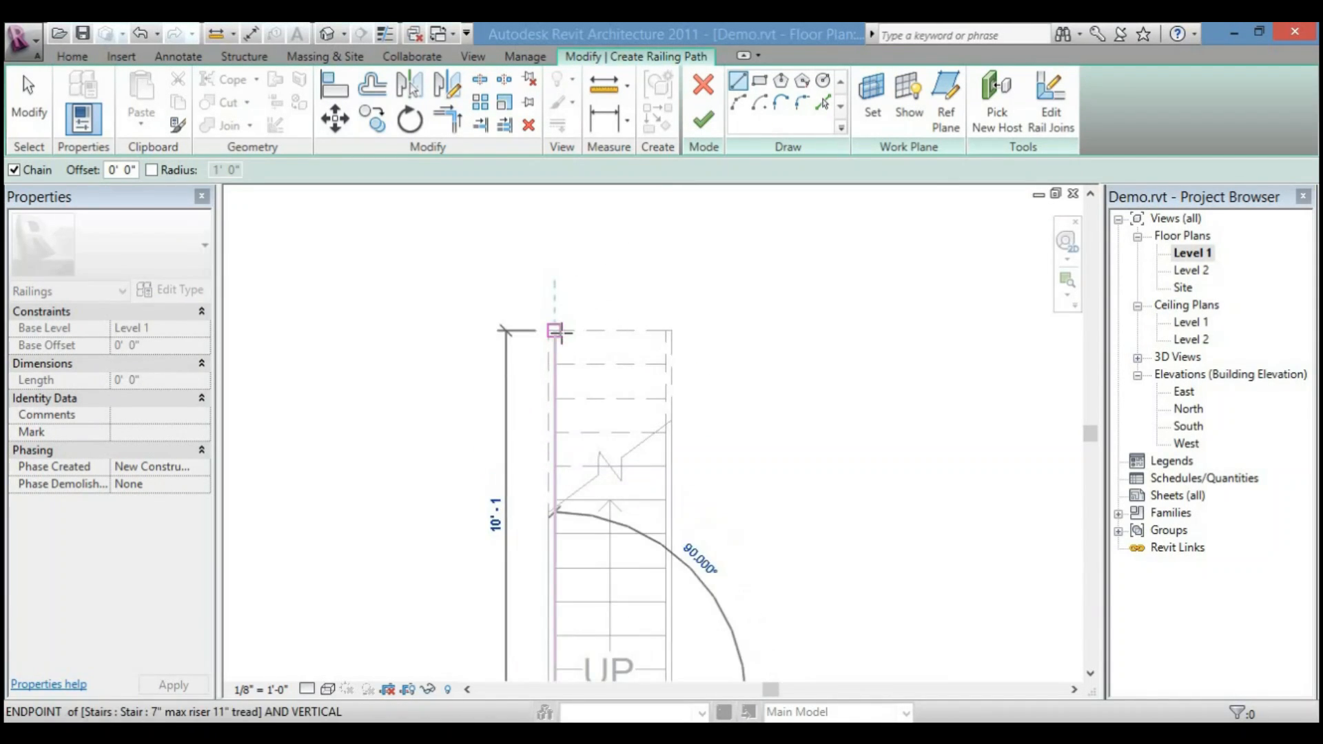
left_click(552, 330)
key("Escape")
key("Escape")
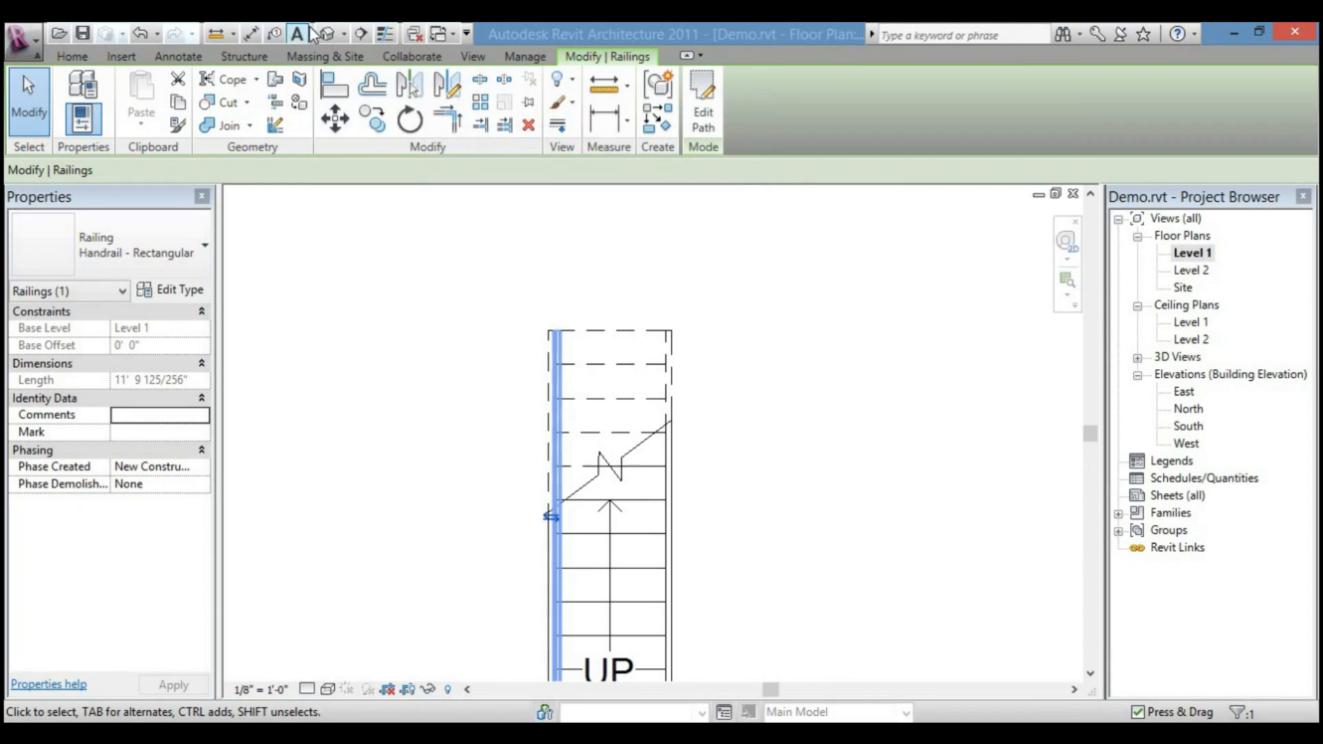
- Examine in 3D how the hosted railing follows the stair slope and sits along the west stringer
left_click(327, 35)
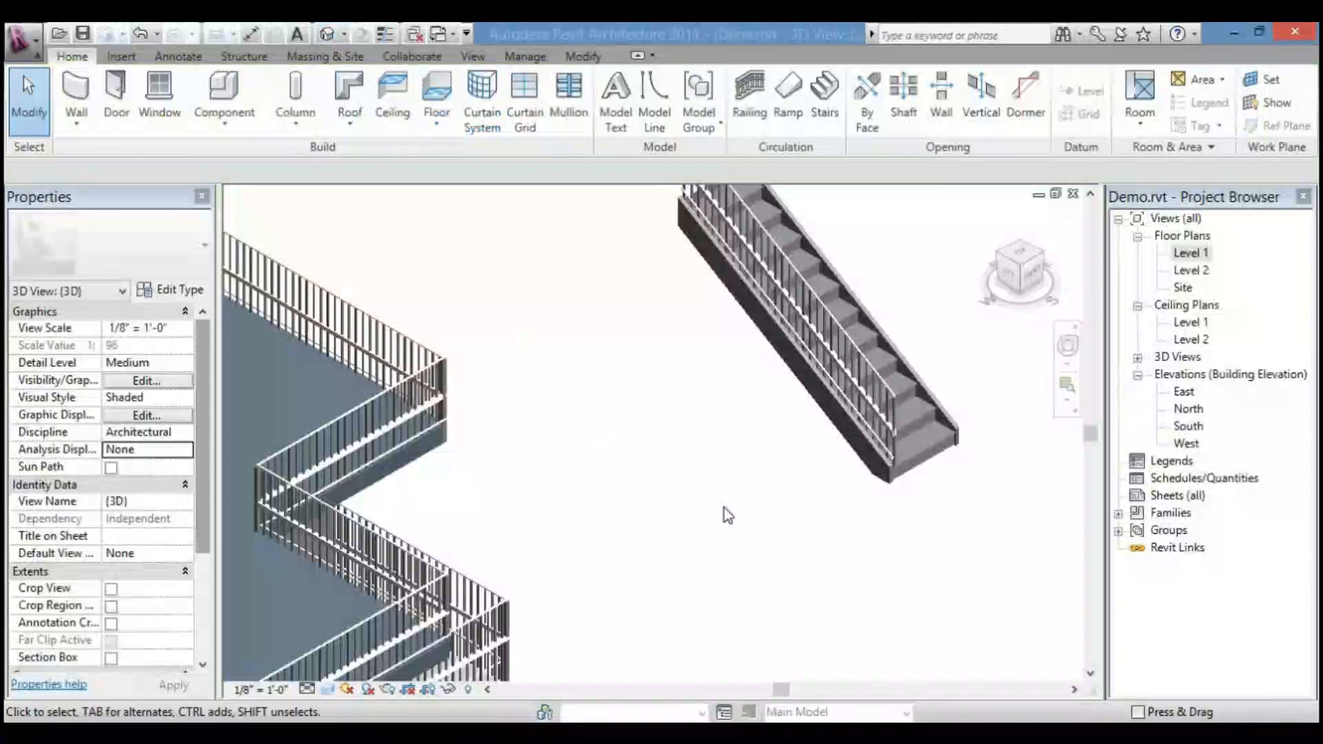
scroll(814, 592, "up", 6)
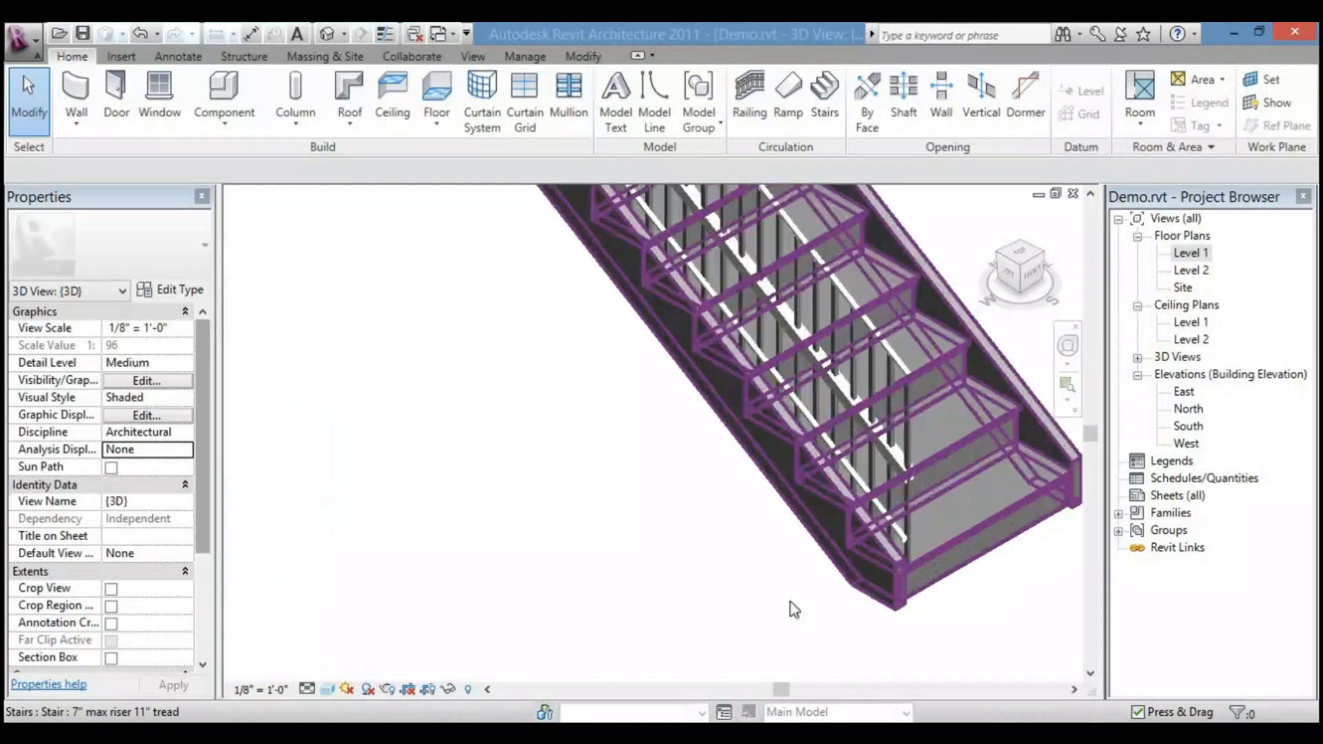
scroll(775, 565, "down", 5)
middle_click_drag(792, 535, 572, 357)
scroll(572, 357, "up", 4)
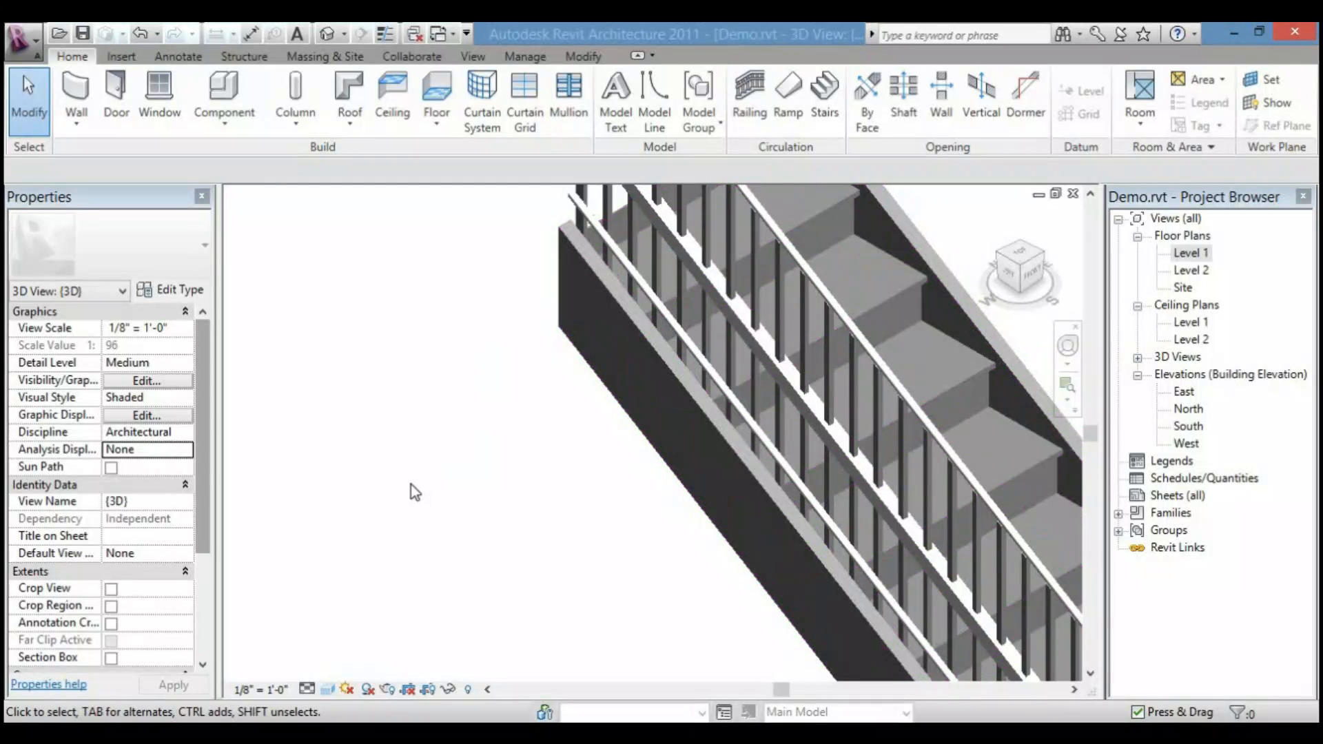
scroll(410, 479, "down", 7)
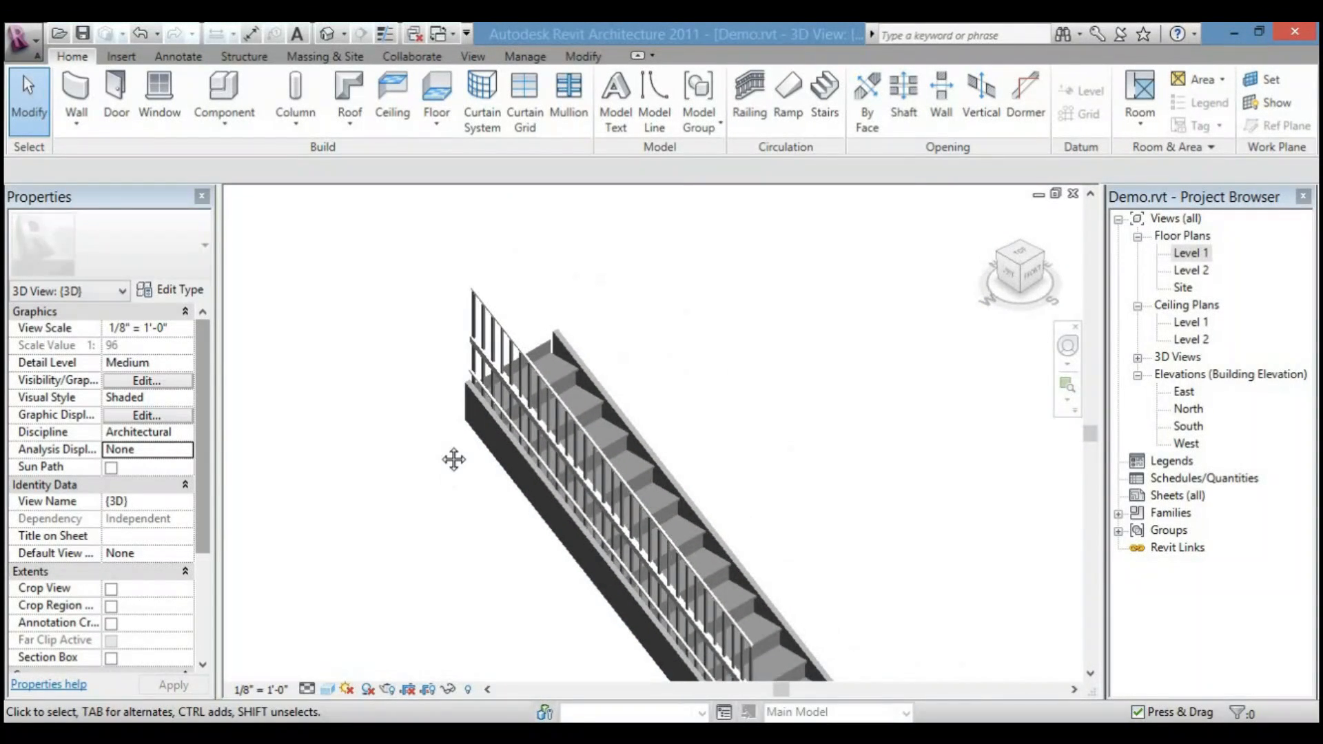
middle_click_drag(453, 458, 452, 351)
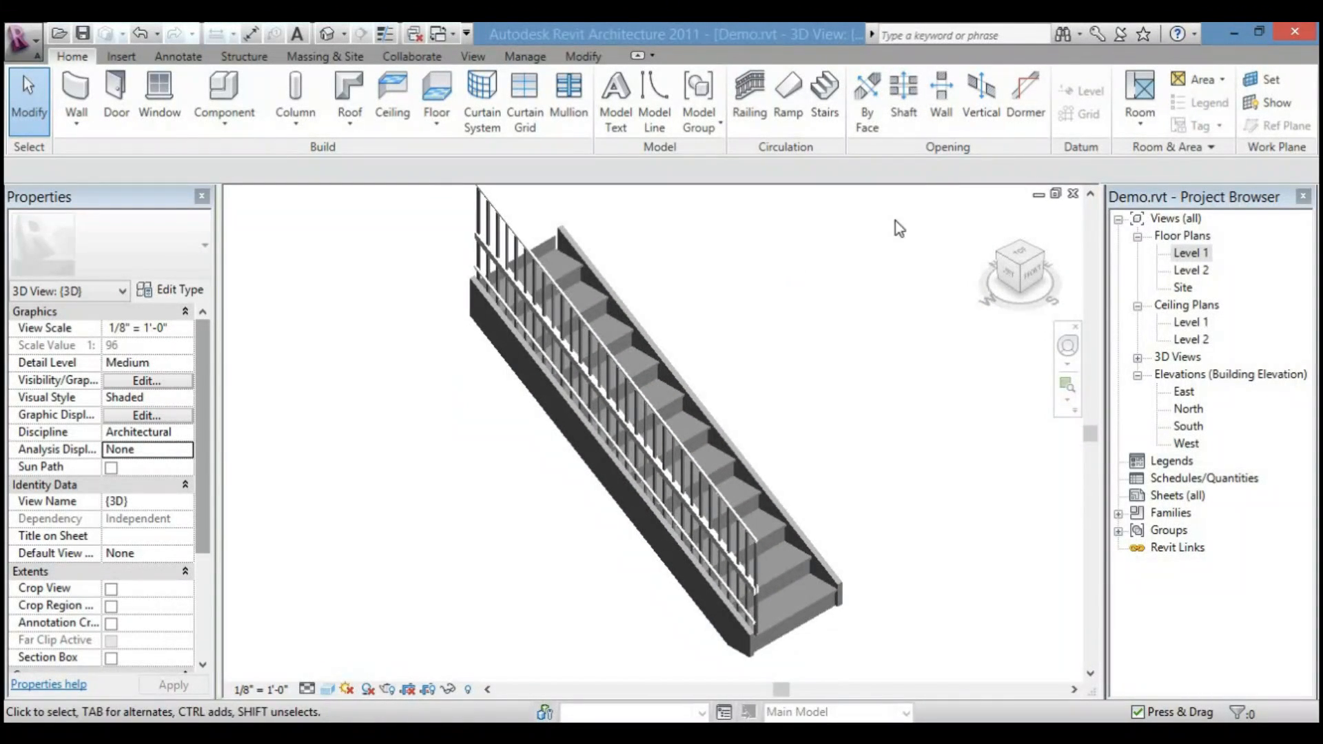
- In the Level 1 floor plan, flip the railing outward over the west stringer and check its position in 3D
left_click(1180, 255)
double_click(1180, 255)
left_click(598, 452)
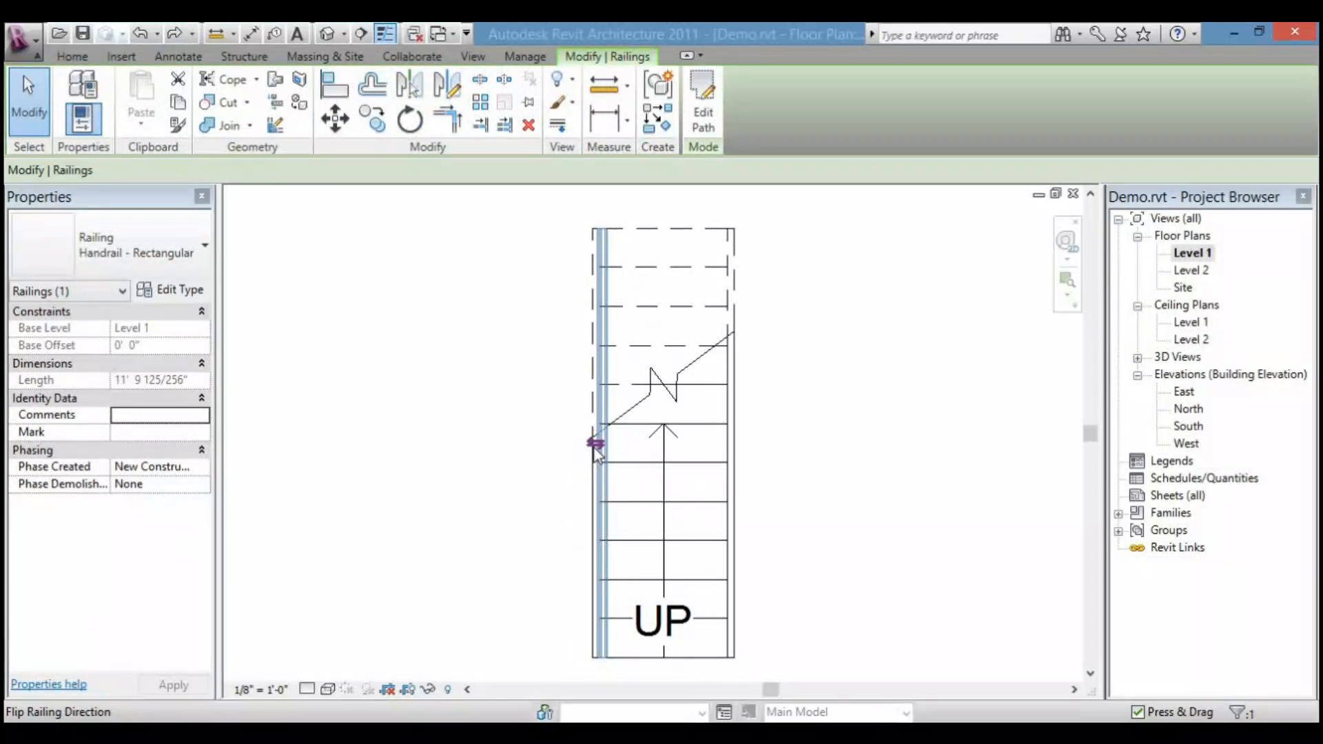
left_click(596, 444)
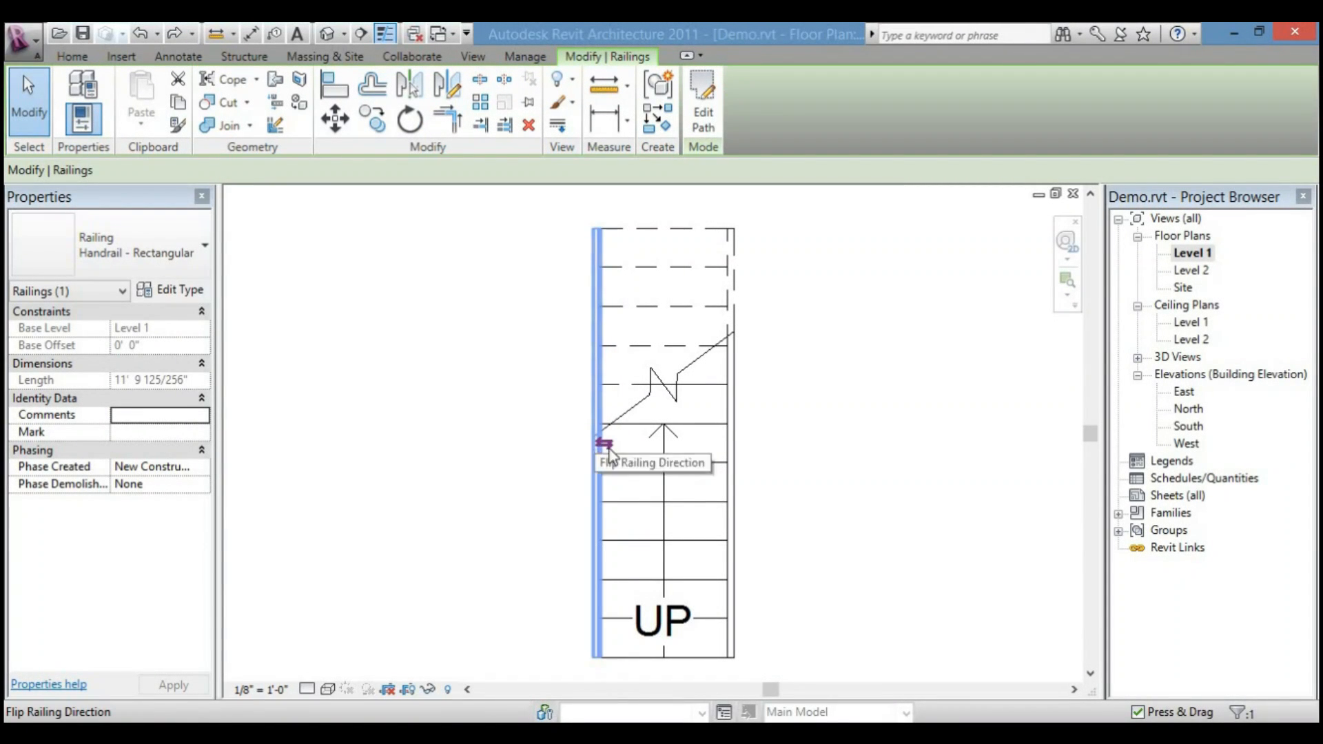
scroll(608, 445, "up", 3)
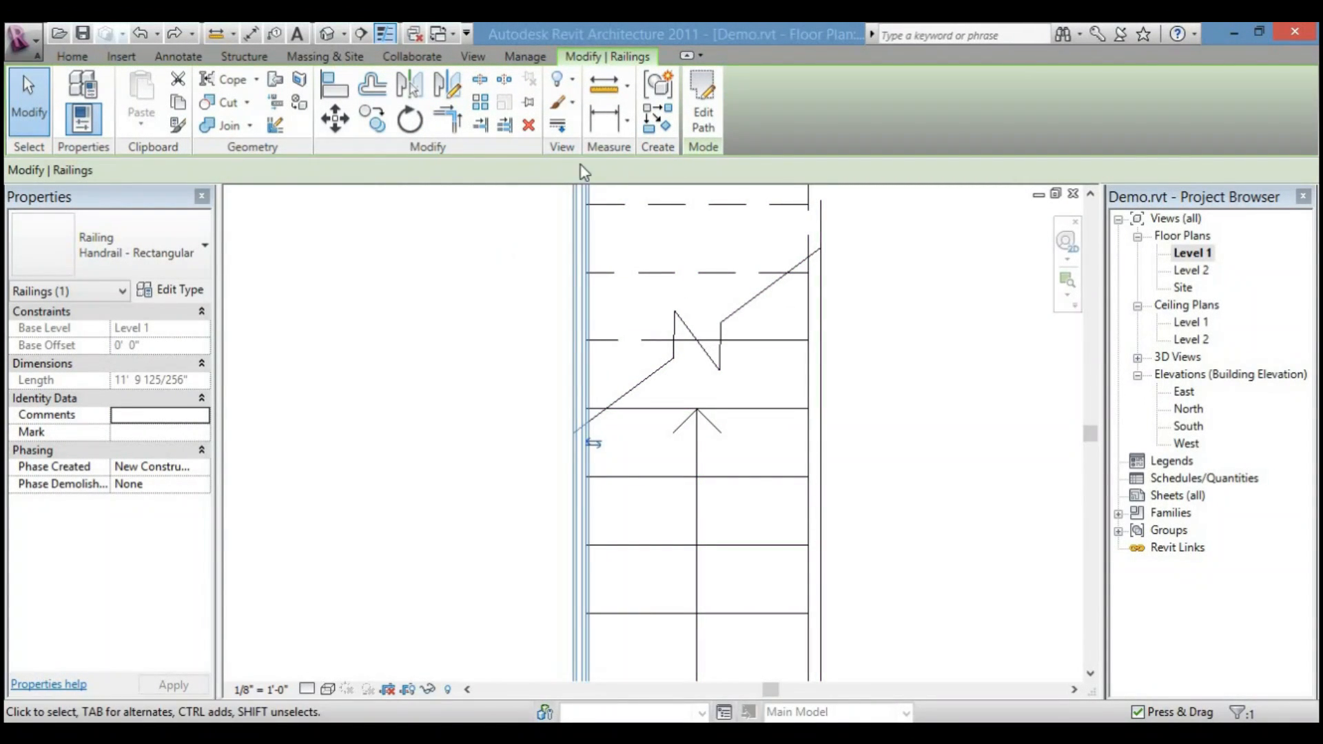
scroll(910, 342, "down", 2)
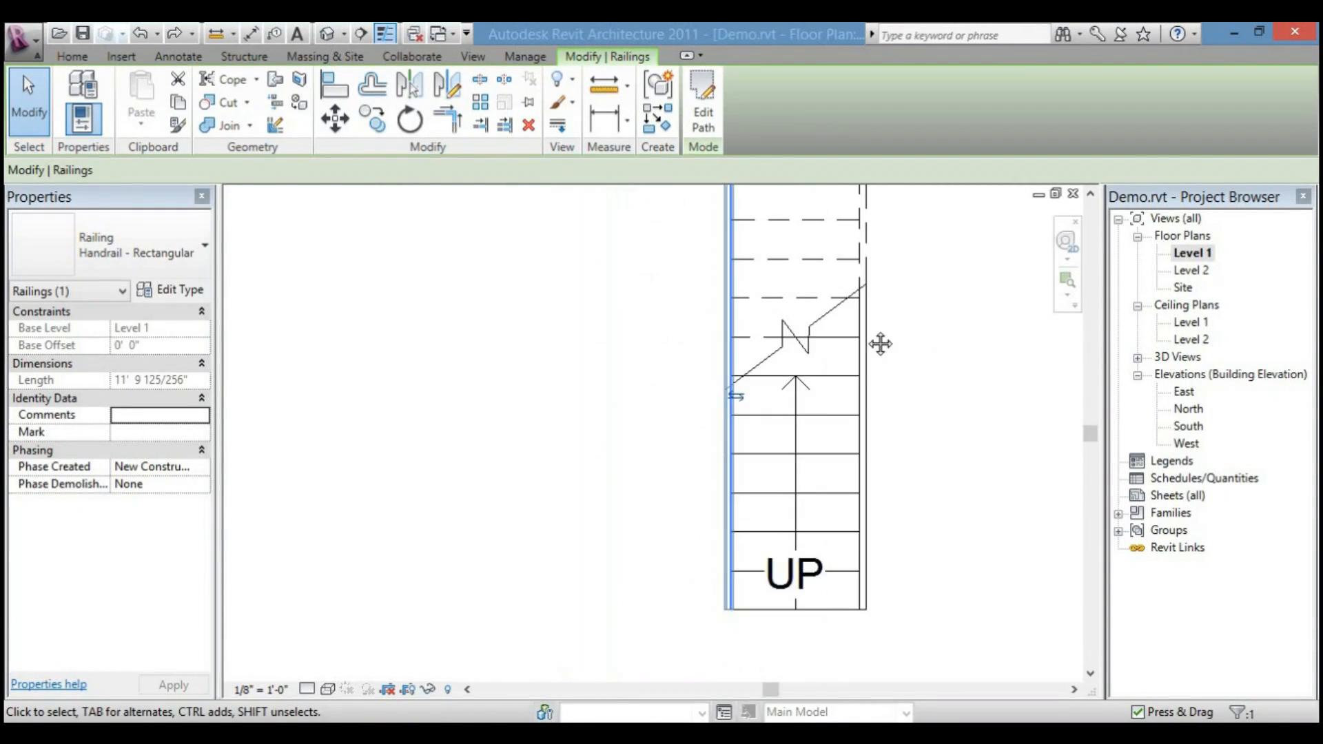
left_click(328, 33)
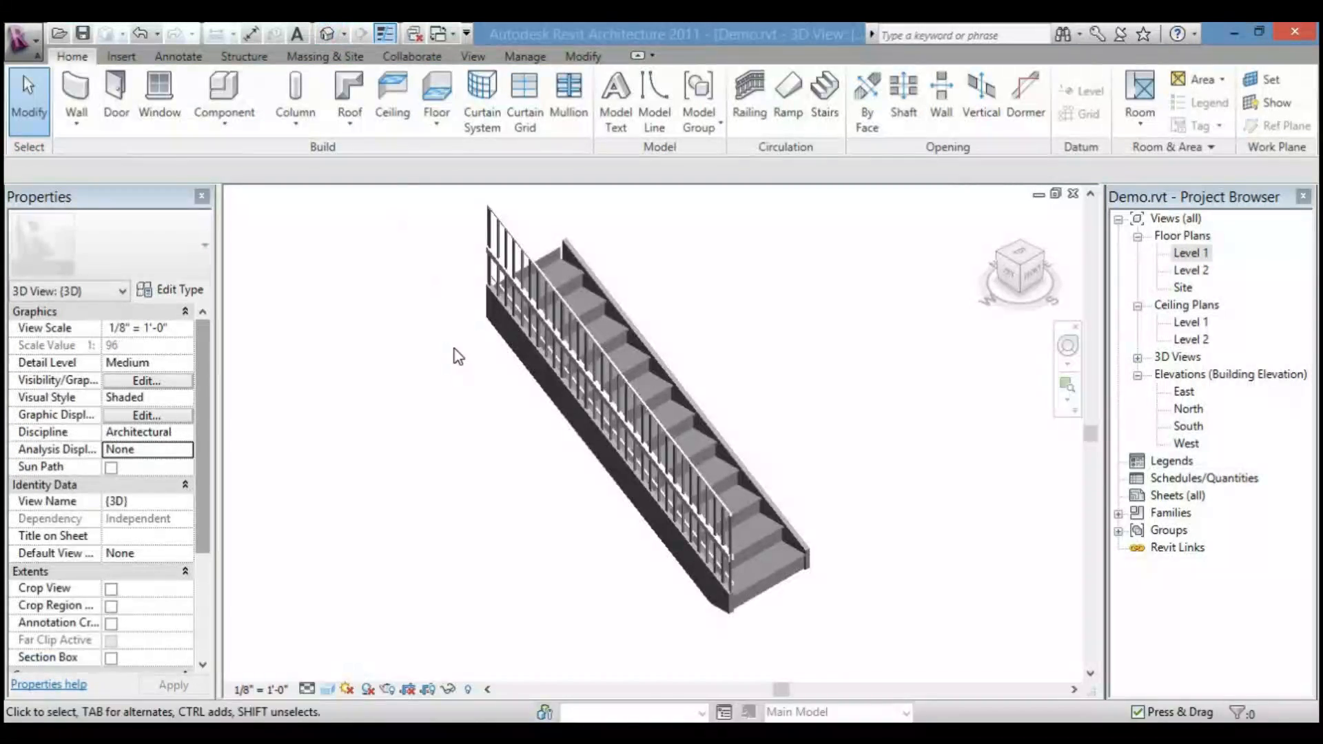
scroll(849, 639, "up", 6)
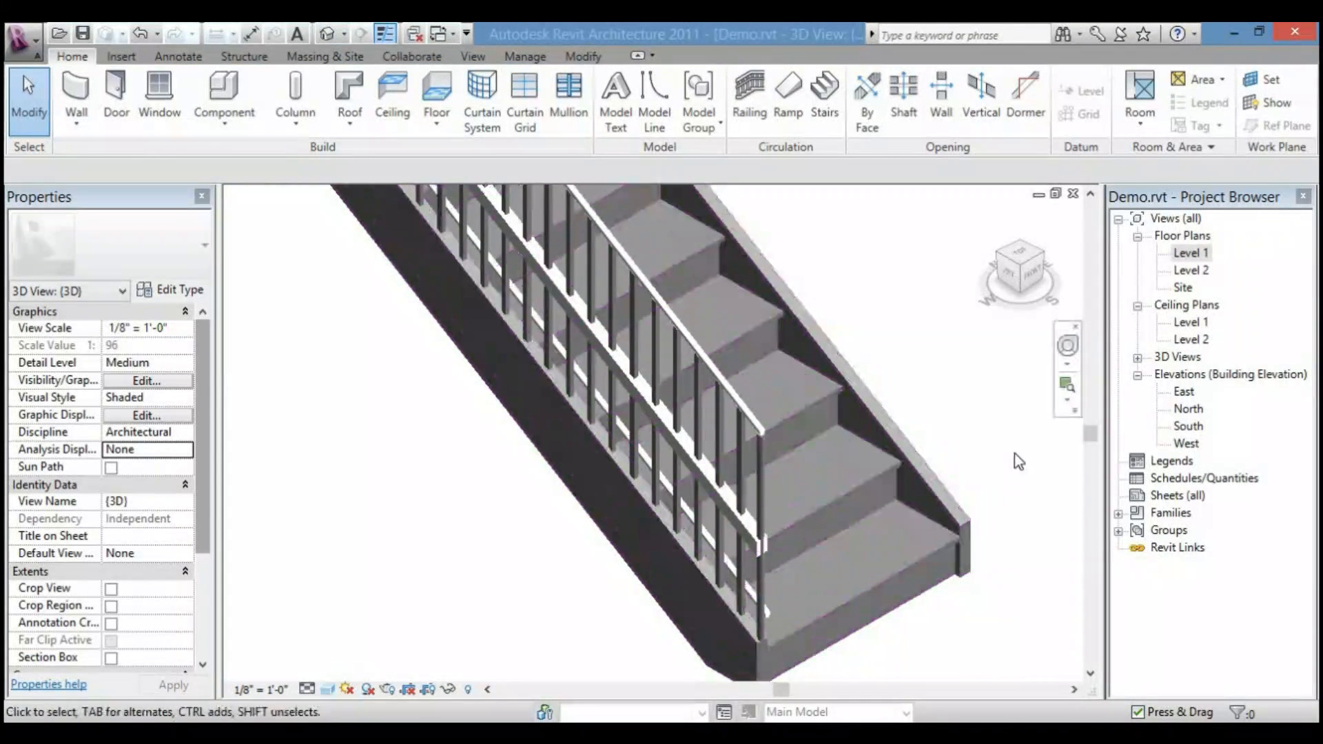
scroll(1014, 444, "down", 5)
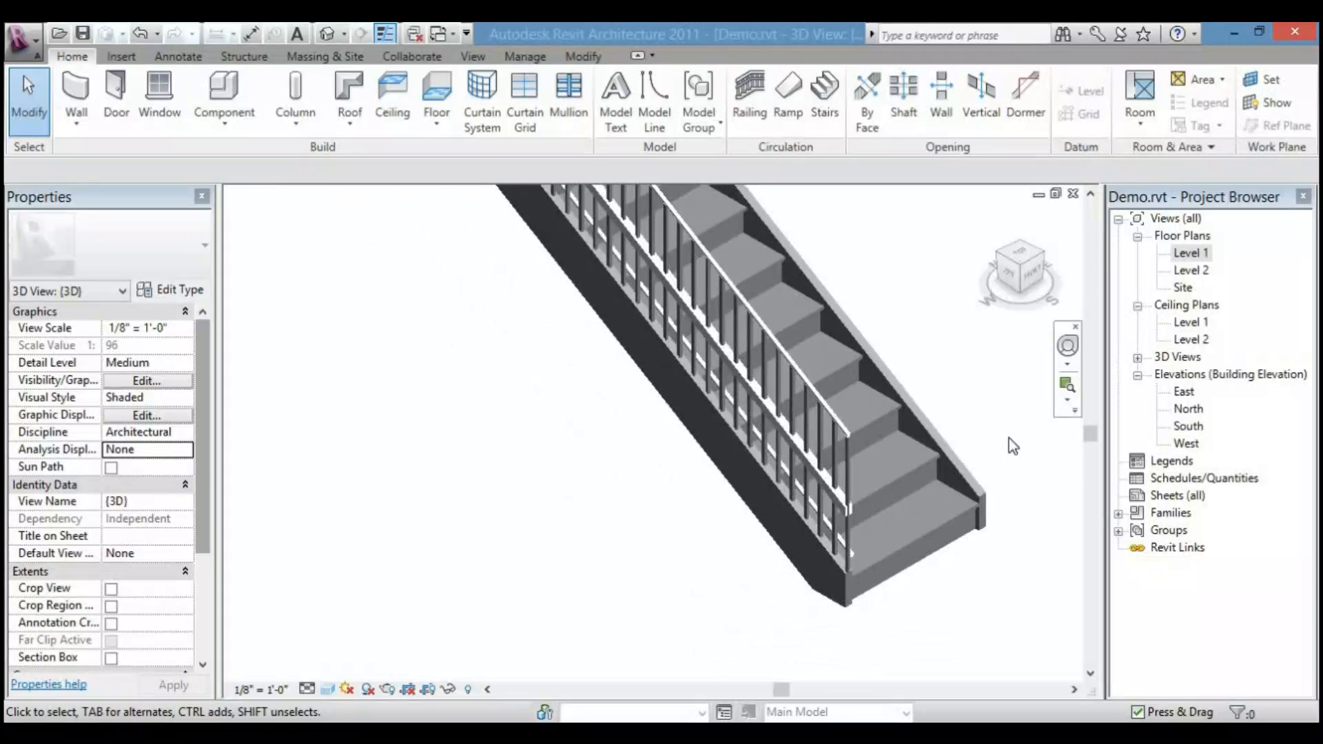
middle_click_drag(1009, 438, 868, 544)
scroll(868, 544, "down", 1)
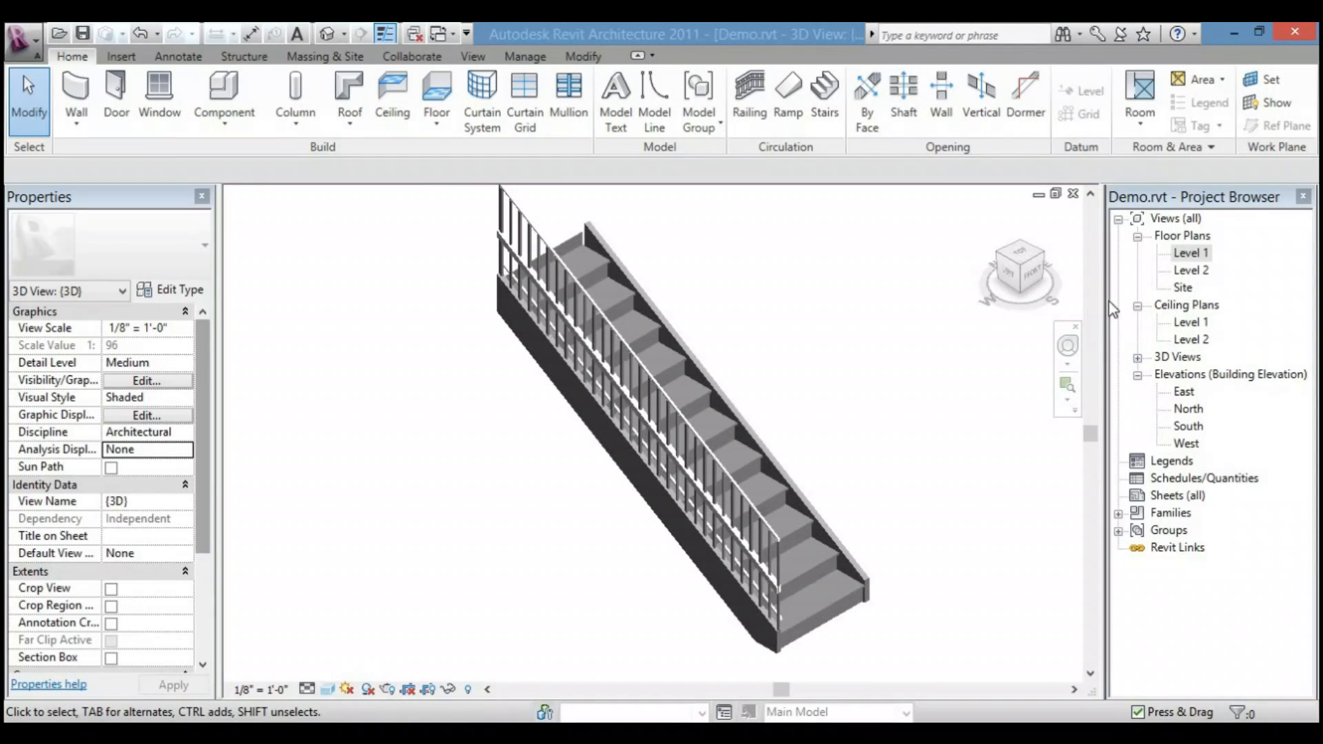
- Flip the railing back inward toward the treads in the Level 1 floor plan and compare its position in 3D
double_click(1182, 253)
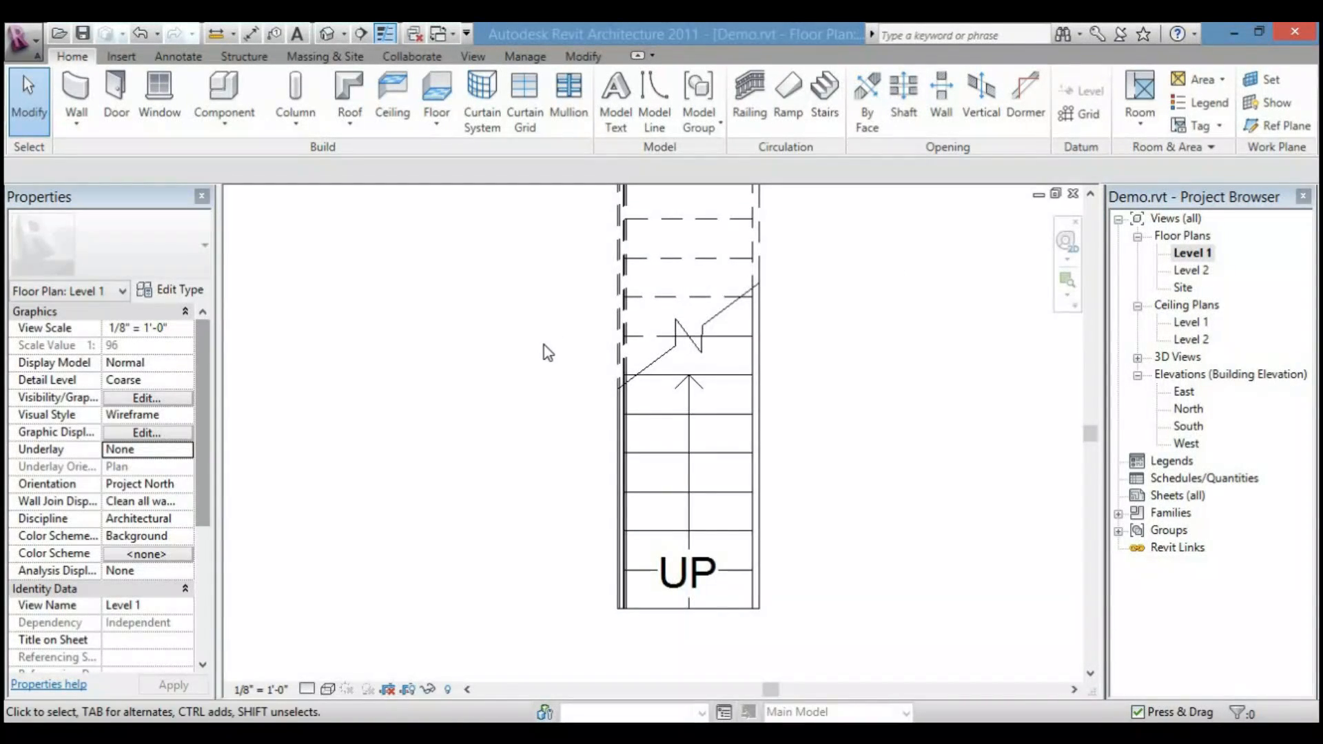
middle_click_drag(548, 351, 551, 475)
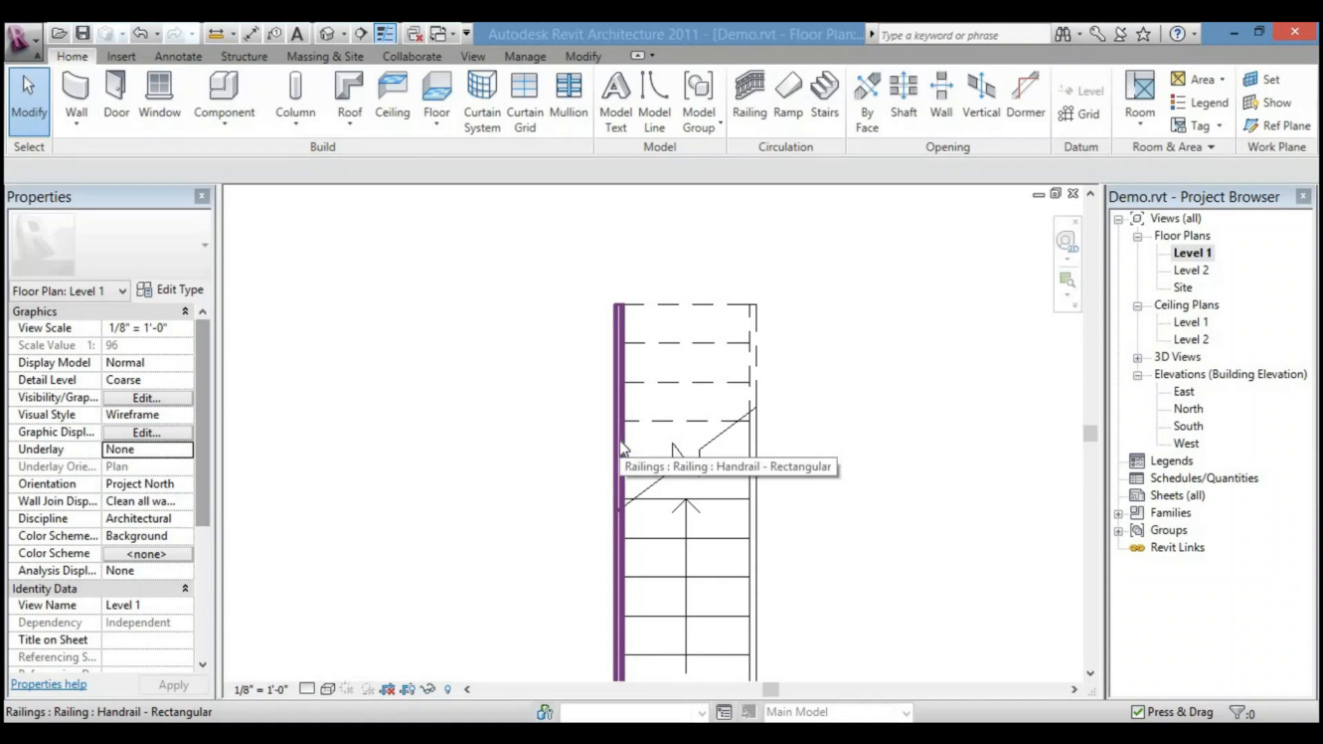
left_click(623, 448)
scroll(606, 551, "up", 4)
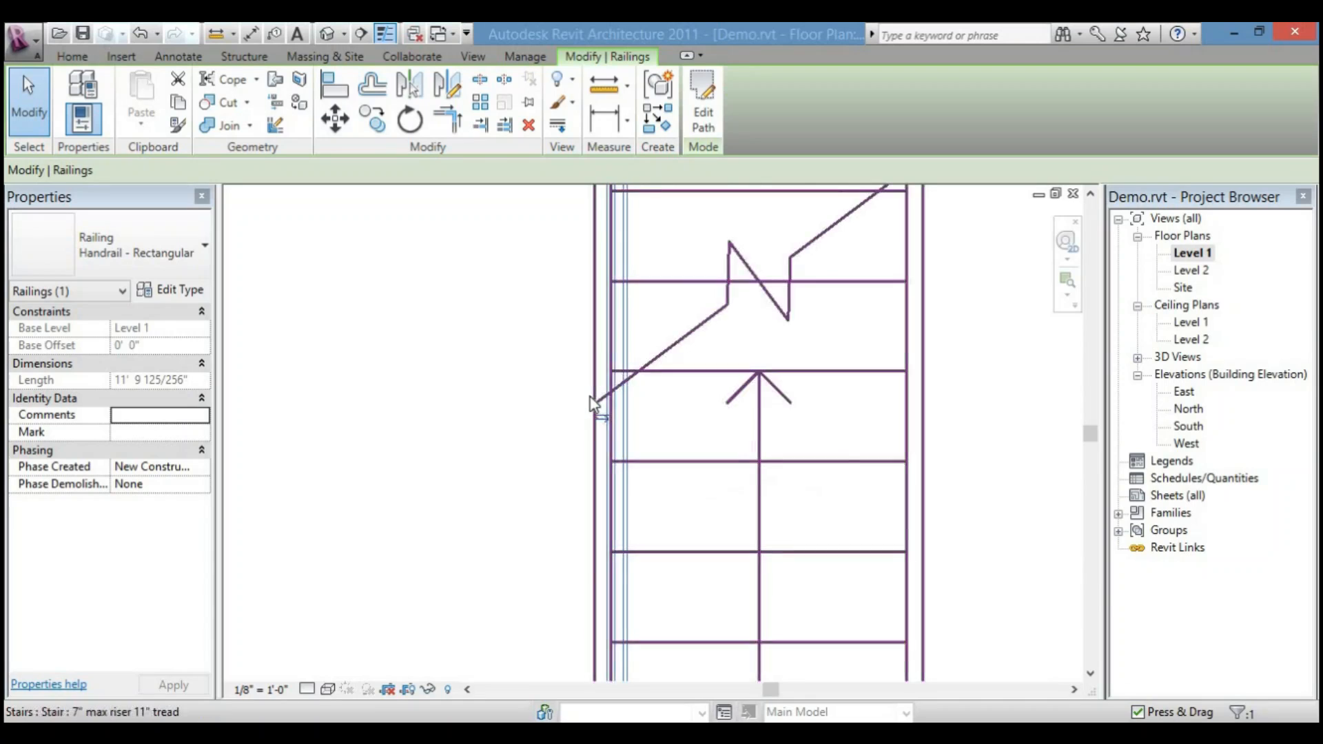
scroll(610, 392, "down", 4)
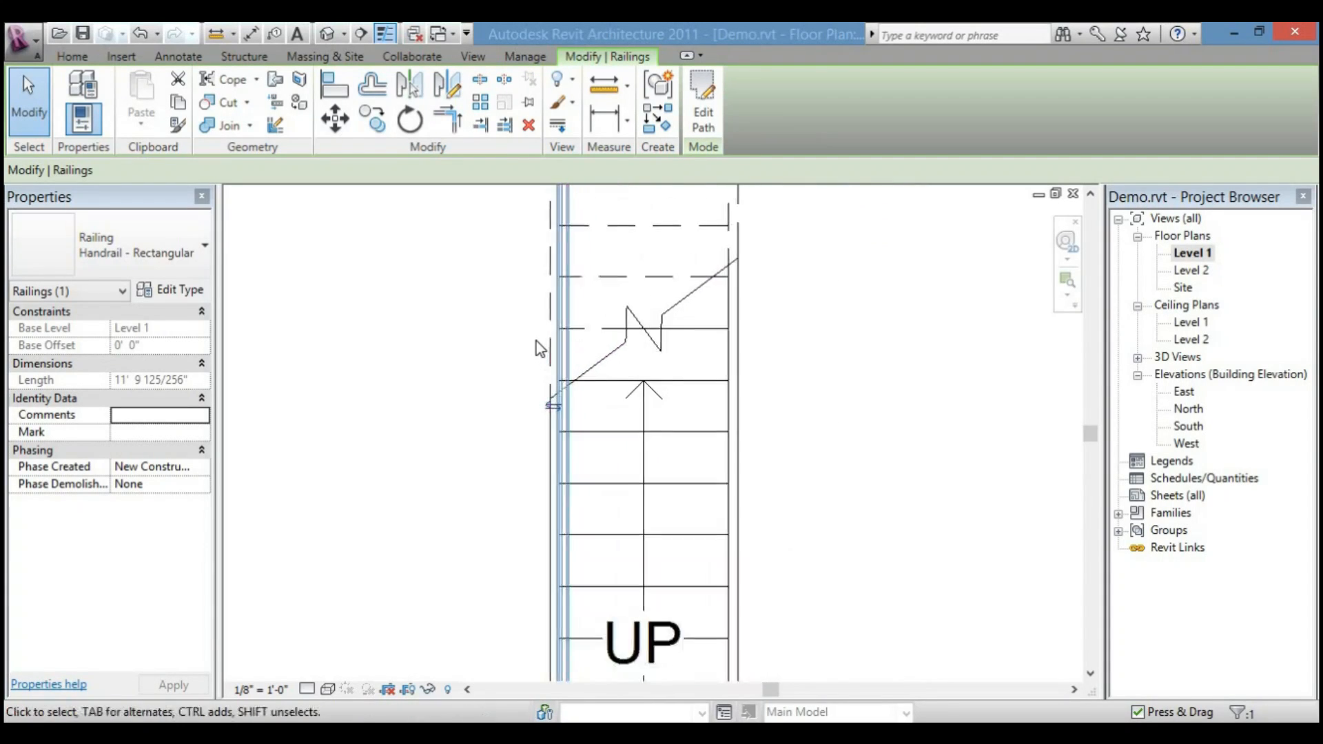
middle_click_drag(566, 231, 564, 255)
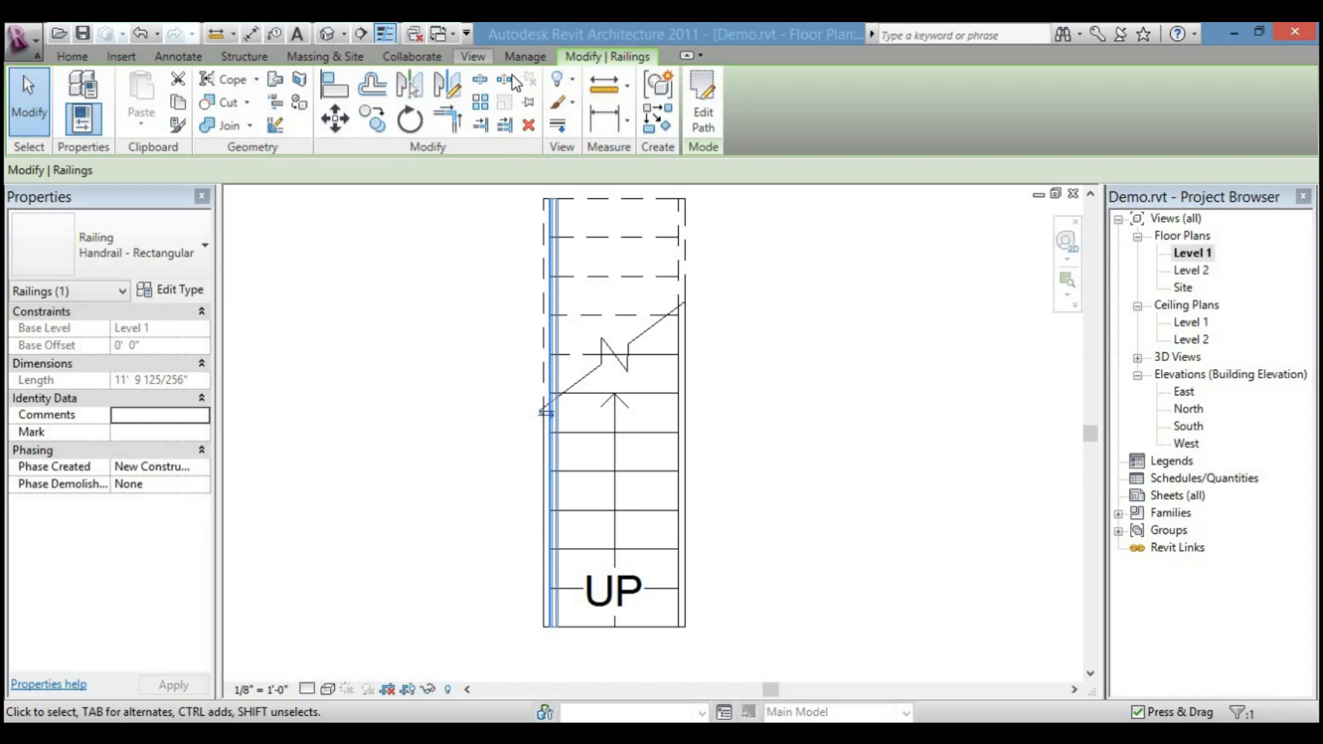
left_click(326, 34)
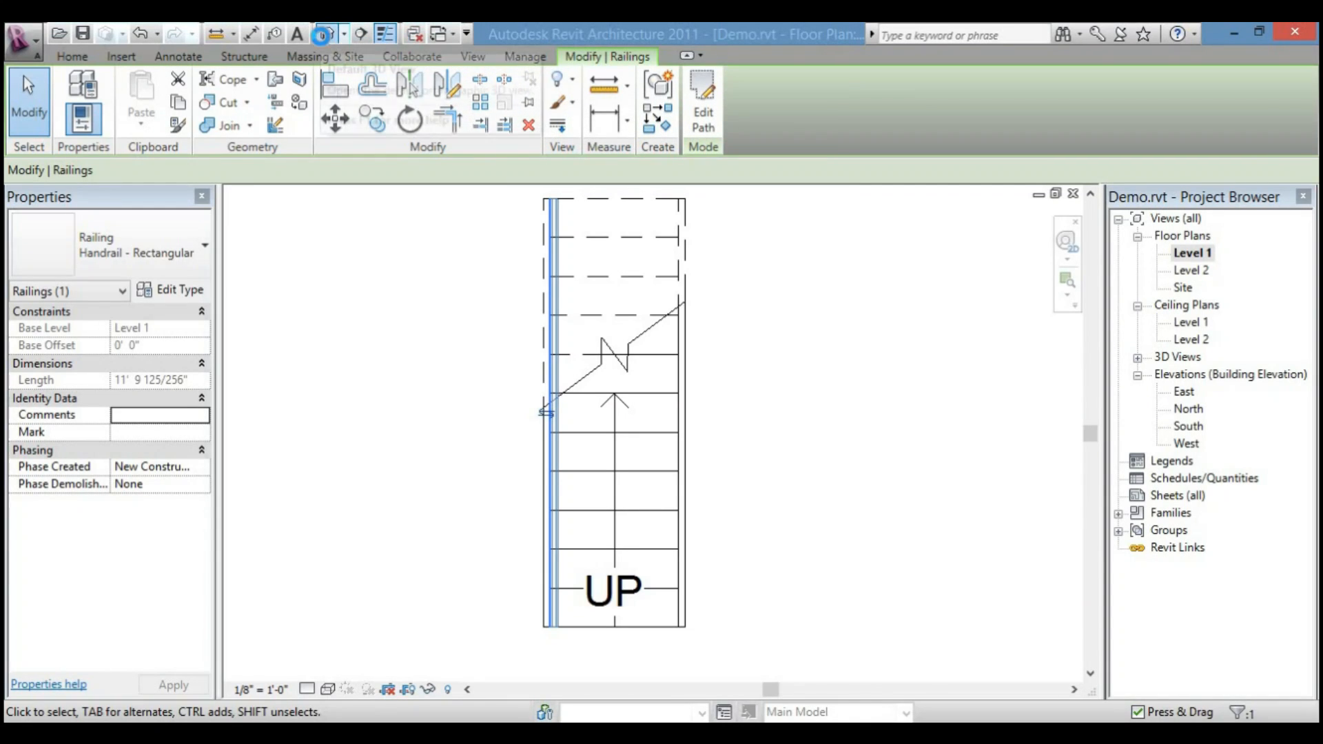
left_click(576, 335)
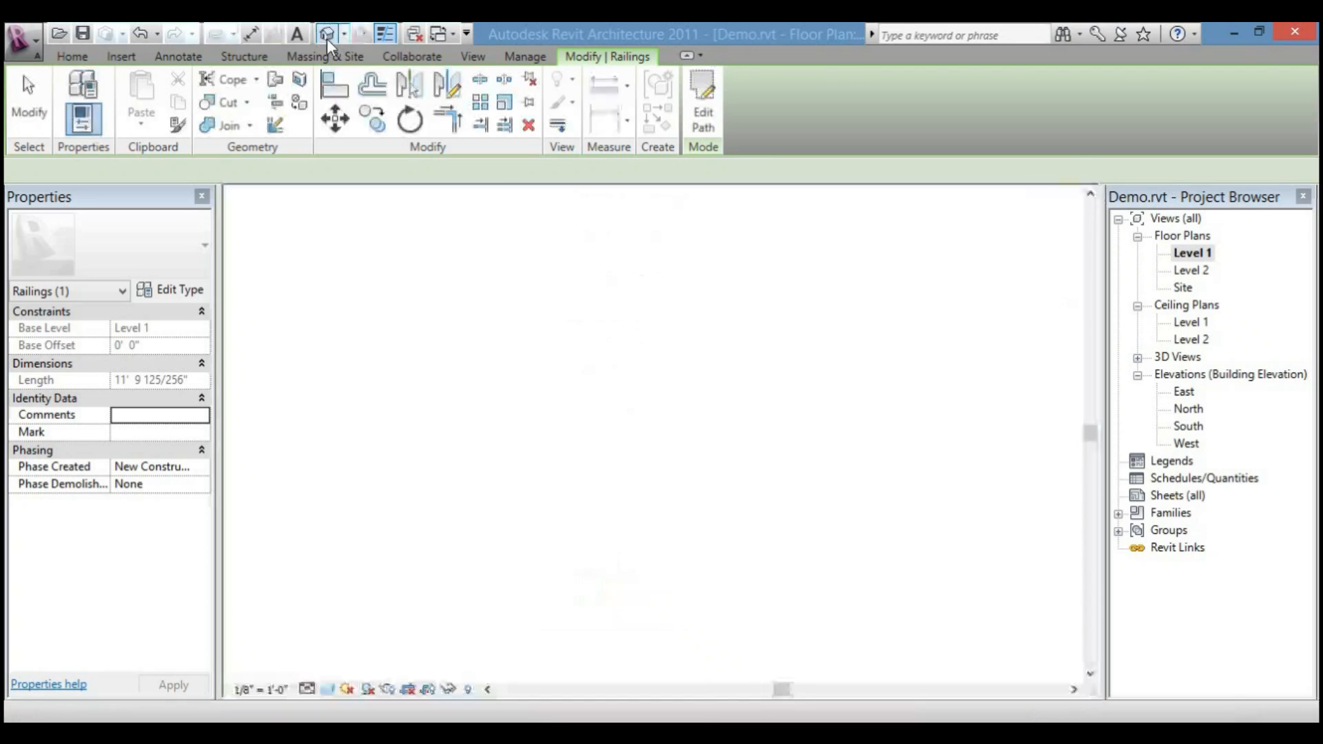
scroll(823, 662, "up", 4)
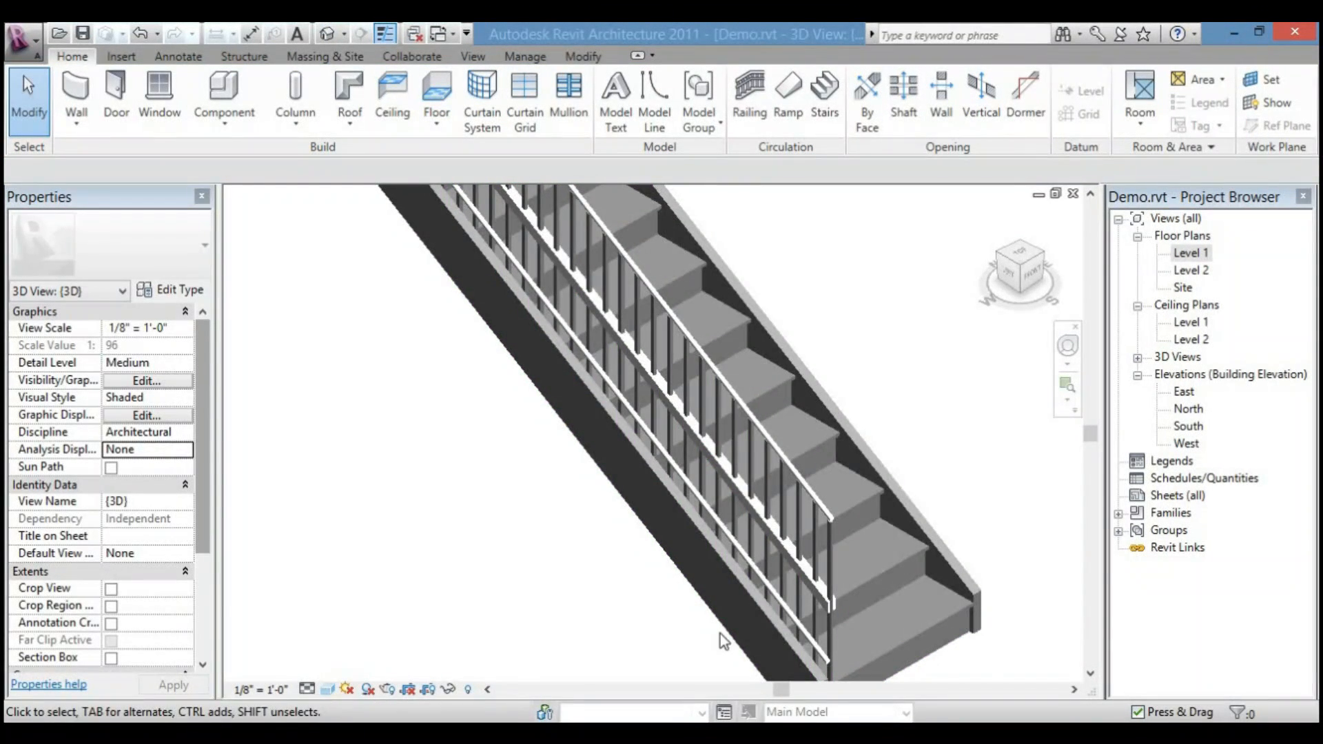
scroll(734, 485, "down", 4)
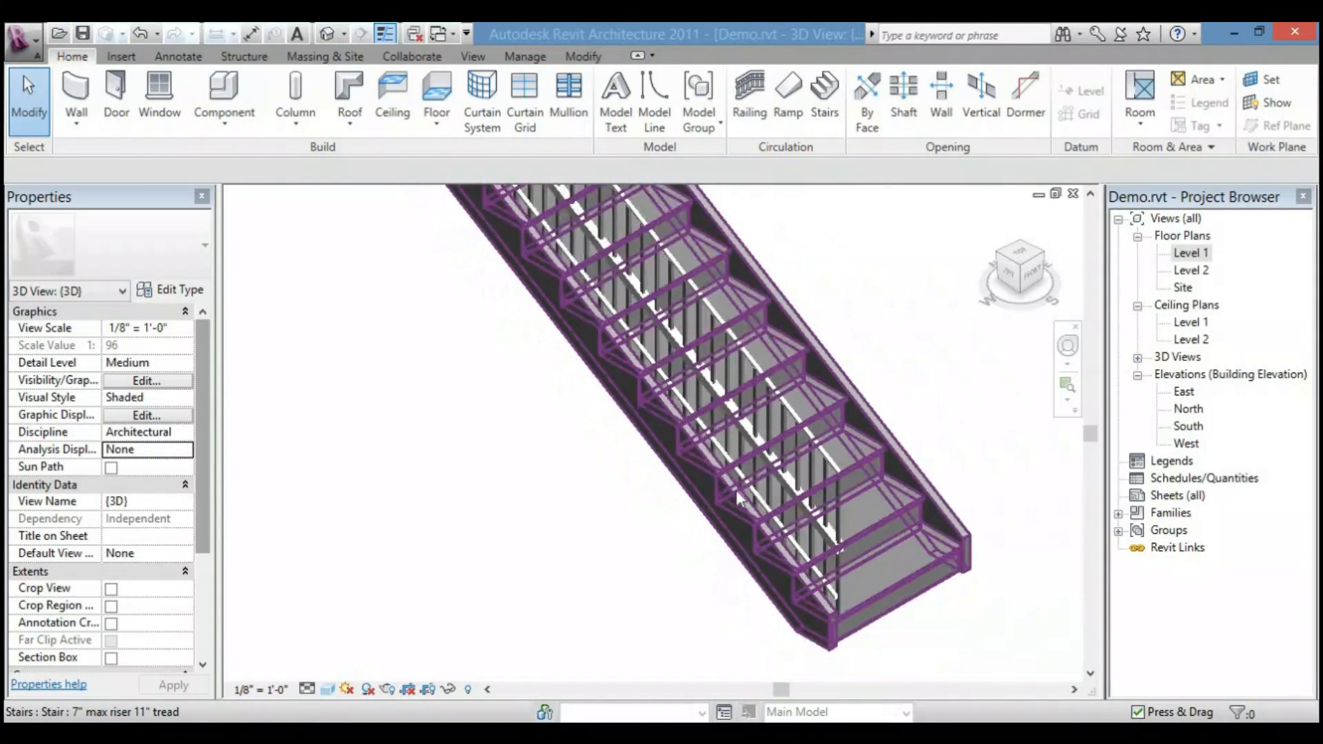
- From the Level 1 floor plan, flip the railing again so it sits over the west stringer, and review it in 3D
left_click(1192, 253)
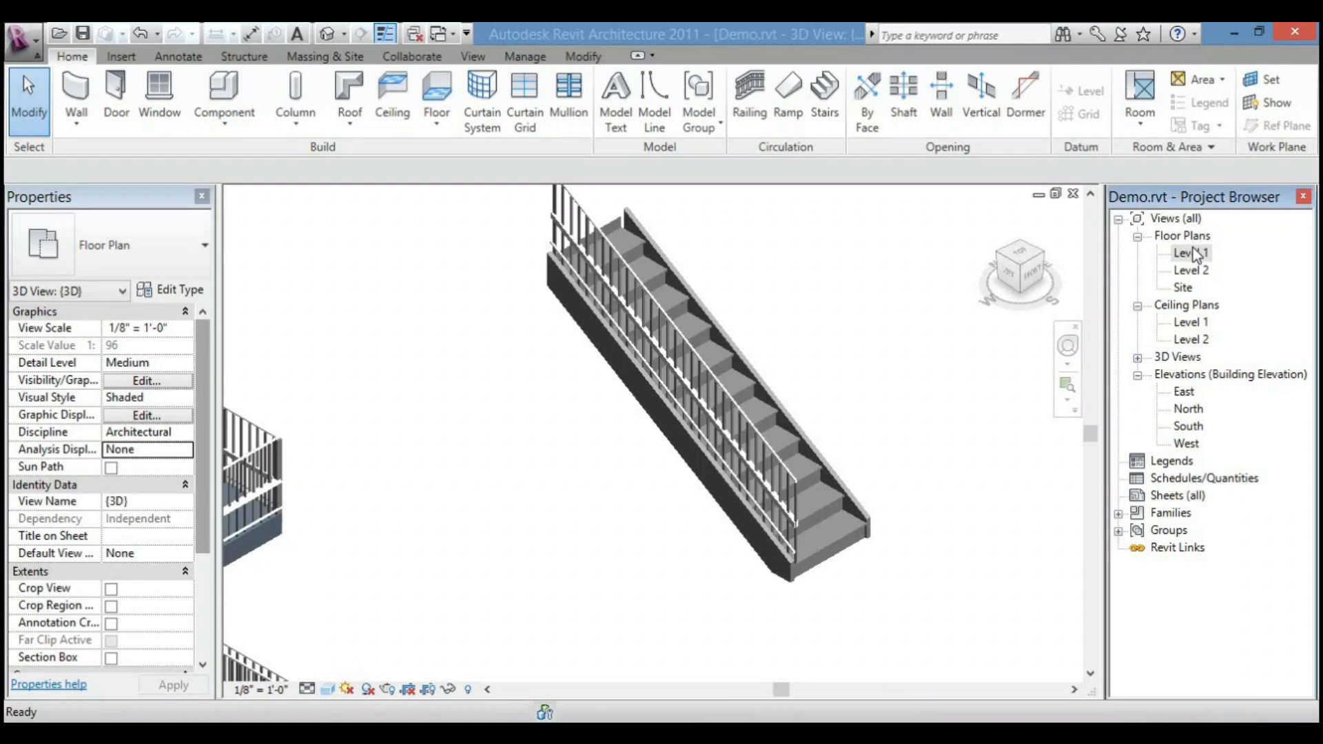
double_click(1180, 254)
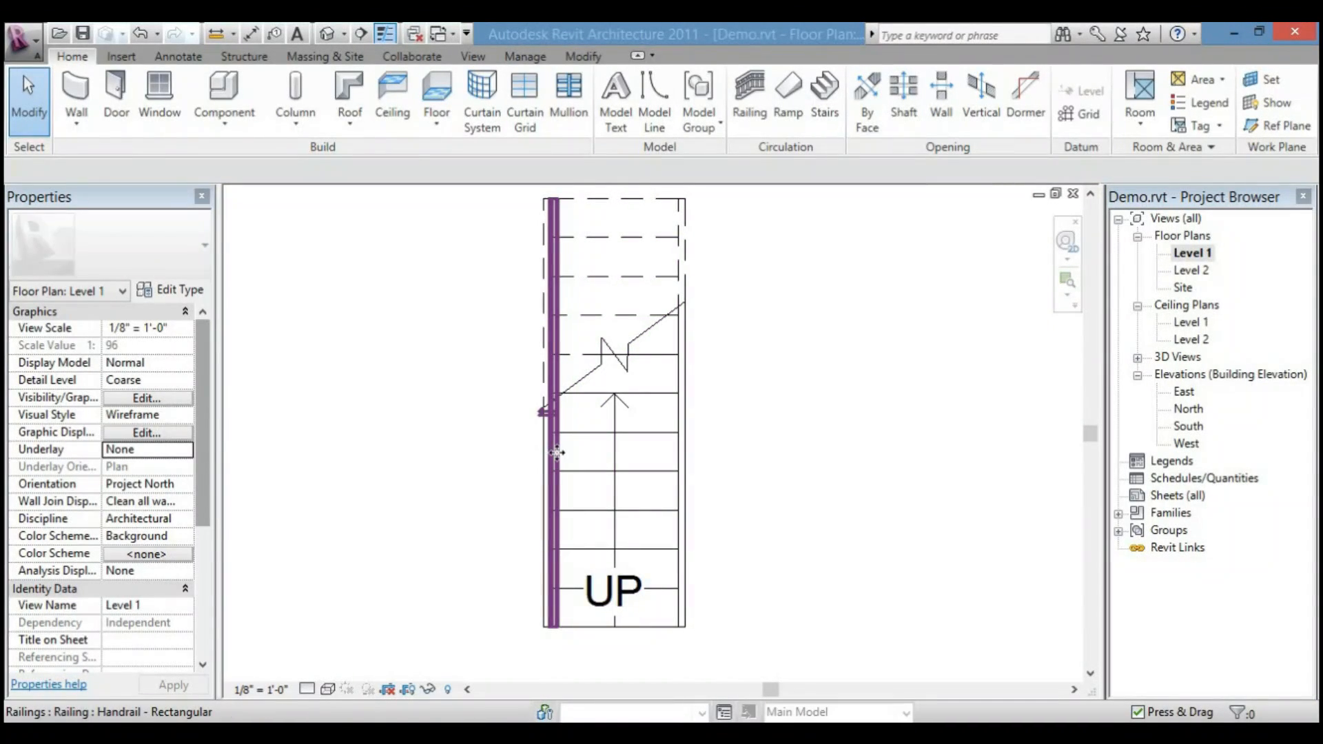
left_click(556, 452)
left_click(544, 414)
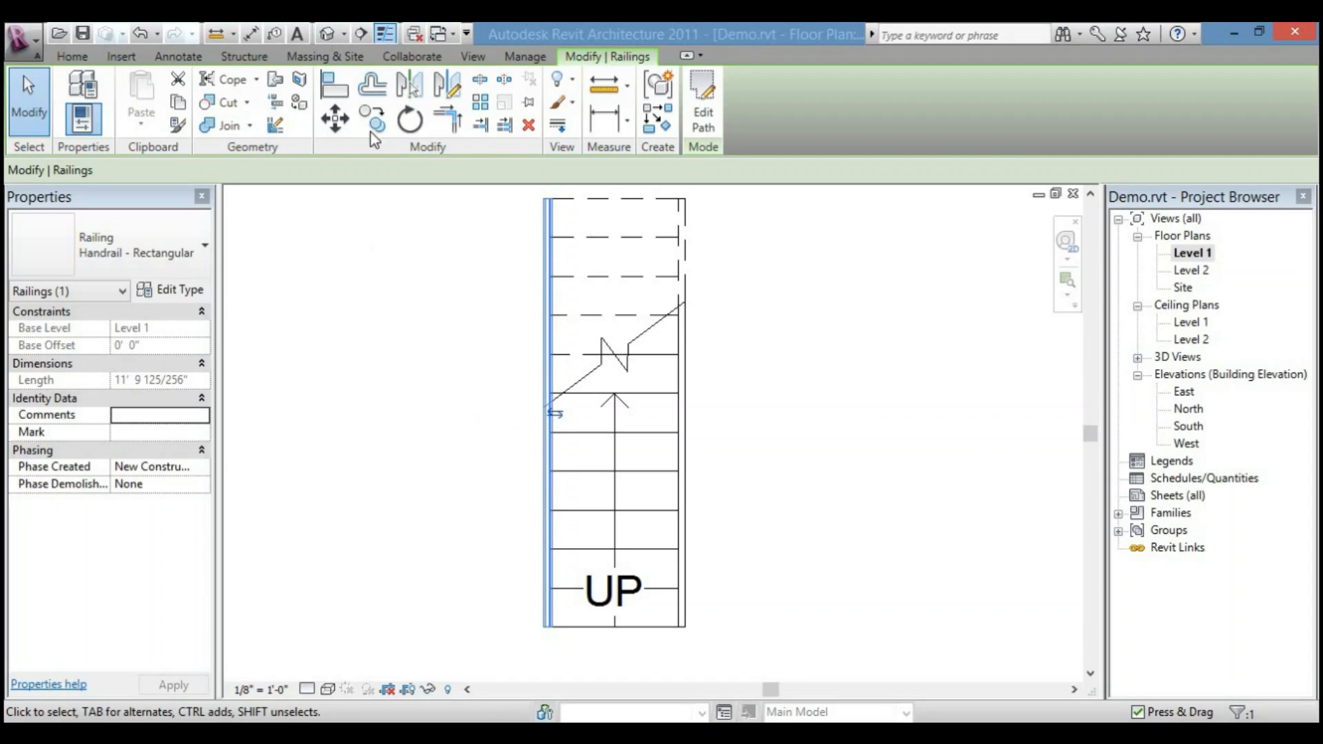
left_click(330, 38)
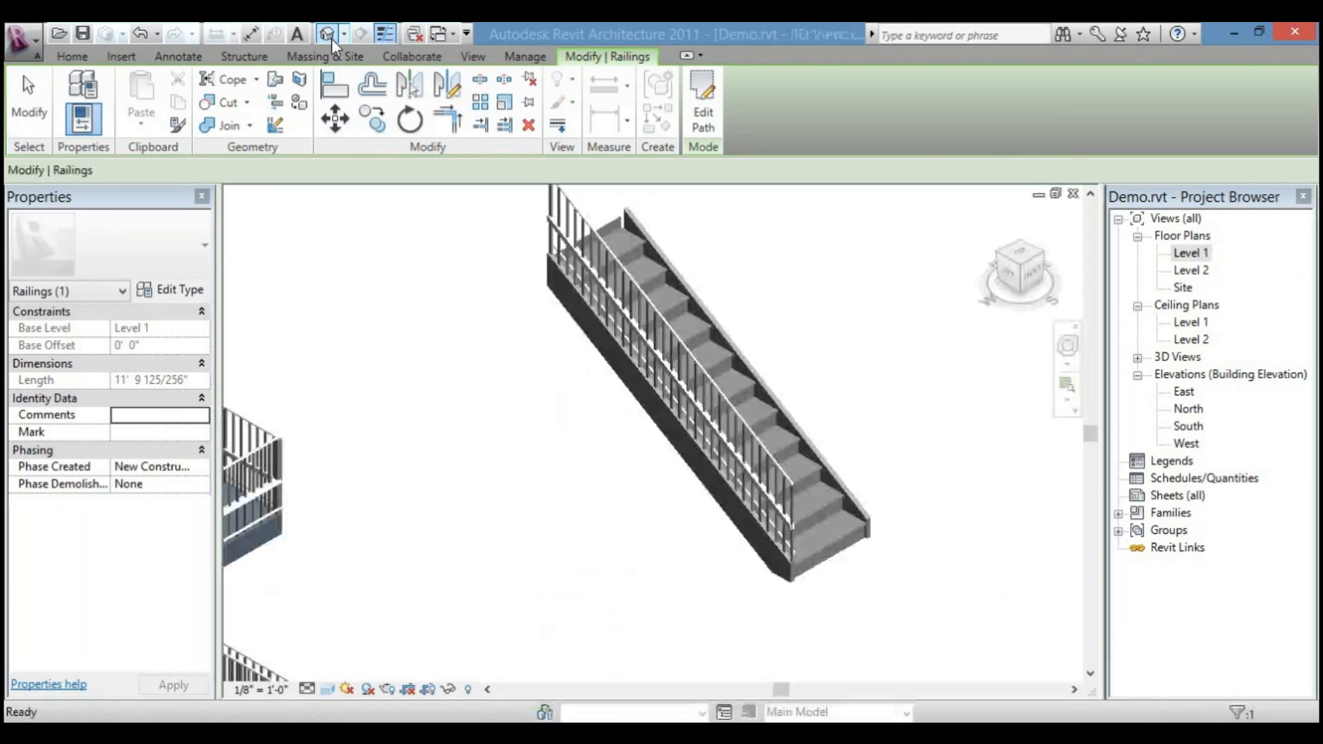
scroll(805, 591, "up", 2)
middle_click_drag(511, 427, 566, 539)
scroll(512, 358, "down", 1)
middle_click_drag(512, 358, 527, 453)
scroll(516, 445, "down", 2)
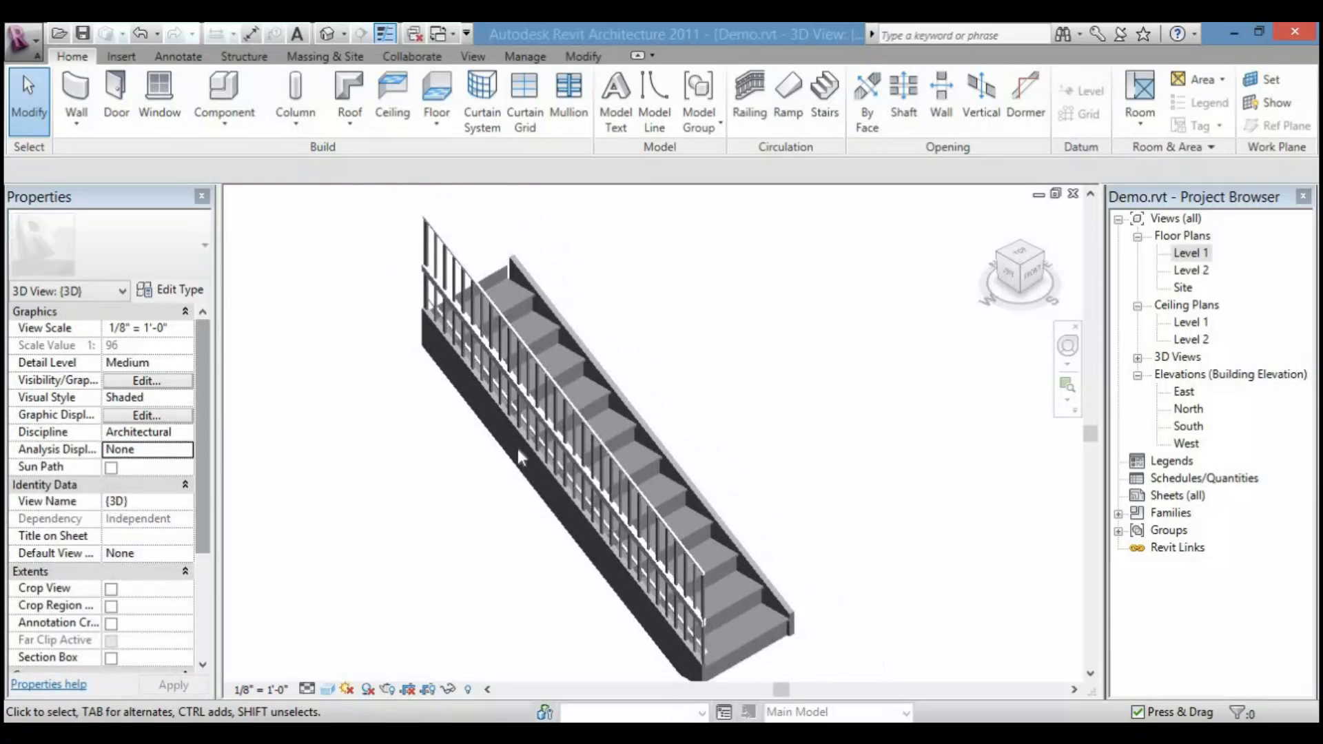
- In the Level 1 floor plan, move the railing from the stair's west edge to near the middle of the treads
double_click(1197, 250)
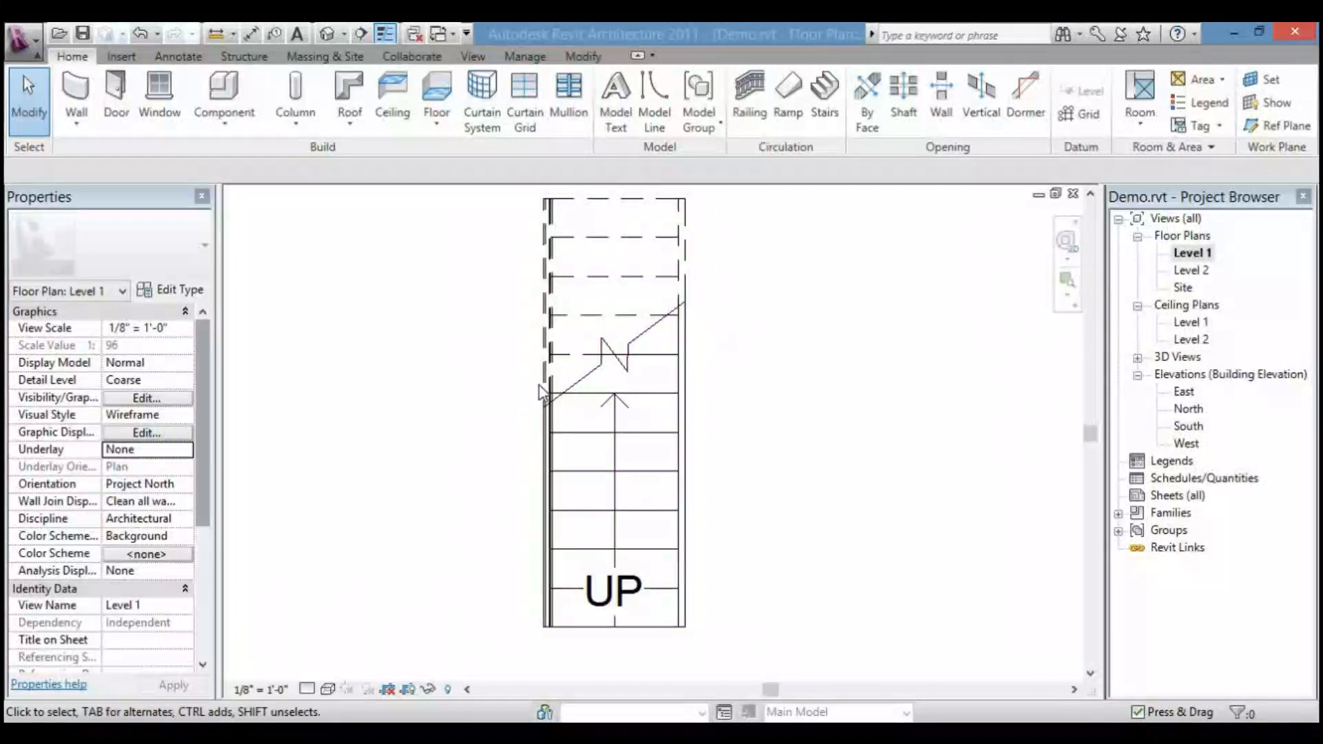
left_click(551, 429)
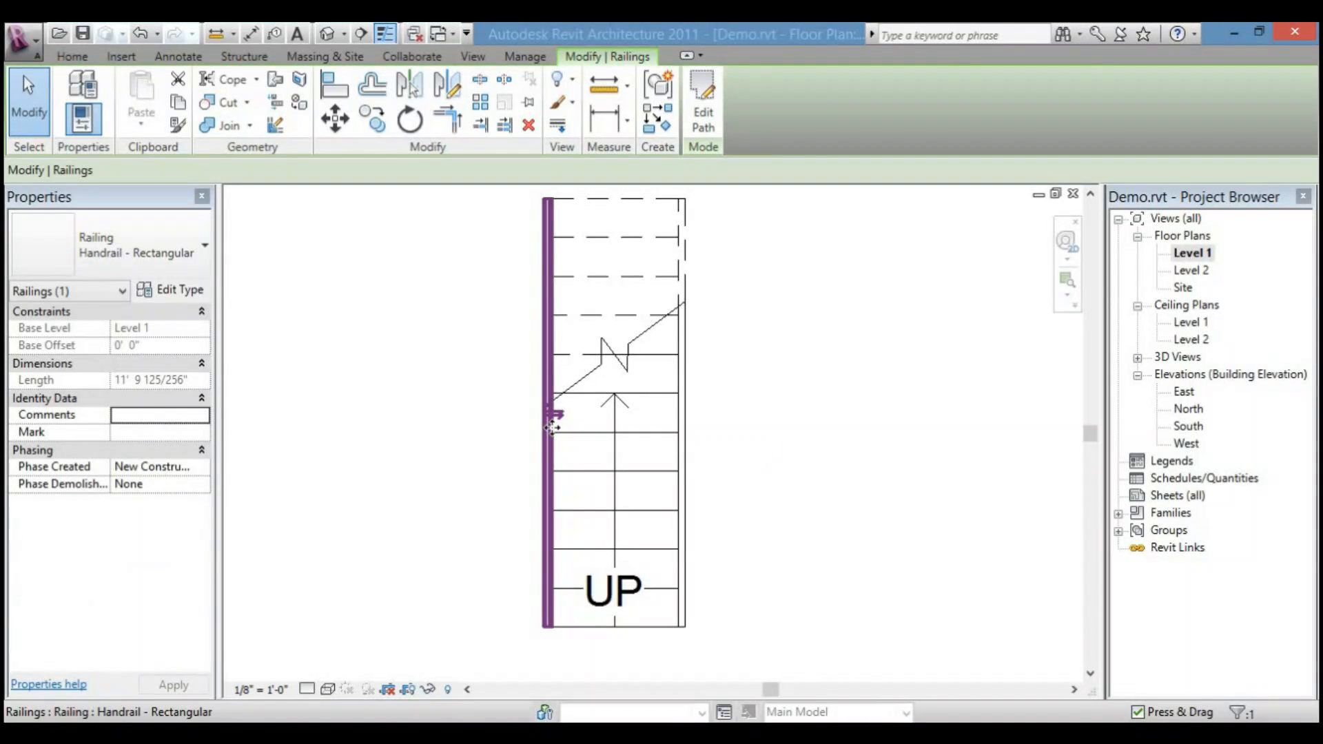
left_click(338, 124)
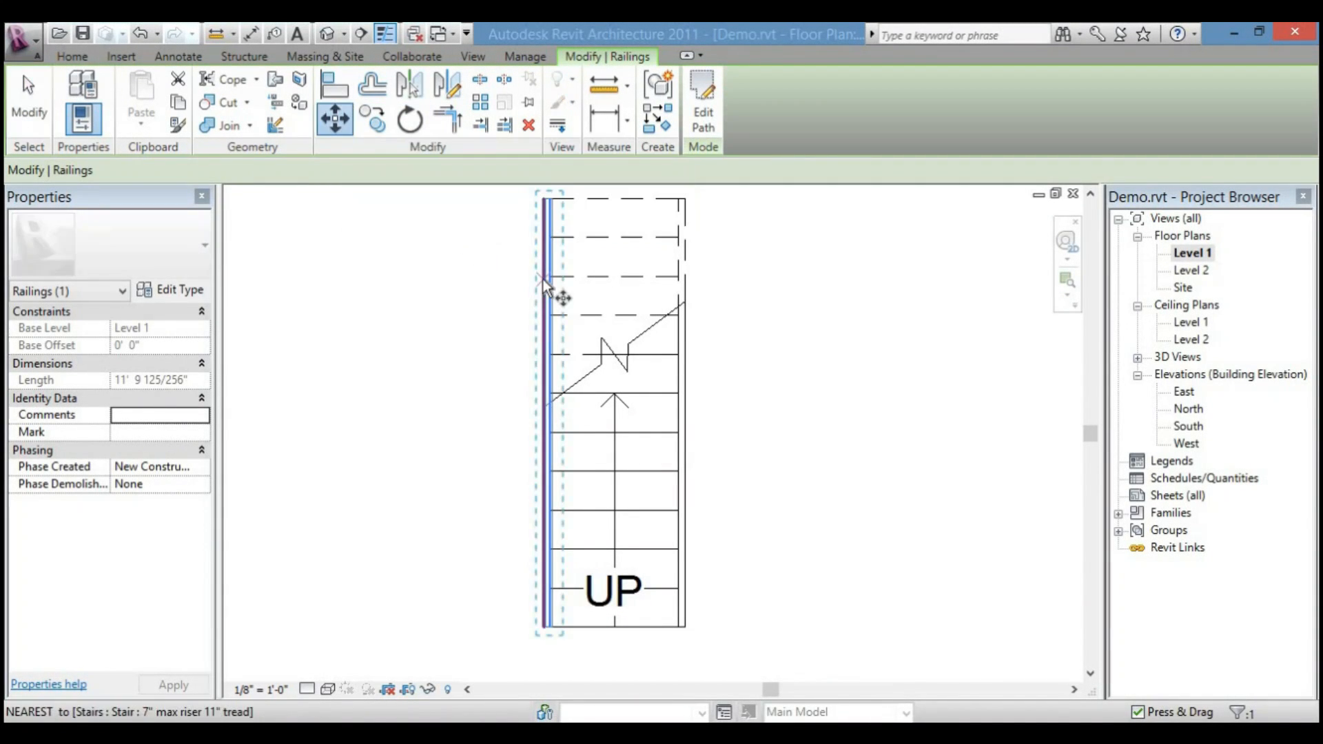
left_click(548, 198)
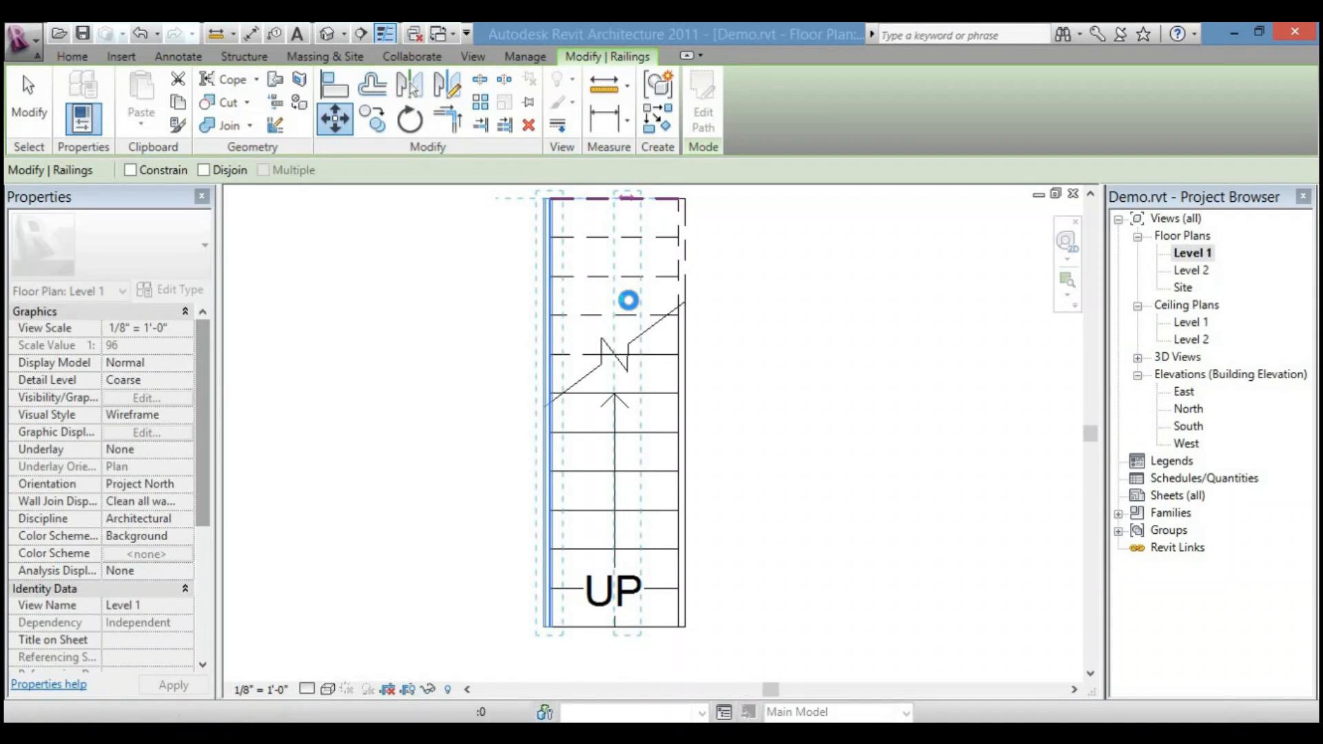
left_click(628, 299)
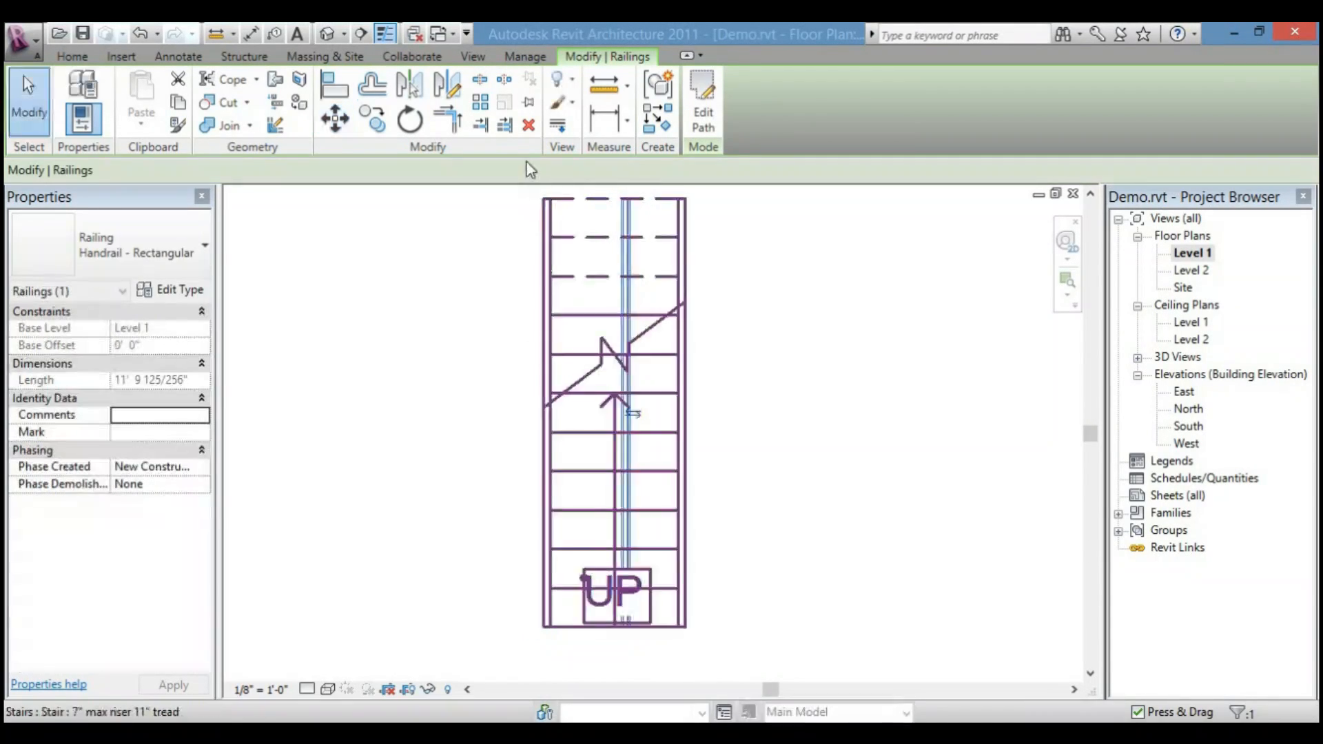
- Inspect the relocated railing near the middle of the stair treads in the 3D view
left_click(327, 33)
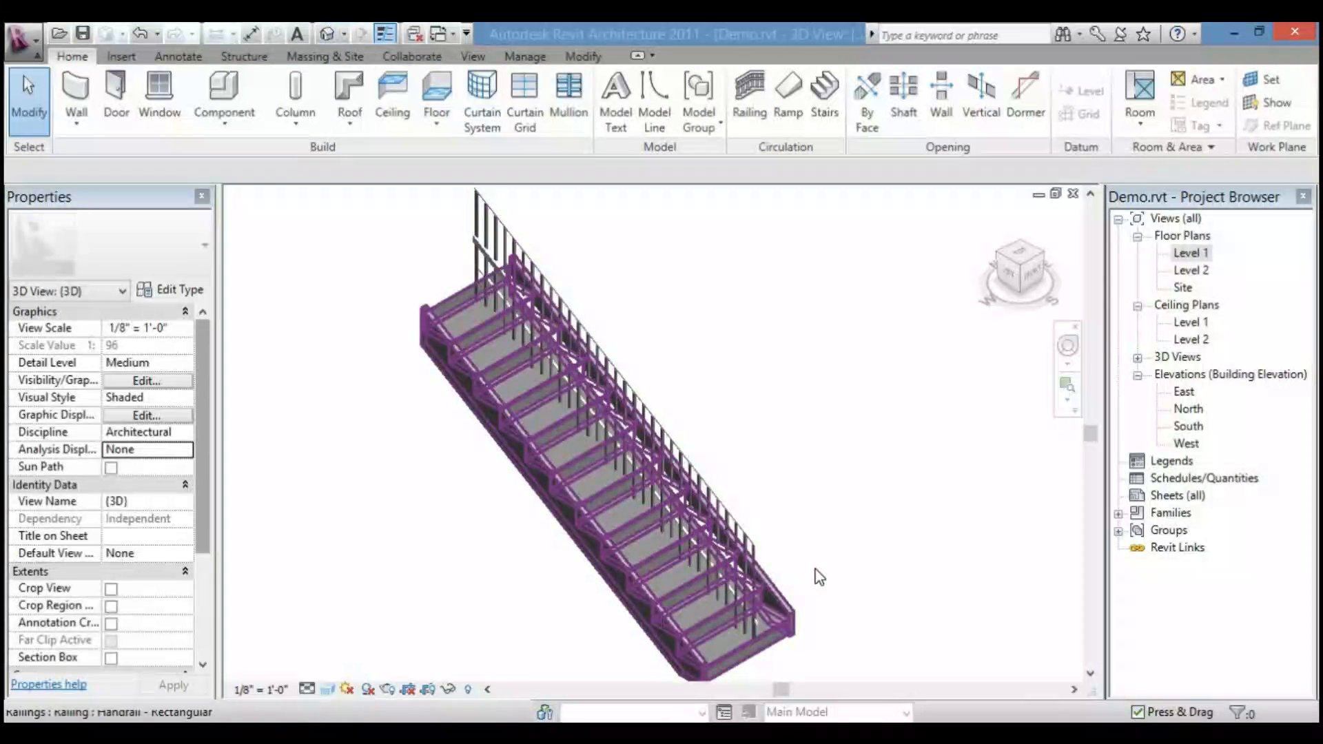
scroll(820, 571, "up", 2)
scroll(820, 557, "down", 5)
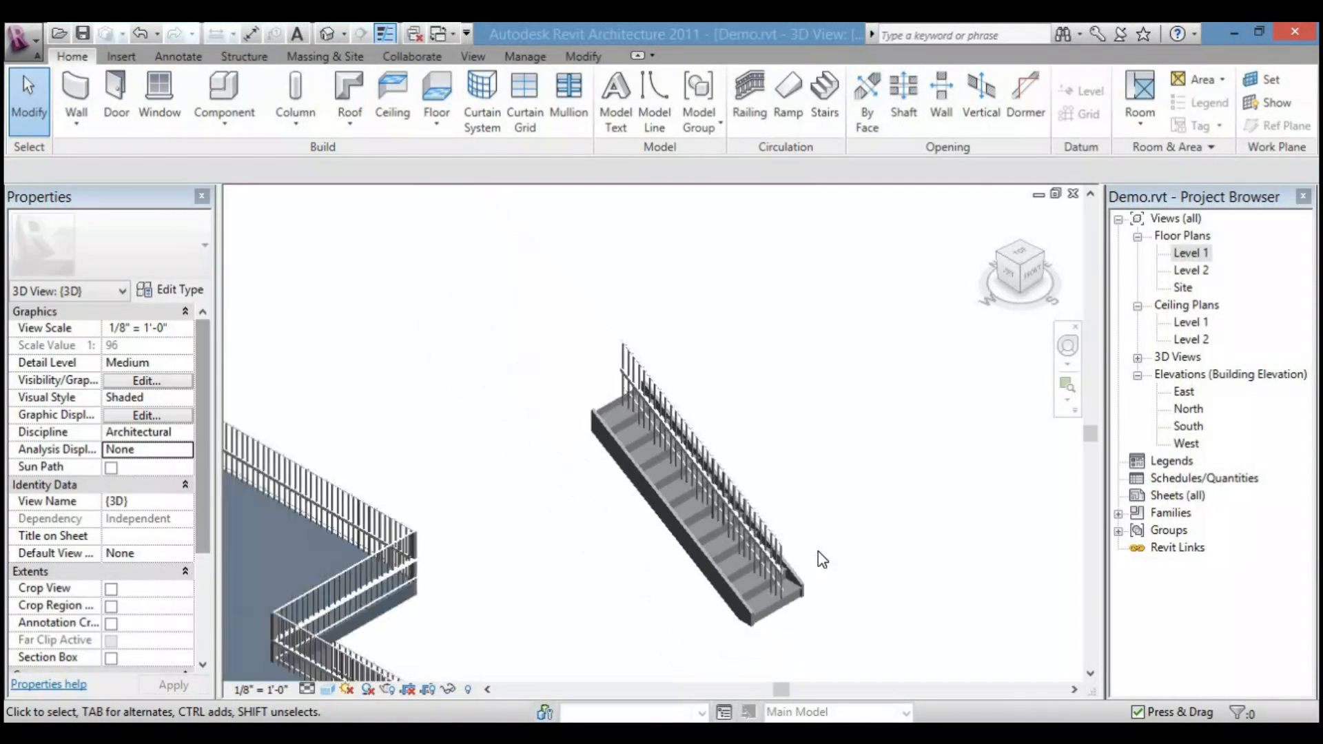
scroll(816, 548, "up", 2)
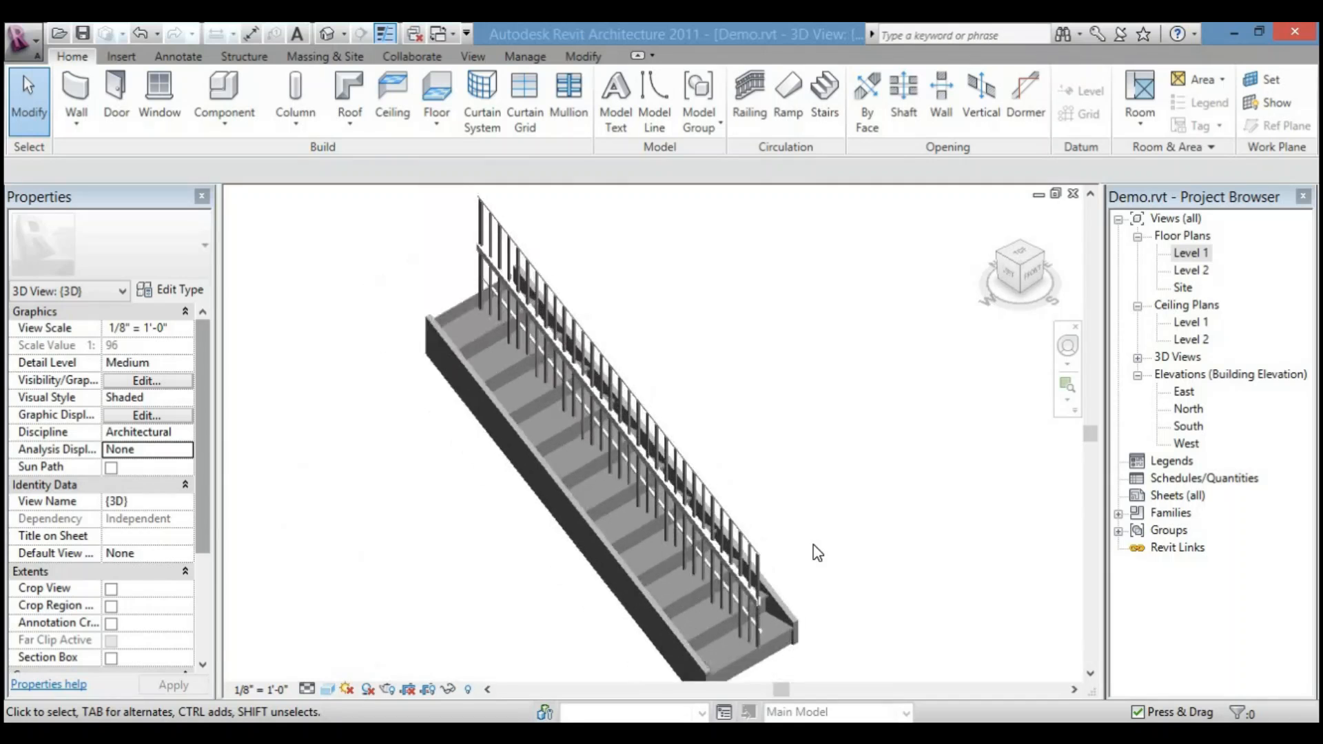
scroll(813, 544, "down", 1)
scroll(812, 541, "down", 1)
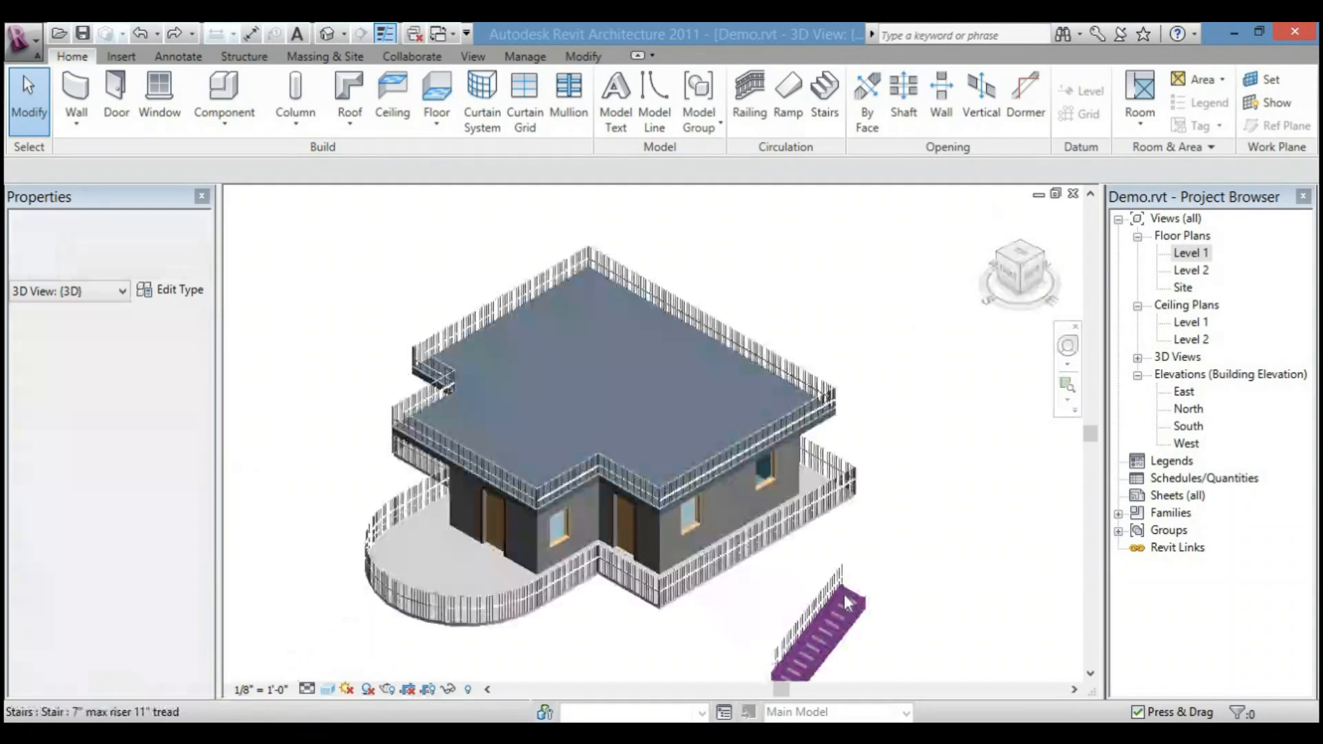
- Examine the building's floor-edge railings in 3D, including the curved and stepped terrace sections, together with the separate stair and its railing
scroll(845, 594, "down", 1)
middle_click_drag(844, 594, 823, 505)
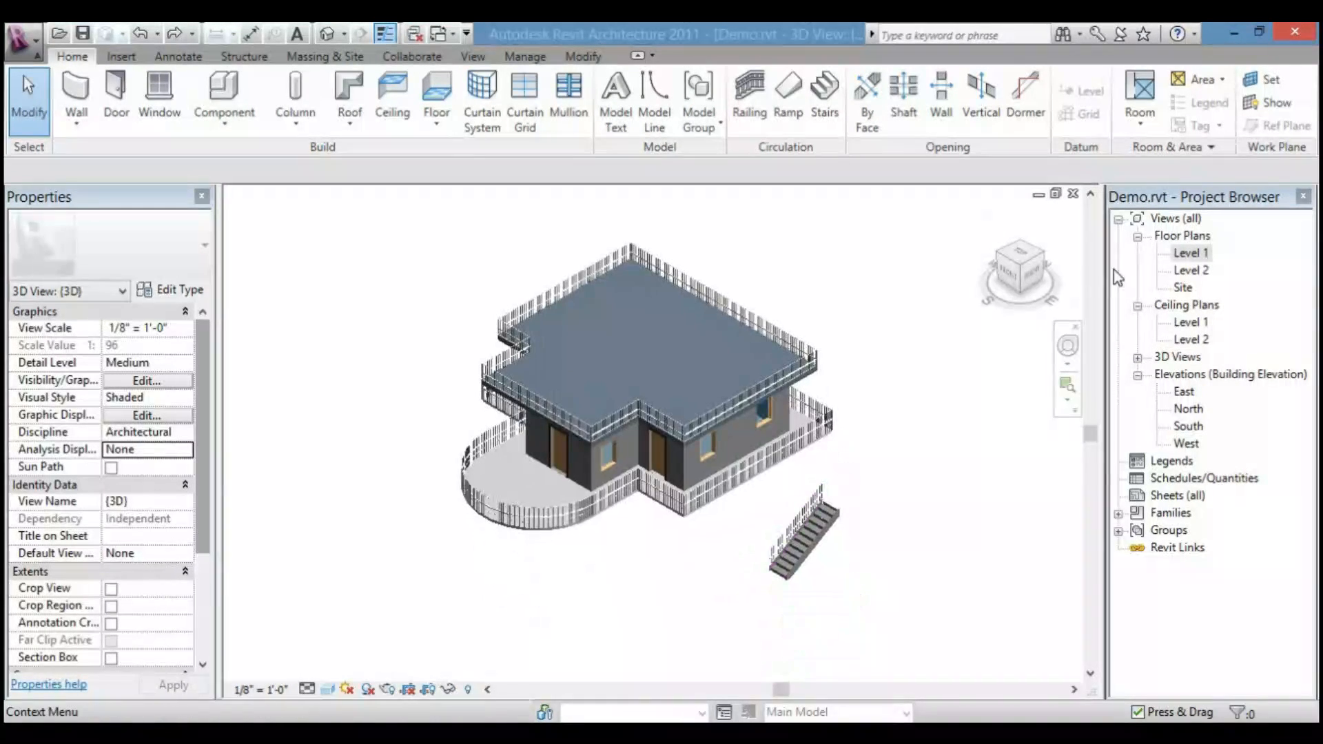
scroll(896, 441, "up", 2)
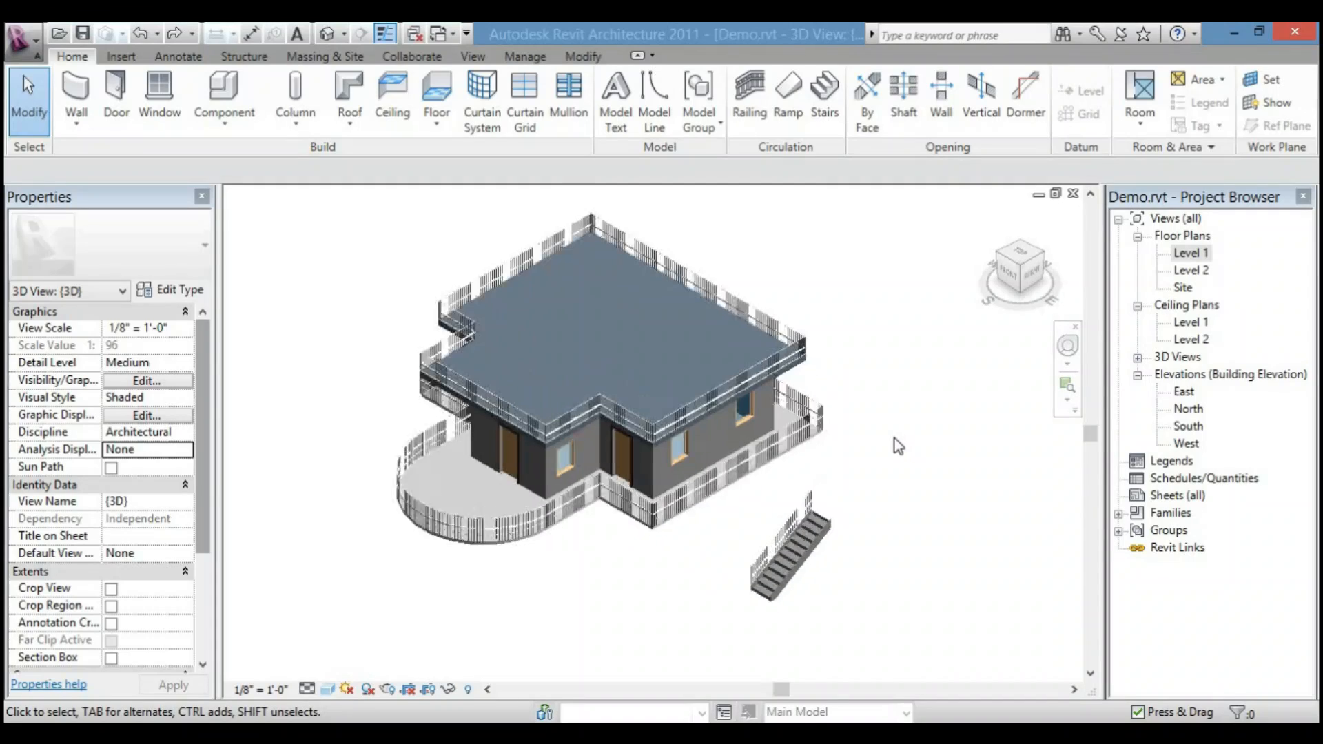
scroll(771, 608, "up", 2)
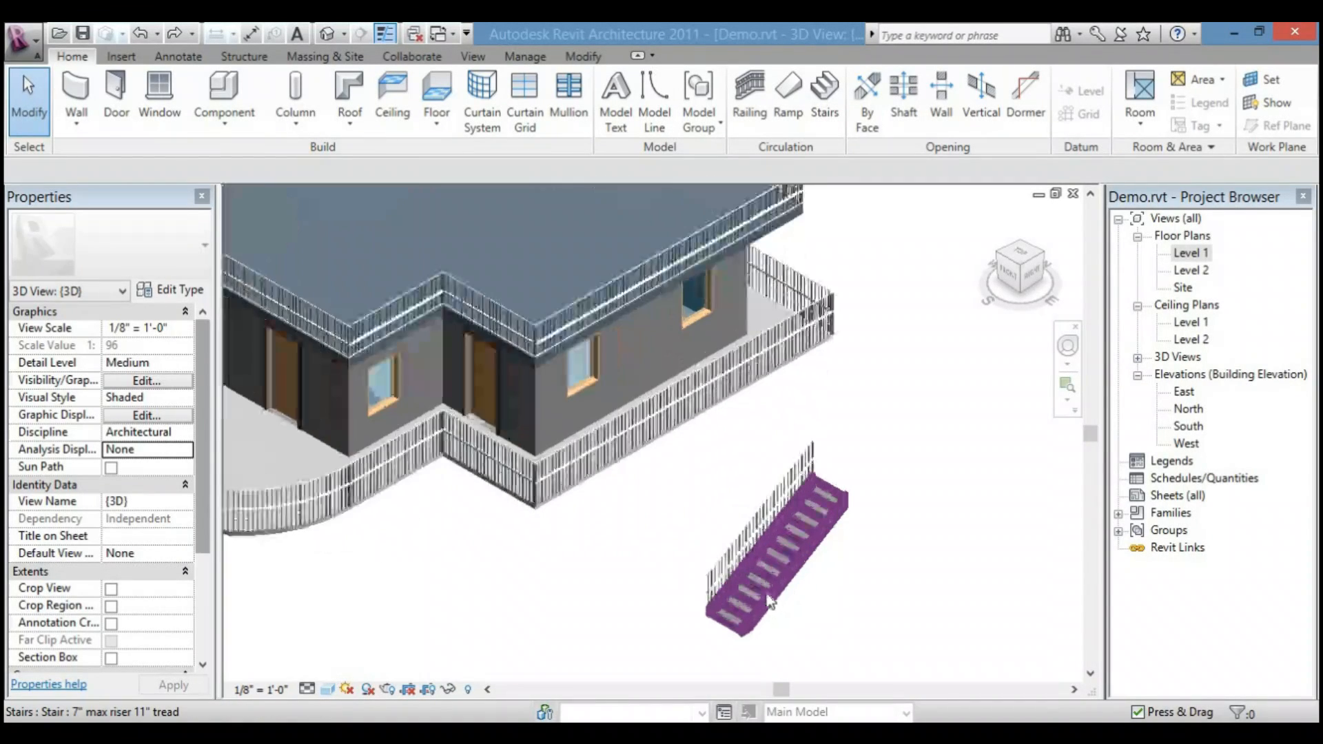
scroll(770, 593, "down", 2)
middle_click_drag(685, 595, 812, 610)
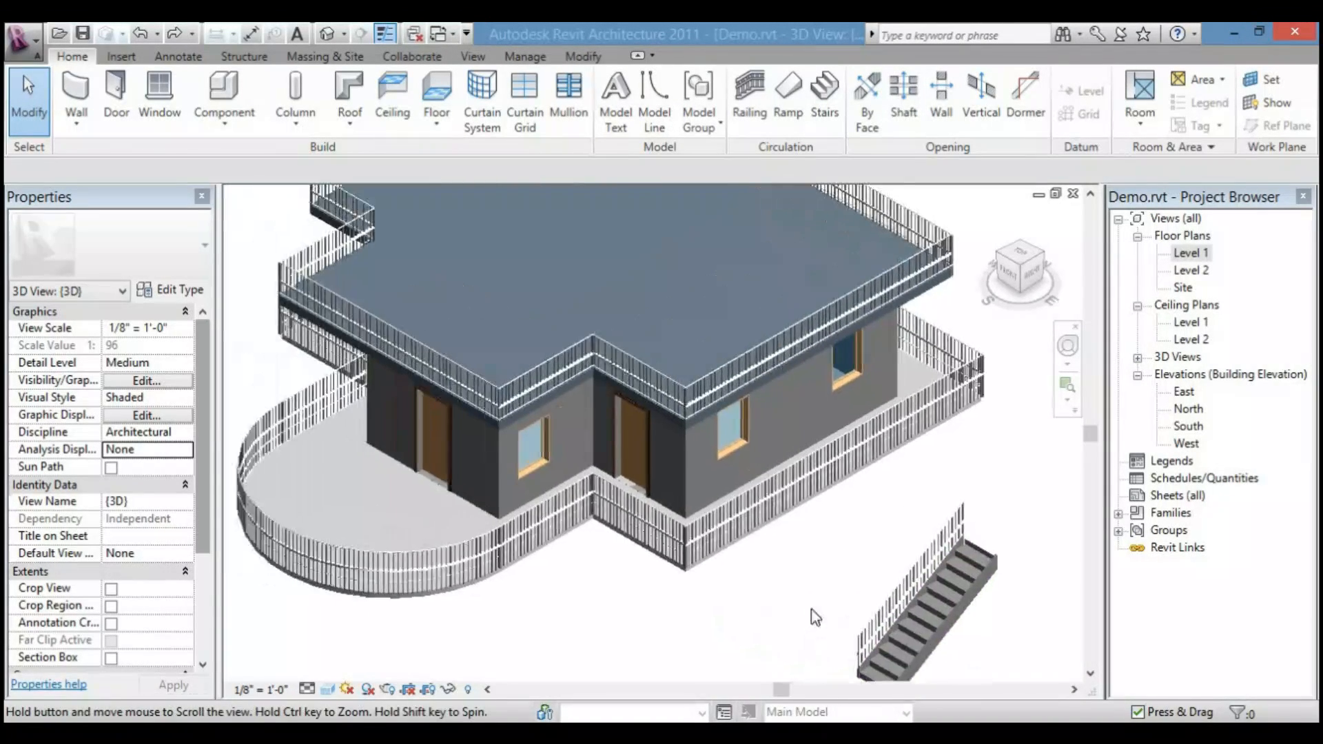
scroll(809, 600, "down", 2)
scroll(809, 599, "up", 3)
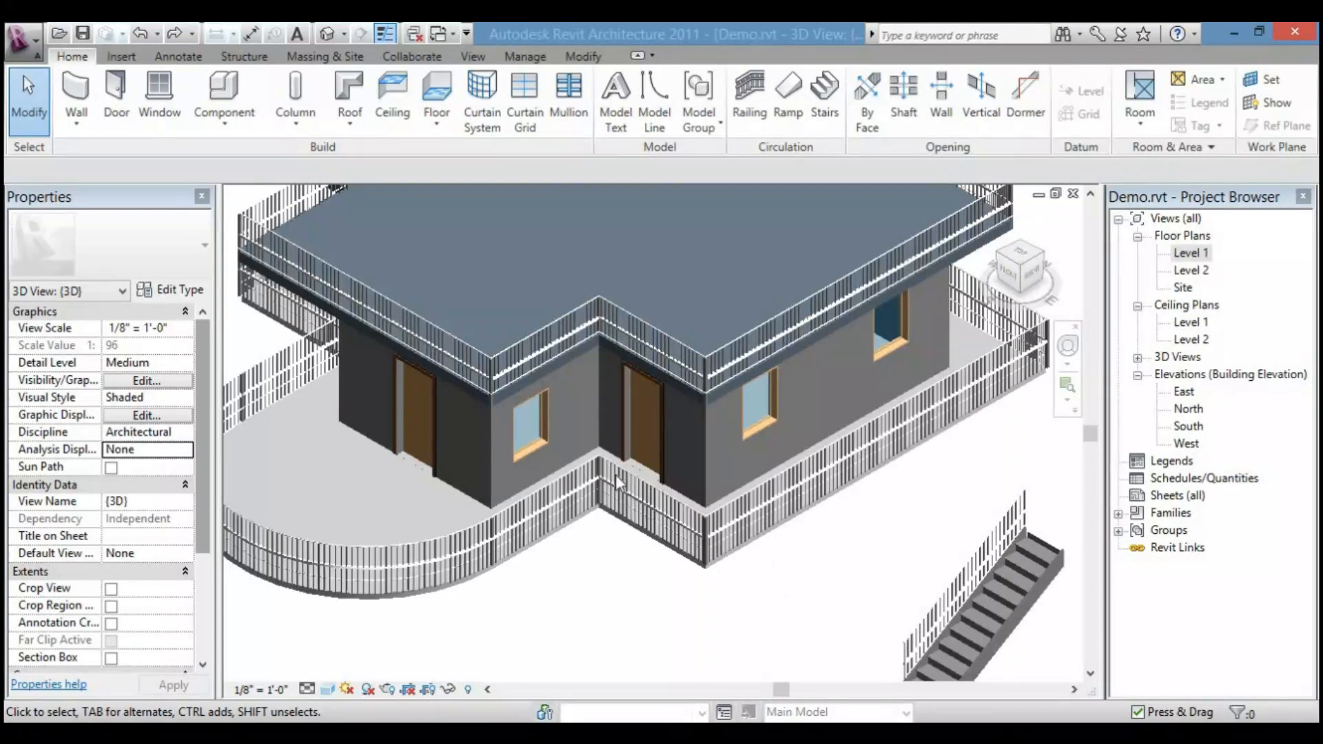
scroll(507, 506, "up", 1)
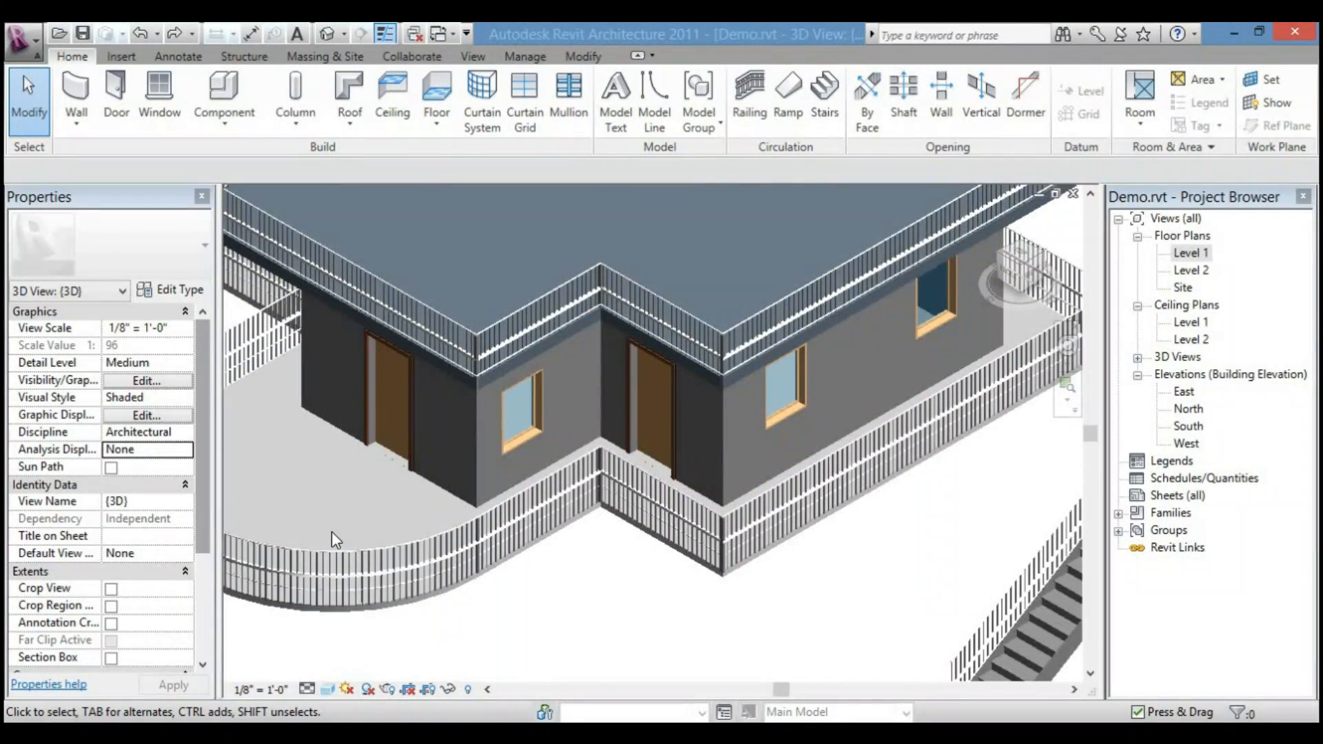
scroll(358, 597, "up", 2)
scroll(358, 579, "up", 2)
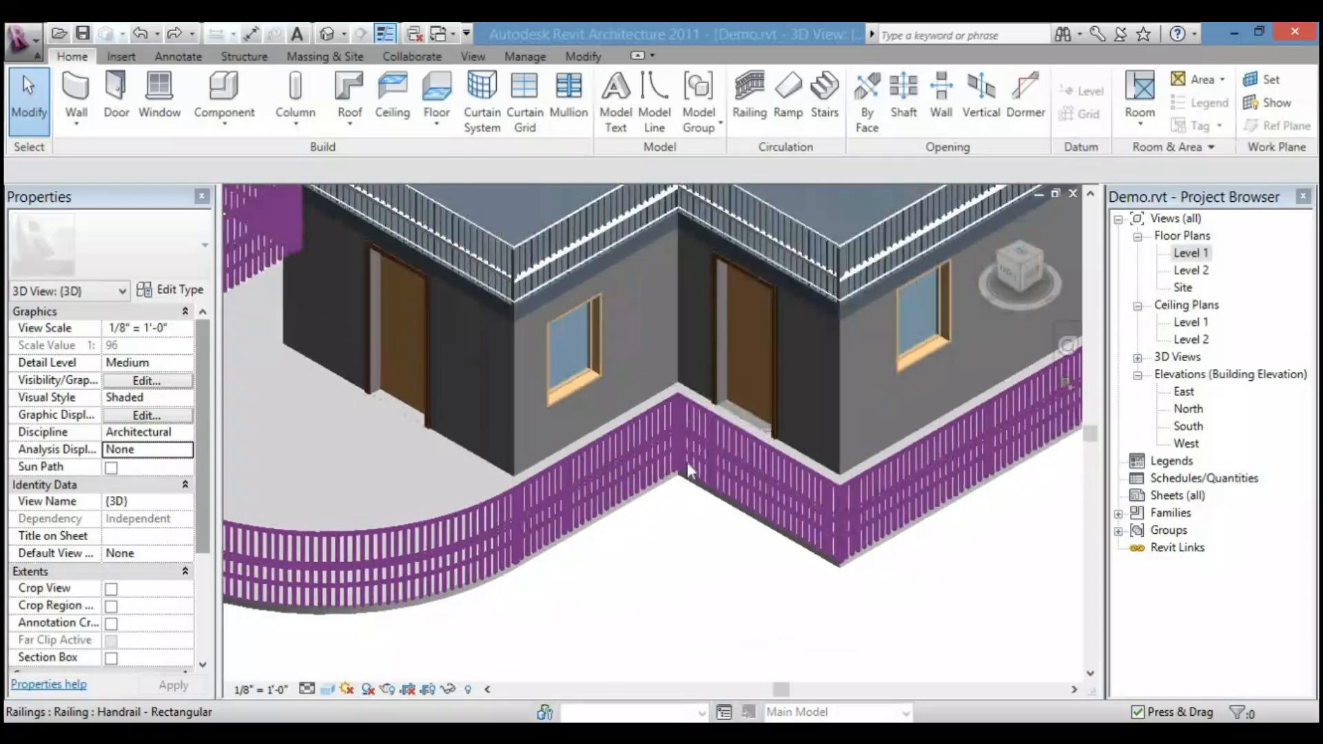
scroll(689, 463, "down", 5)
middle_click_drag(690, 419, 676, 341)
scroll(913, 518, "up", 3)
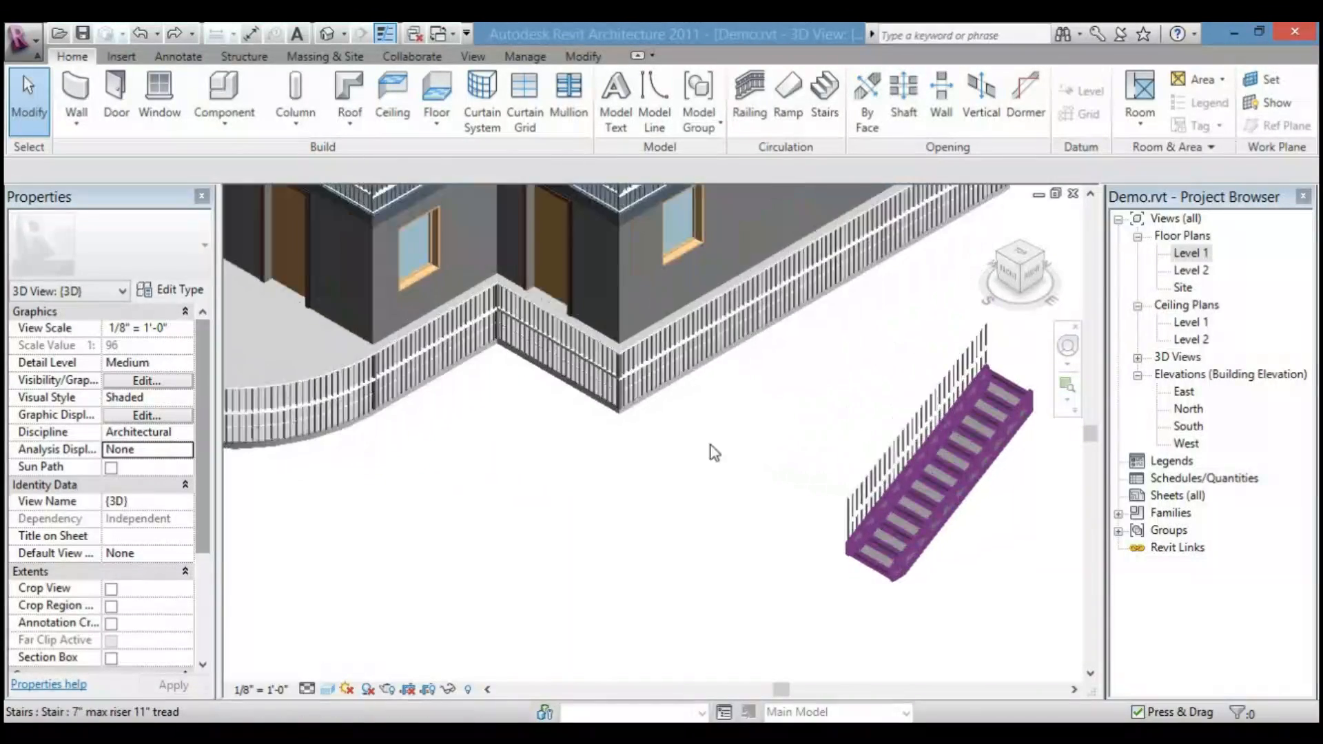
scroll(610, 516, "up", 2)
scroll(483, 526, "up", 2)
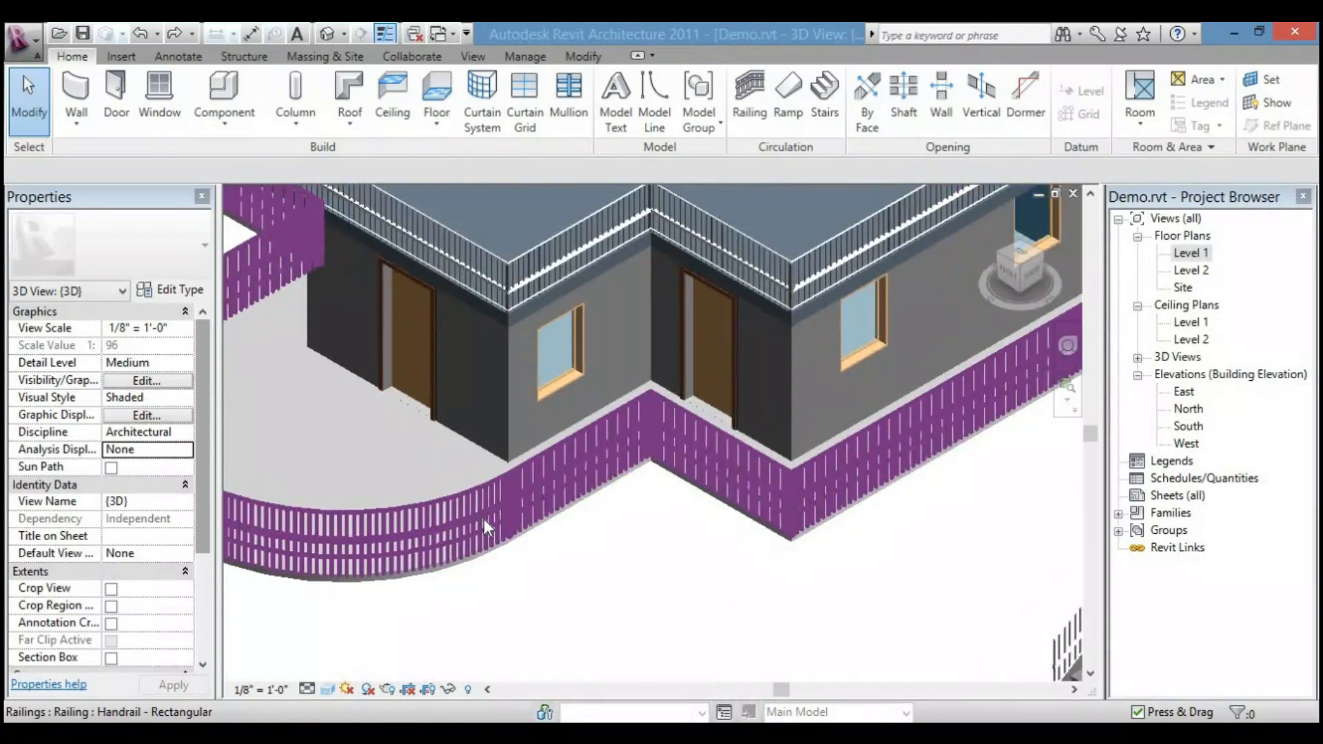
scroll(484, 518, "down", 3)
scroll(510, 567, "down", 2)
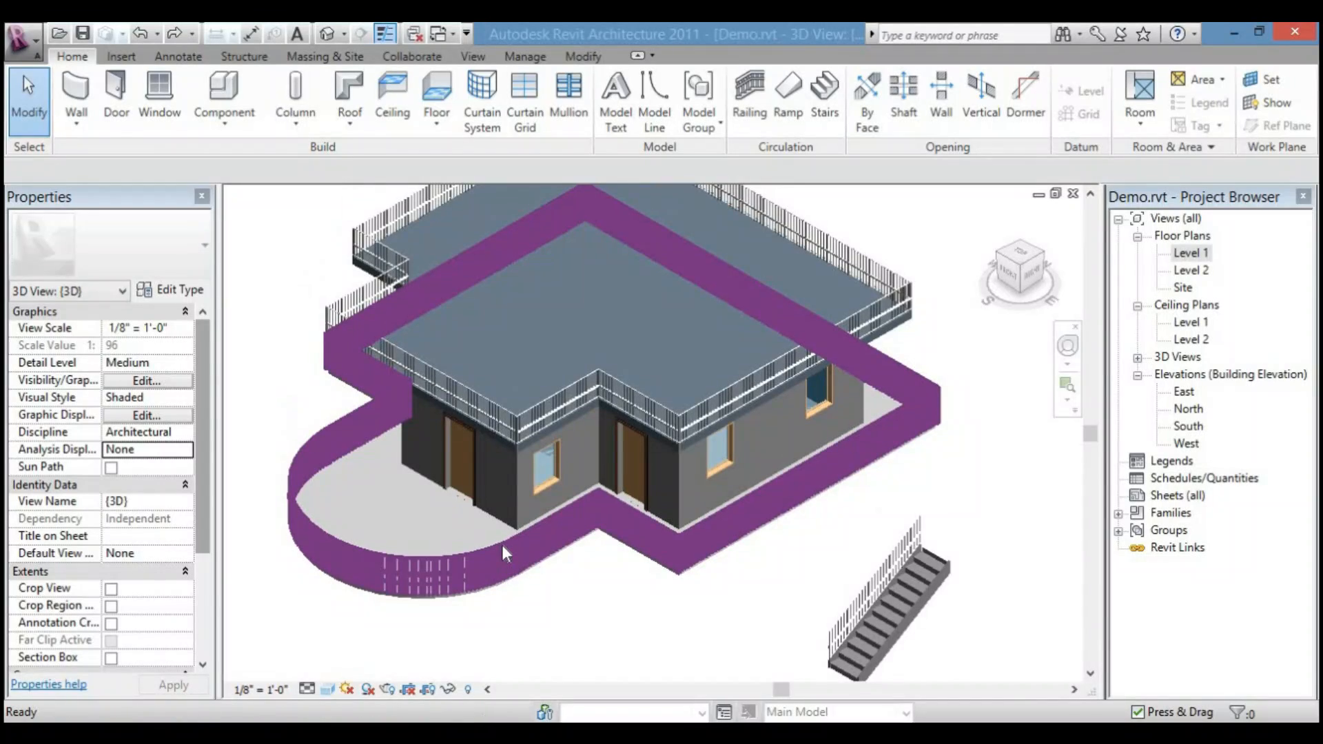
scroll(538, 560, "up", 1)
scroll(631, 598, "up", 2)
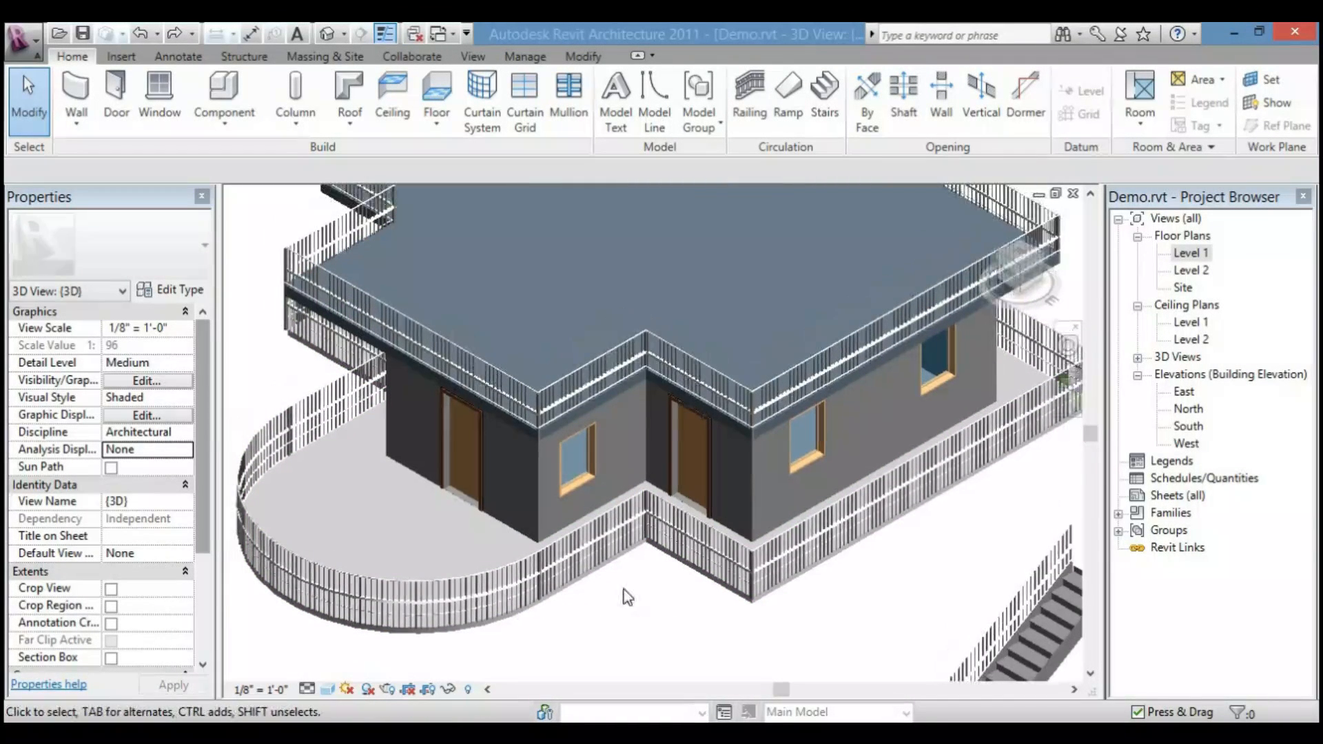